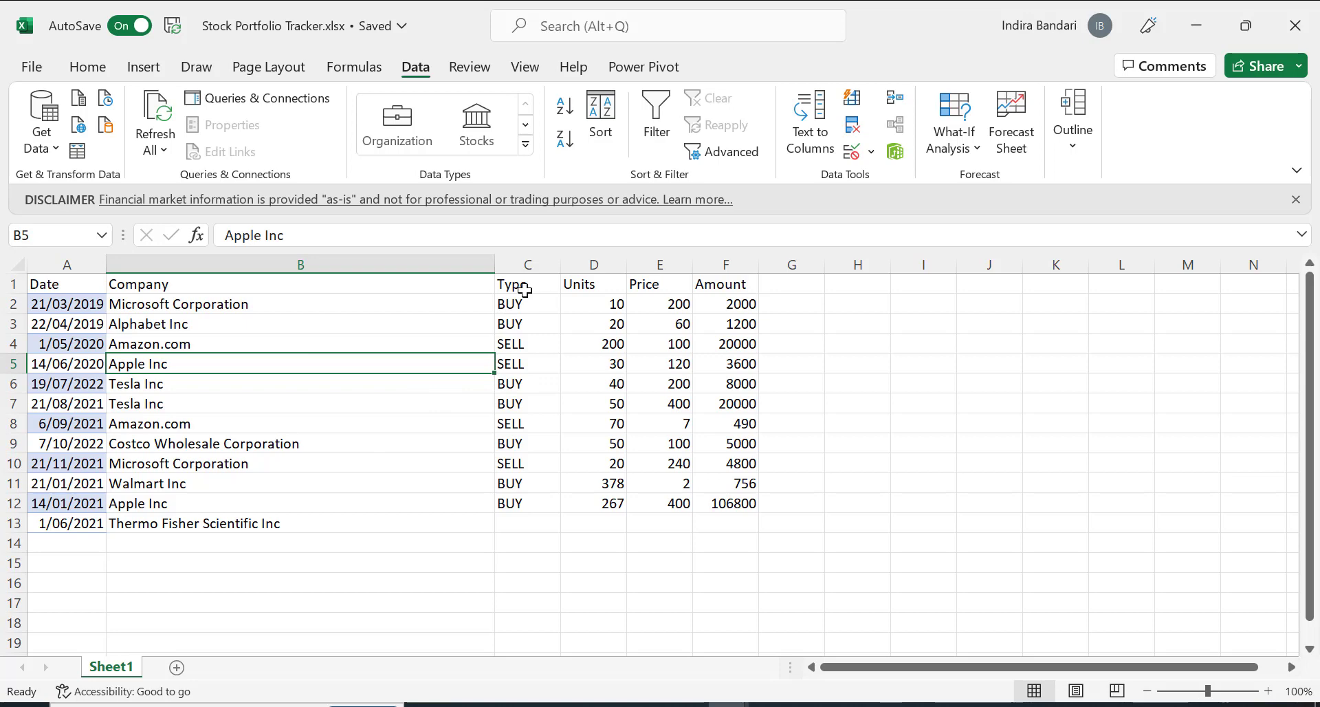
# Enter SELL as the transaction type for Thermo Fisher Scientific Inc in row 13.
pyautogui.click(524, 288)
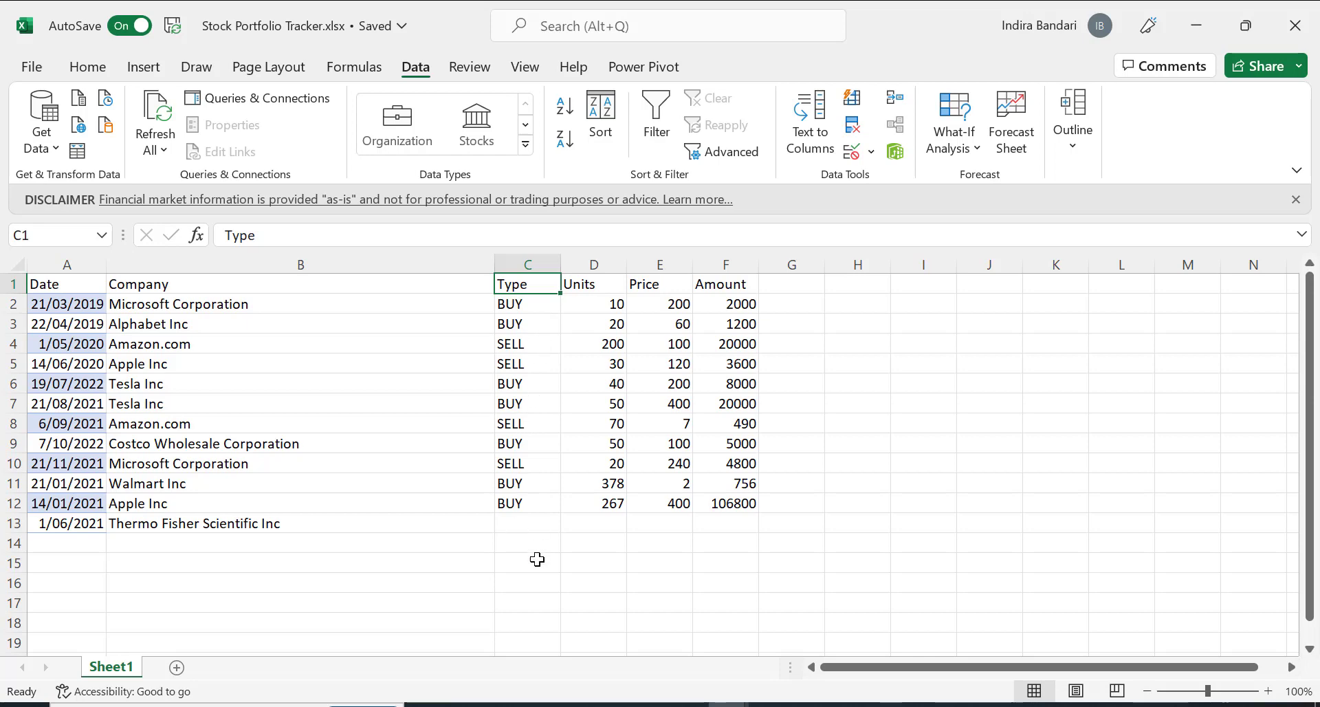
pyautogui.click(537, 521)
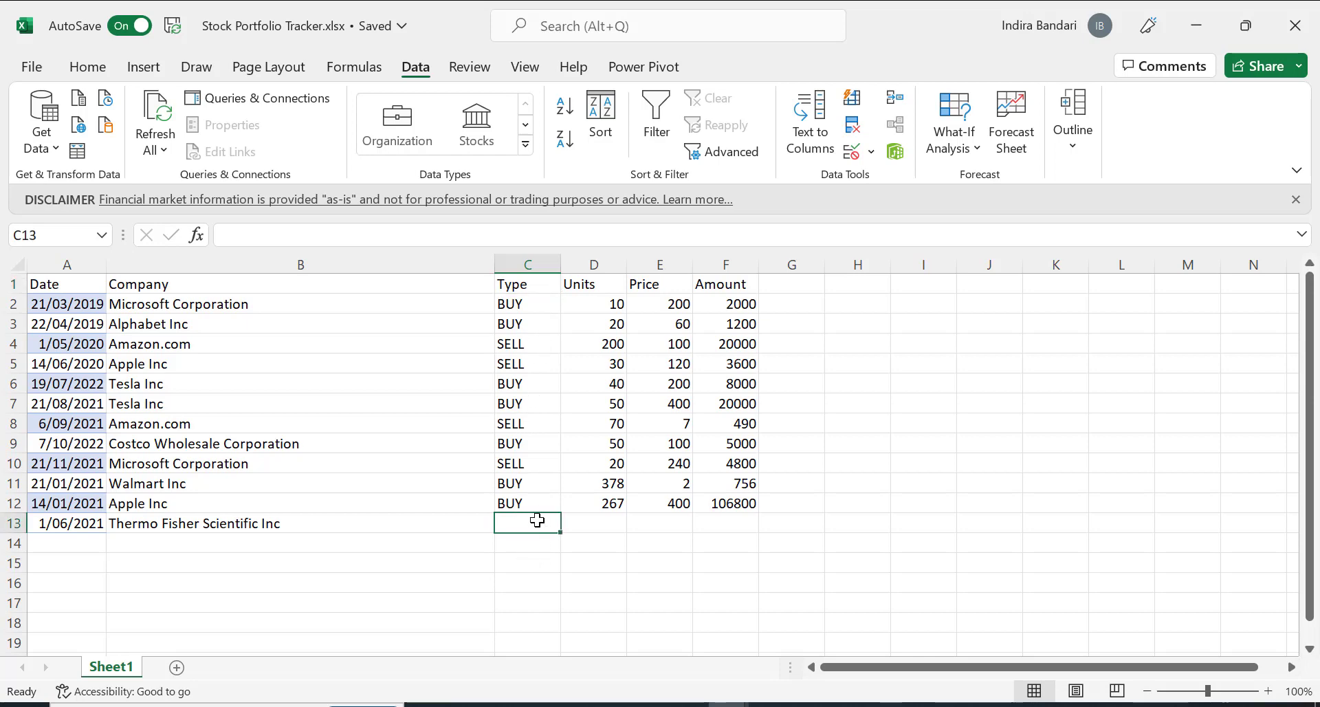
pyautogui.write('se')
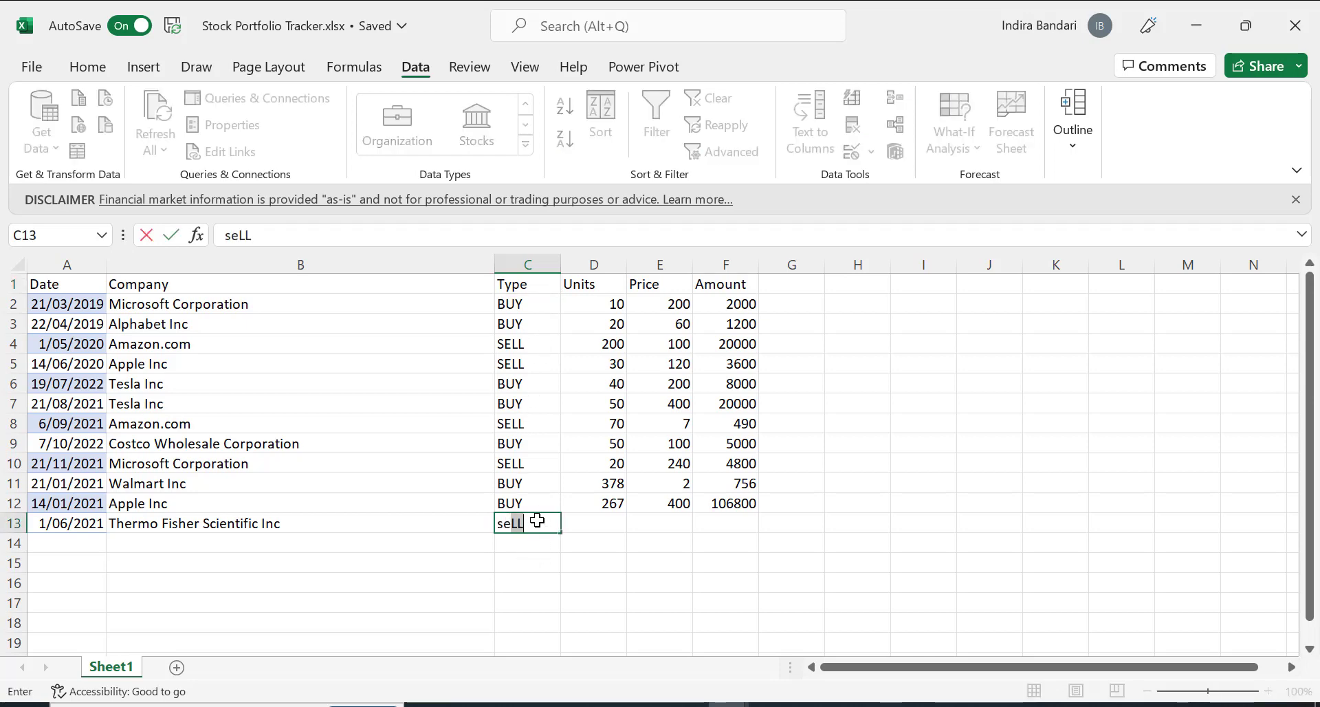
pyautogui.write('l')
pyautogui.press('Return')
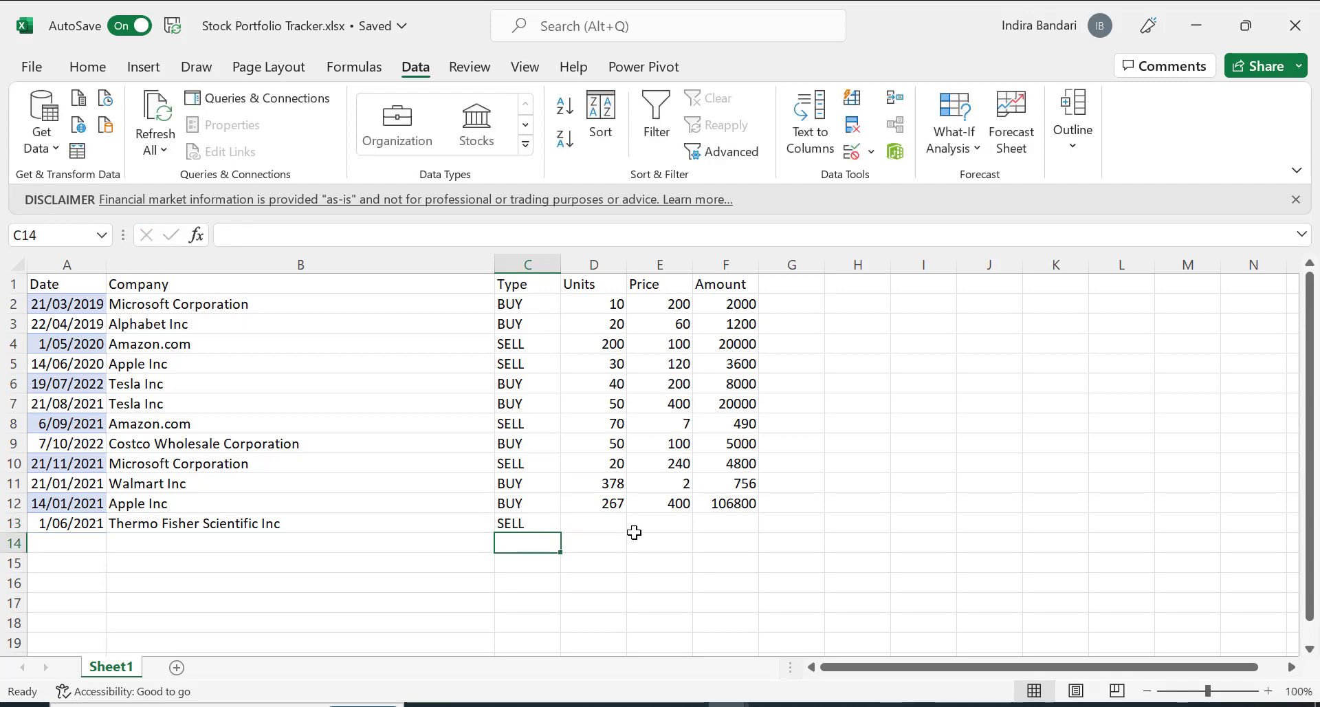
# Fill in the rest of the Thermo Fisher row with 100 units, a price of 60 and an amount of 6000.
pyautogui.click(595, 283)
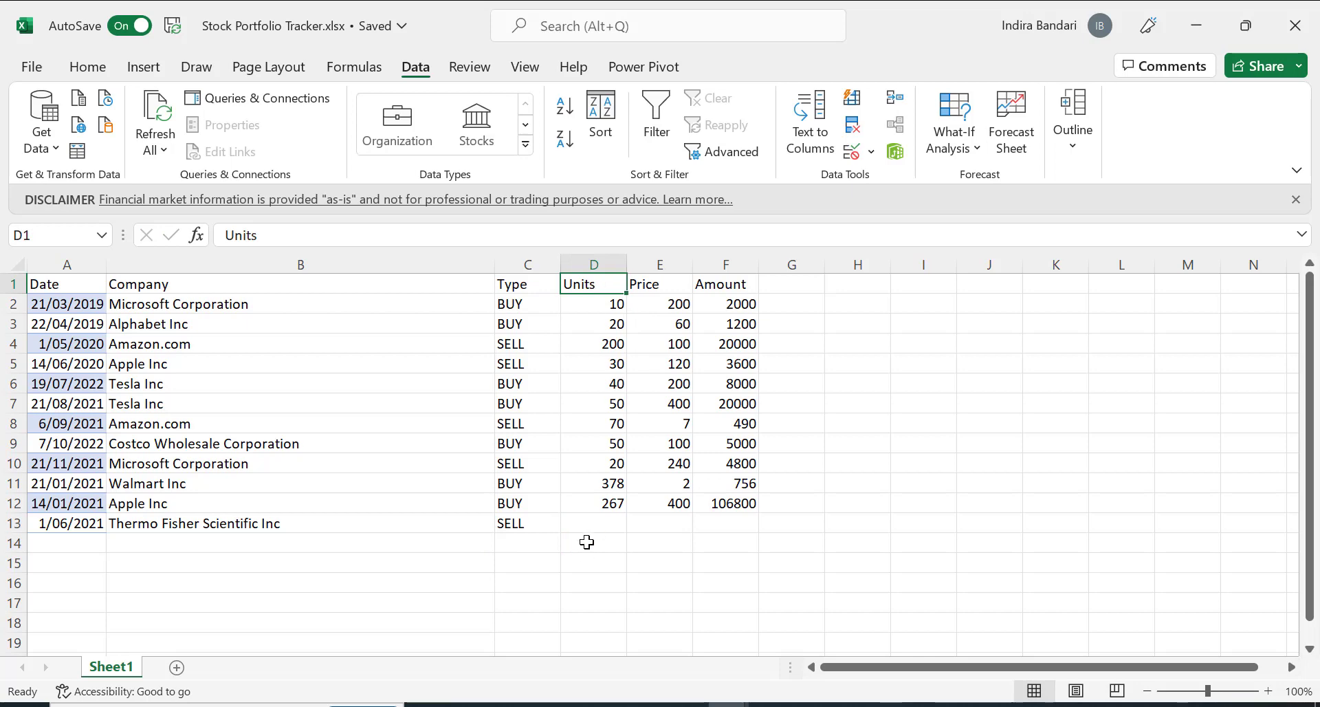
pyautogui.click(594, 521)
pyautogui.write('10')
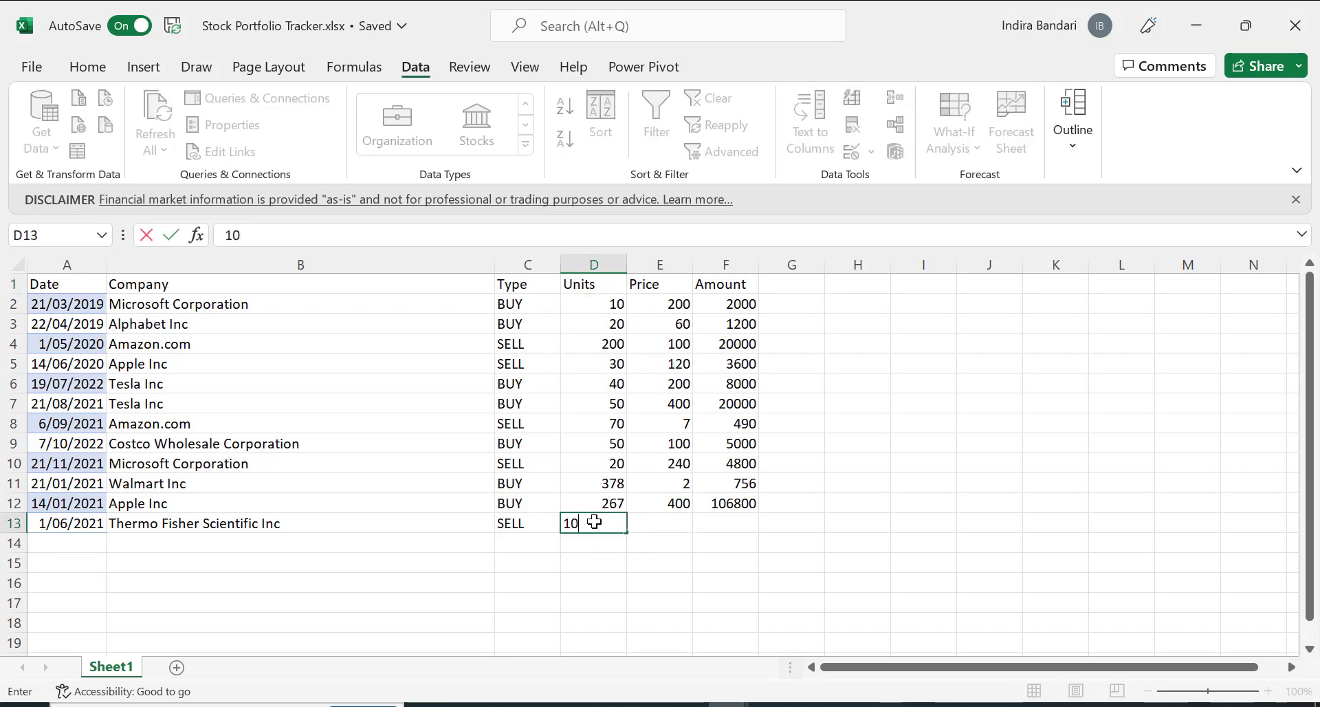
pyautogui.write('0')
pyautogui.press('Tab')
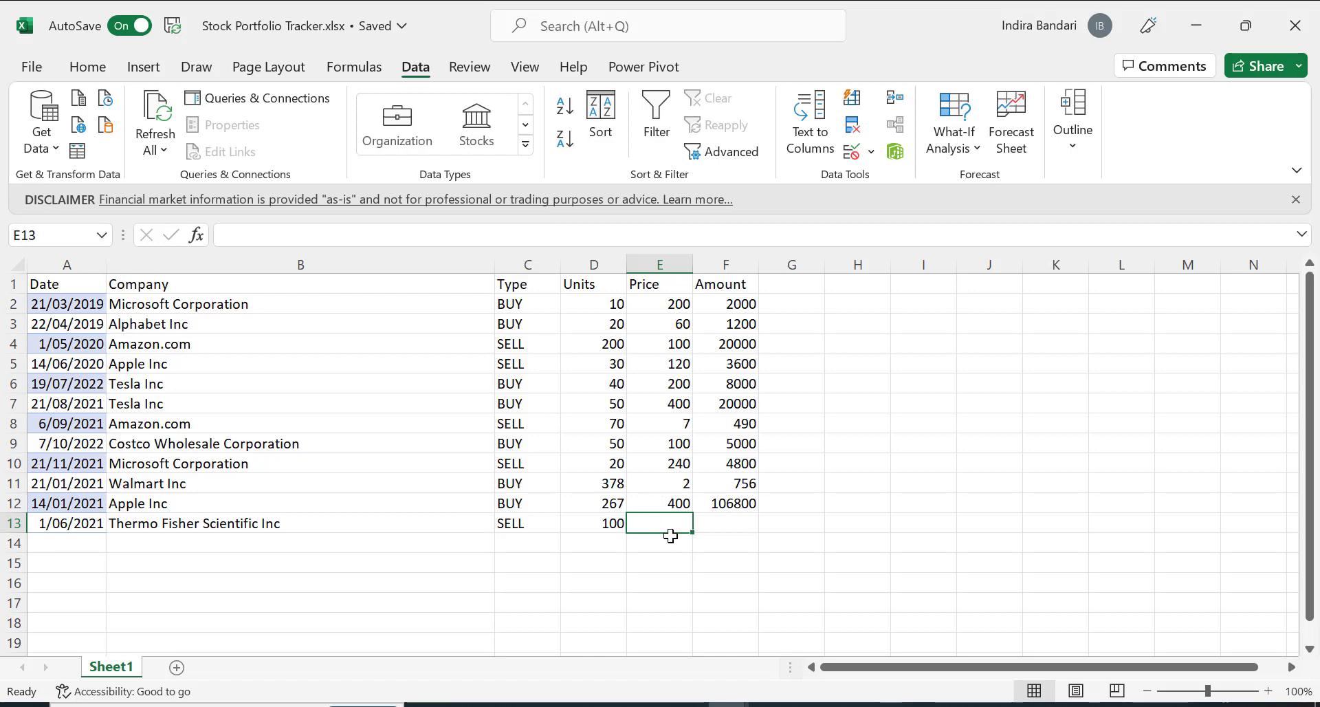
pyautogui.write('60')
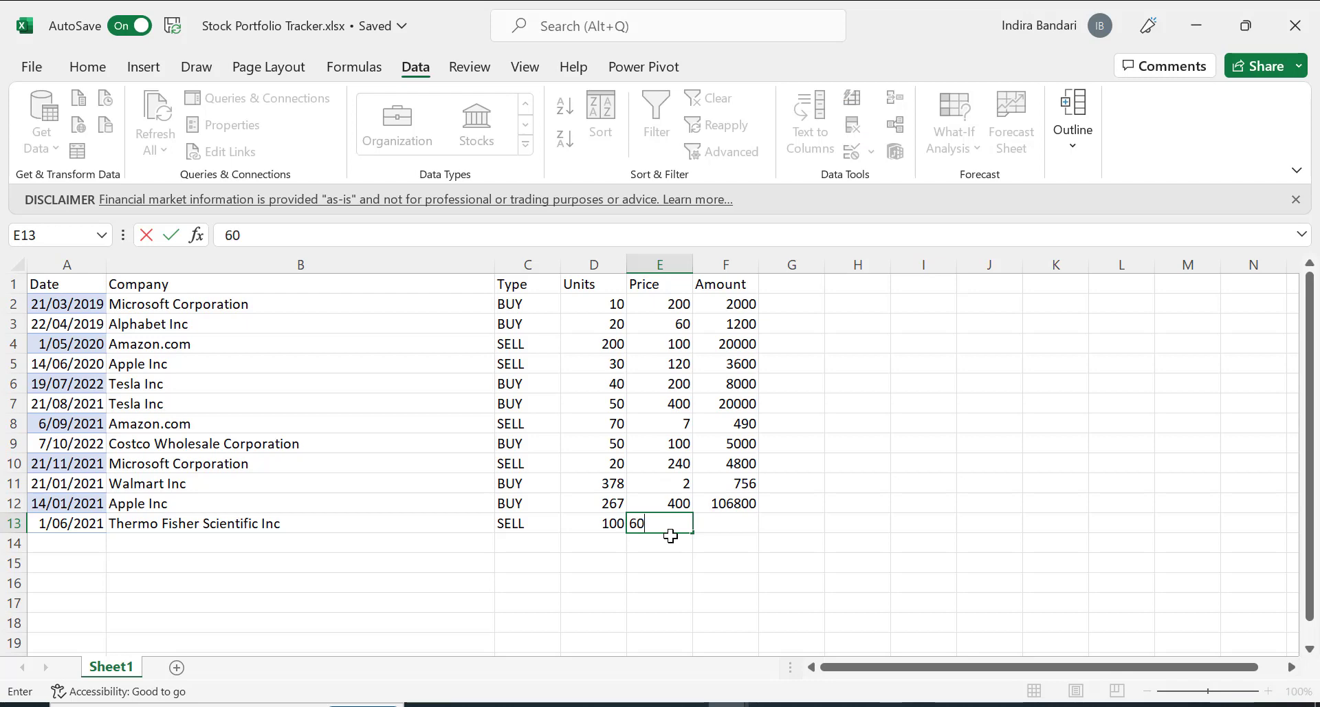
pyautogui.press('Tab')
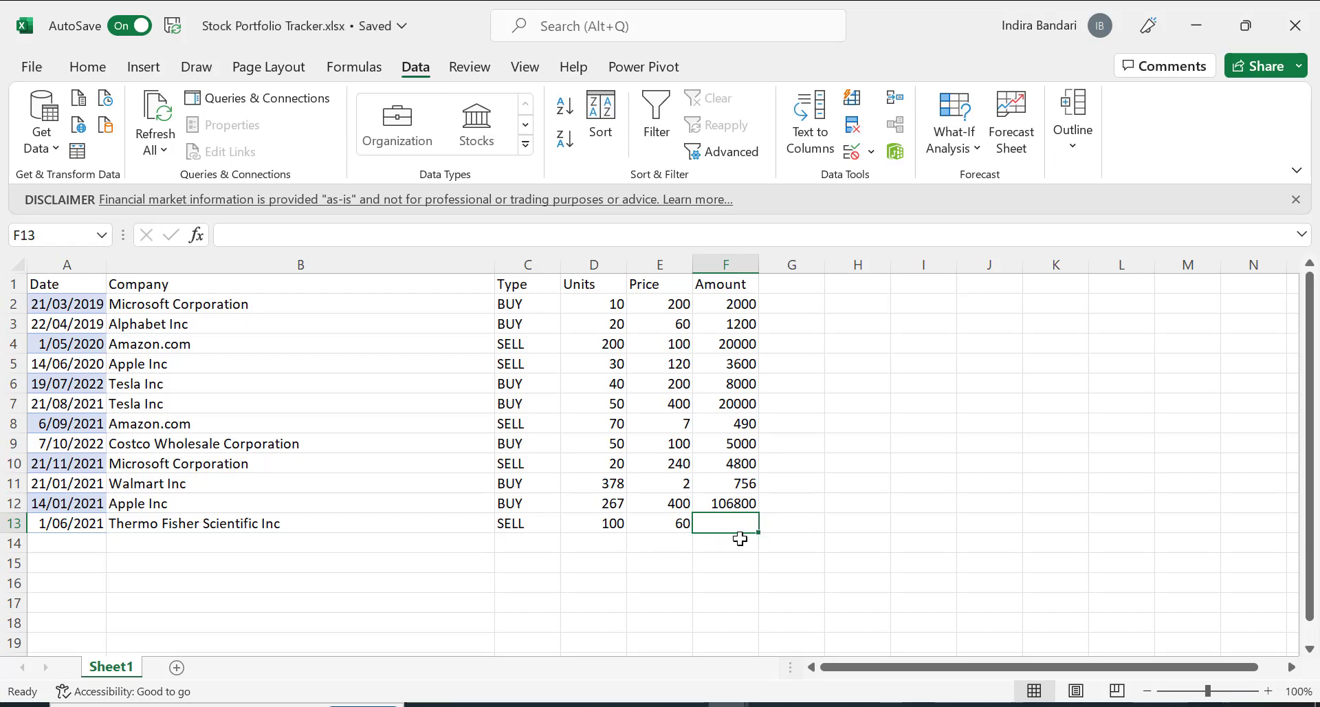
pyautogui.write('6000')
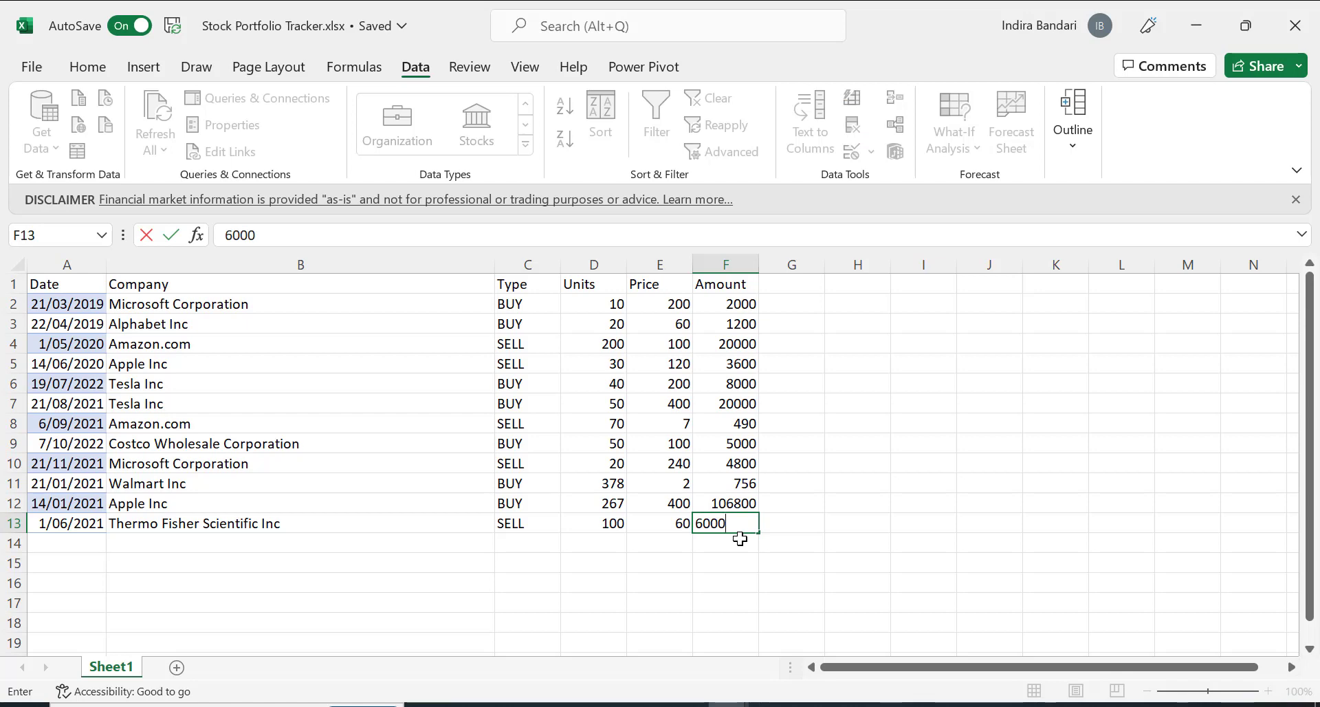
pyautogui.press('Return')
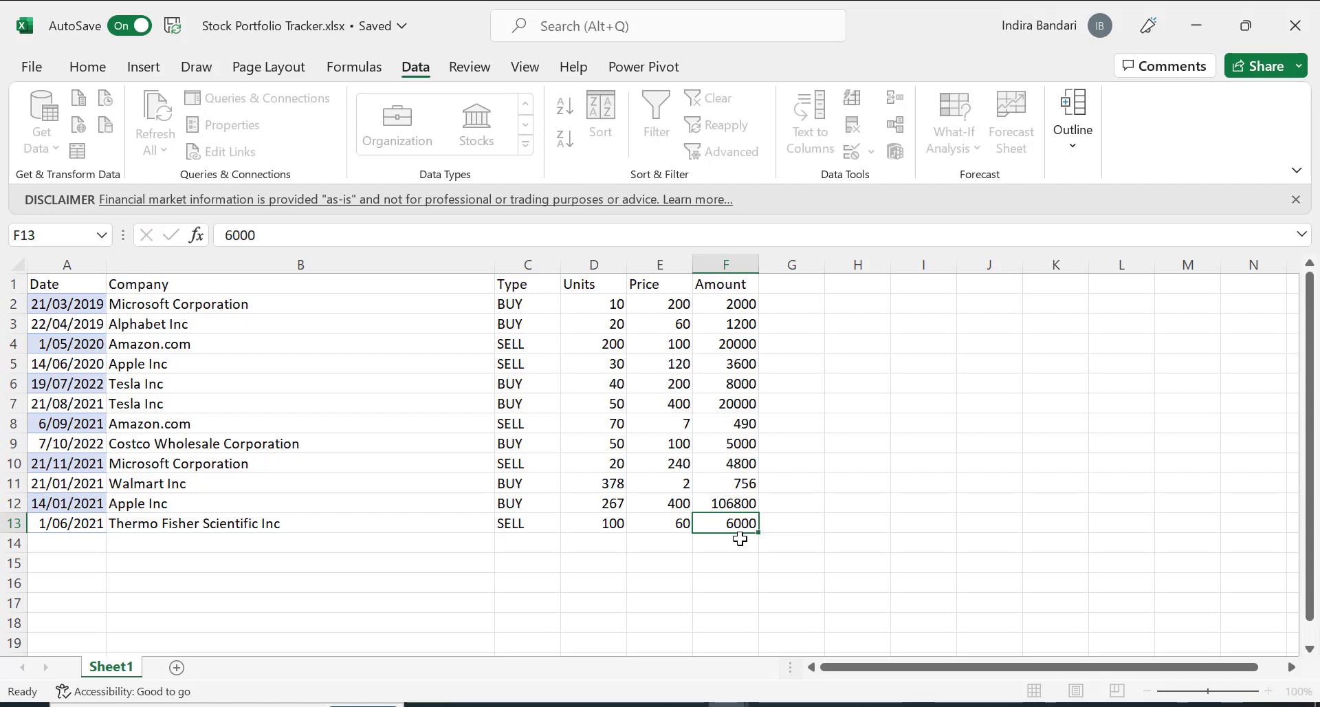
# Rename the Sheet1 worksheet as Transactions.
pyautogui.click(727, 505)
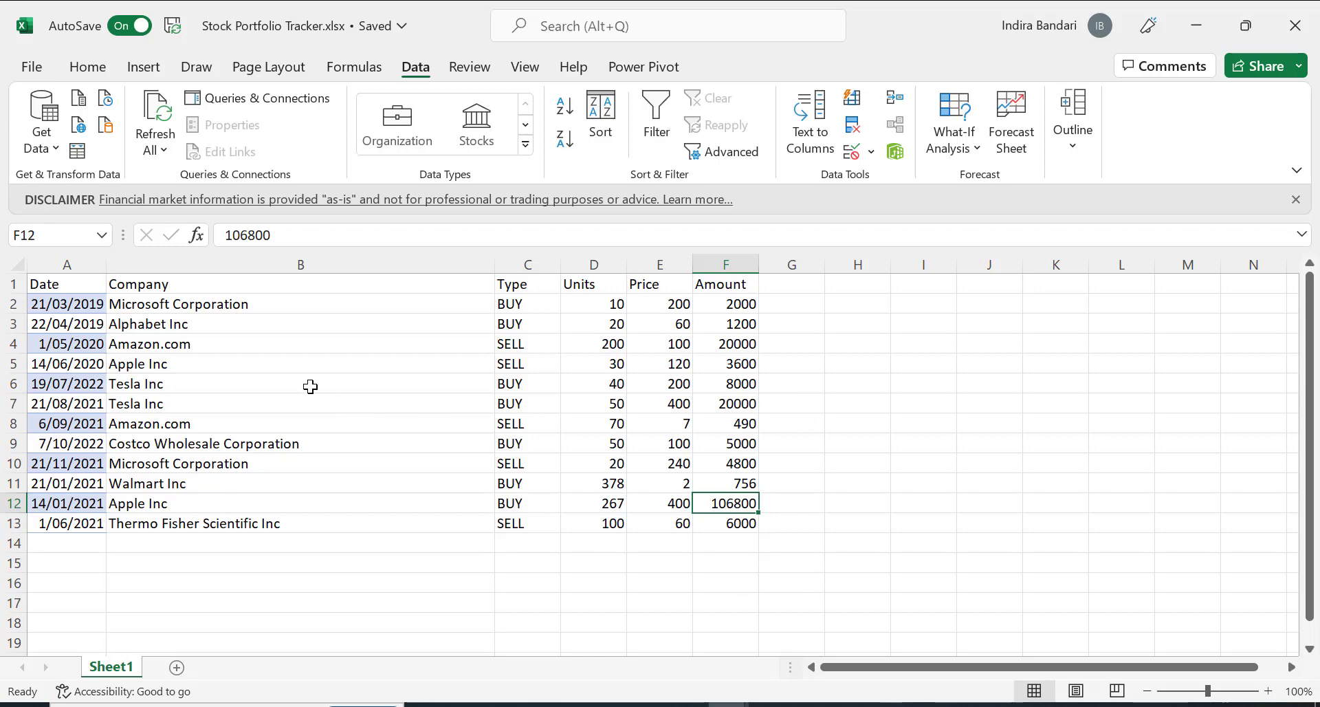
pyautogui.click(185, 336)
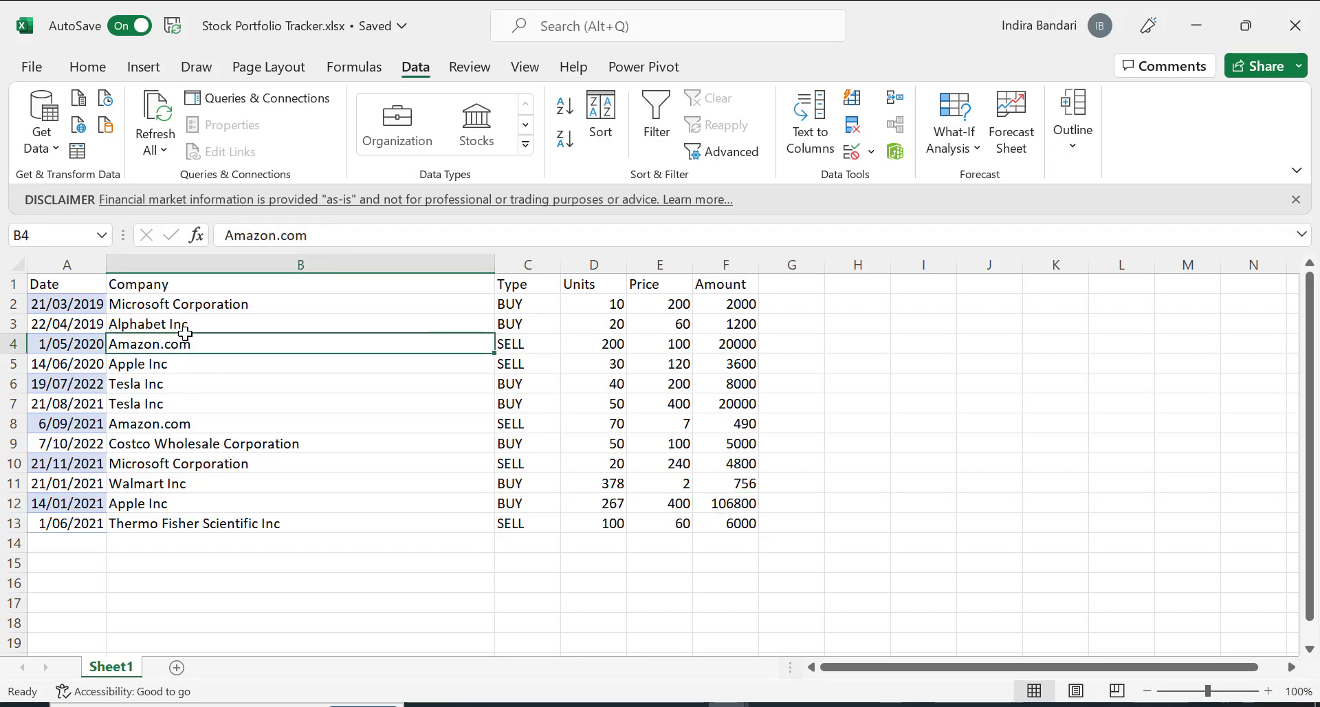
pyautogui.doubleClick(110, 668)
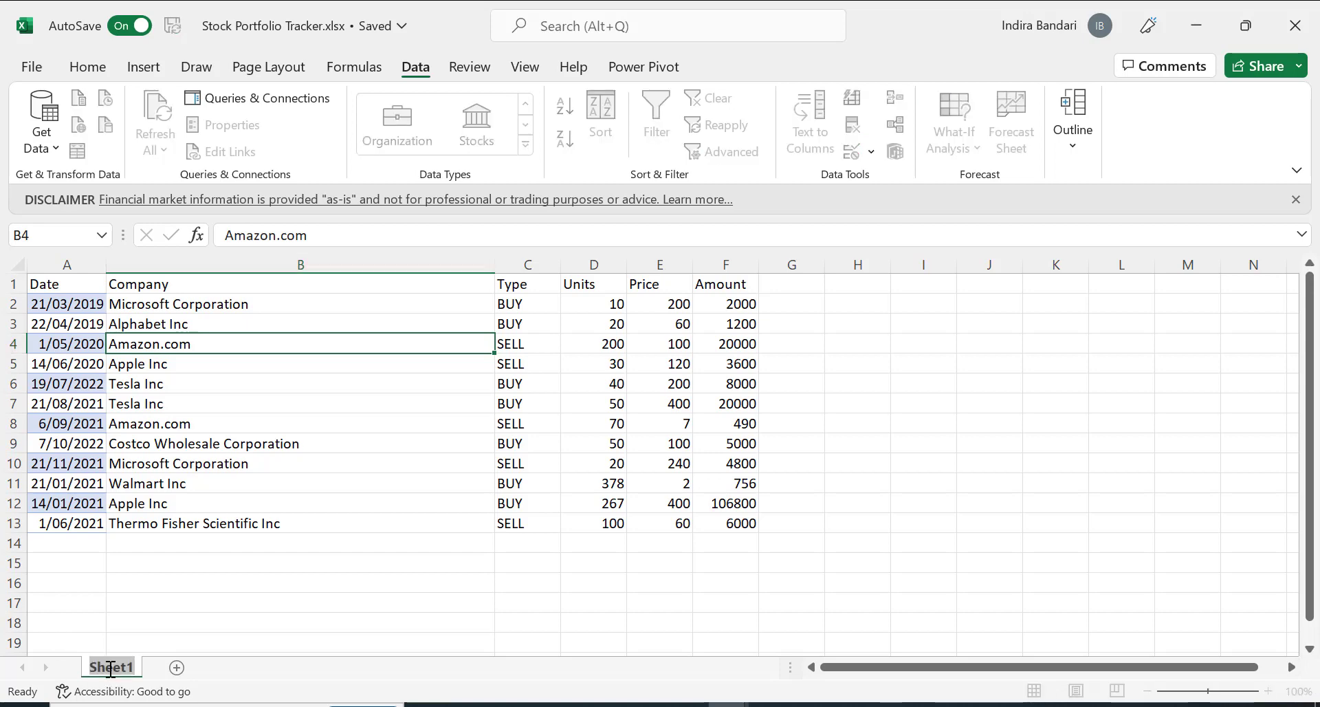
pyautogui.write('Transact')
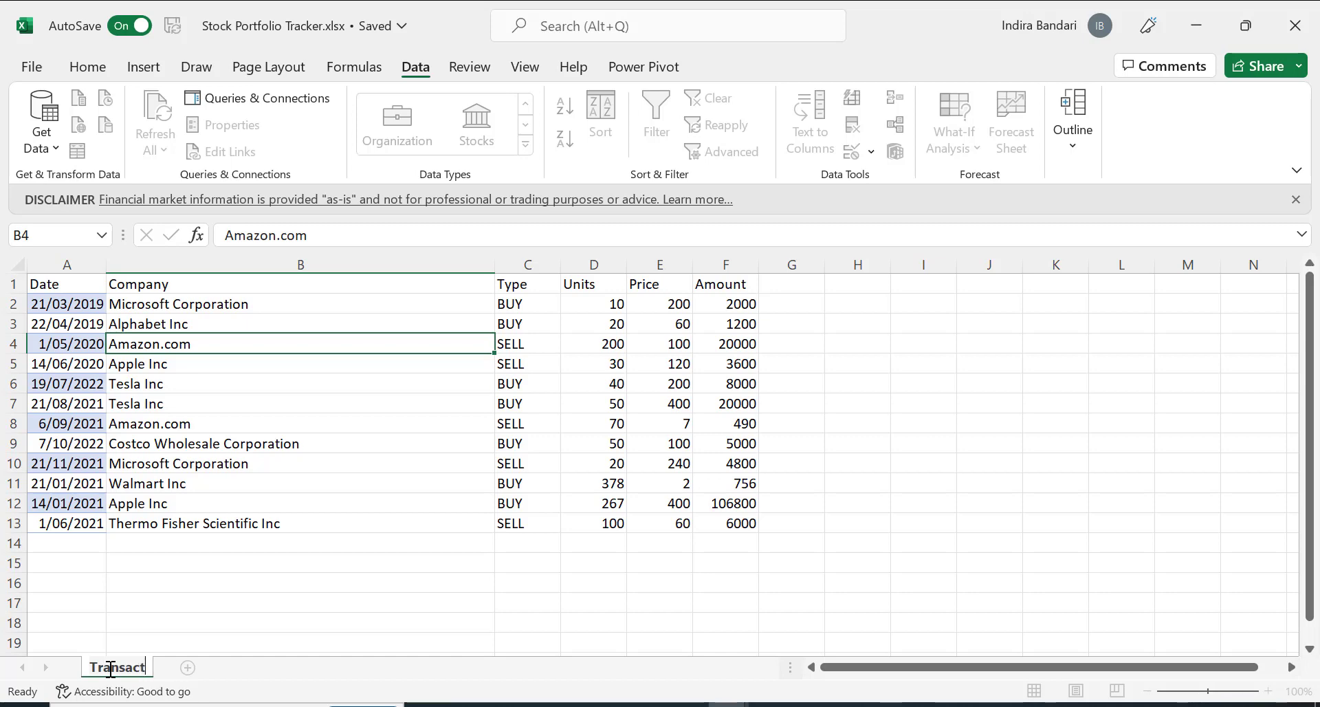
pyautogui.write('ions')
pyautogui.press('Return')
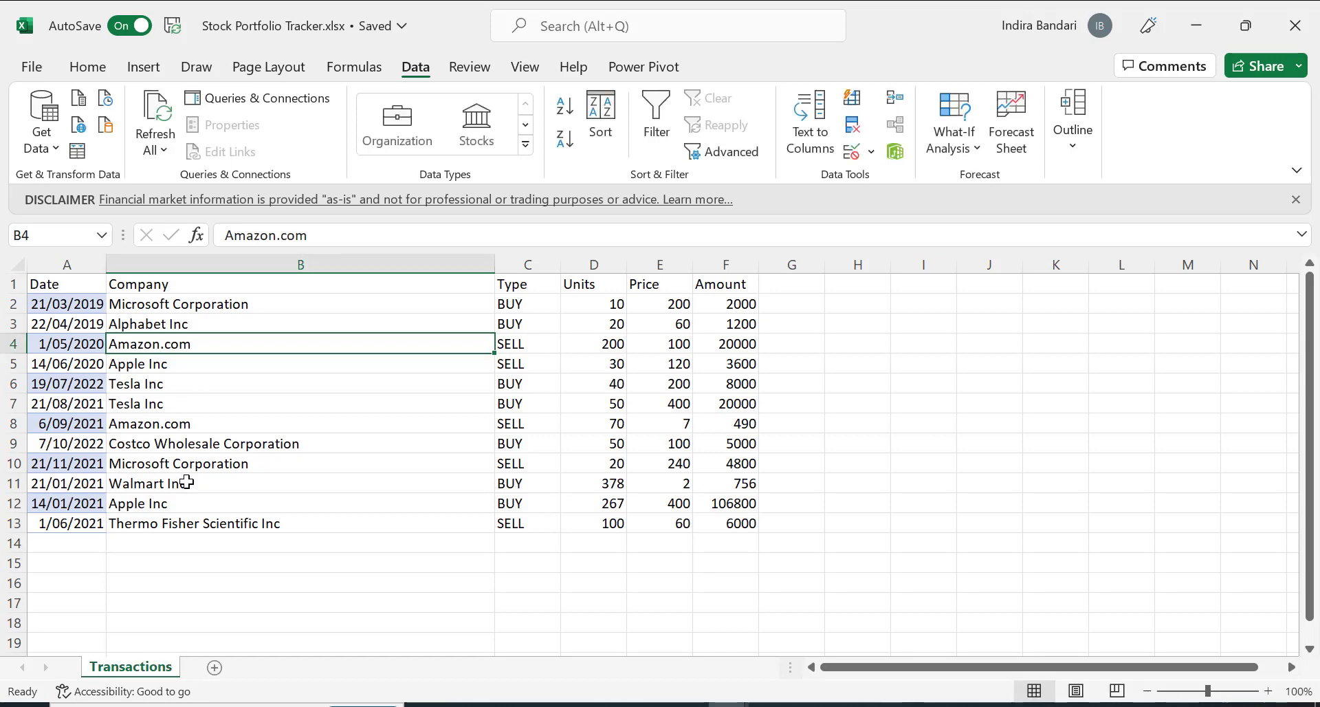
# Convert the transaction data in A1:F13 into a table with headers.
pyautogui.click(178, 297)
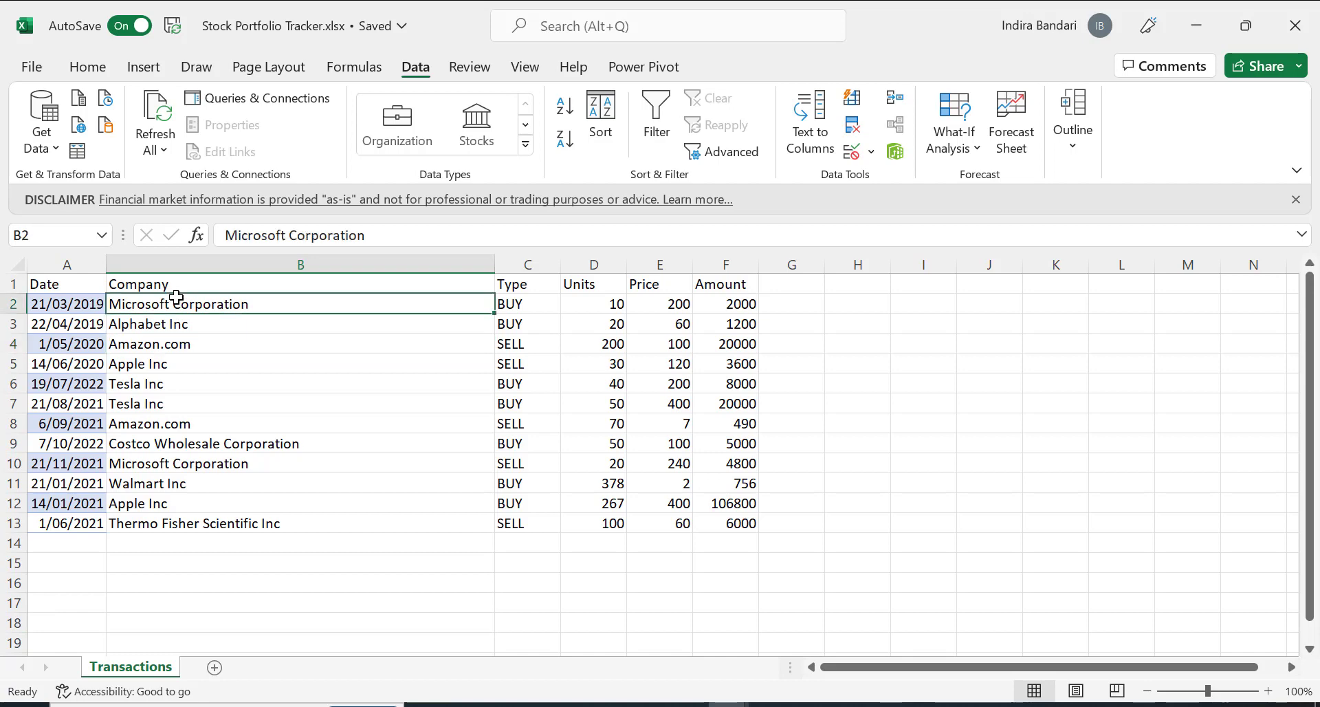
pyautogui.click(213, 393)
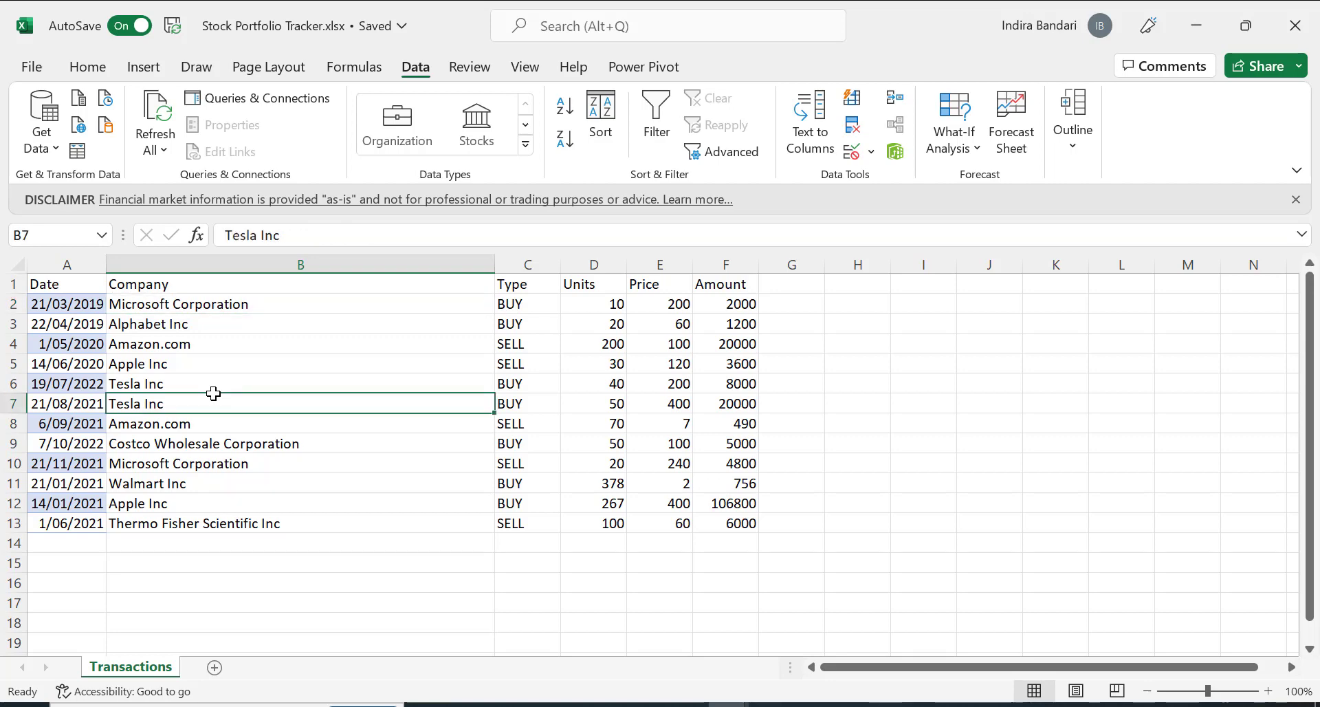
pyautogui.hotkey('ctrl', 't')
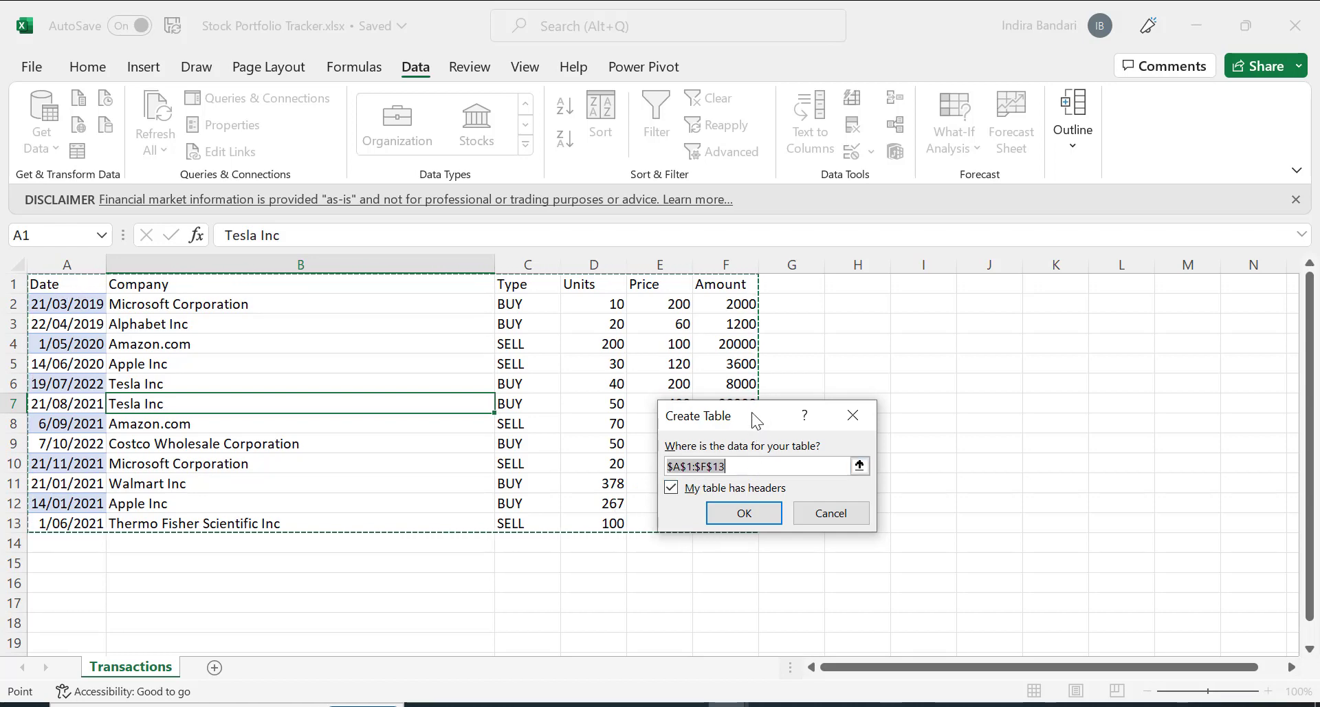
pyautogui.moveTo(756, 421); pyautogui.dragTo(1051, 397)
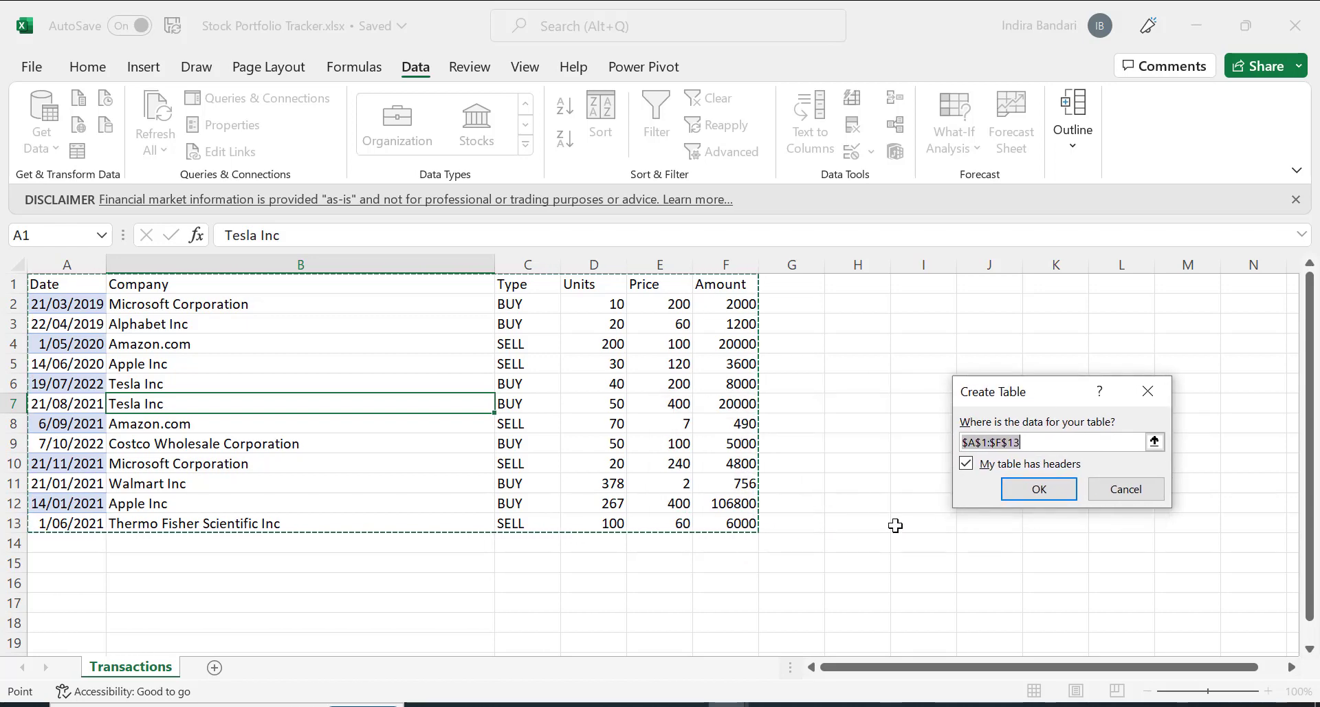
pyautogui.click(1033, 492)
pyautogui.click(1030, 491)
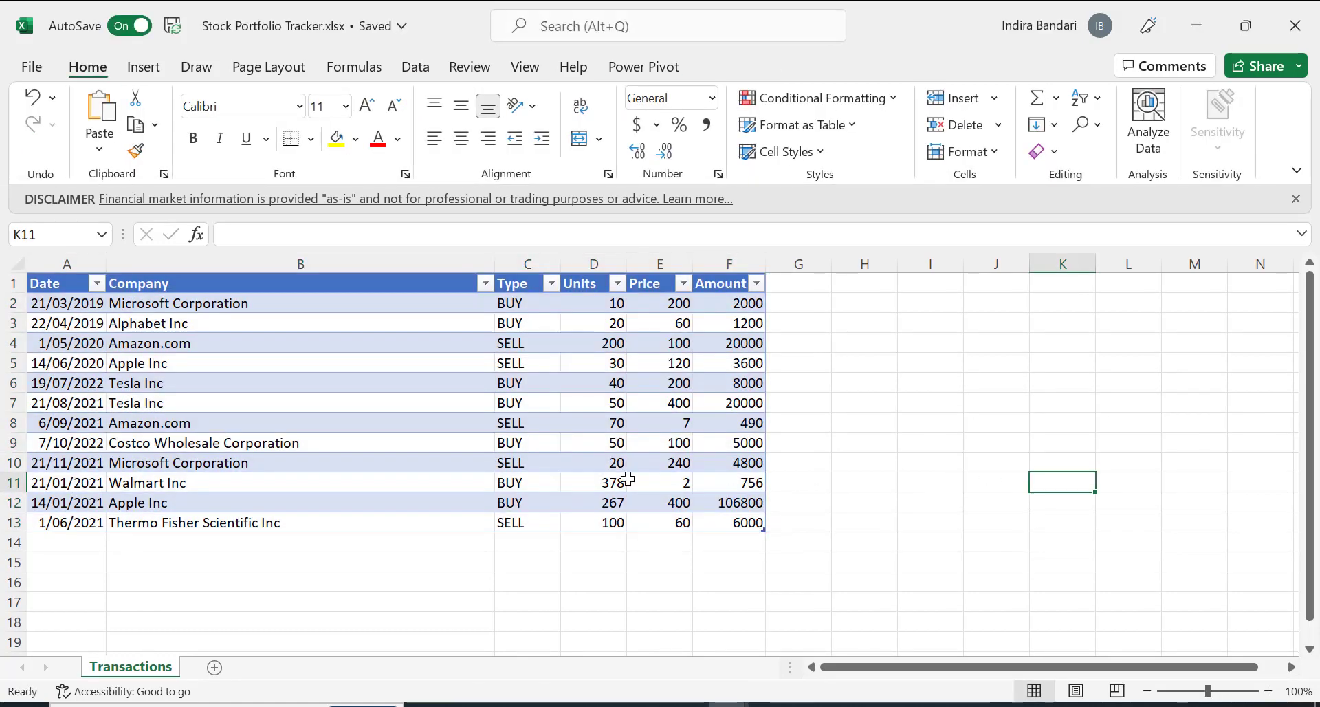
# Name the new table Transactions.
pyautogui.click(479, 396)
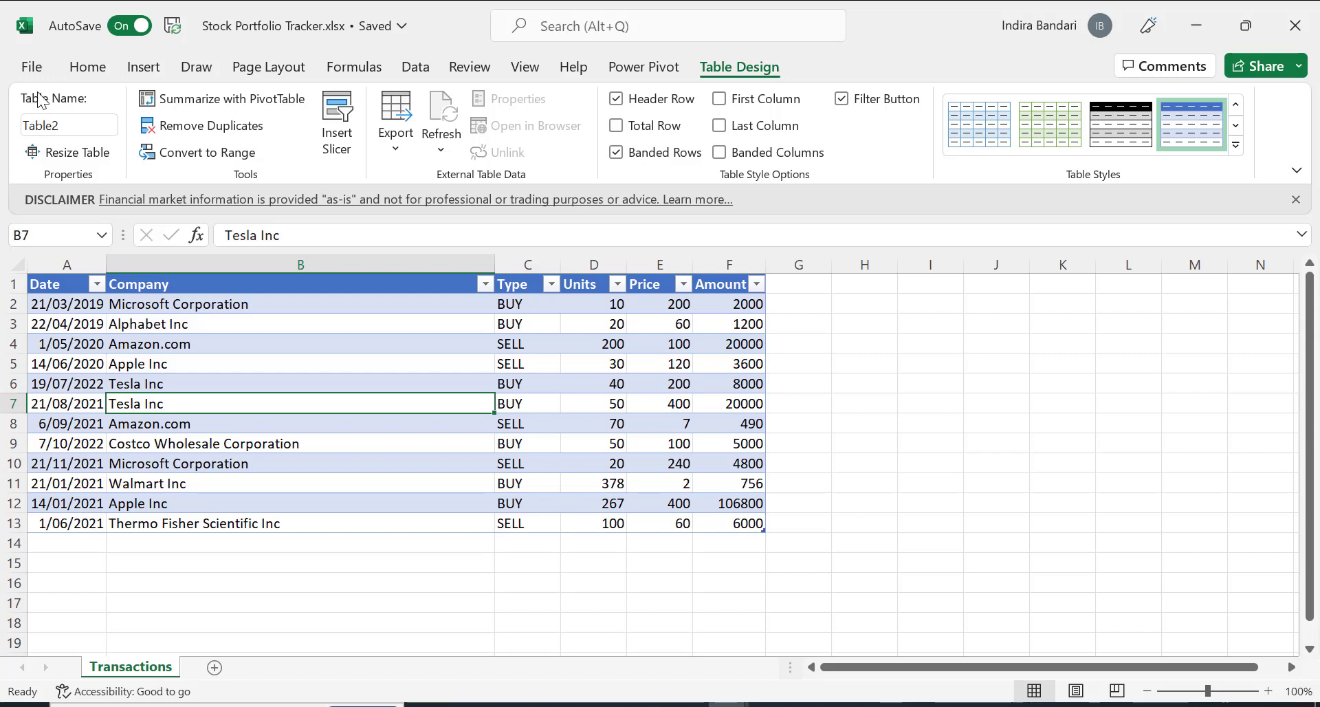
pyautogui.click(476, 76)
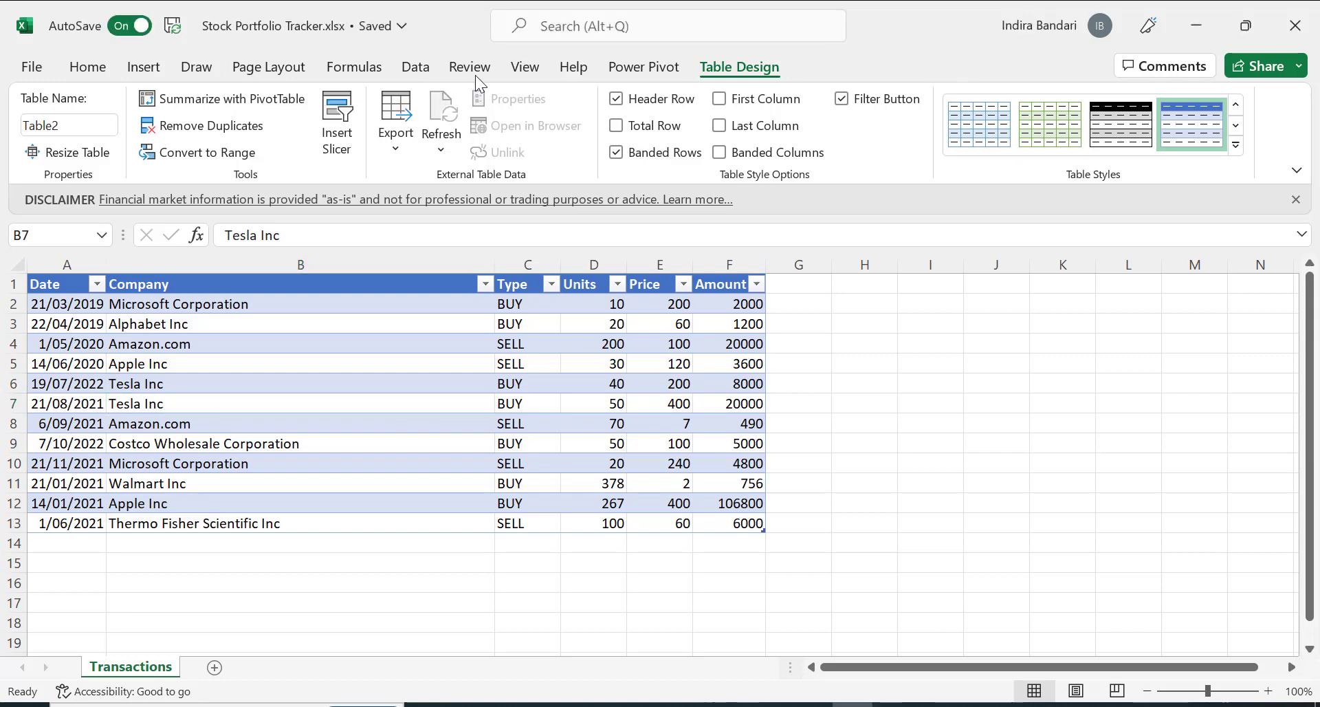
pyautogui.click(55, 126)
pyautogui.write('Trans')
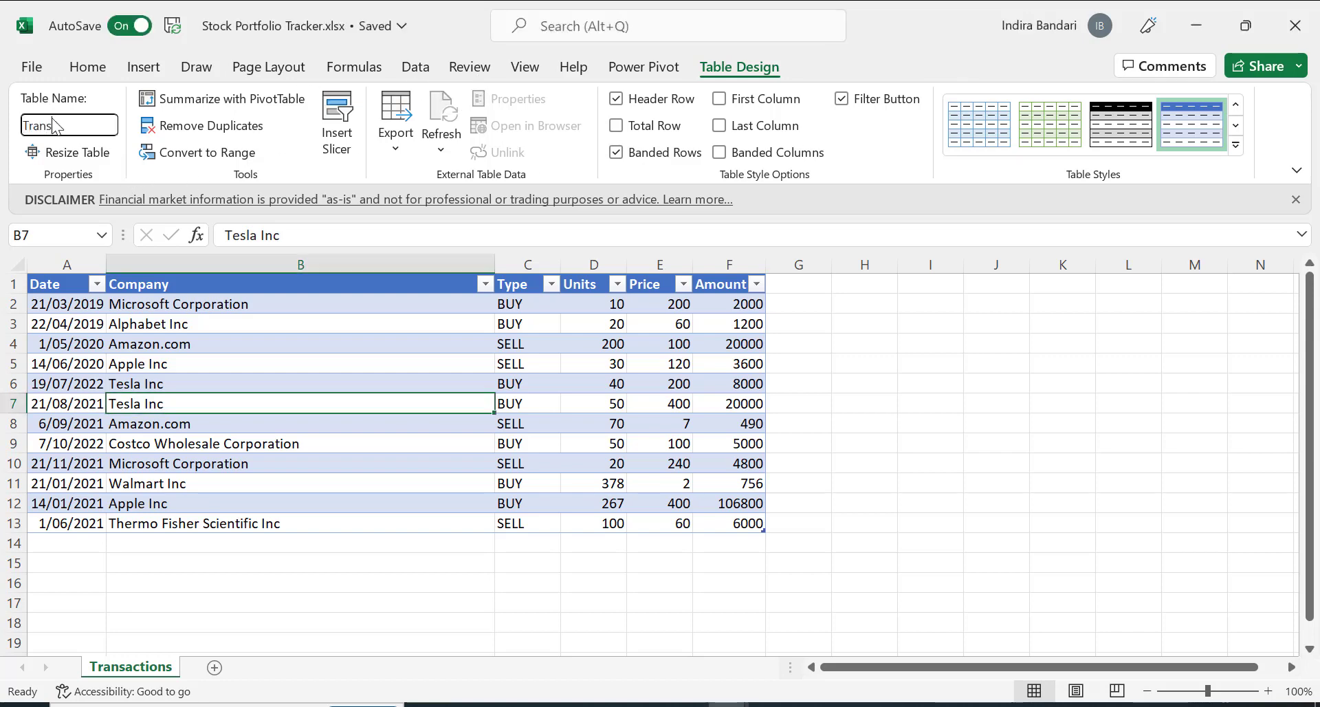
pyautogui.write('actions')
pyautogui.press('Return')
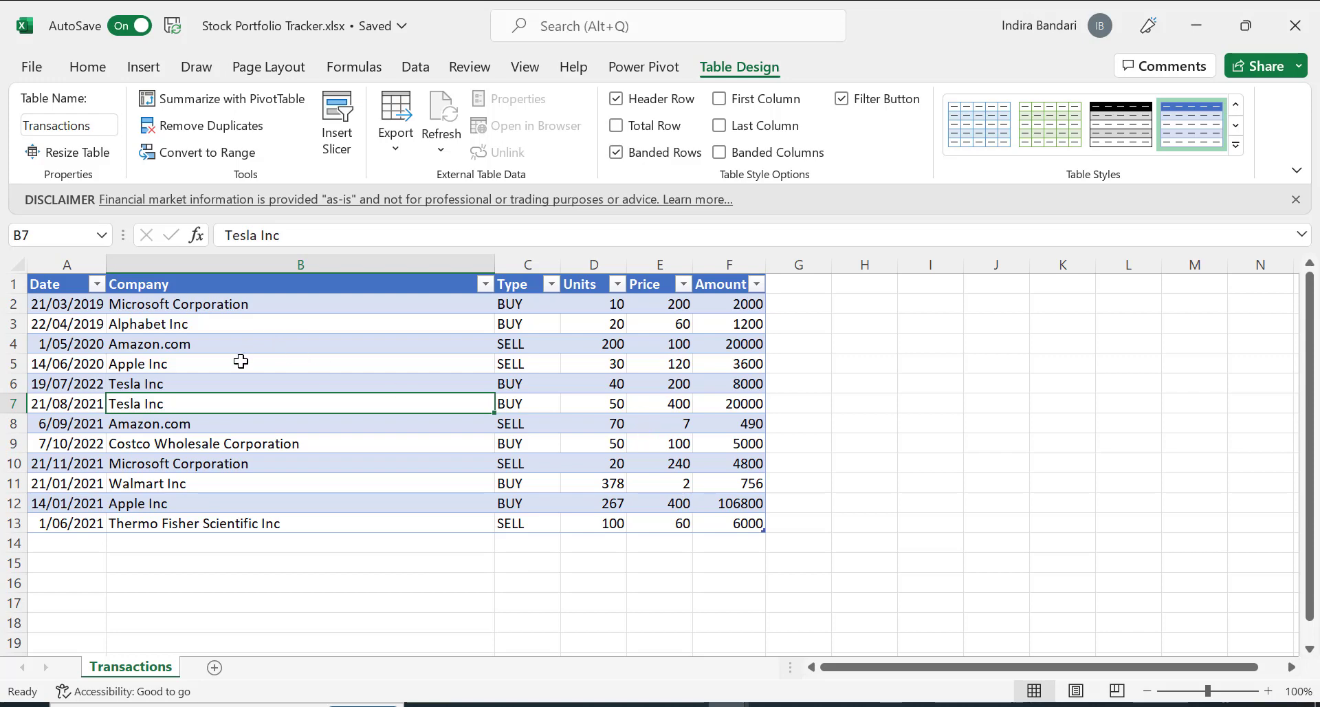
# Convert all company names in B2:B13 to the Stocks data type.
pyautogui.click(259, 302)
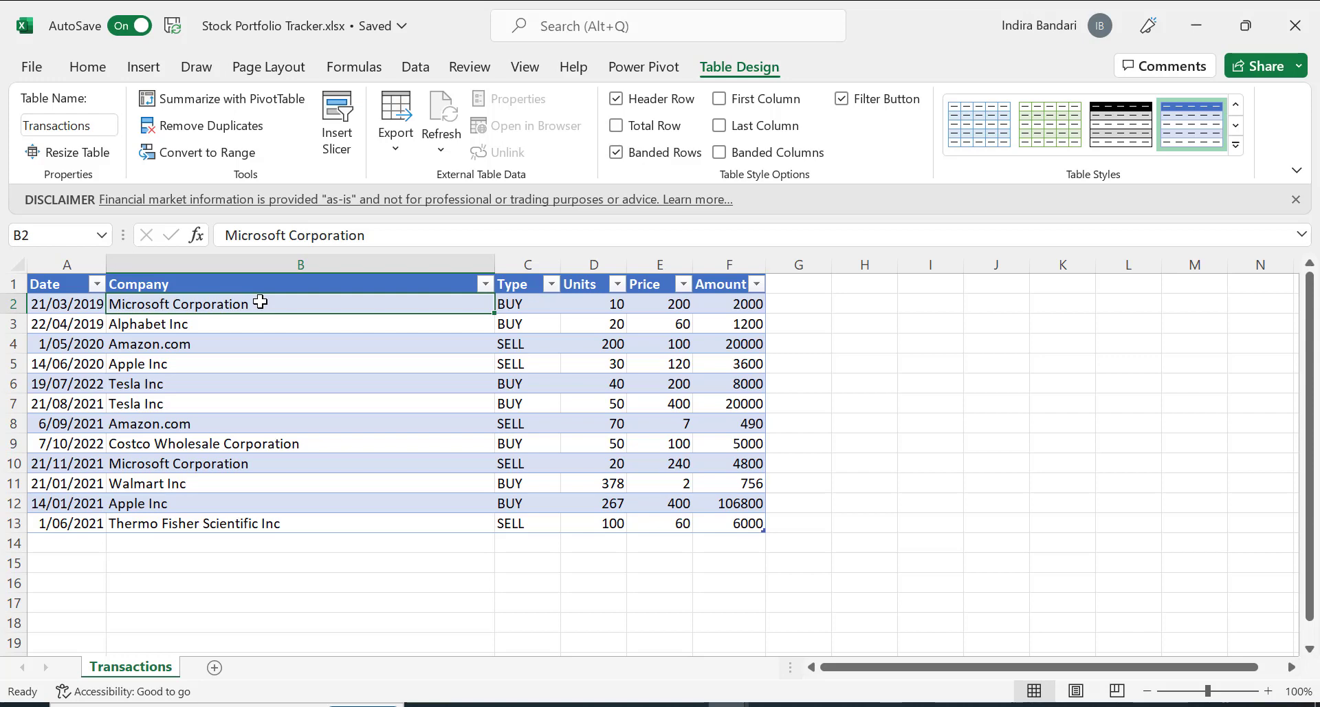
pyautogui.hotkey('shift', 'Down')
pyautogui.hotkey('shift', 'Down')
pyautogui.hotkey('shift', 'Down')
pyautogui.hotkey('shift', 'Down')
pyautogui.hotkey('shift', 'Down')
pyautogui.hotkey('shift', 'Down')
pyautogui.hotkey('shift', 'Down')
pyautogui.hotkey('shift', 'Down')
pyautogui.hotkey('shift', 'Down')
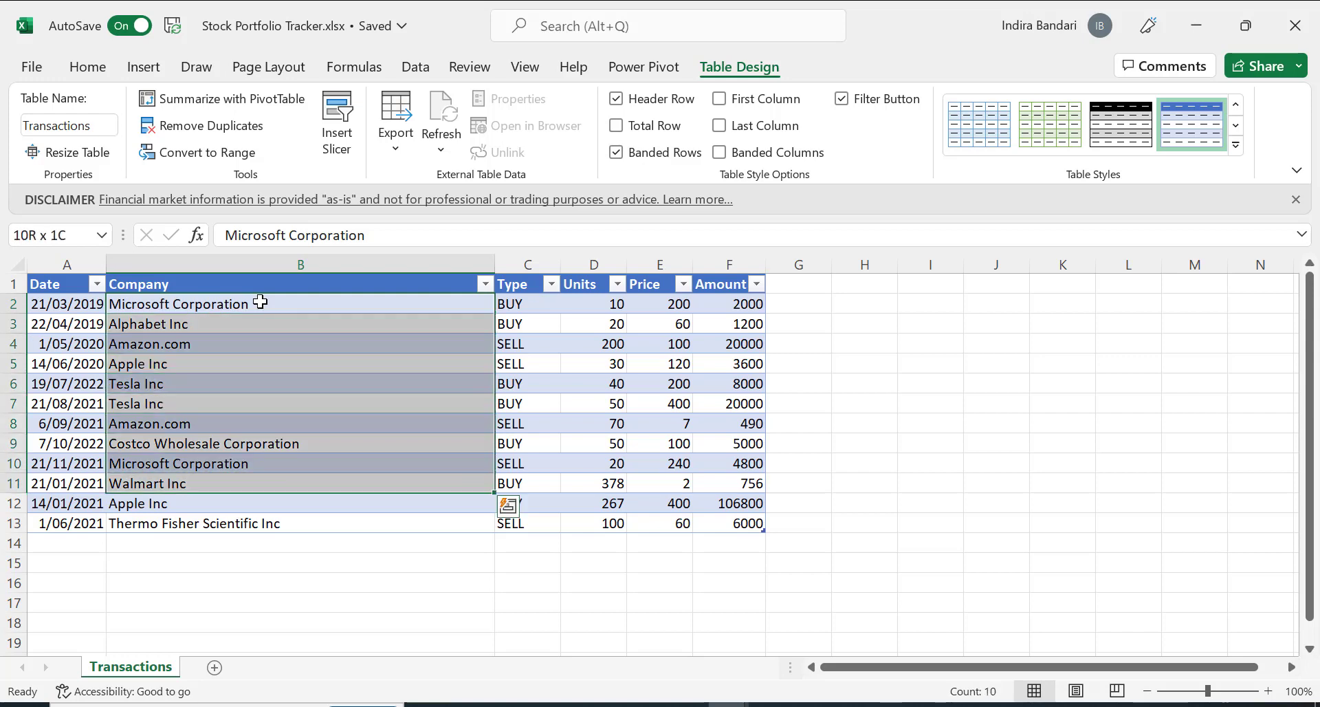
pyautogui.hotkey('shift', 'Down')
pyautogui.hotkey('shift', 'Down')
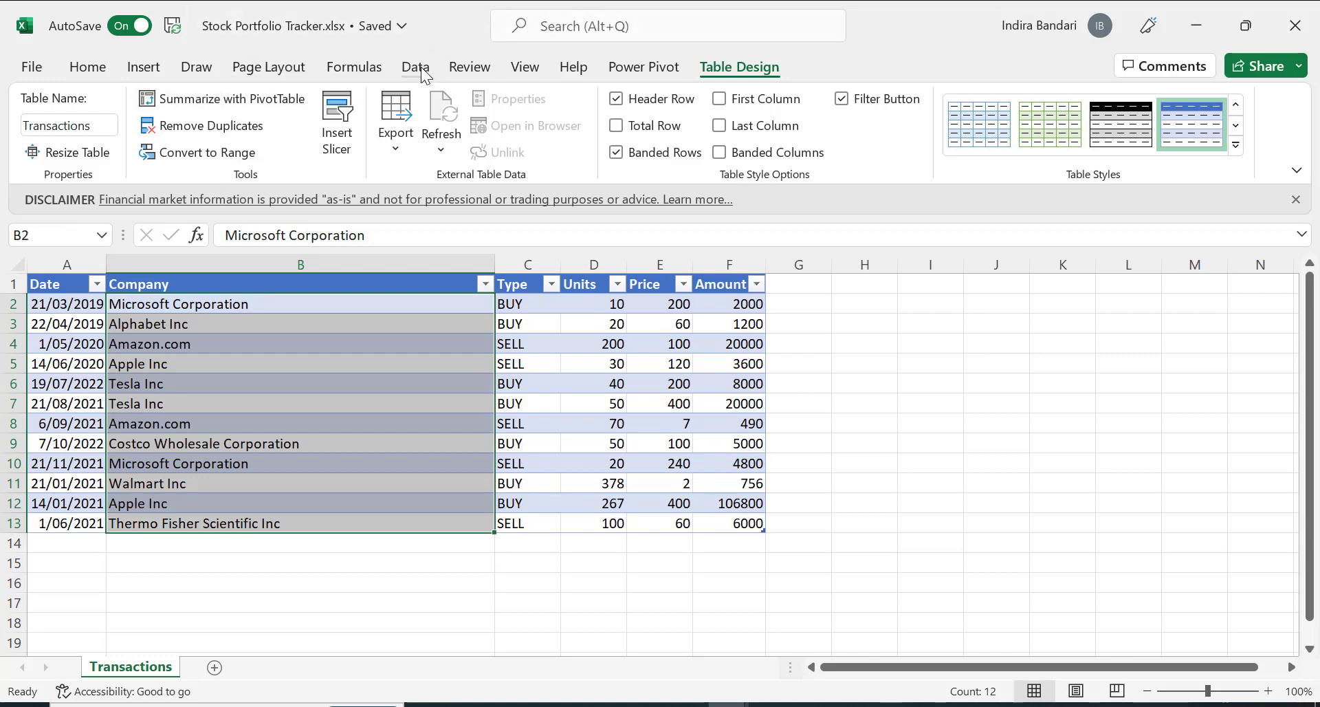
pyautogui.click(421, 67)
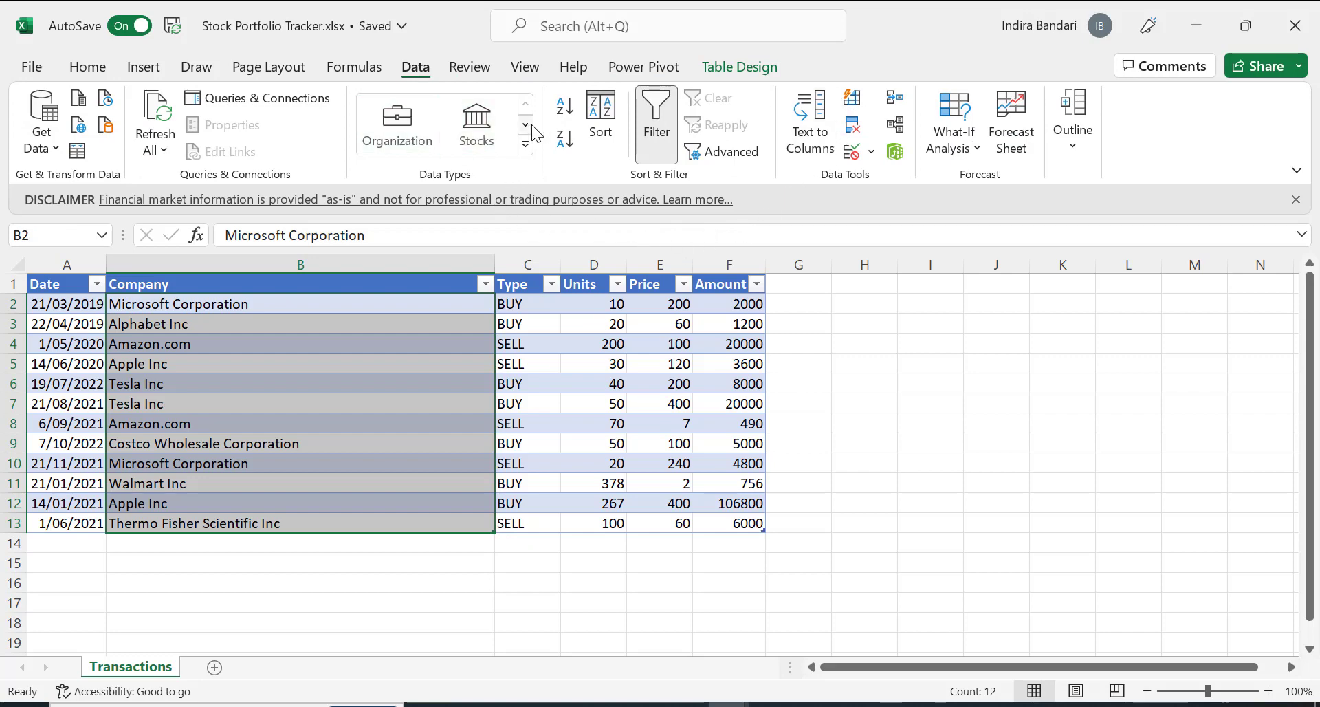
pyautogui.click(479, 127)
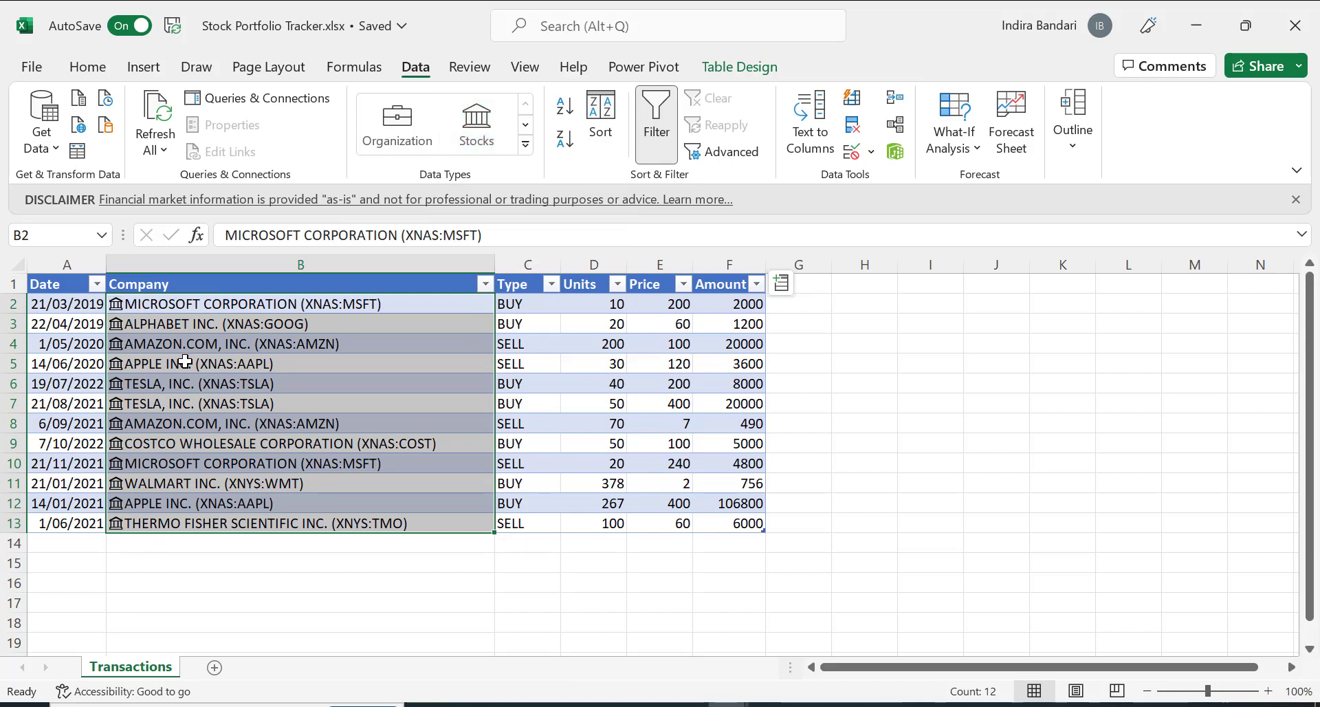
# Open the stock data card for Microsoft Corporation in B2 and examine its available fields down to the company description.
pyautogui.click(232, 303)
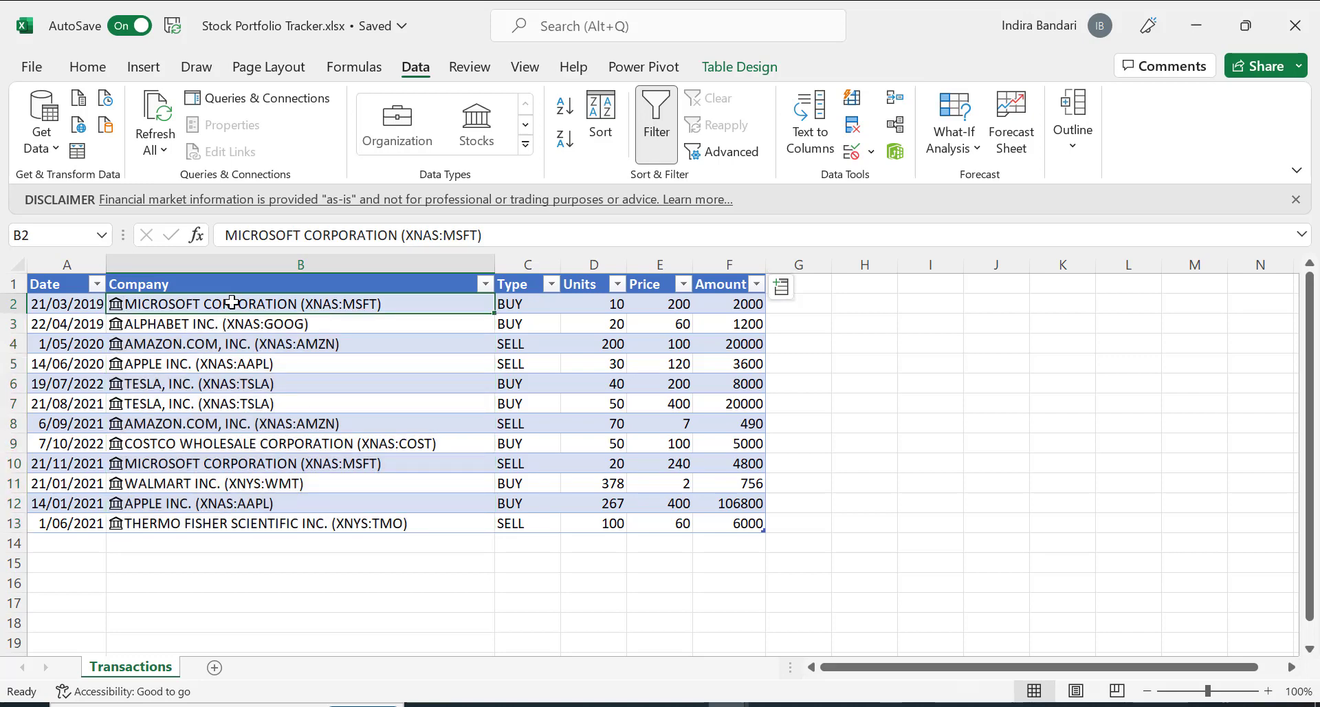
pyautogui.click(123, 306)
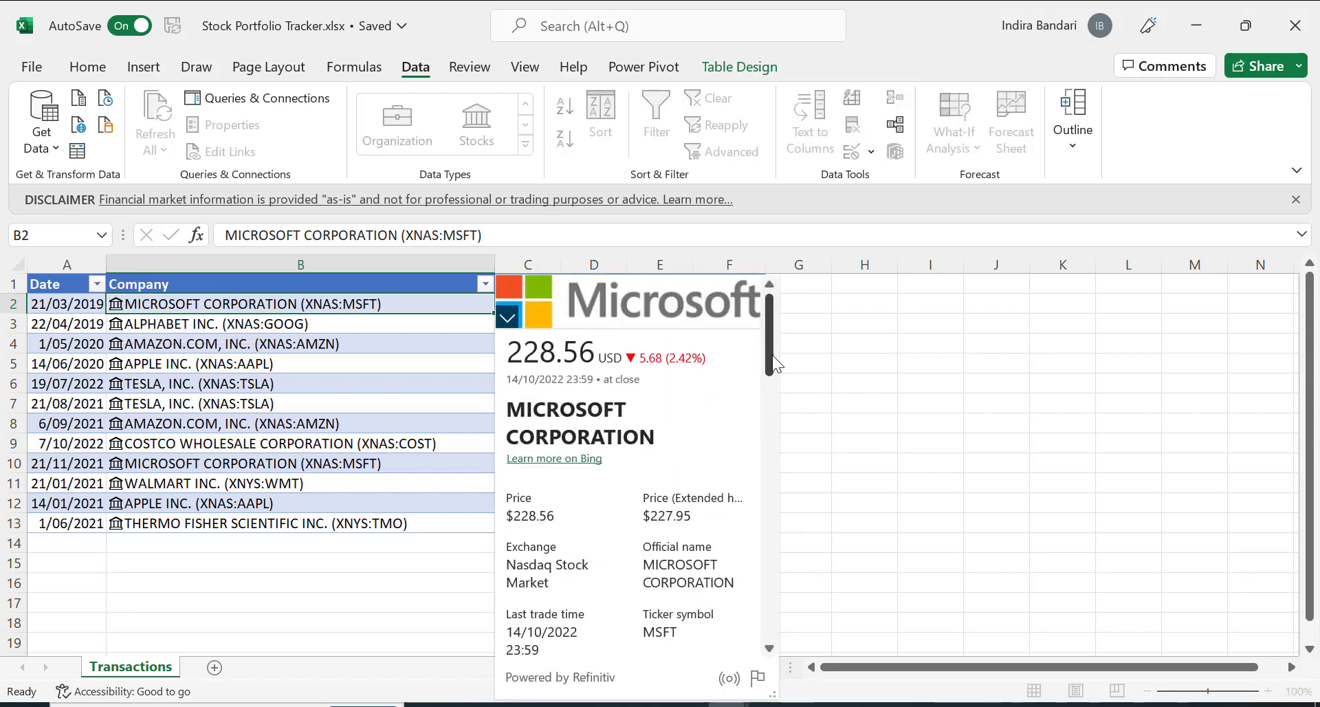
pyautogui.moveTo(772, 355); pyautogui.dragTo(770, 373)
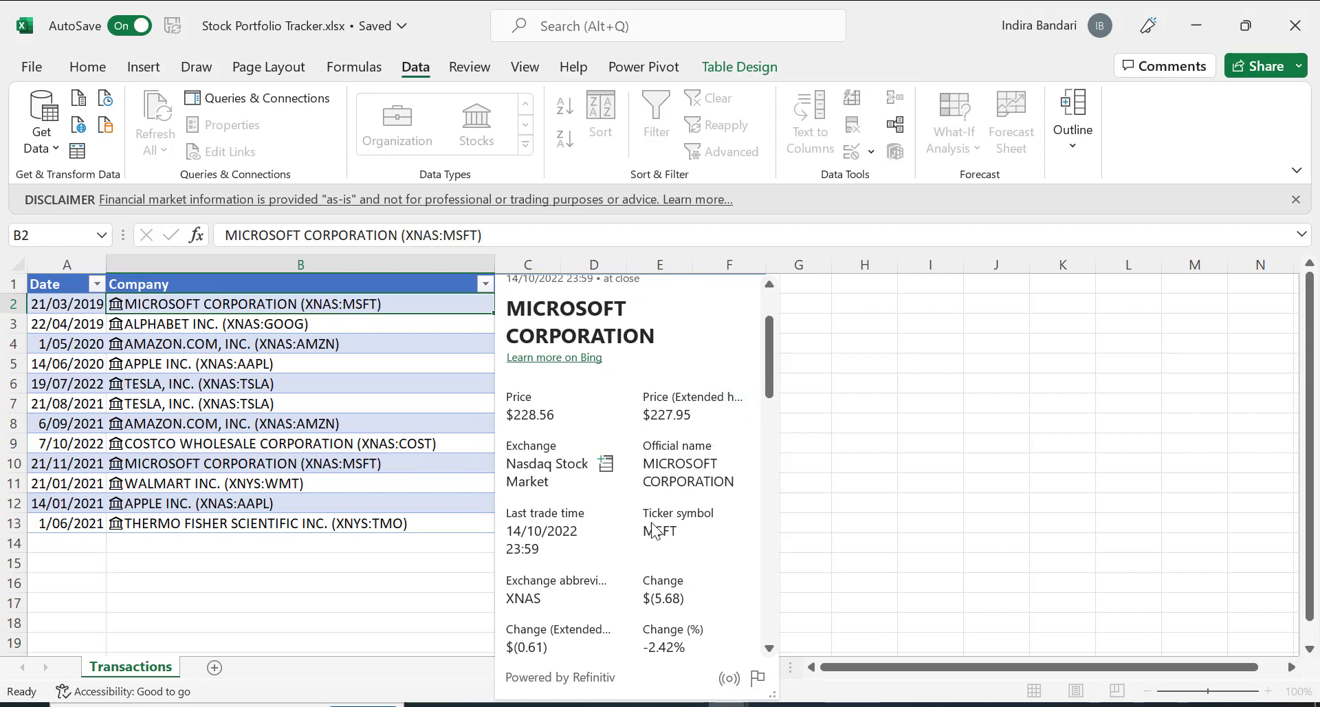
pyautogui.moveTo(770, 358); pyautogui.dragTo(771, 414)
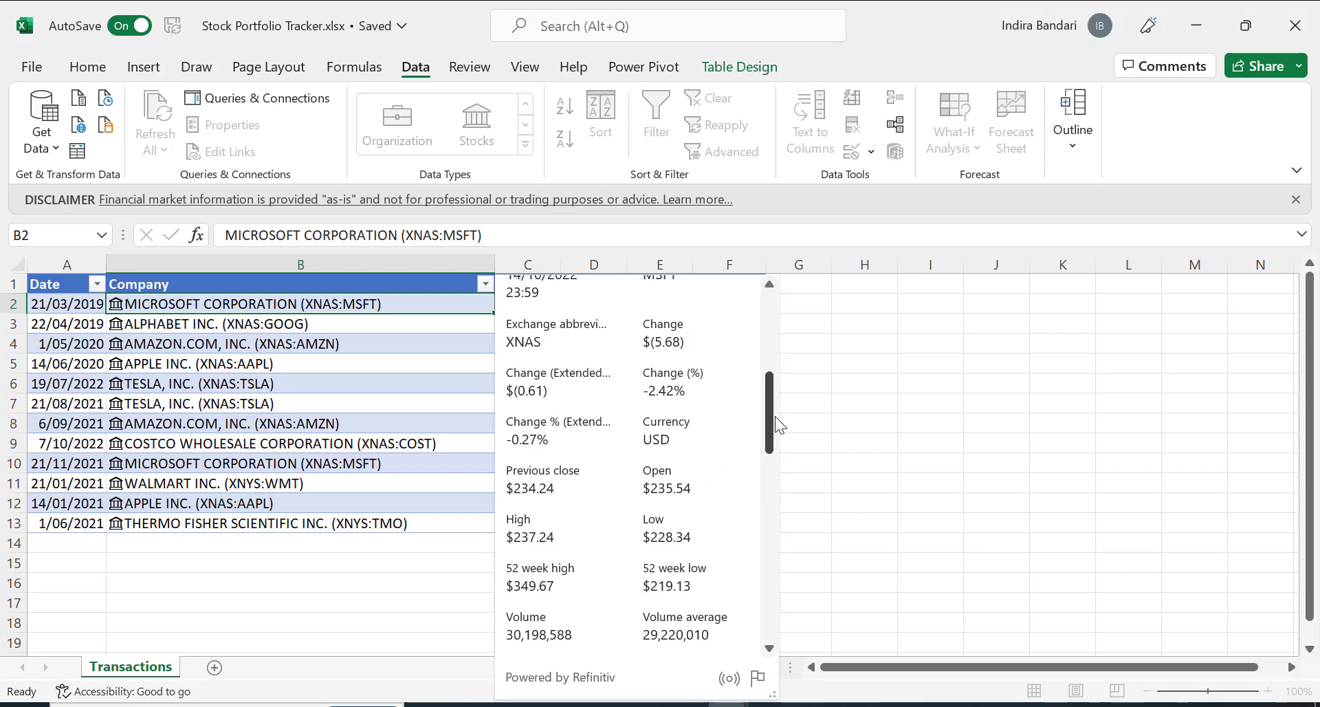
pyautogui.moveTo(772, 417); pyautogui.dragTo(767, 506)
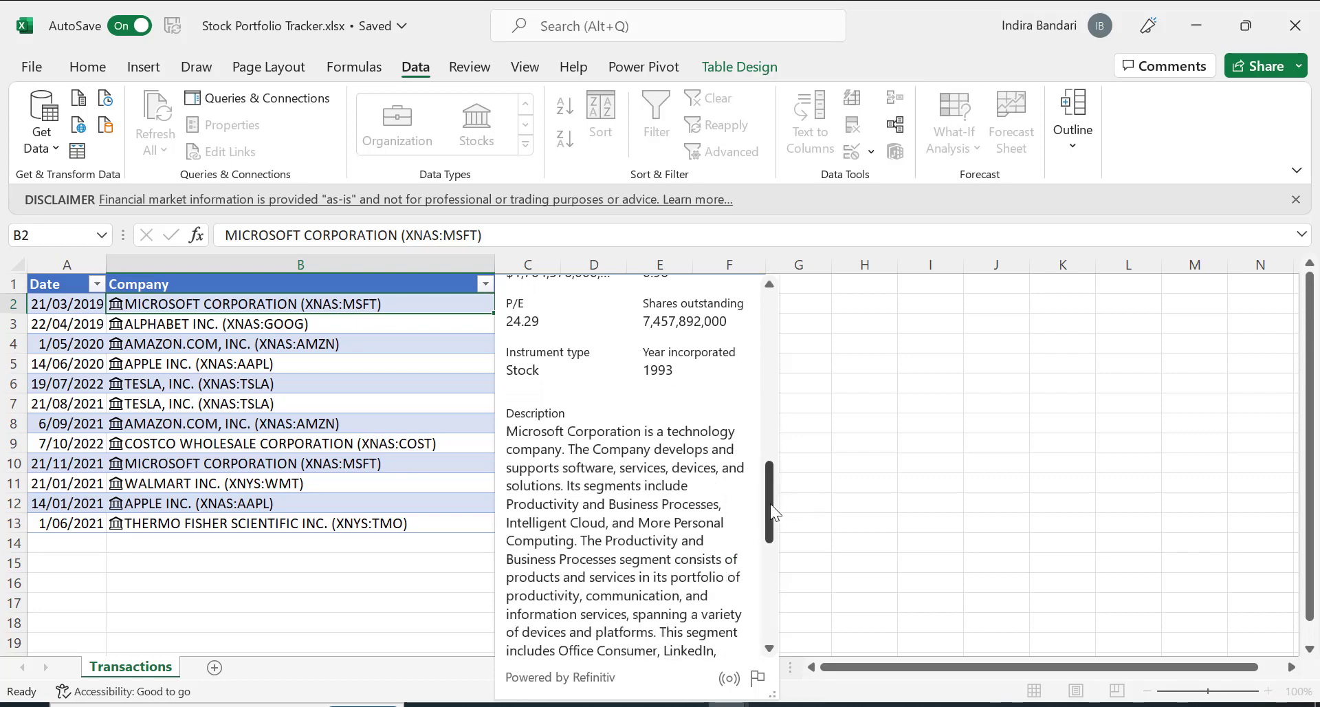
# Examine the remaining fields of Microsoft Corporation's stock data card down to the industry, and close the card.
pyautogui.moveTo(771, 514); pyautogui.dragTo(769, 602)
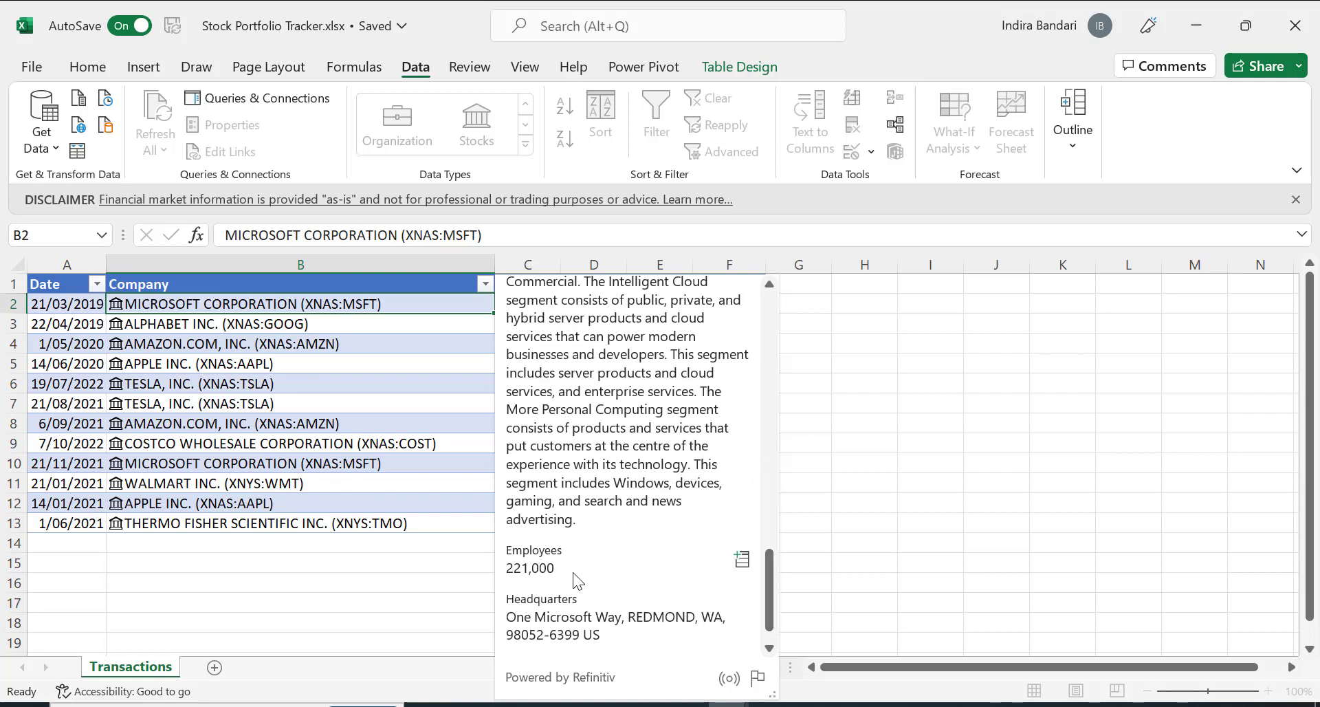
pyautogui.moveTo(769, 591); pyautogui.dragTo(768, 610)
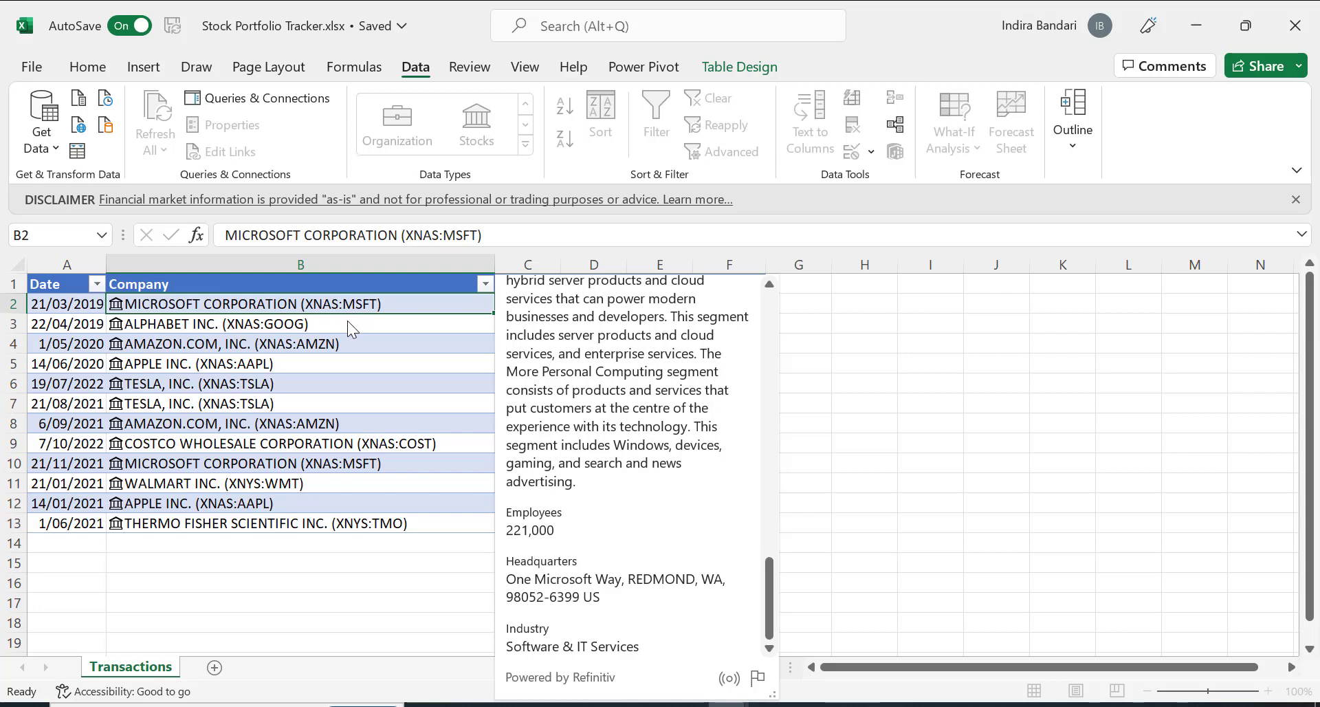
pyautogui.press('Escape')
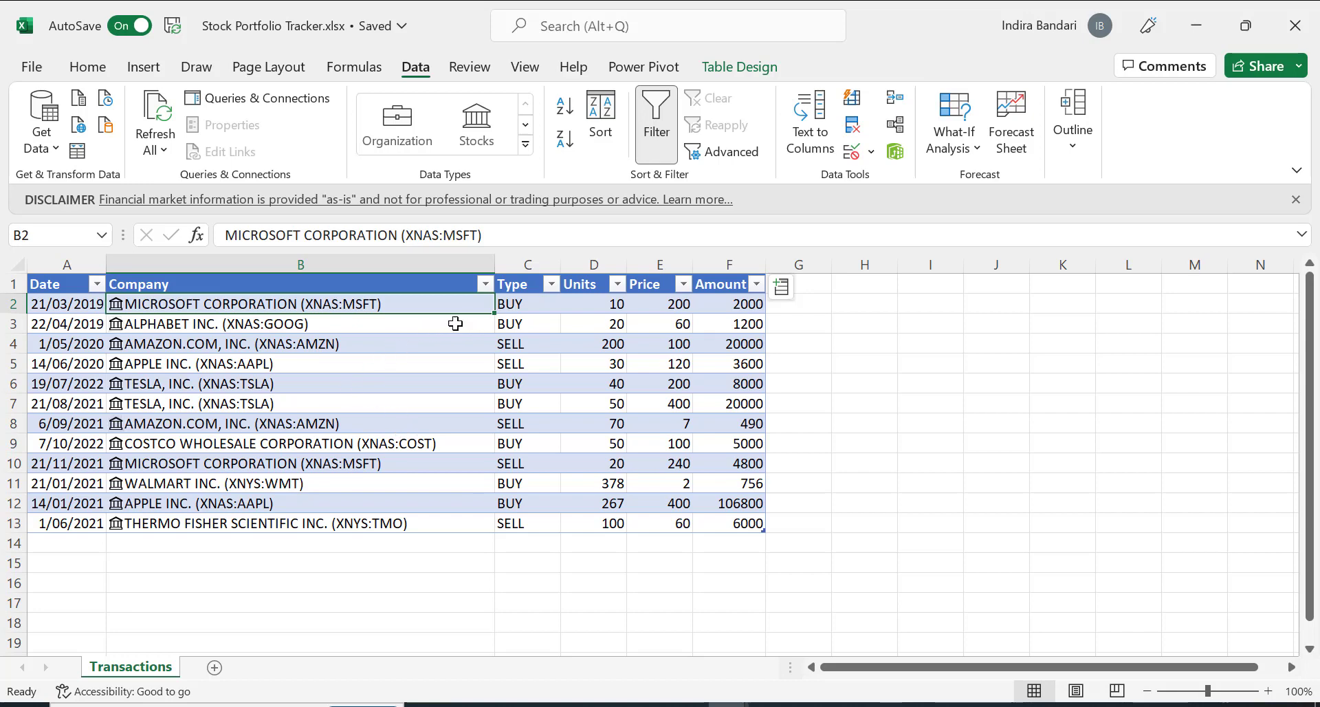
pyautogui.click(795, 306)
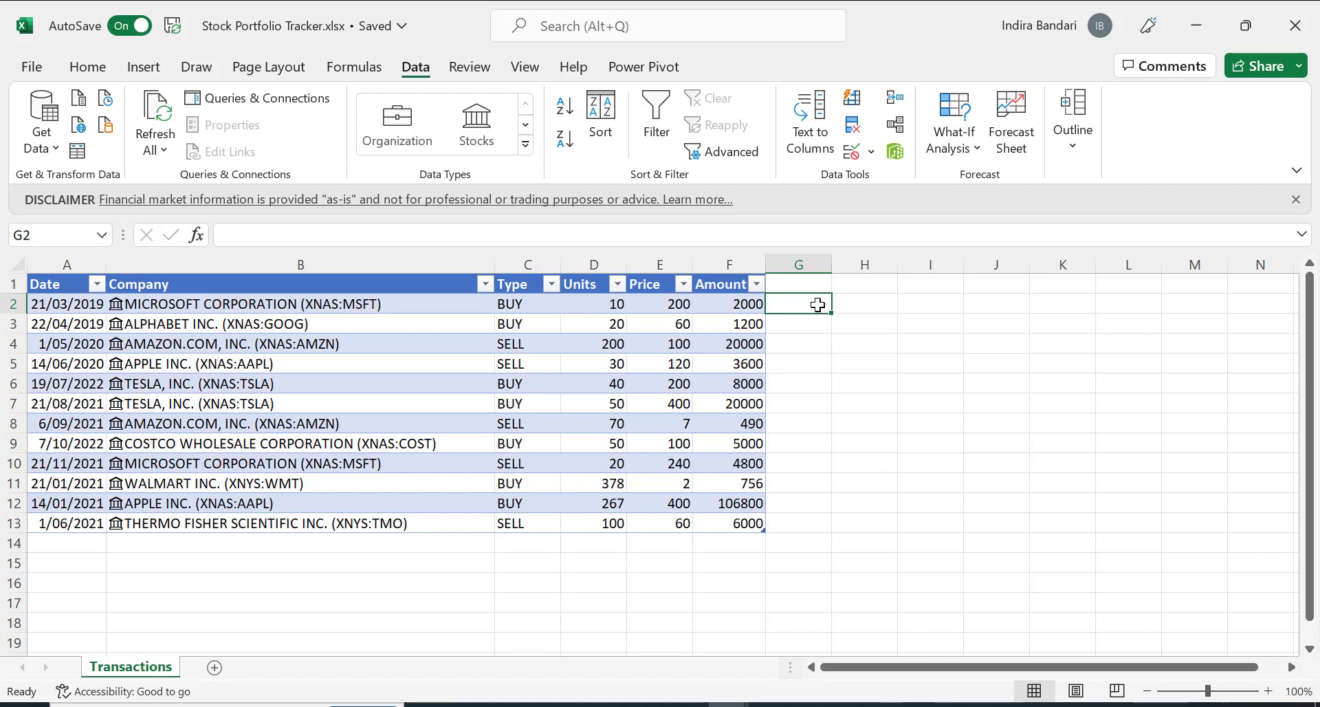
pyautogui.write('=')
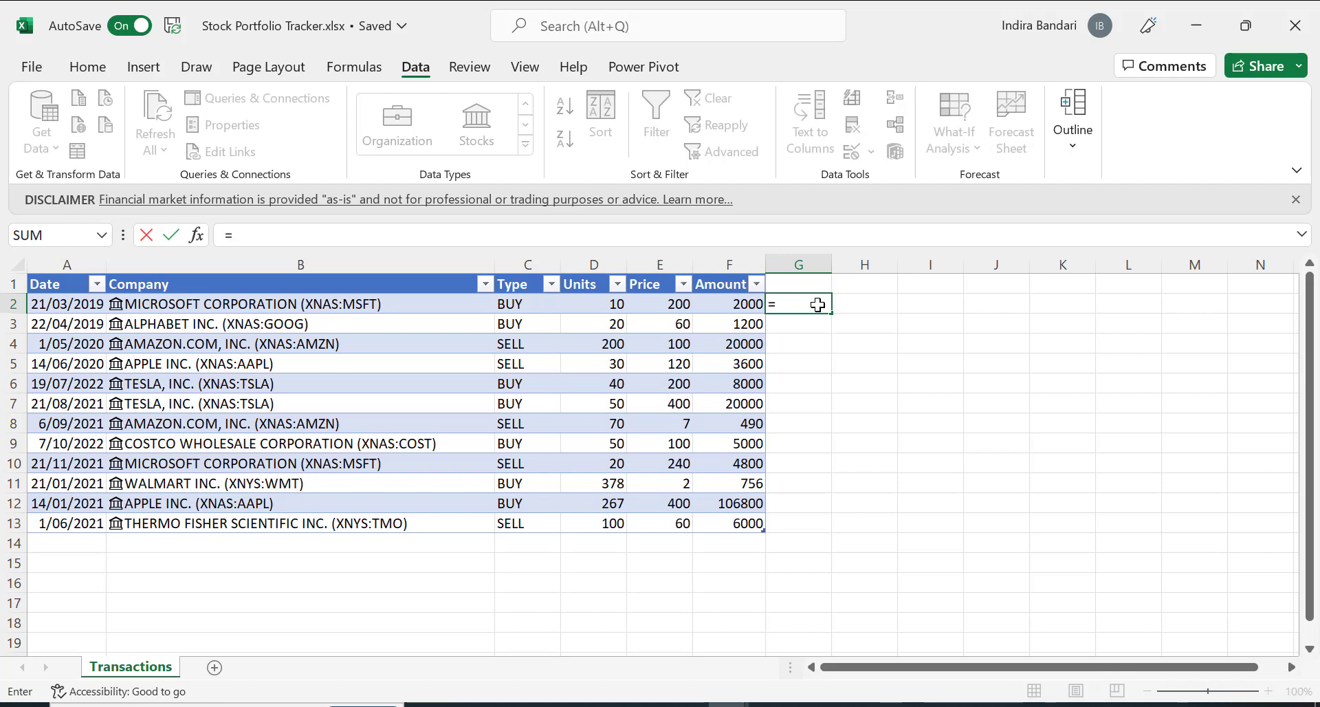
pyautogui.click(420, 304)
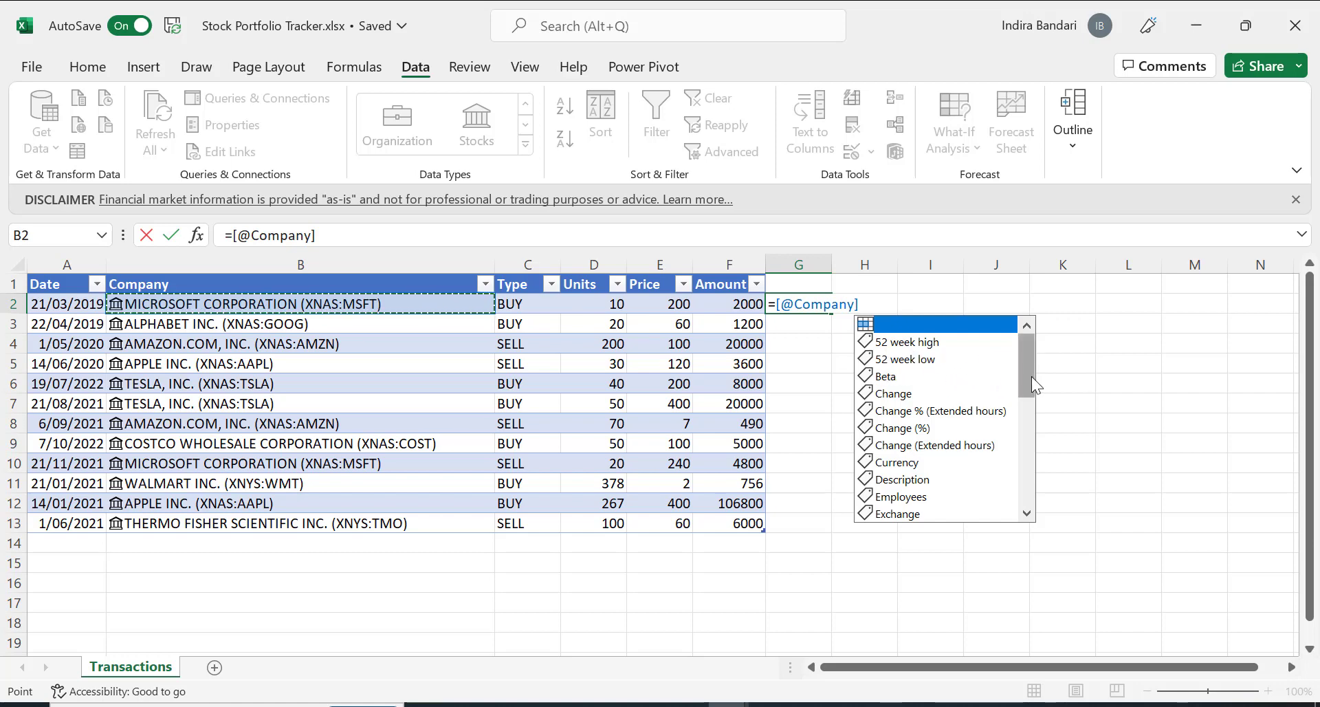
pyautogui.moveTo(1029, 377); pyautogui.dragTo(1030, 396)
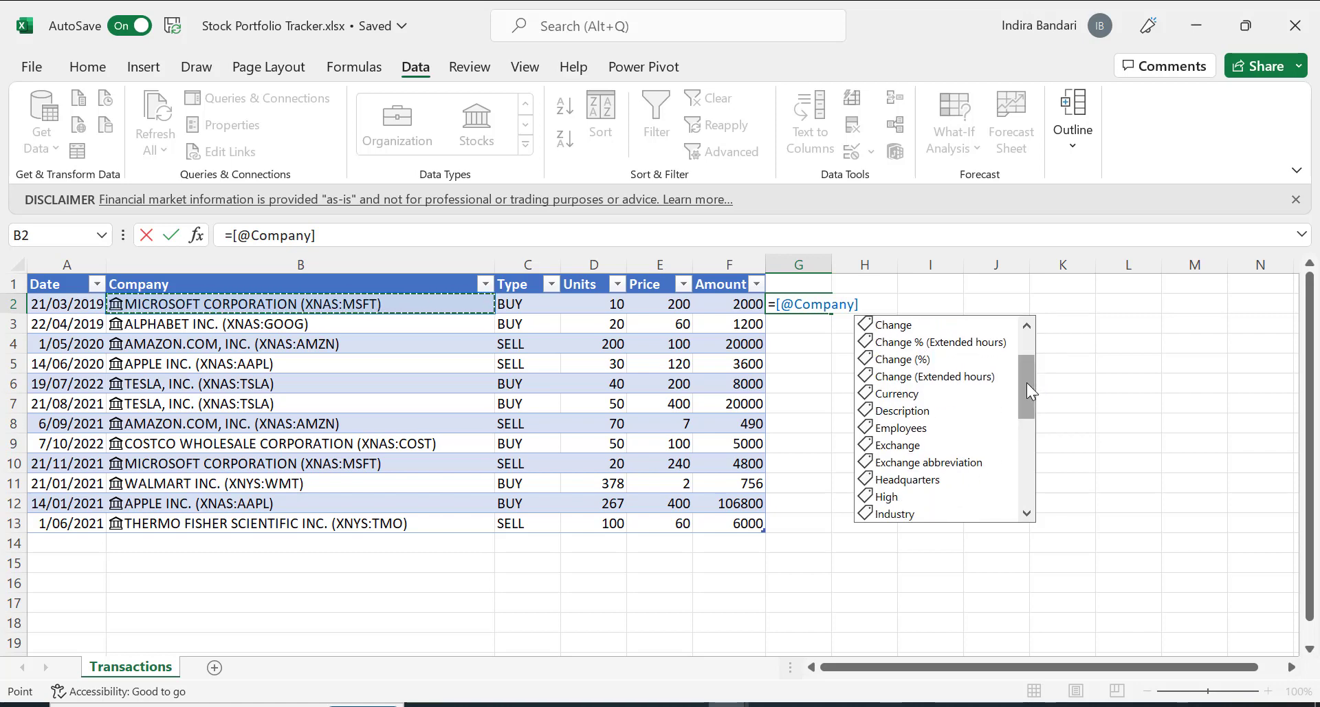
pyautogui.moveTo(1028, 389); pyautogui.dragTo(1029, 441)
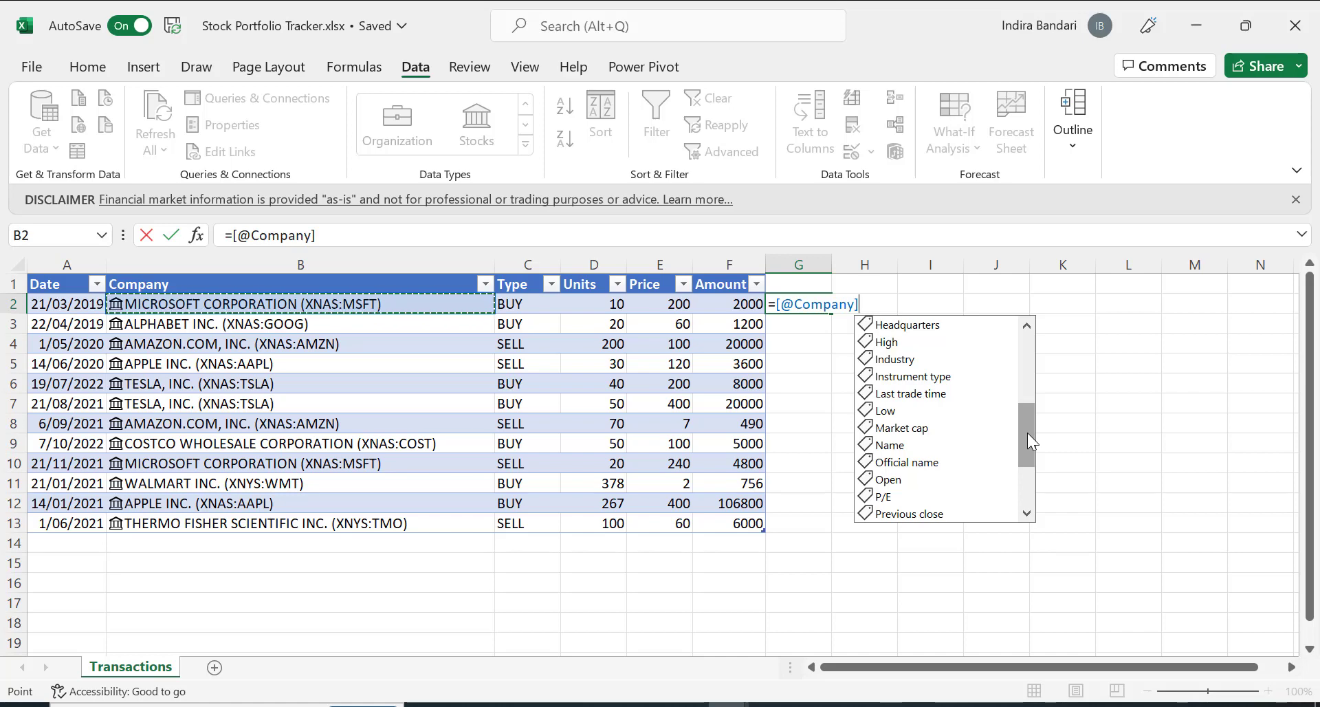
pyautogui.moveTo(1027, 436); pyautogui.dragTo(1035, 474)
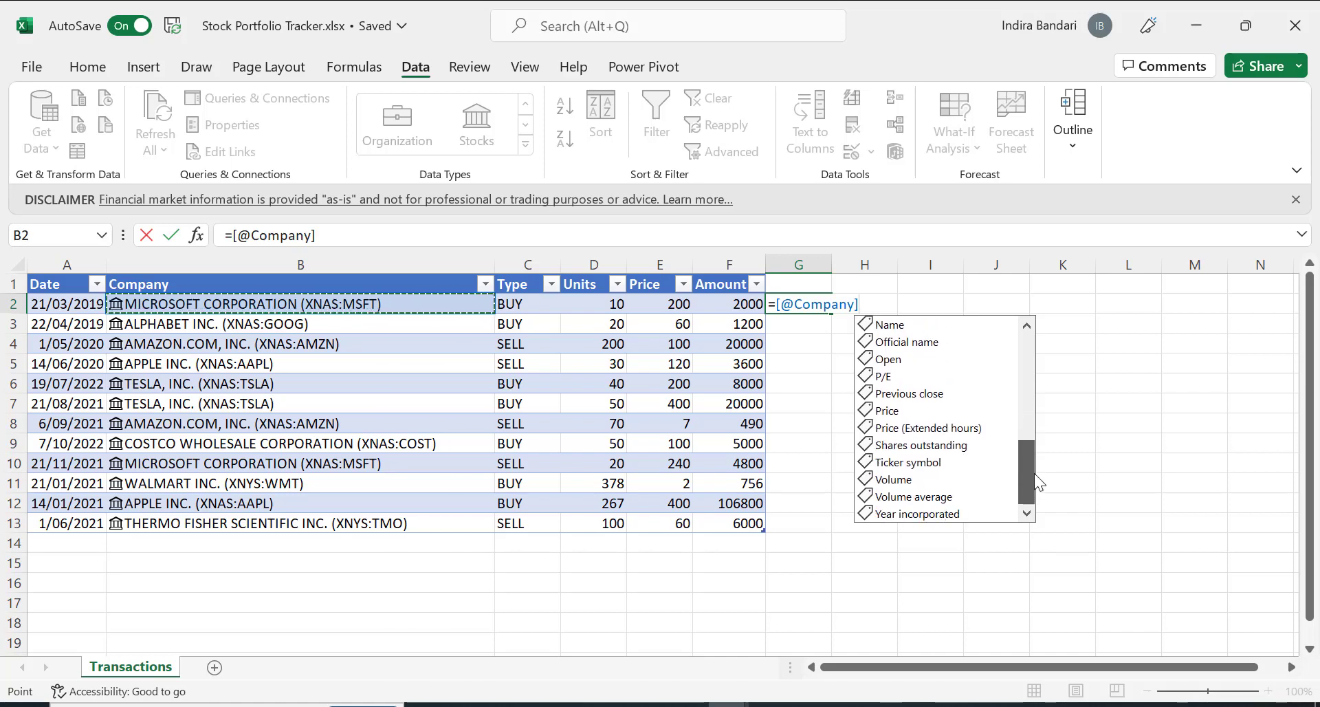
pyautogui.doubleClick(920, 461)
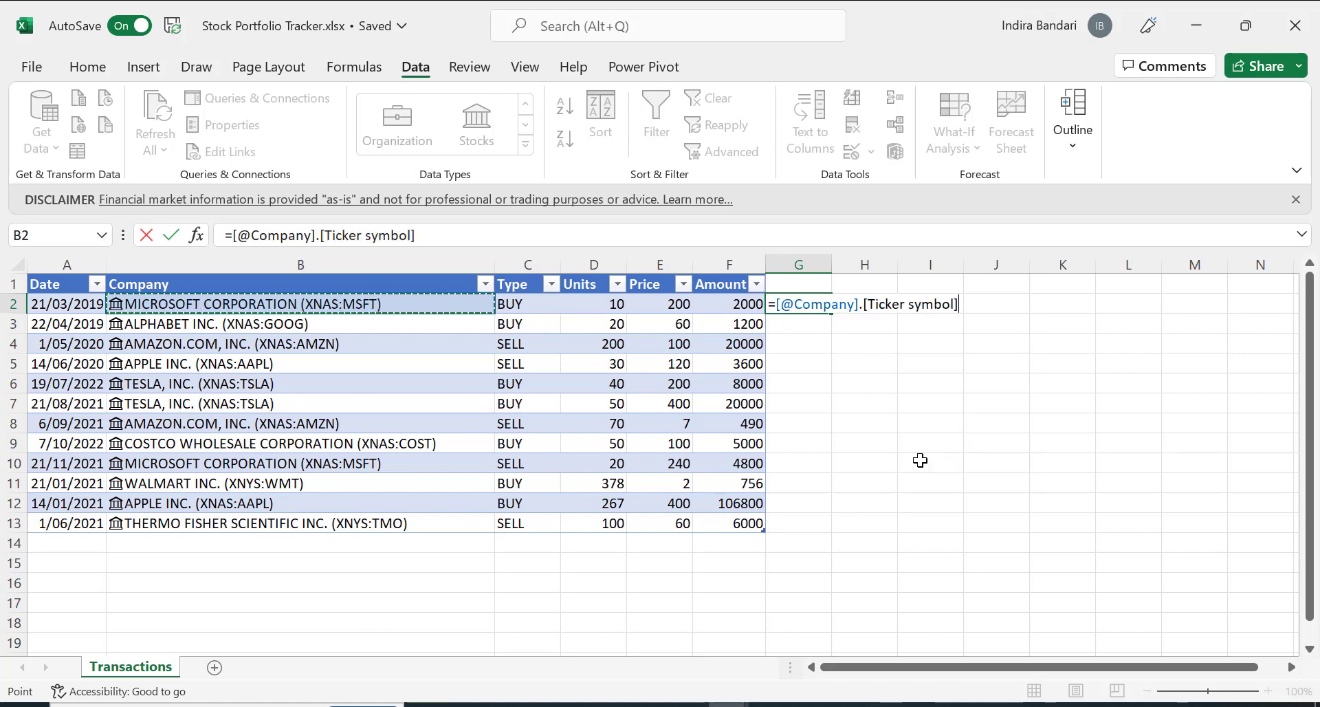
pyautogui.press('Return')
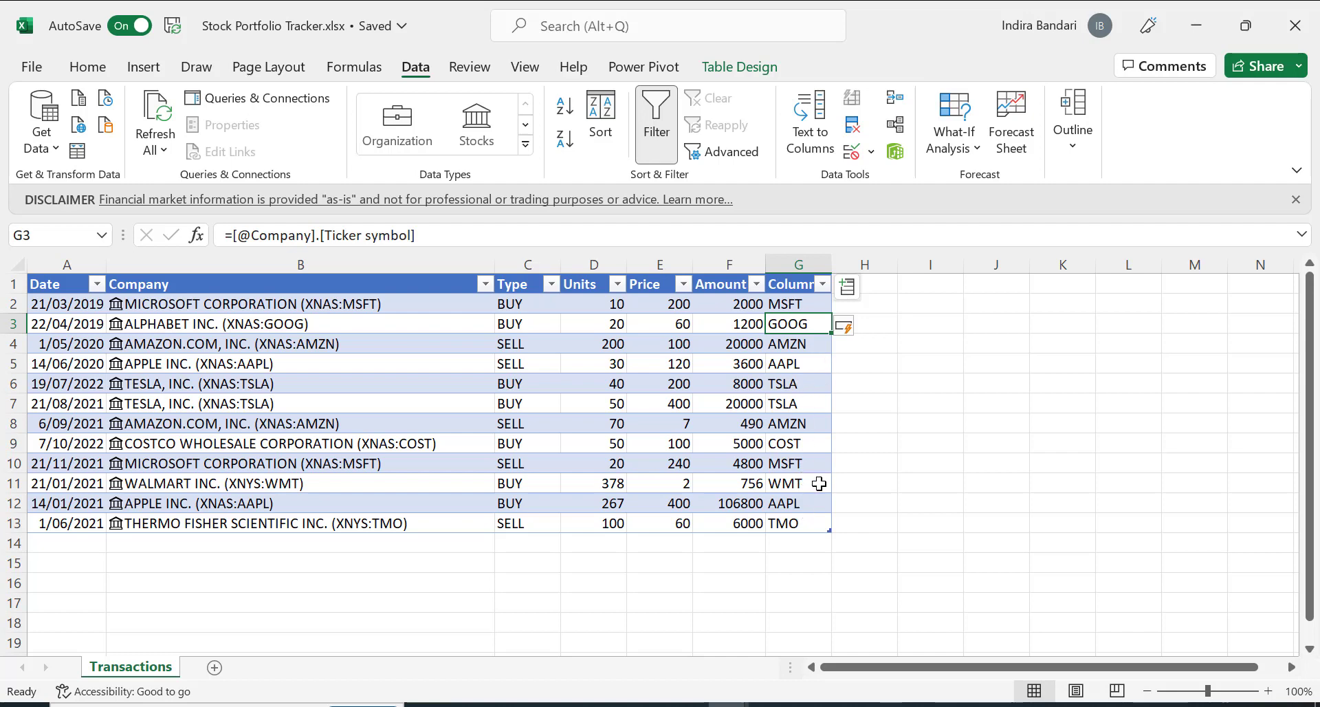
# Rename the new column's header in G1 as Ticker.
pyautogui.doubleClick(795, 287)
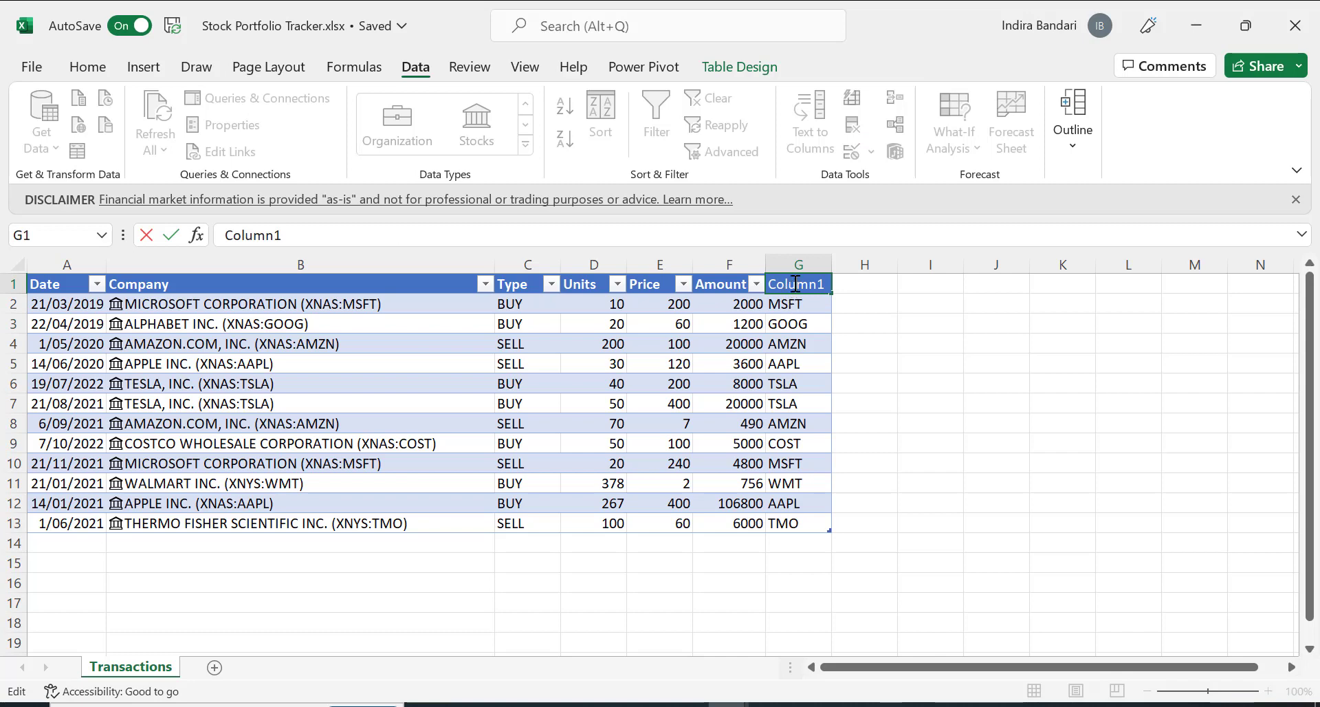
pyautogui.doubleClick(795, 284)
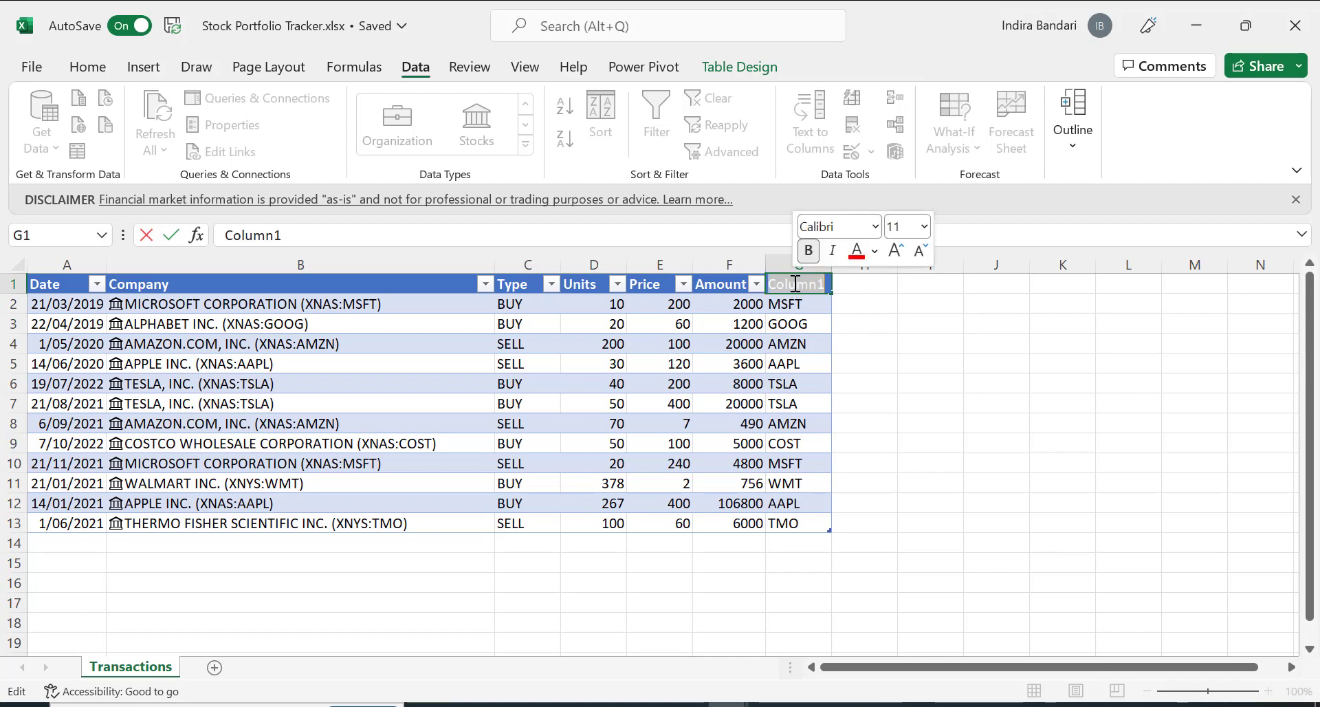
pyautogui.write('Ticker')
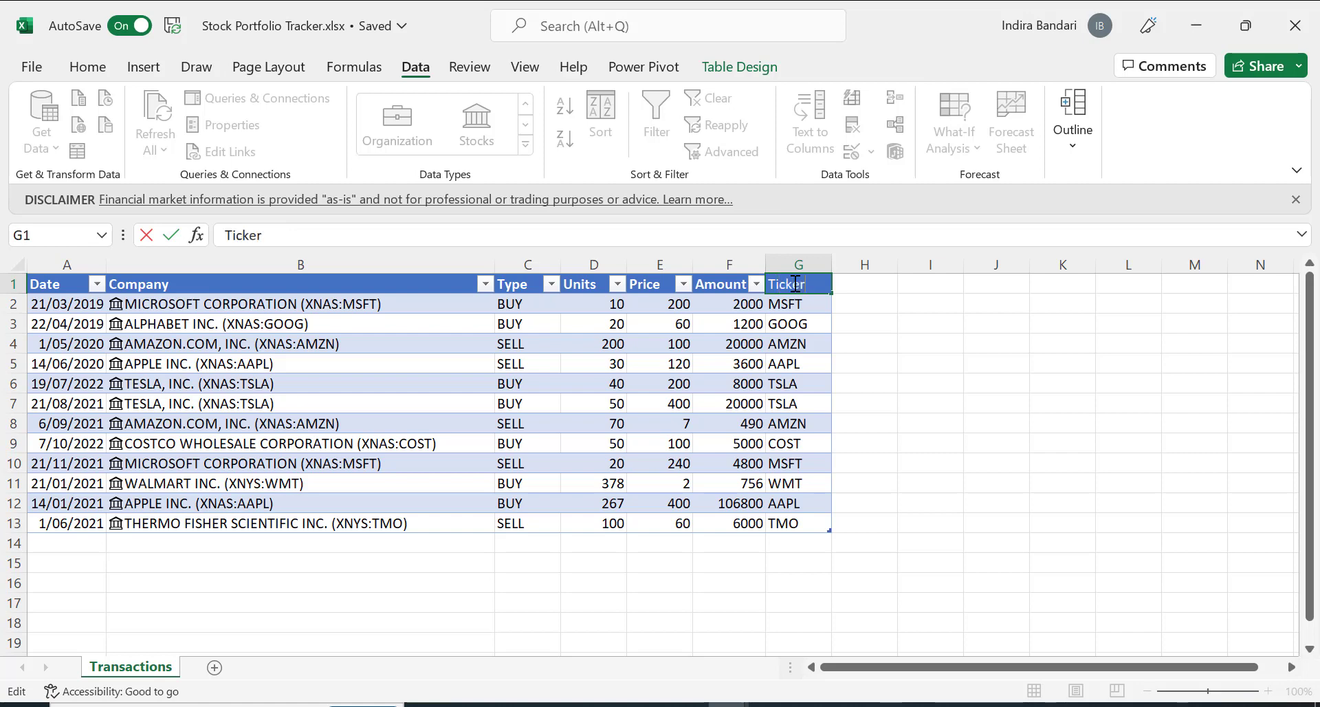
pyautogui.press('Return')
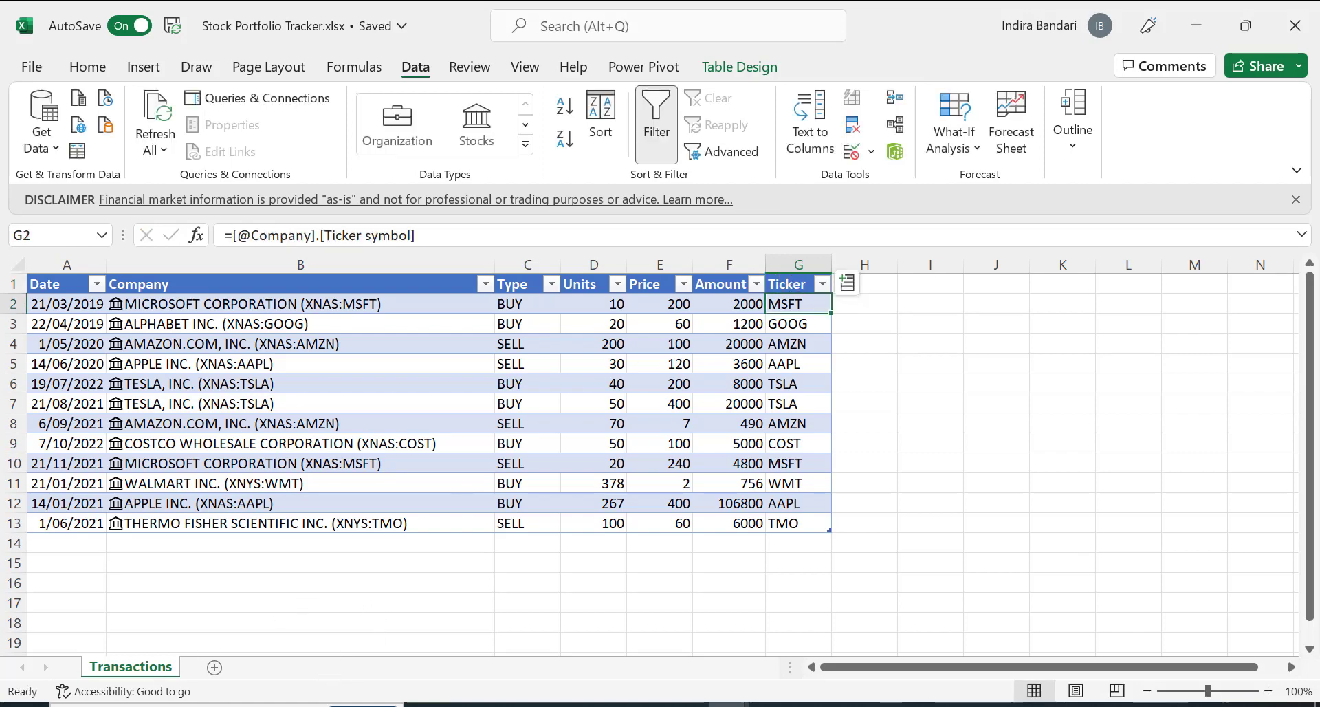
# Insert a new blank worksheet before the Transactions sheet.
pyautogui.rightClick(139, 670)
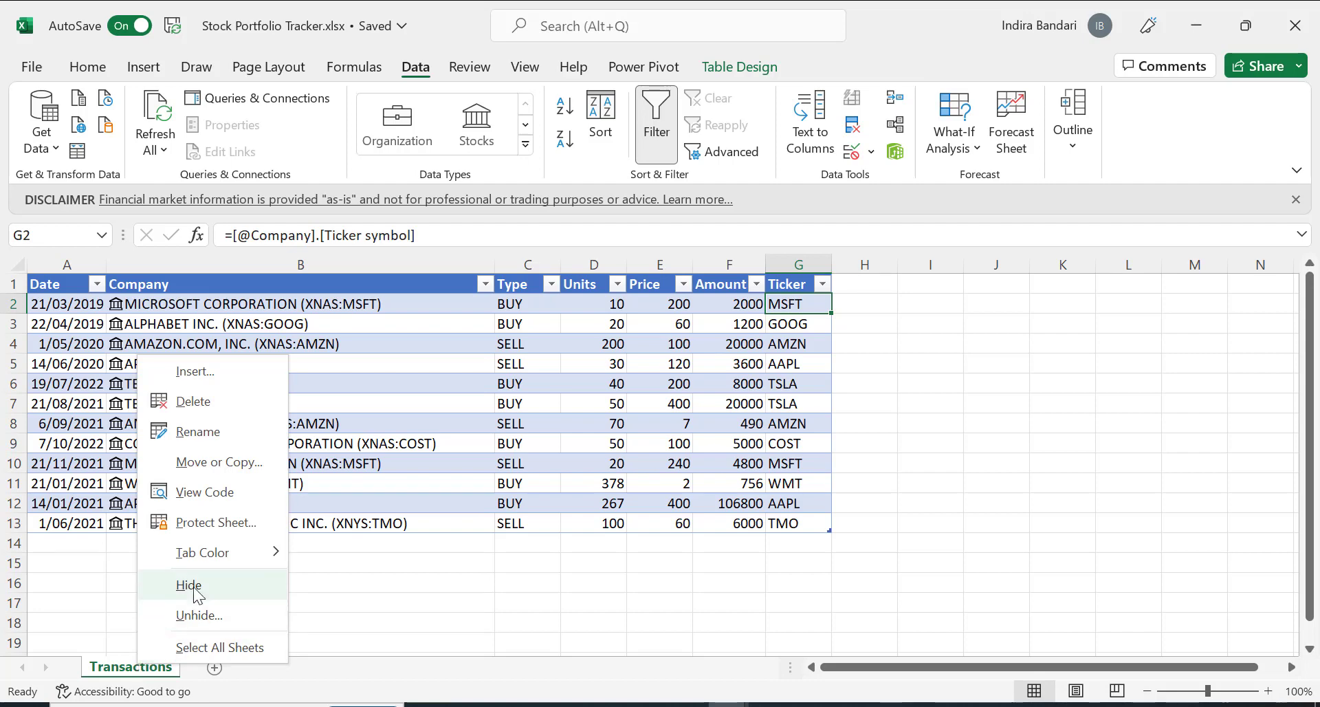
pyautogui.click(206, 372)
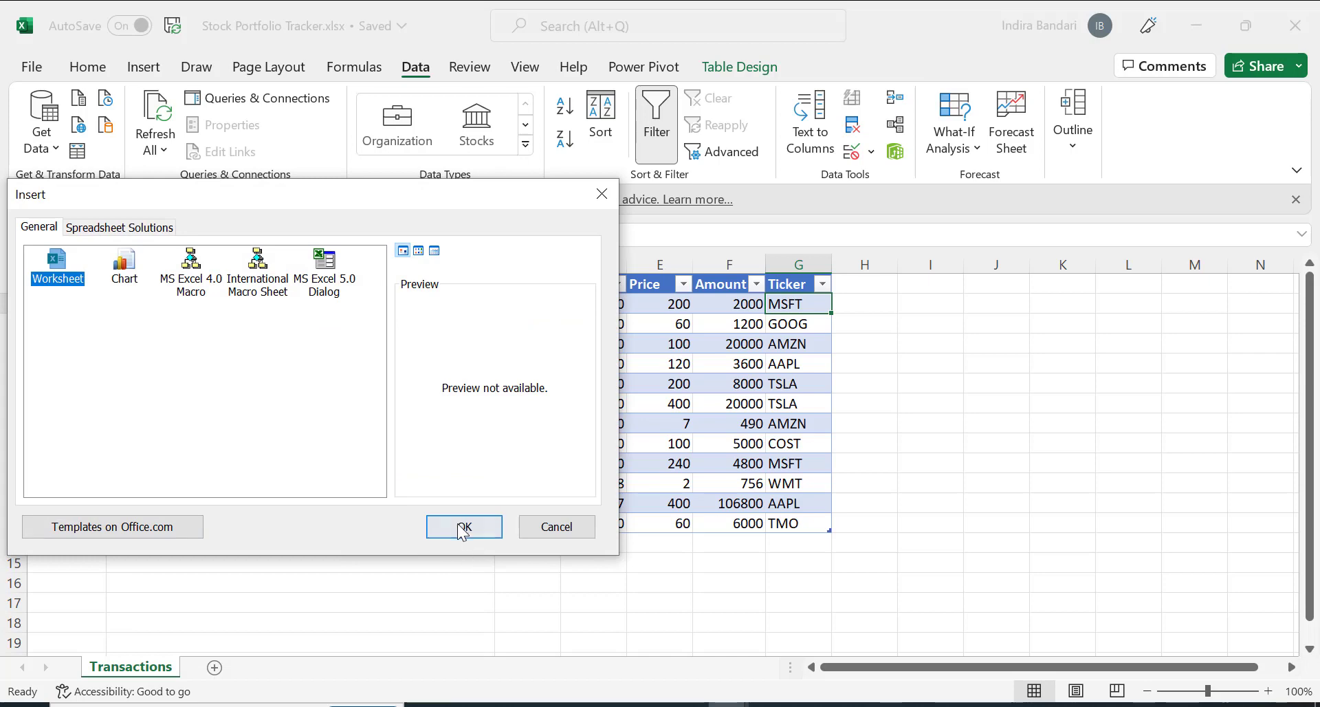
pyautogui.click(462, 528)
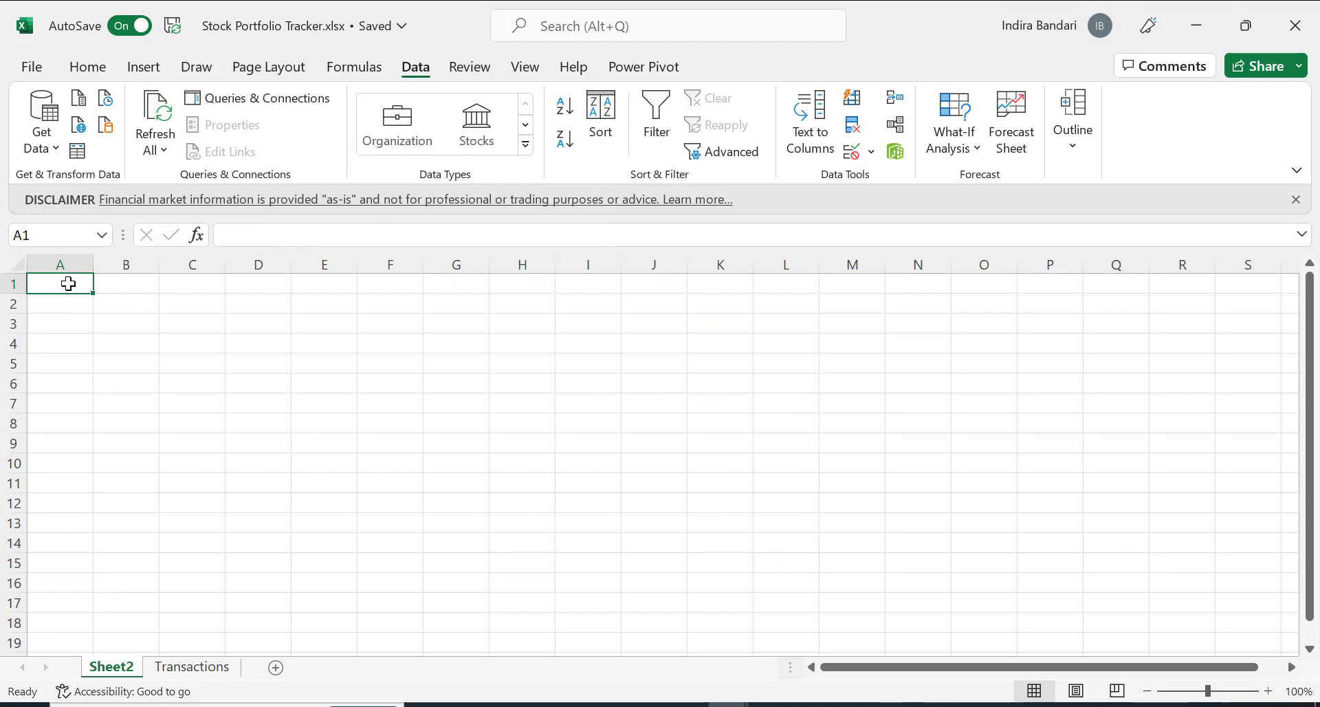
# Fill the range A1:Q2 on the new sheet with a light blue theme color as a banner.
pyautogui.moveTo(82, 288); pyautogui.dragTo(1093, 310)
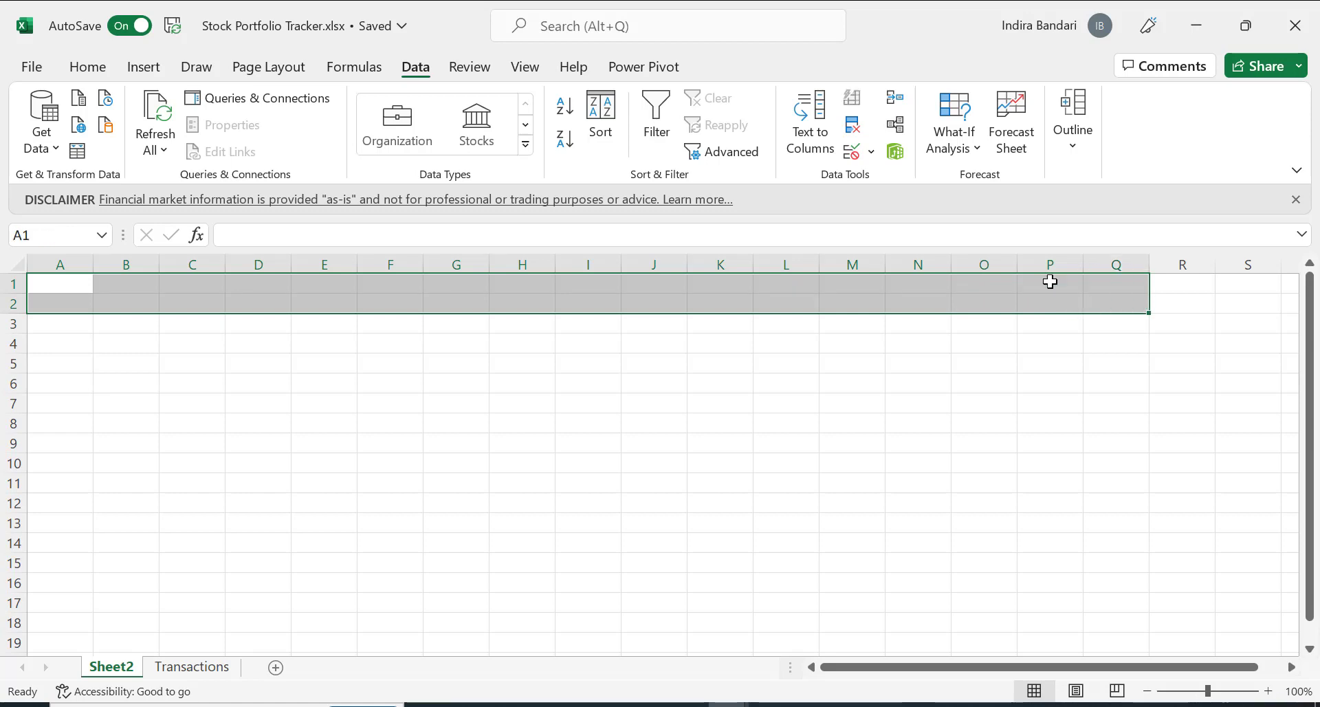
pyautogui.click(88, 65)
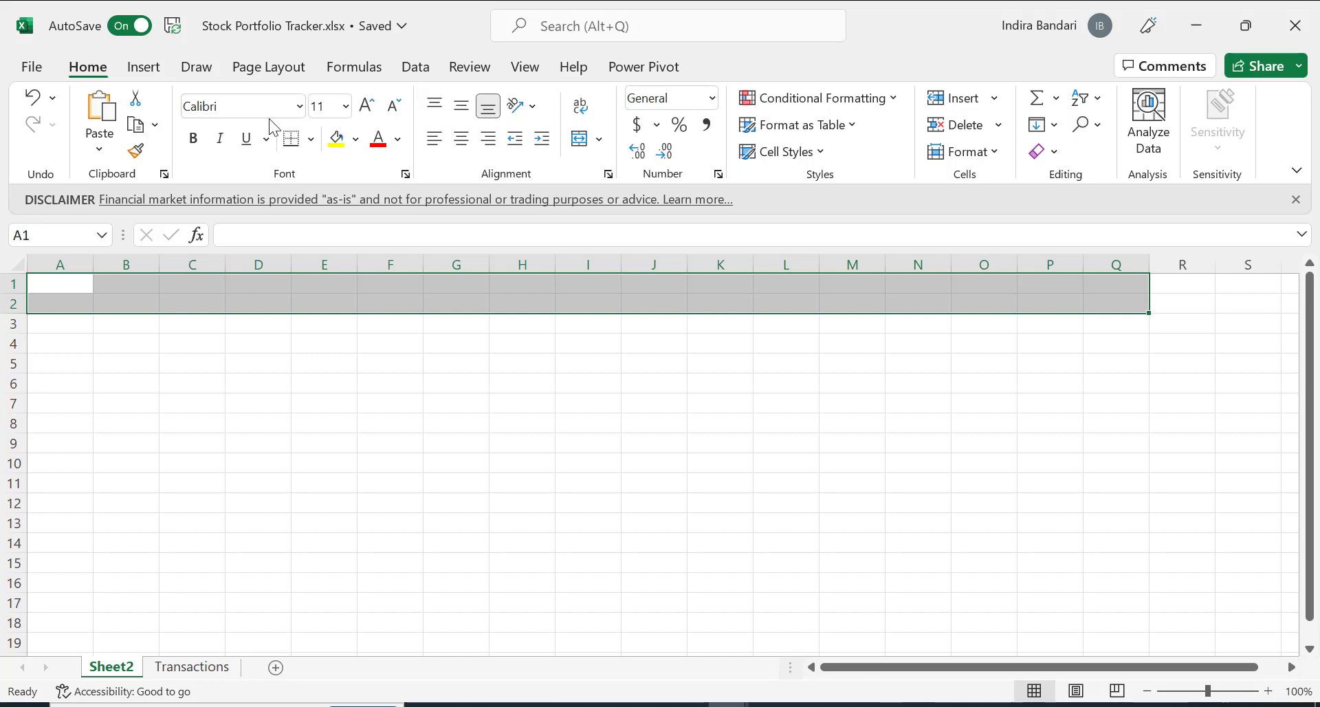
pyautogui.click(358, 143)
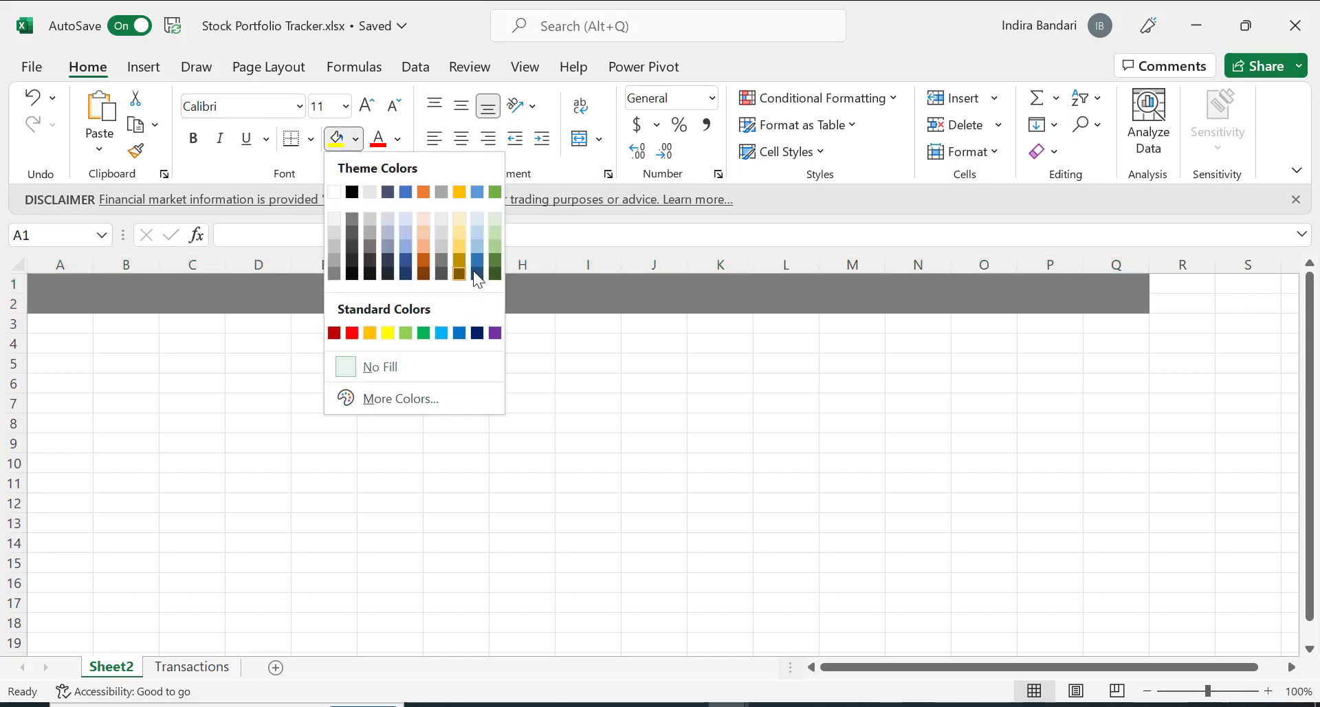
pyautogui.click(479, 251)
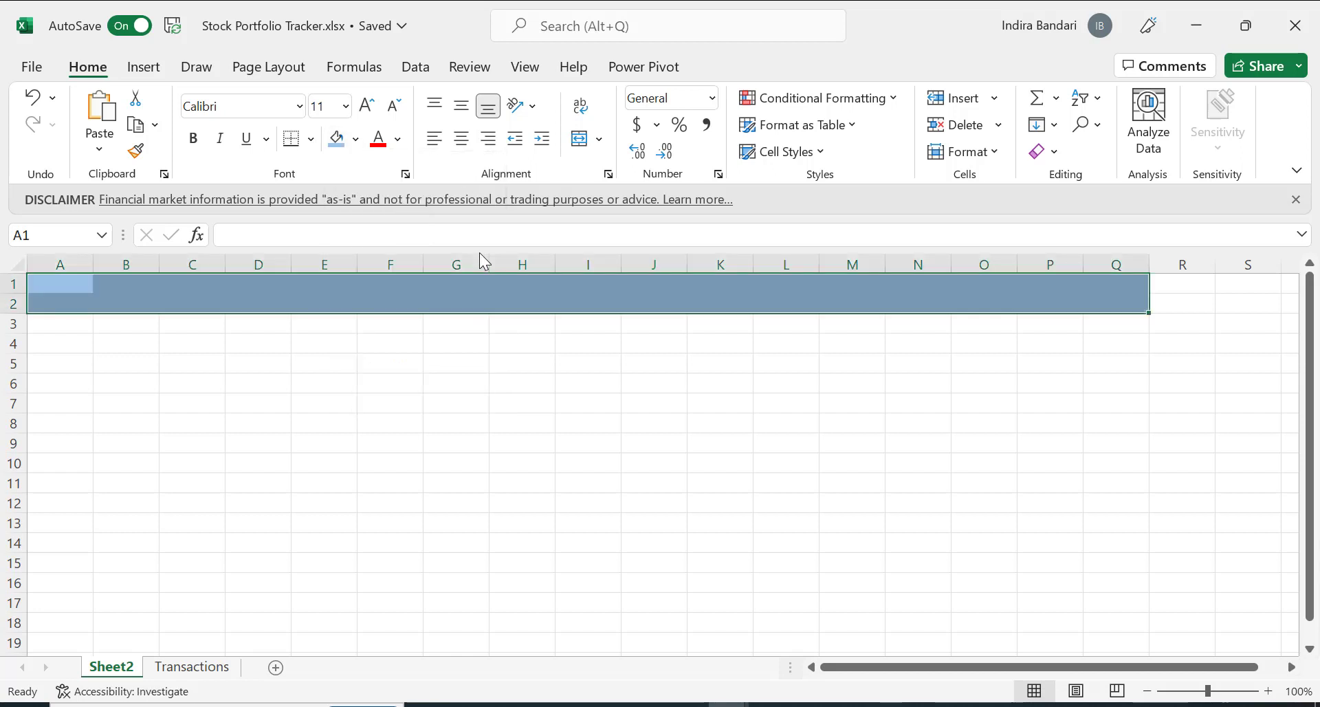
# Enter the title Stock Portfolio Tracker in cell B1 of the blue banner.
pyautogui.click(138, 289)
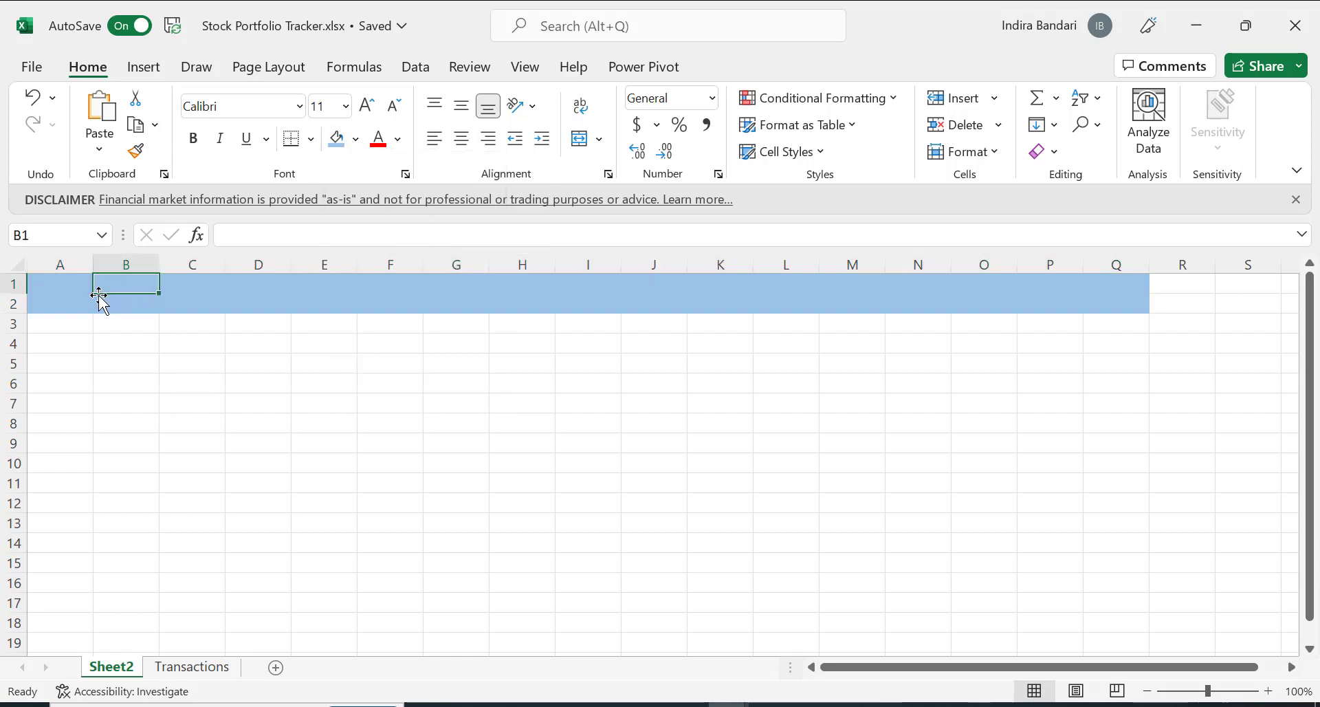
pyautogui.write('Sti')
pyautogui.press('BackSpace')
pyautogui.write('o')
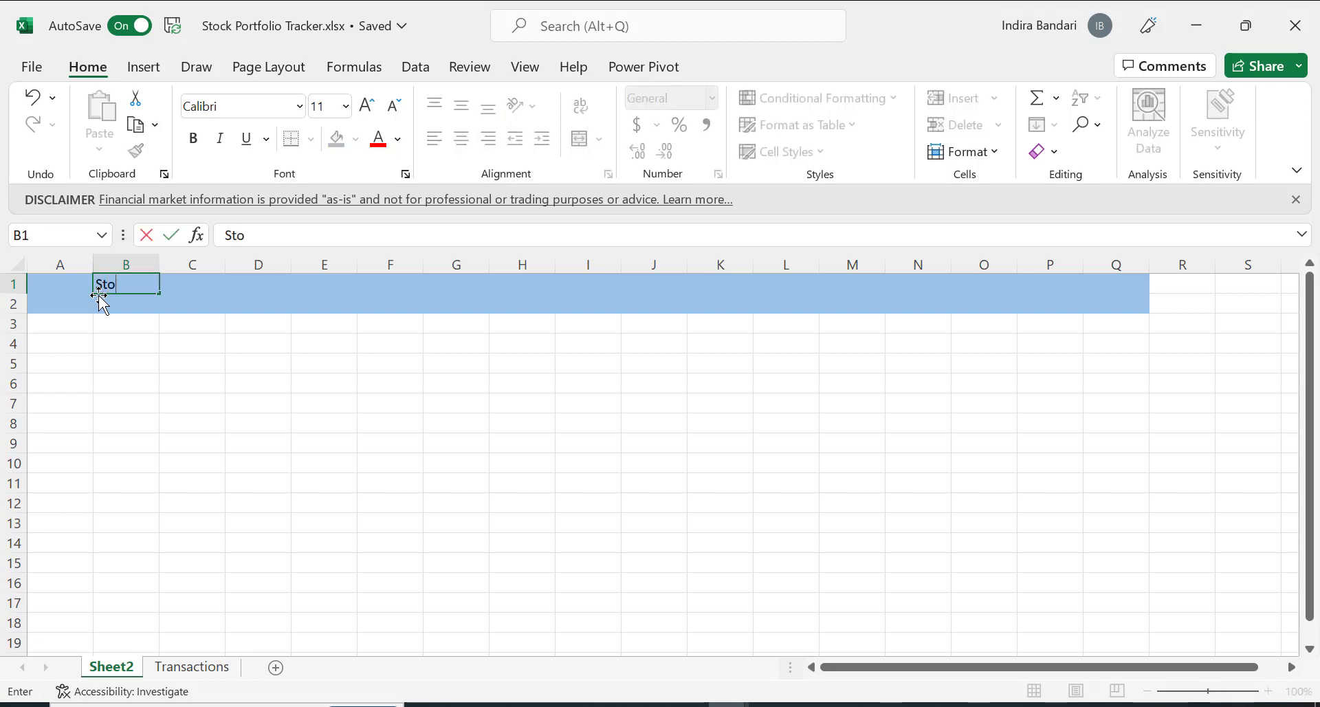
pyautogui.write('ck Portfolio ')
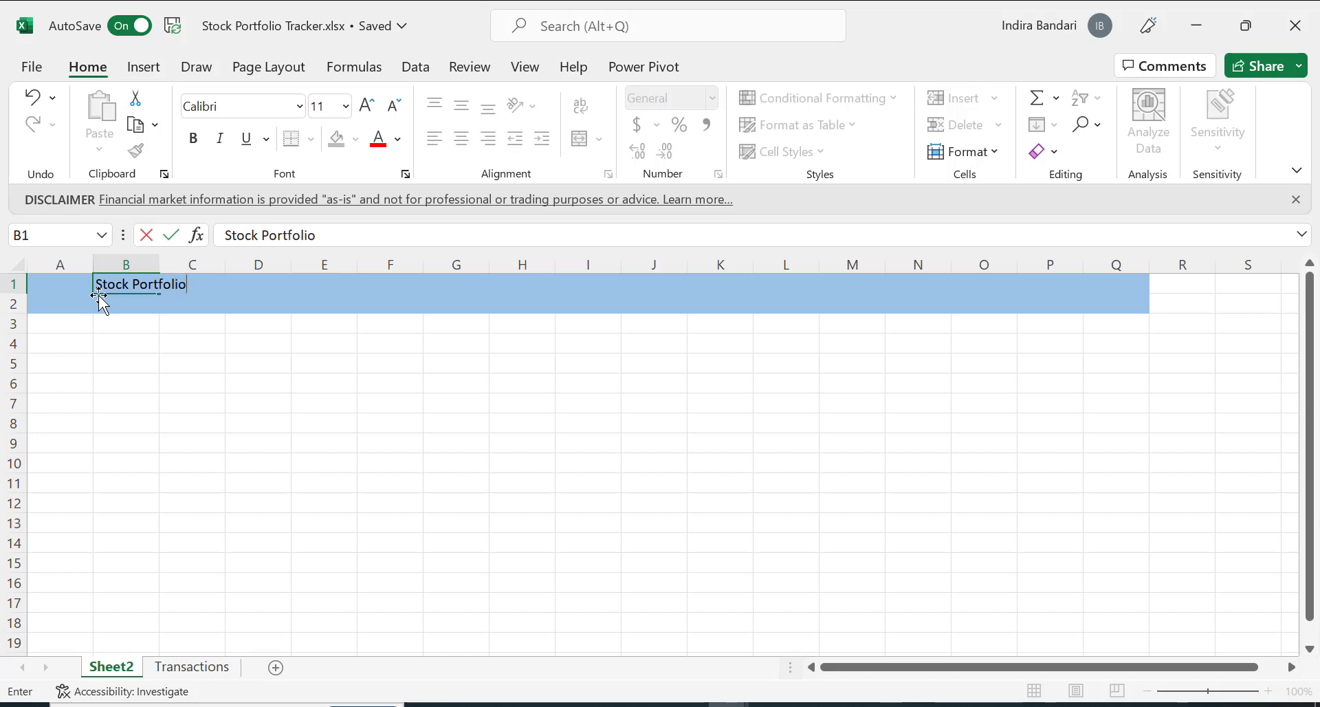
pyautogui.write('Tracker')
pyautogui.press('Return')
# Set the font color of the title in B1 to white.
pyautogui.click(123, 282)
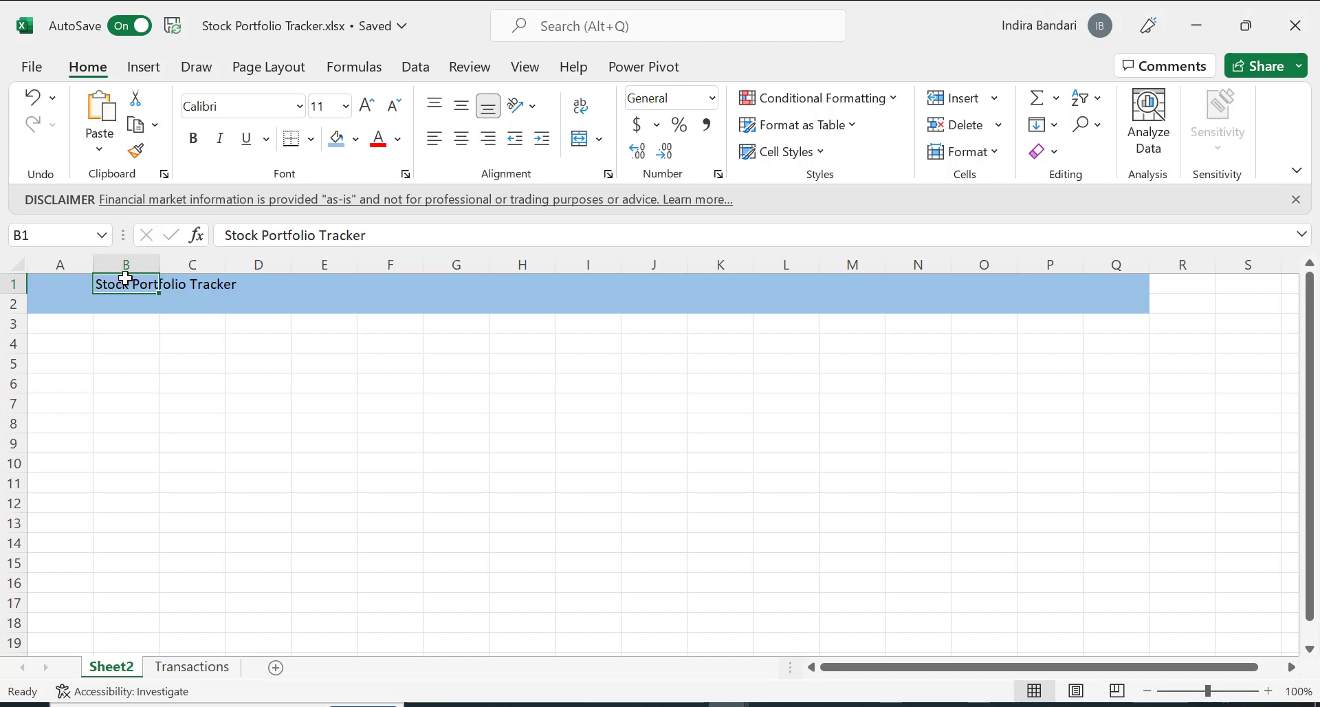
pyautogui.click(405, 137)
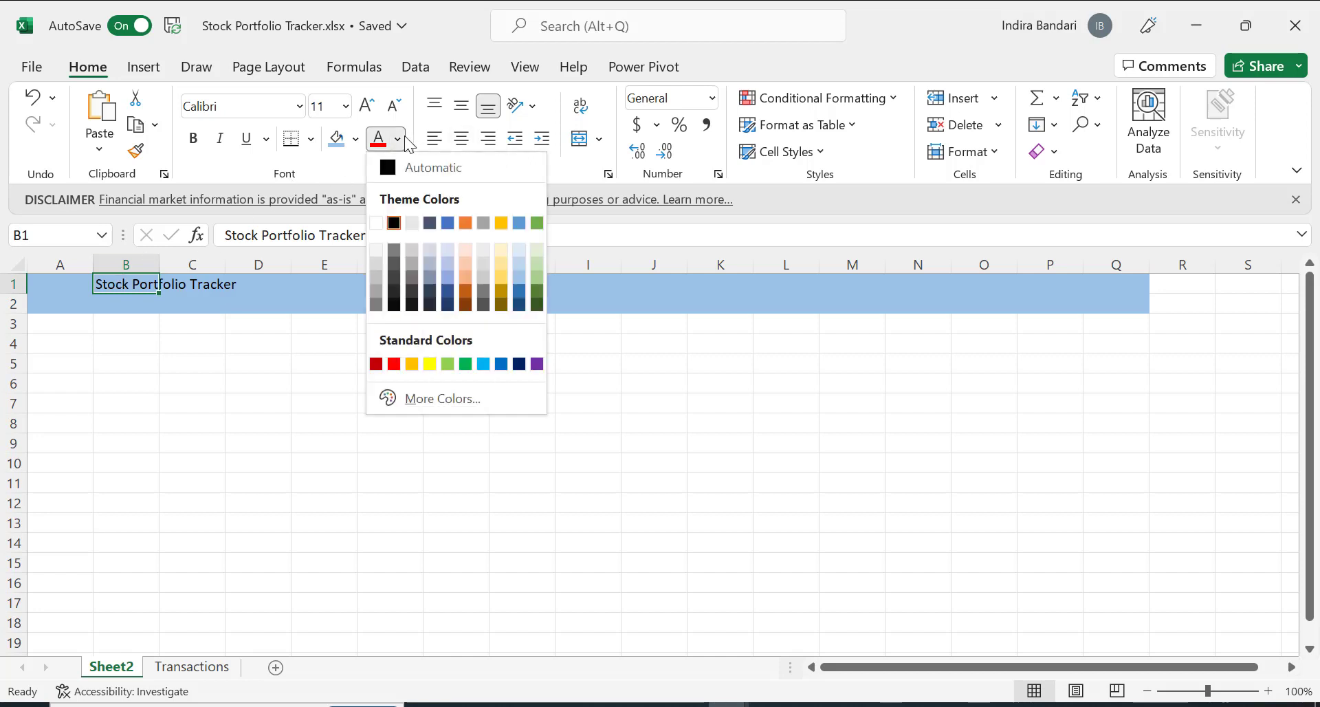
pyautogui.click(374, 222)
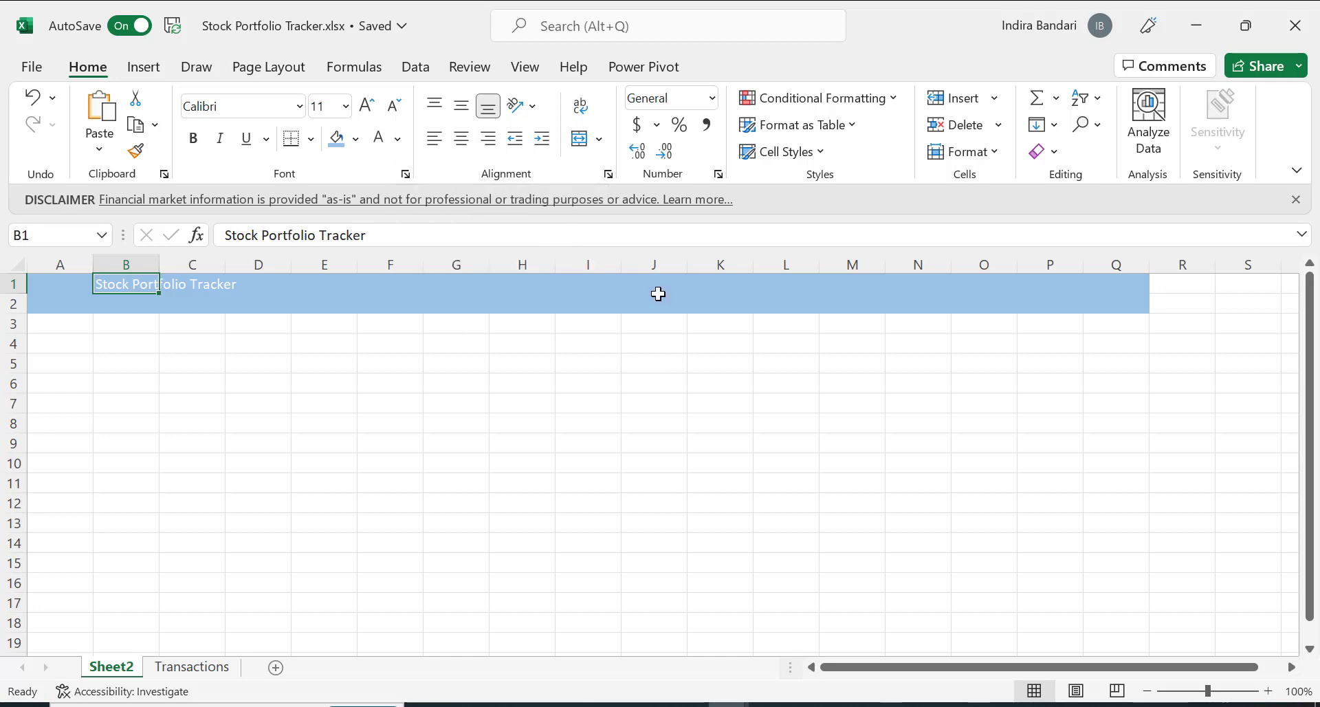
pyautogui.click(658, 294)
pyautogui.click(56, 286)
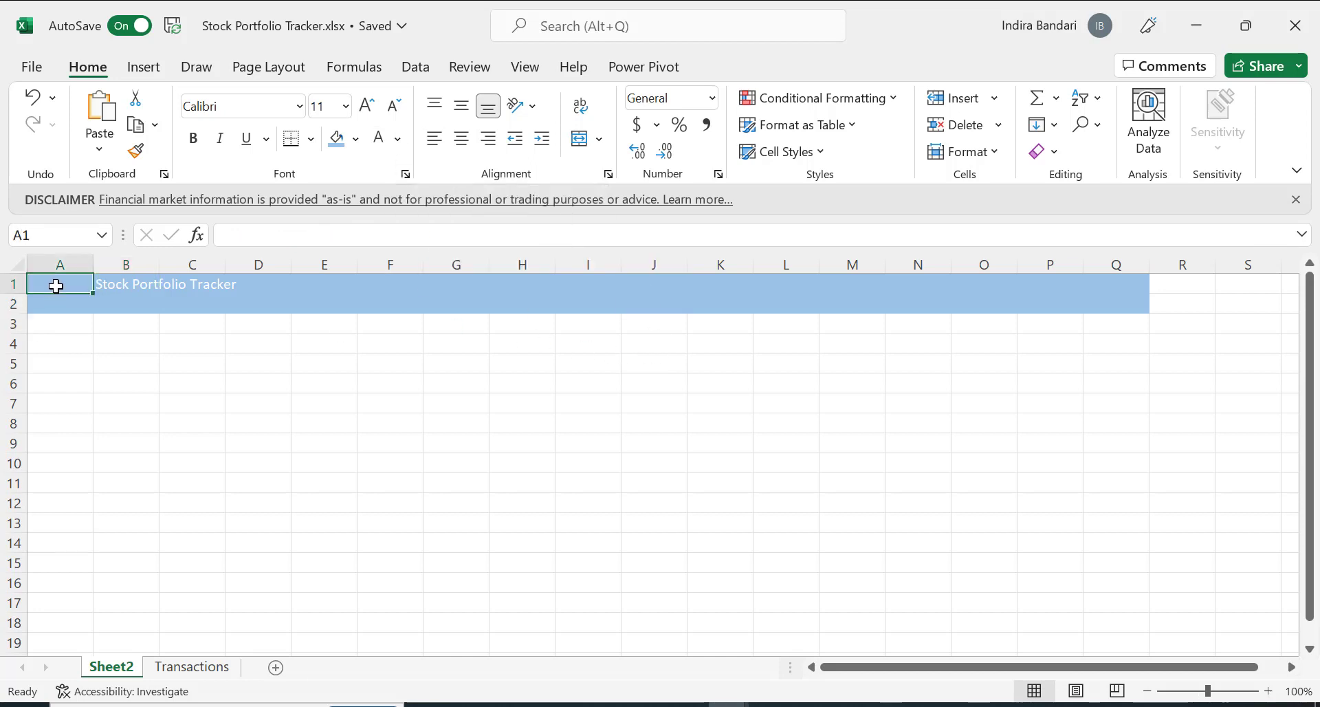
pyautogui.hotkey('shift', 'Right')
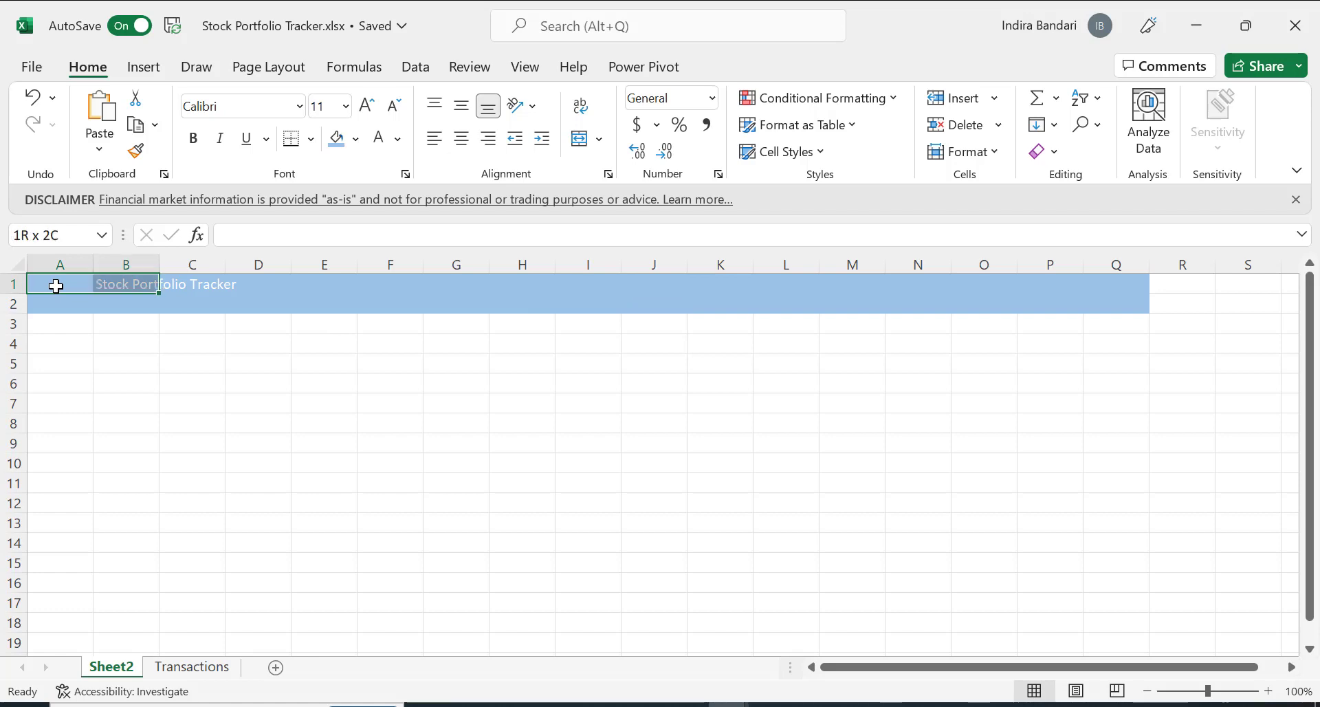
pyautogui.hotkey('ctrl', 'shift', 'Down')
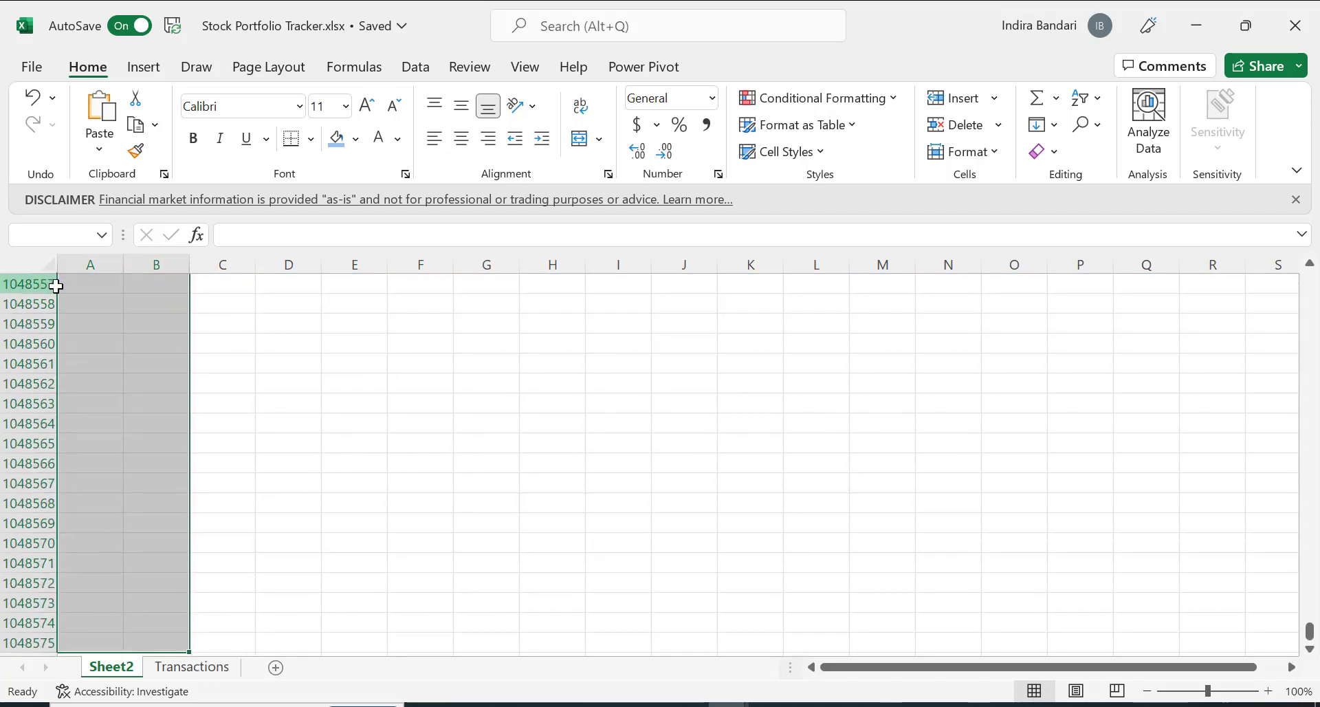
pyautogui.hotkey('ctrl', 'Home')
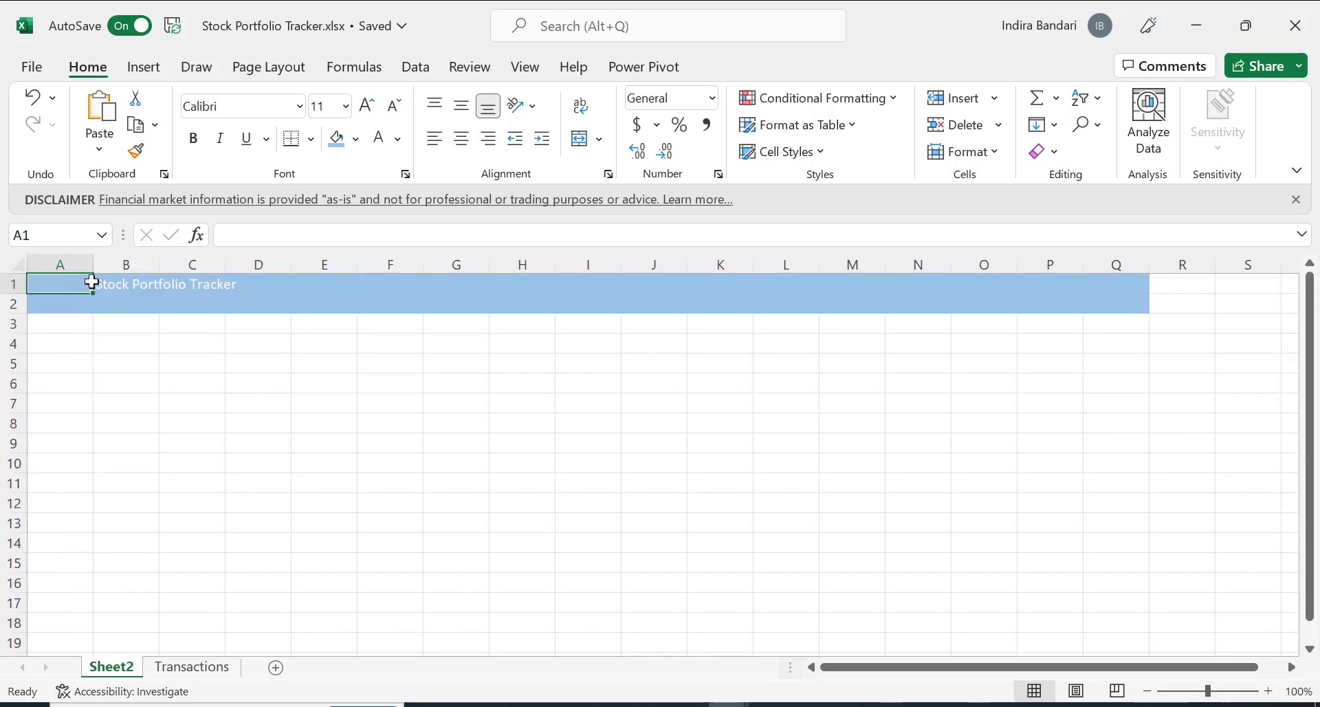
# Change the fill of the banner range A1:Q2 to a dark blue theme color.
pyautogui.moveTo(92, 281); pyautogui.dragTo(1058, 265)
pyautogui.hotkey('shift', 'Up')
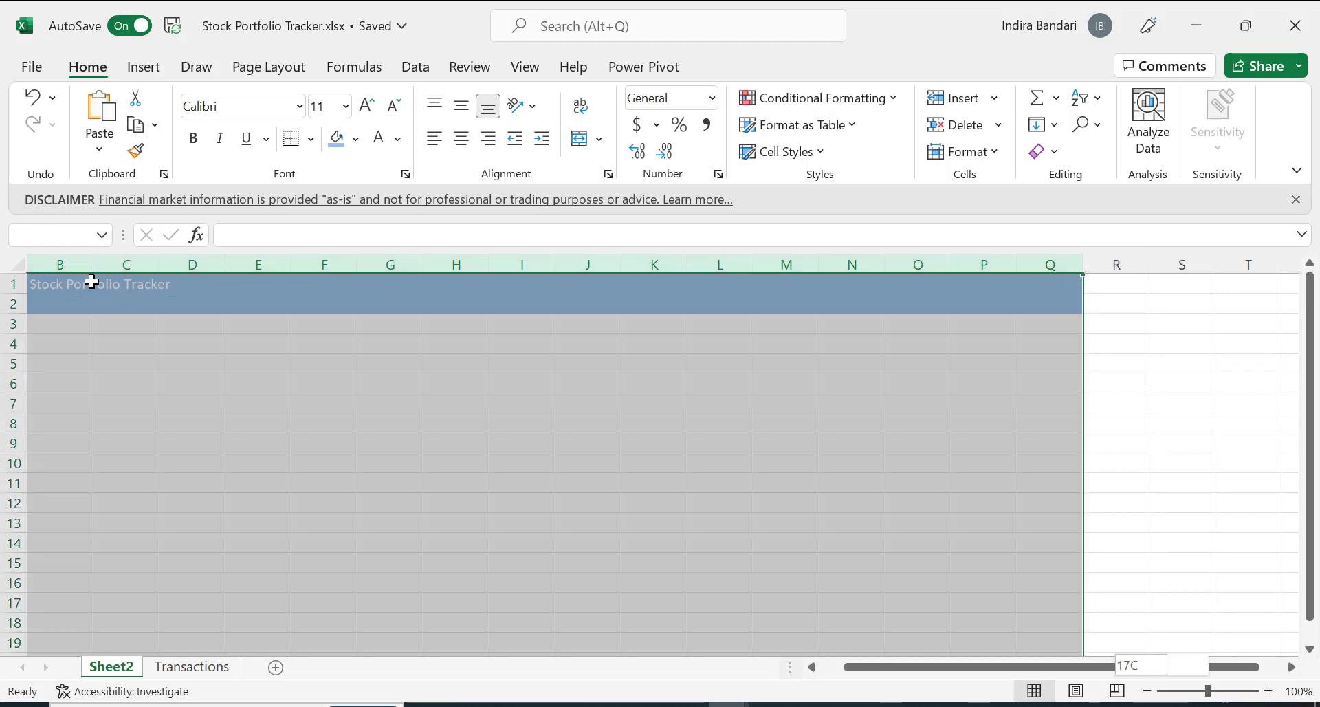
pyautogui.hotkey('ctrl', 'shift', 'Up')
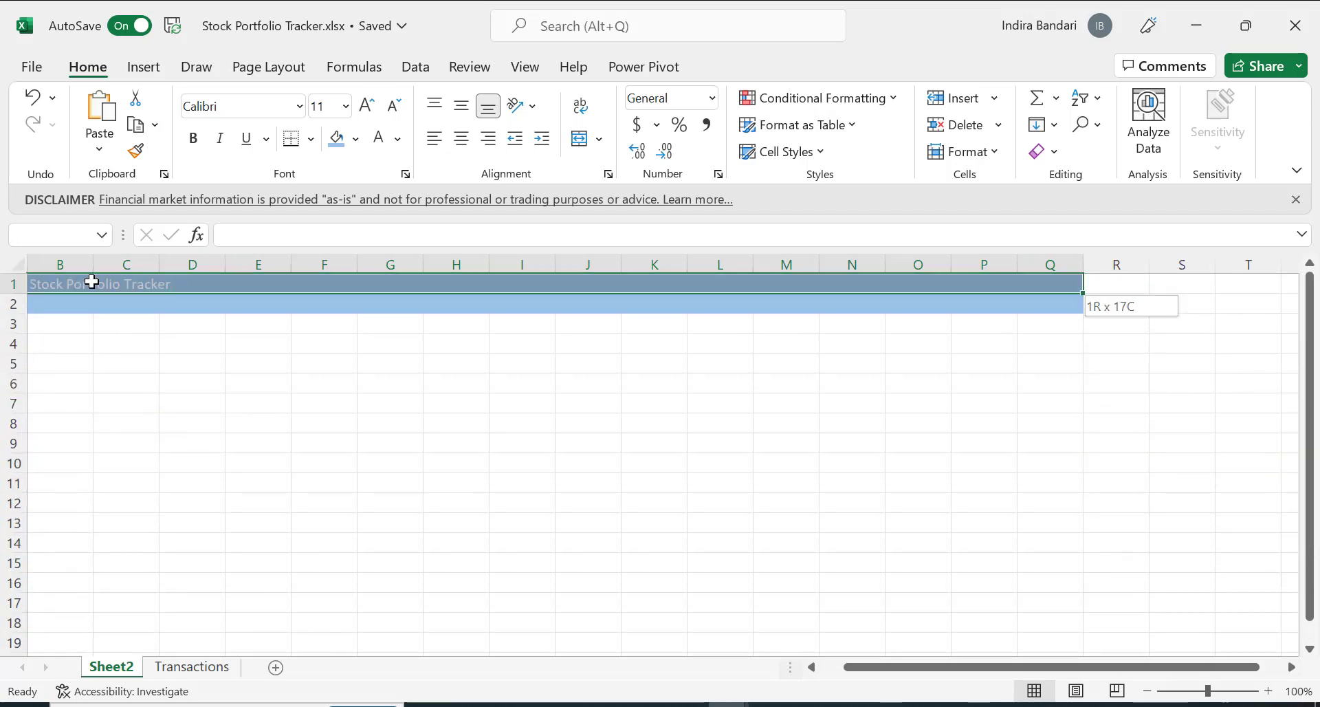
pyautogui.hotkey('shift', 'Down')
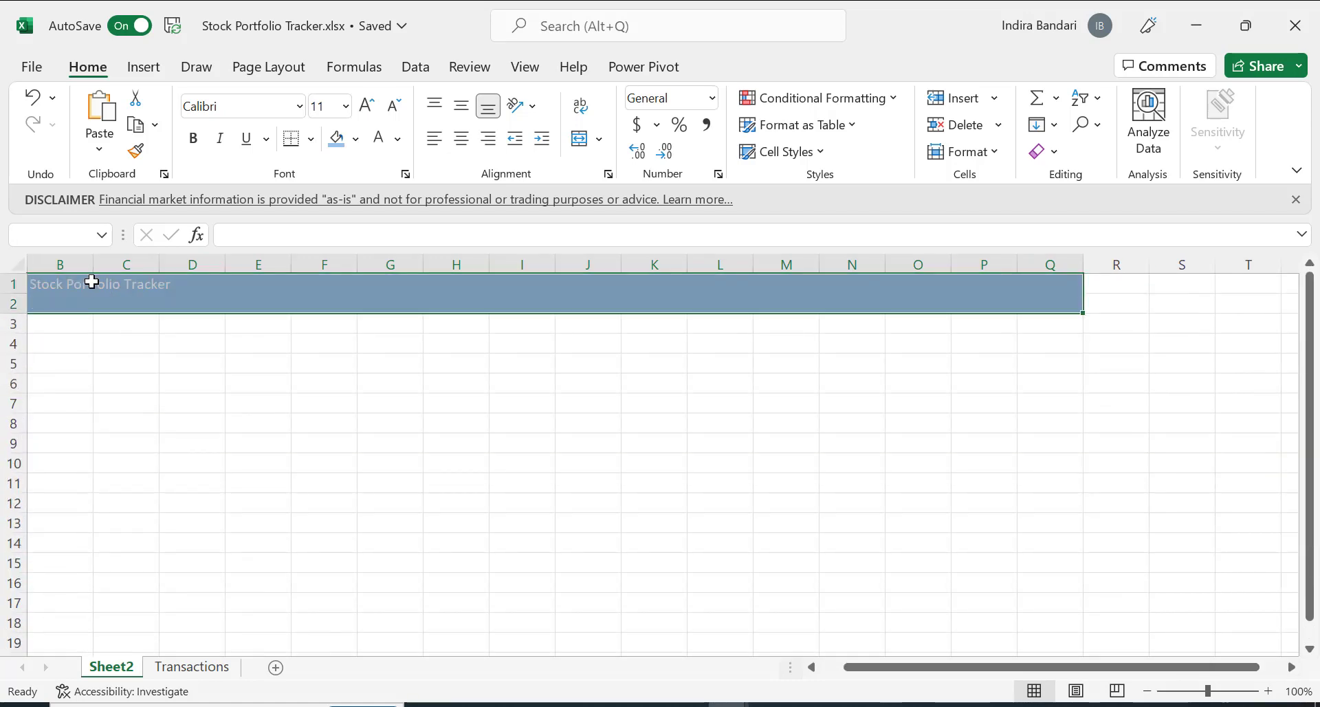
pyautogui.click(362, 148)
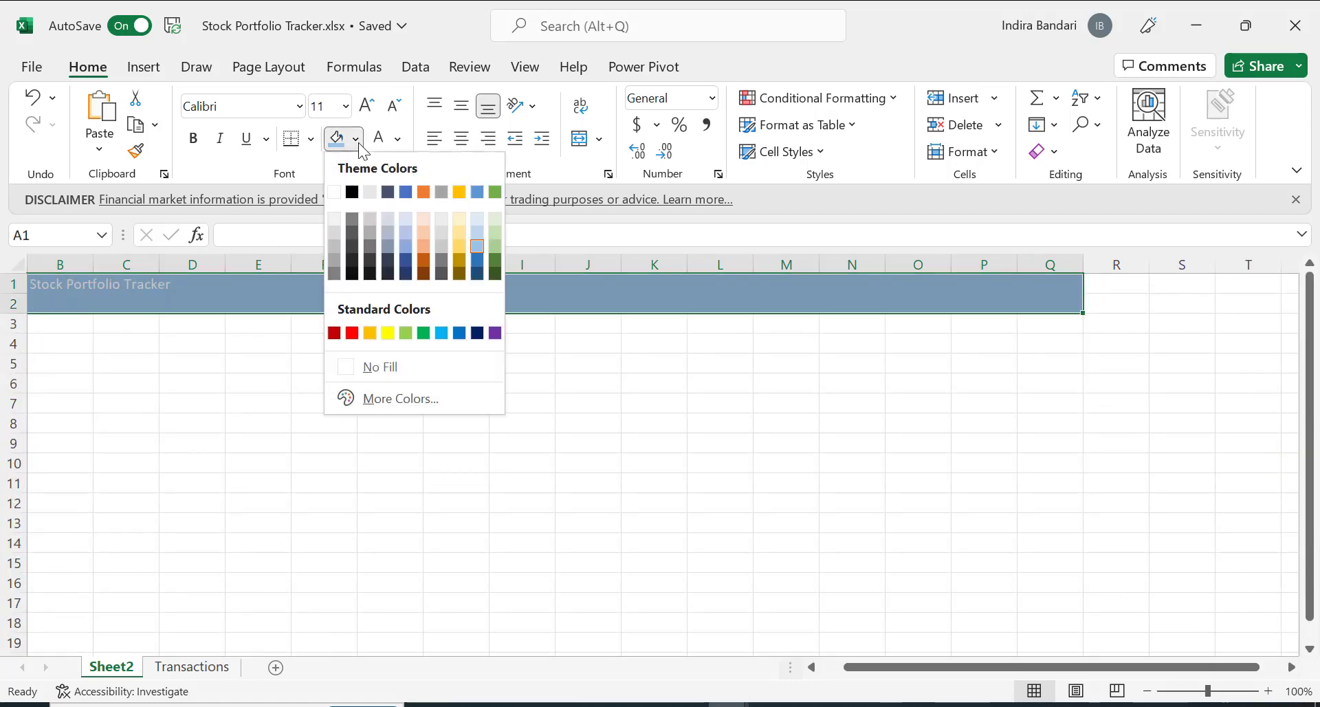
pyautogui.click(406, 260)
pyautogui.click(338, 365)
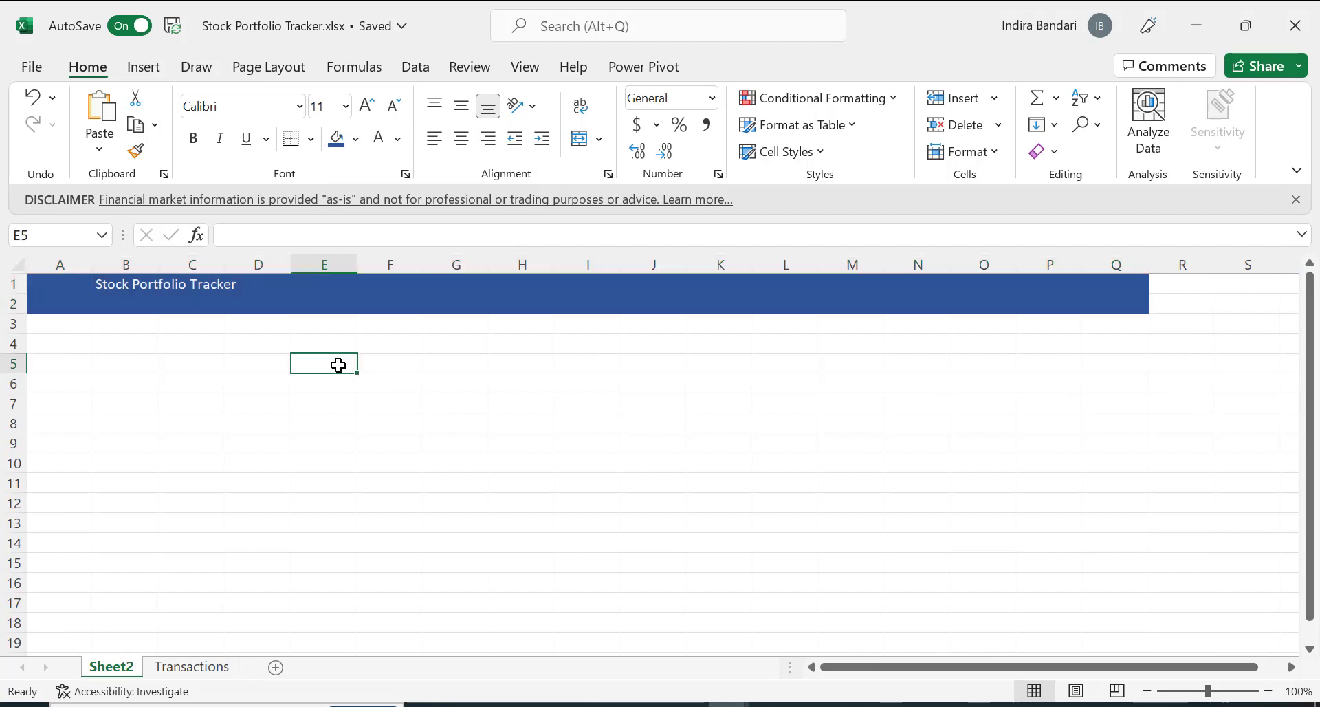
# Set the font size of the title in B1 to 18 and widen columns A and B slightly.
pyautogui.click(114, 286)
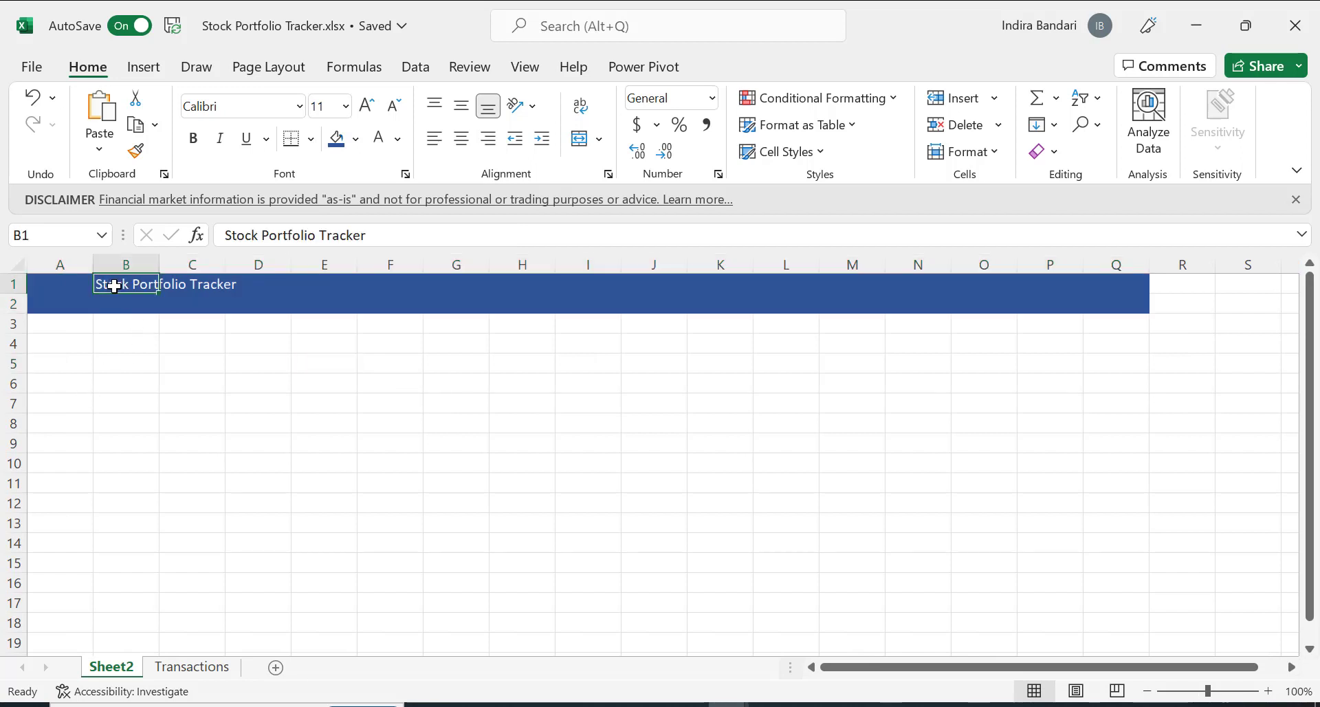
pyautogui.click(346, 107)
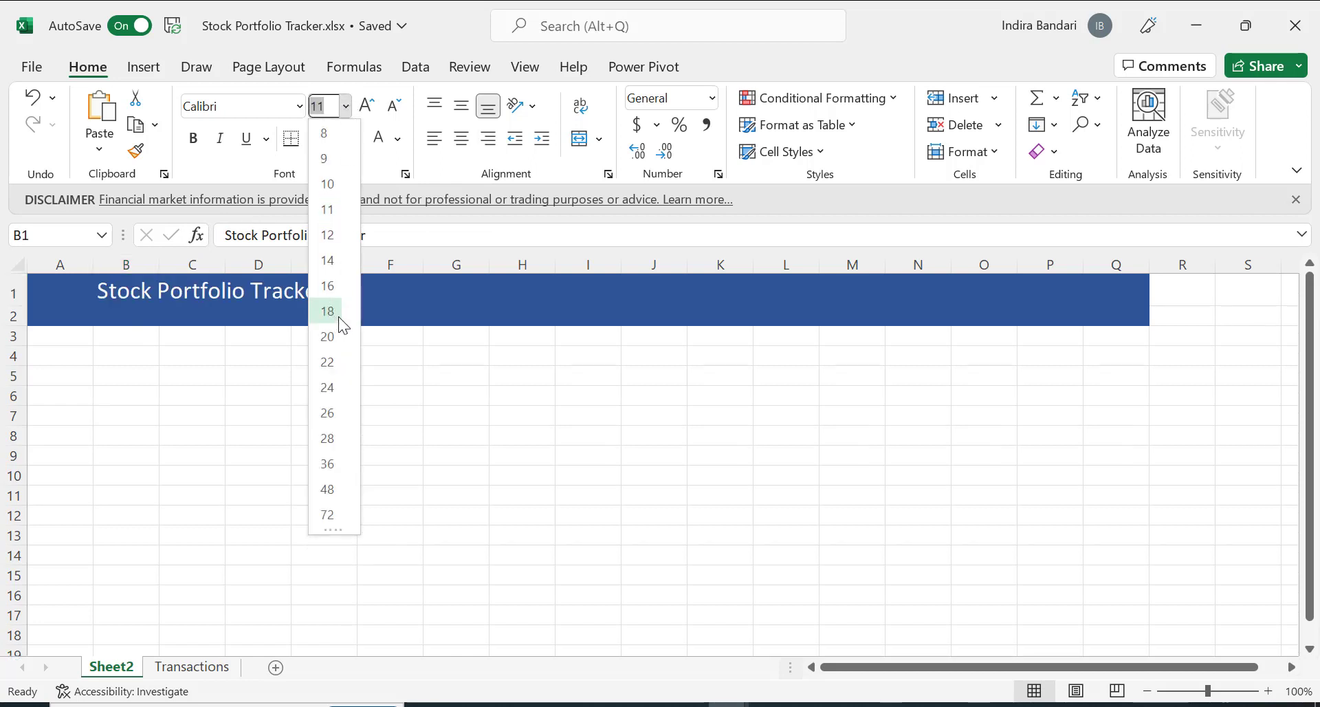
pyautogui.click(340, 315)
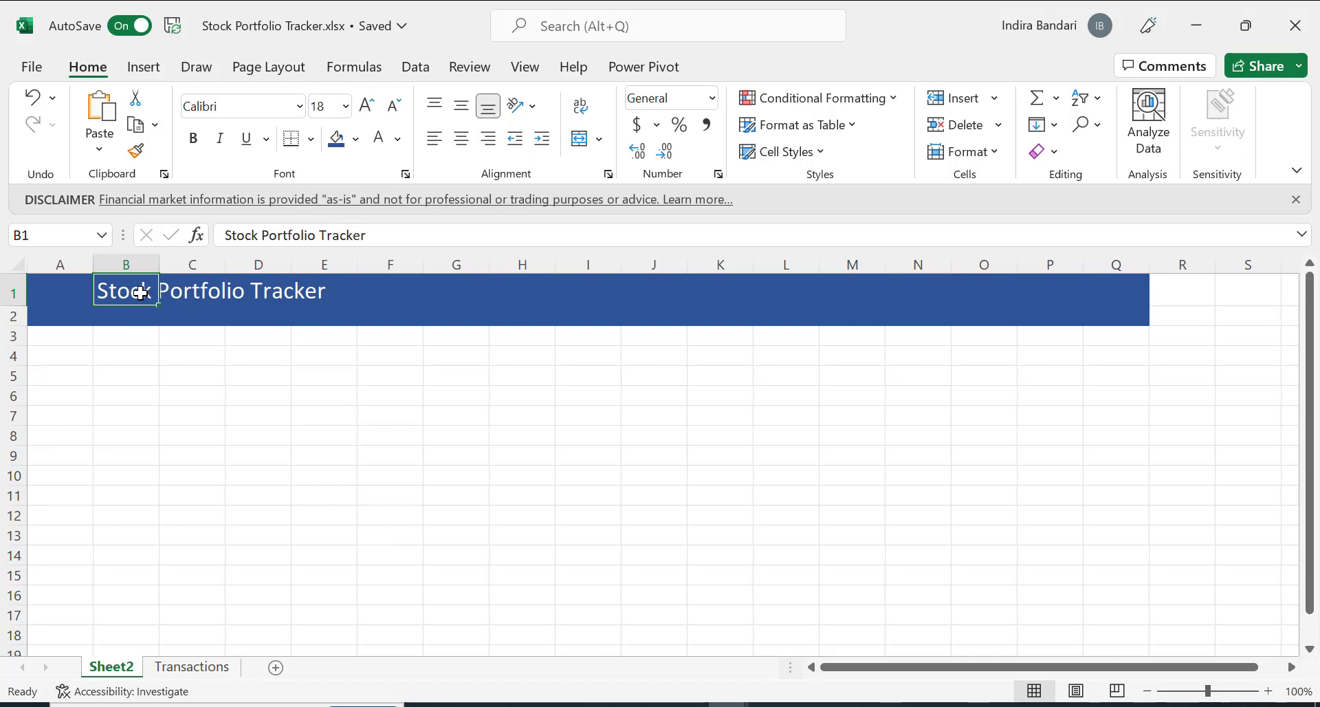
pyautogui.moveTo(94, 260); pyautogui.dragTo(207, 260)
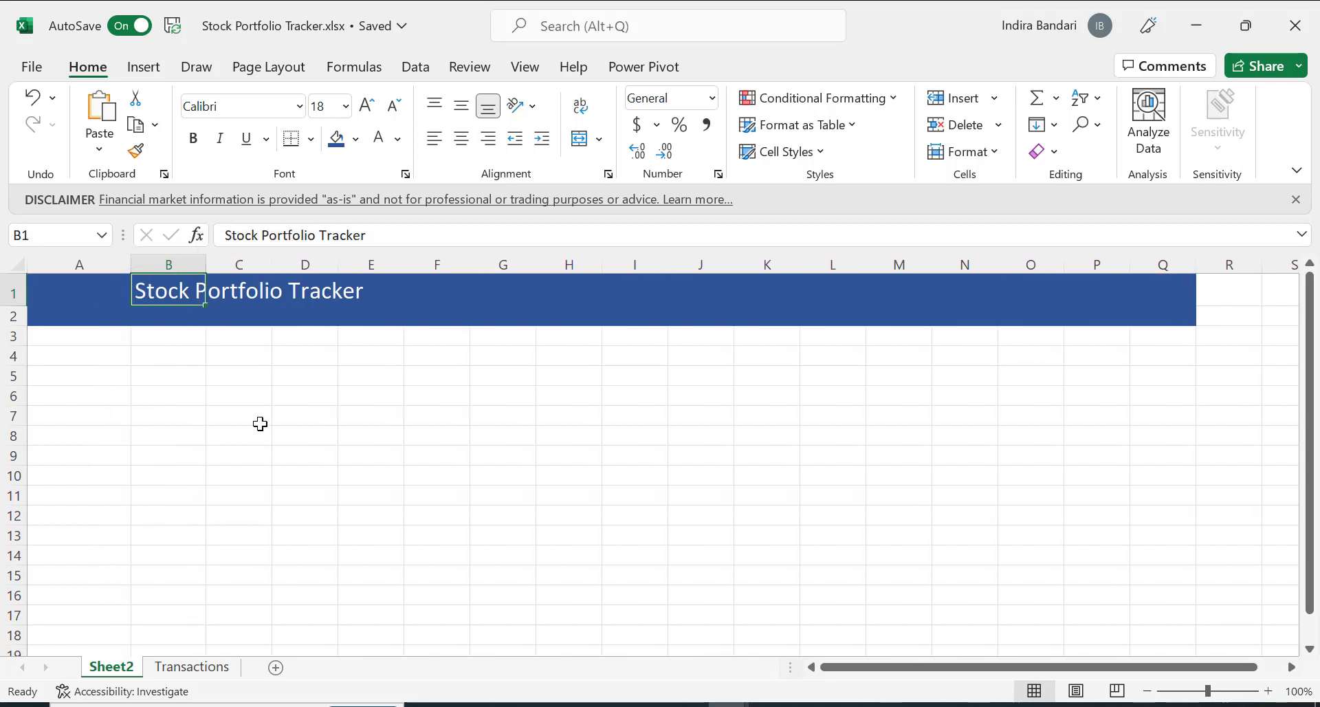
# Fill the header row range A4:Q4 with the same dark blue as the title banner.
pyautogui.click(71, 362)
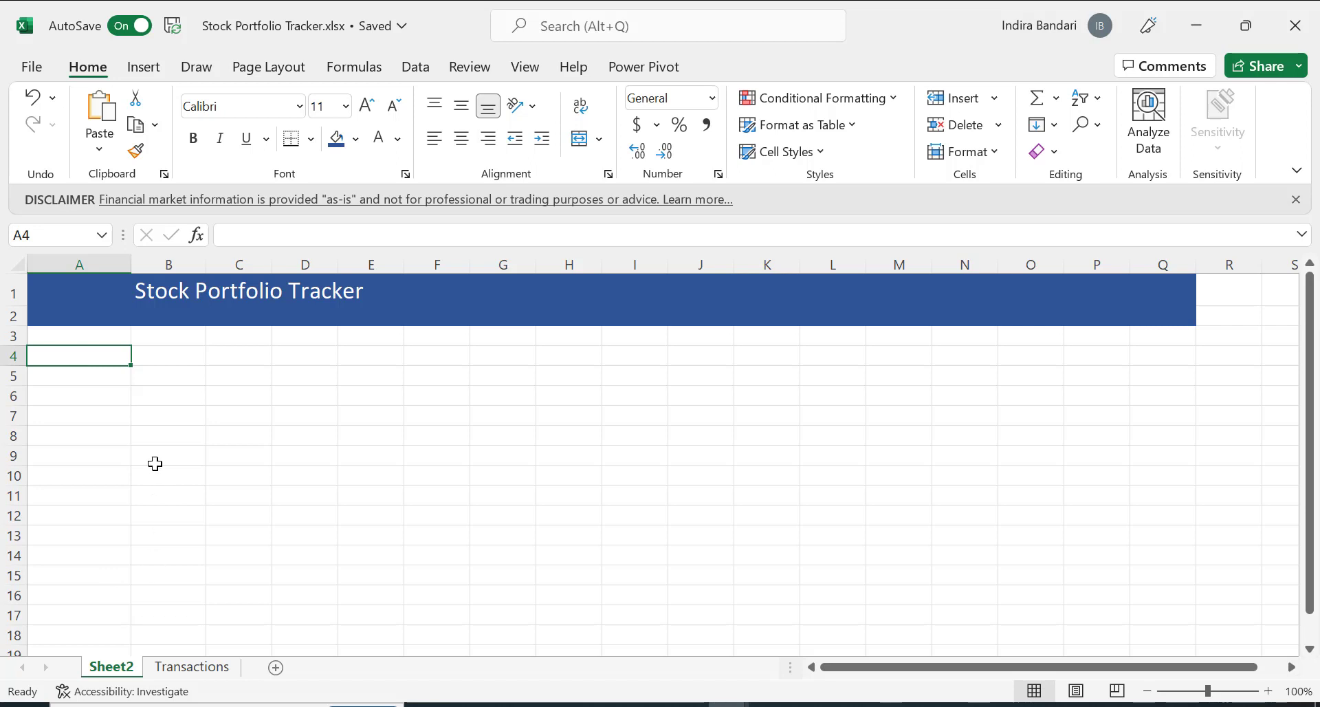
pyautogui.hotkey('shift', 'Right')
pyautogui.hotkey('shift', 'Right')
pyautogui.hotkey('shift', 'Right')
pyautogui.hotkey('shift', 'Right')
pyautogui.hotkey('shift', 'Right')
pyautogui.hotkey('shift', 'Right')
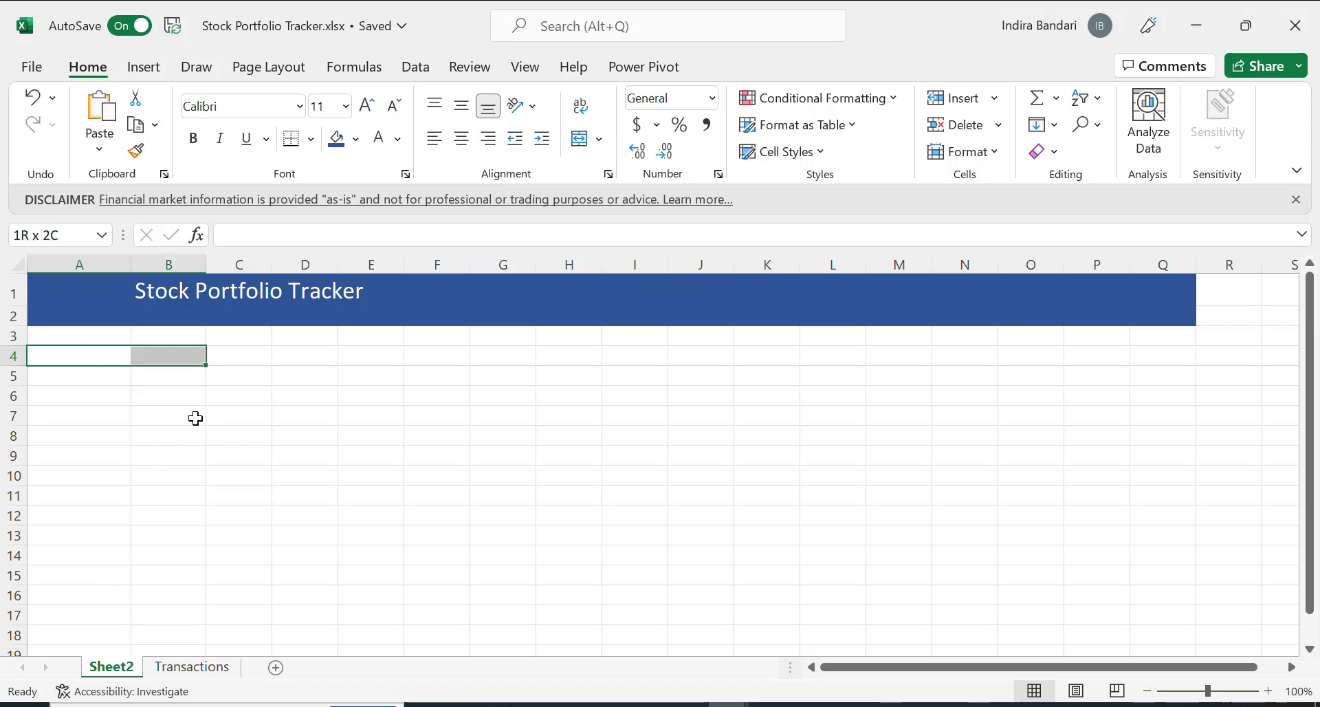
pyautogui.hotkey('shift', 'Right')
pyautogui.hotkey('shift', 'Right')
pyautogui.hotkey('shift', 'Right')
pyautogui.hotkey('shift', 'Right')
pyautogui.hotkey('shift', 'Right')
pyautogui.hotkey('shift', 'Right')
pyautogui.hotkey('shift', 'Right')
pyautogui.hotkey('shift', 'Right')
pyautogui.hotkey('shift', 'Right')
pyautogui.hotkey('shift', 'Right')
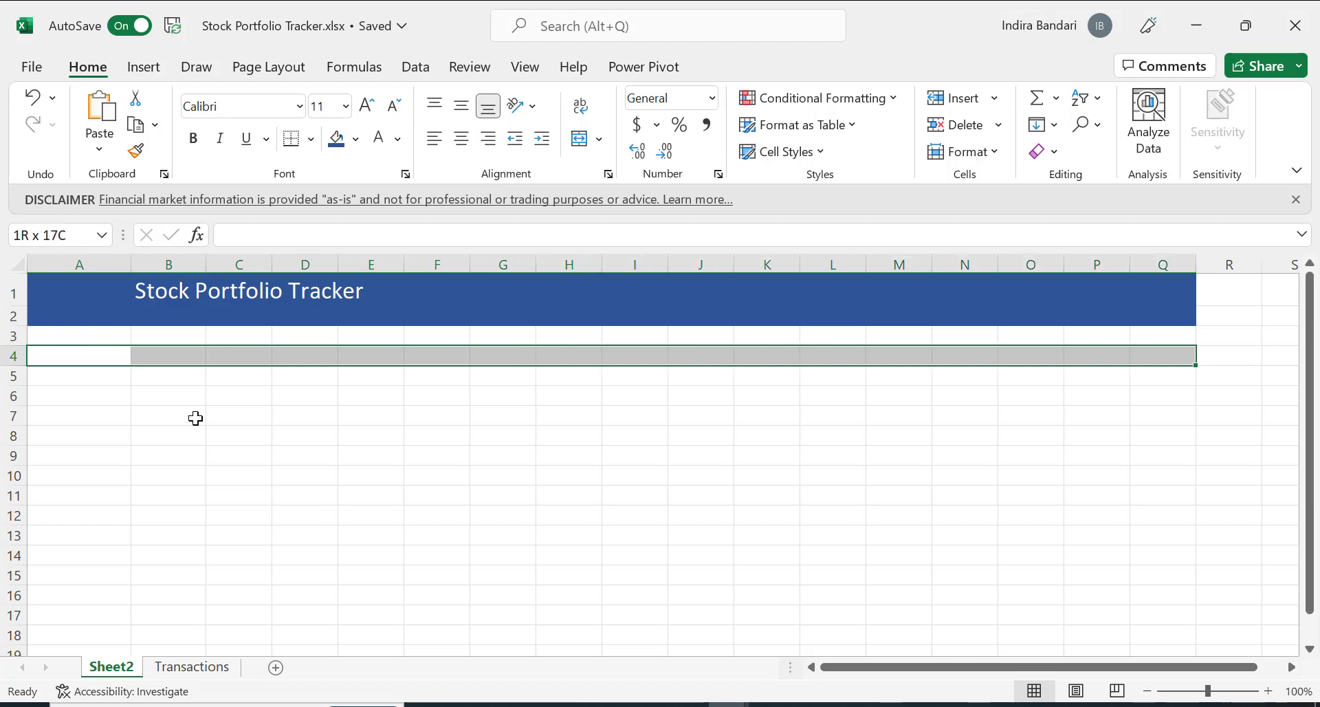
pyautogui.click(335, 141)
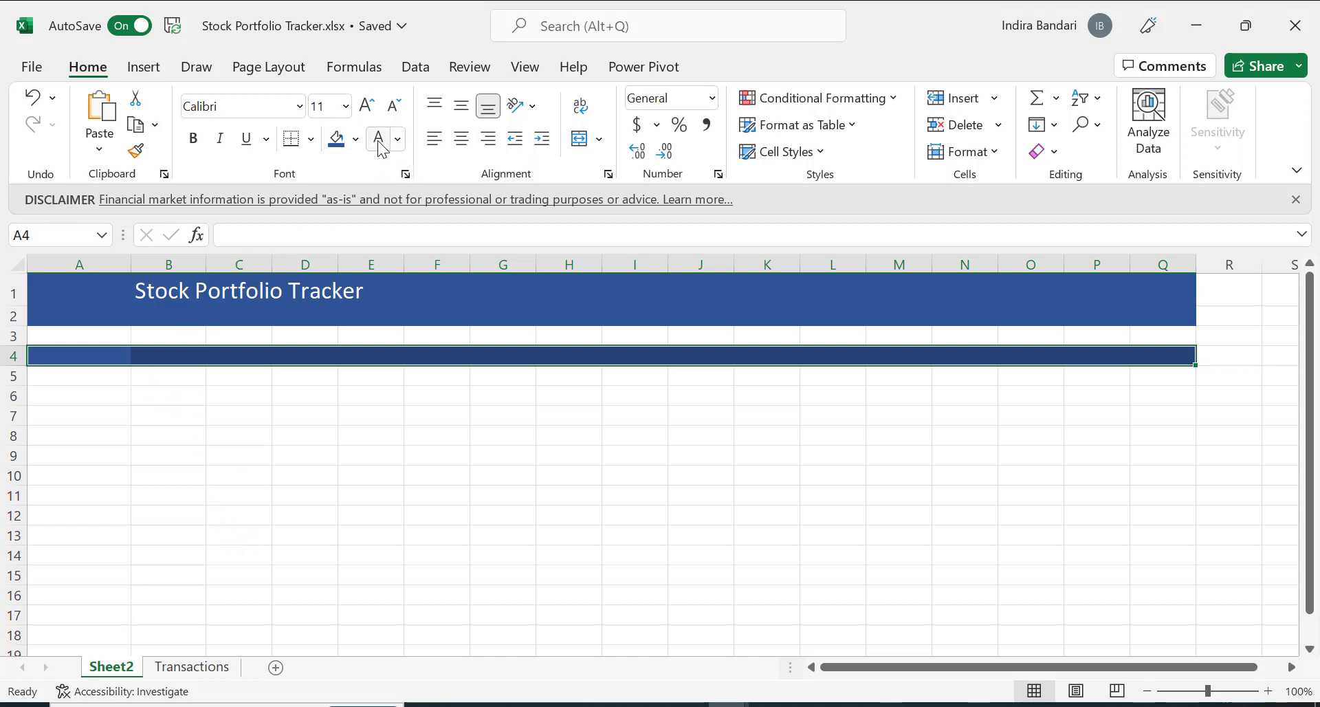
# Enter the column headers Company, Industry, Units and Price in cells A4 to D4.
pyautogui.click(75, 353)
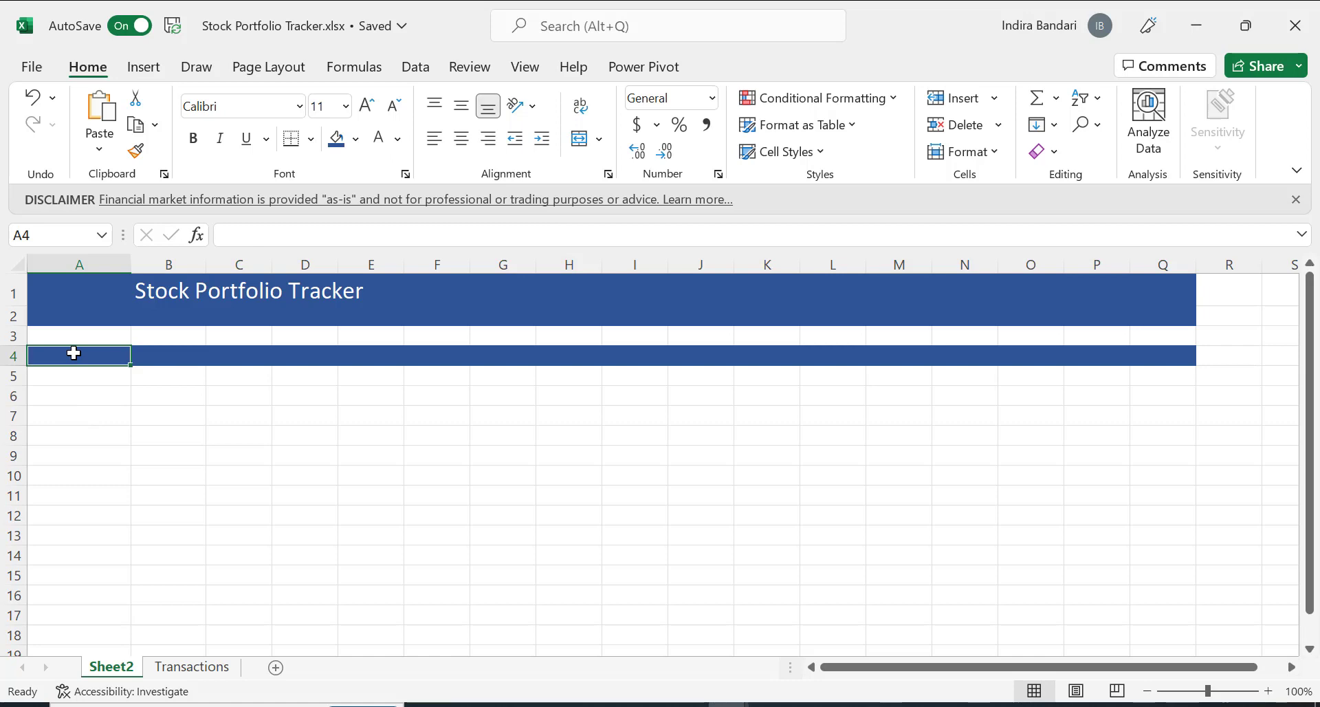
pyautogui.write('Company')
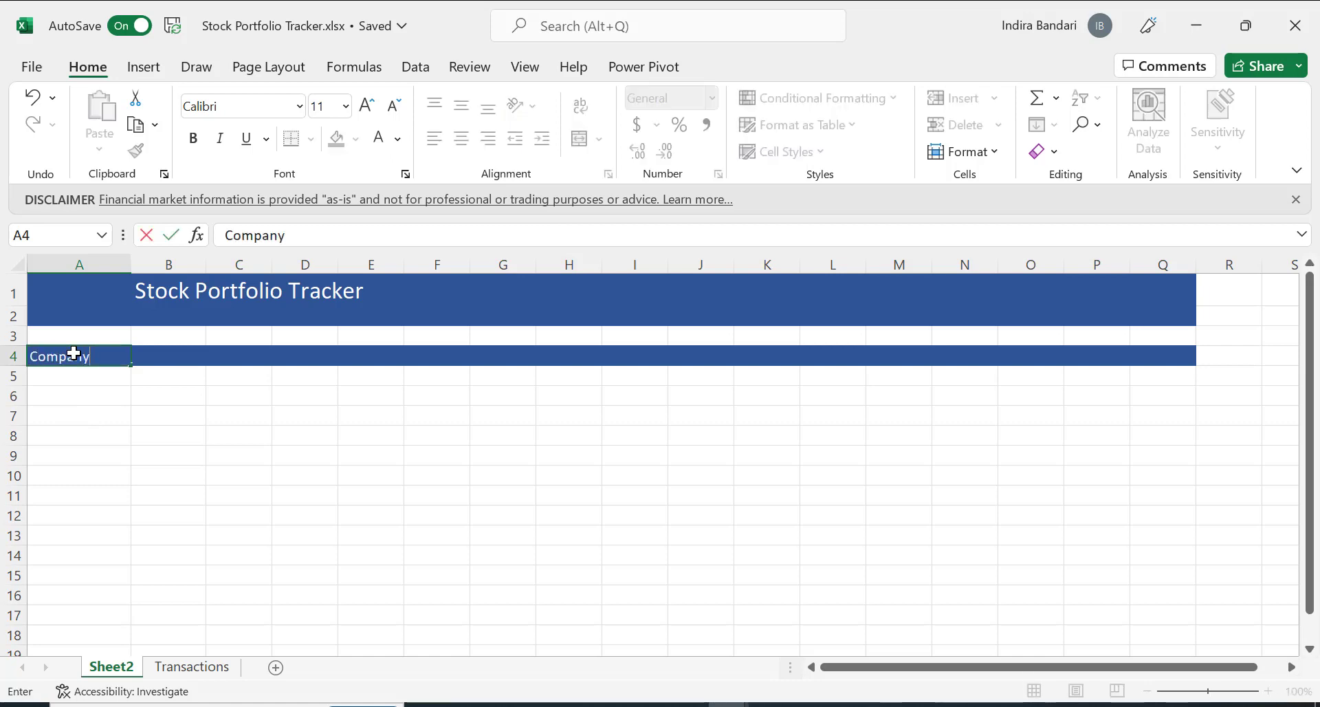
pyautogui.press('Tab')
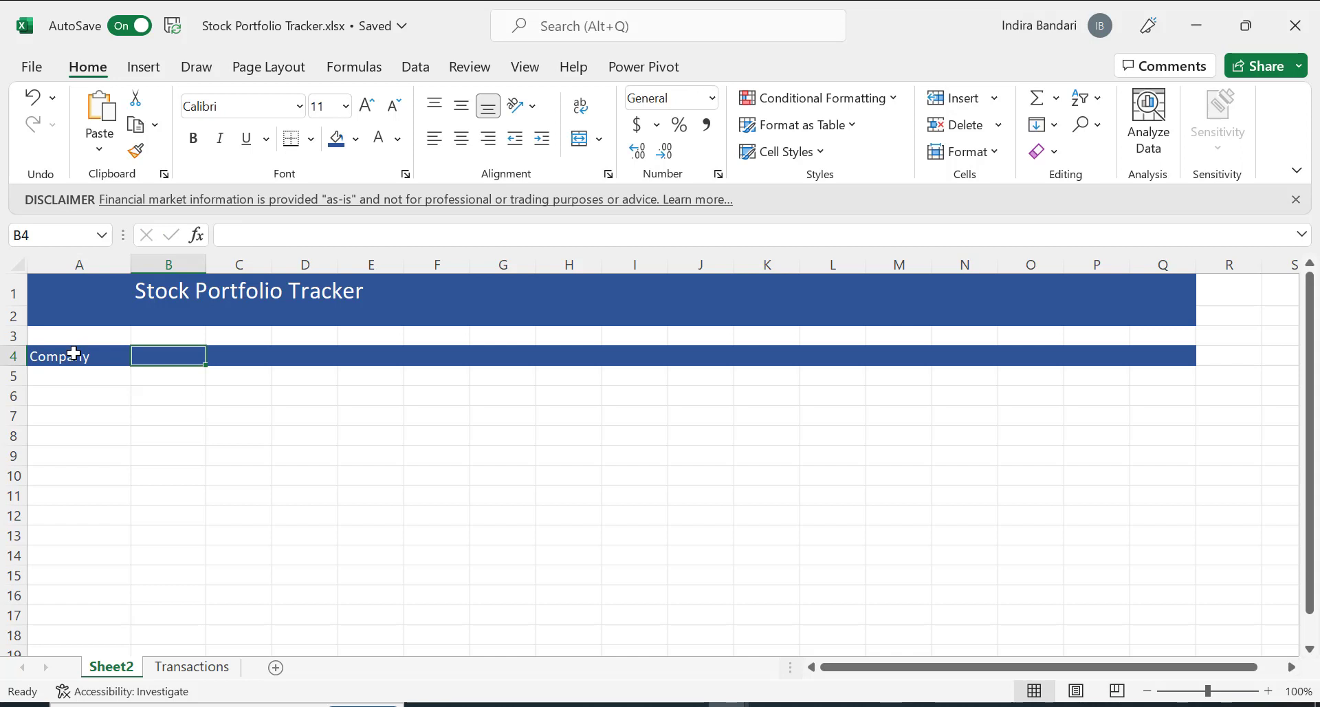
pyautogui.write('Industry')
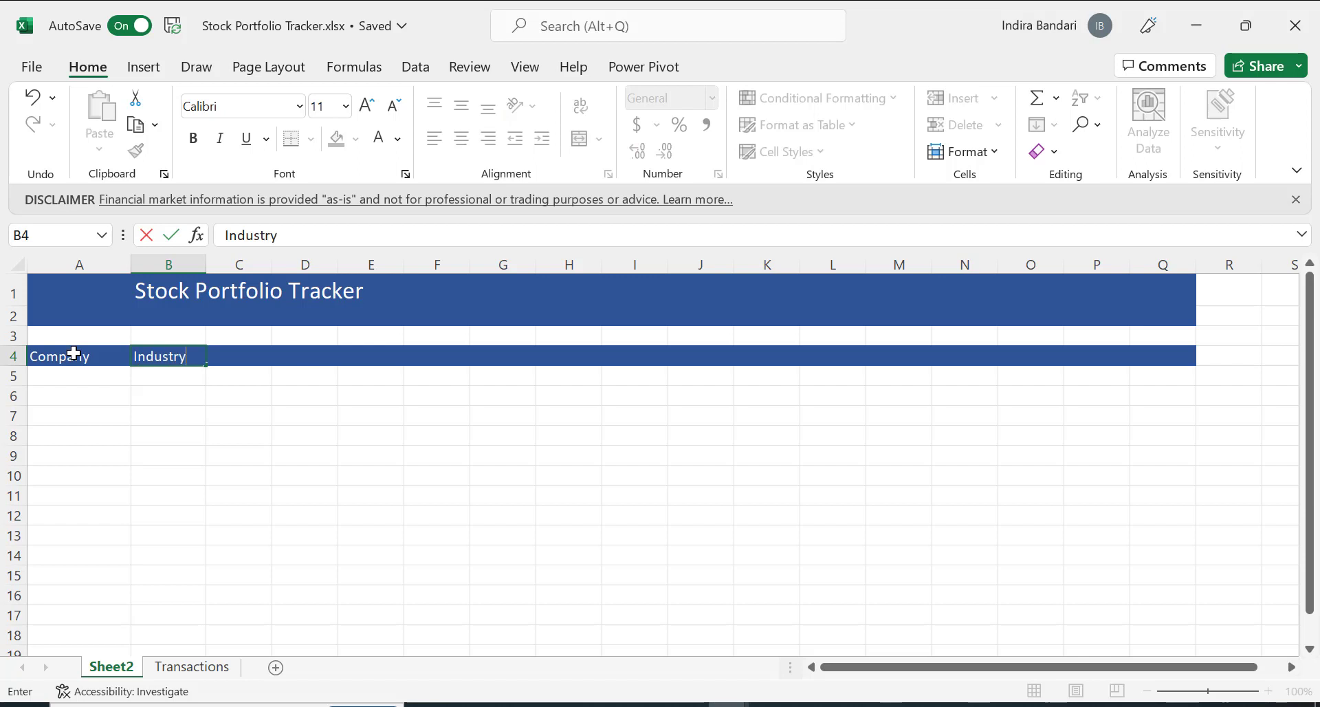
pyautogui.press('Tab')
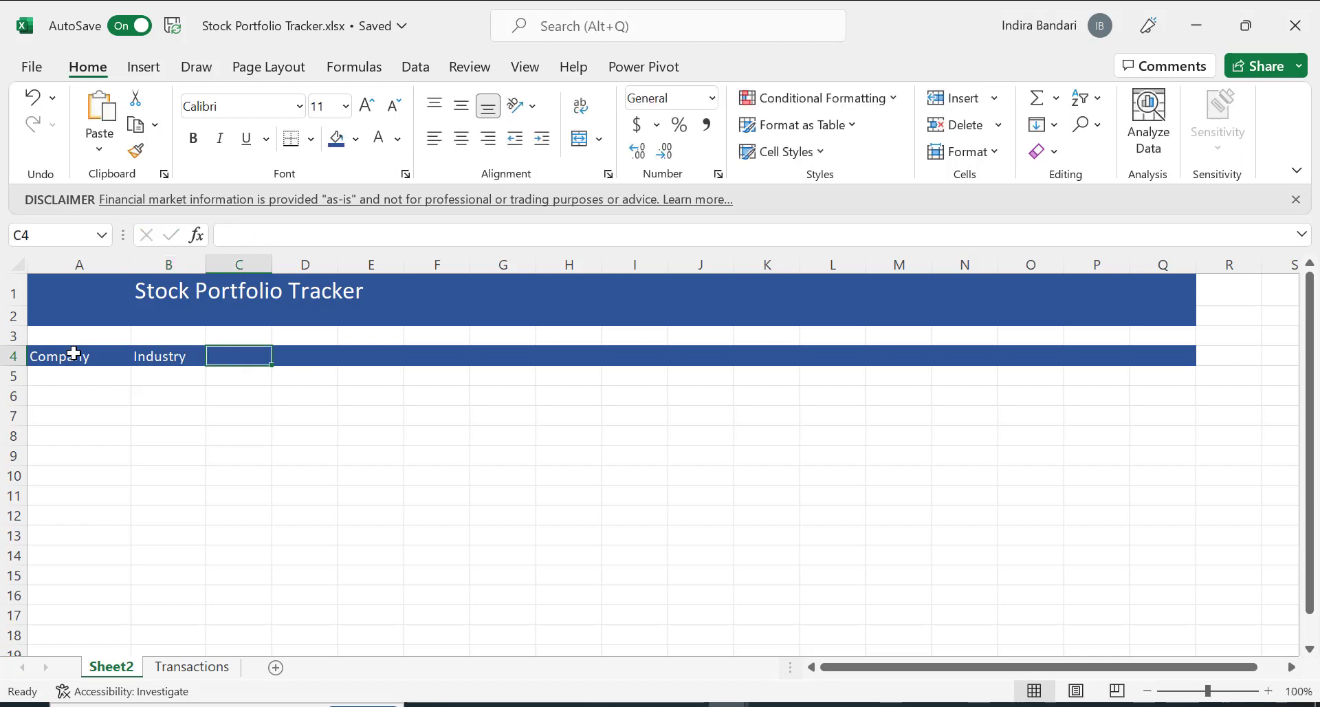
pyautogui.write('Units')
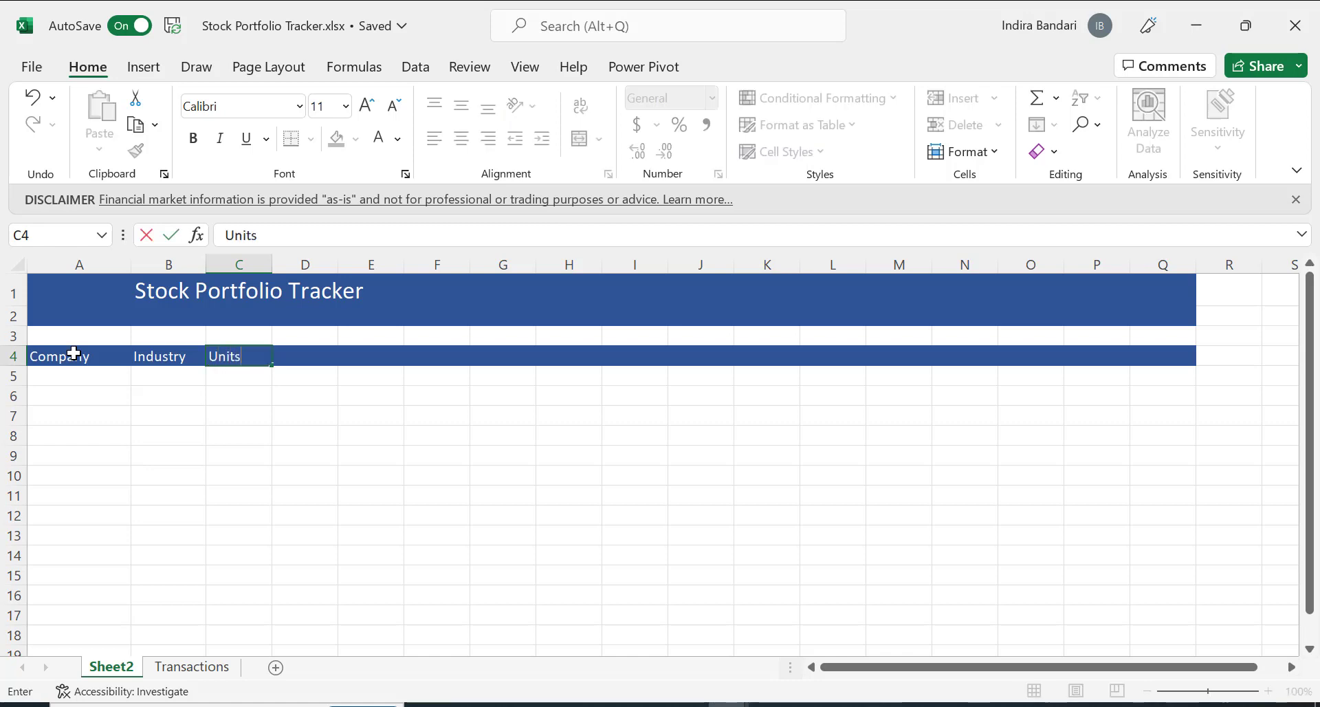
pyautogui.press('Tab')
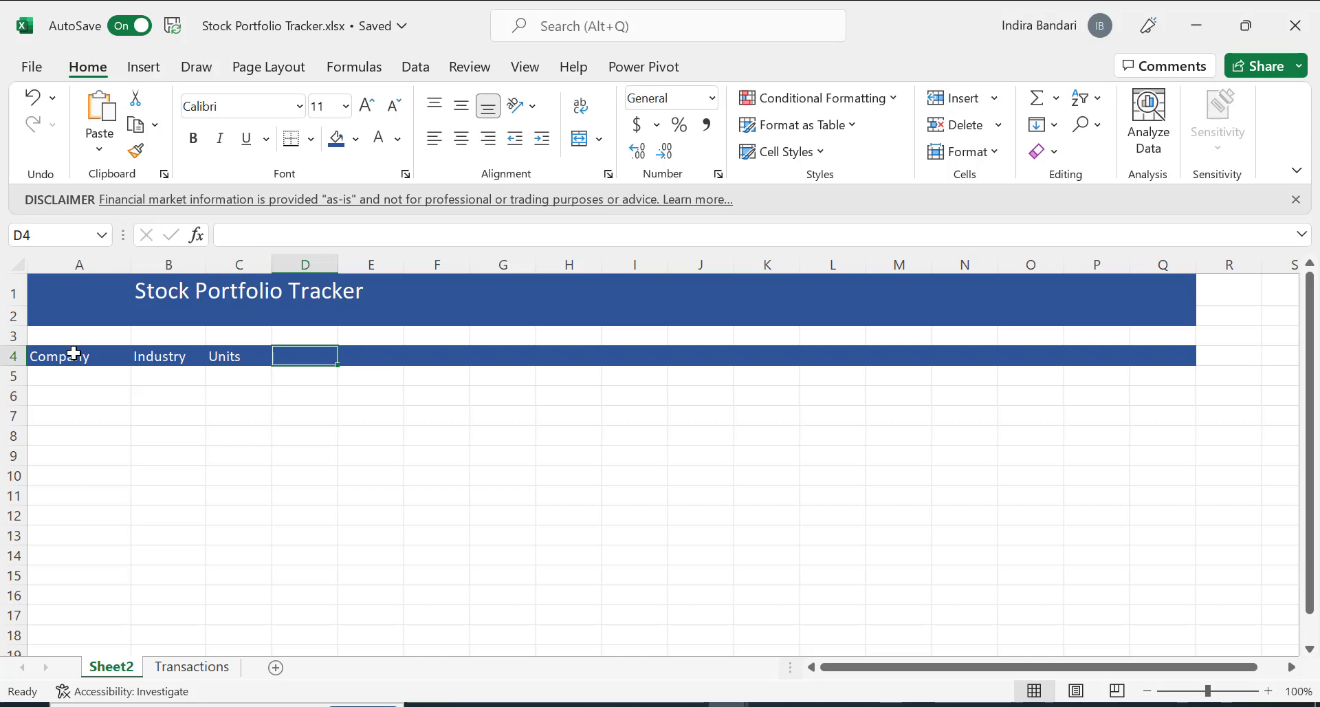
pyautogui.write('Price')
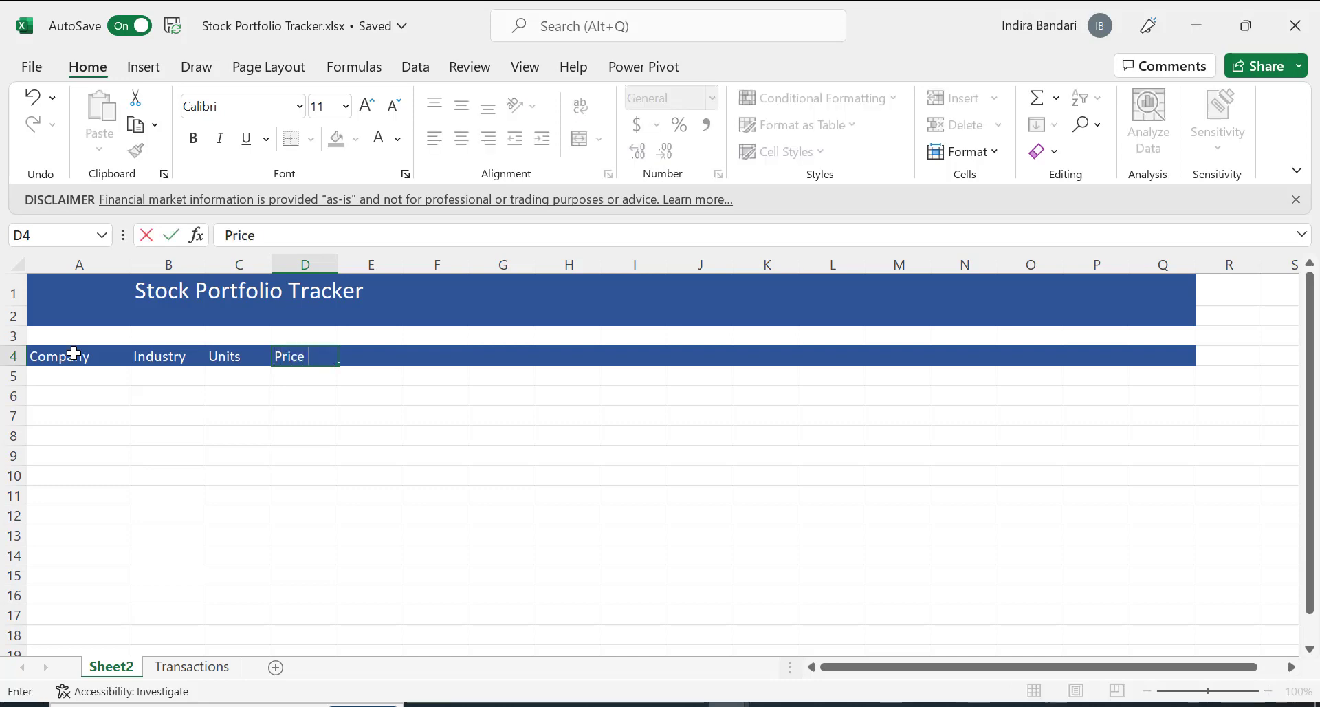
pyautogui.press('Tab')
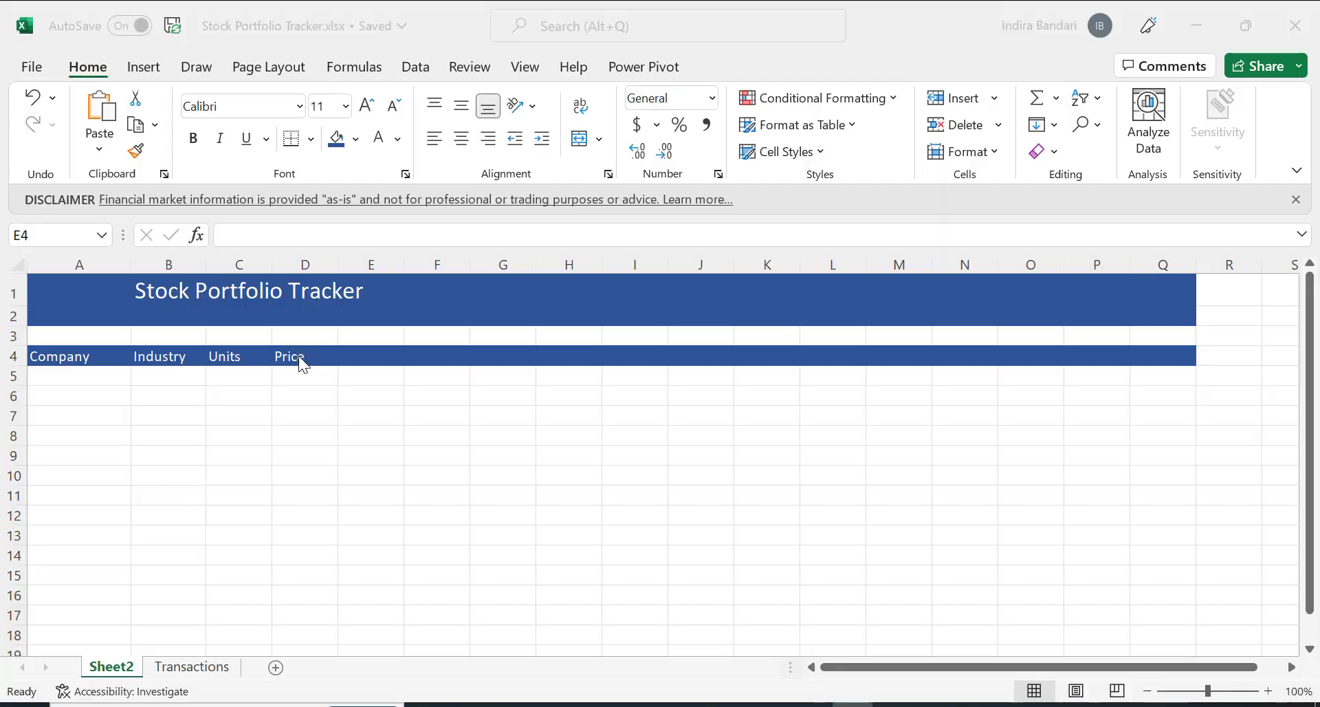
# Replace the Price header in D4 with Current Tprice.
pyautogui.click(298, 356)
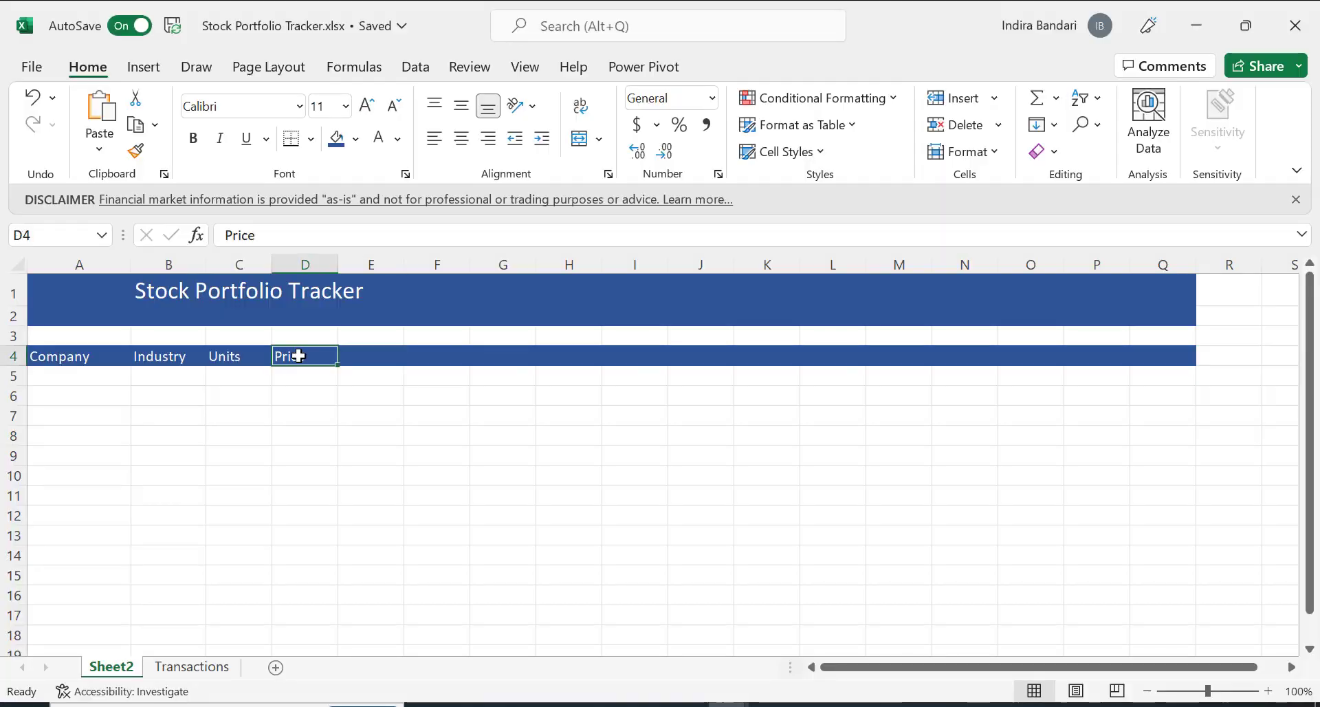
pyautogui.write('Curr')
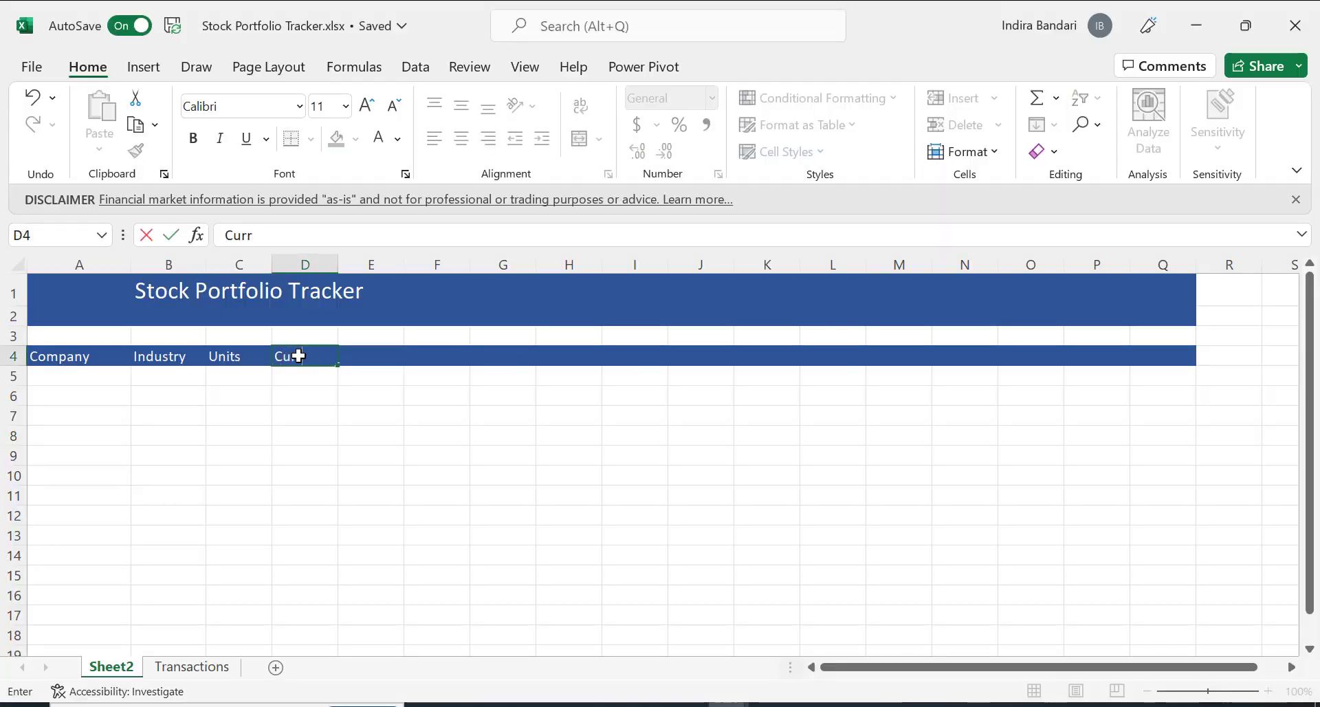
pyautogui.write('ent Tprice')
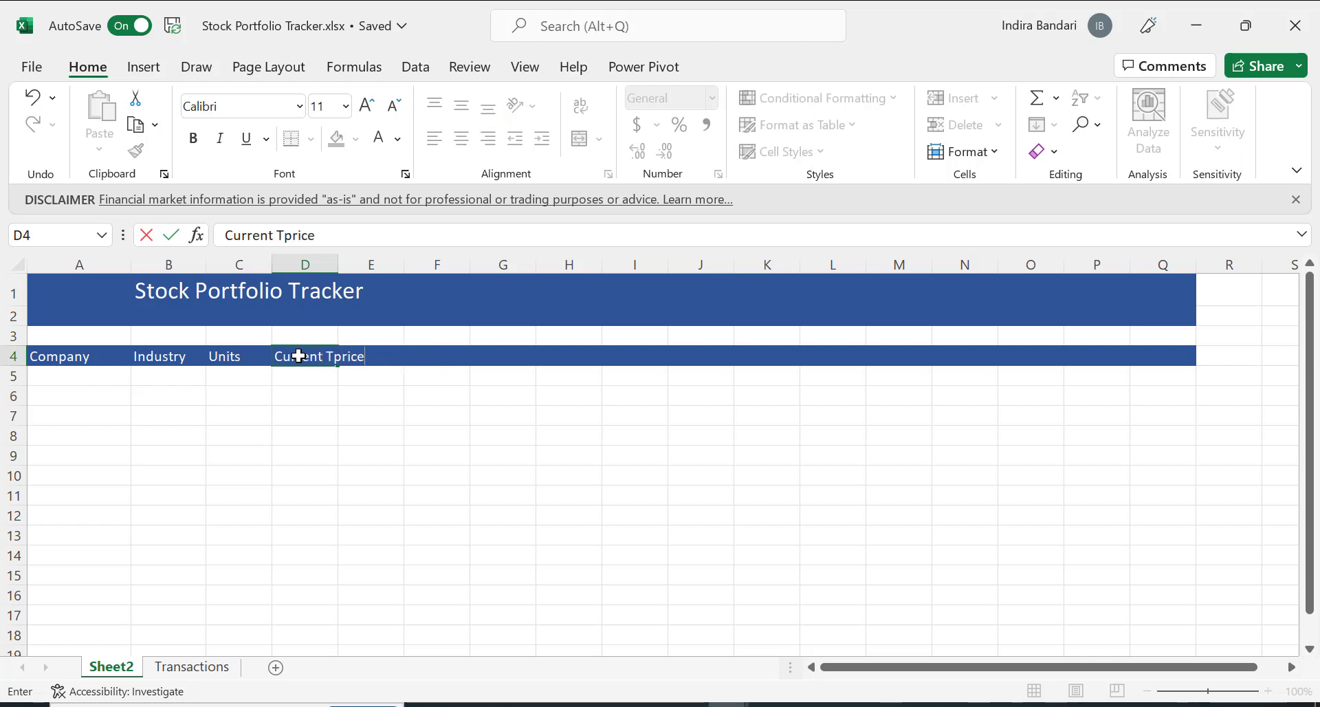
pyautogui.press('Tab')
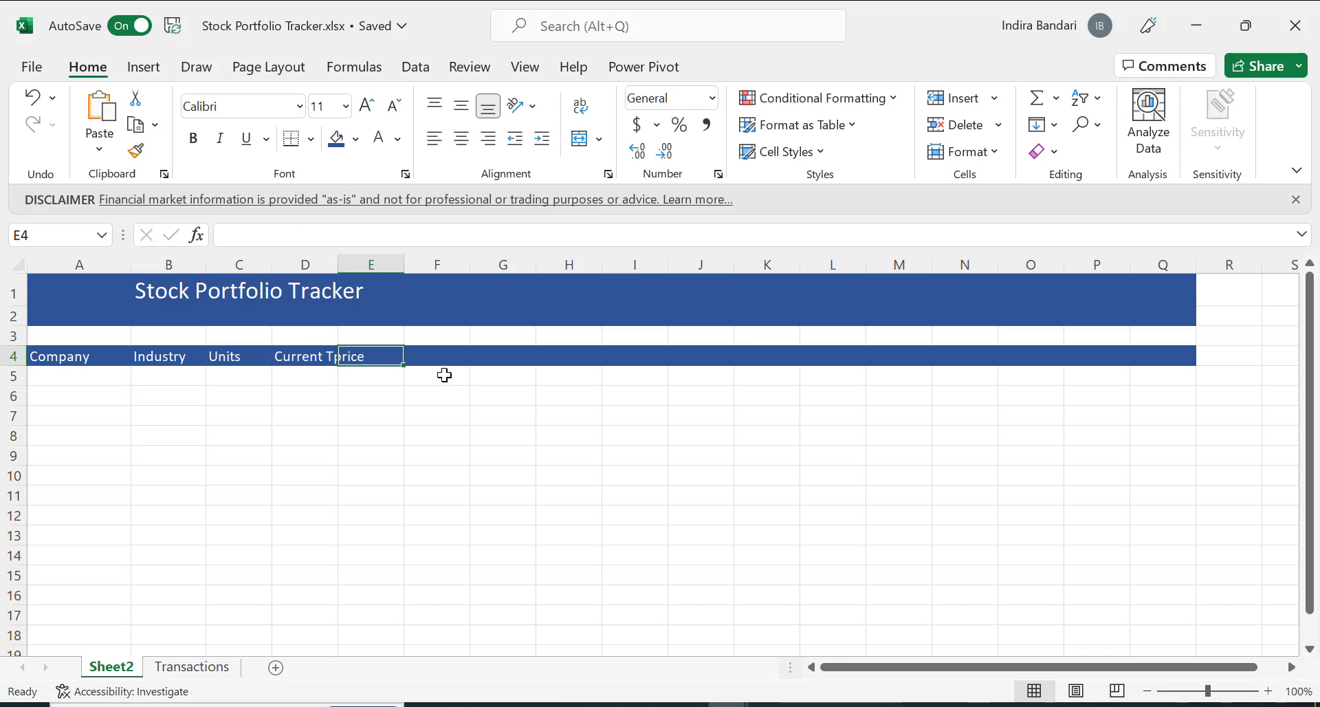
# Enter the column headers Market Value in E4 and Todays Change in F4.
pyautogui.write('Marke')
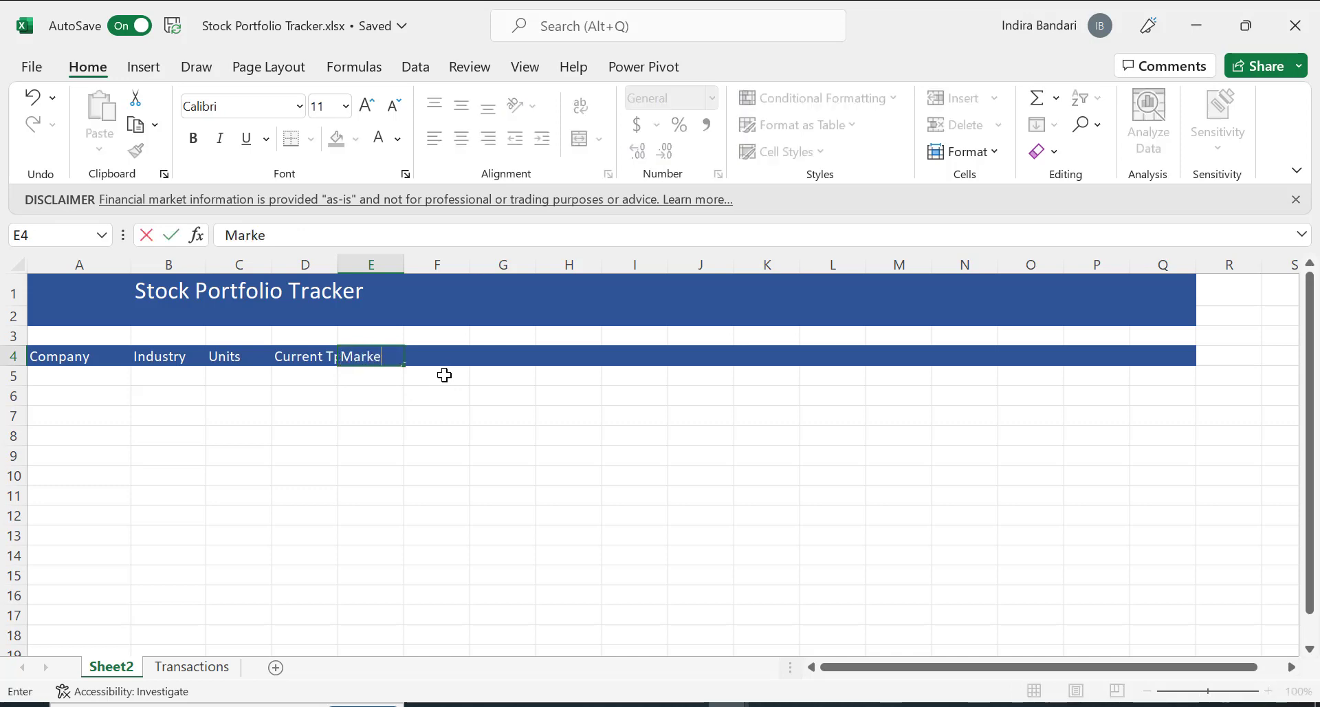
pyautogui.write('t Value')
pyautogui.press('Tab')
pyautogui.write('To')
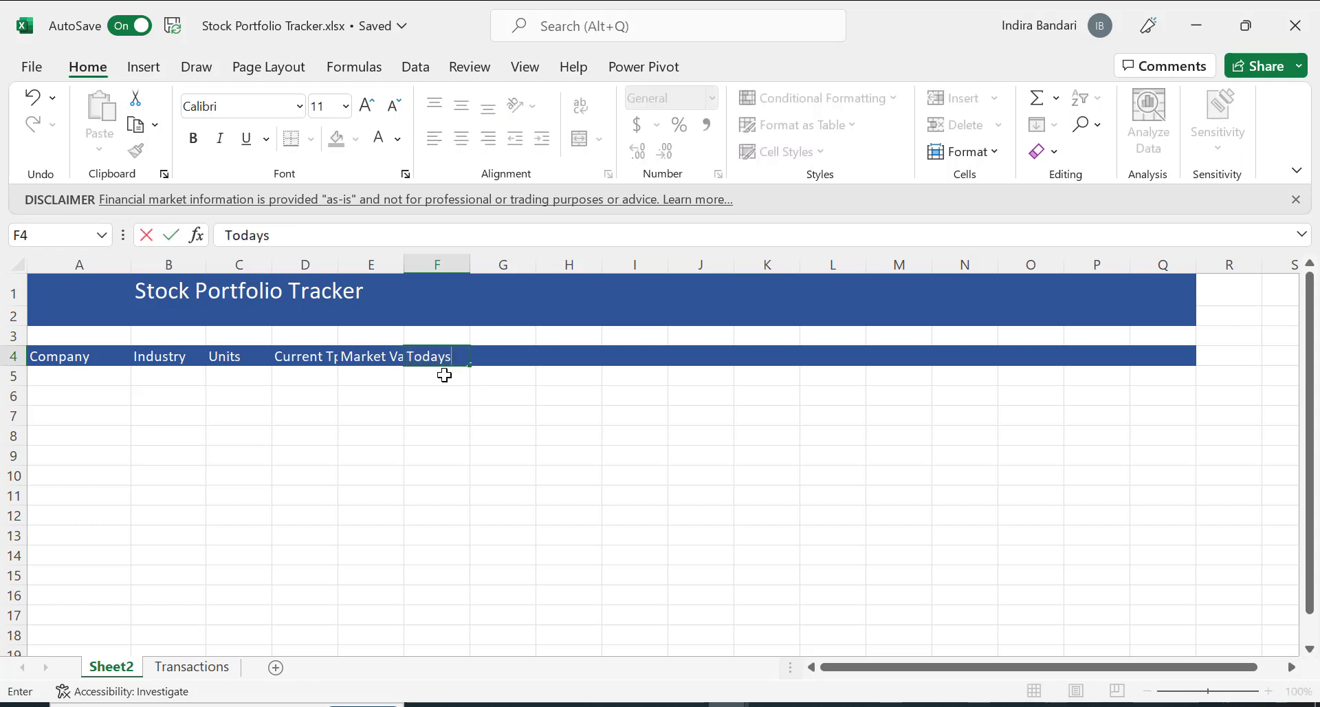
pyautogui.write('days Change')
pyautogui.press('Tab')
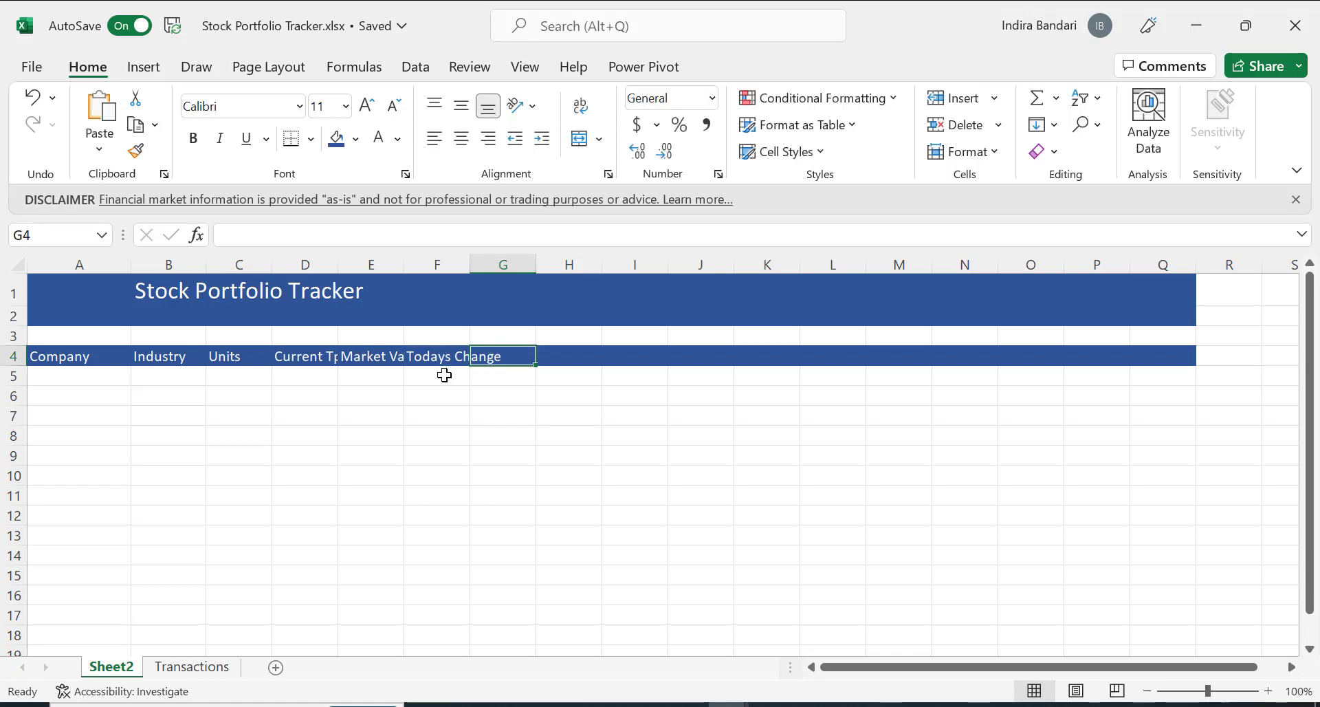
# Enter the column headers Gain(Loss) in G4 and Last 12 months in H4.
pyautogui.click(853, 705)
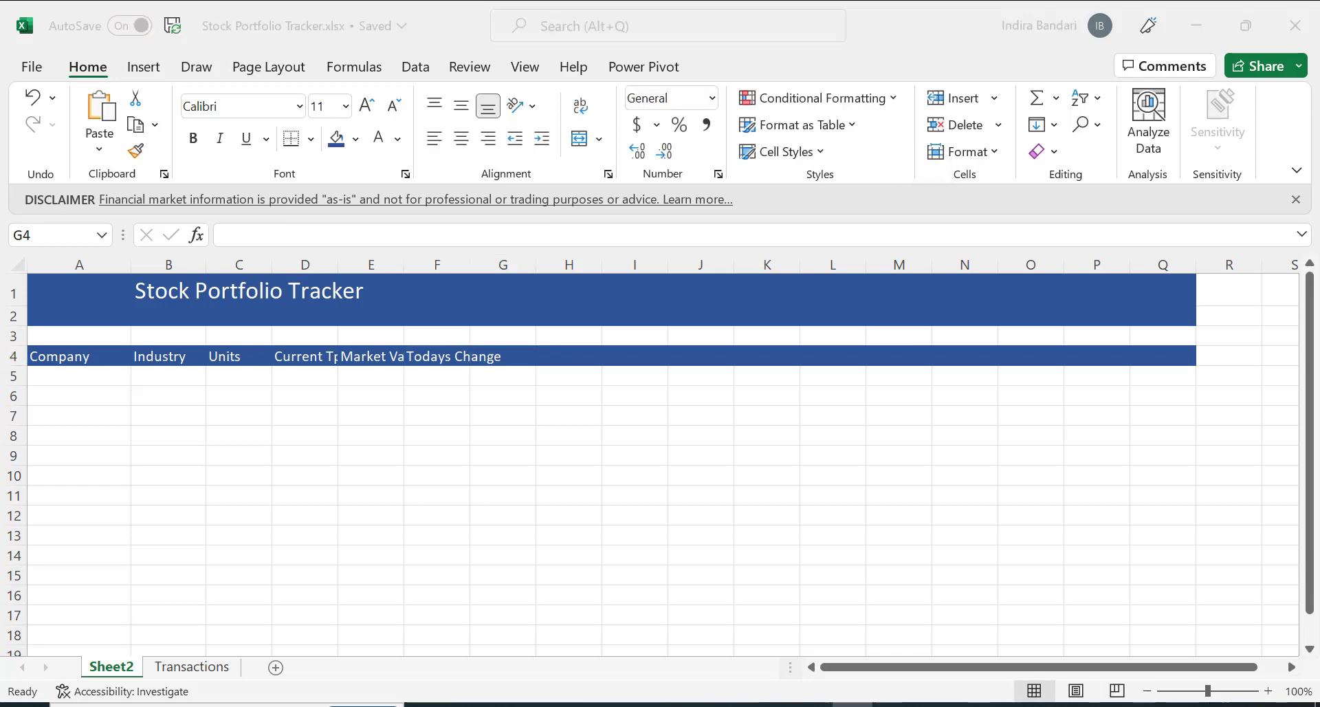
pyautogui.click(503, 356)
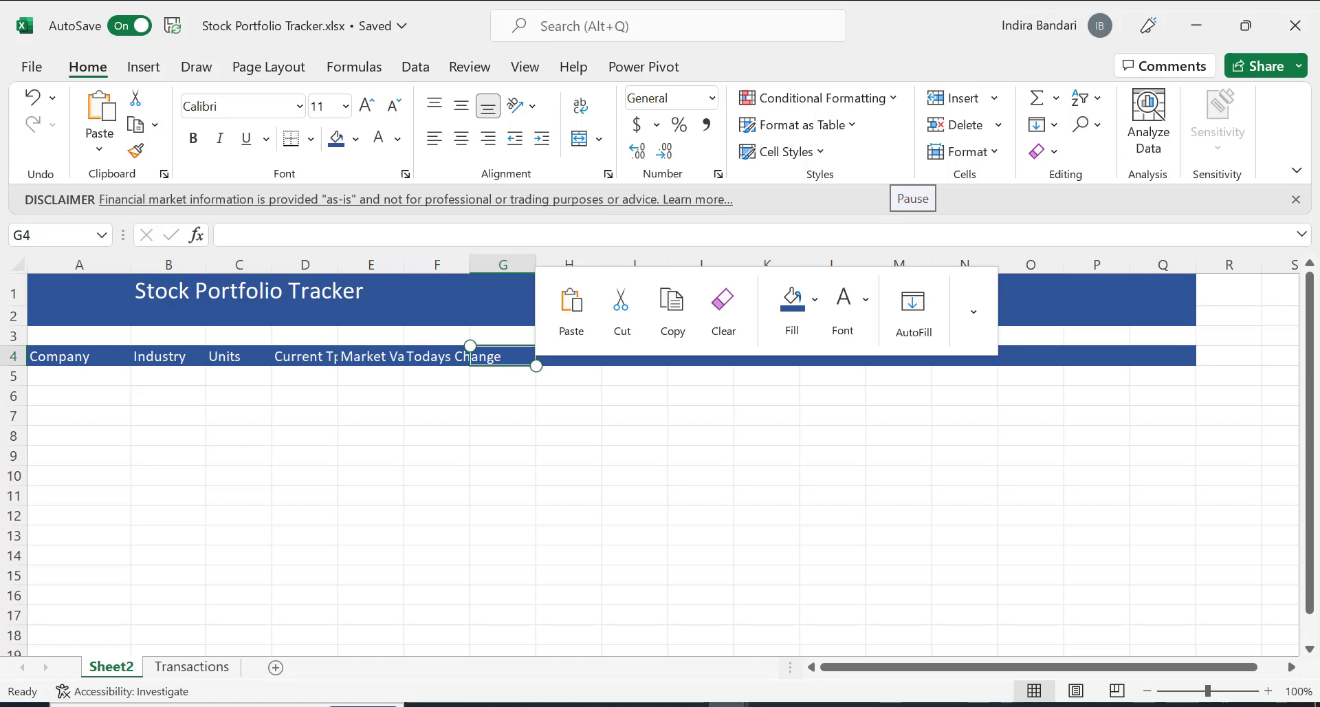
pyautogui.write('G')
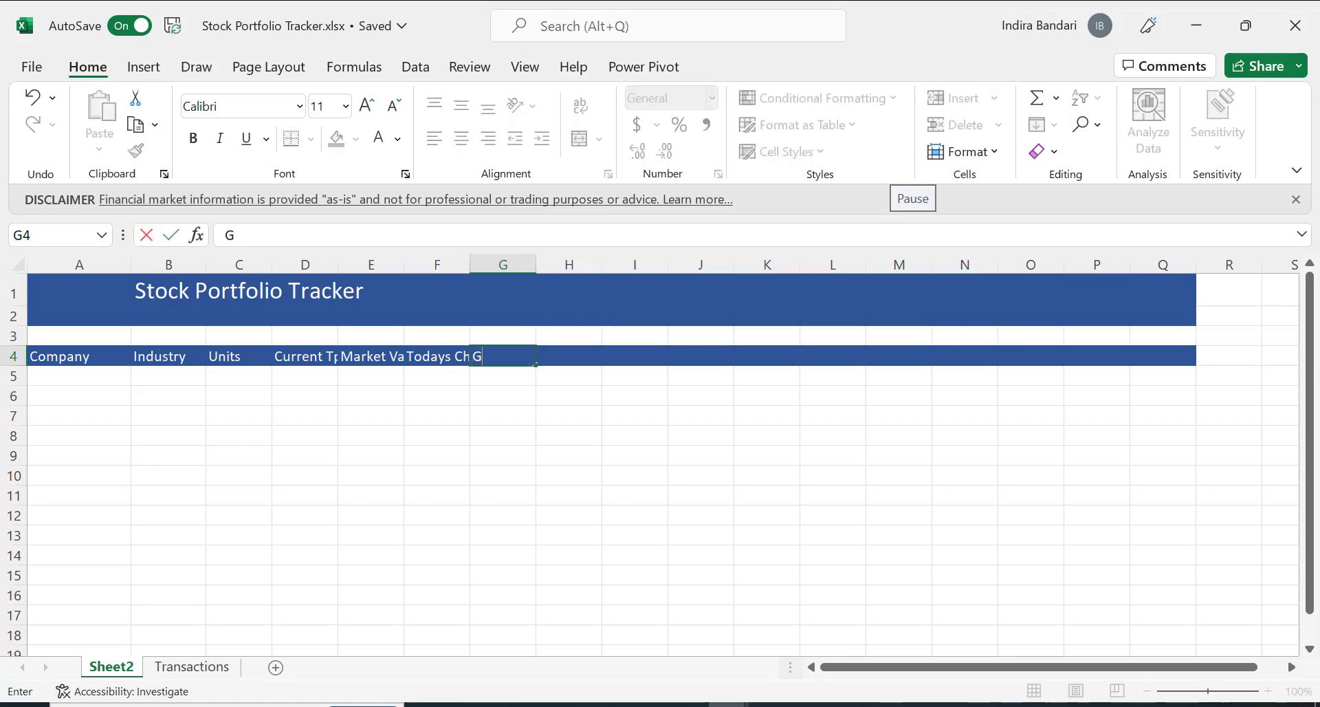
pyautogui.write('ain(Loss)')
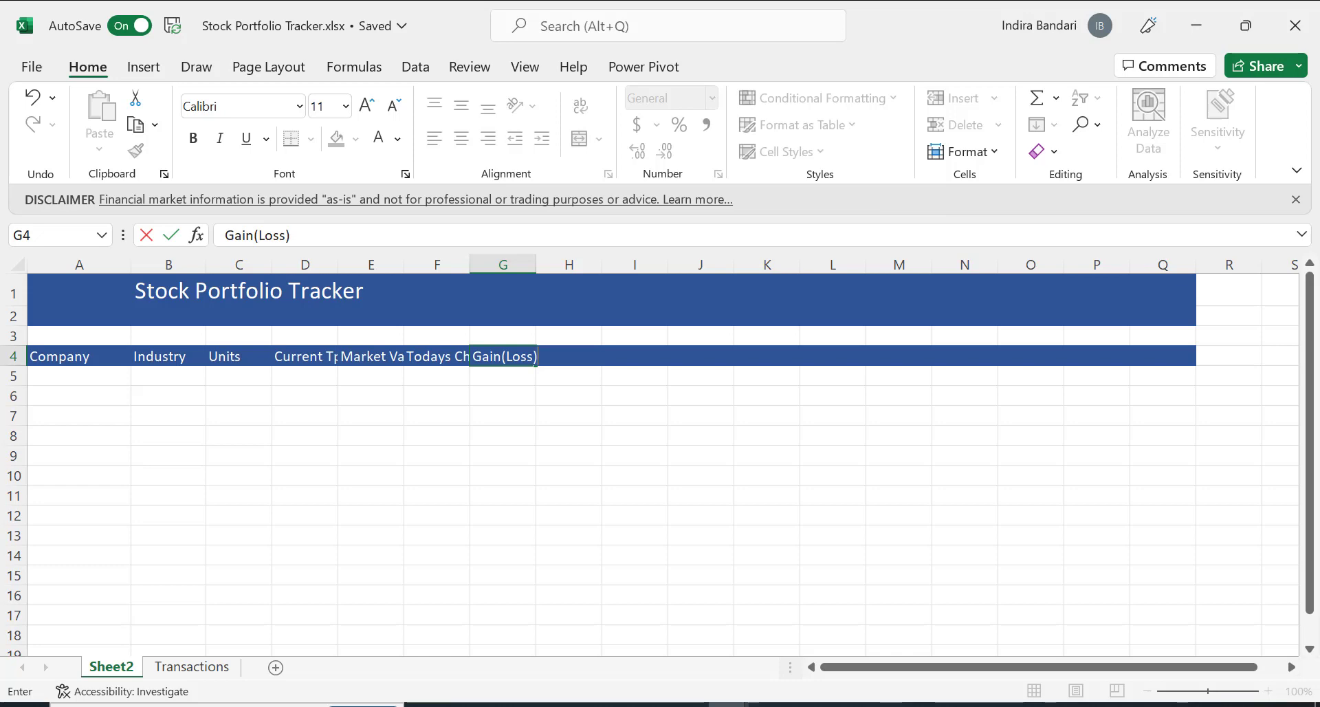
pyautogui.press('Tab')
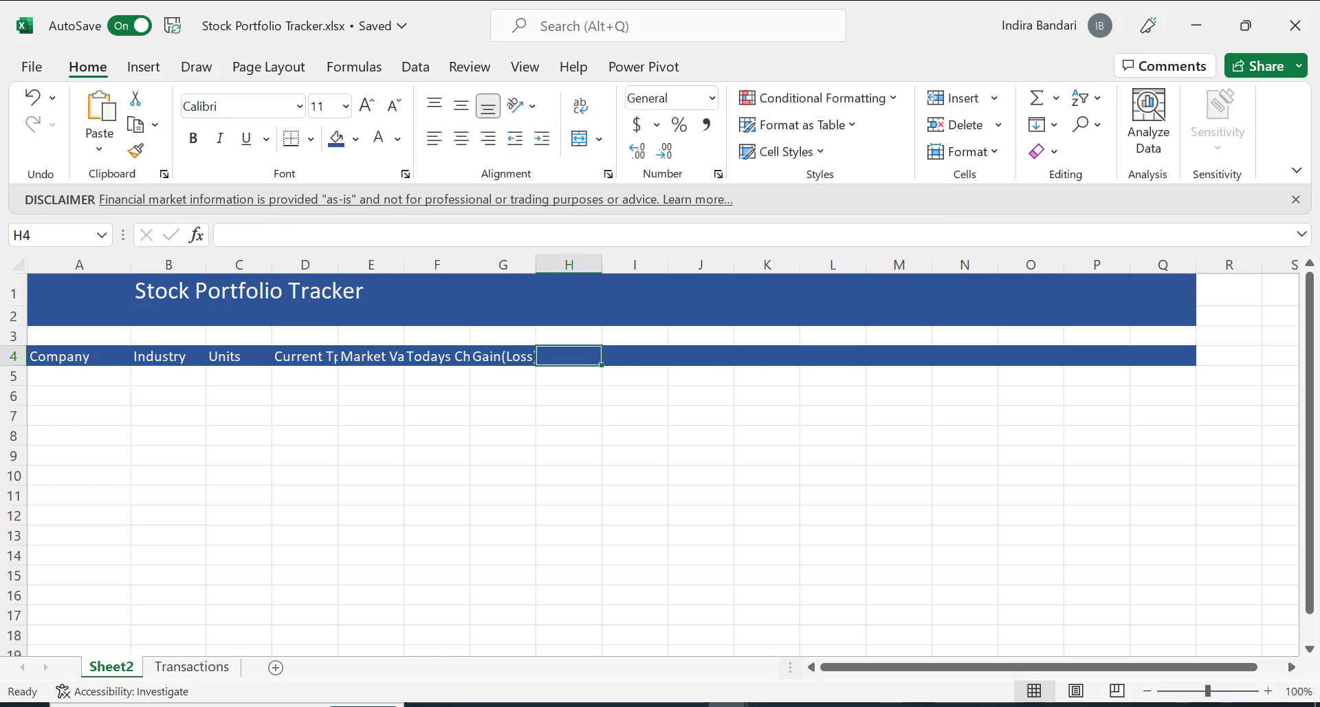
pyautogui.write('Last')
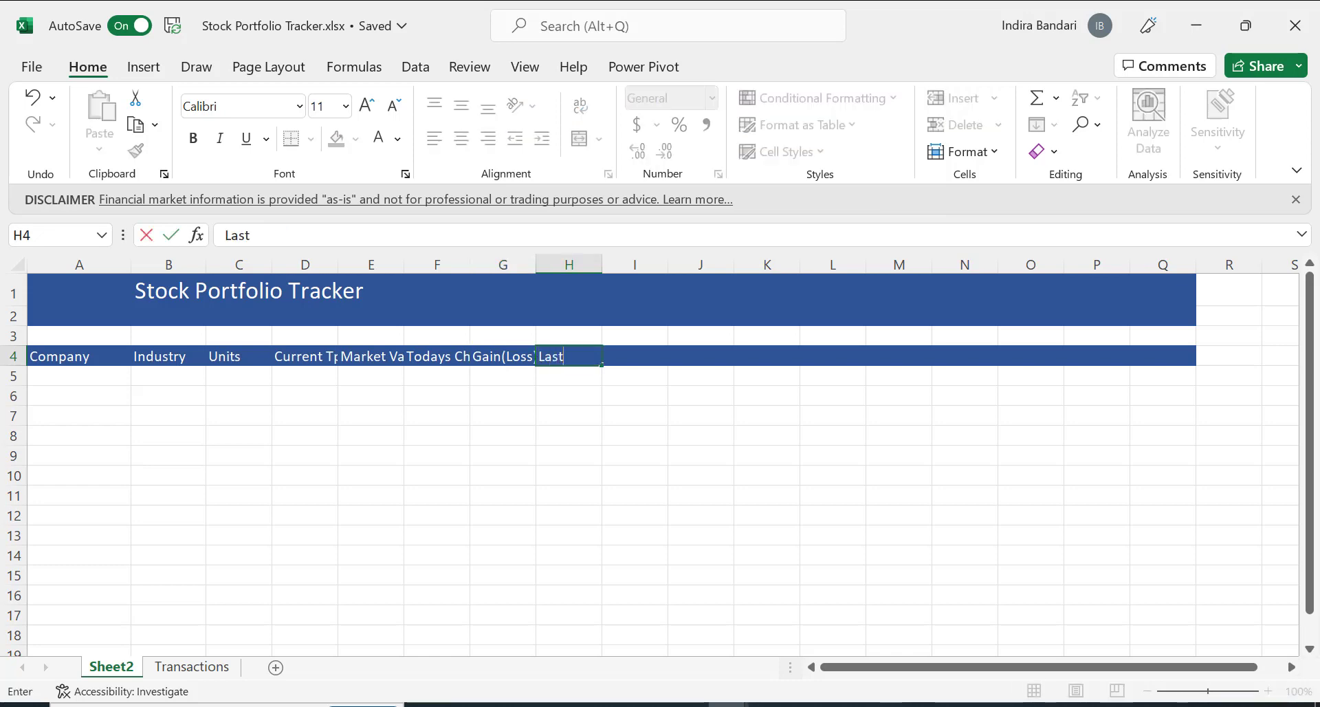
pyautogui.write(' 12 months')
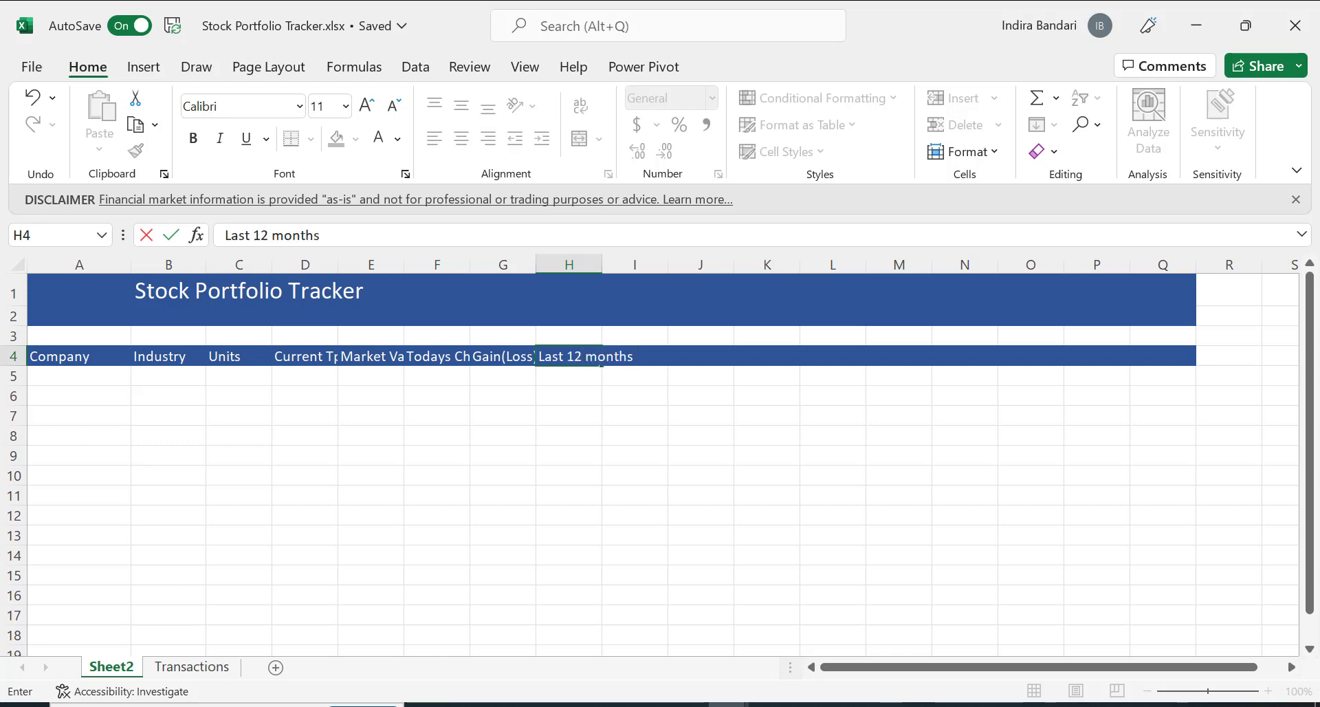
pyautogui.press('Return')
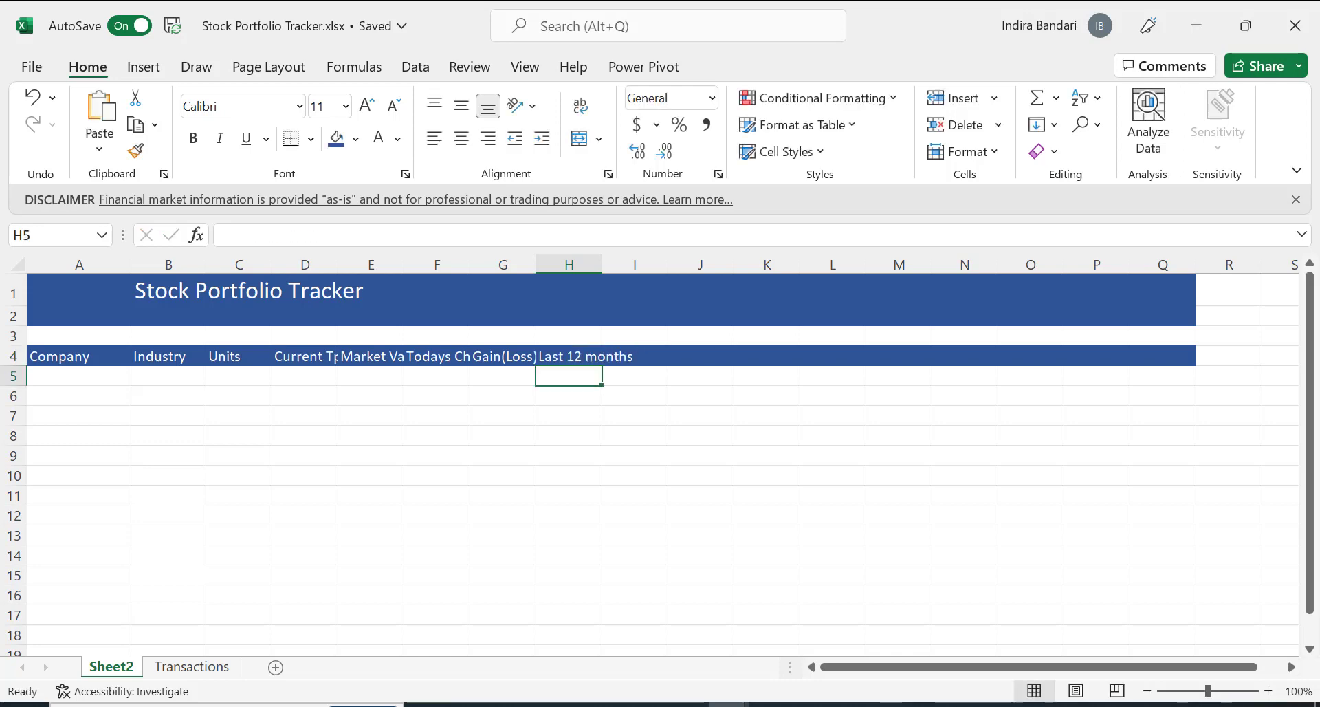
# Replace the Company header in A4 with Stock.
pyautogui.click(62, 353)
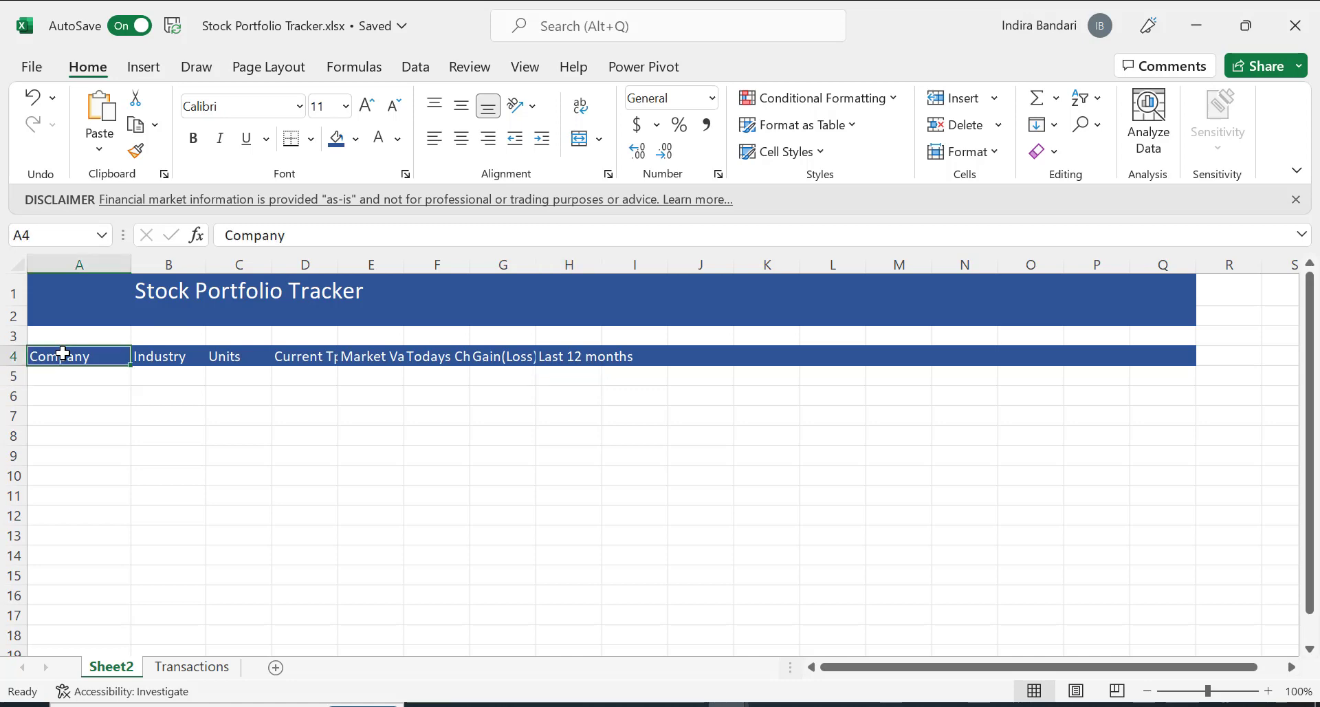
pyautogui.write('Stok')
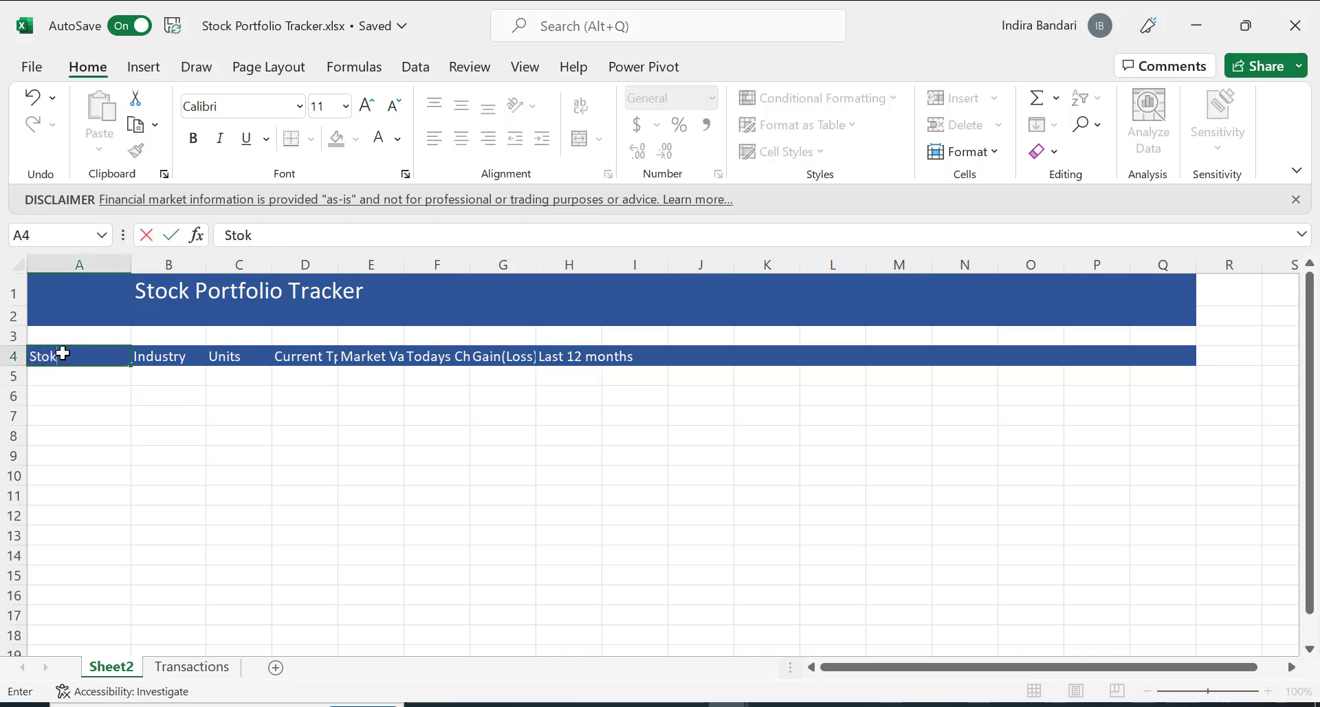
pyautogui.write('tock')
pyautogui.press('BackSpace')
pyautogui.write('ck')
pyautogui.press('Return')
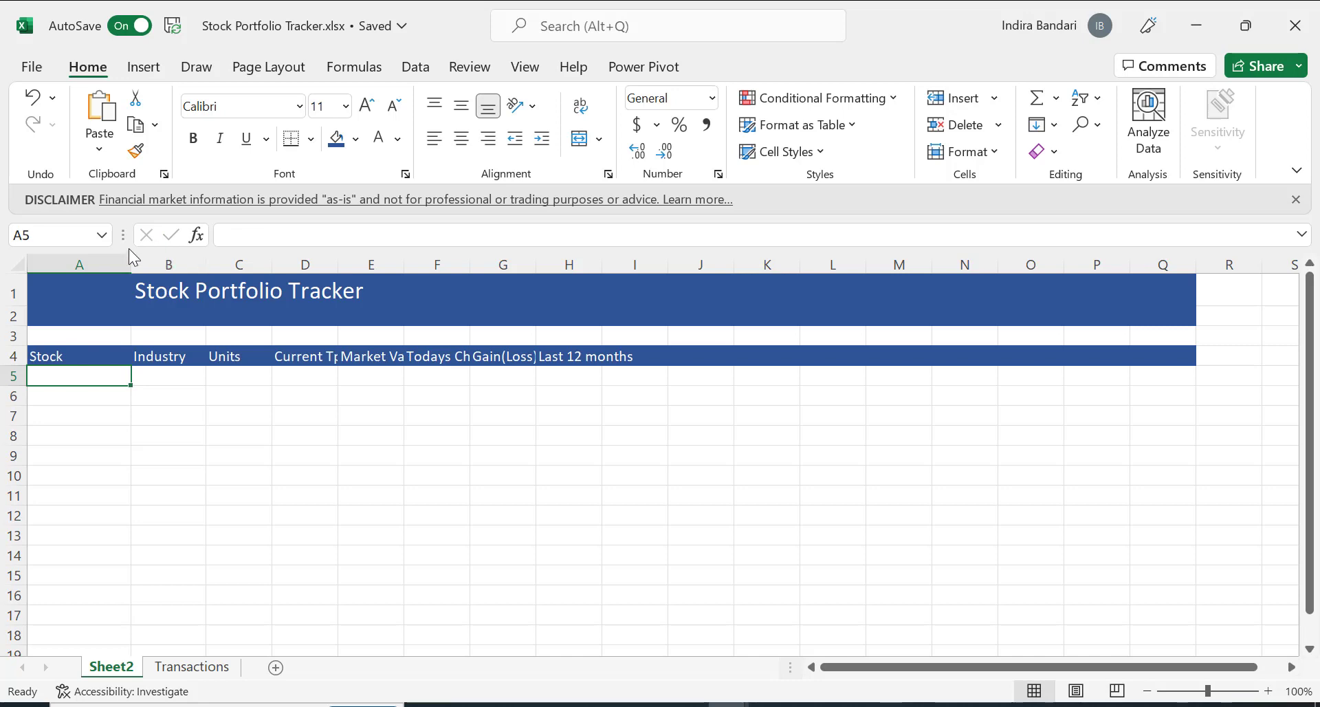
# Widen columns A, B and D through H so each header fits fully with spare room for data.
pyautogui.moveTo(131, 265); pyautogui.dragTo(282, 268)
pyautogui.press('Escape')
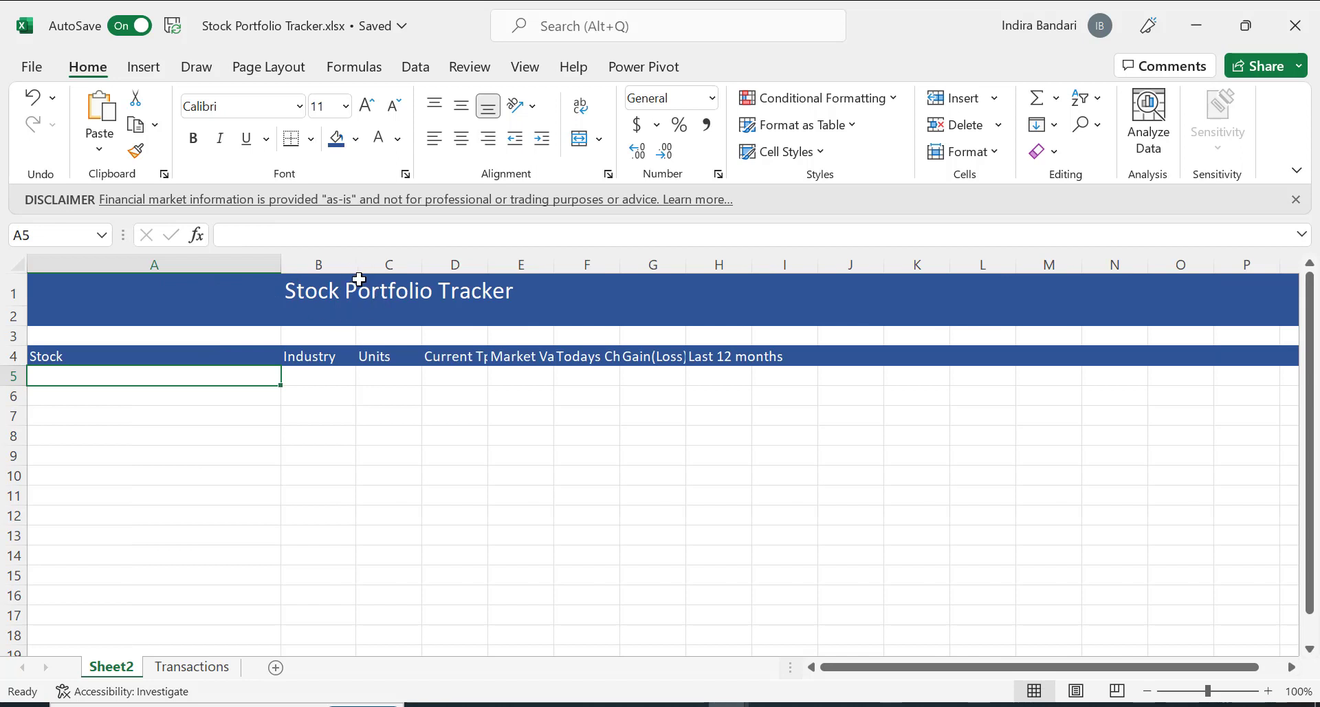
pyautogui.moveTo(357, 265); pyautogui.dragTo(496, 275)
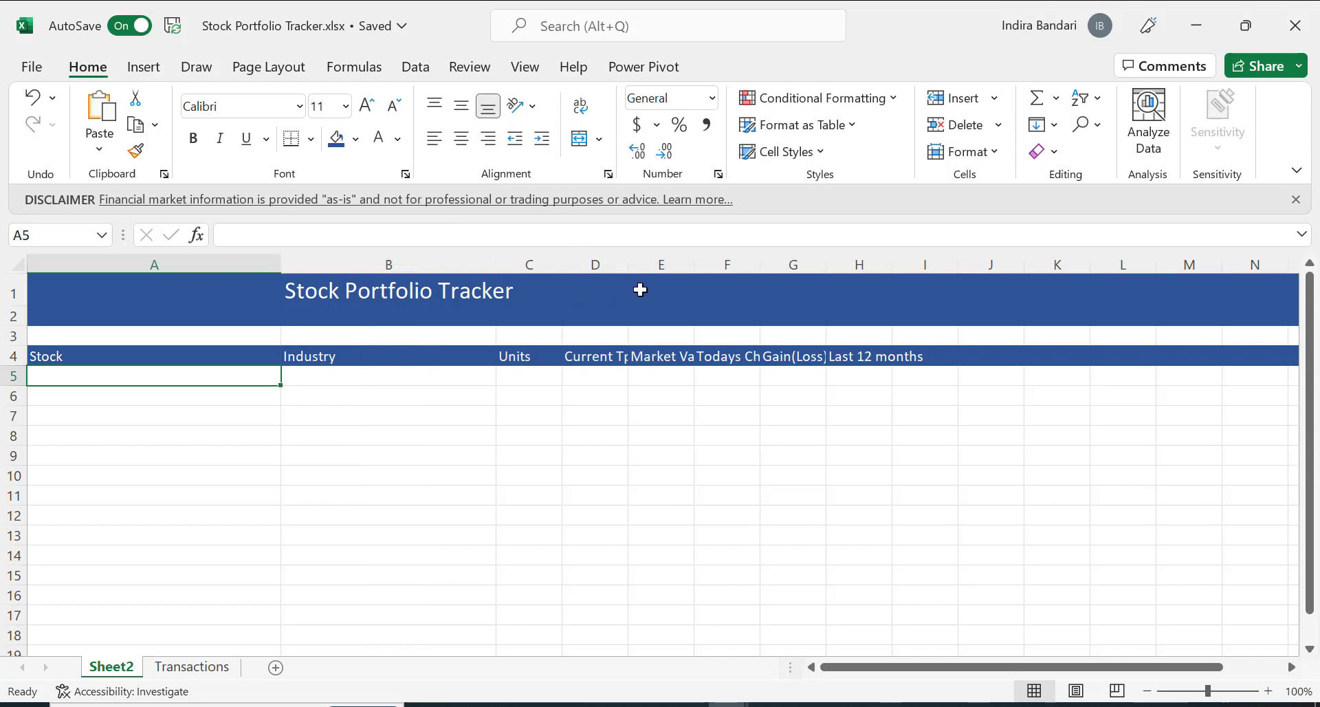
pyautogui.moveTo(628, 271); pyautogui.dragTo(877, 269)
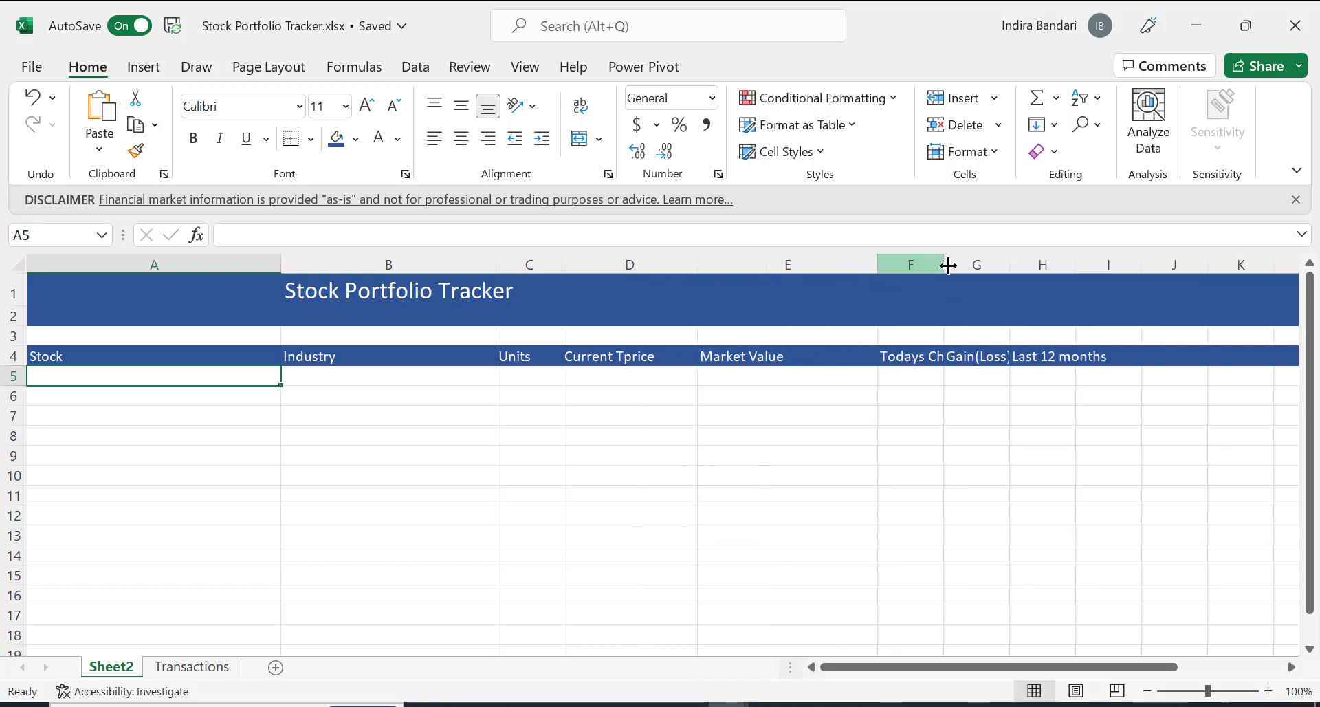
pyautogui.moveTo(944, 271); pyautogui.dragTo(982, 268)
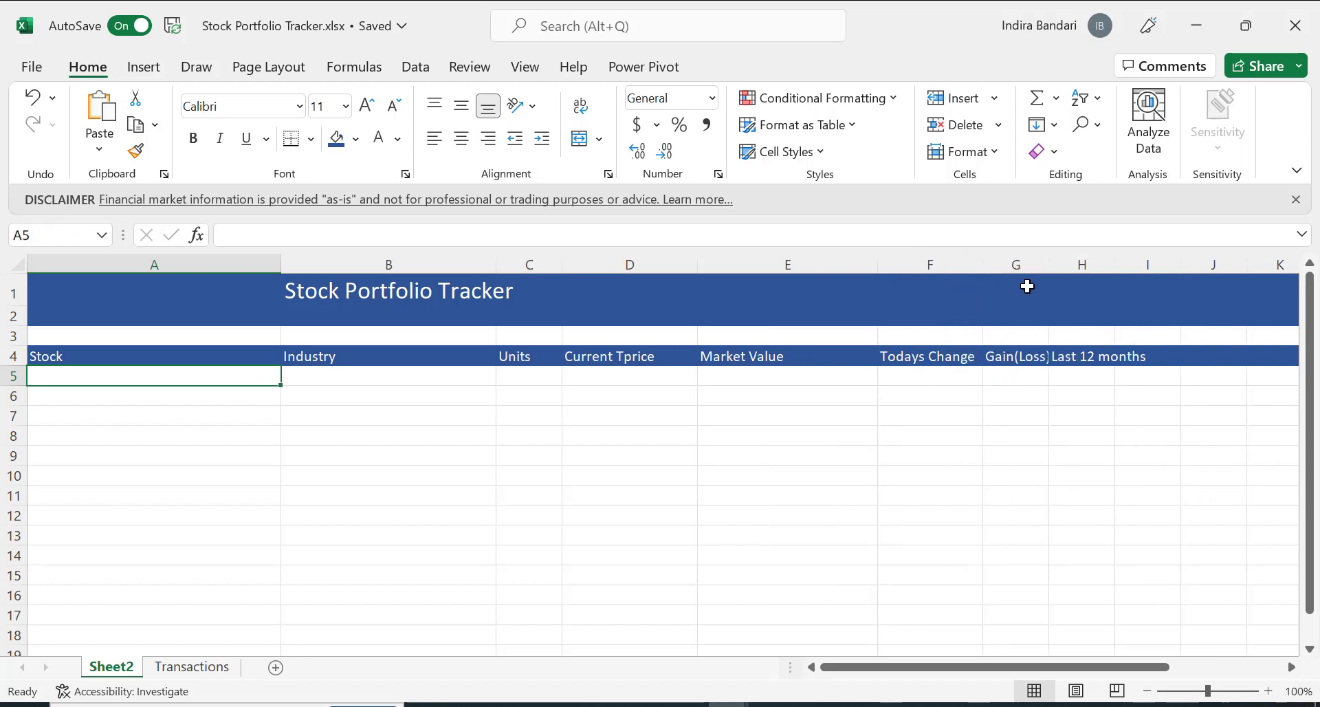
pyautogui.moveTo(1049, 267); pyautogui.dragTo(1102, 280)
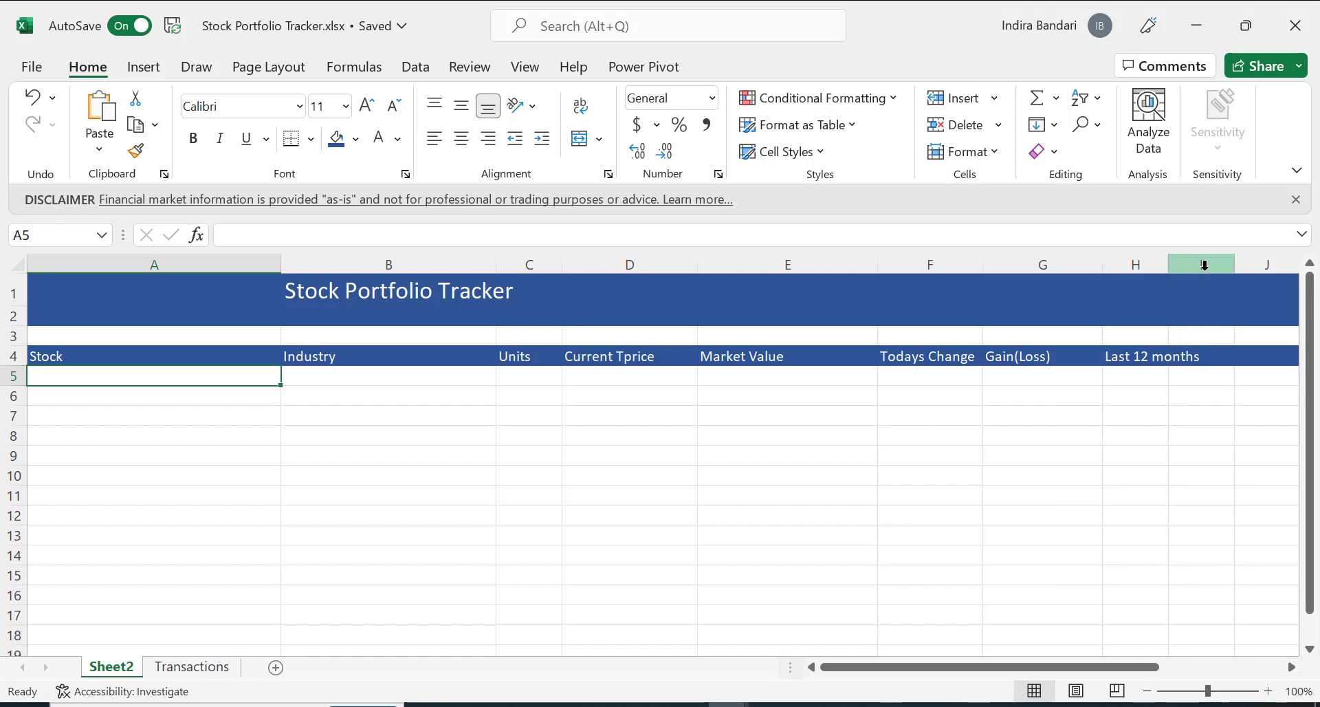
pyautogui.moveTo(1169, 262); pyautogui.dragTo(1257, 285)
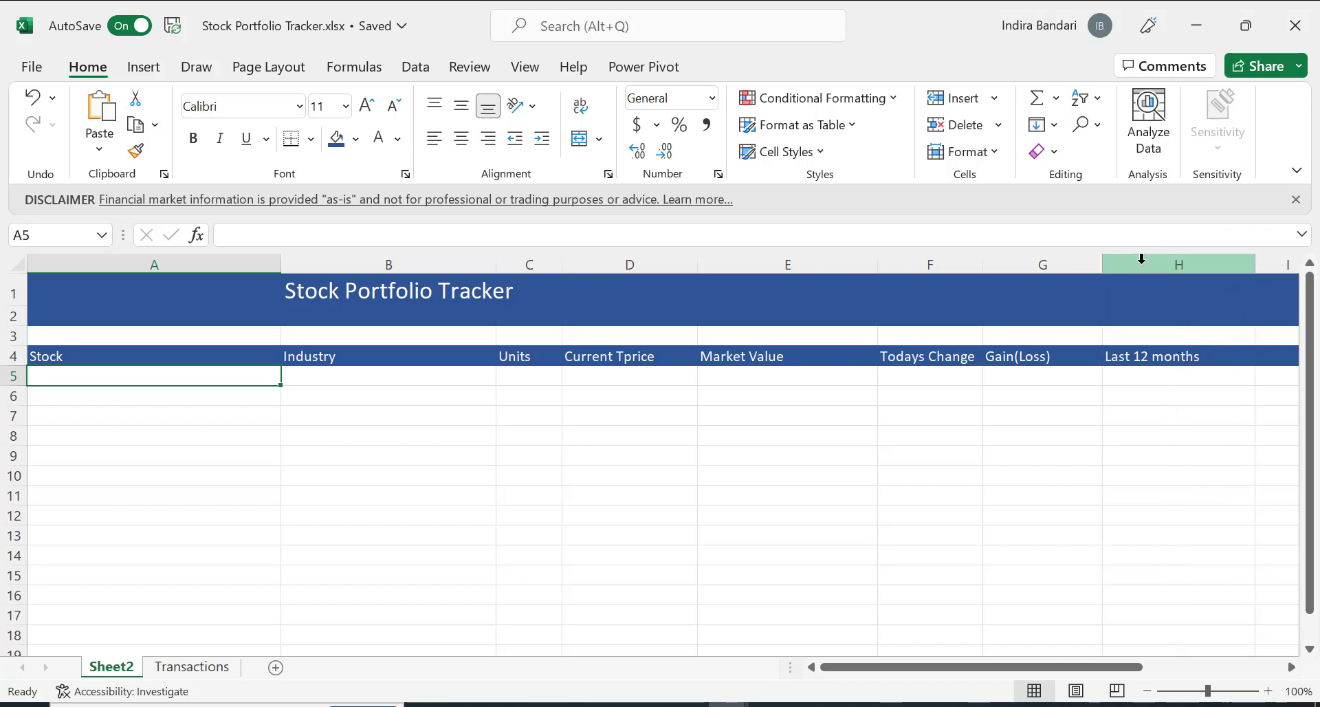
pyautogui.click(1194, 358)
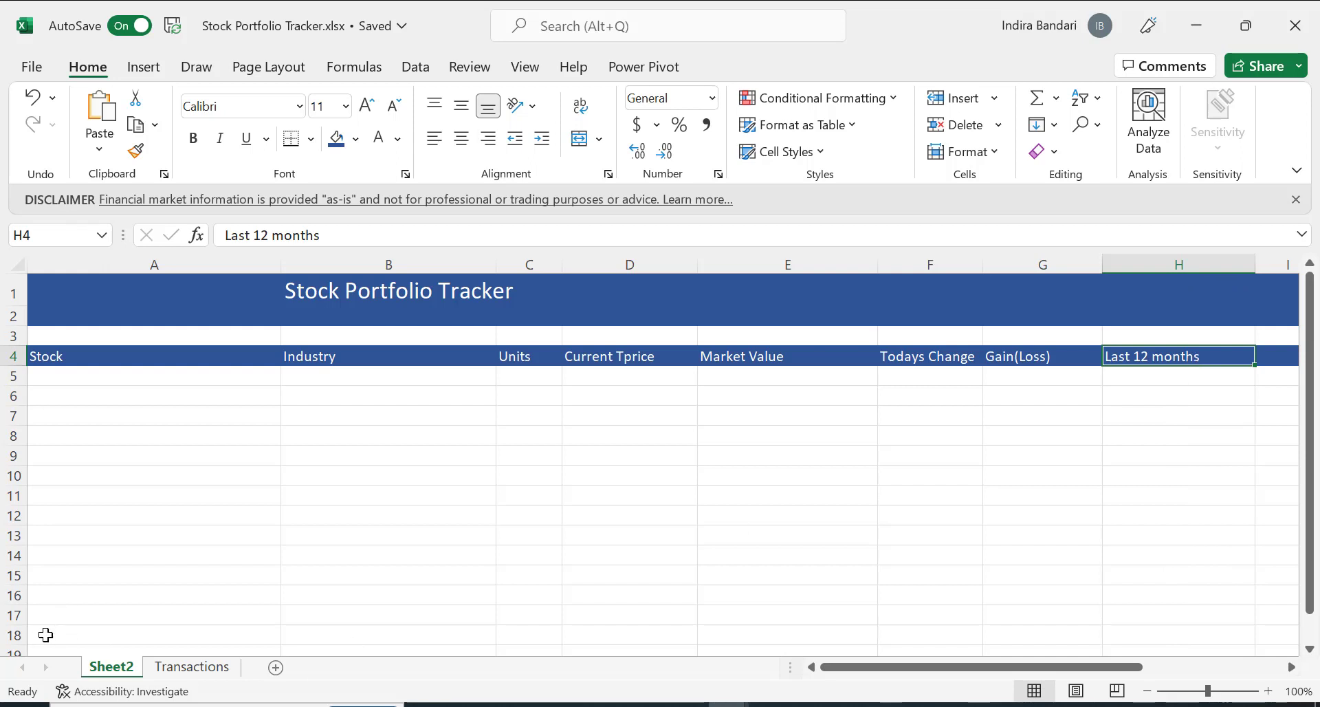
# Fill the range A16:M16 with the same dark blue as the header row to close off the tracker area.
pyautogui.moveTo(45, 634); pyautogui.dragTo(884, 618)
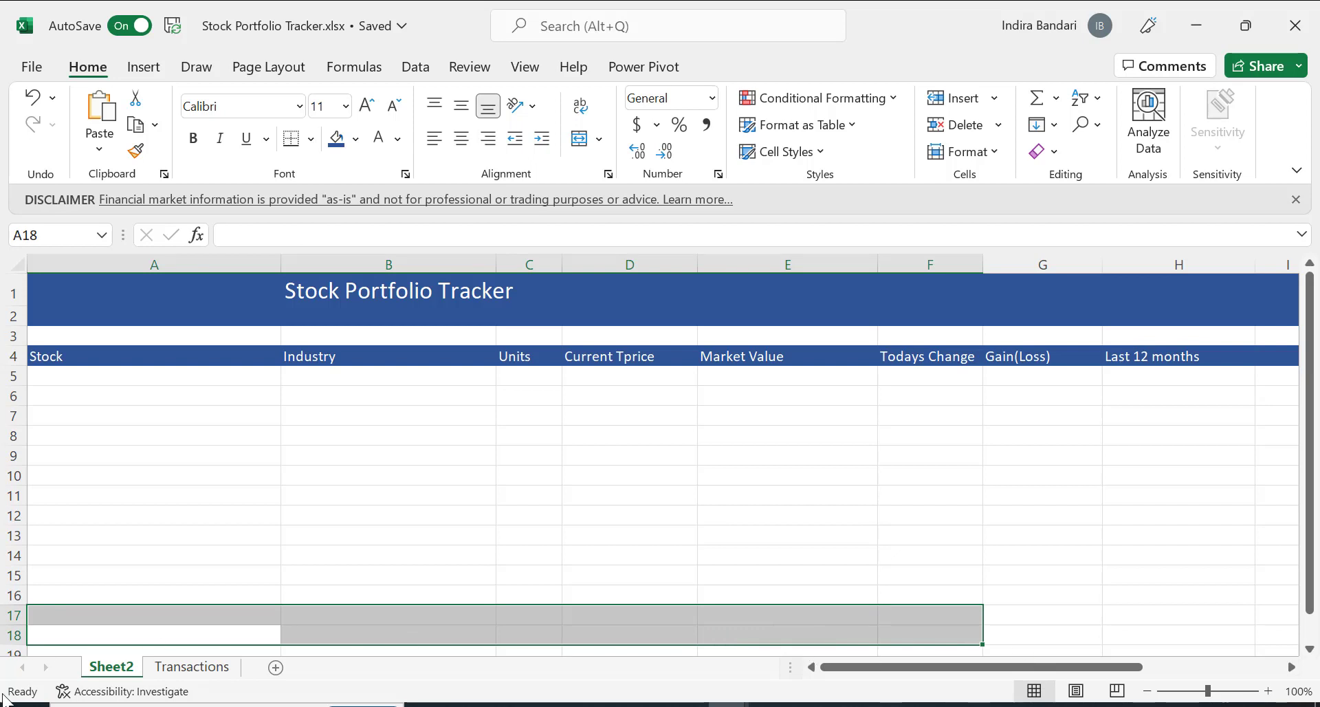
pyautogui.click(39, 626)
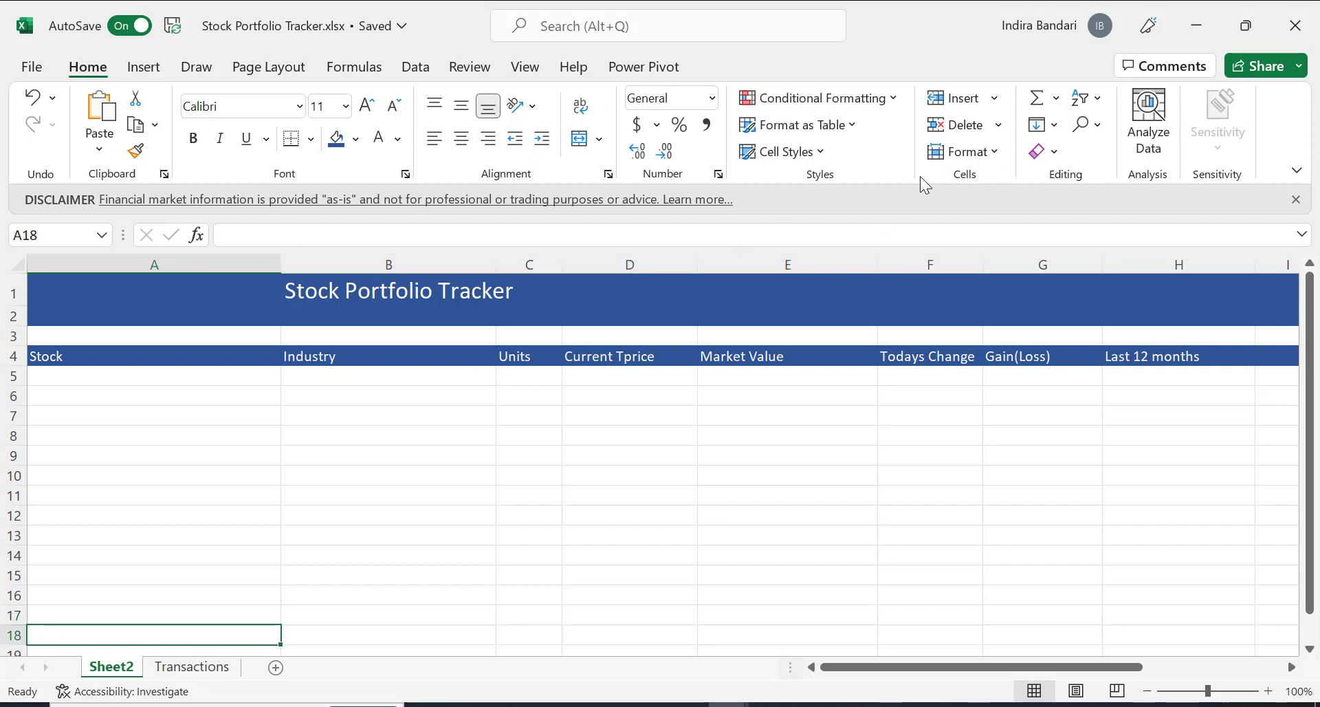
pyautogui.click(44, 599)
pyautogui.click(54, 596)
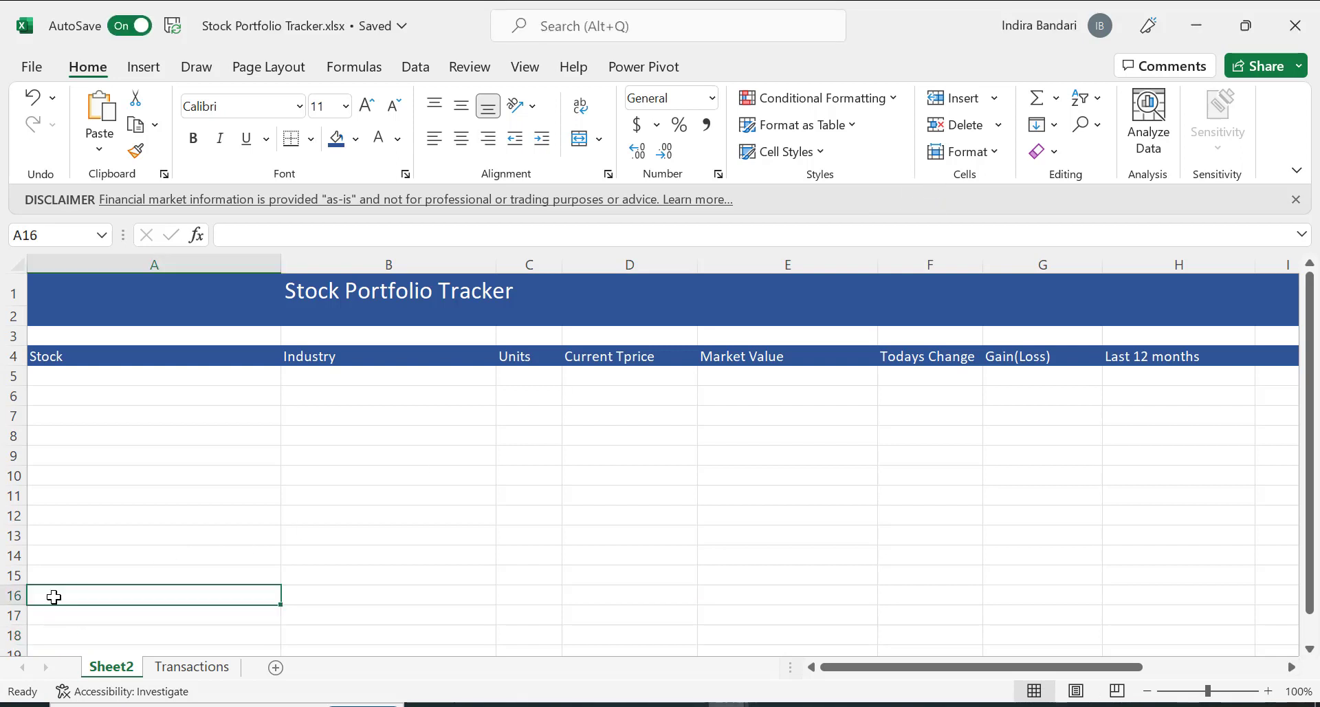
pyautogui.hotkey('shift', 'Right')
pyautogui.hotkey('shift', 'Right')
pyautogui.hotkey('shift', 'Right')
pyautogui.hotkey('shift', 'Right')
pyautogui.hotkey('shift', 'Right')
pyautogui.hotkey('shift', 'Right')
pyautogui.hotkey('shift', 'Right')
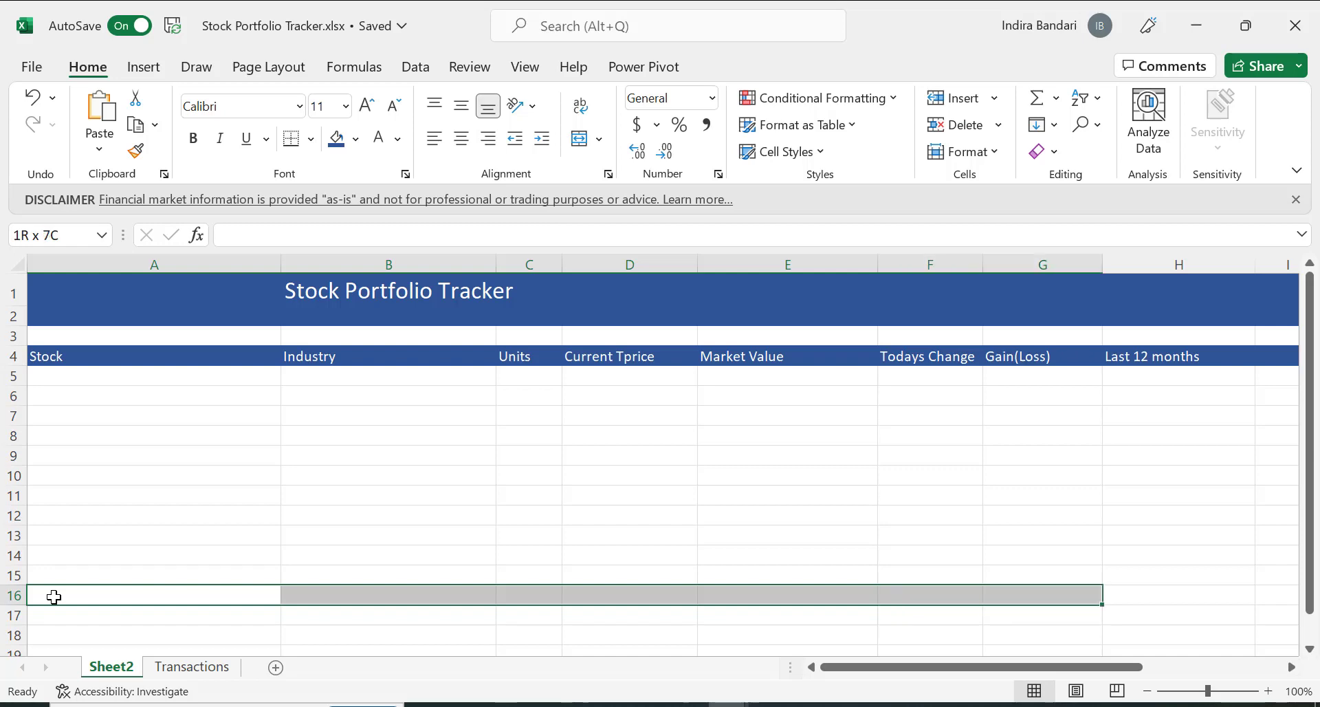
pyautogui.hotkey('shift', 'Right')
pyautogui.hotkey('shift', 'Right')
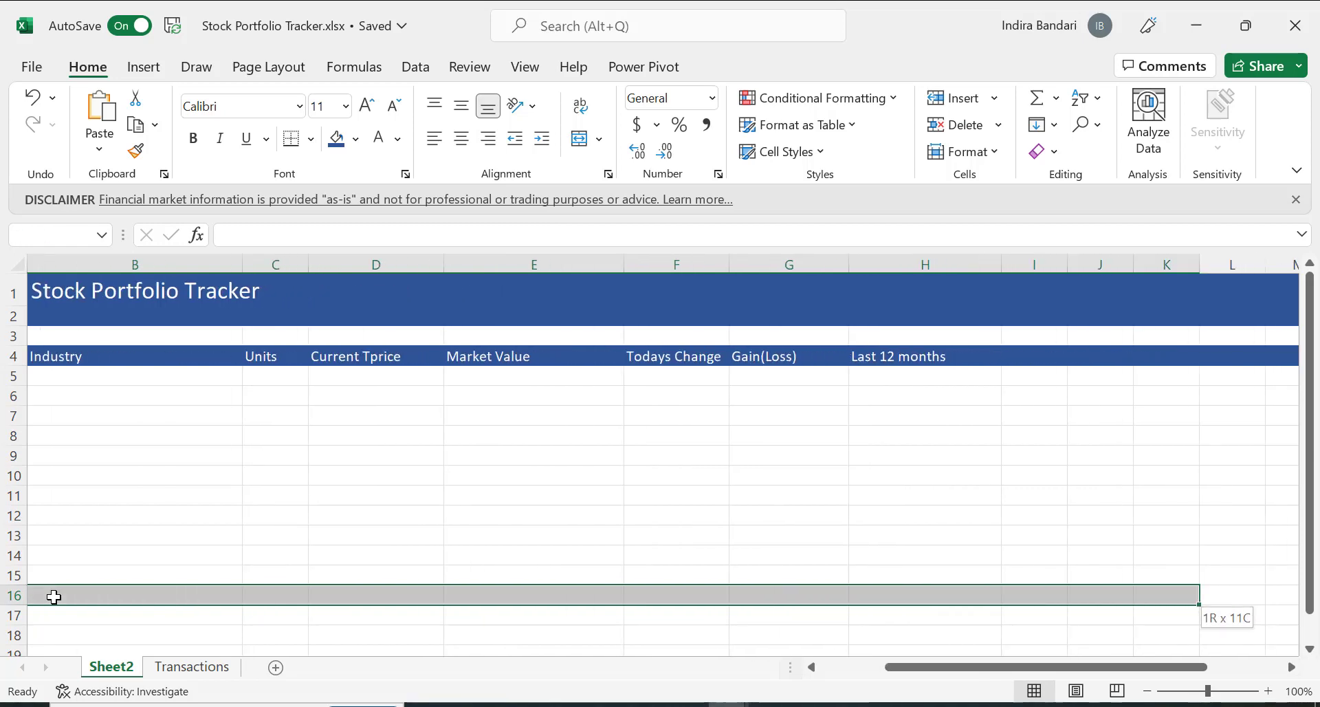
pyautogui.hotkey('shift', 'Right')
pyautogui.hotkey('shift', 'Right')
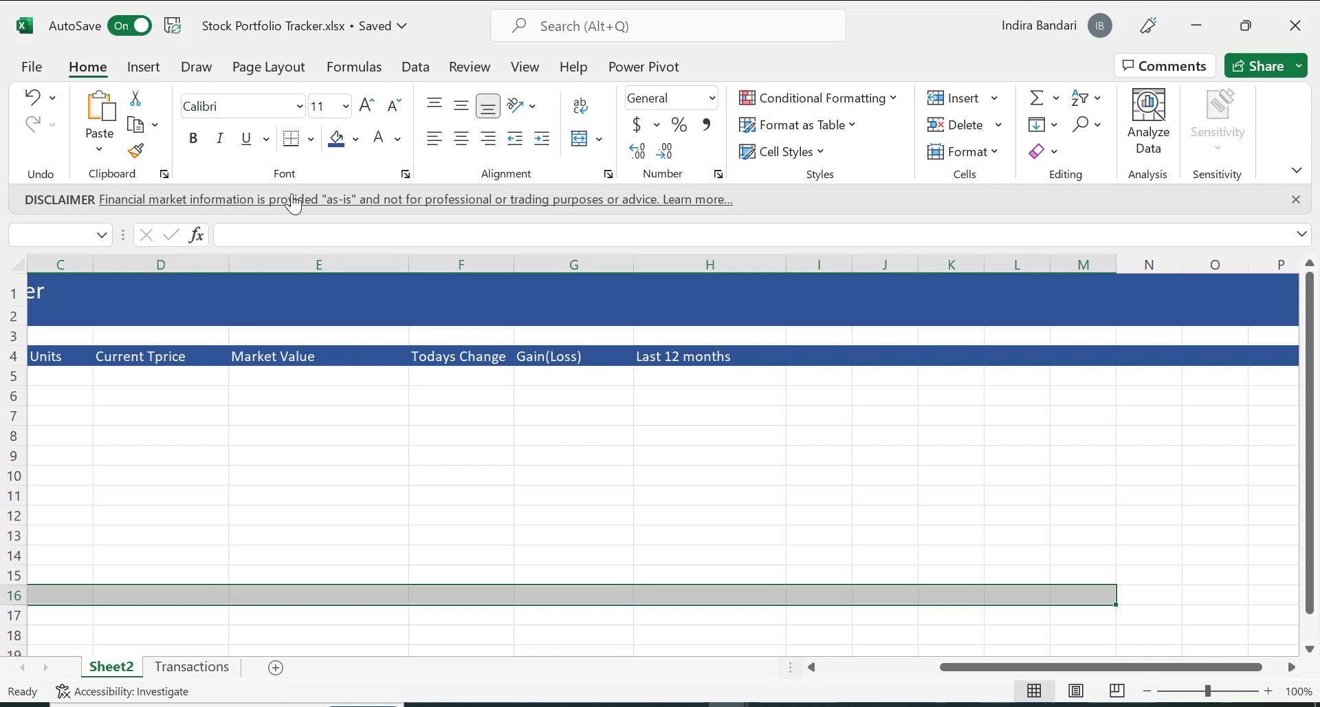
pyautogui.click(337, 139)
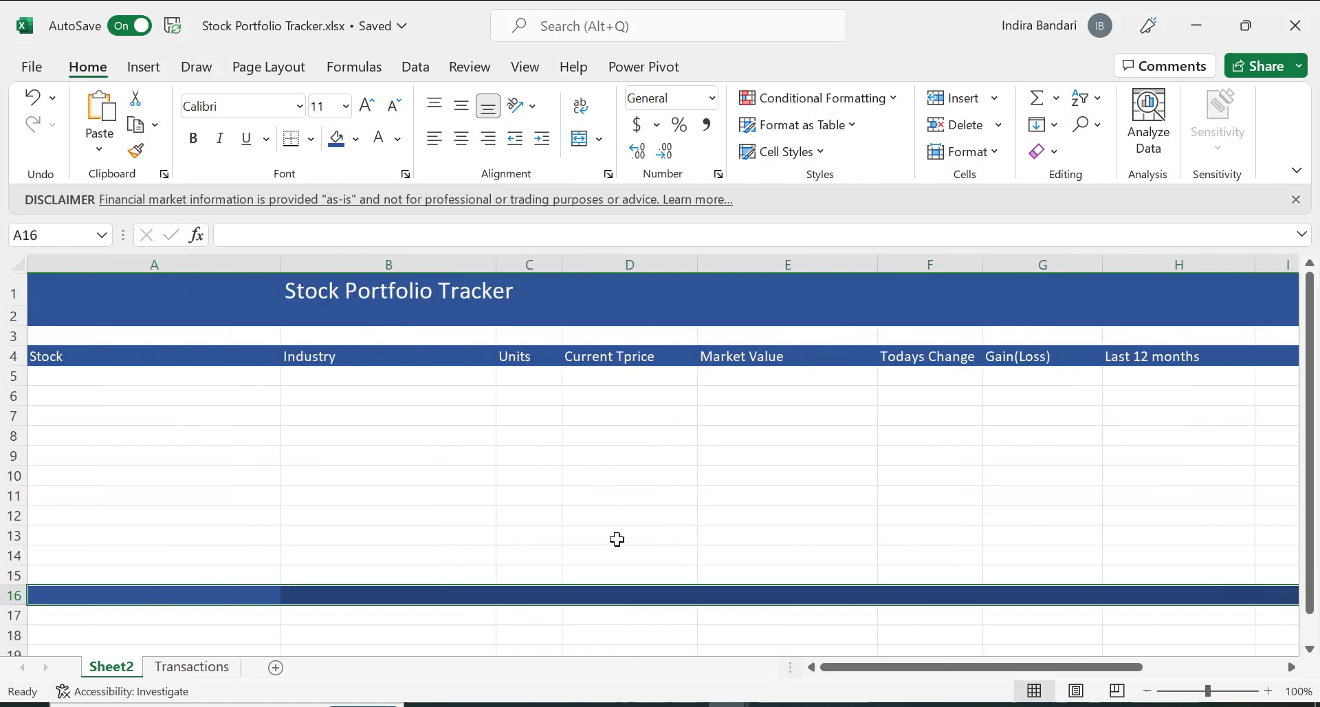
pyautogui.click(89, 625)
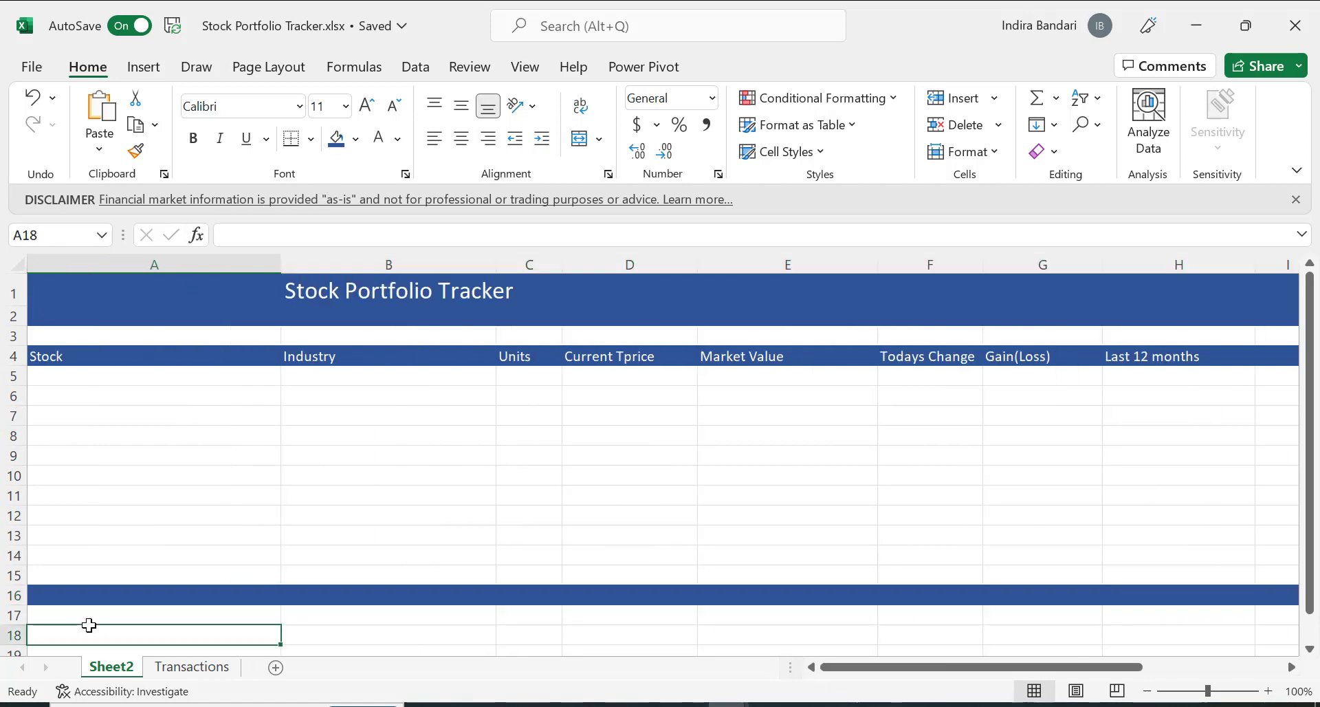
# Examine the Company column on the Transactions sheet for companies that occur in more than one transaction.
pyautogui.click(66, 375)
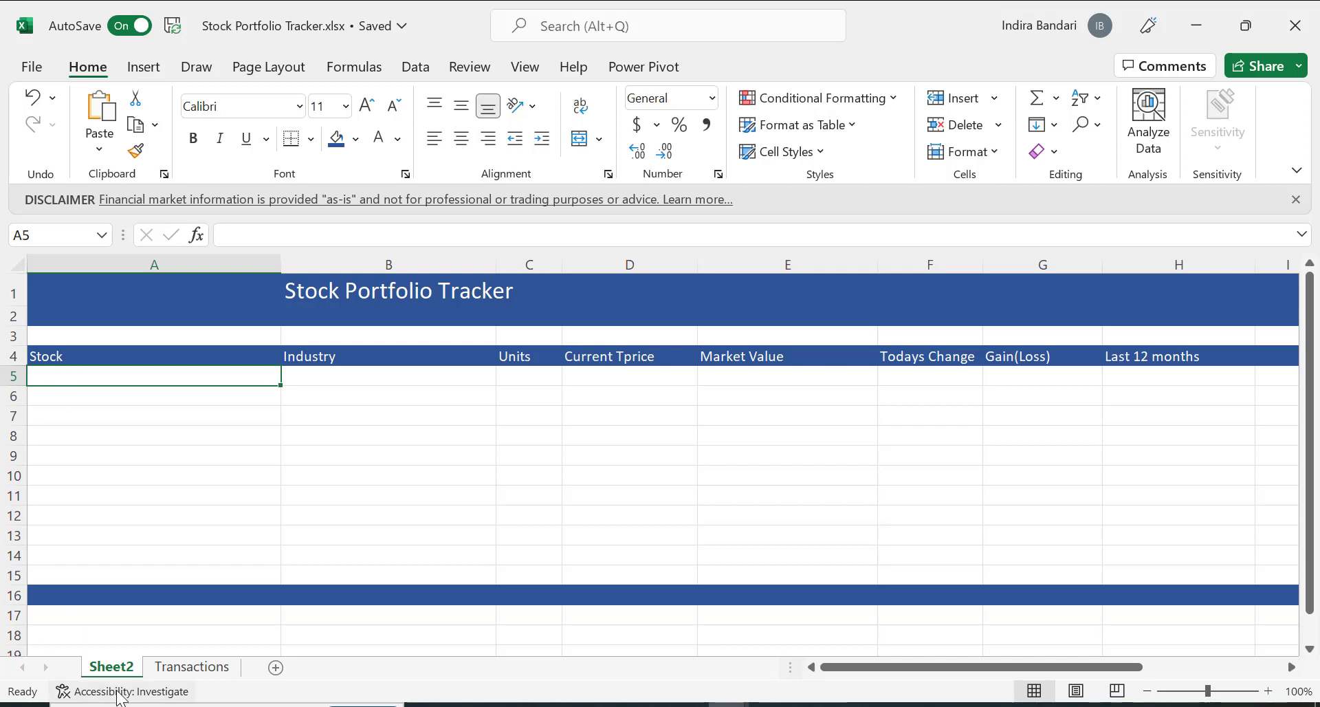
pyautogui.click(195, 667)
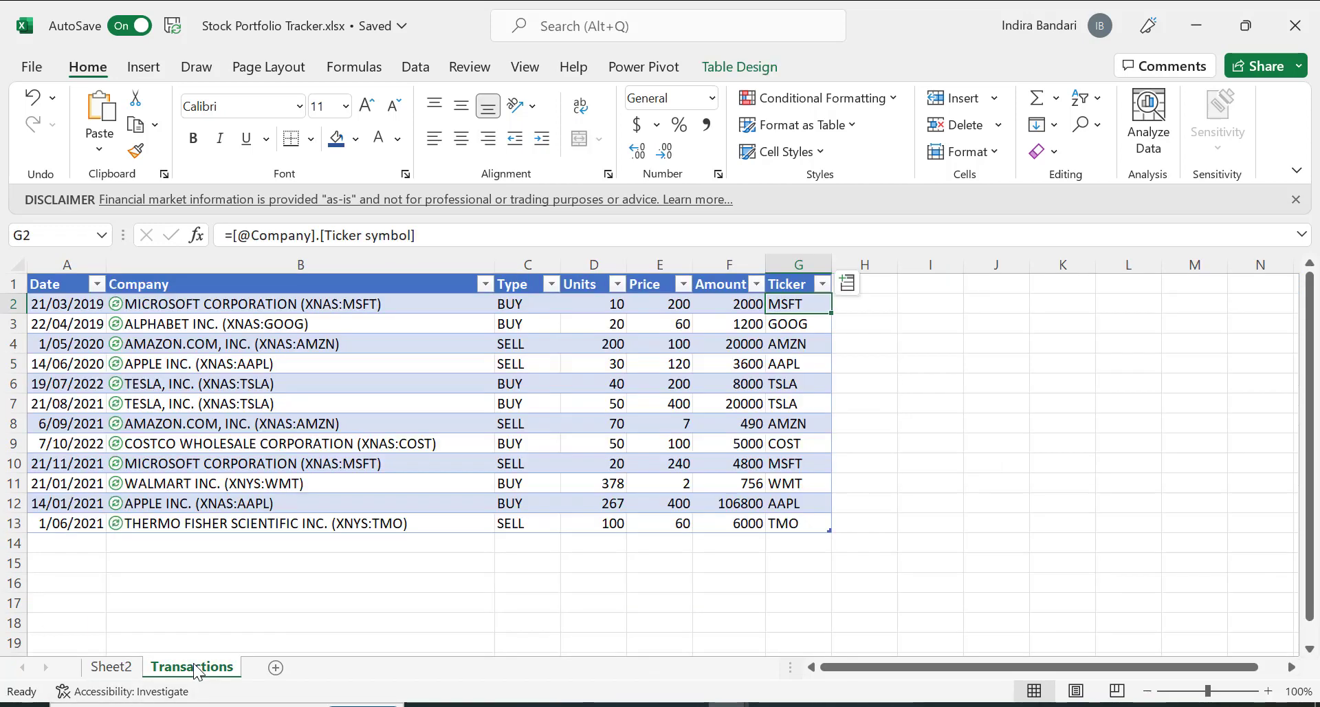
pyautogui.click(108, 669)
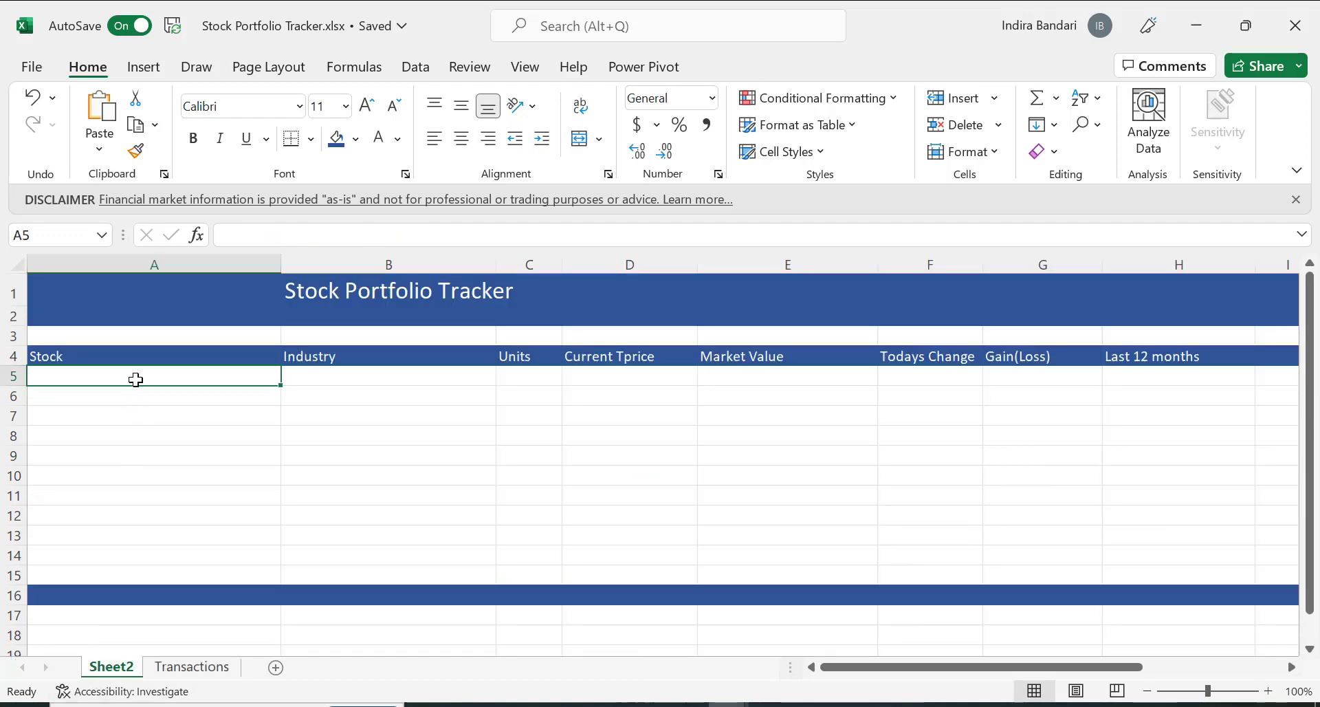
pyautogui.click(187, 665)
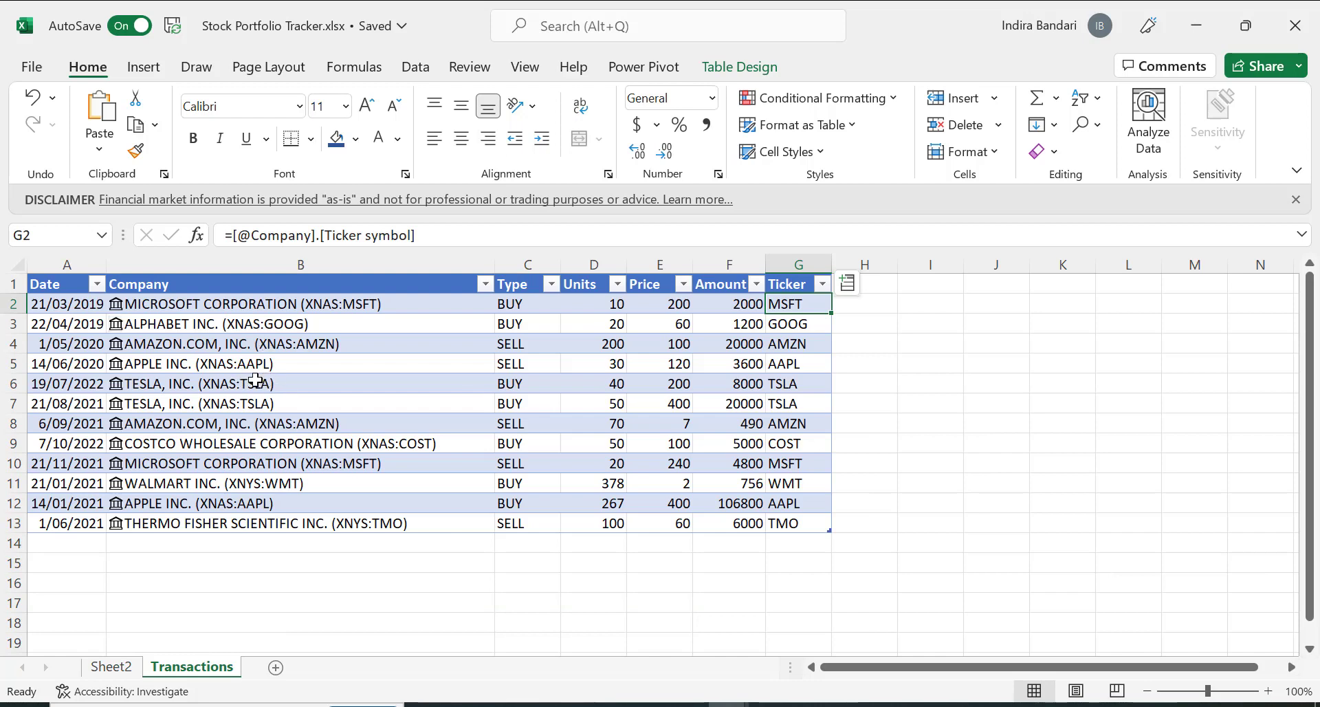
pyautogui.moveTo(255, 380); pyautogui.dragTo(251, 400)
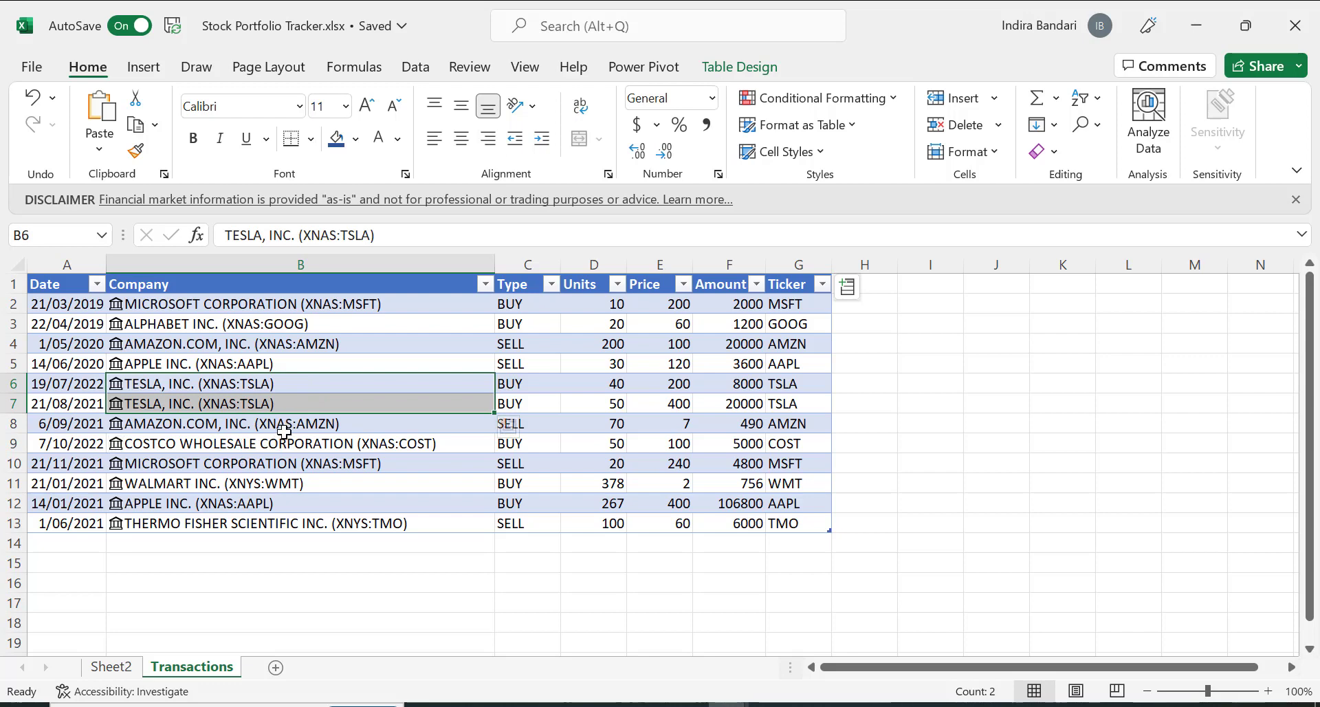
pyautogui.moveTo(259, 450); pyautogui.dragTo(243, 403)
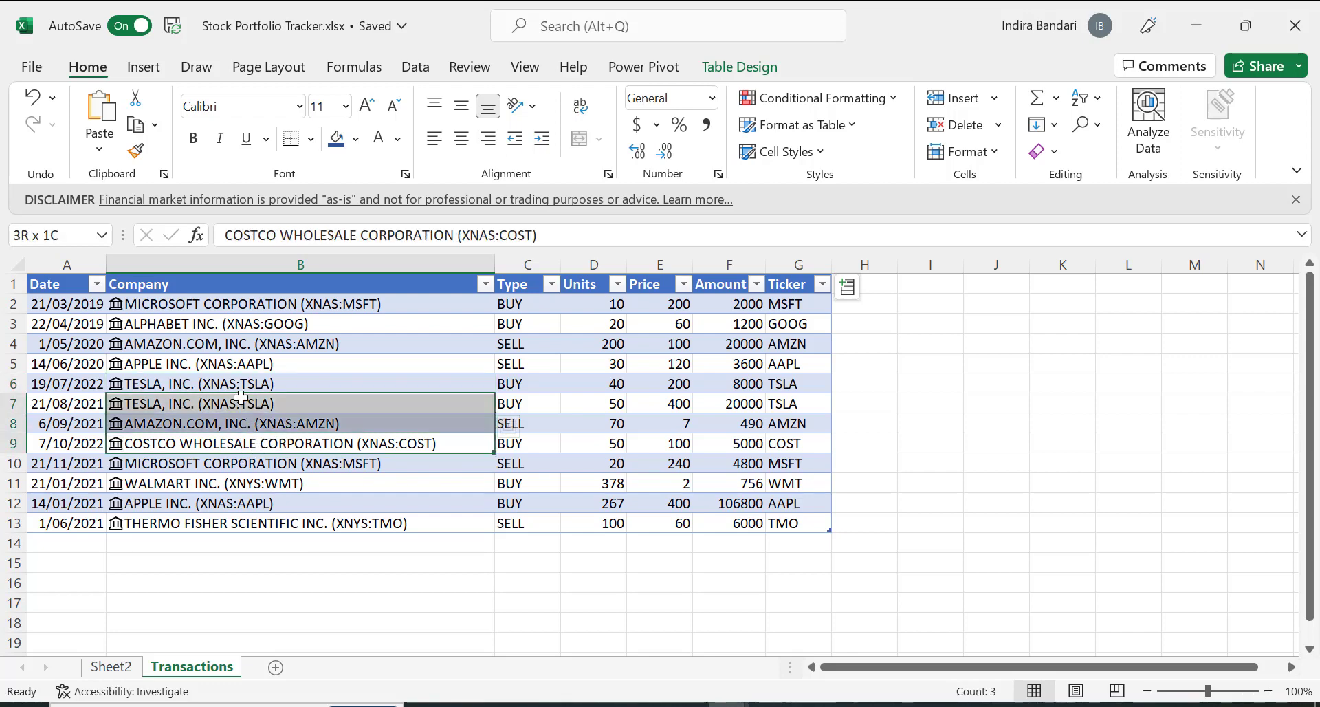
pyautogui.click(256, 467)
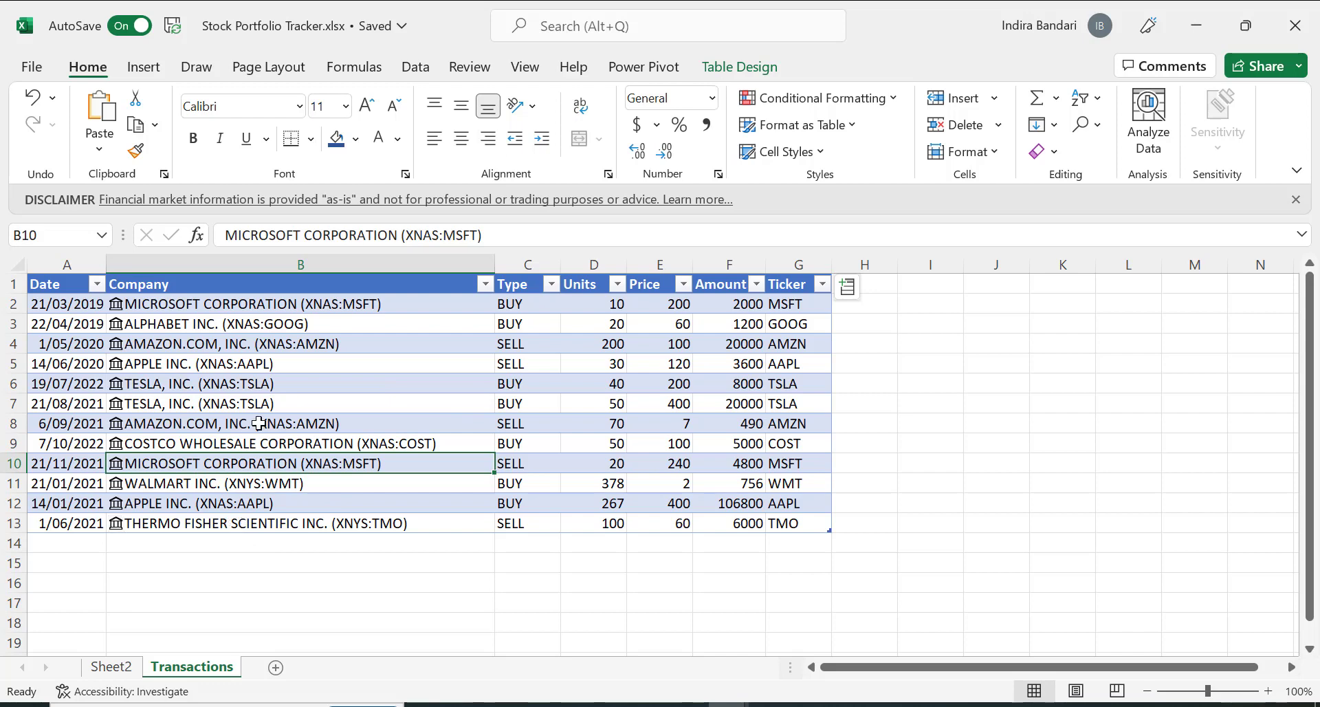
pyautogui.click(196, 343)
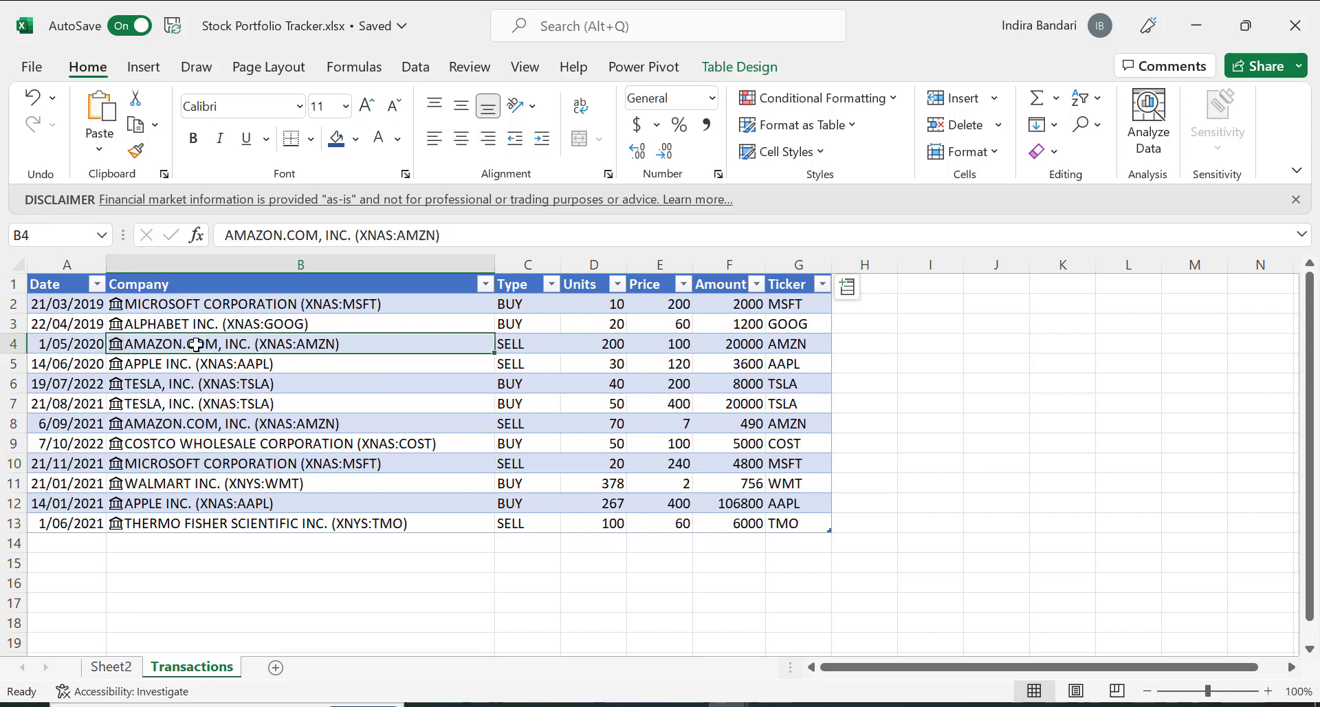
pyautogui.click(189, 415)
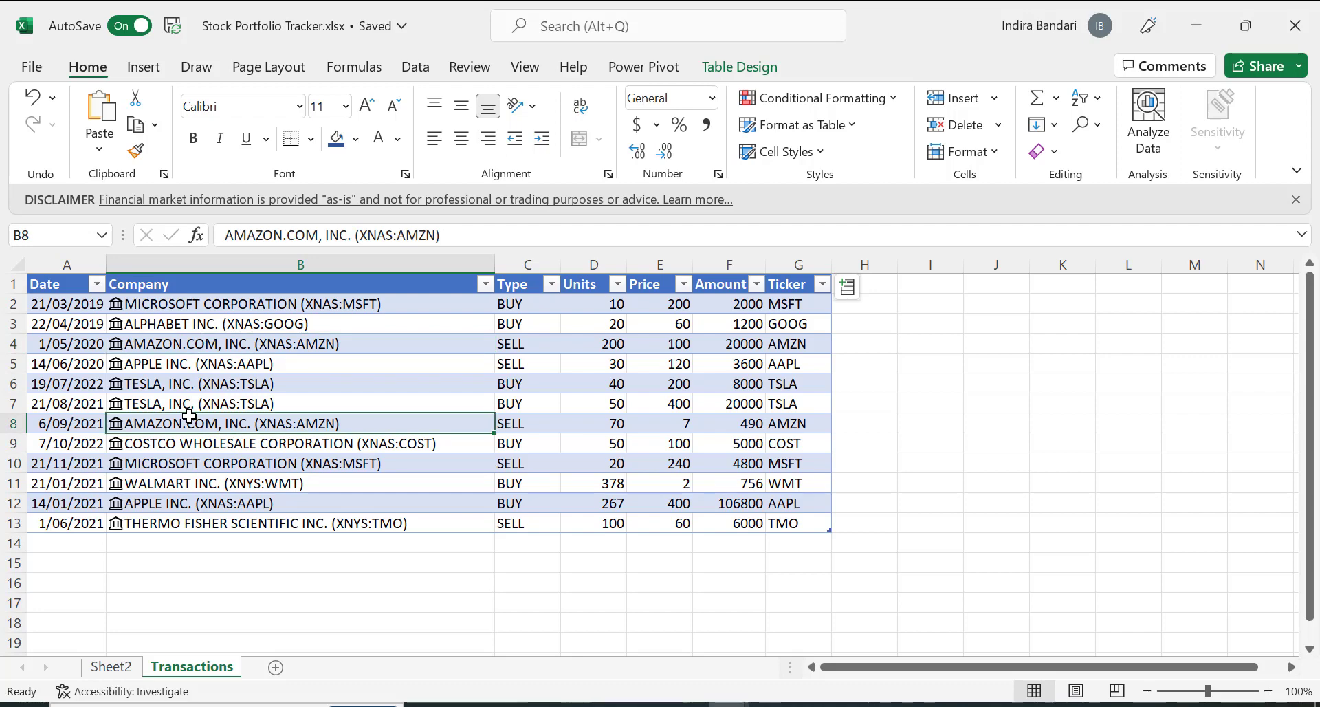
# Begin a formula in A5 of Sheet2, under the Stock header, with the nested functions =SORT(UNIQUE(FILTER(.
pyautogui.click(109, 668)
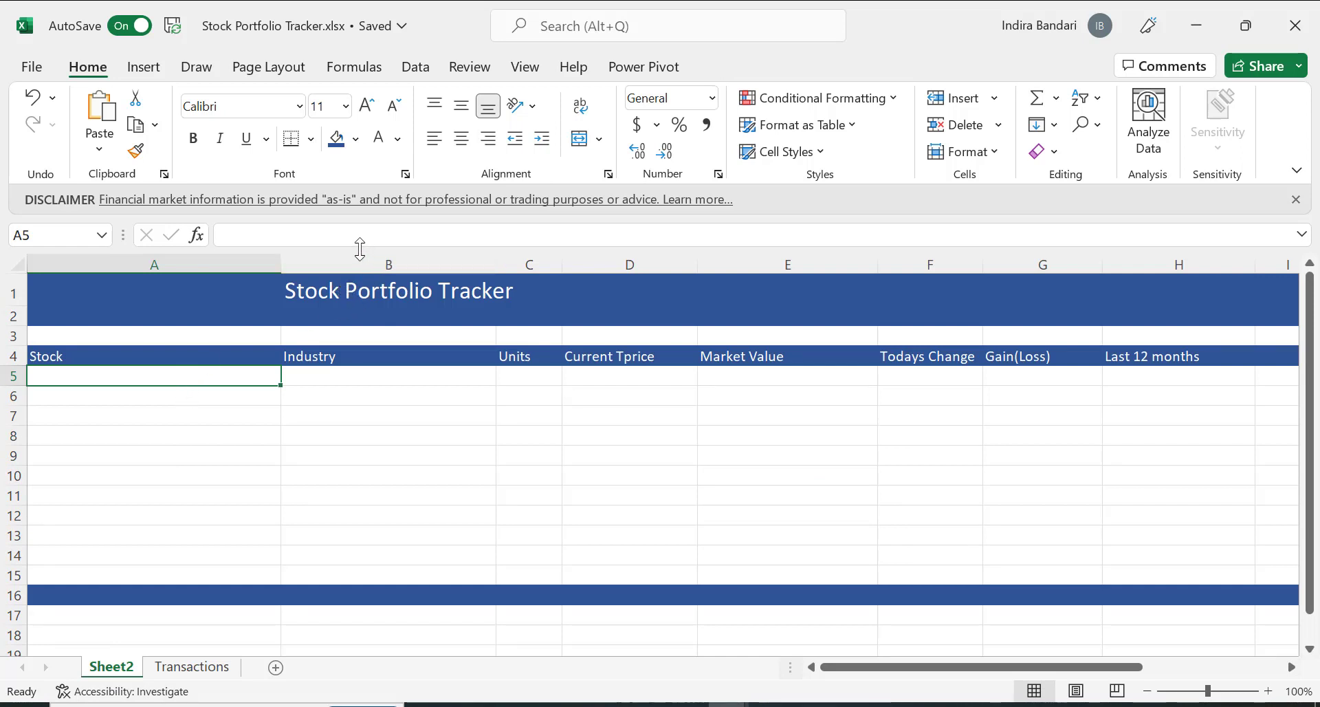
pyautogui.write('=')
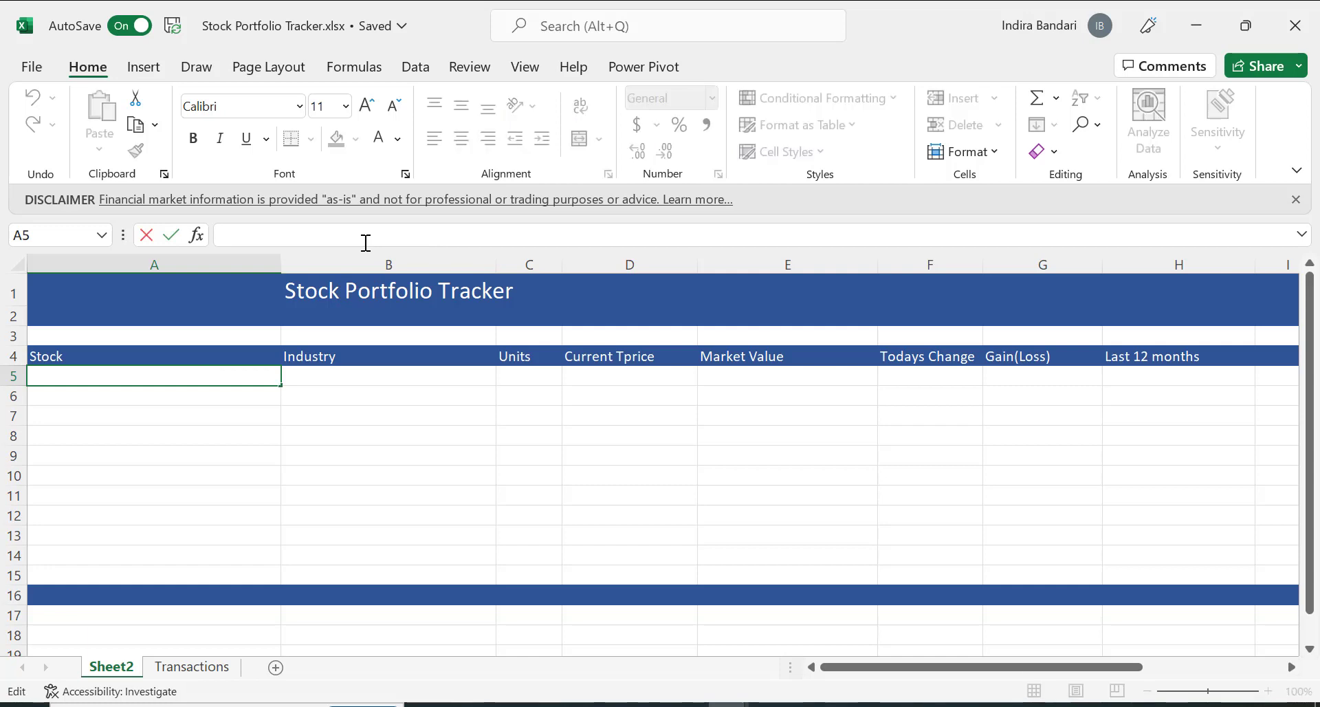
pyautogui.write('SOR')
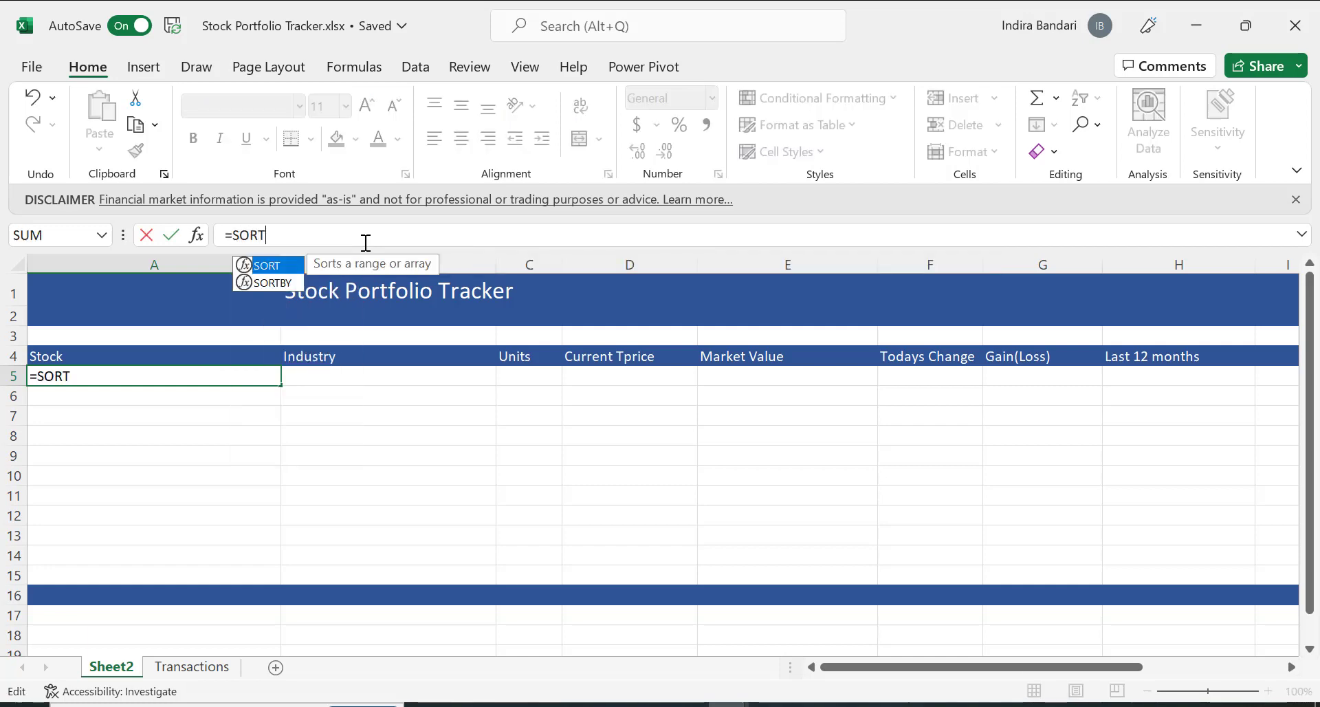
pyautogui.write('T(')
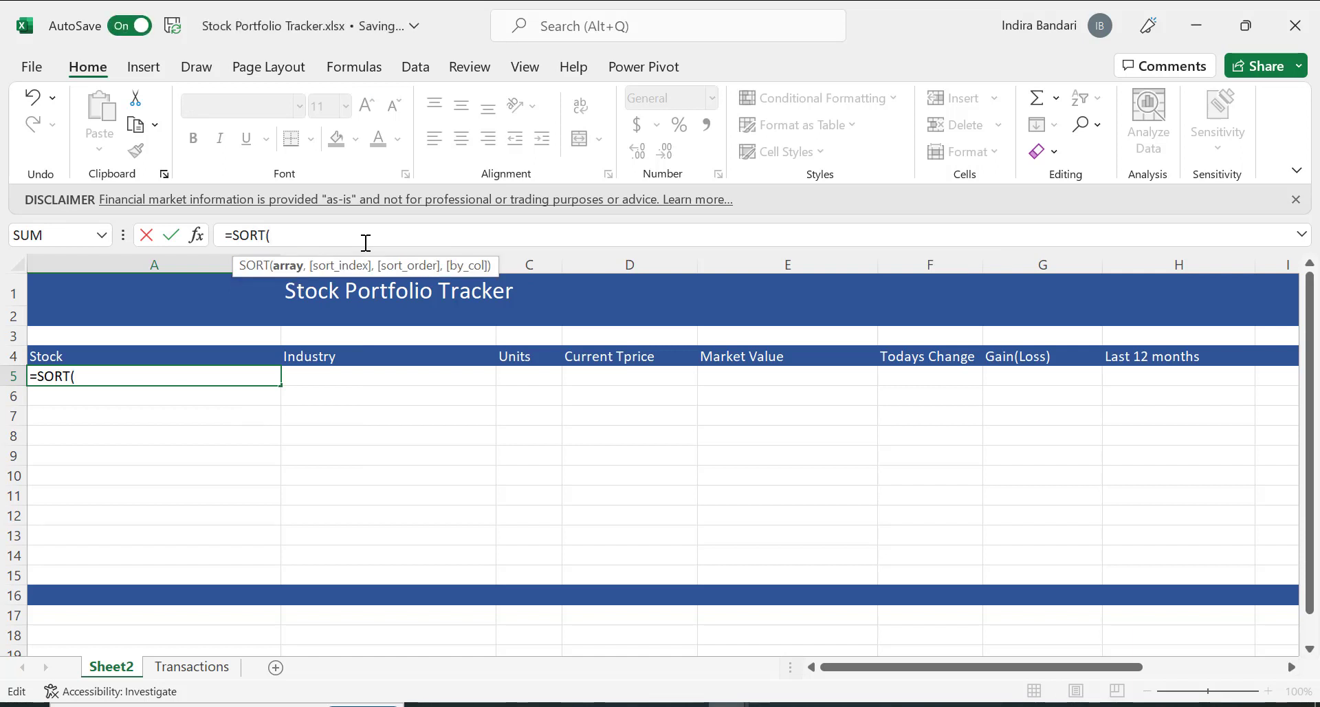
pyautogui.write('U')
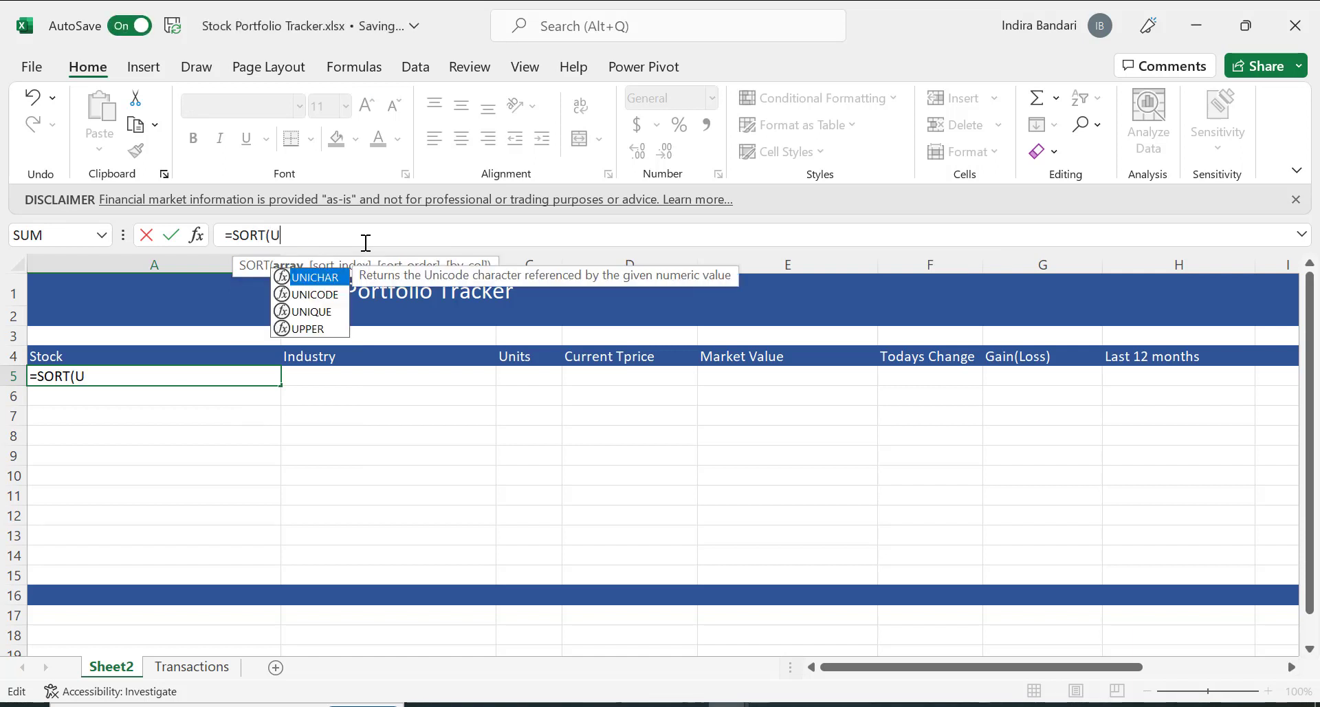
pyautogui.write('NIQUE')
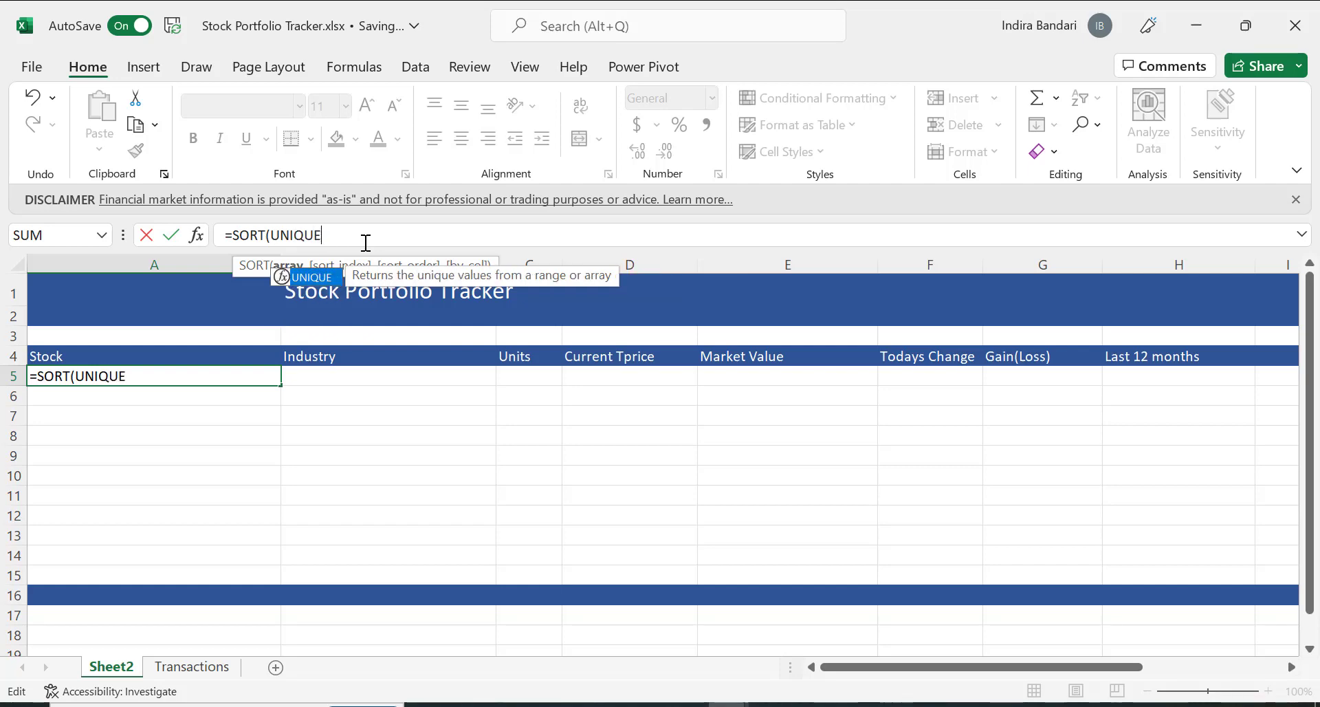
pyautogui.write('(')
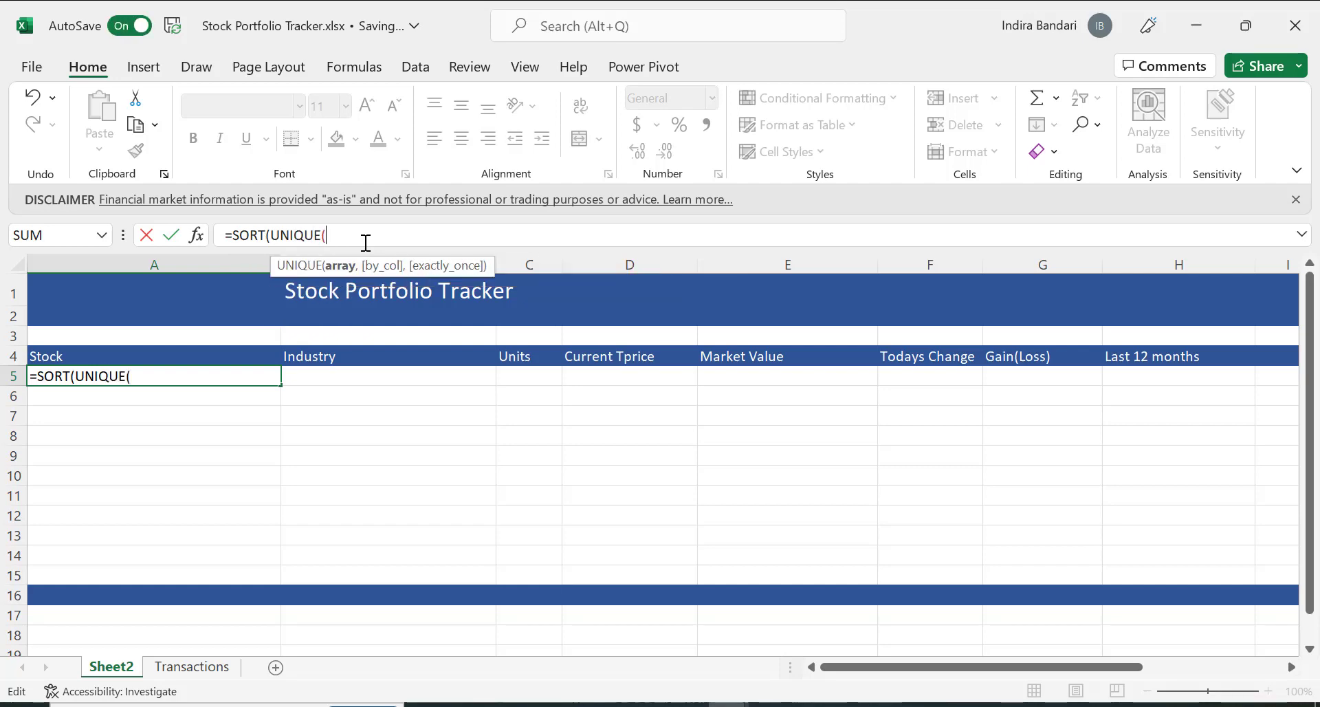
pyautogui.write('FILTER')
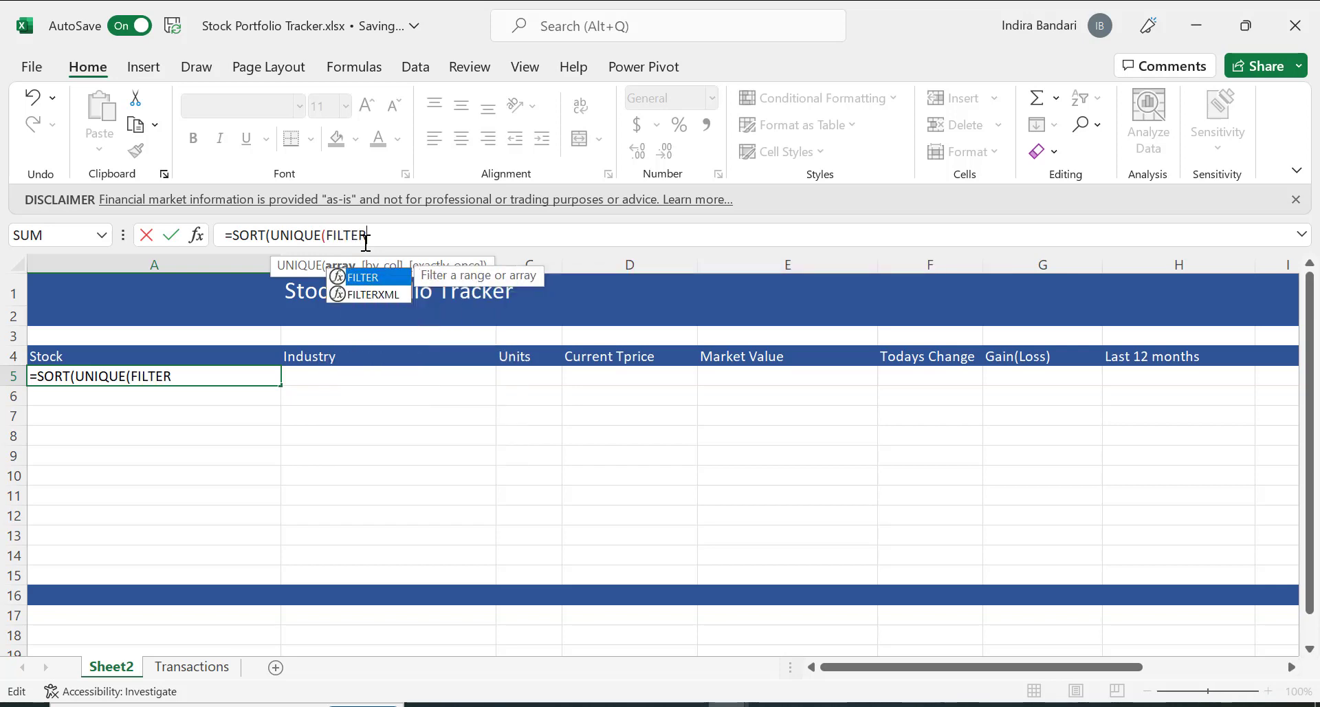
pyautogui.write('(')
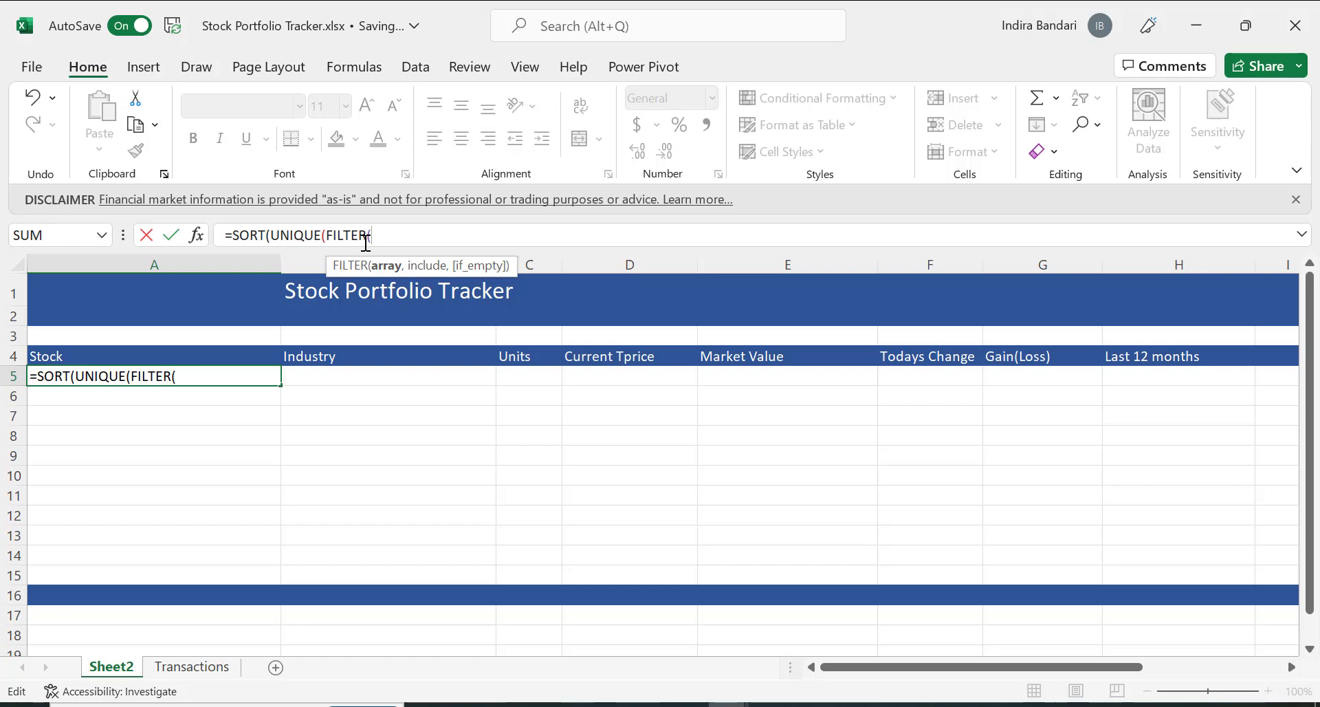
pyautogui.write('Tr')
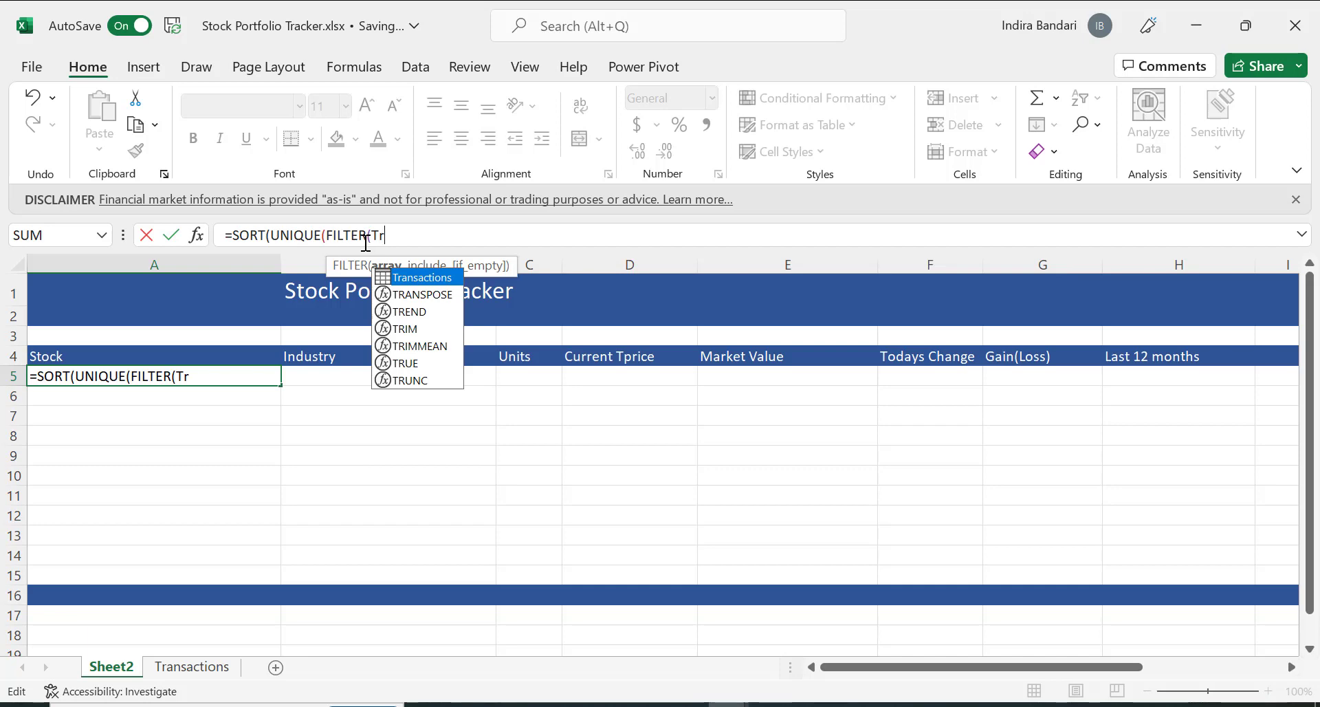
pyautogui.doubleClick(426, 277)
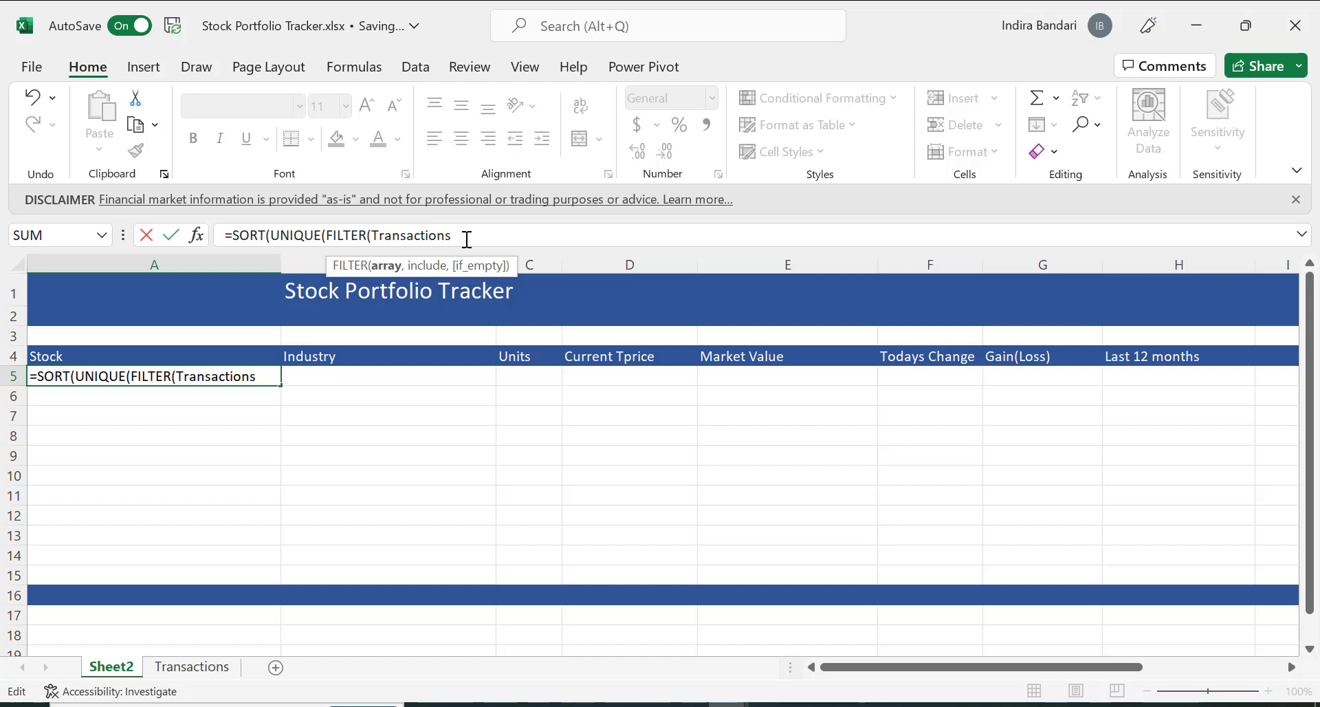
pyautogui.hotkey('ctrl', 'BackSpace')
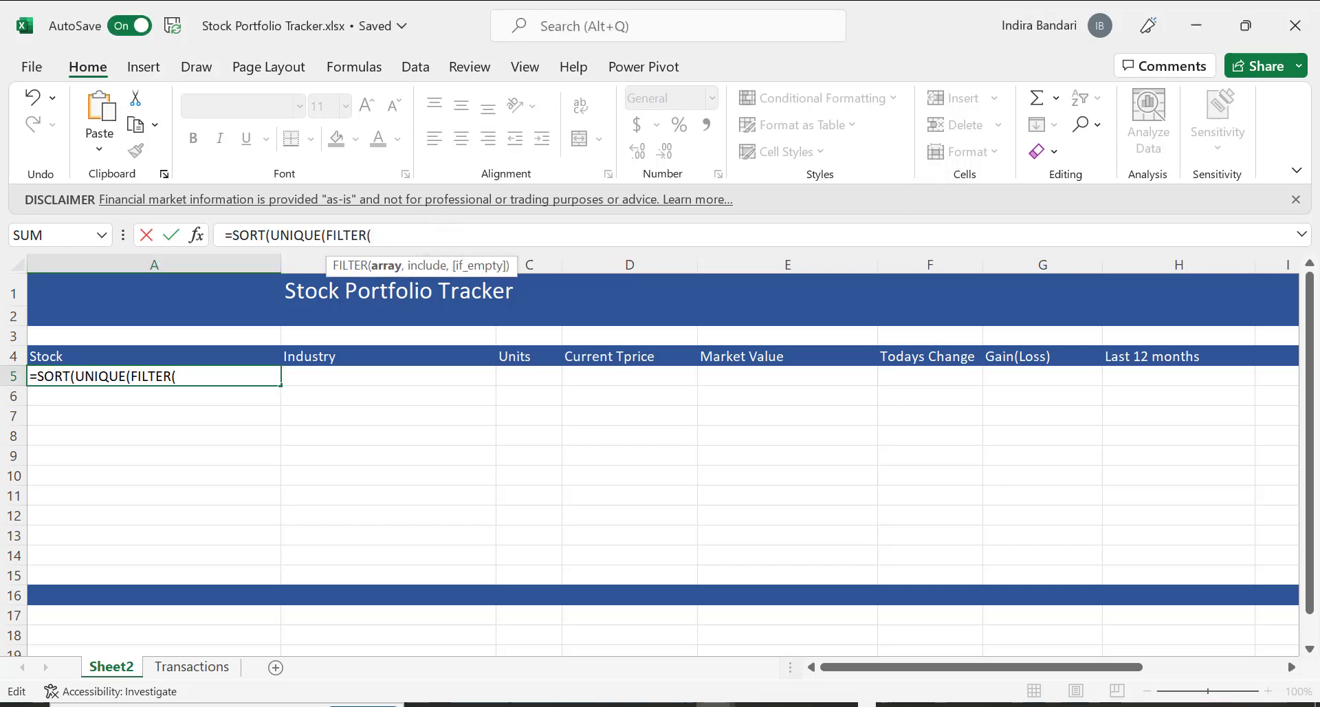
# Enter the Transactions table as the source of FILTER's array argument.
pyautogui.write('Tra')
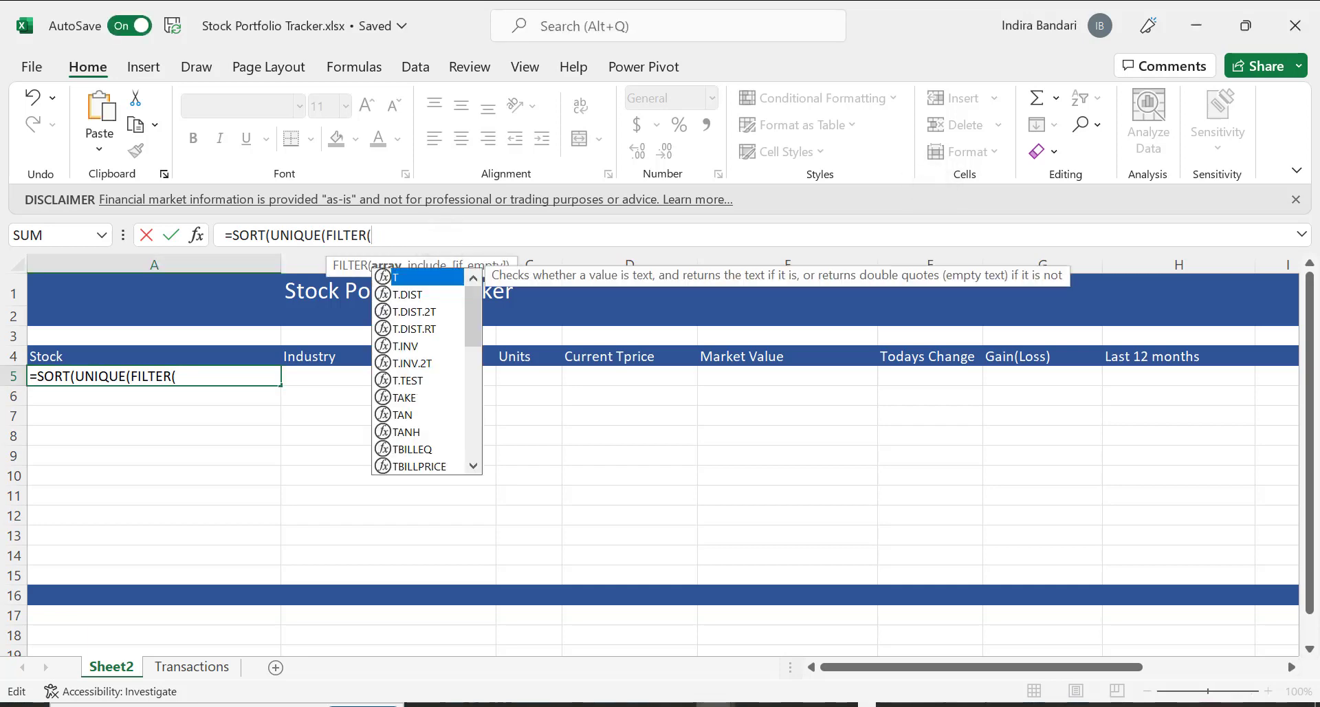
pyautogui.write('nsactions')
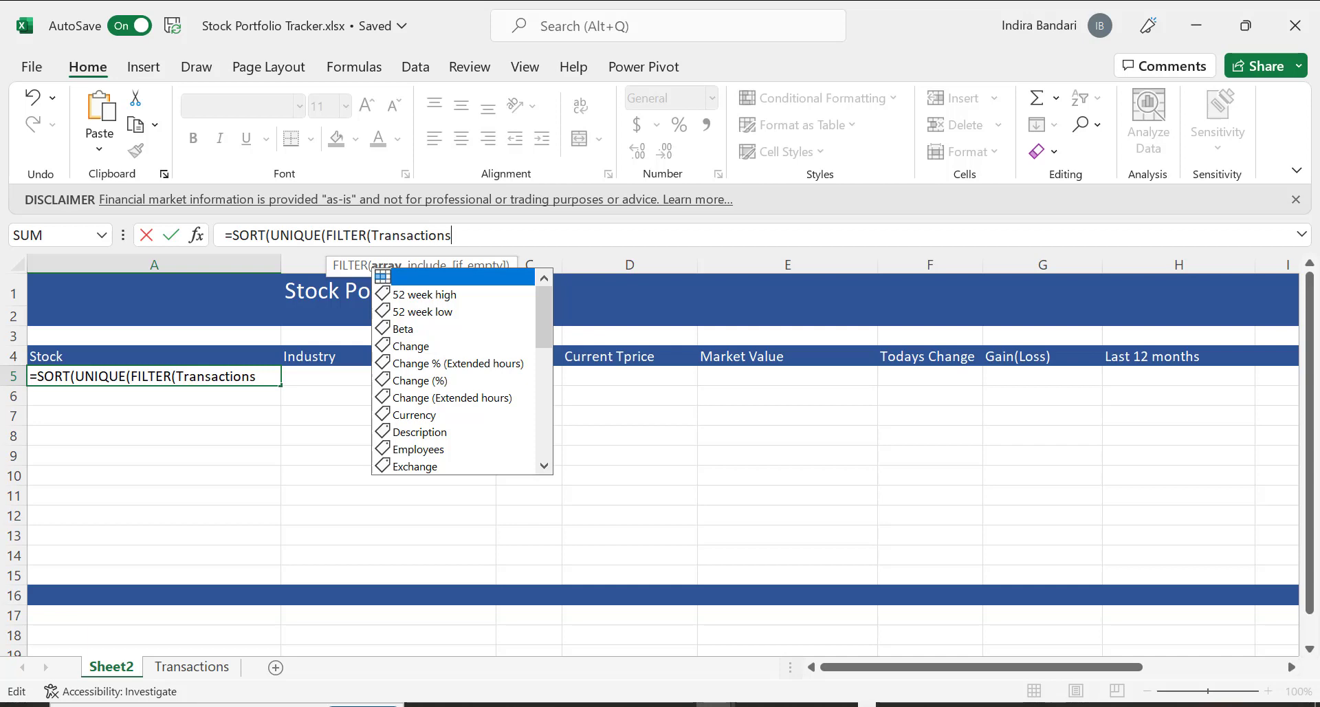
pyautogui.write('(')
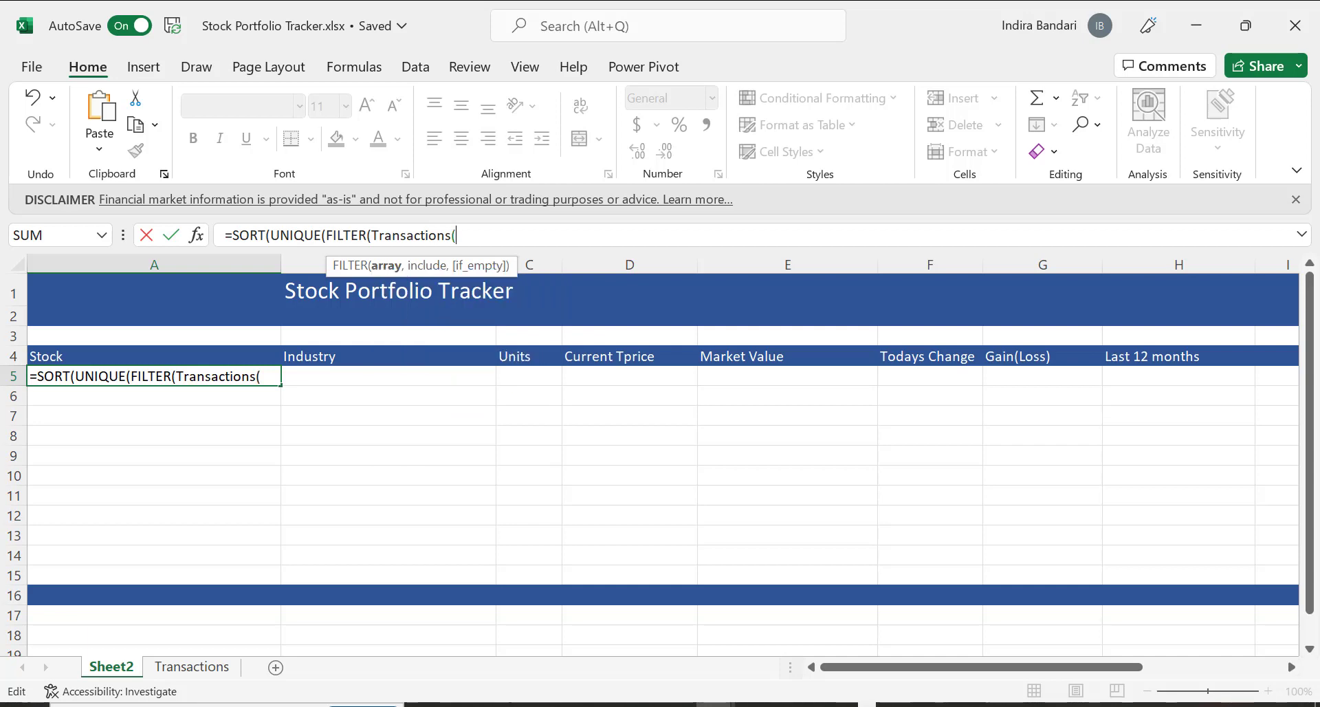
pyautogui.write('Company')
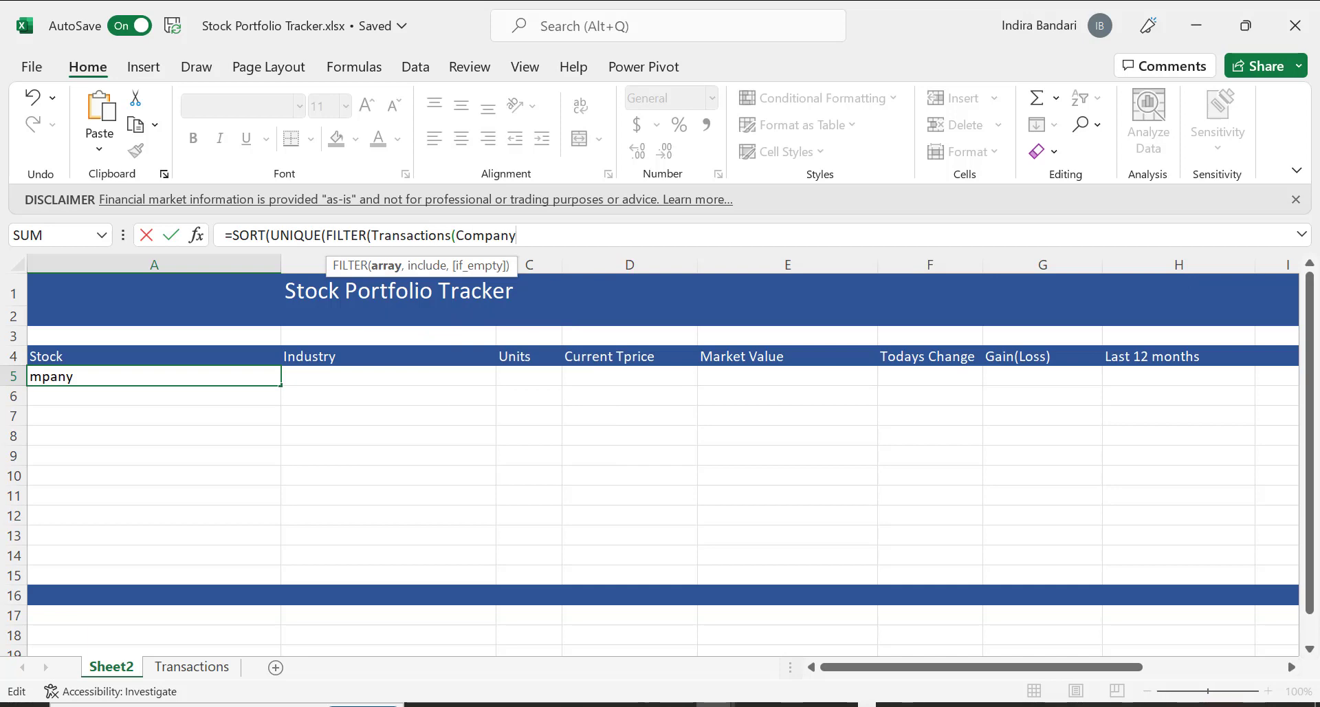
pyautogui.press('BackSpace')
pyautogui.press('BackSpace')
pyautogui.press('BackSpace')
pyautogui.press('BackSpace')
pyautogui.press('BackSpace')
pyautogui.press('BackSpace')
pyautogui.press('BackSpace')
pyautogui.press('BackSpace')
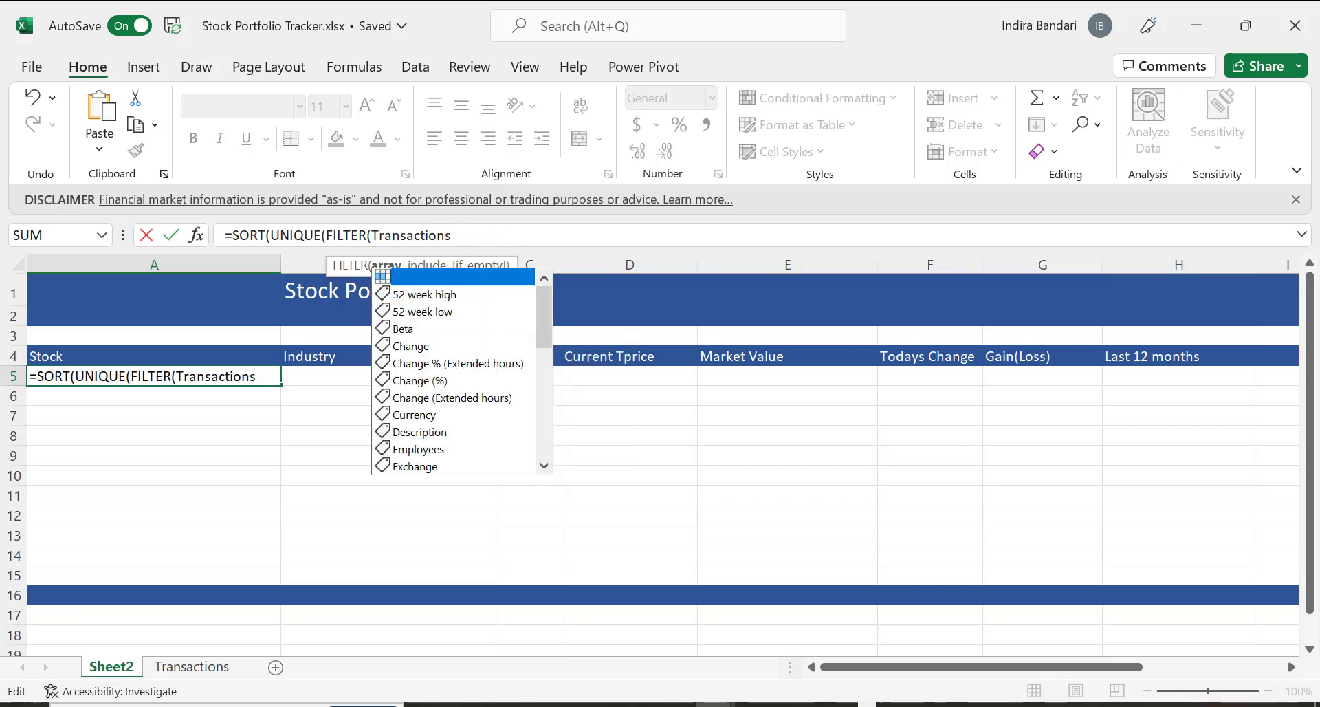
# Restrict FILTER's array to the Company column as Transactions[Company] and move on to the include argument.
pyautogui.write('[]')
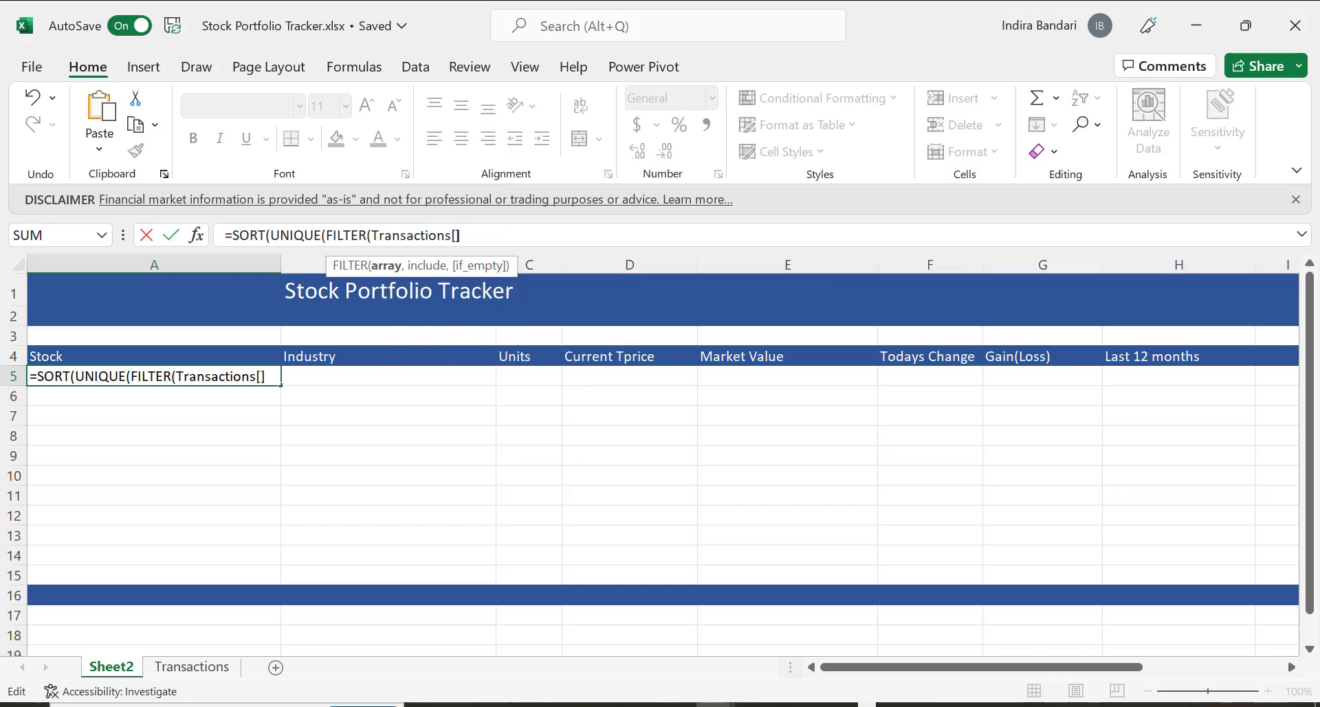
pyautogui.write('Company')
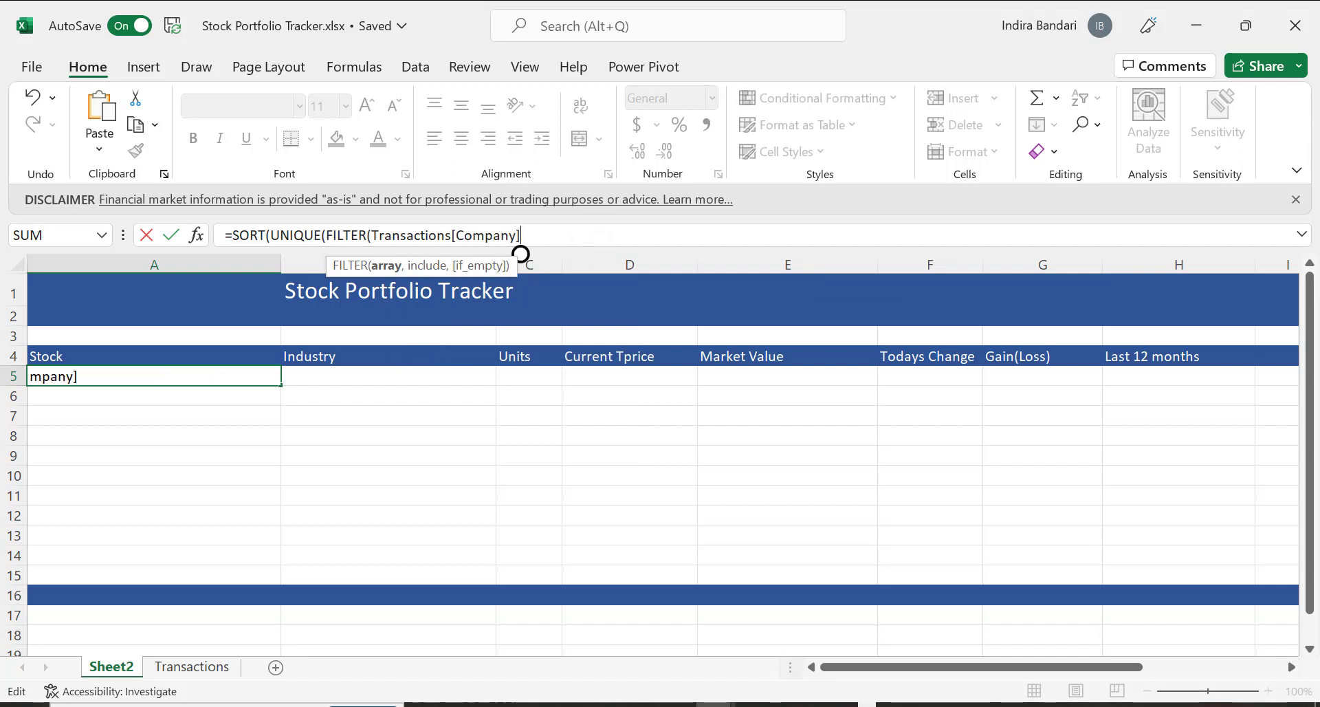
pyautogui.write(',')
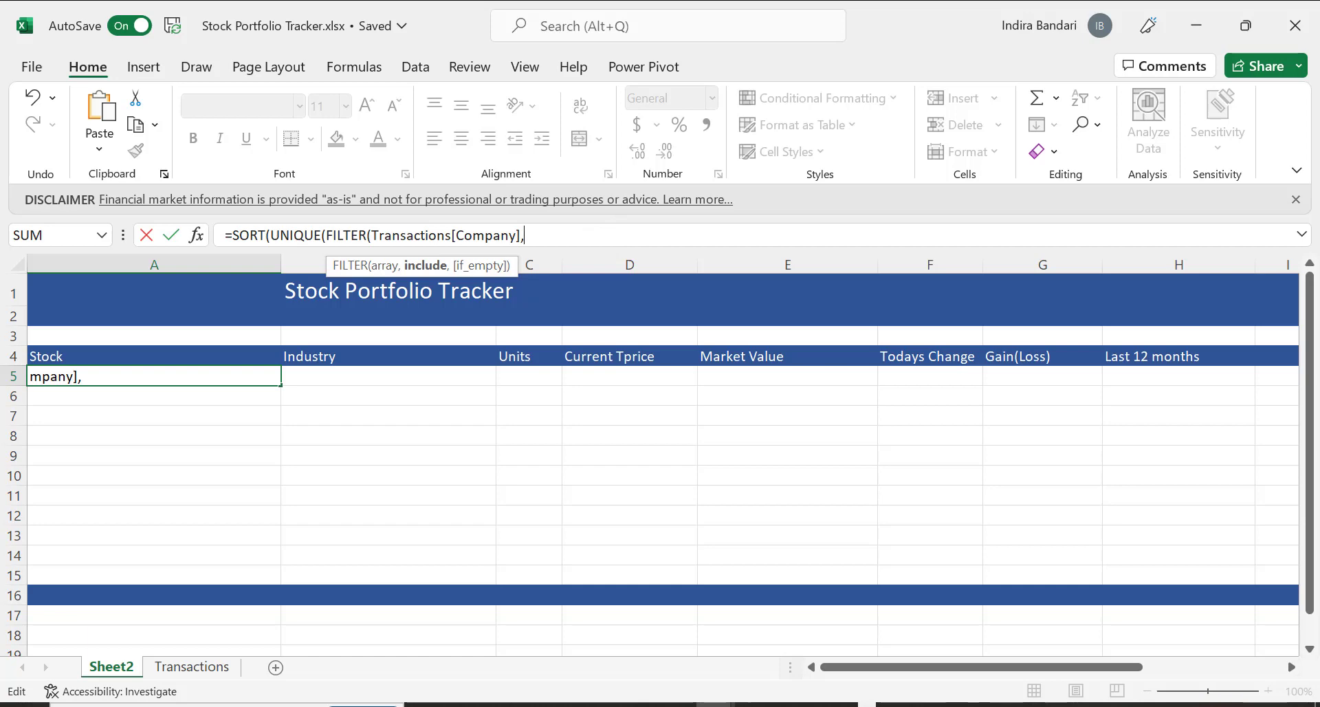
# Add a SUMIF function as FILTER's include argument, with Transactions[Company] as its range.
pyautogui.write('SUM')
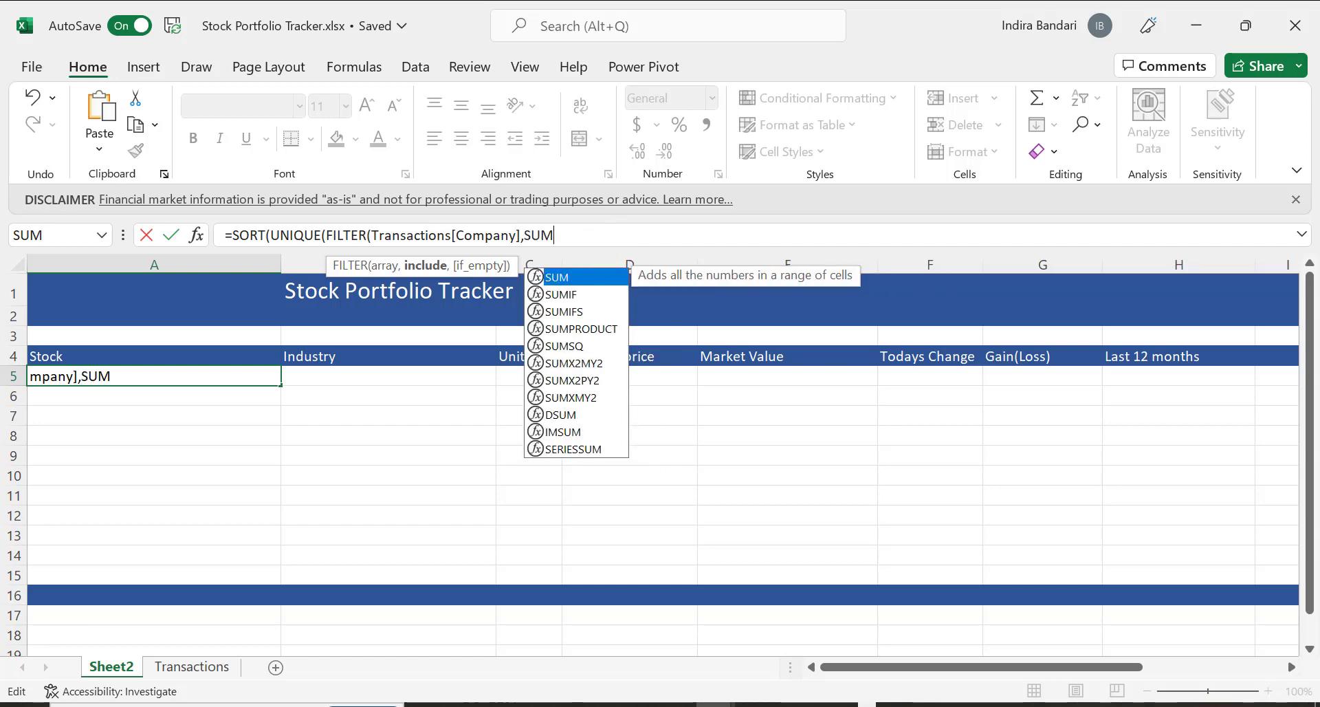
pyautogui.write('IF(')
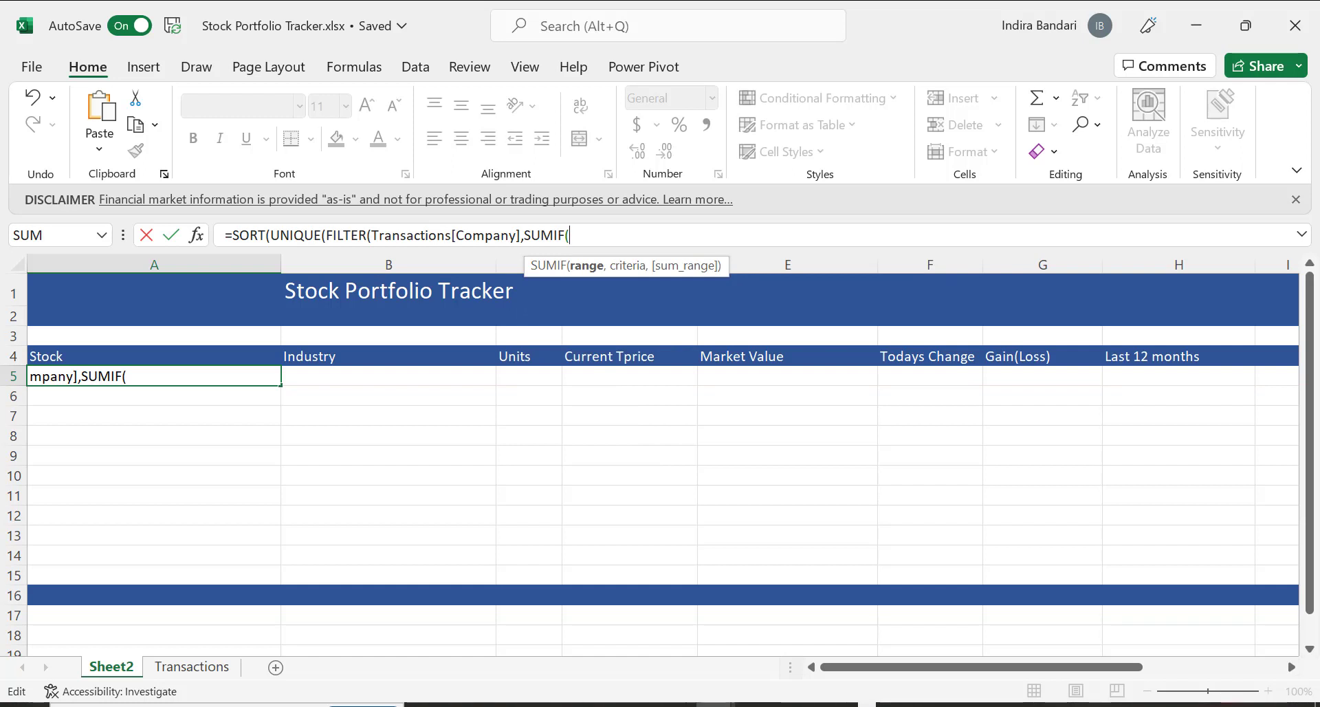
pyautogui.write('Tra')
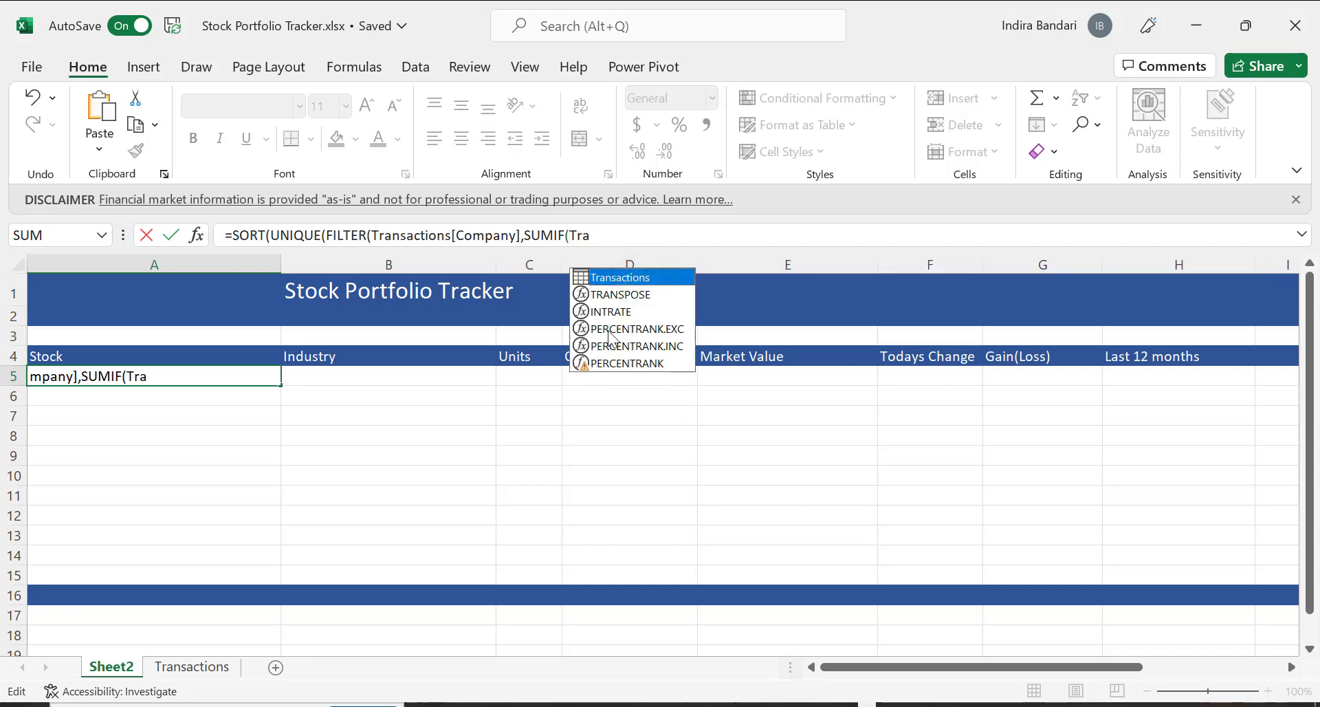
pyautogui.doubleClick(628, 276)
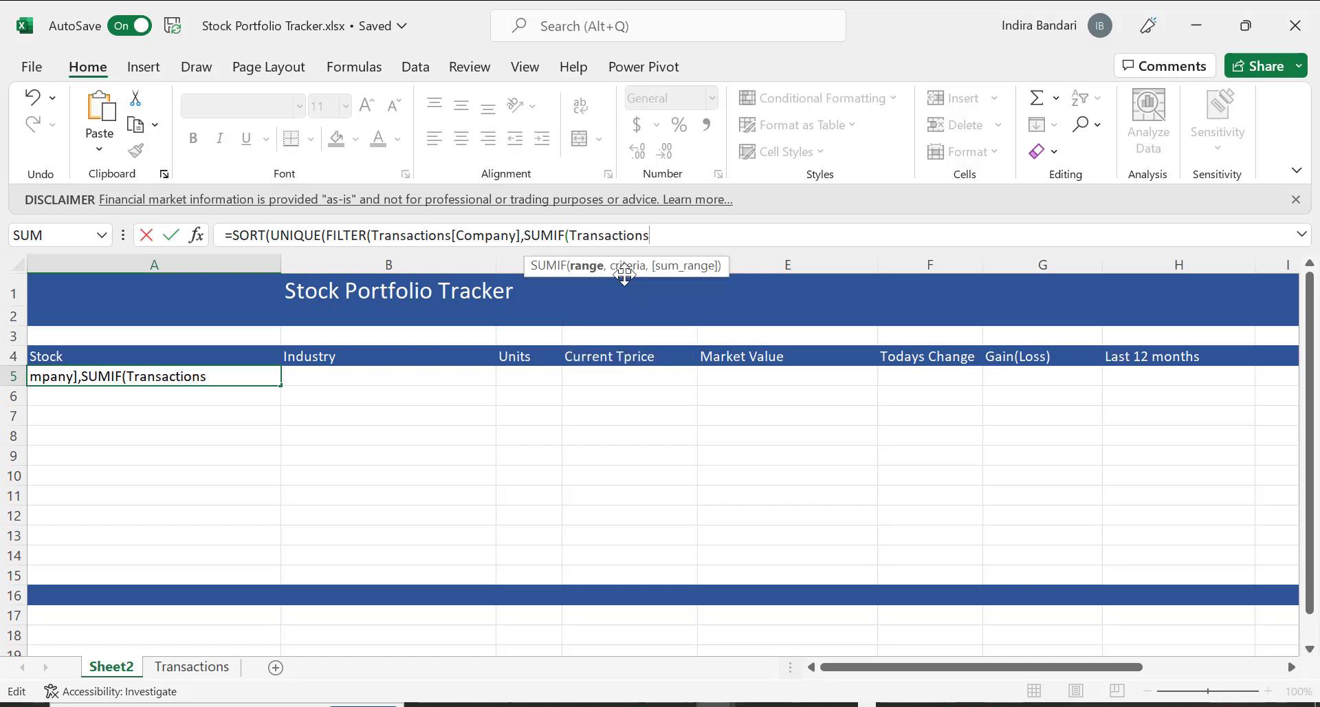
pyautogui.write('(')
pyautogui.press('BackSpace')
pyautogui.write('[')
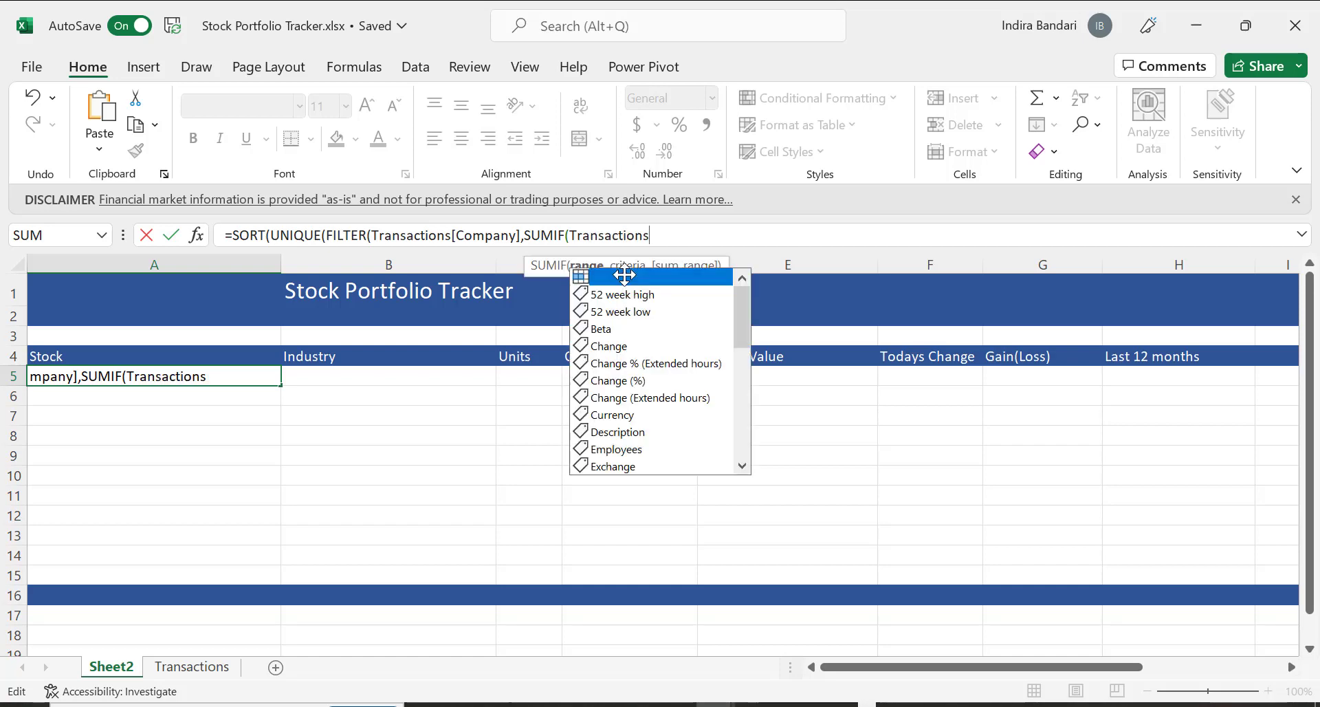
pyautogui.write(']')
pyautogui.write('Cm')
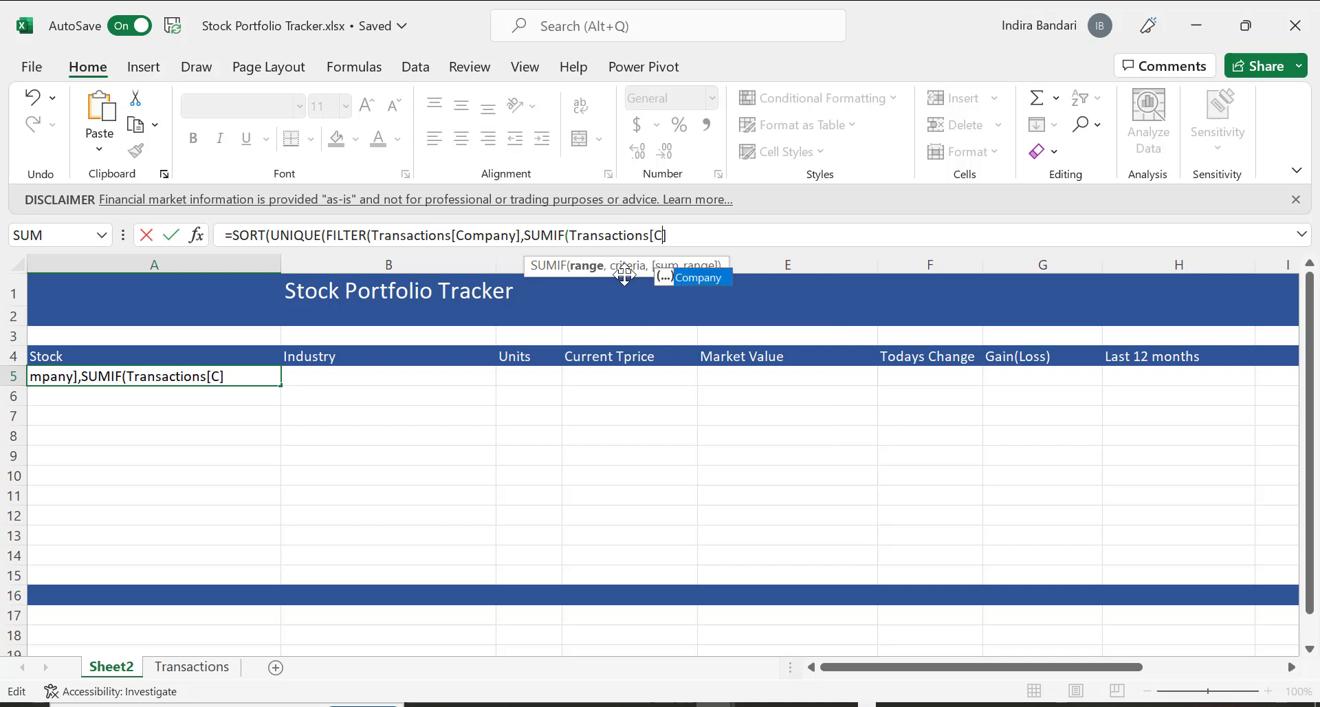
pyautogui.press('BackSpace')
pyautogui.write('ompany')
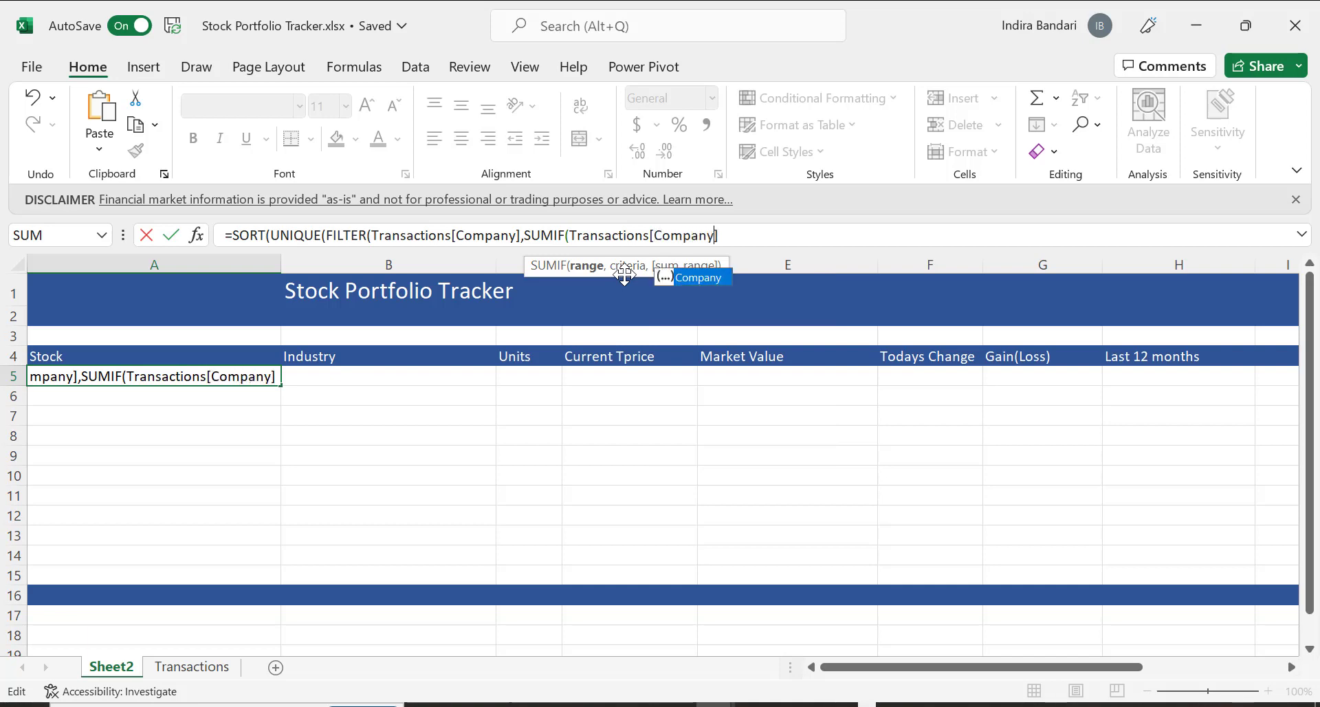
pyautogui.click(718, 236)
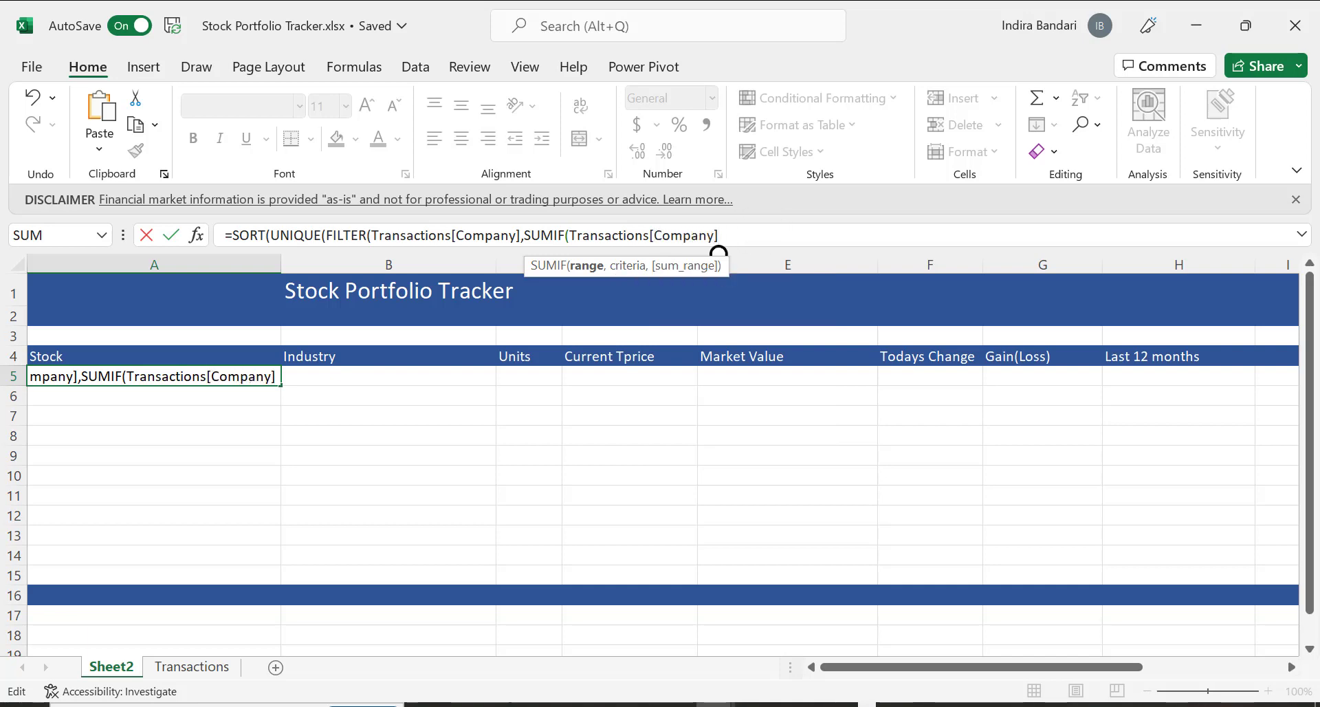
# Enter Transactions[Units] as SUMIF's second argument in the A5 formula and close the SUMIF function.
pyautogui.write(',Tran')
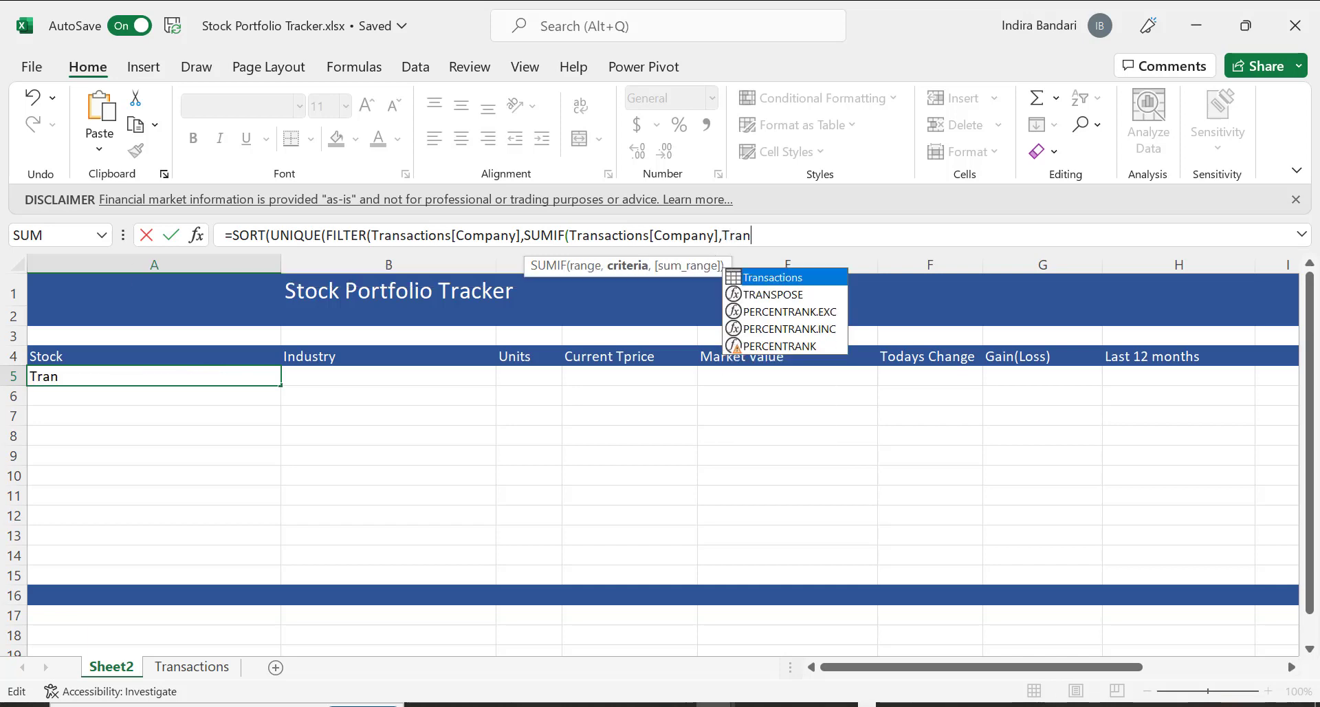
pyautogui.write('sactio')
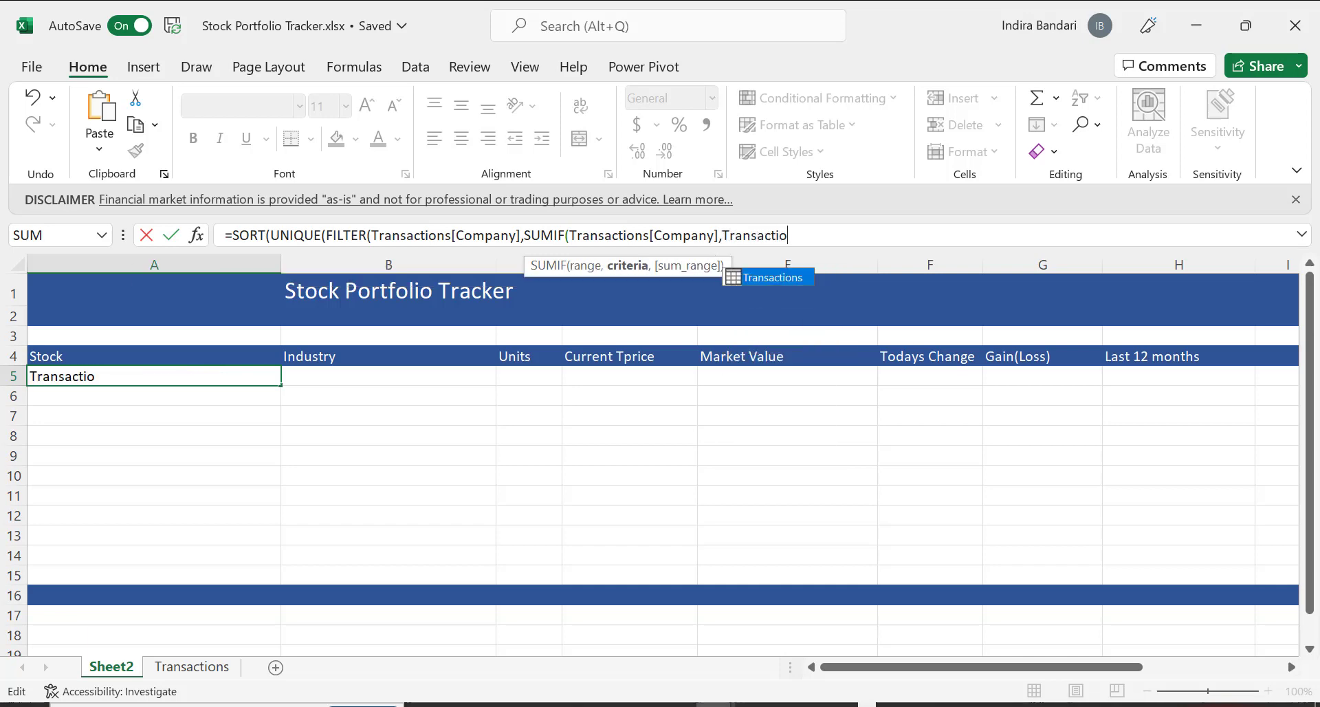
pyautogui.doubleClick(779, 279)
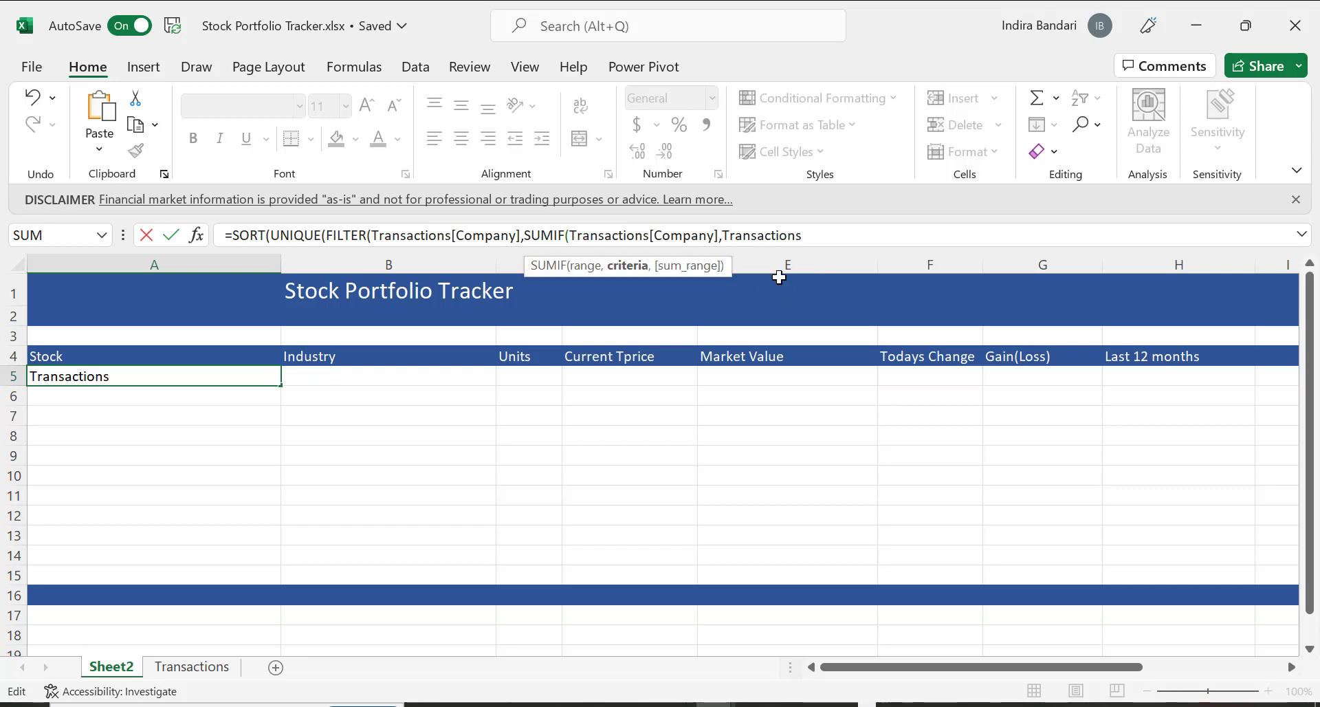
pyautogui.write('[Units')
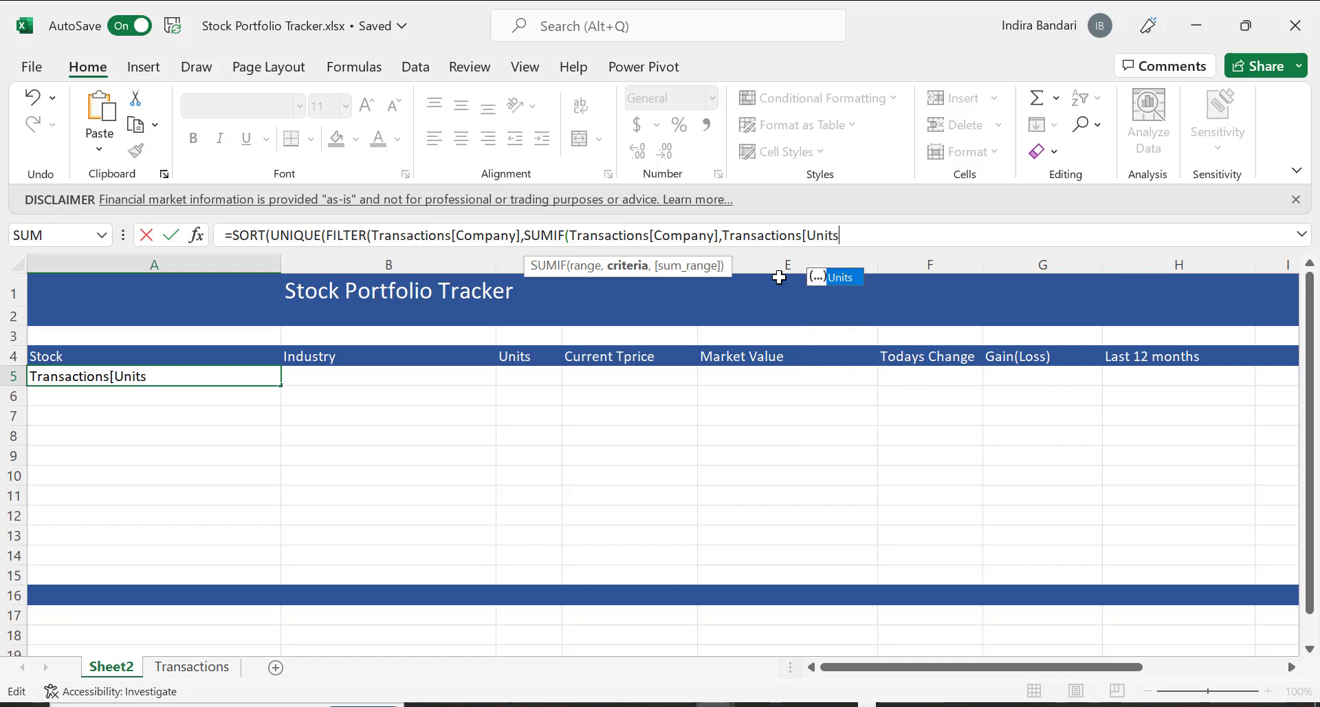
pyautogui.write('])')
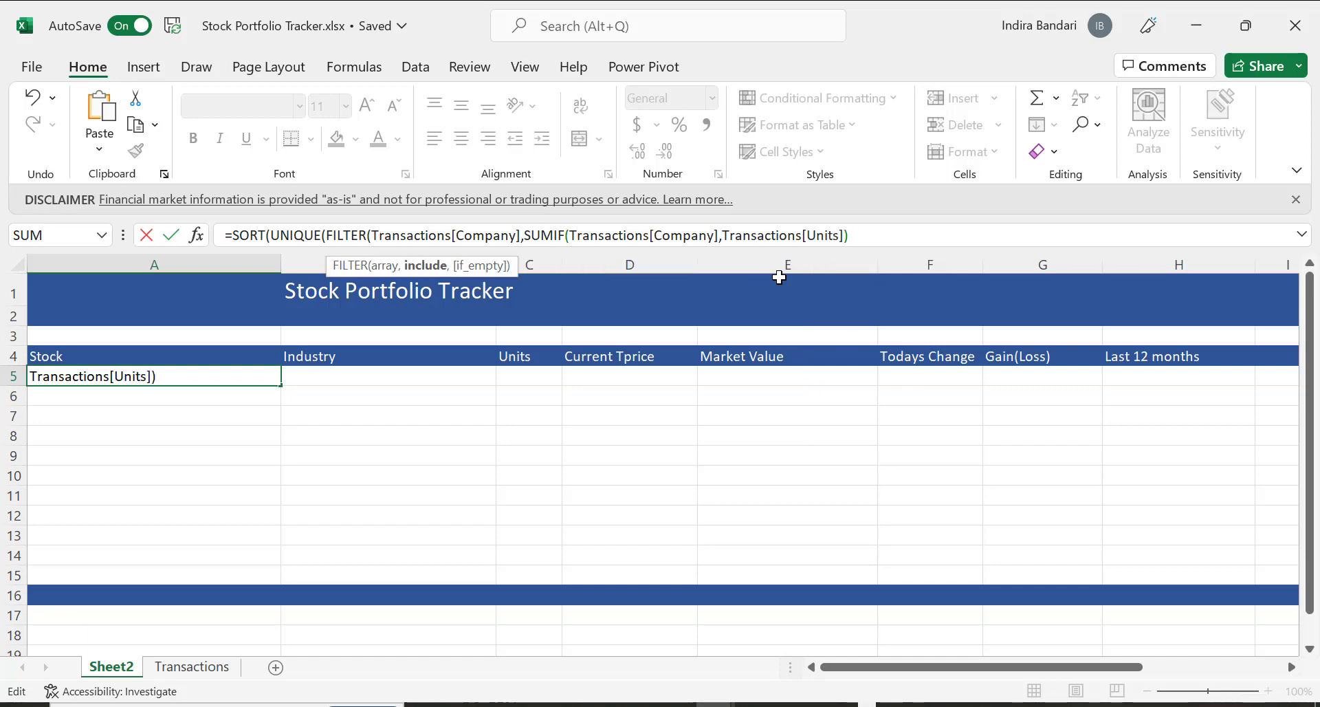
# Complete FILTER's include argument with the <>0 test, close FILTER, UNIQUE and SORT, and enter the formula.
pyautogui.write('<>0)')
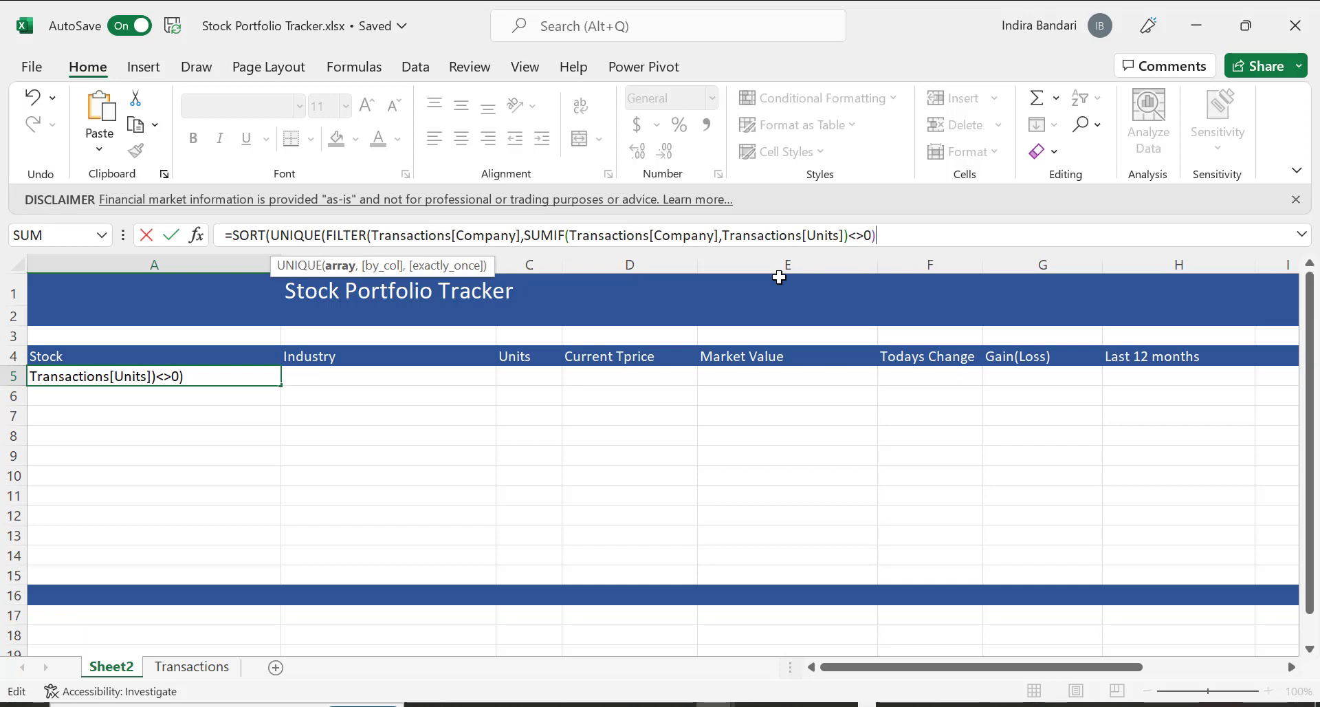
pyautogui.write(')')
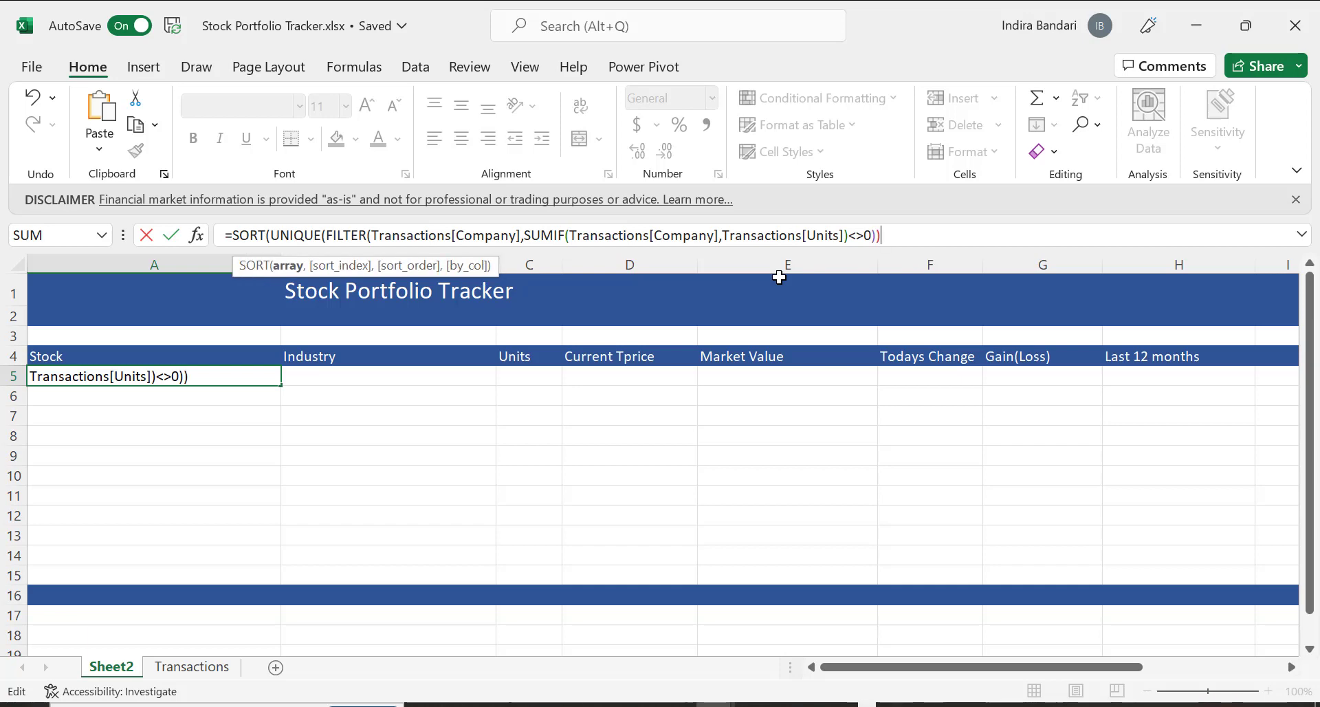
pyautogui.write(')')
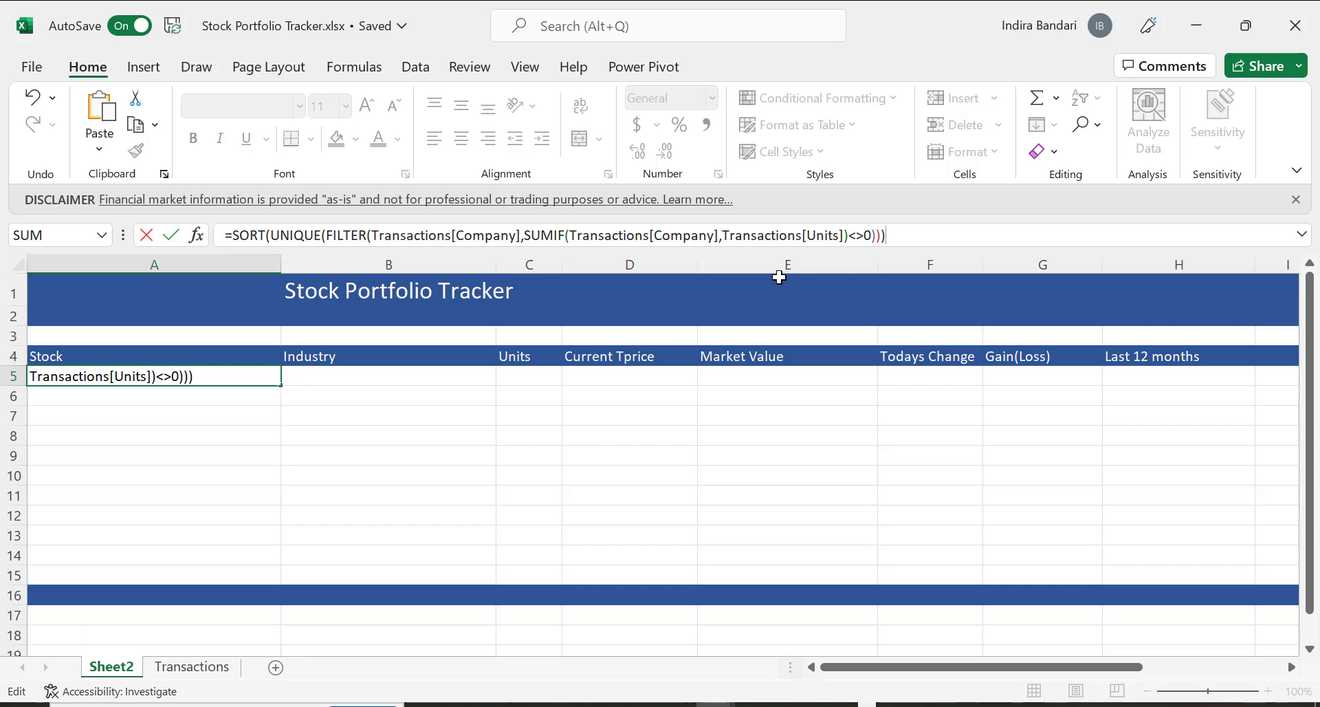
pyautogui.press('Return')
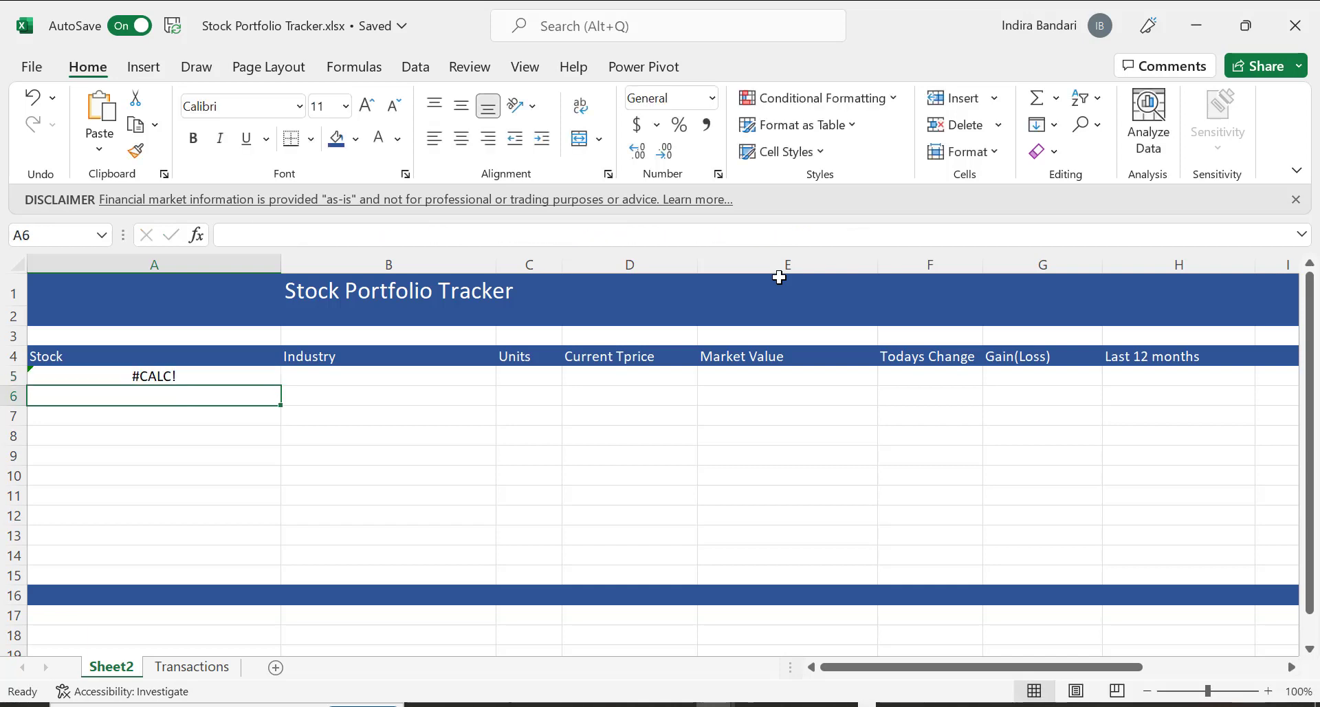
# Correct the A5 formula so SUMIF uses Transactions[Company] as its criteria and Transactions[Units] as its sum range.
pyautogui.press('Up')
pyautogui.press('F2')
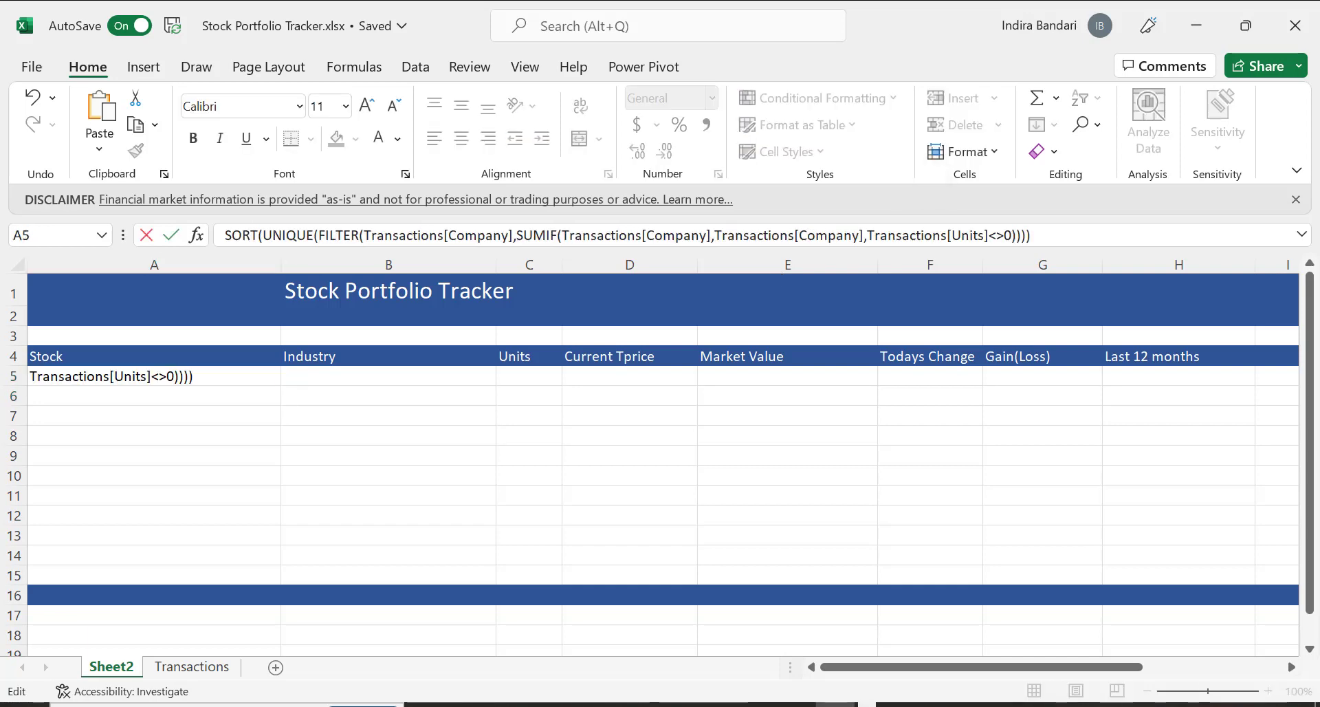
pyautogui.press('Tab')
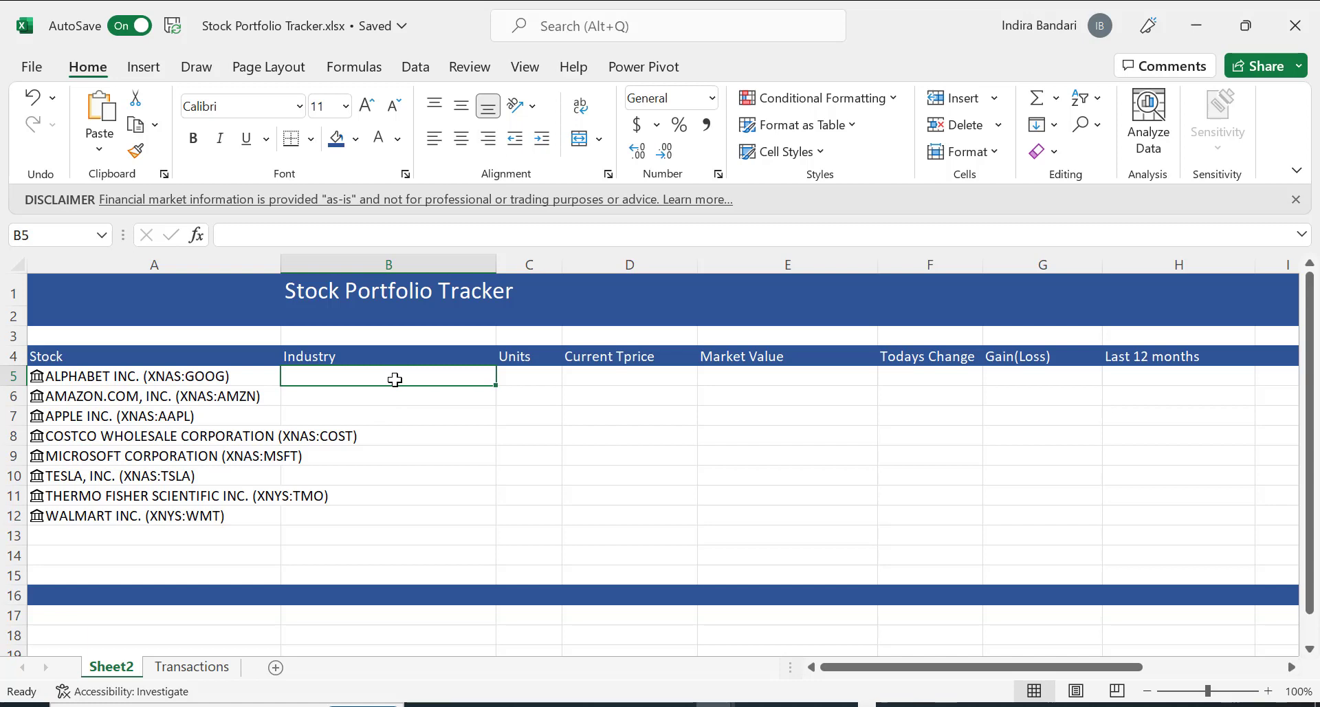
# Begin a formula in B5, under the Industry header, that references the whole spilled stock list as =A5#.
pyautogui.write('=')
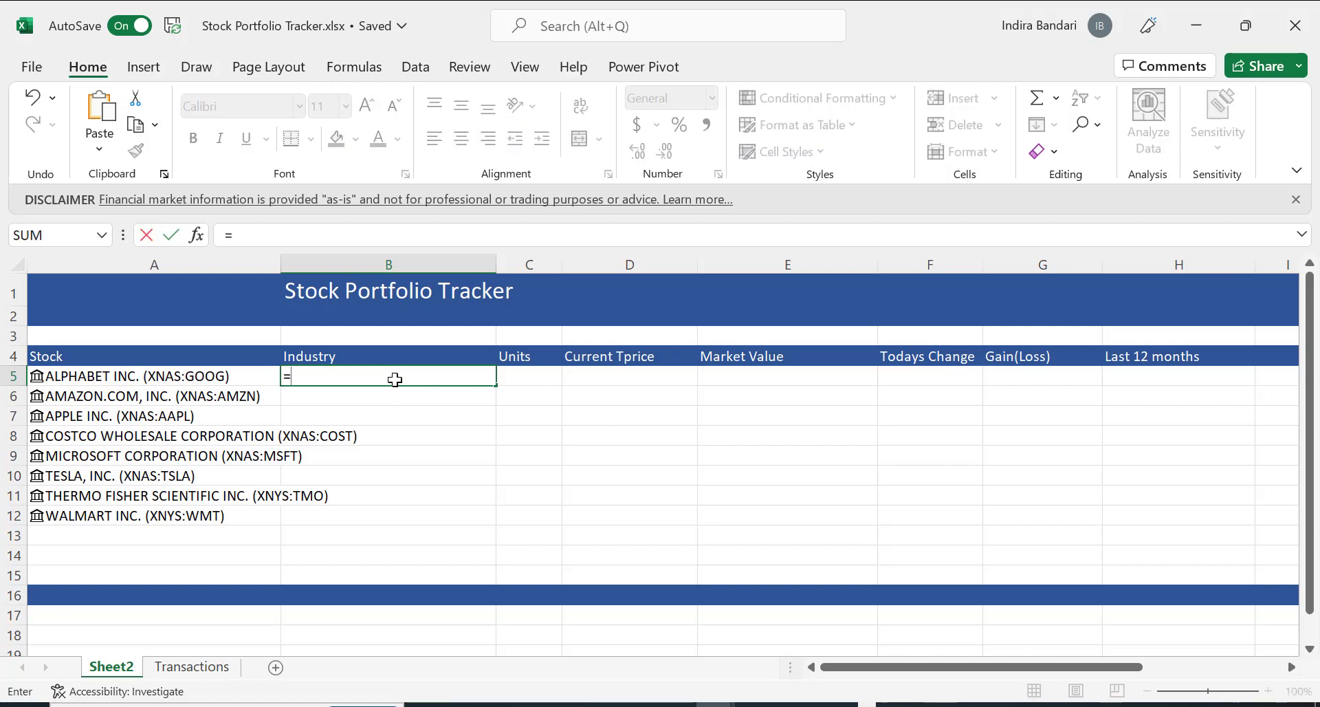
pyautogui.click(168, 378)
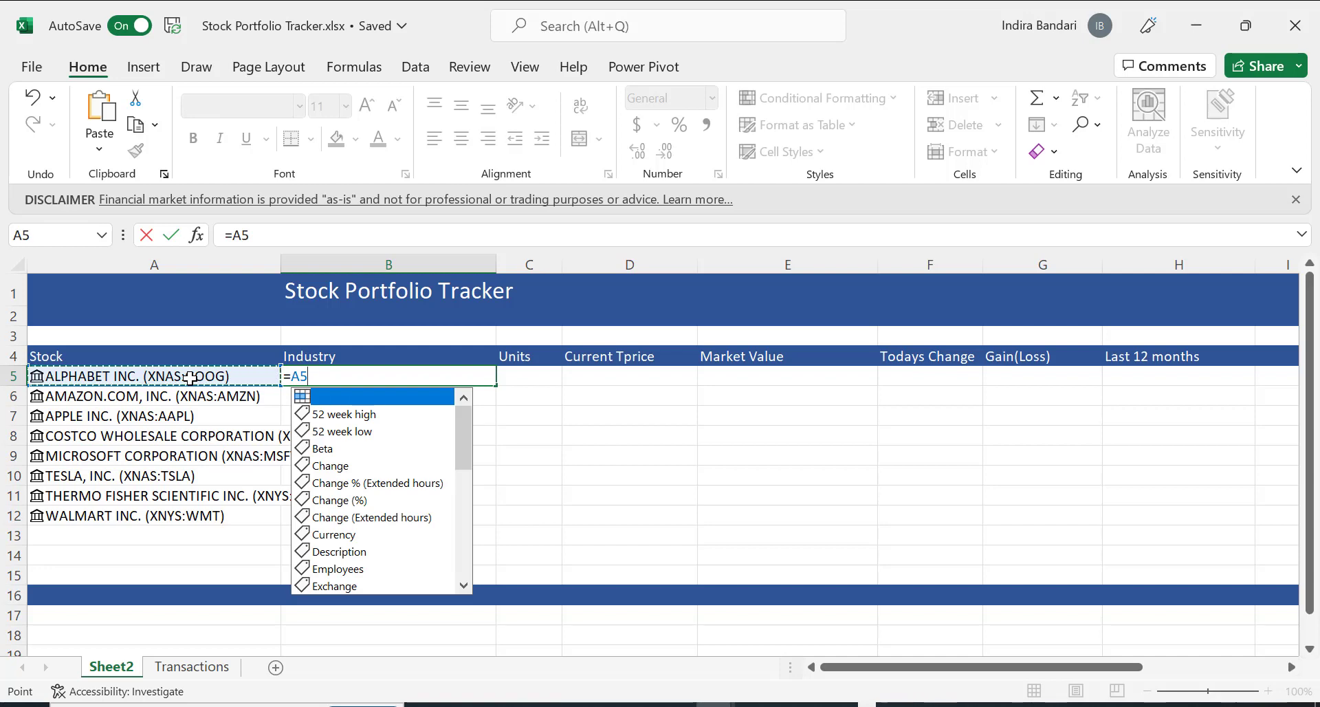
pyautogui.hotkey('shift', 'Down')
pyautogui.hotkey('shift', 'Down')
pyautogui.hotkey('shift', 'Down')
pyautogui.hotkey('shift', 'Down')
pyautogui.hotkey('shift', 'Down')
pyautogui.hotkey('shift', 'Down')
pyautogui.hotkey('shift', 'Down')
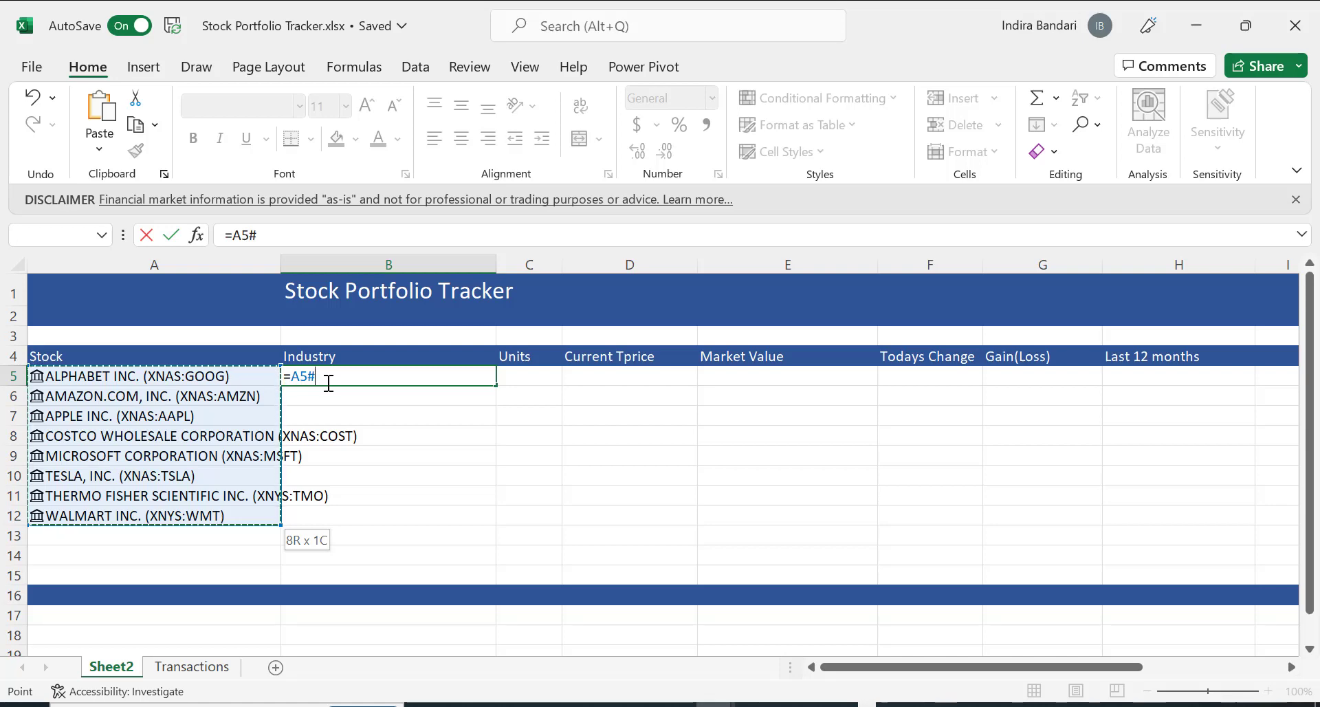
# Extend the B5 formula with the Industry field as =A5#.Industry and enter it.
pyautogui.write('.')
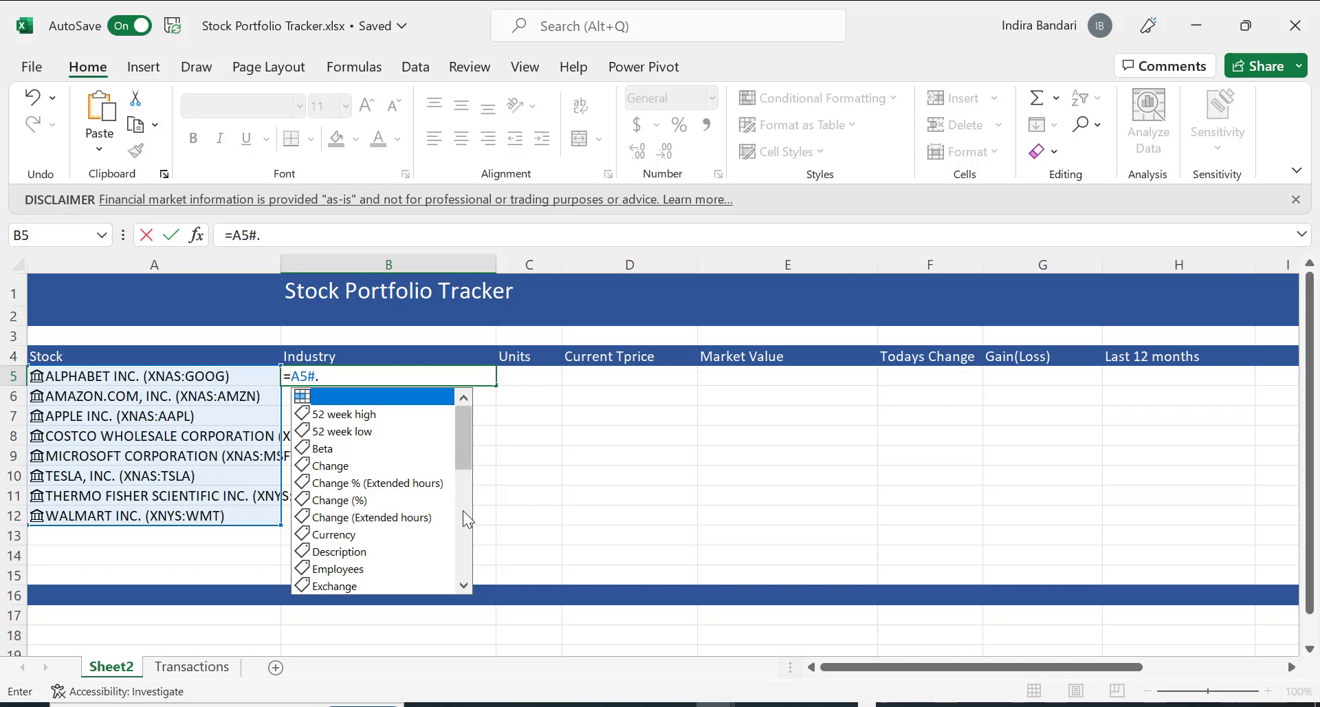
pyautogui.write('Indus')
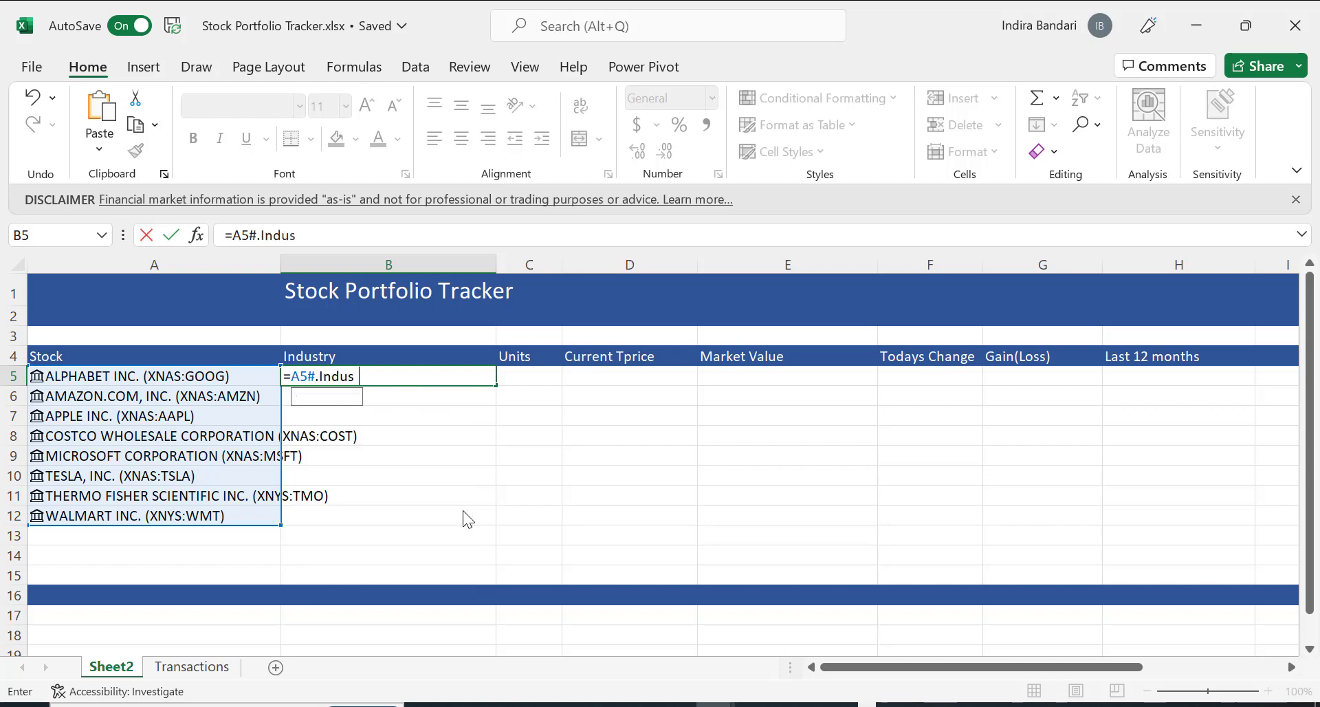
pyautogui.write('try')
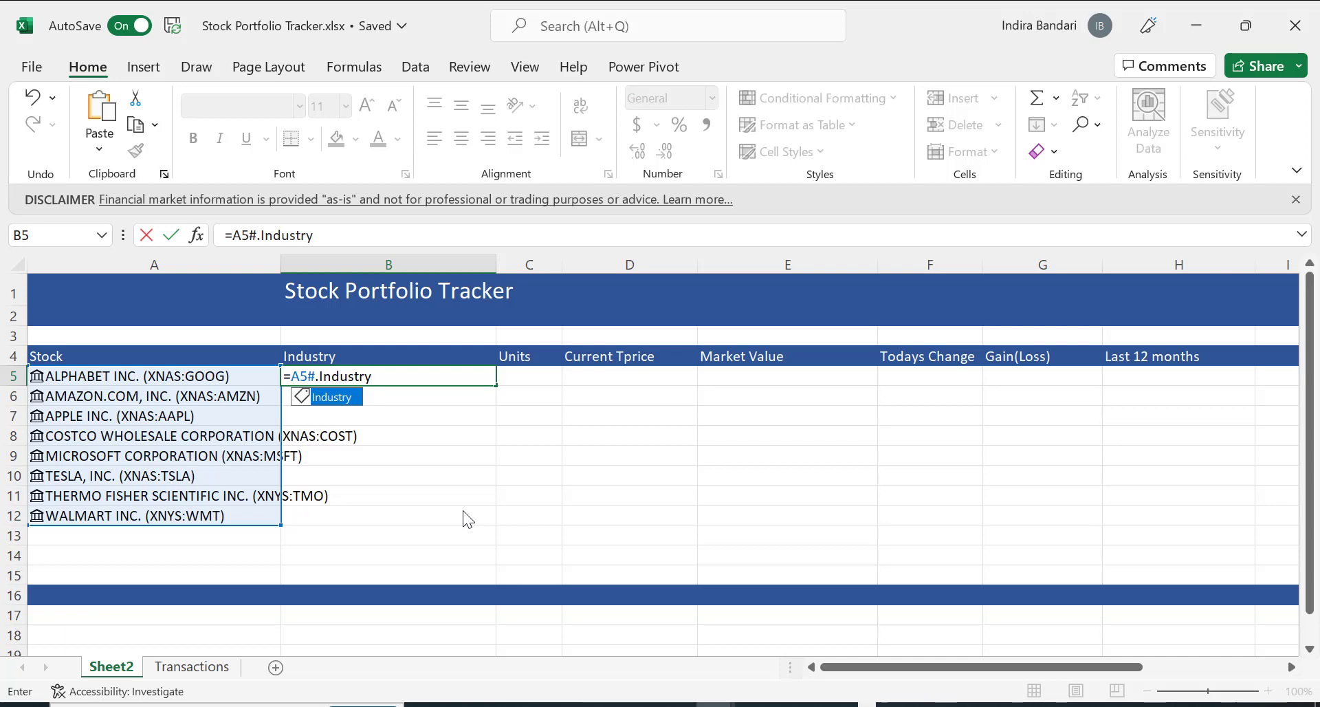
pyautogui.click(351, 404)
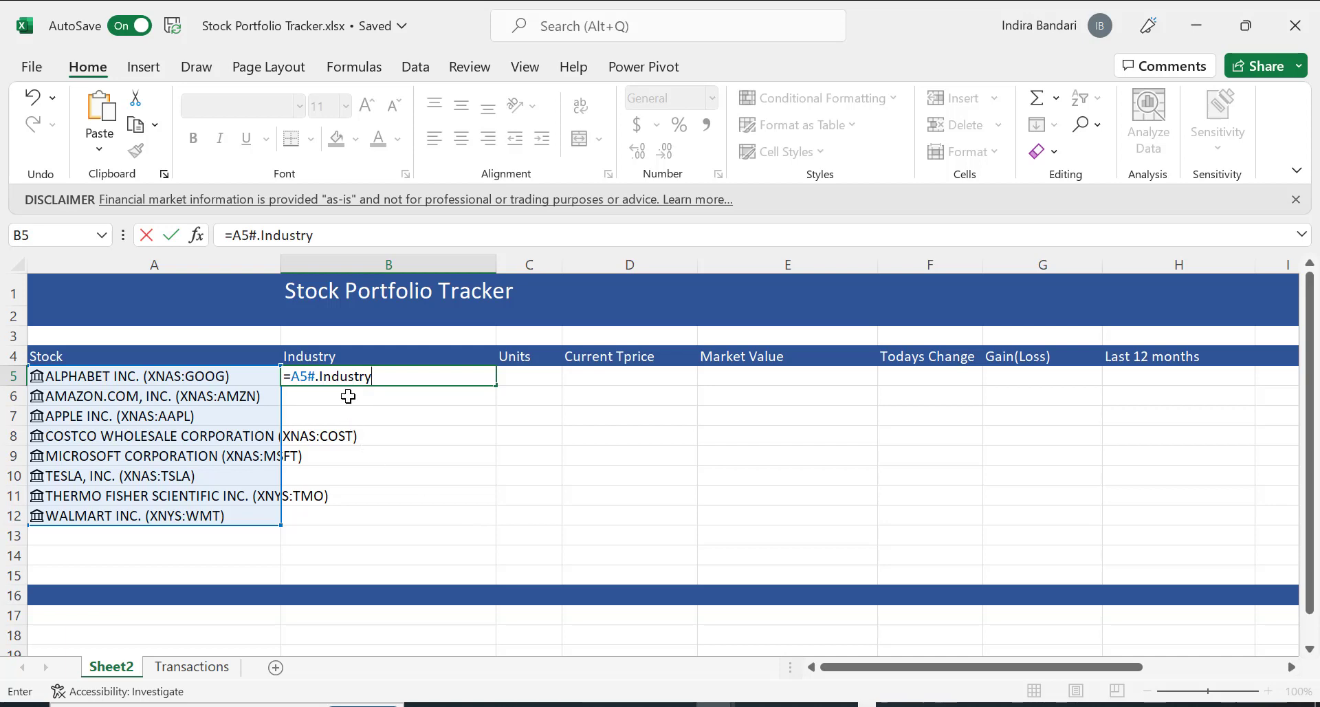
pyautogui.press('Return')
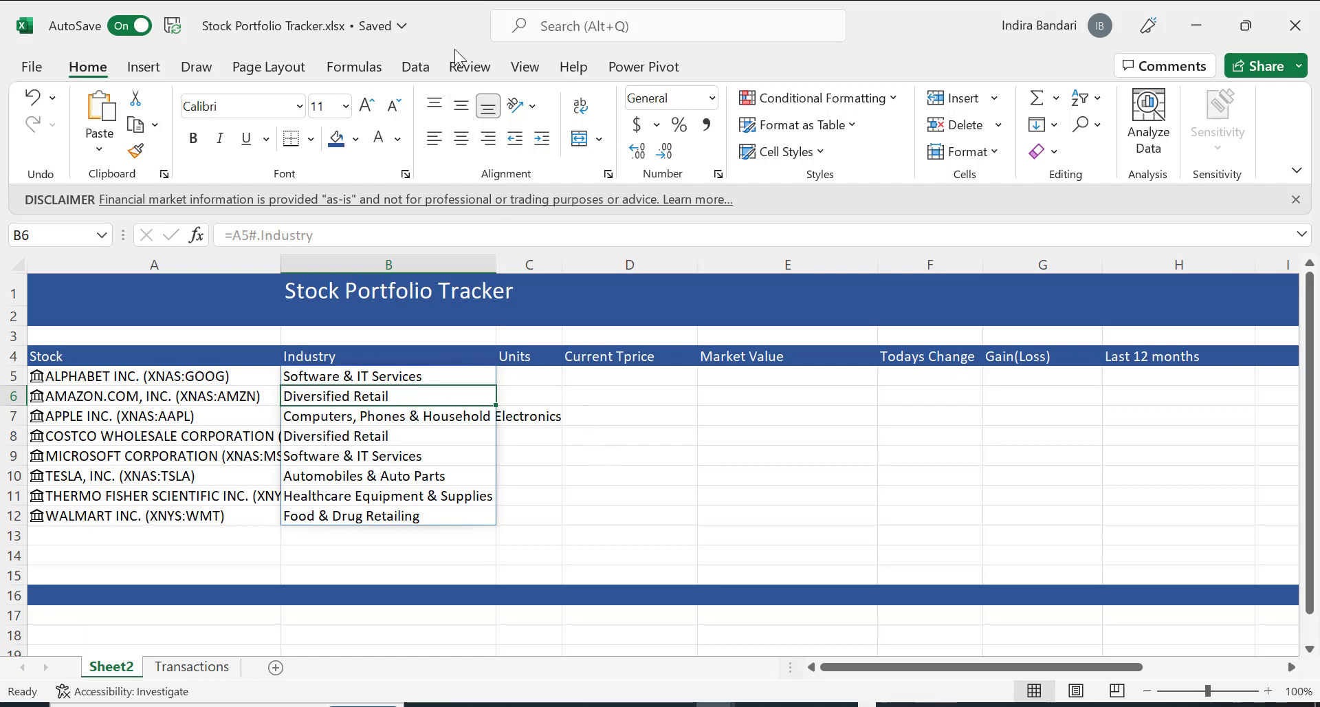
# Begin a SUMIF formula in C5, under the Units header, with the Transactions table as its range argument.
pyautogui.click(519, 375)
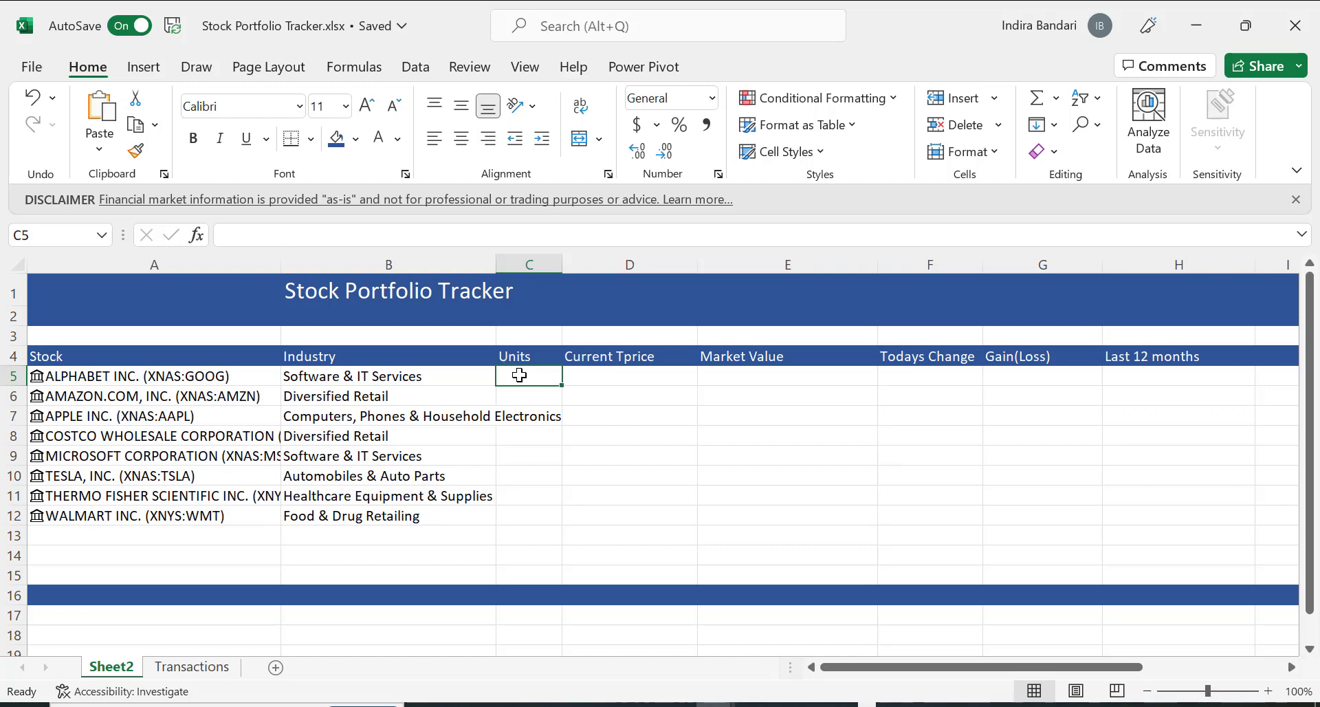
pyautogui.write('=')
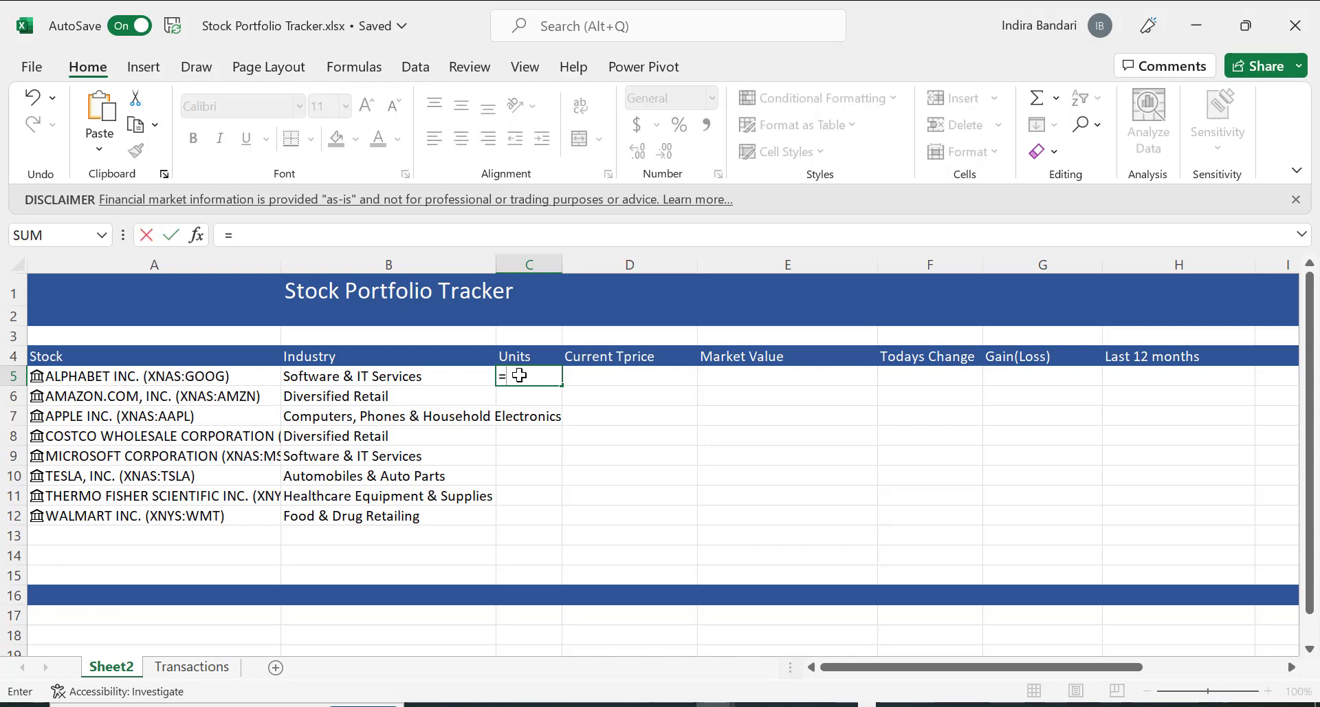
pyautogui.write('SUM')
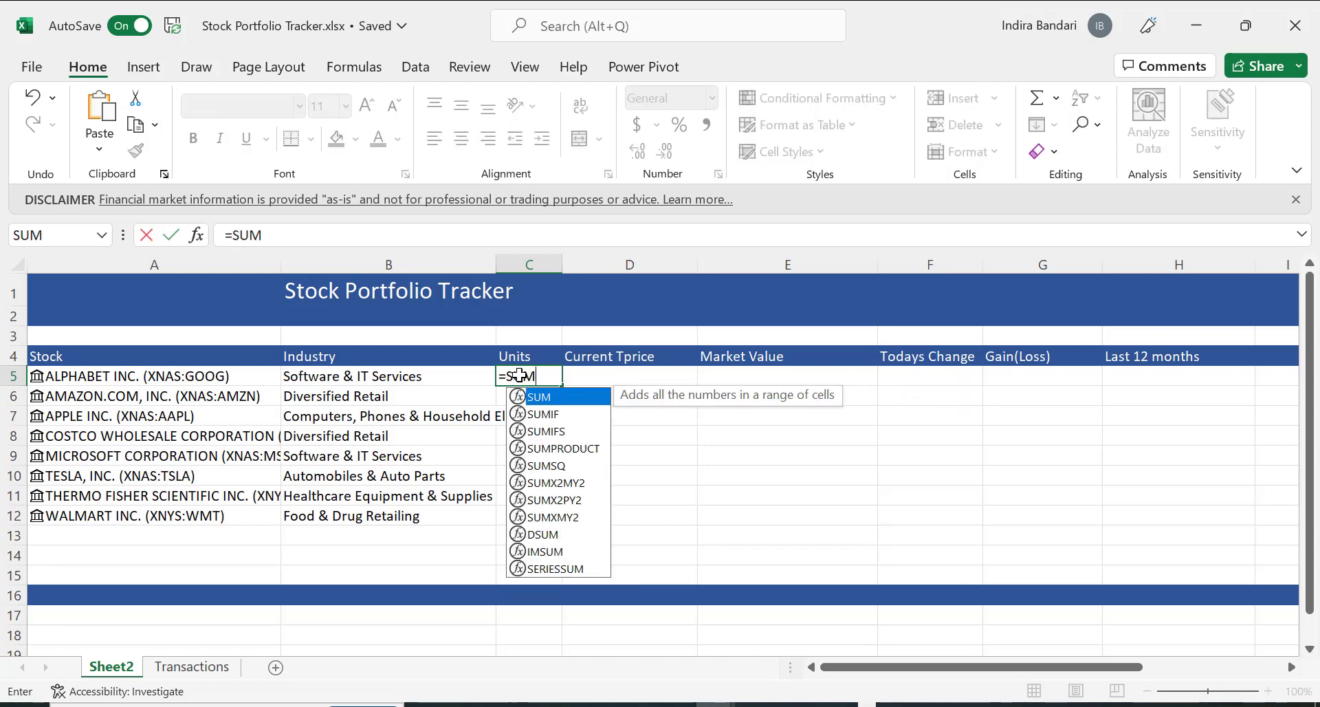
pyautogui.write('IF(')
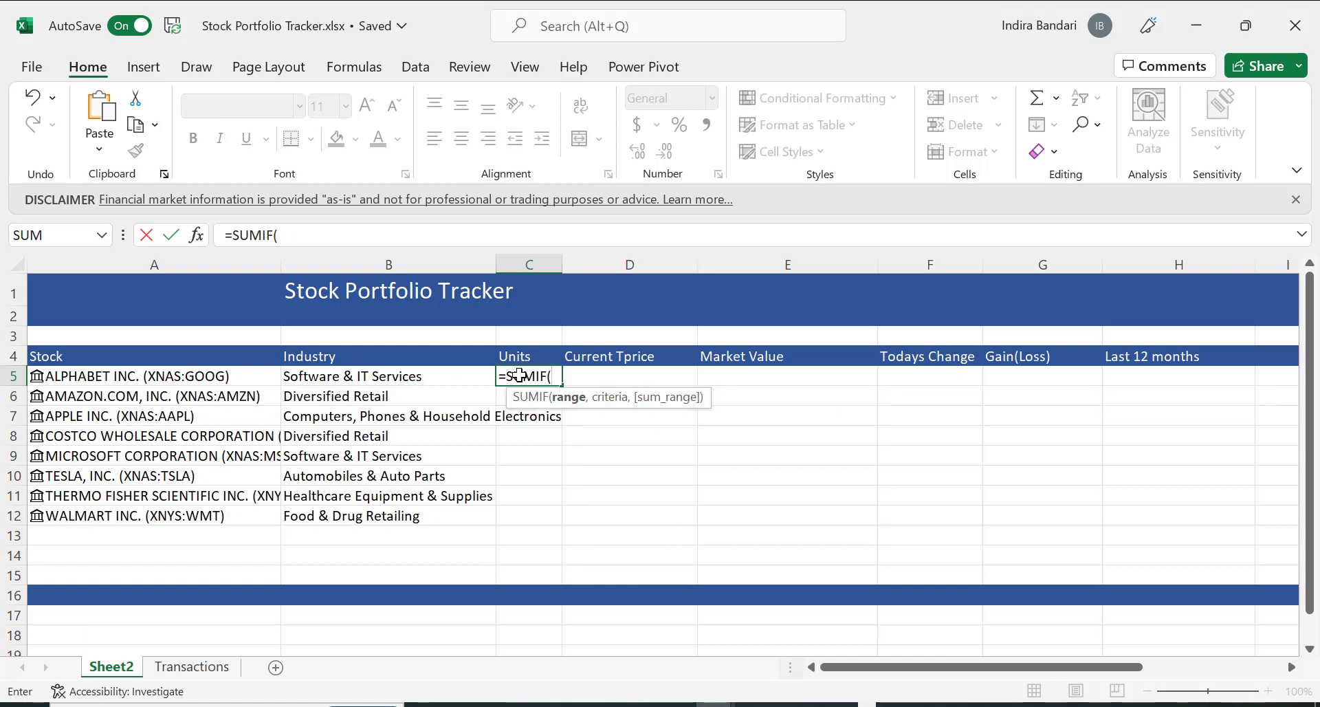
pyautogui.write('Tra')
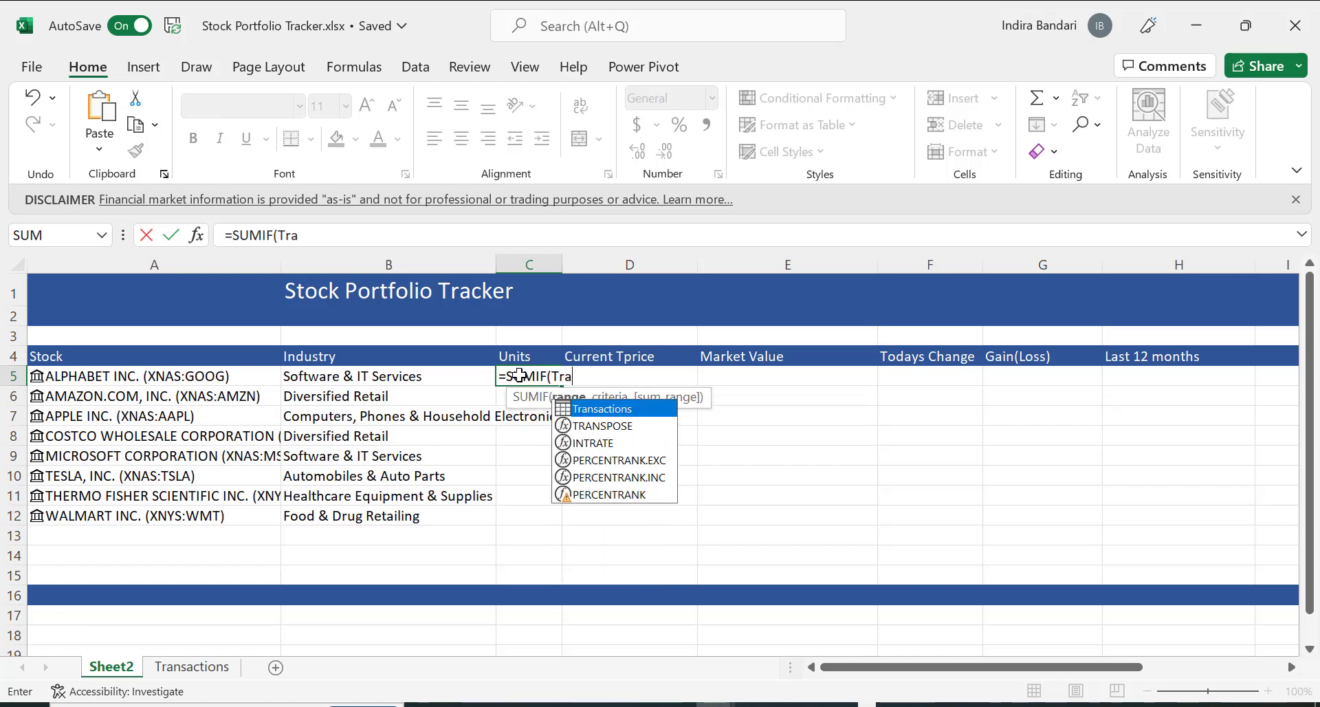
pyautogui.doubleClick(610, 409)
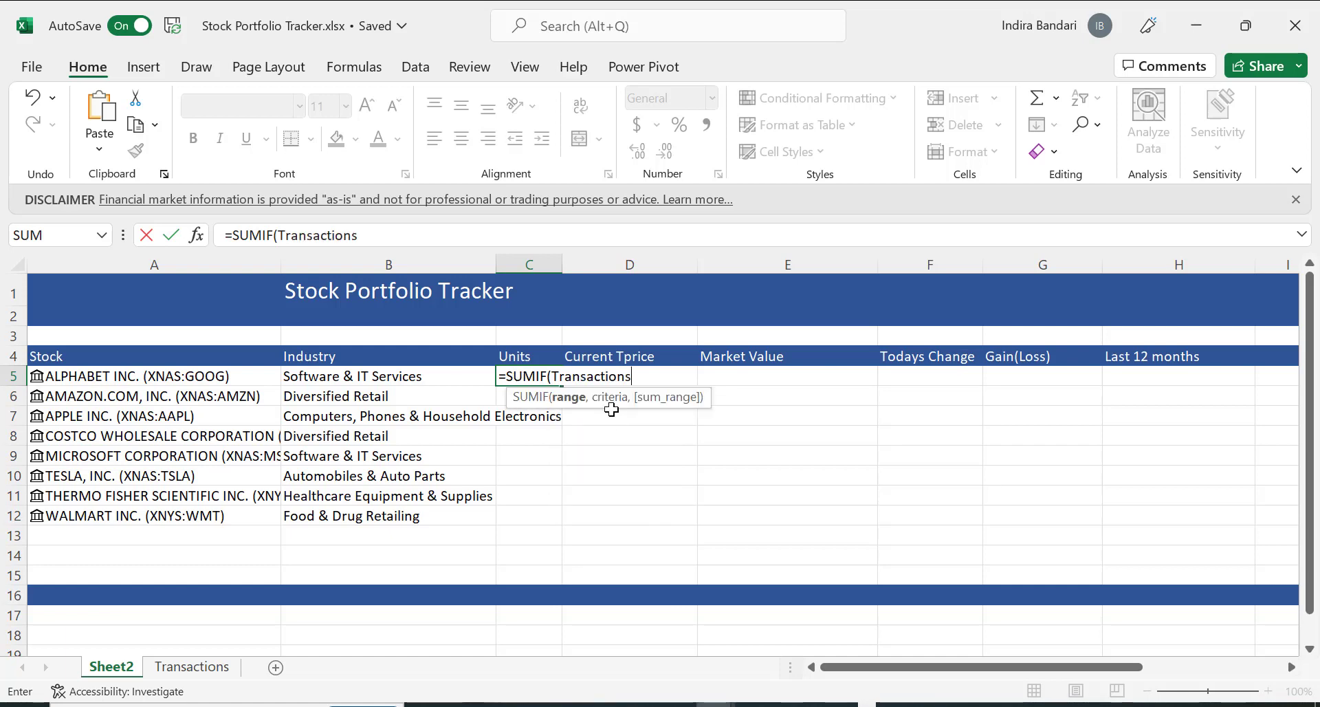
# Restrict SUMIF's range in C5 to Transactions[Company] and move on to the criteria argument.
pyautogui.write('[]')
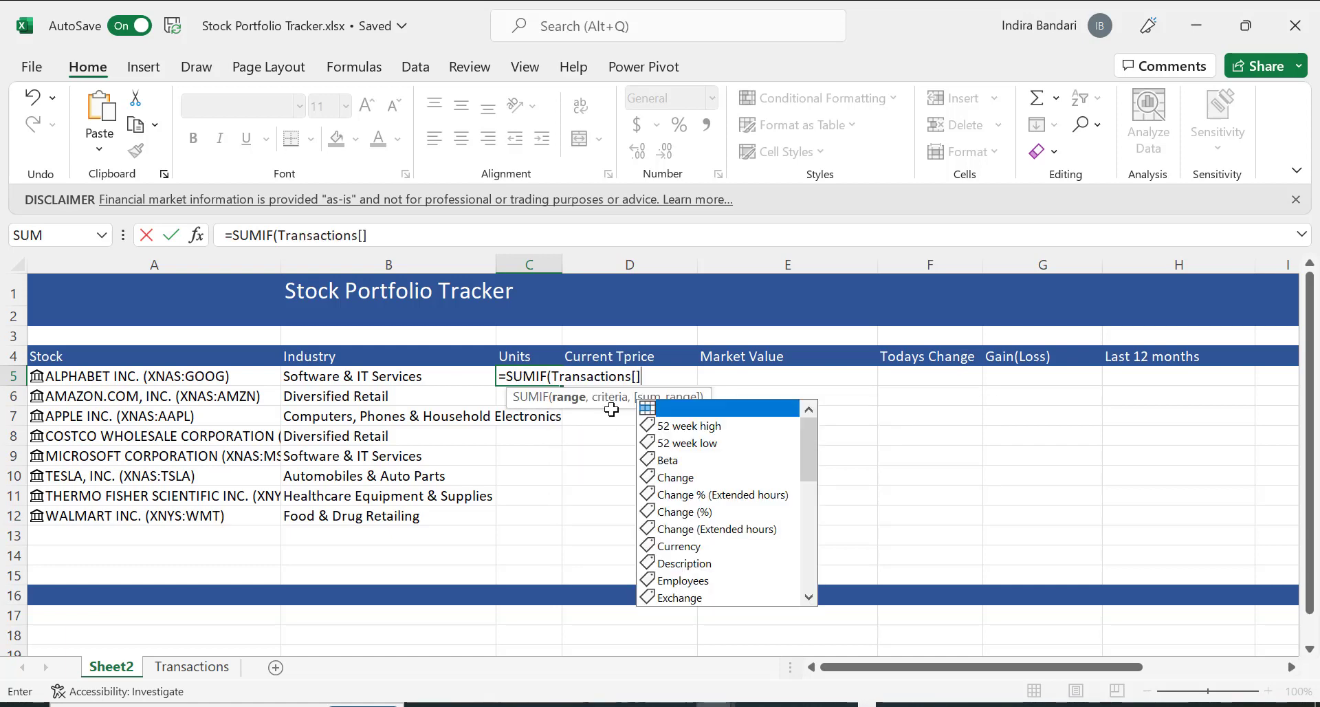
pyautogui.press('Return')
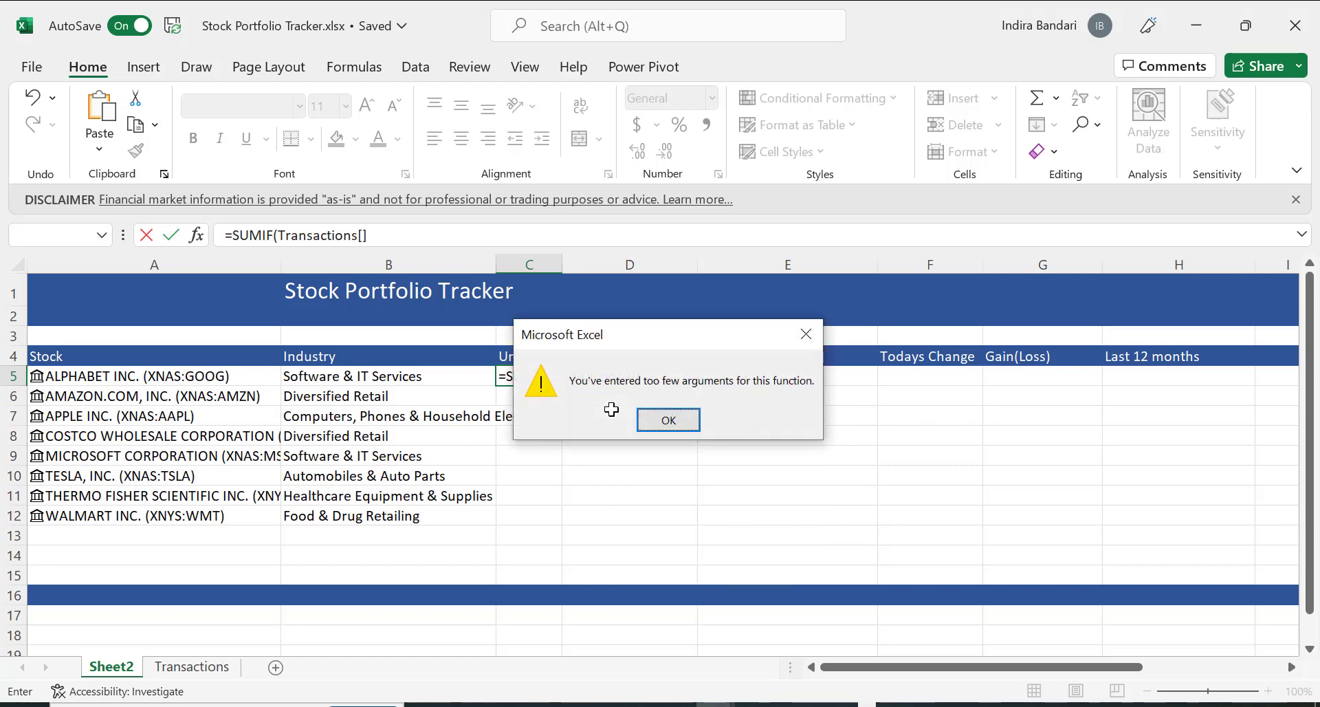
pyautogui.press('Return')
pyautogui.click(368, 235)
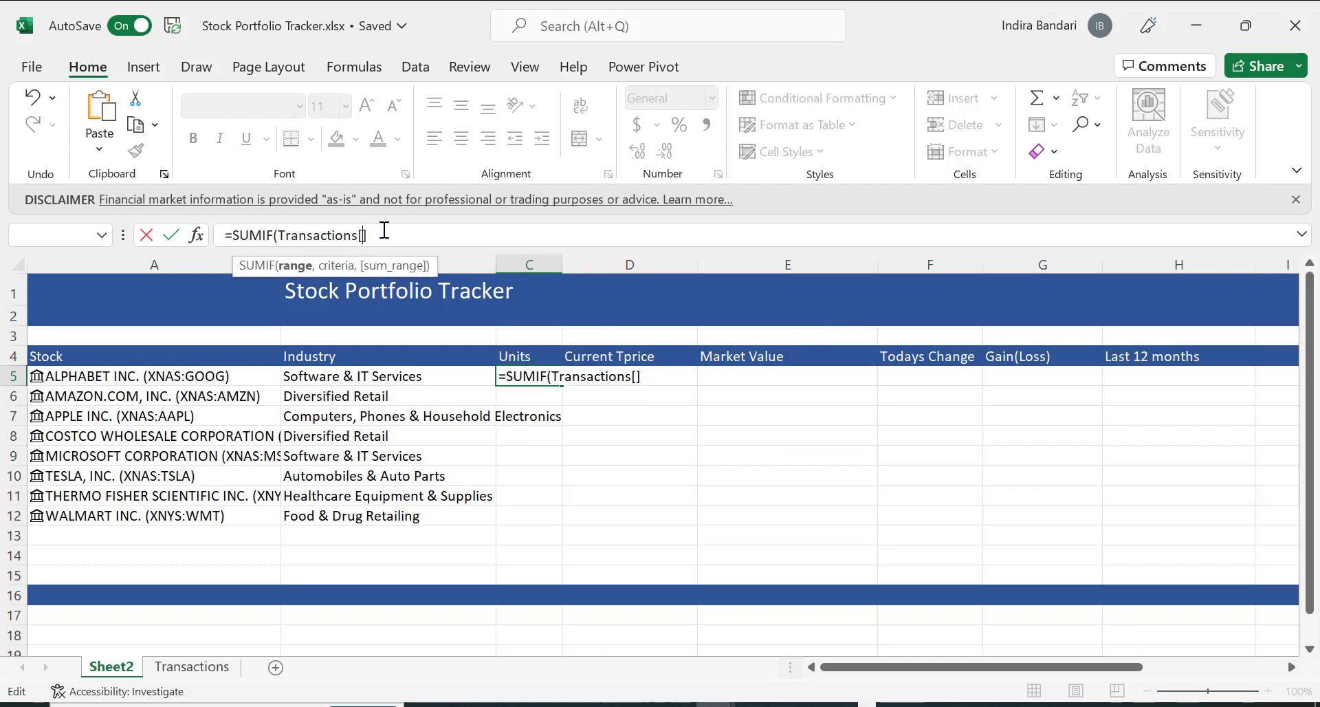
pyautogui.write('Company')
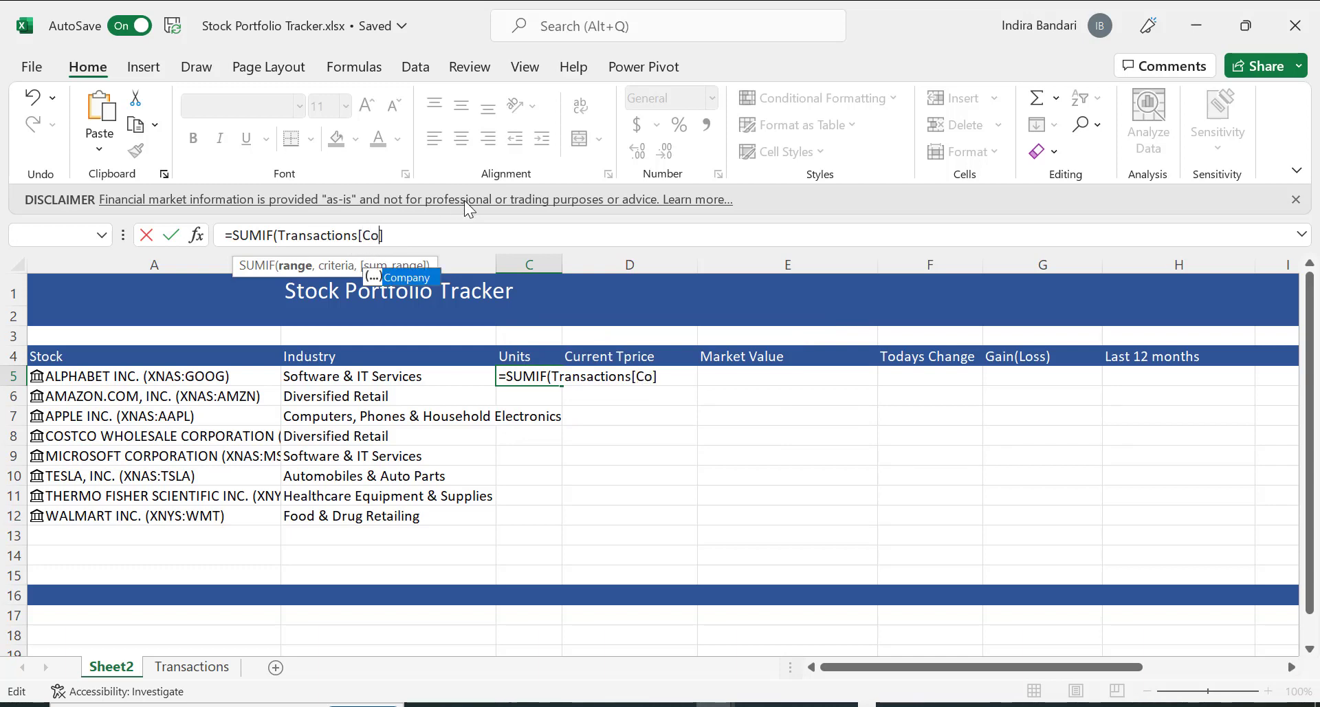
pyautogui.click(498, 238)
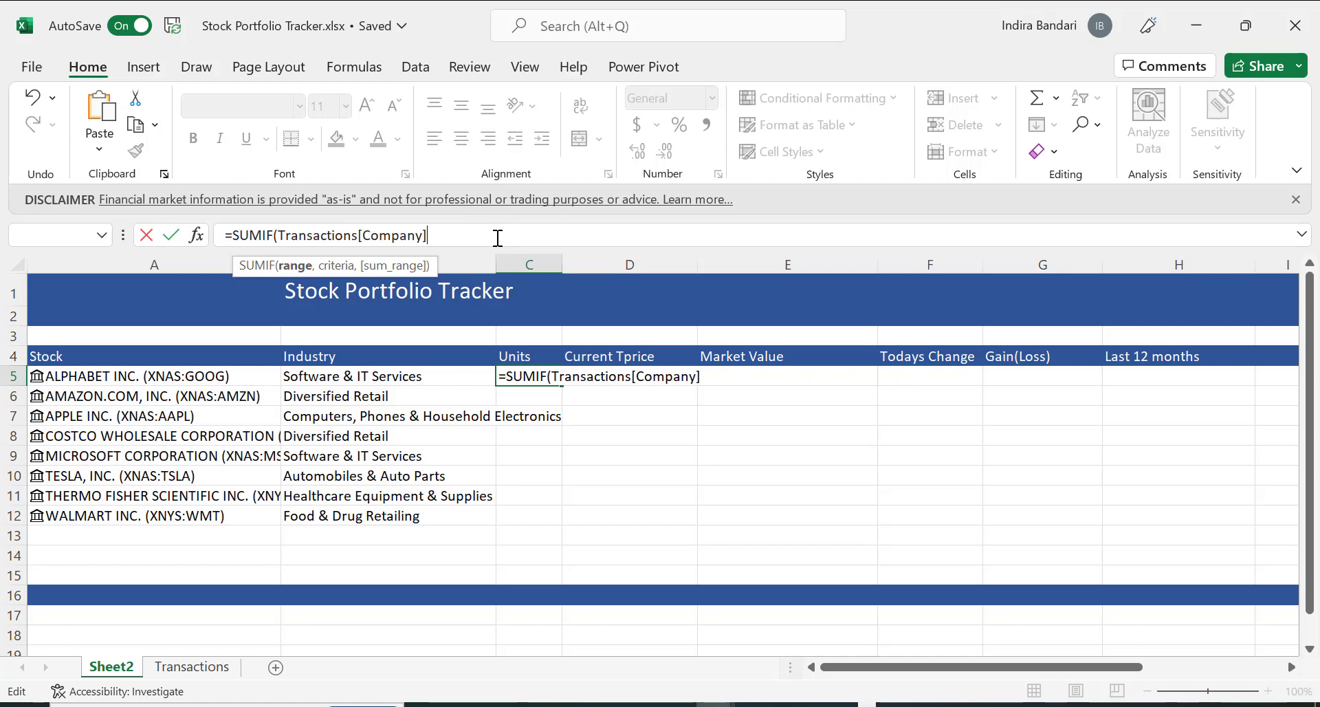
pyautogui.write(',')
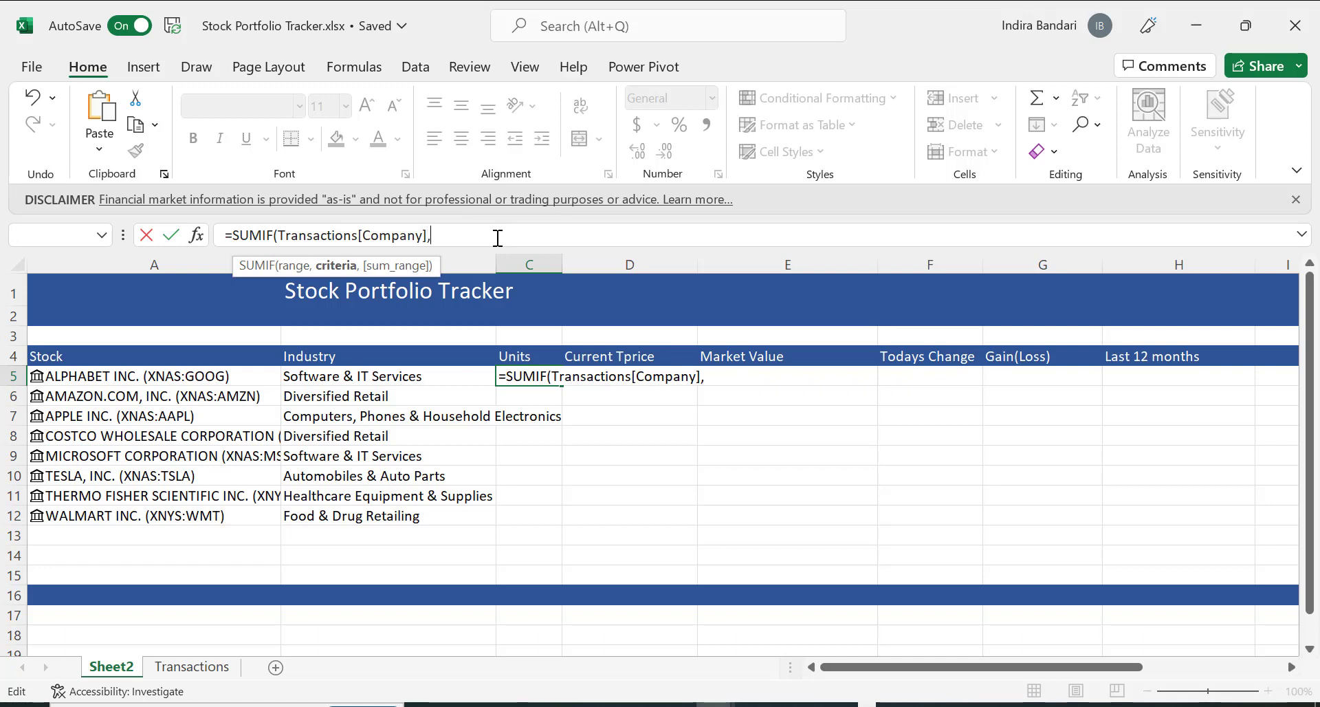
# Set the SUMIF criteria in C5 to the spilled stock list A5# and move on to the sum range.
pyautogui.click(227, 378)
pyautogui.moveTo(227, 380); pyautogui.dragTo(223, 519)
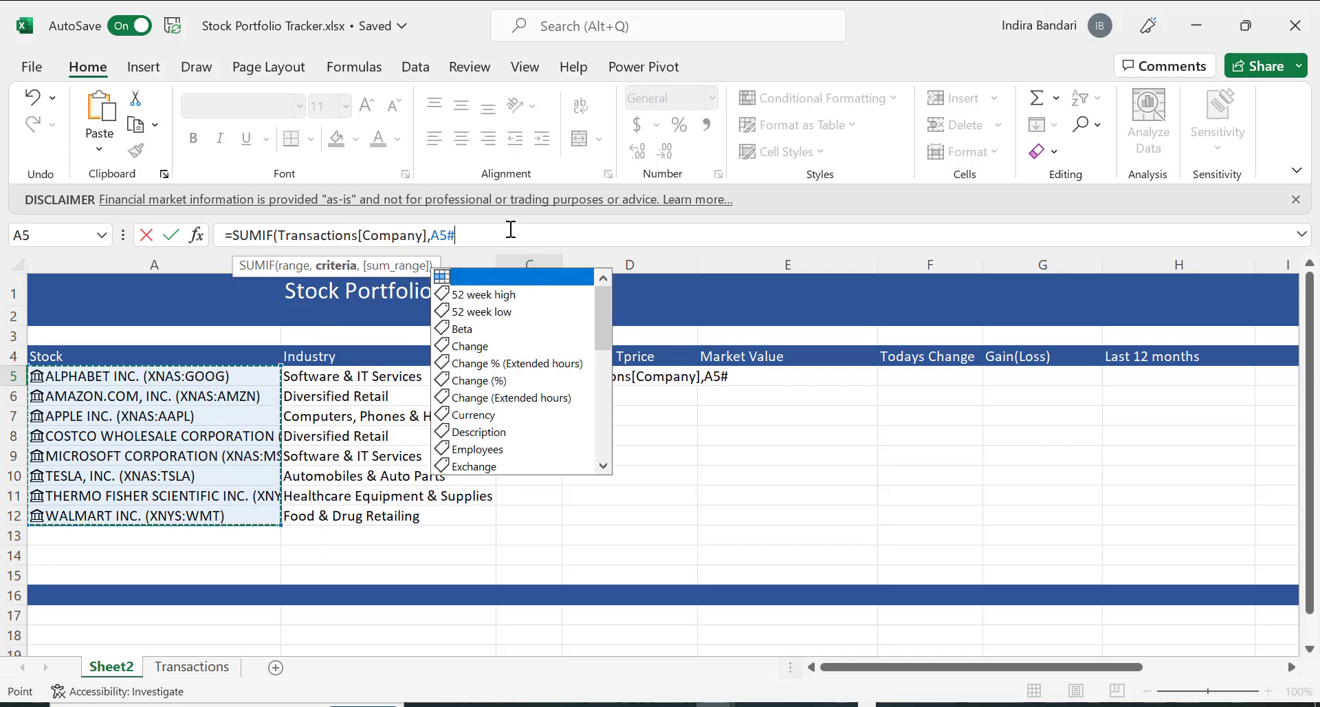
pyautogui.write(',')
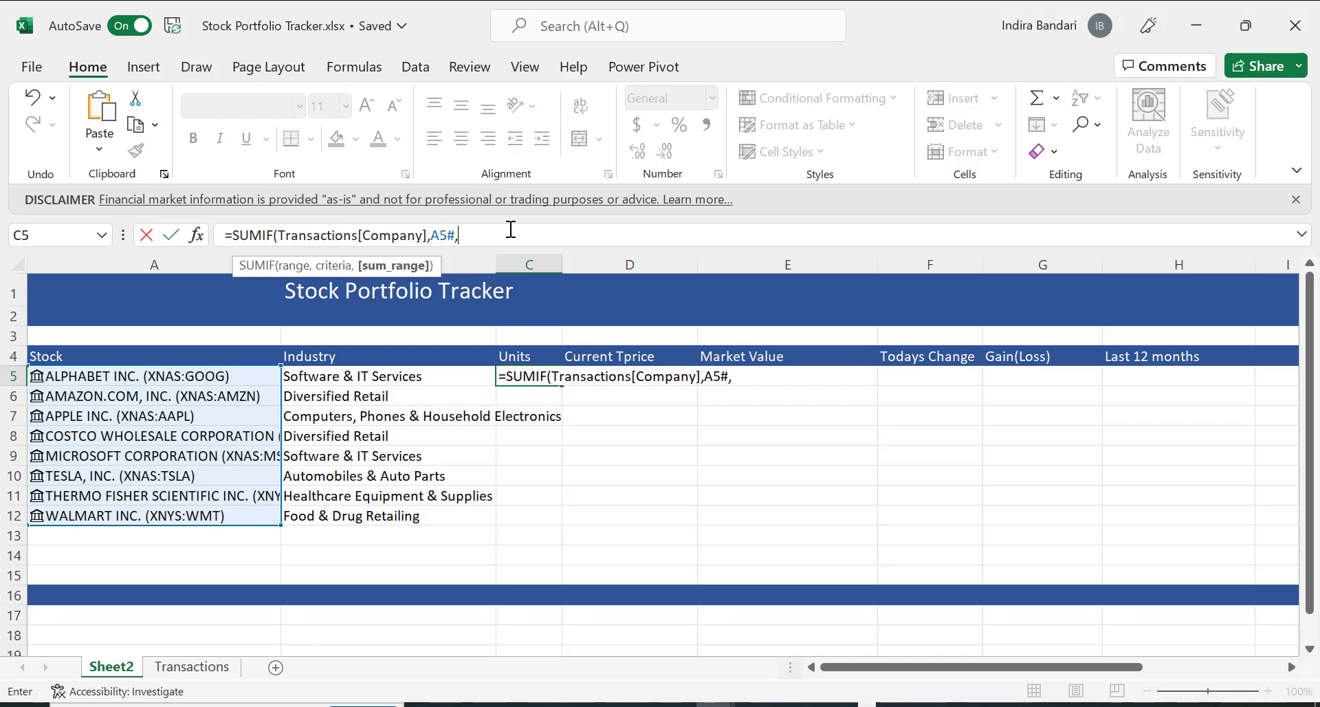
# Use Transactions[Units] as the sum range and enter the C5 formula as =SUMIF(Transactions[Company],A5#,Transactions[Units]).
pyautogui.write('Transactio')
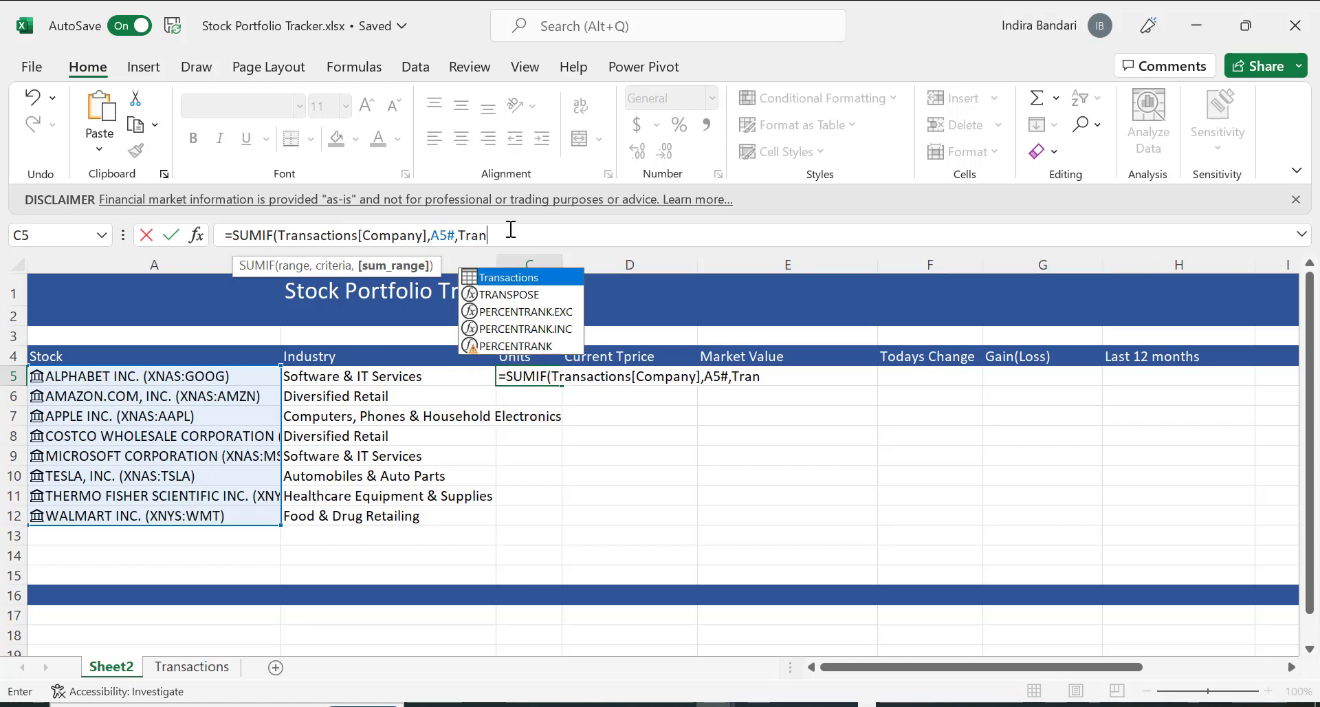
pyautogui.write('ns')
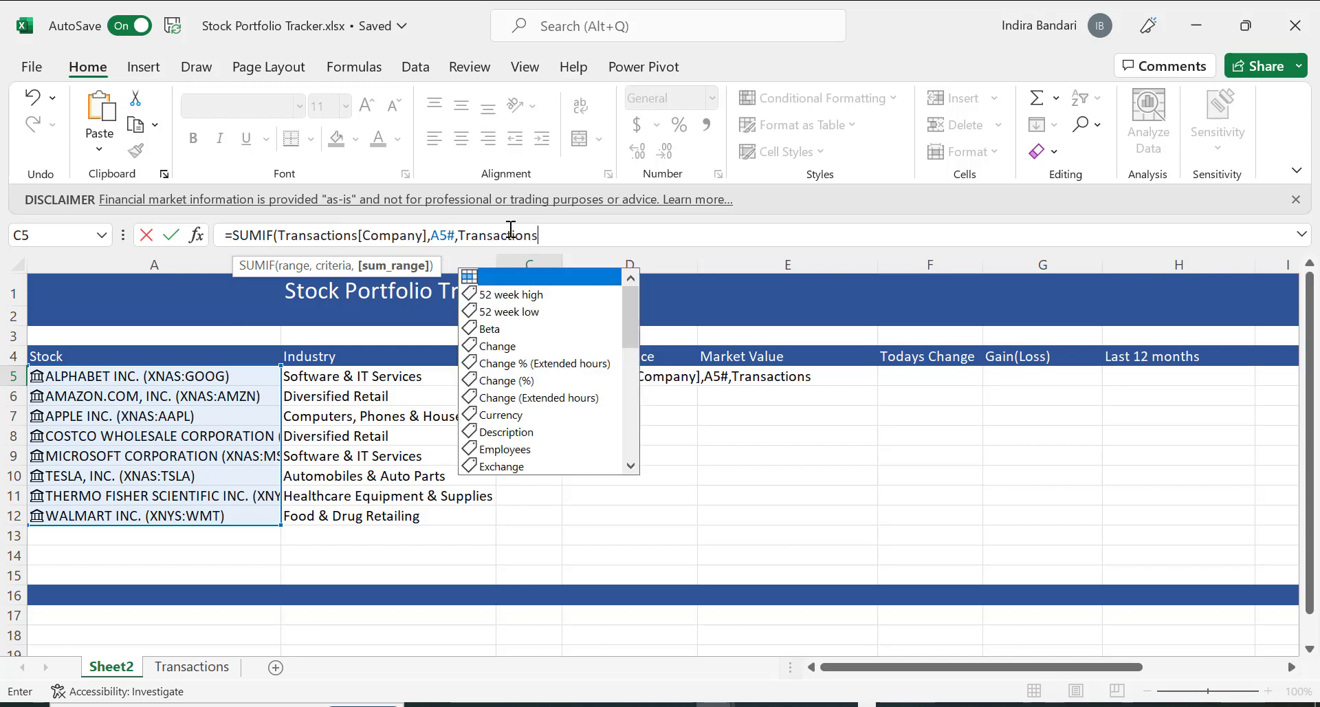
pyautogui.write('[')
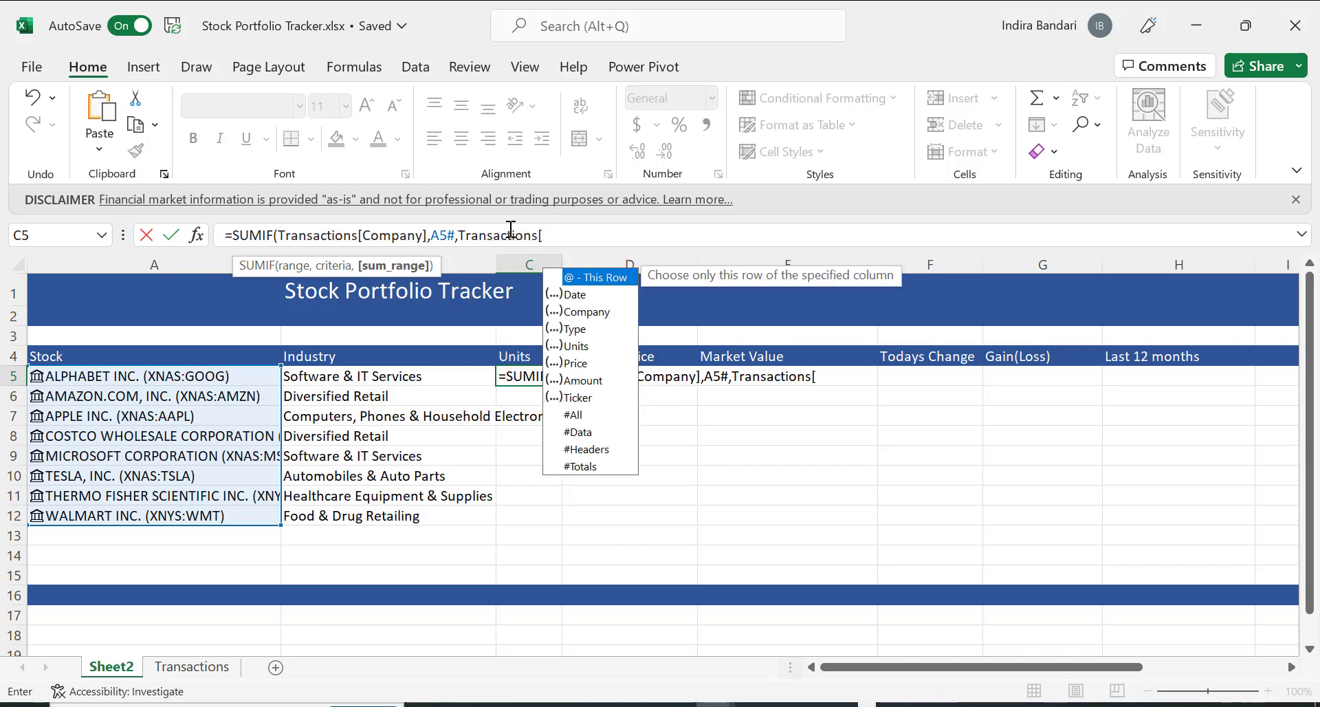
pyautogui.write('Units')
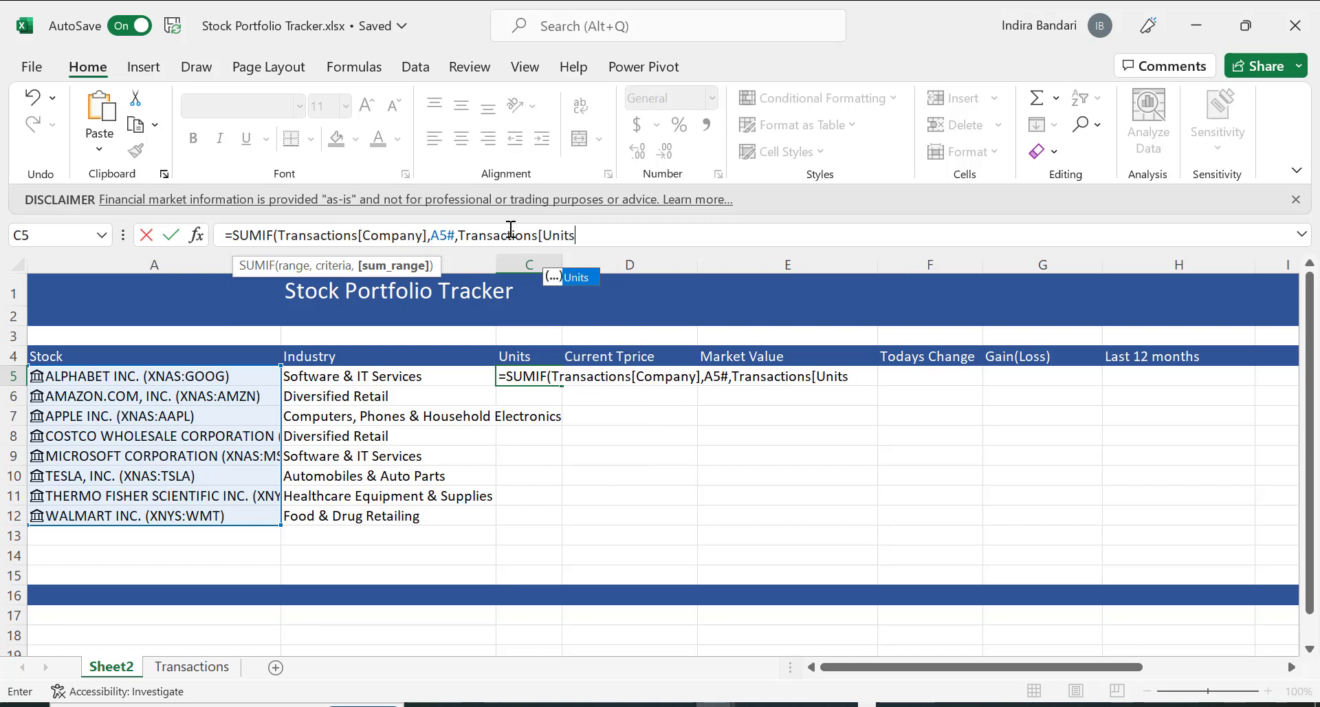
pyautogui.write(']')
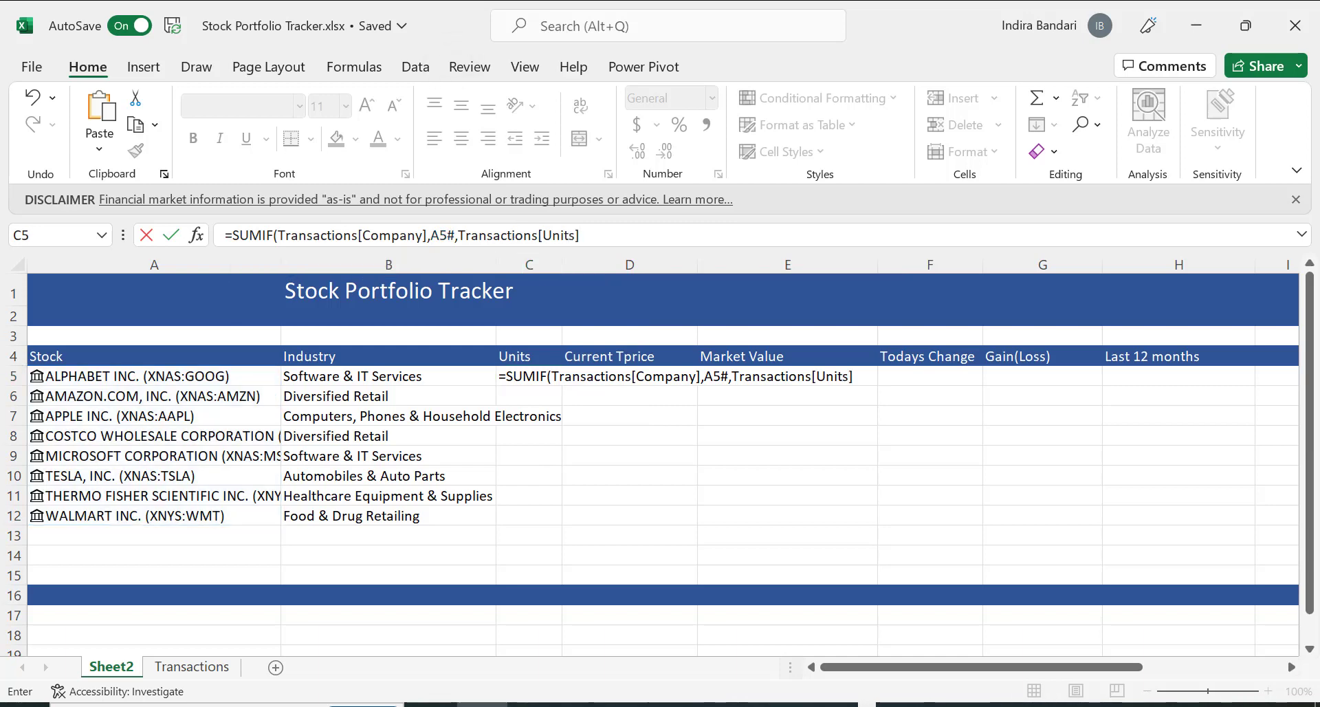
pyautogui.click(599, 239)
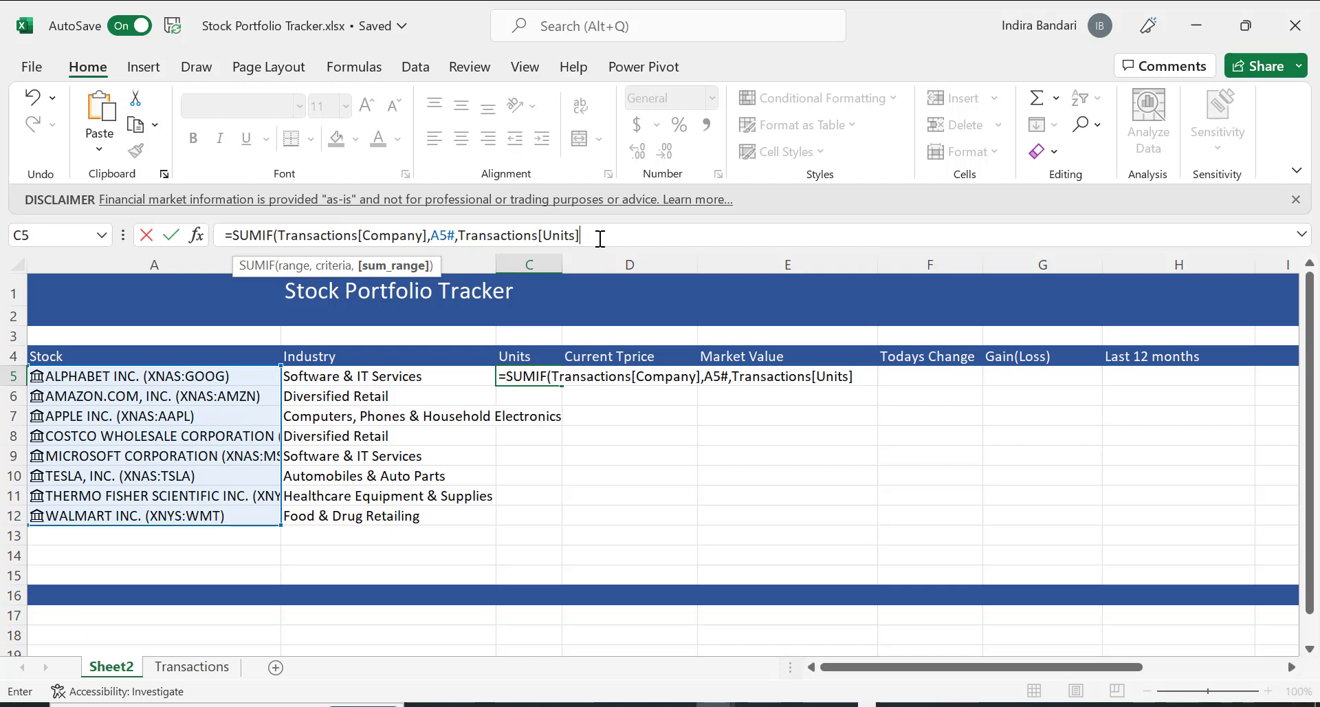
pyautogui.write(')')
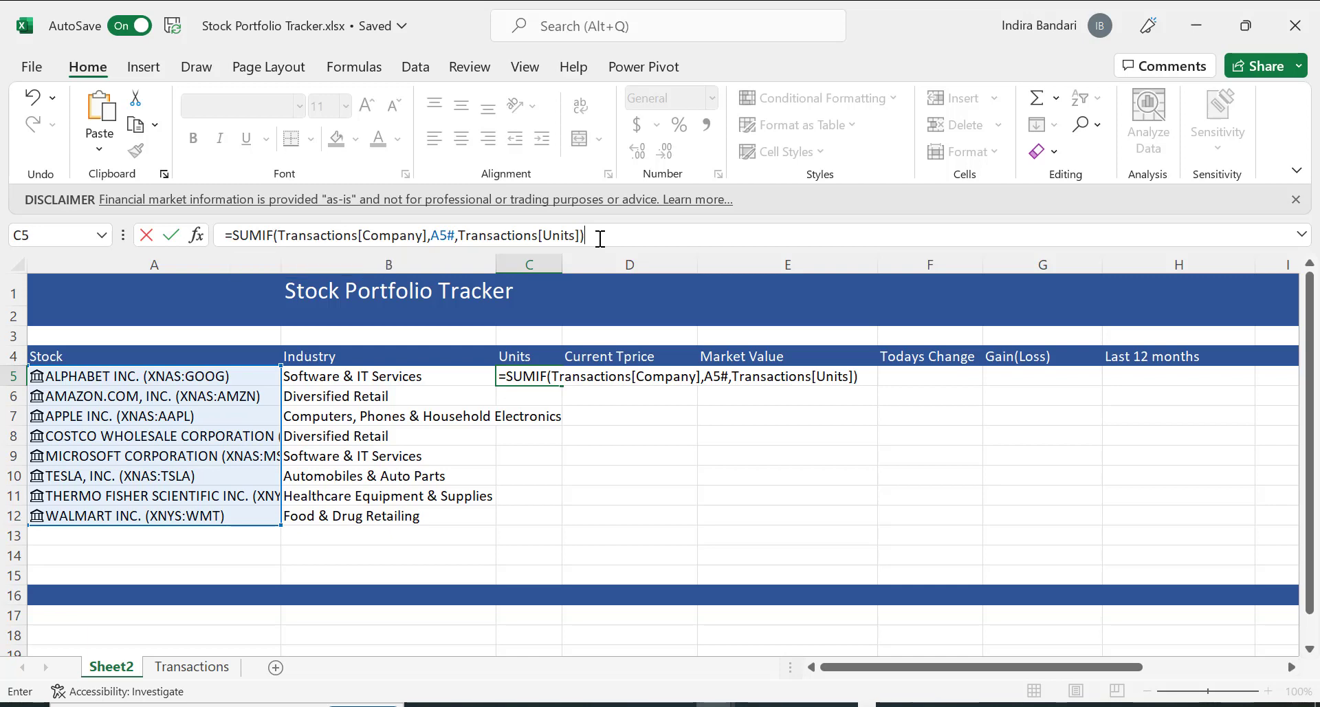
pyautogui.press('Return')
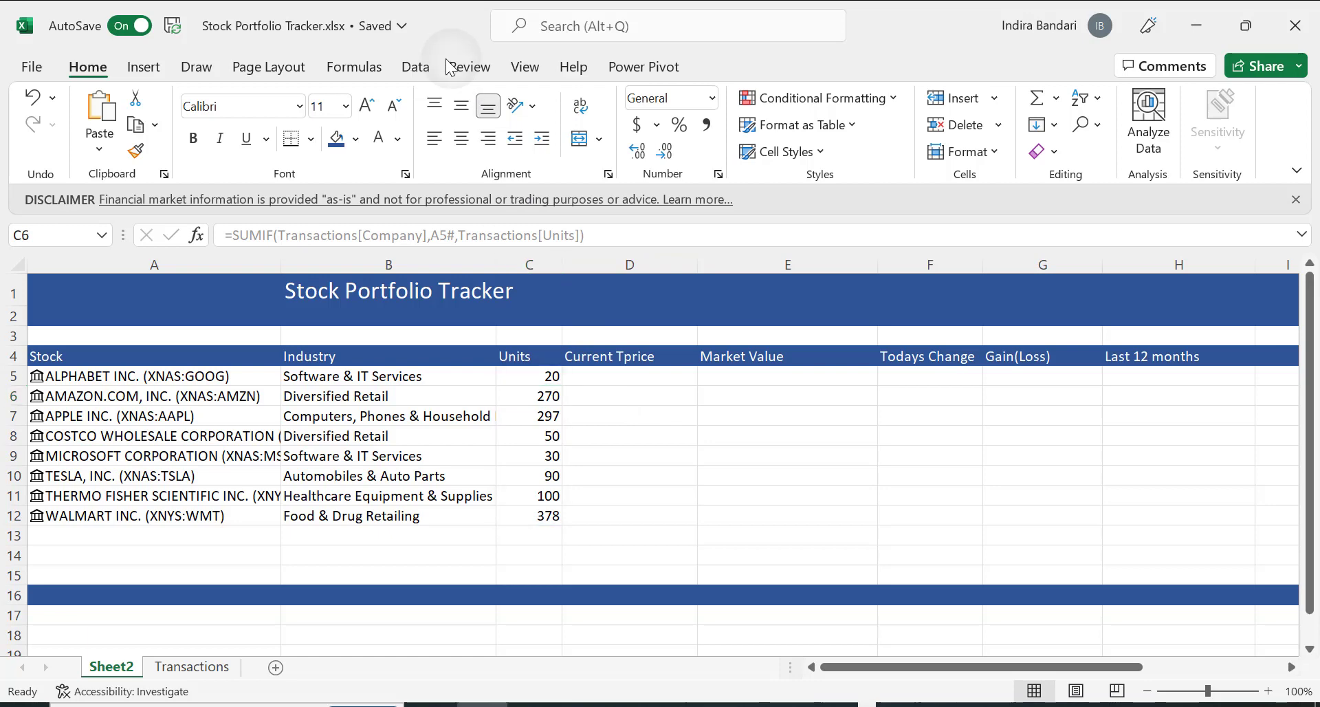
# Enter =A5#.Price in D5 to fill the current price column for the whole spilled stock list.
pyautogui.click(630, 376)
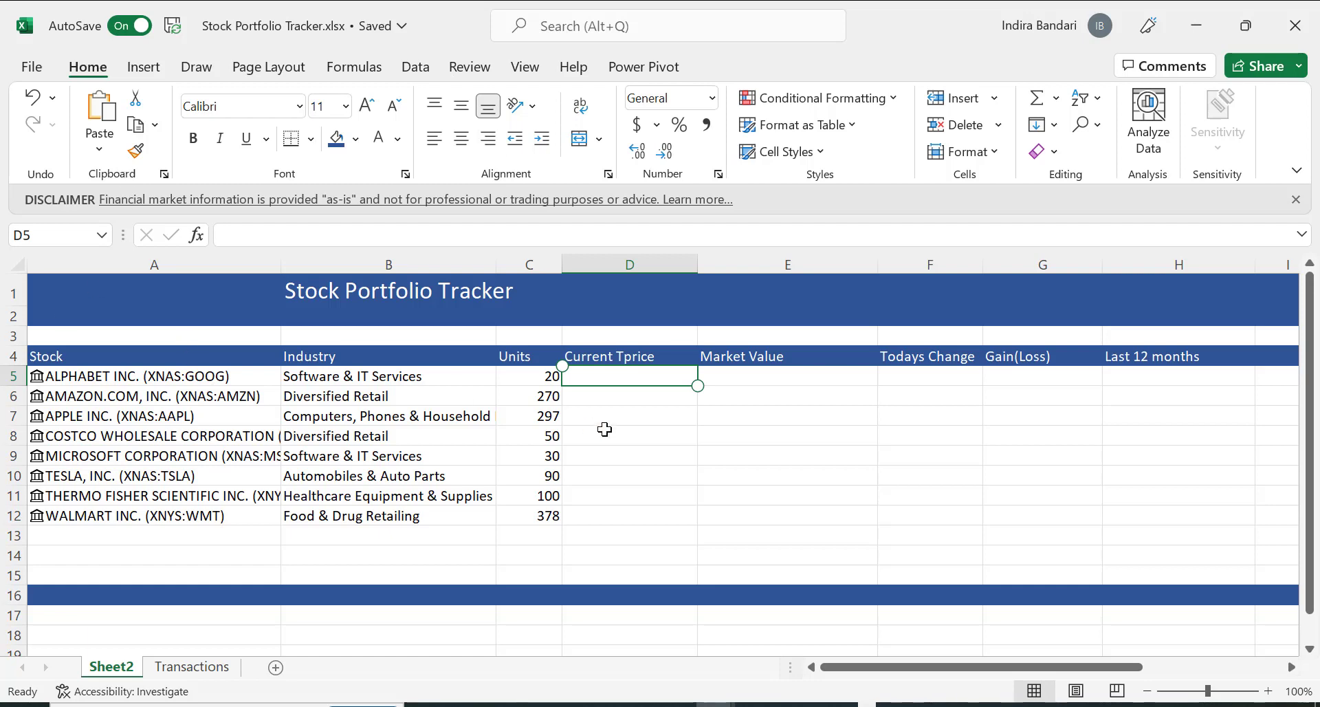
pyautogui.write('=')
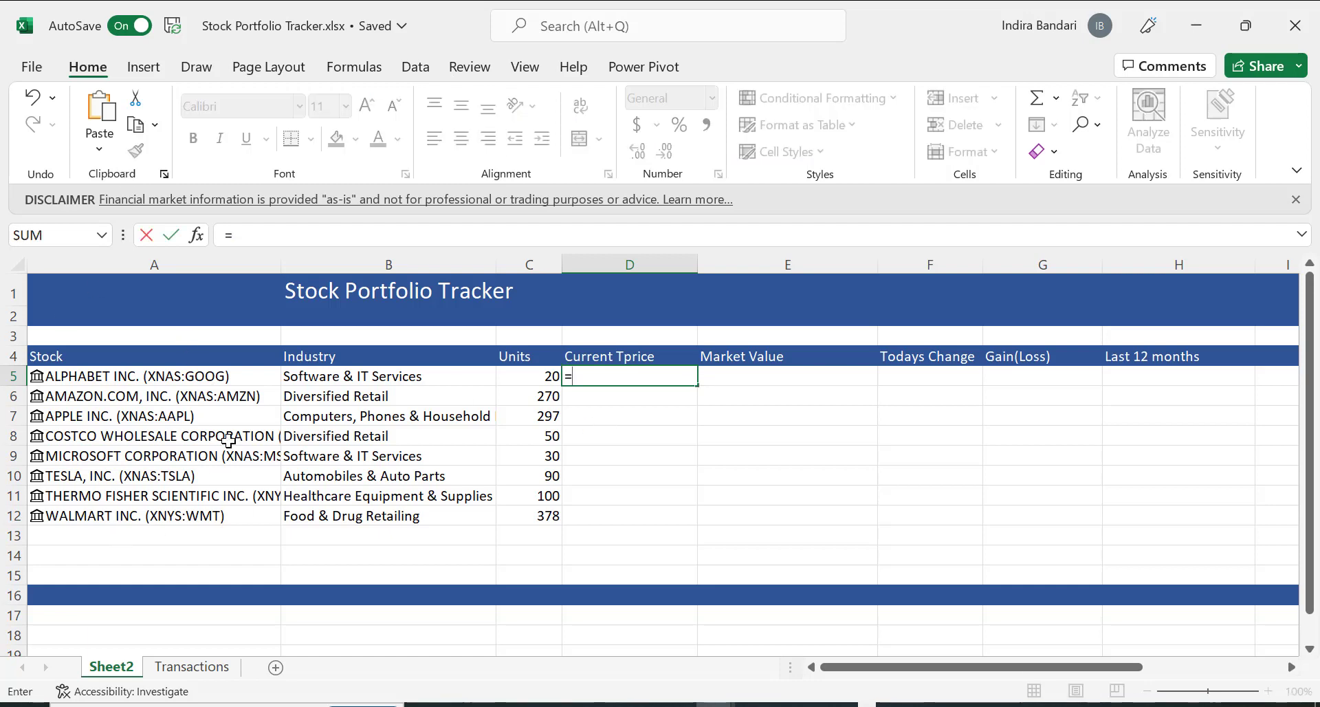
pyautogui.click(224, 378)
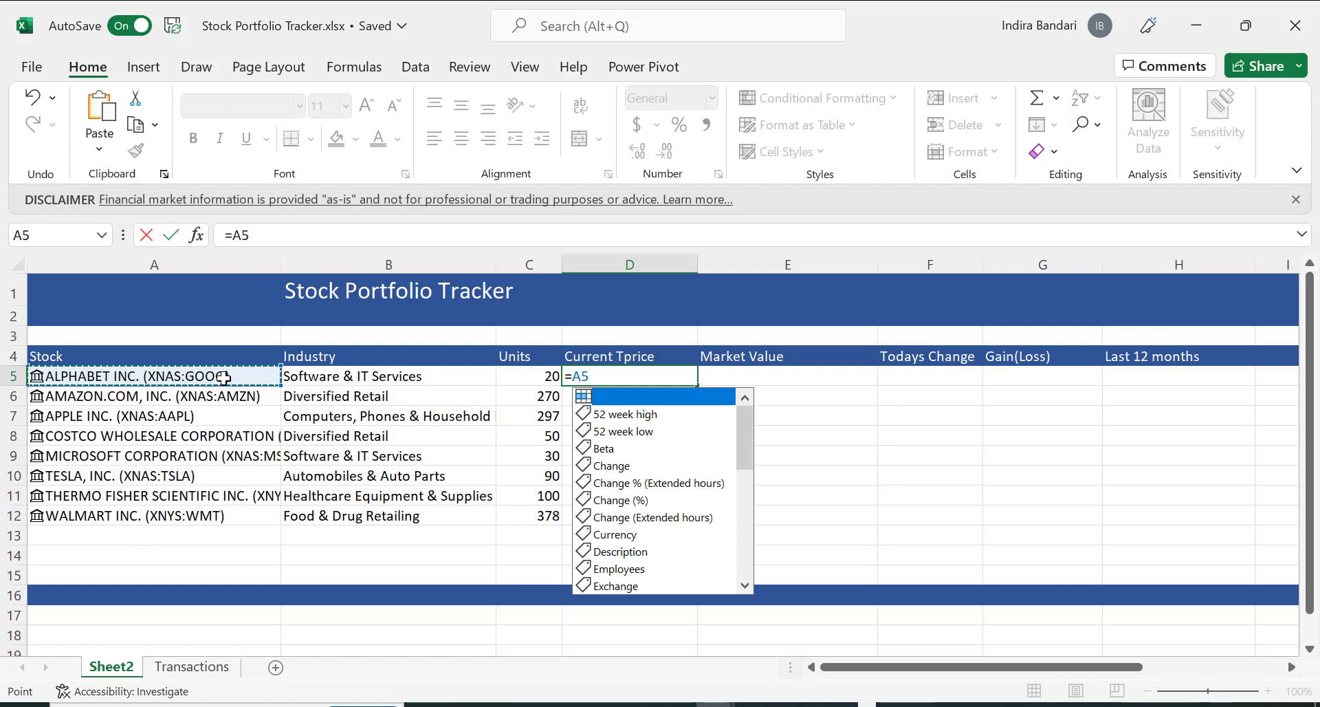
pyautogui.click(608, 374)
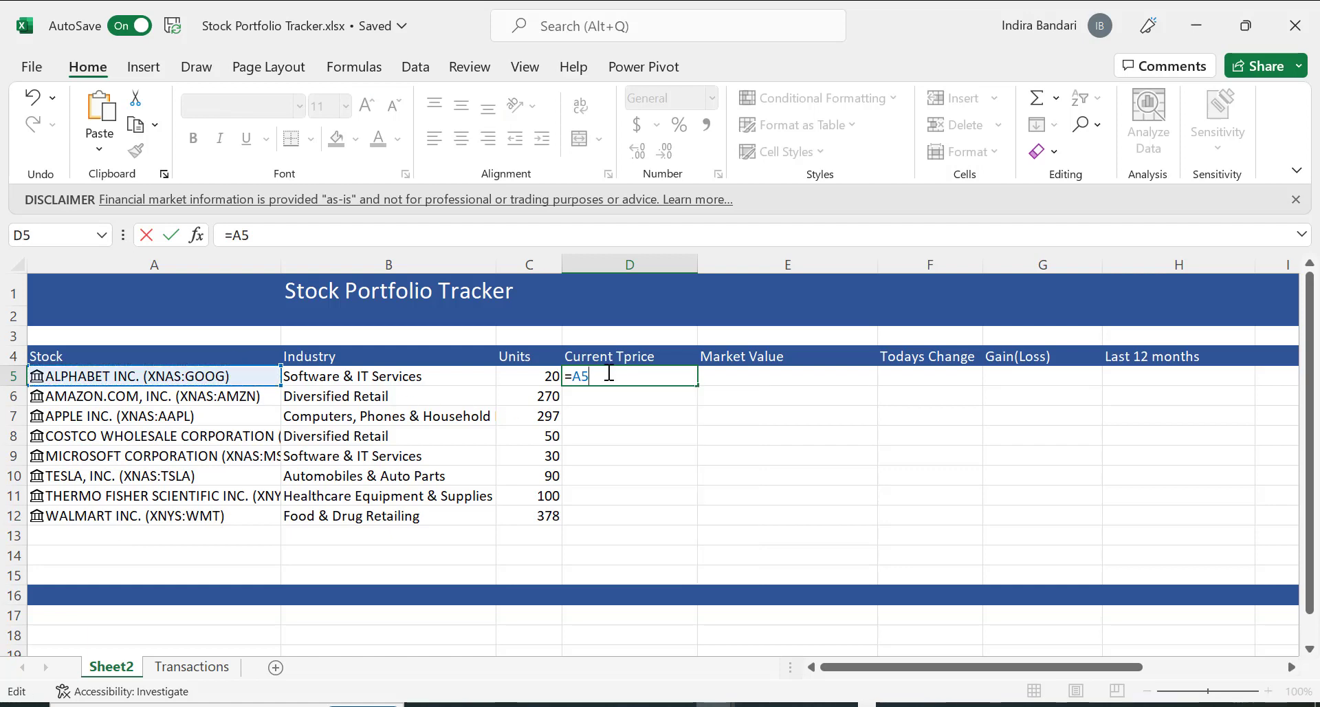
pyautogui.write('#')
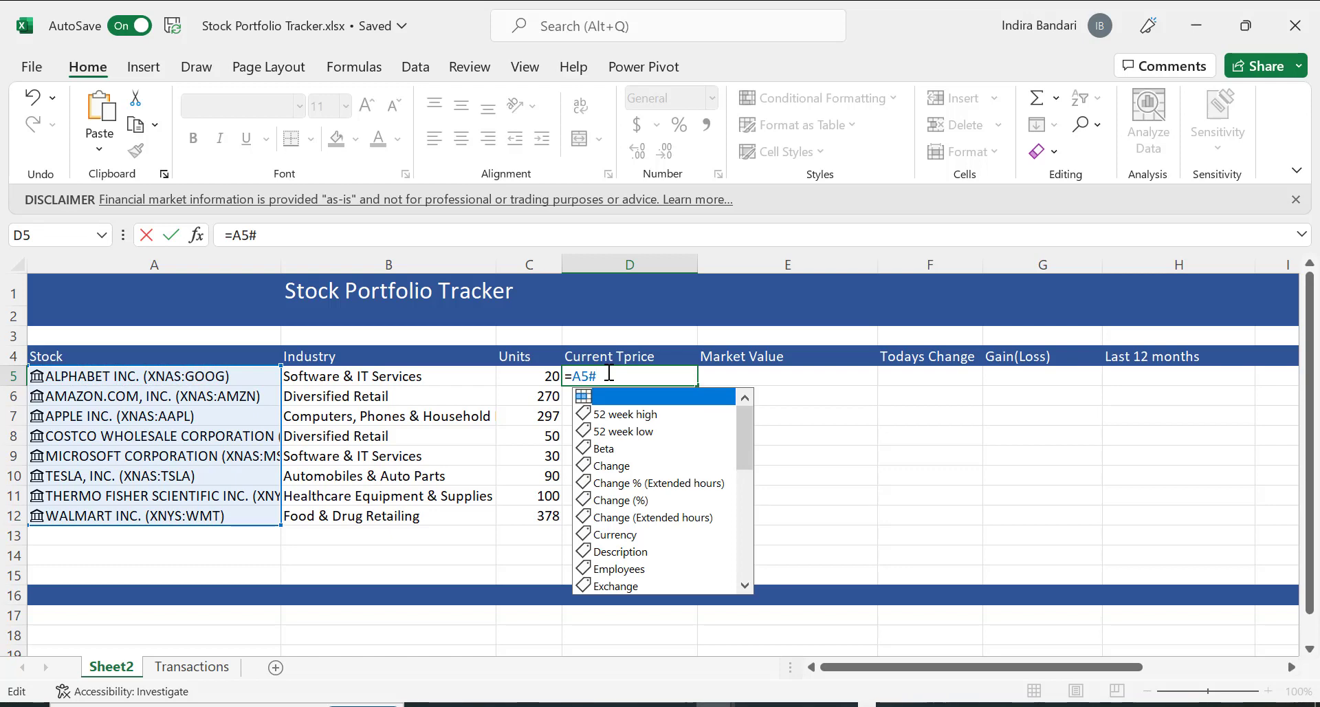
pyautogui.write('.Pr')
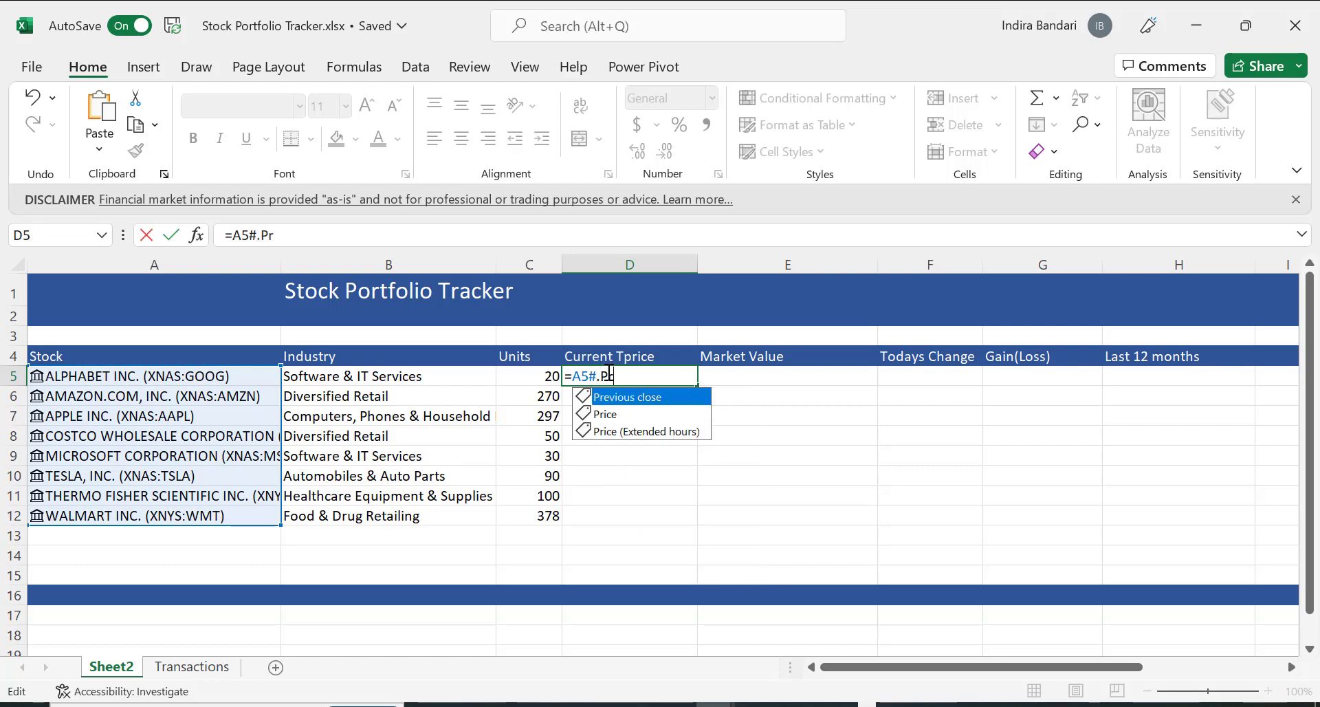
pyautogui.press('Down')
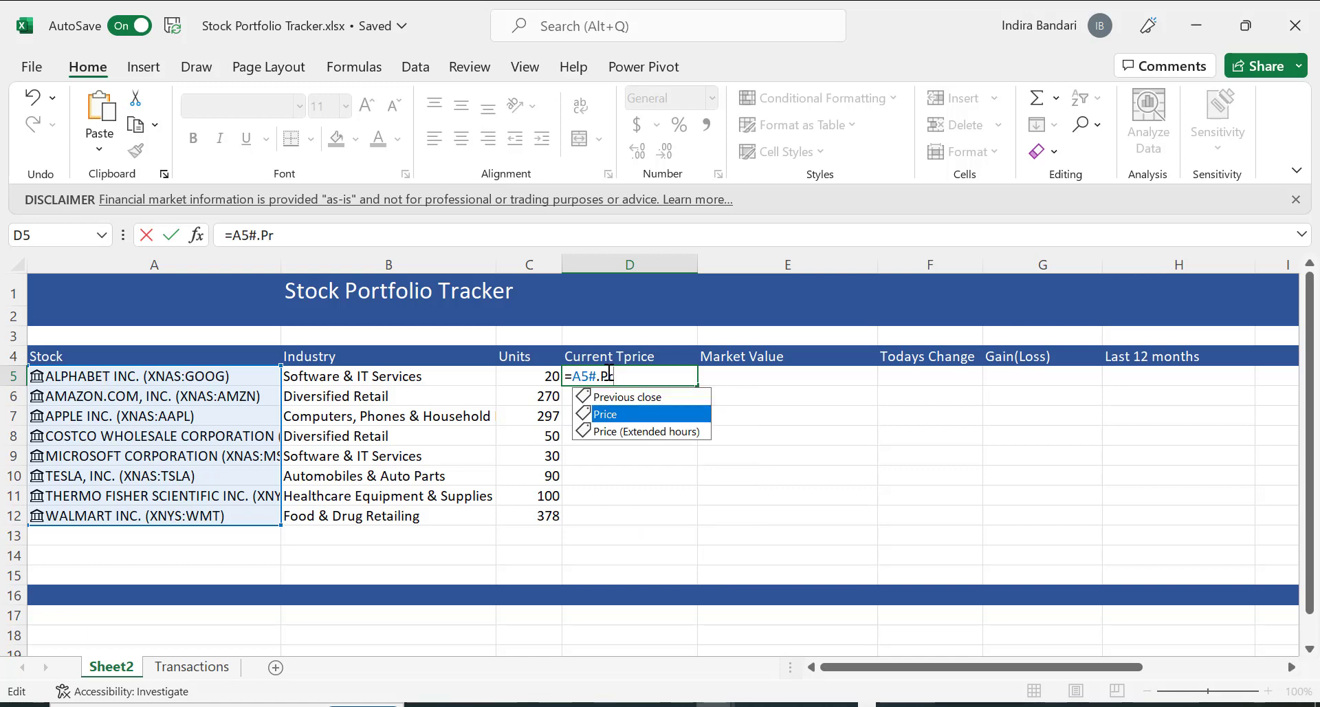
pyautogui.press('Tab')
pyautogui.press('Return')
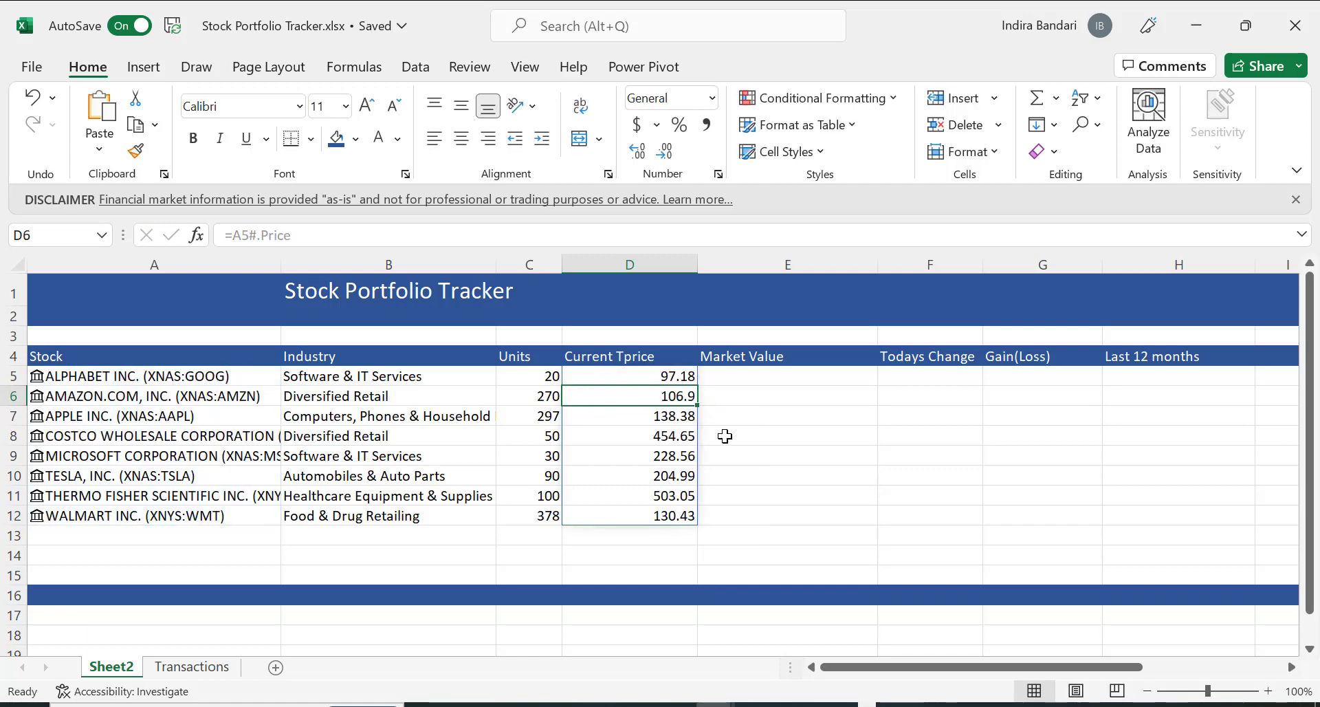
# Enter =C5#*D5# in E5 under Market Value to multiply the spilled units by the current prices.
pyautogui.click(749, 374)
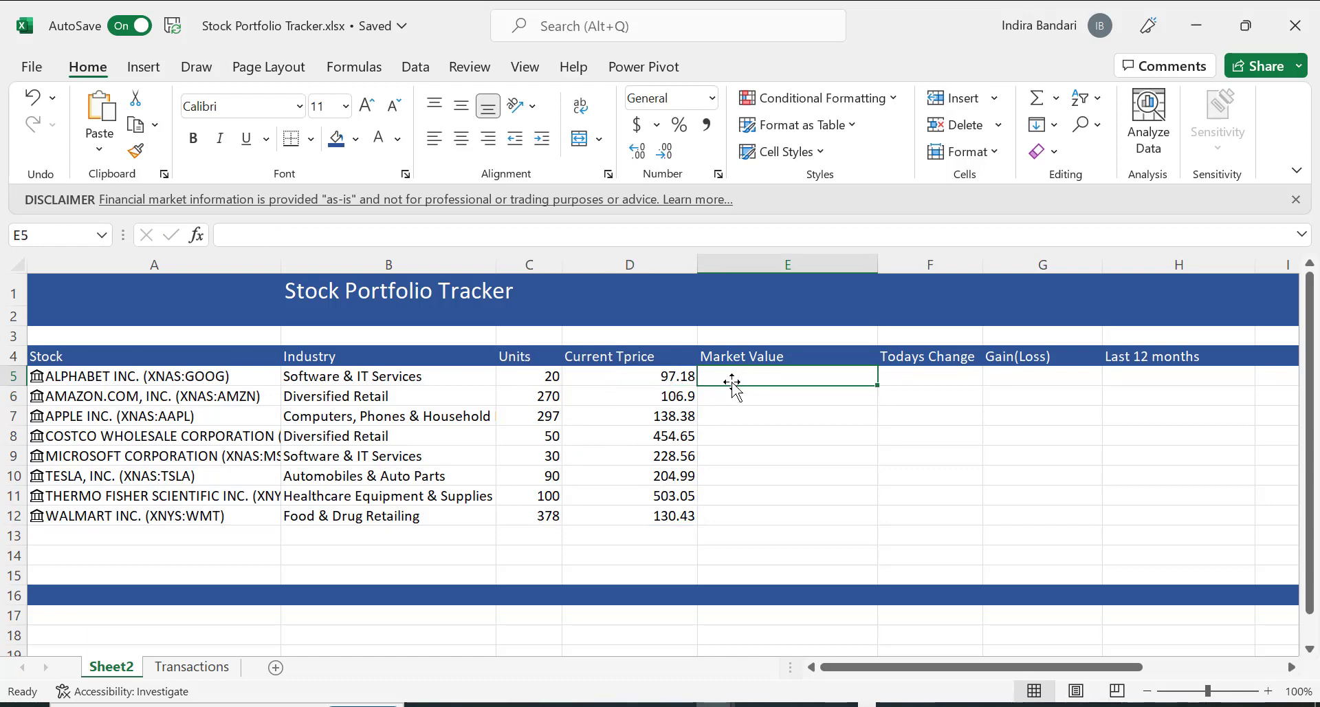
pyautogui.write('=')
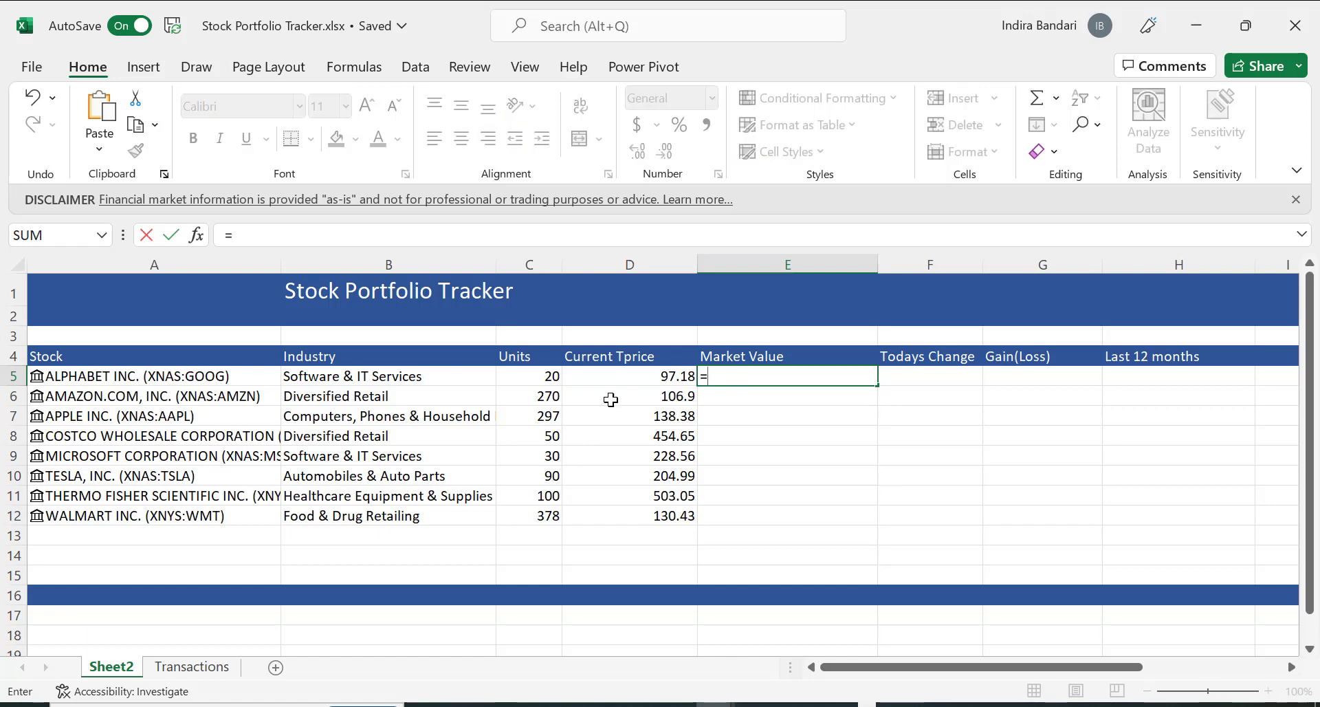
pyautogui.click(531, 379)
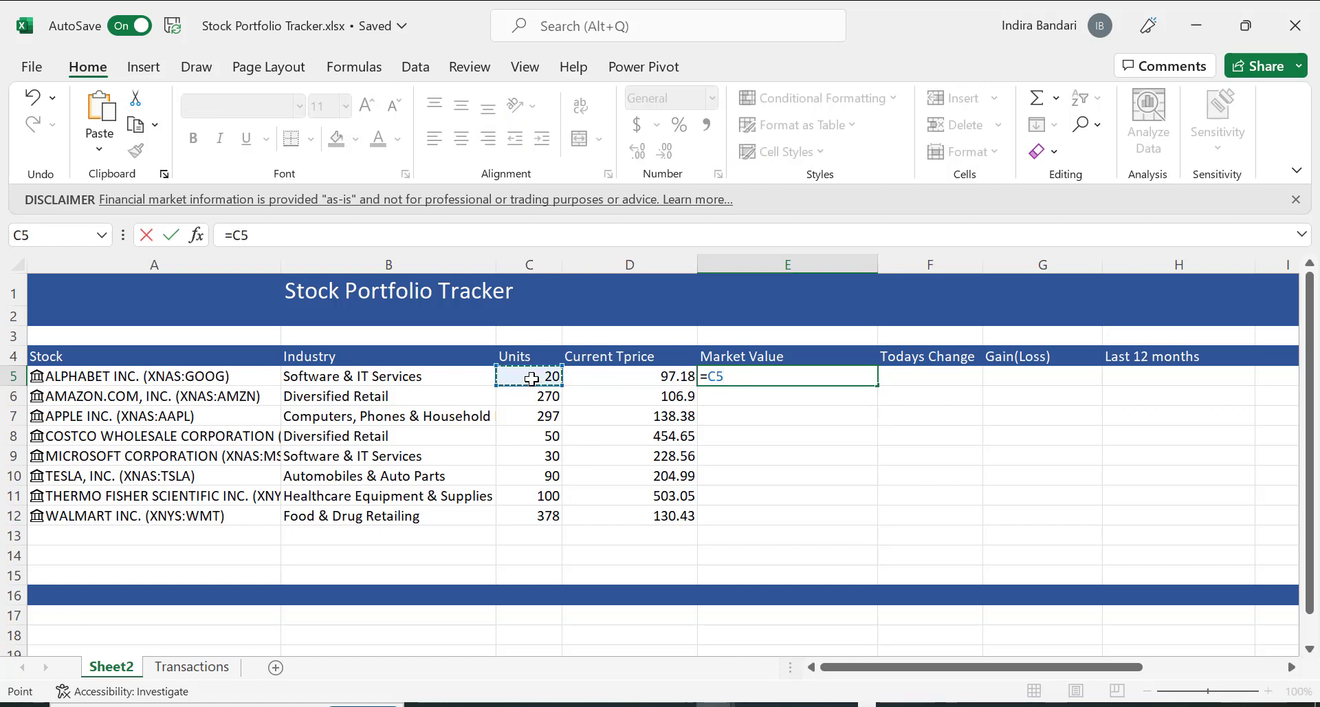
pyautogui.write('#*')
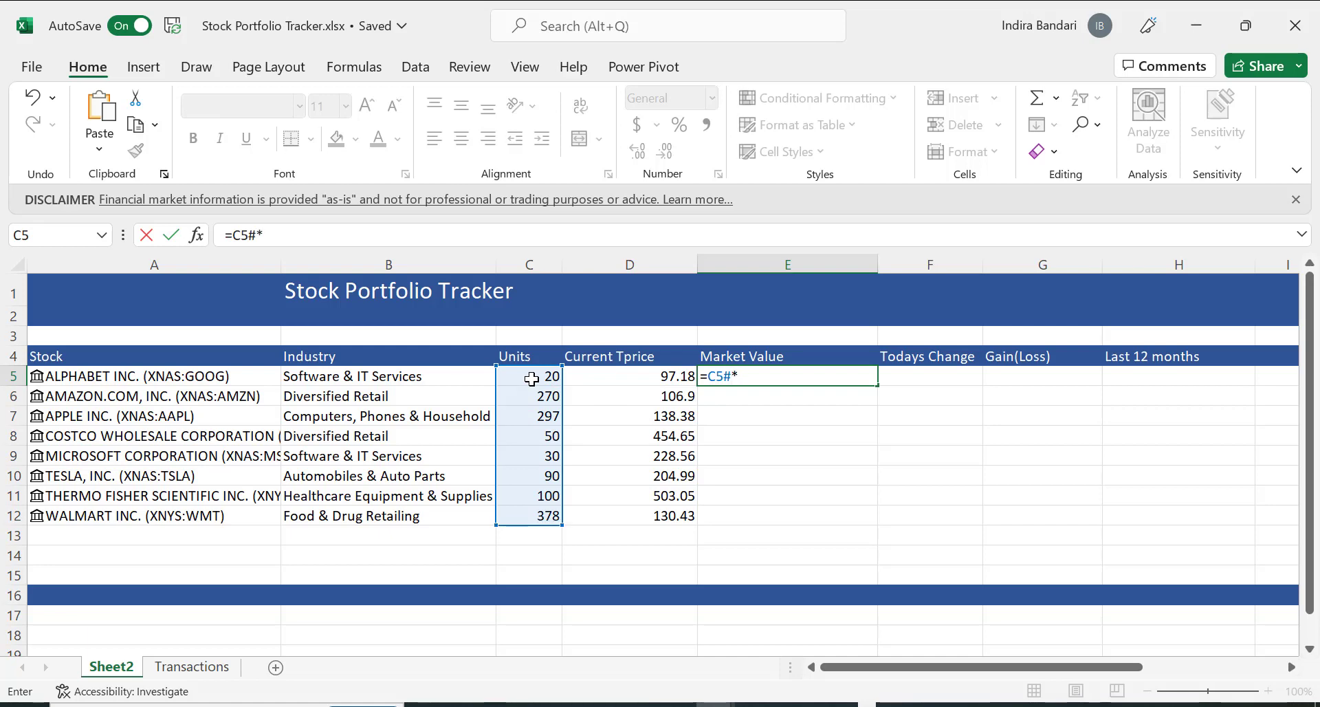
pyautogui.click(633, 383)
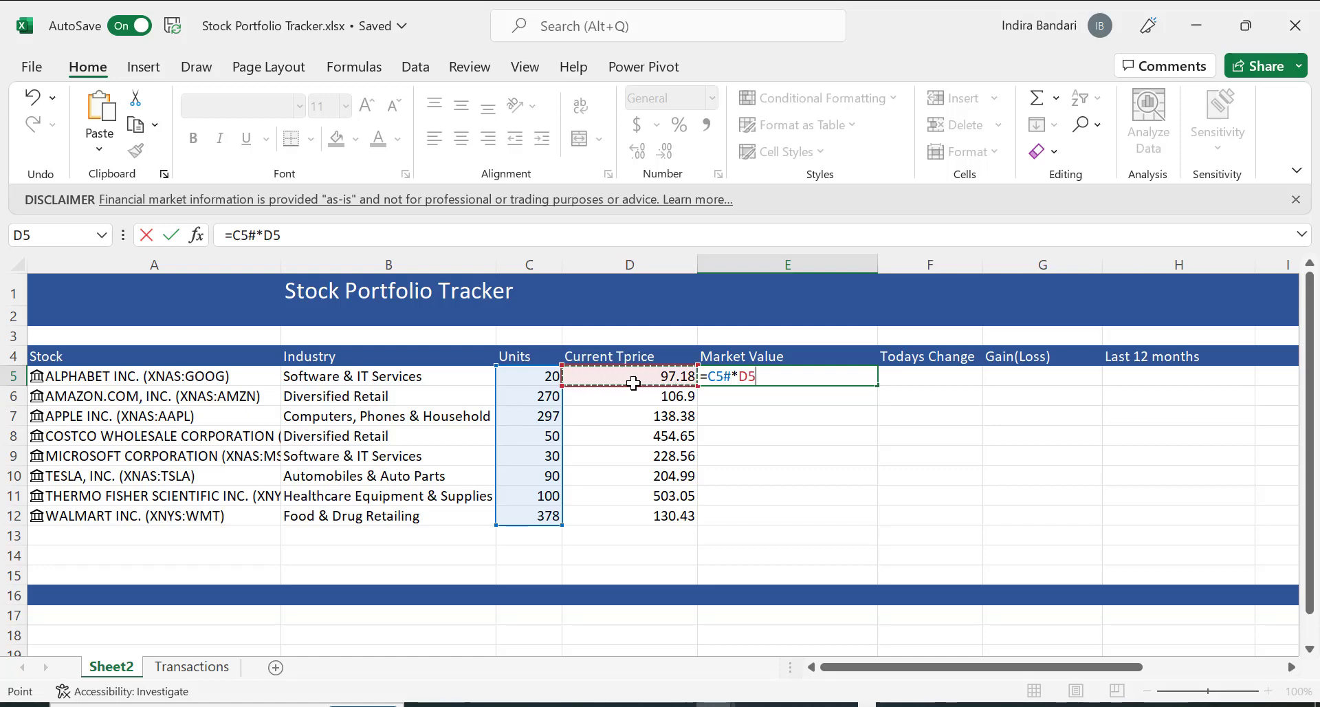
pyautogui.write('#')
pyautogui.press('Return')
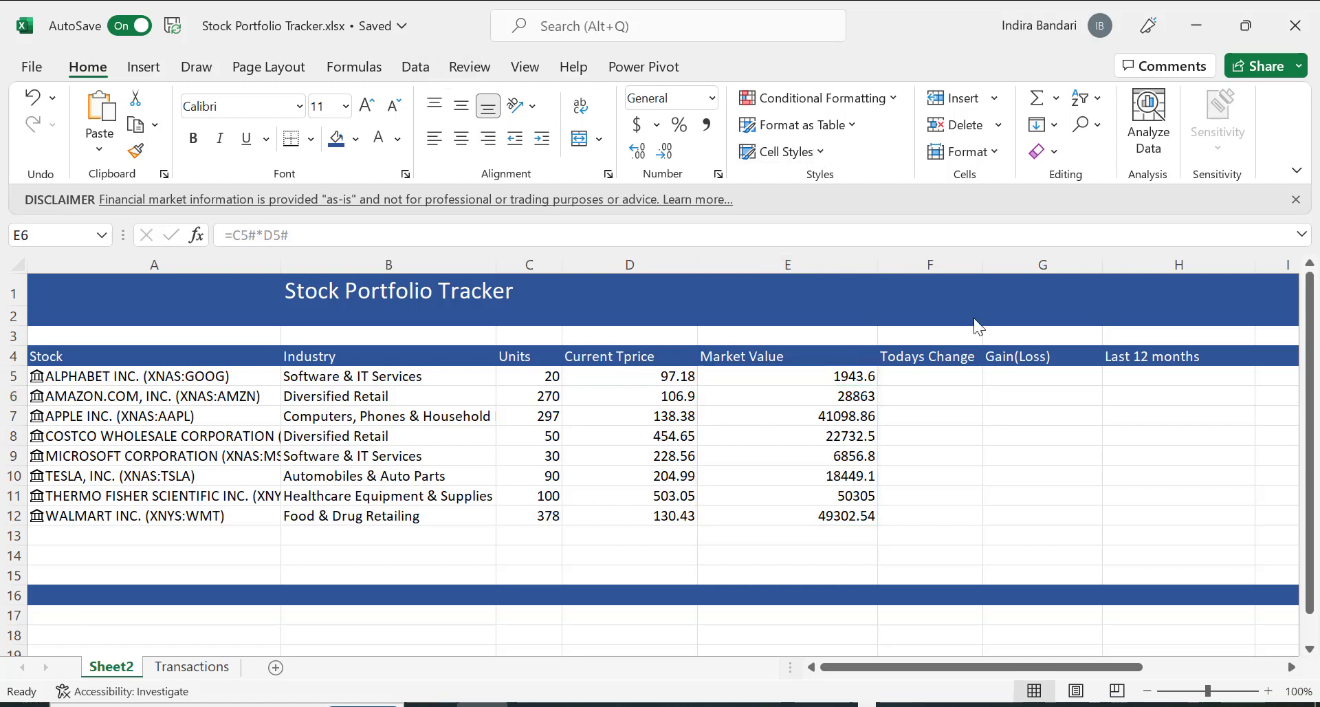
# Begin the Todays Change formula in F5 as =D5#-A5#.[Previous close], subtracting the previous close from the current price.
pyautogui.click(928, 372)
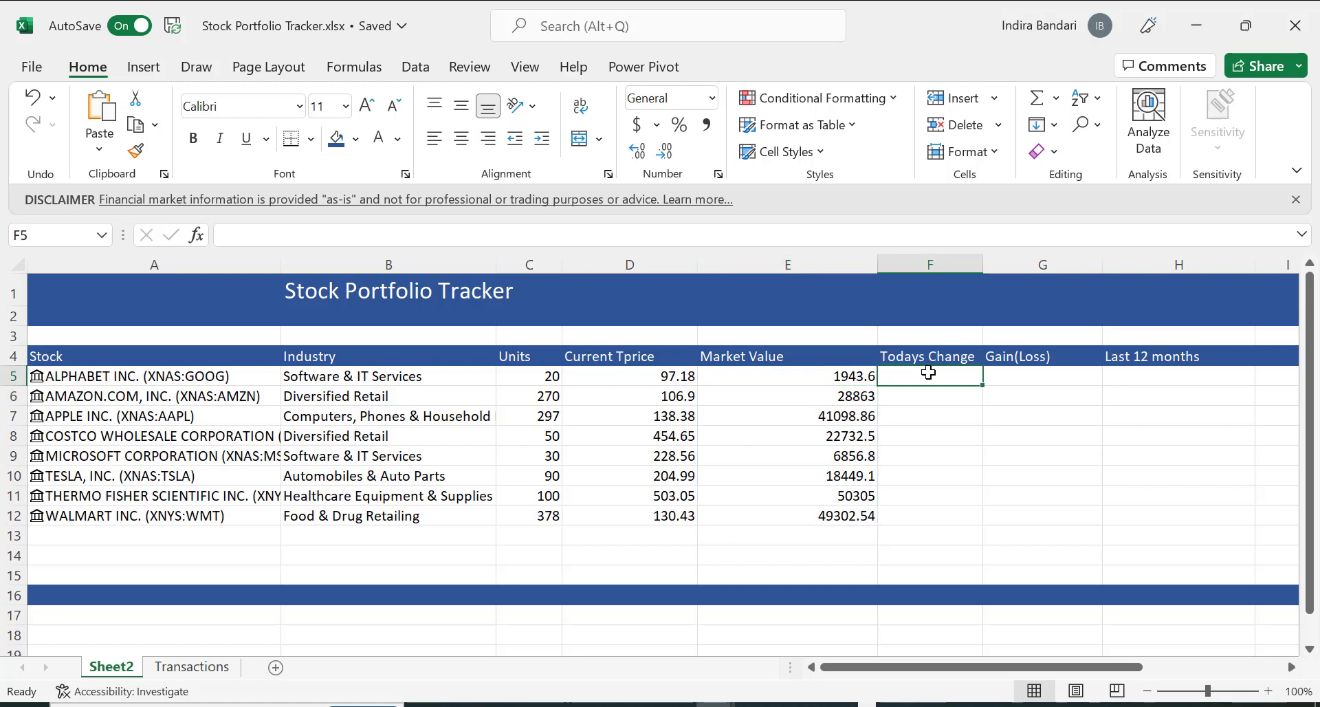
pyautogui.write('=')
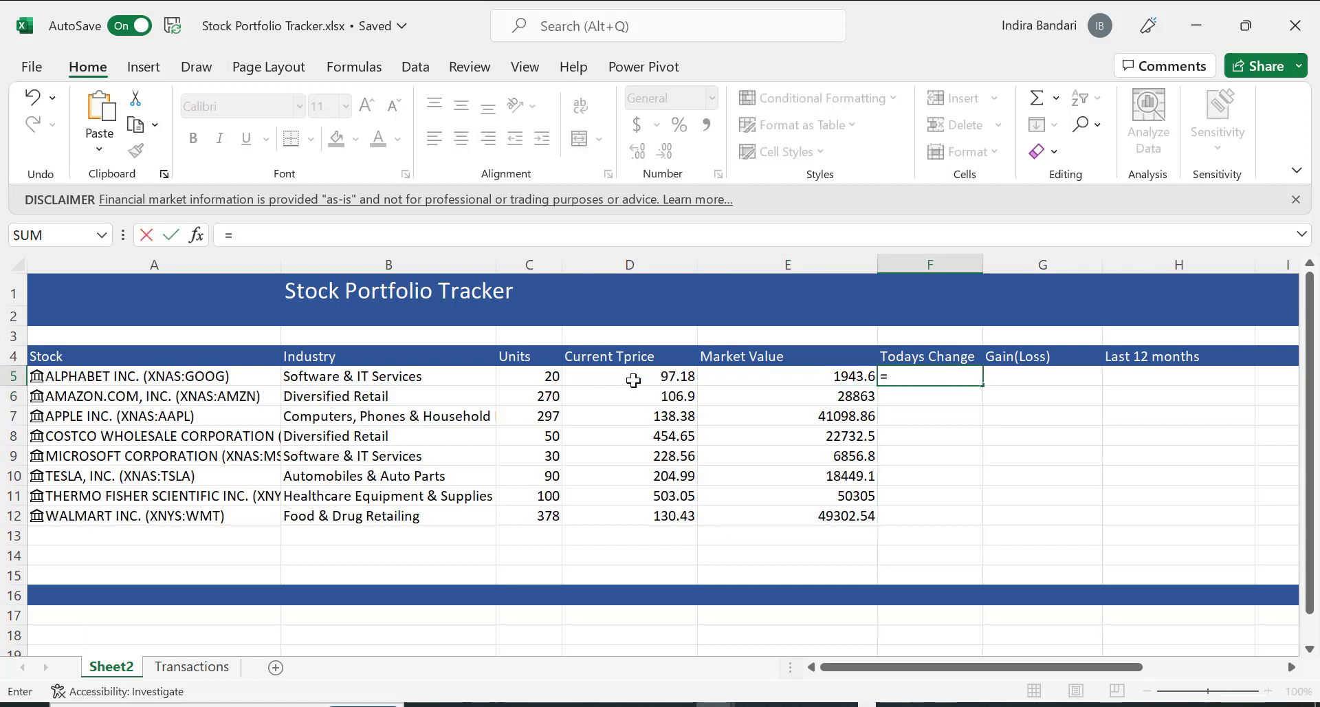
pyautogui.moveTo(633, 369); pyautogui.dragTo(638, 514)
pyautogui.write('-')
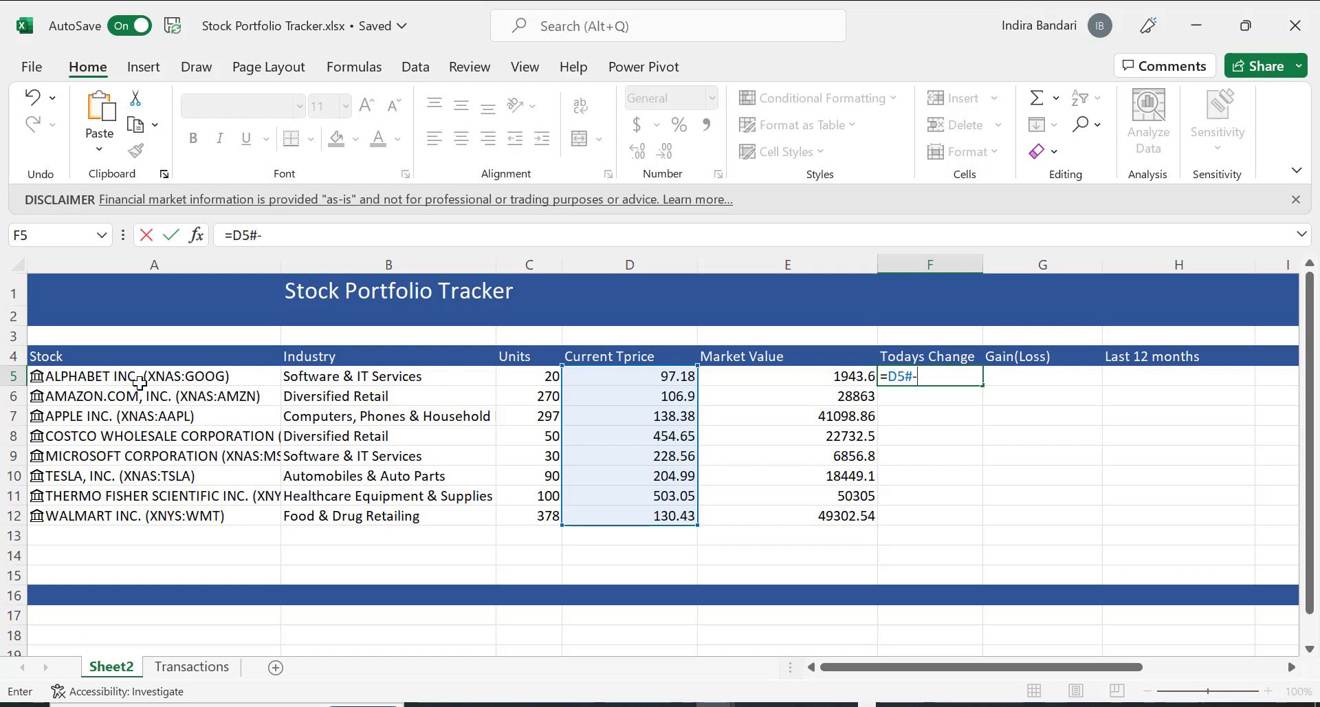
pyautogui.moveTo(145, 376); pyautogui.dragTo(151, 515)
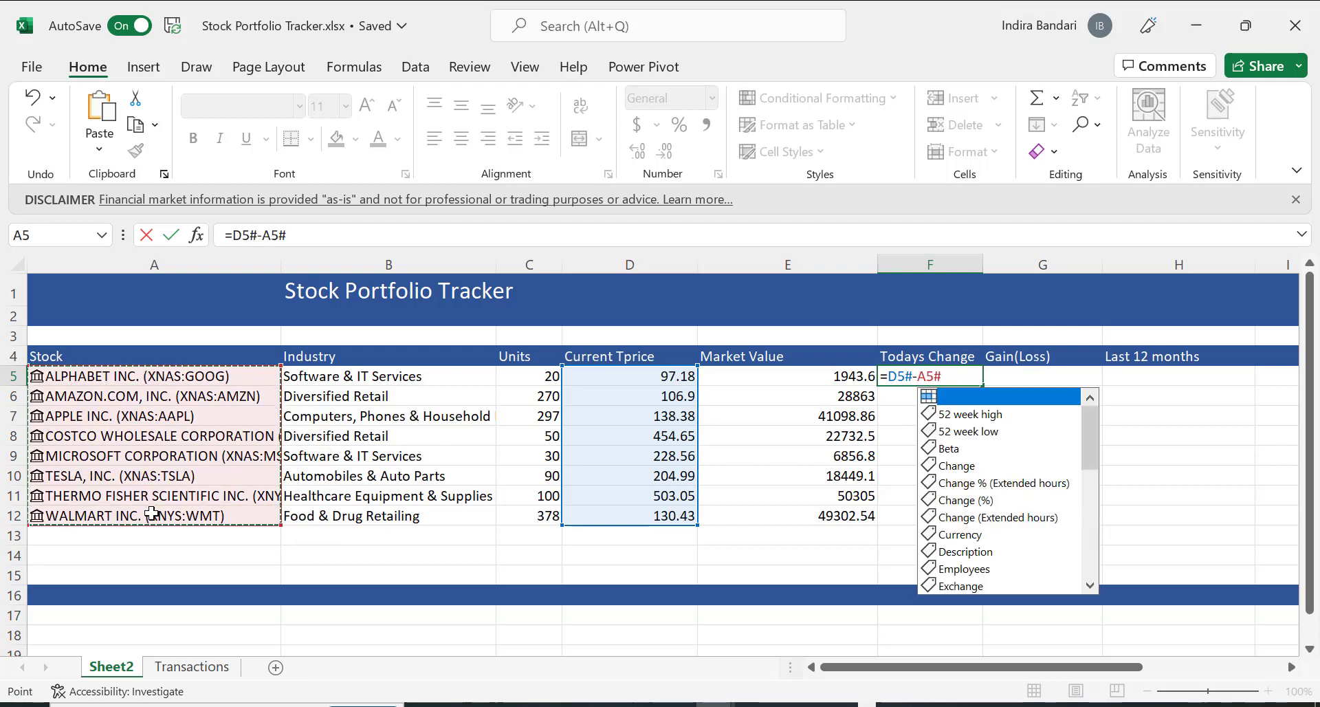
pyautogui.write('.')
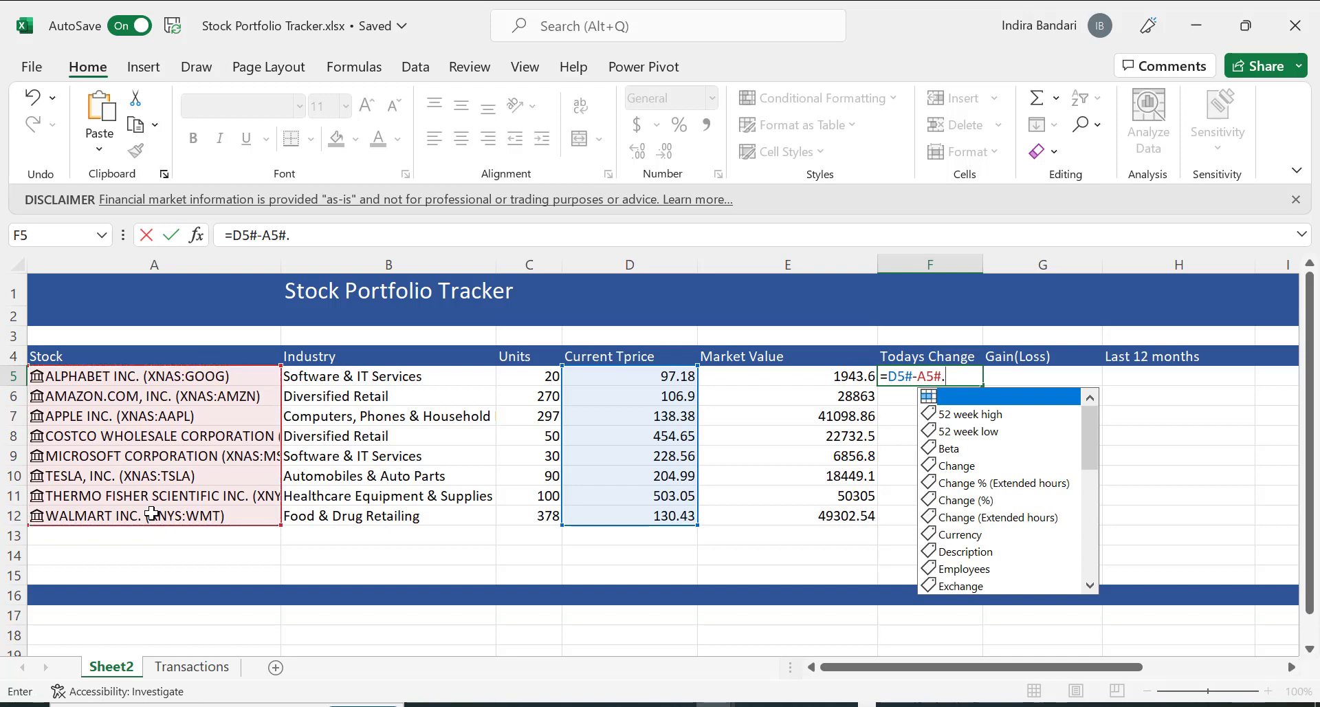
pyautogui.write('Pre')
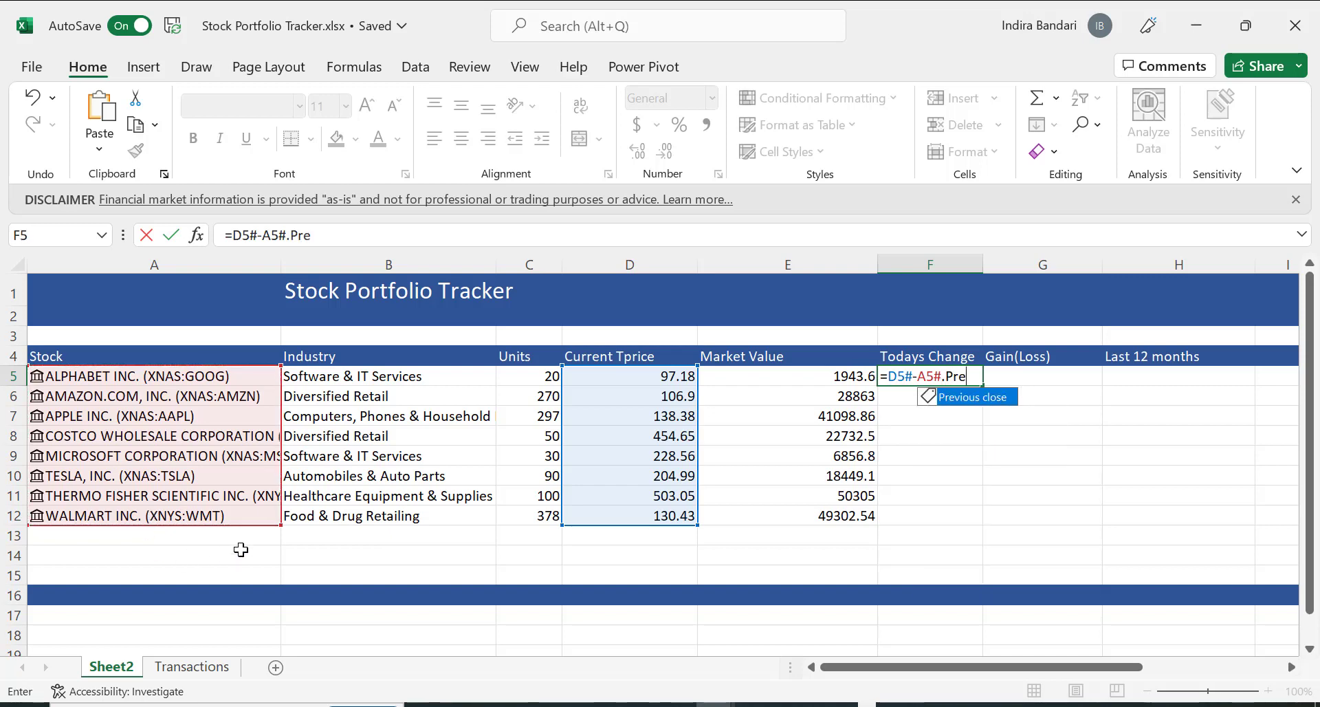
pyautogui.doubleClick(966, 399)
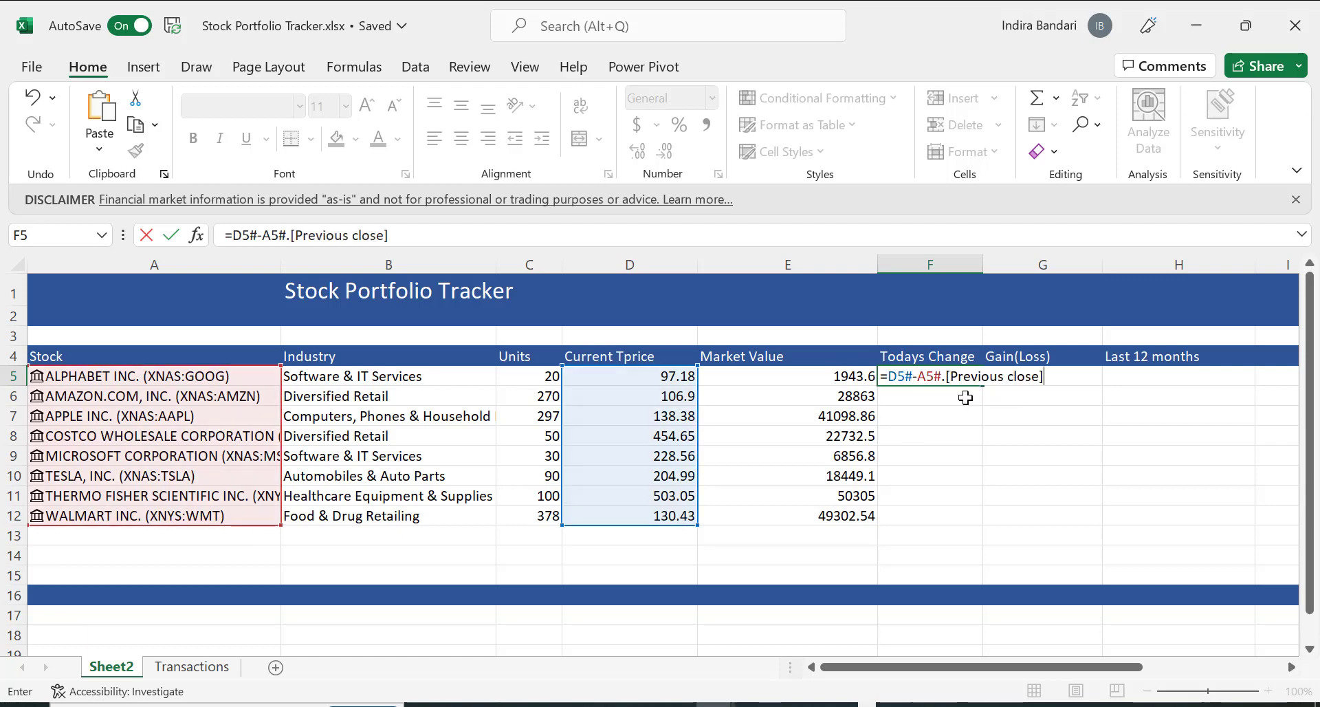
# Wrap the F5 price difference in parentheses, multiply it by the units and enter it as =(D5#-A5#.[Previous close])*C5#.
pyautogui.write(')')
pyautogui.click(235, 234)
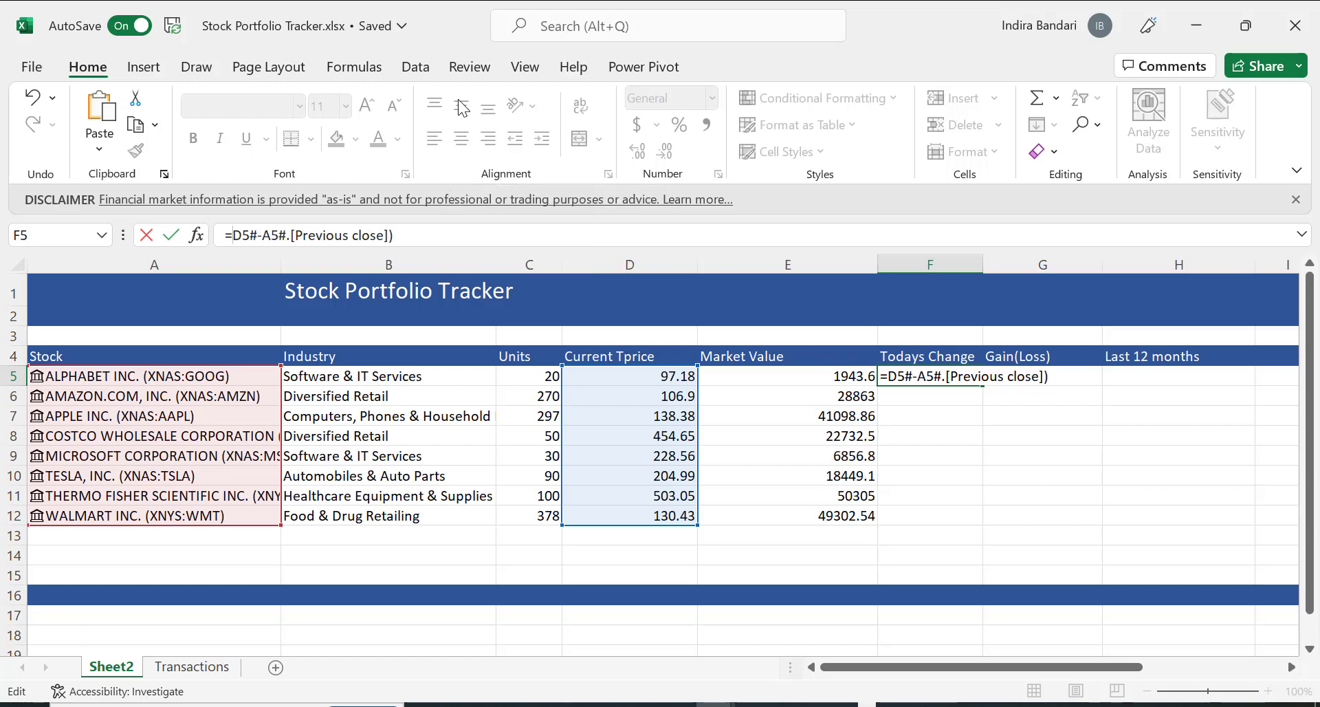
pyautogui.write('(')
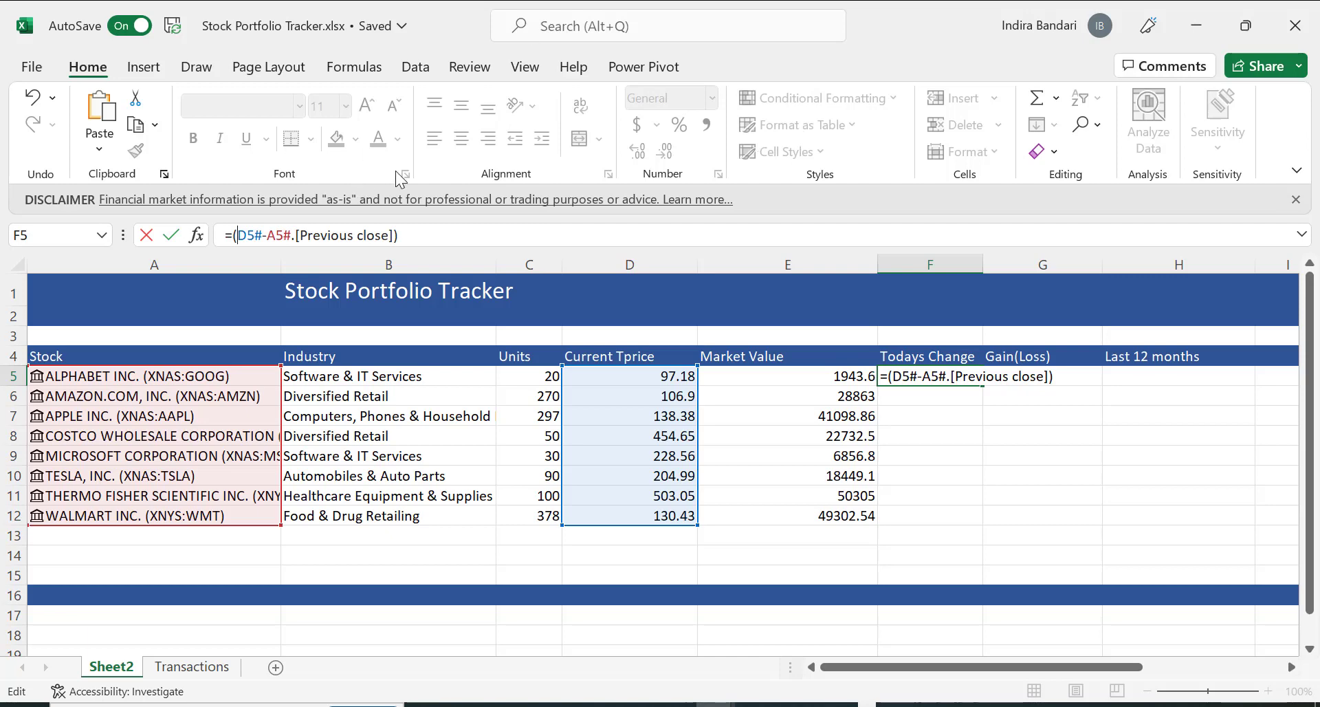
pyautogui.click(509, 242)
pyautogui.write('*')
pyautogui.moveTo(517, 376); pyautogui.dragTo(517, 509)
pyautogui.press('Return')
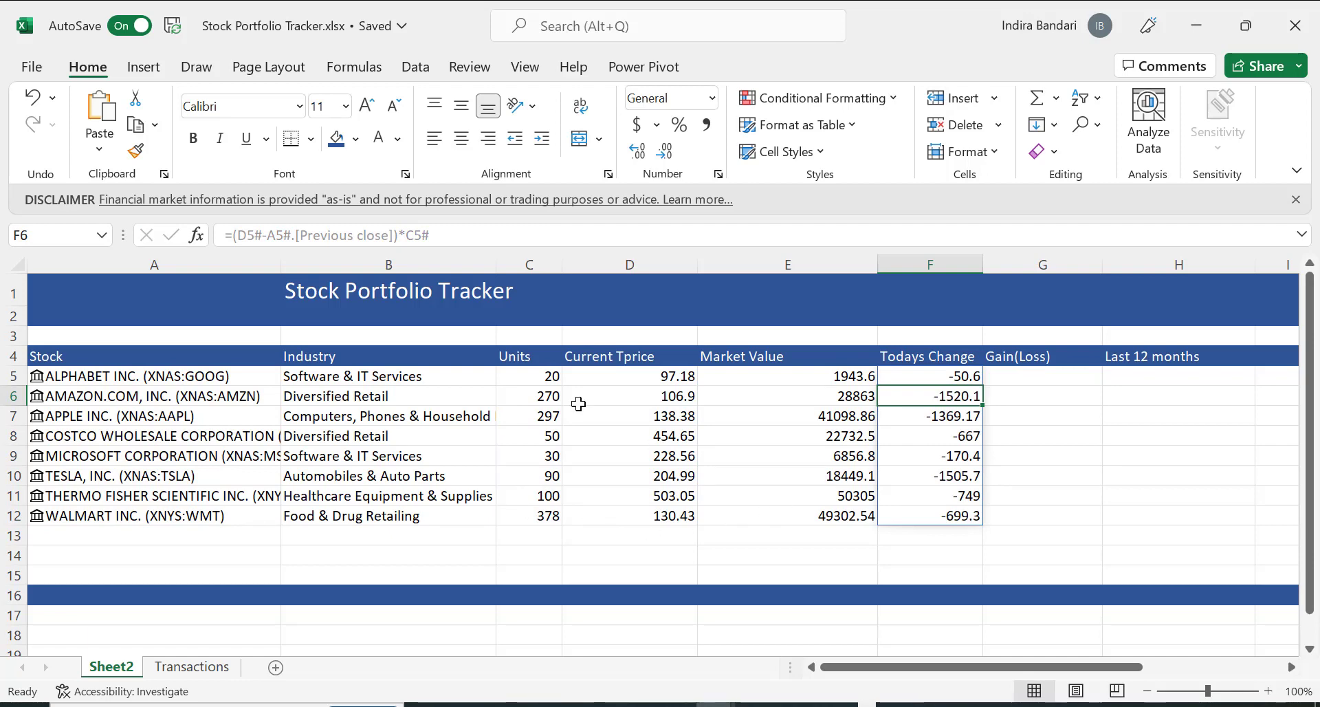
# Begin the Gain(Loss) formula in G5 as =SUMIF(Transactions[Company],A5#, using the spilled stock list as the criteria.
pyautogui.click(1042, 375)
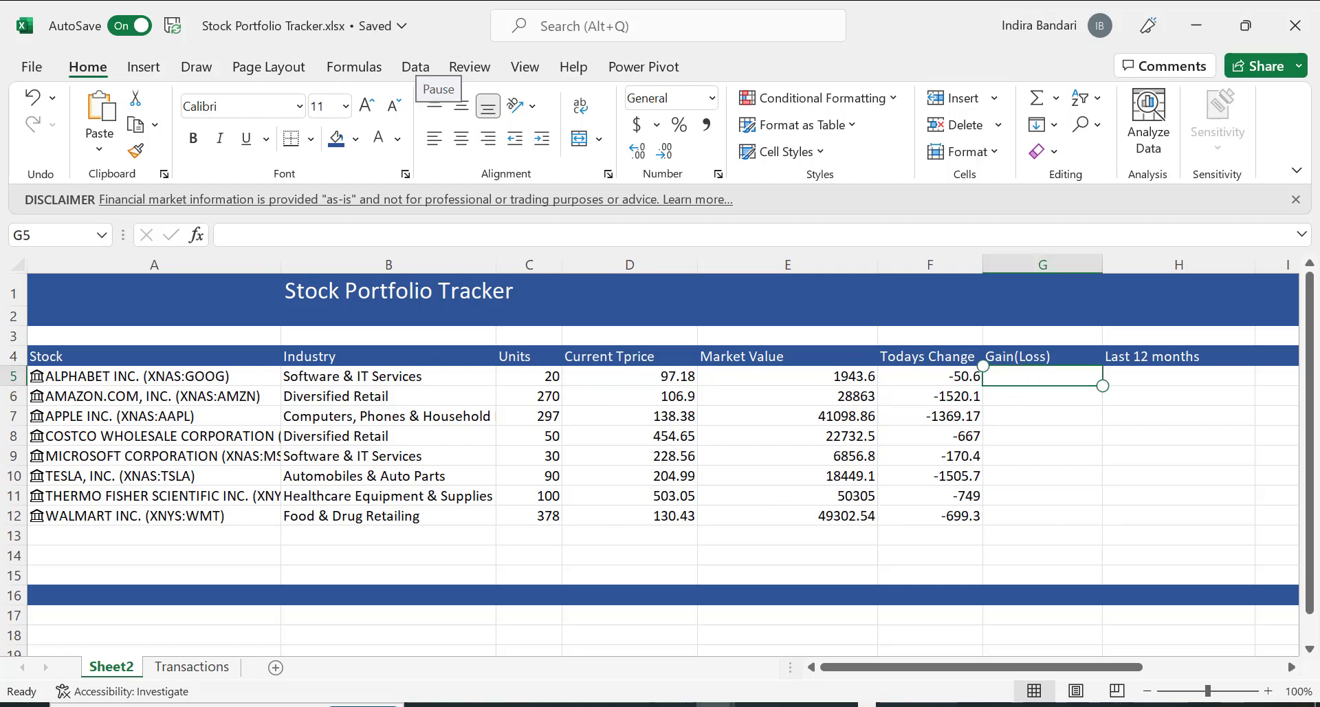
pyautogui.write('=SU')
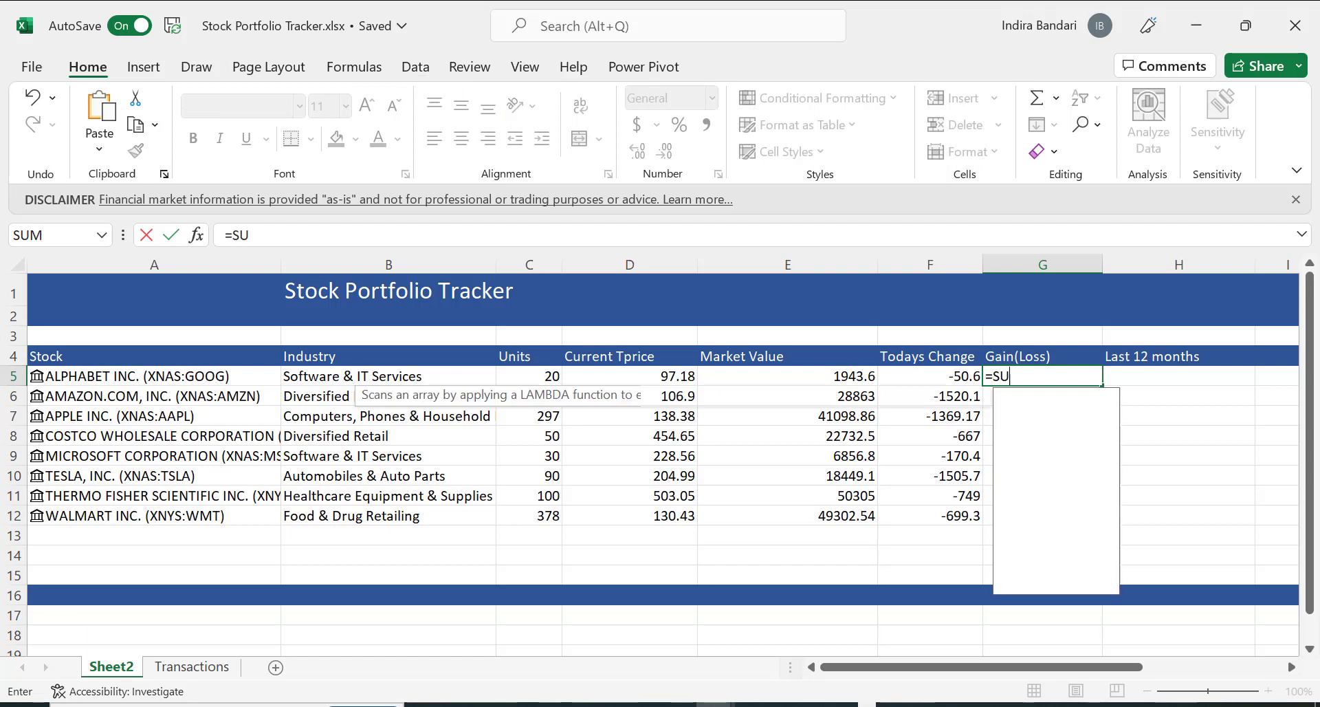
pyautogui.write('MIF')
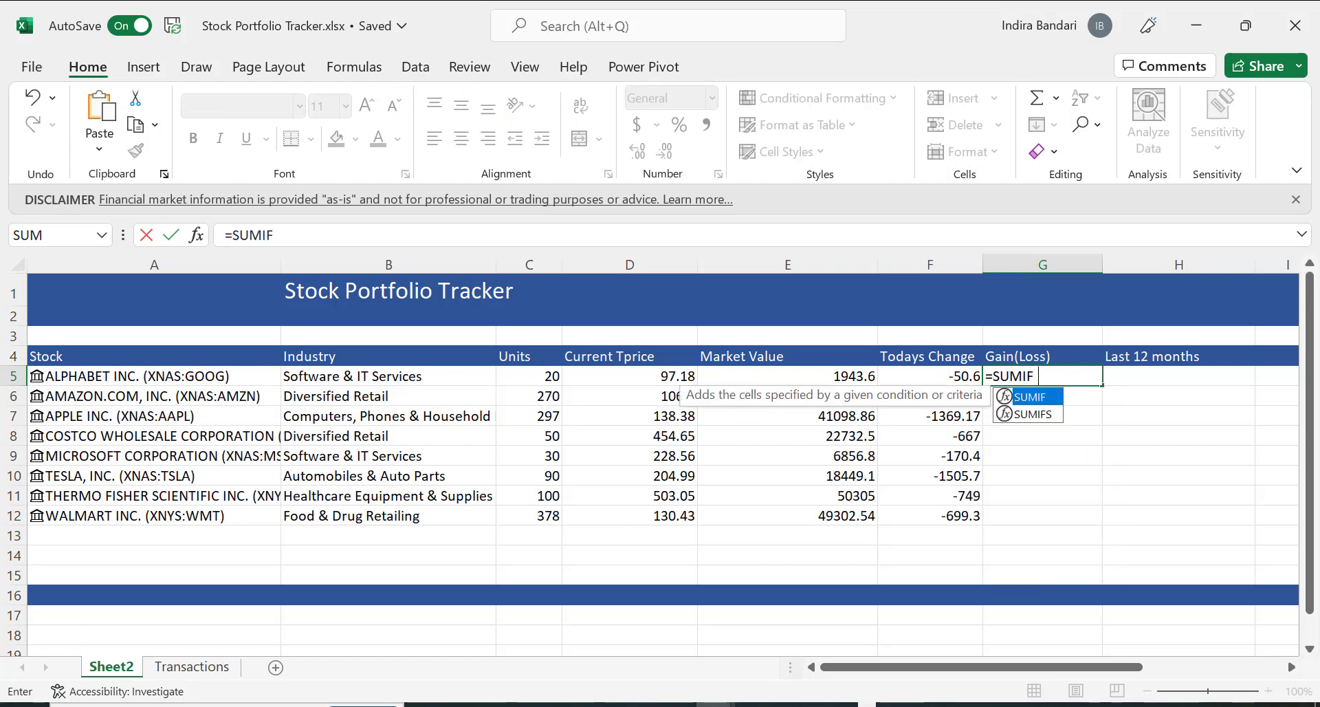
pyautogui.write('(Tr')
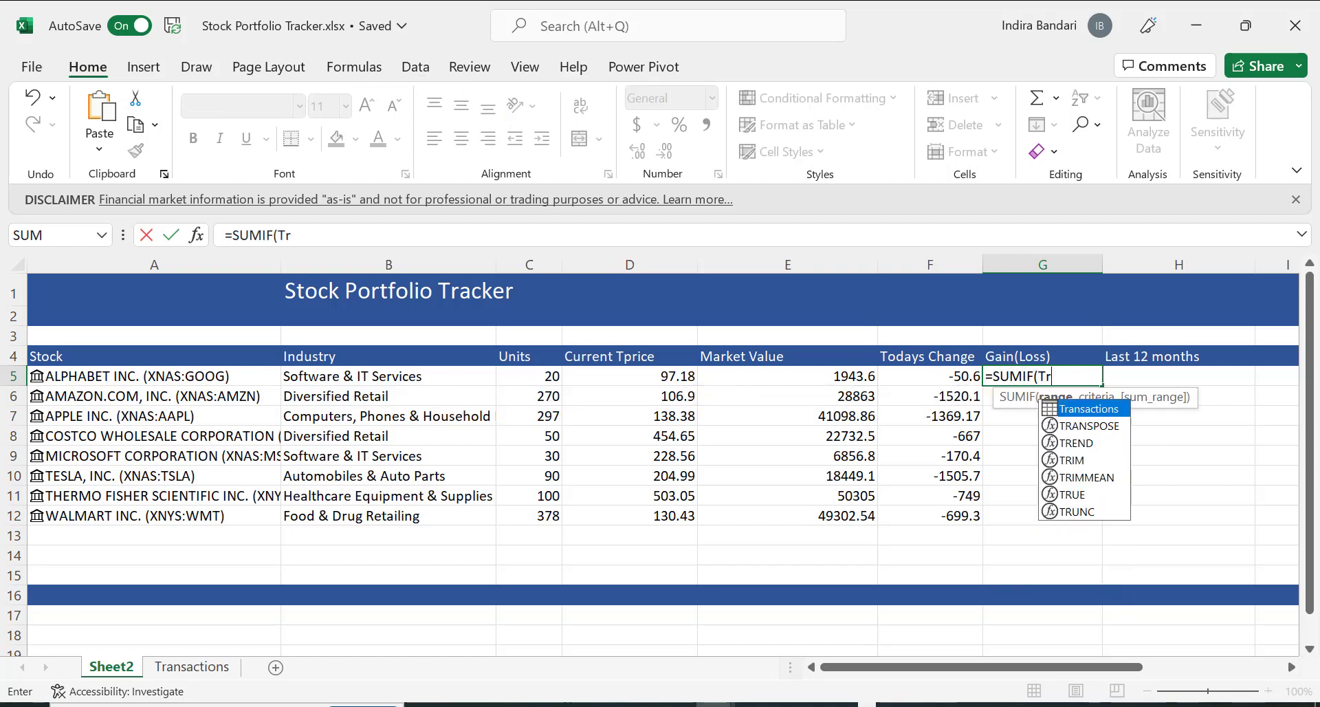
pyautogui.write('ansact')
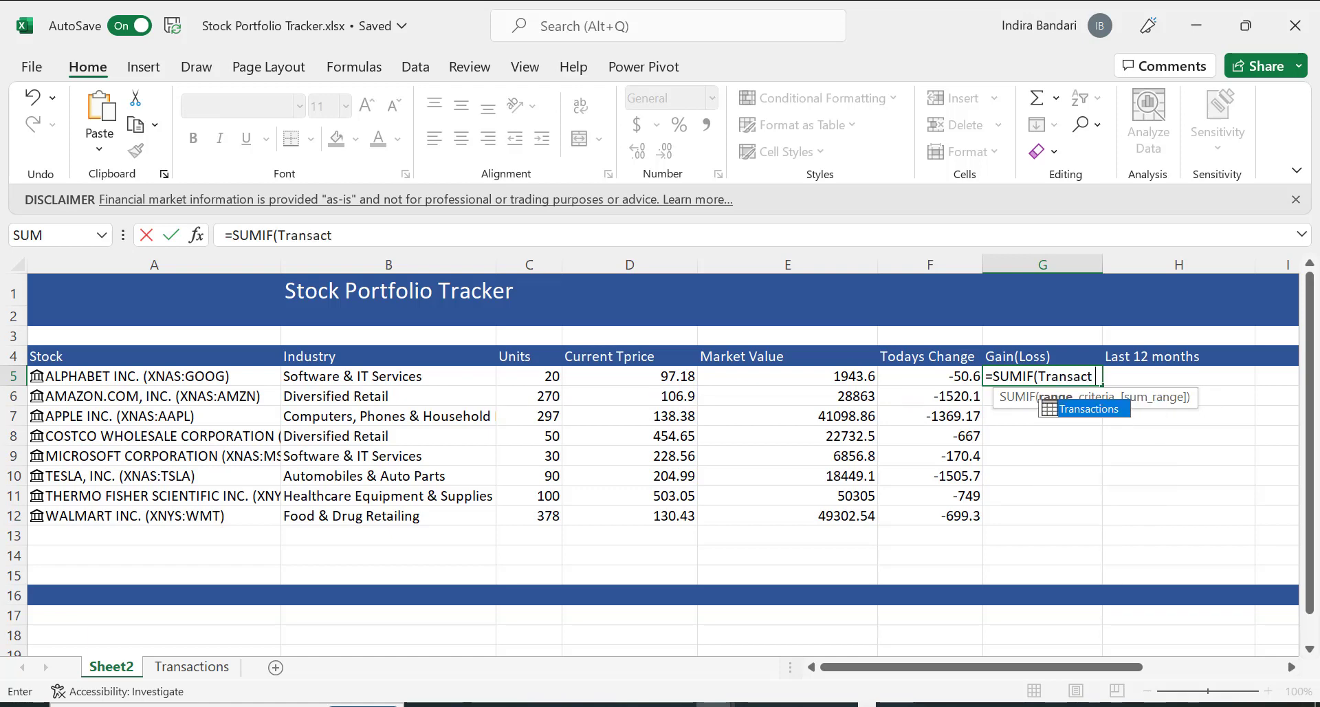
pyautogui.write('ions[]')
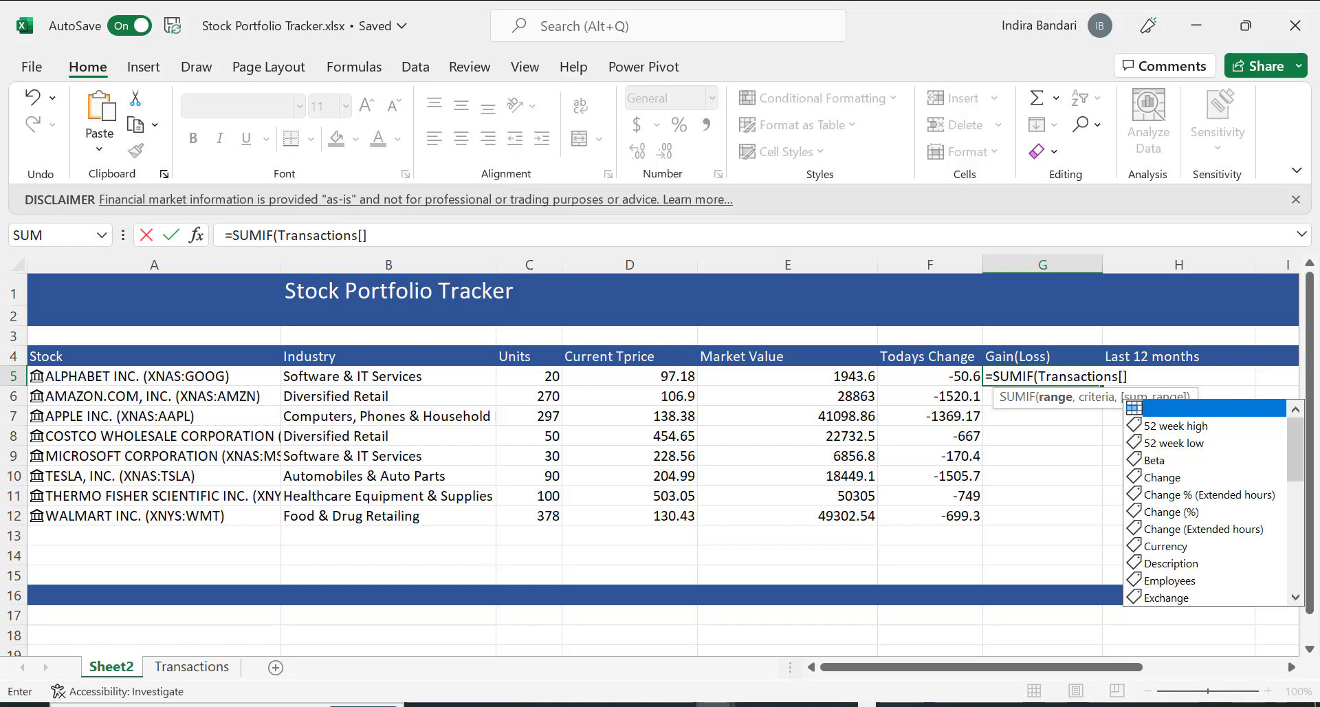
pyautogui.click(367, 236)
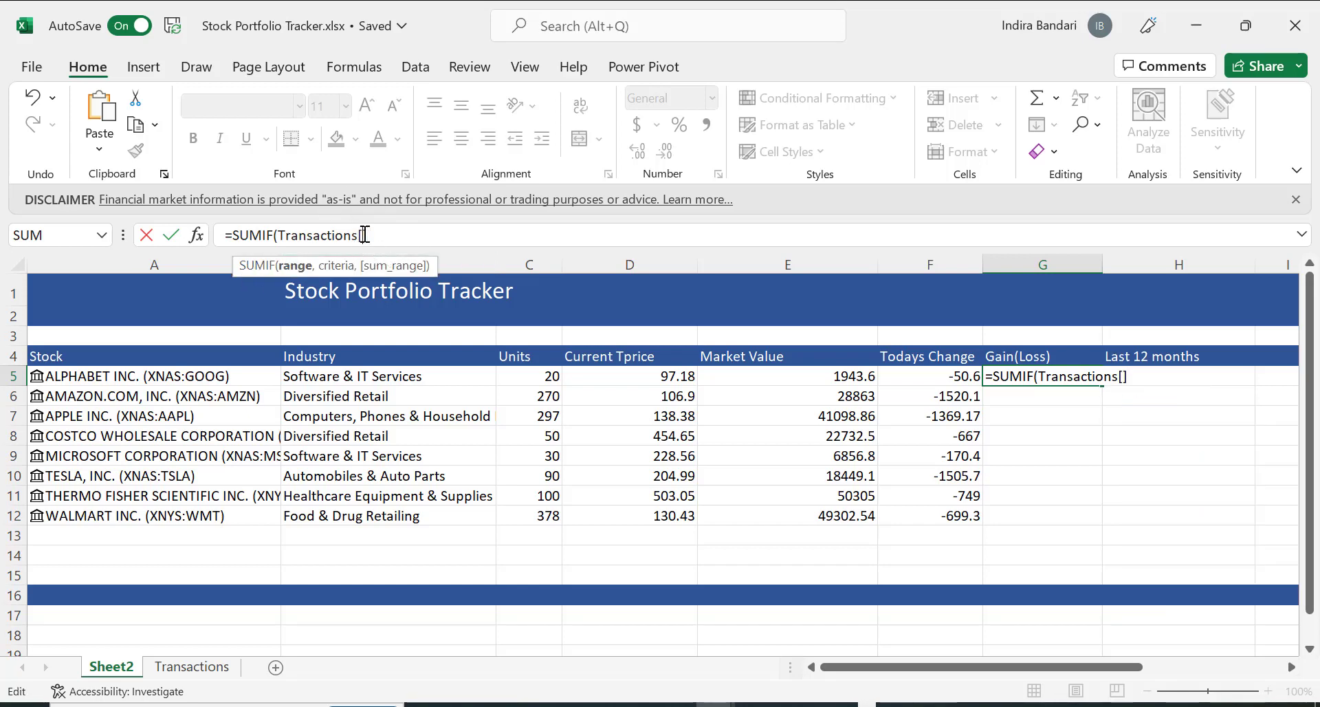
pyautogui.write('Company')
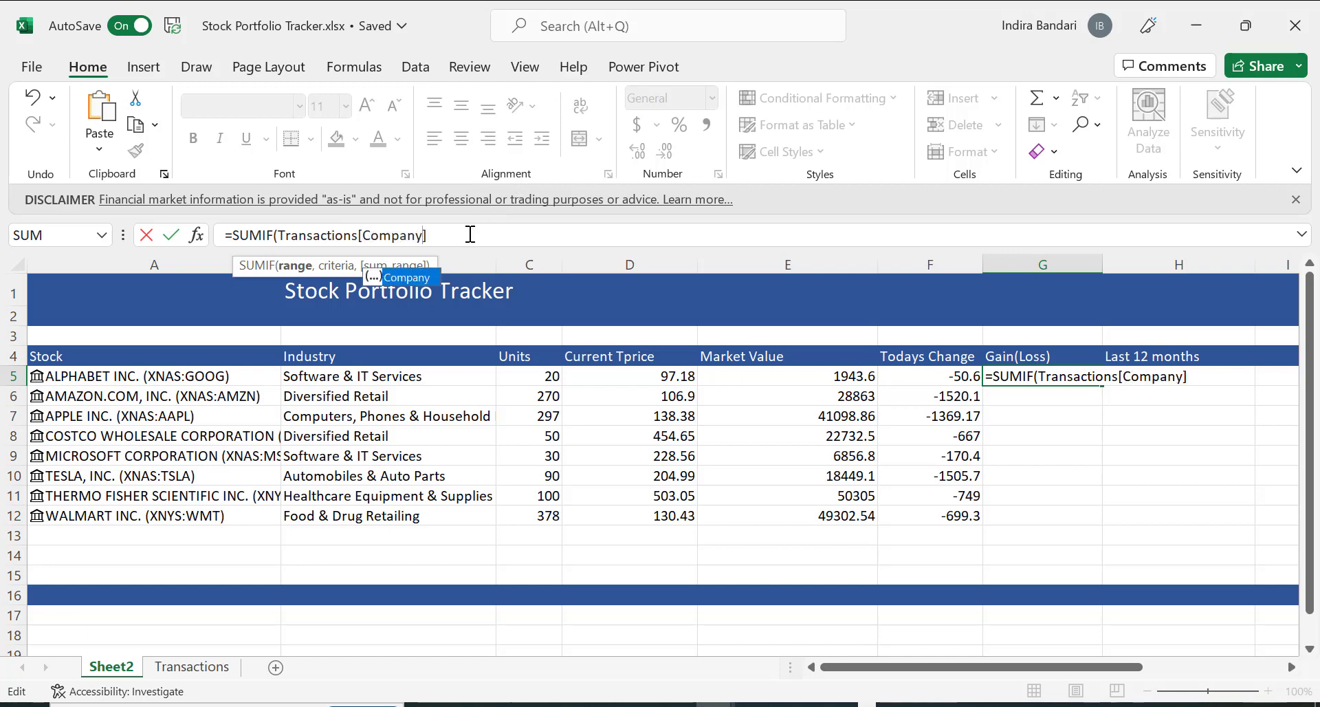
pyautogui.write('],')
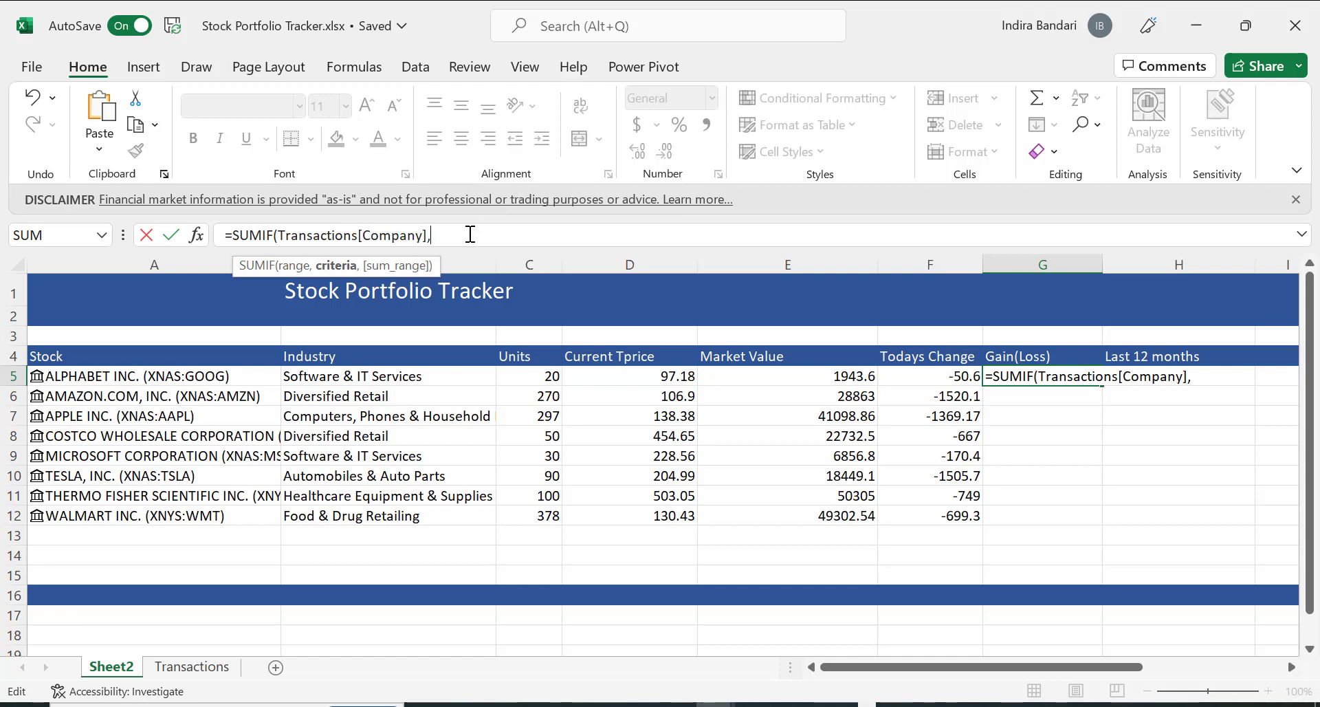
pyautogui.moveTo(215, 371); pyautogui.dragTo(209, 513)
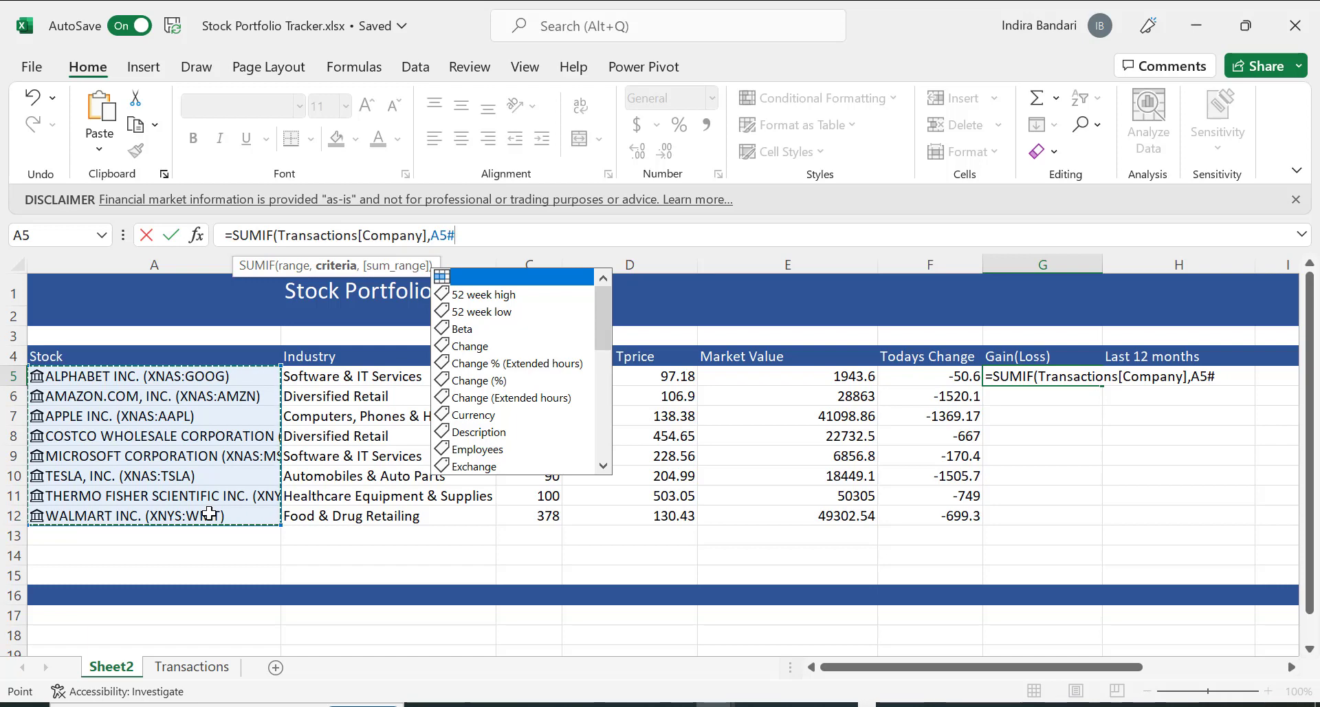
pyautogui.write(',')
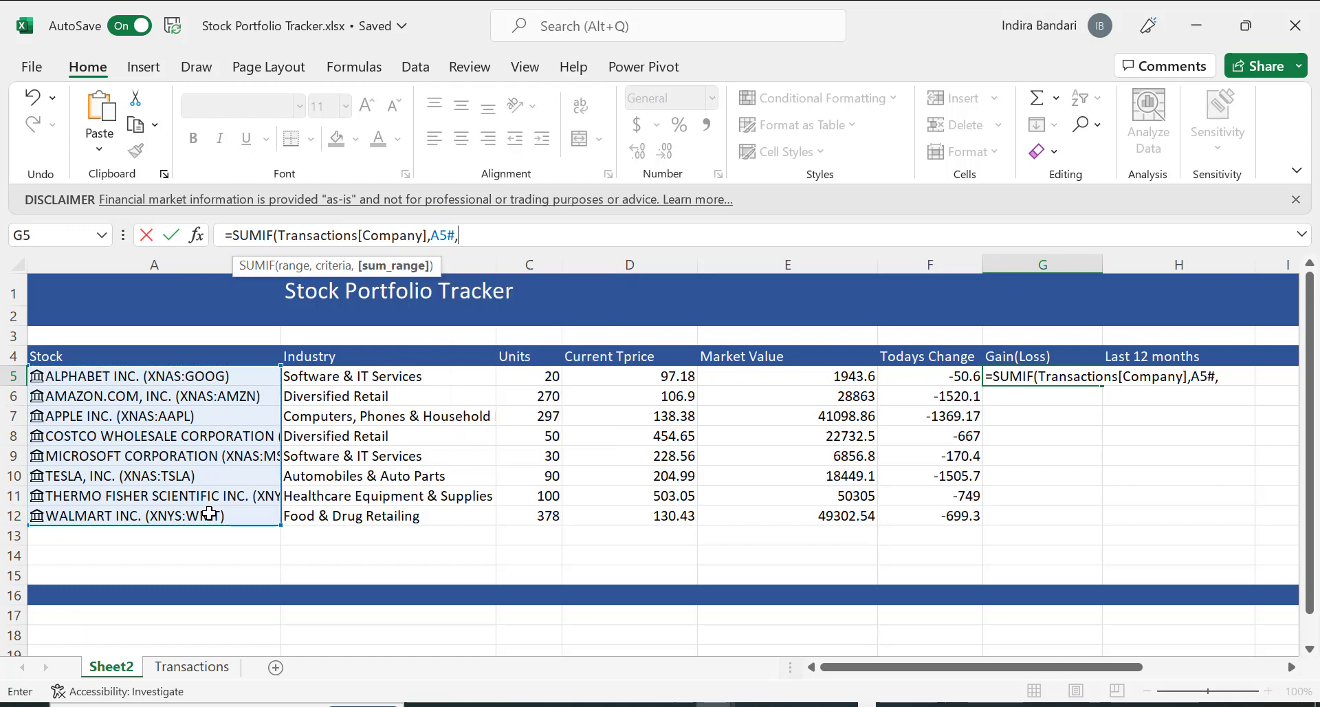
# Supply the Transactions table as the sum range and enter =SUMIF(Transactions[Company],A5#,Transactions) in G5.
pyautogui.write('Tr')
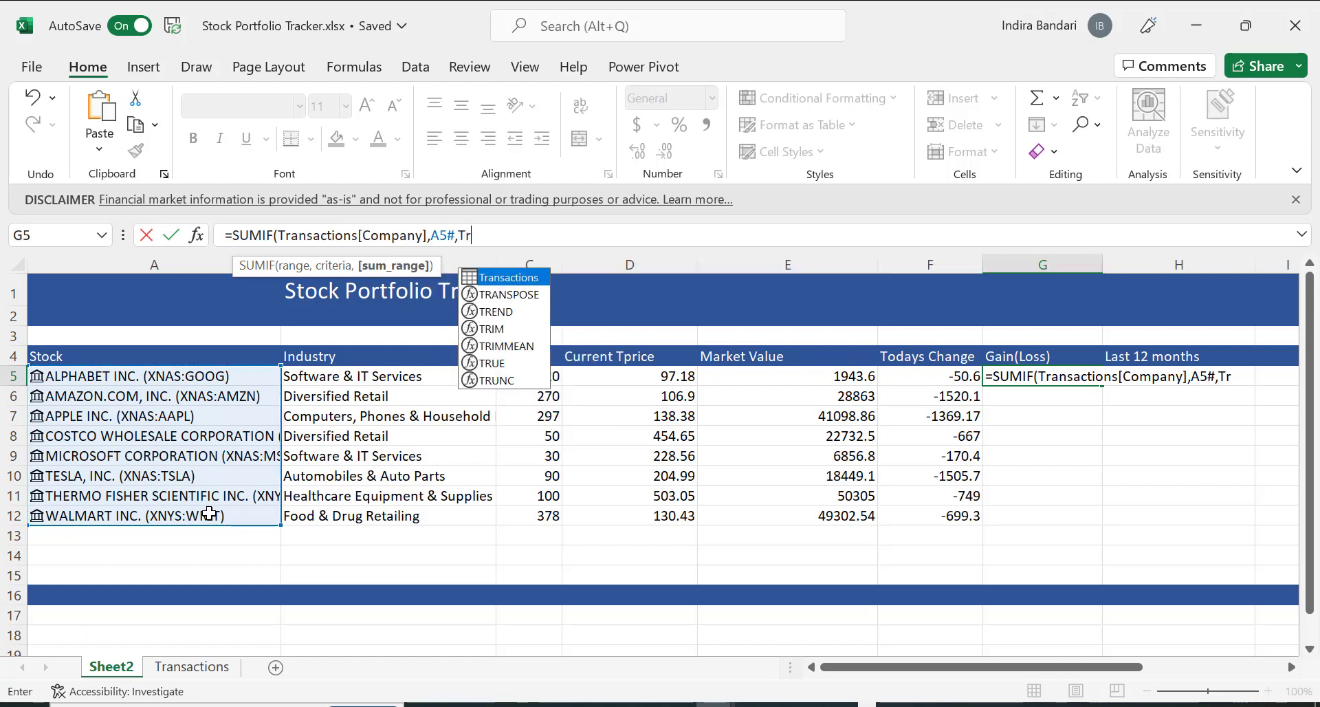
pyautogui.write('ansactions')
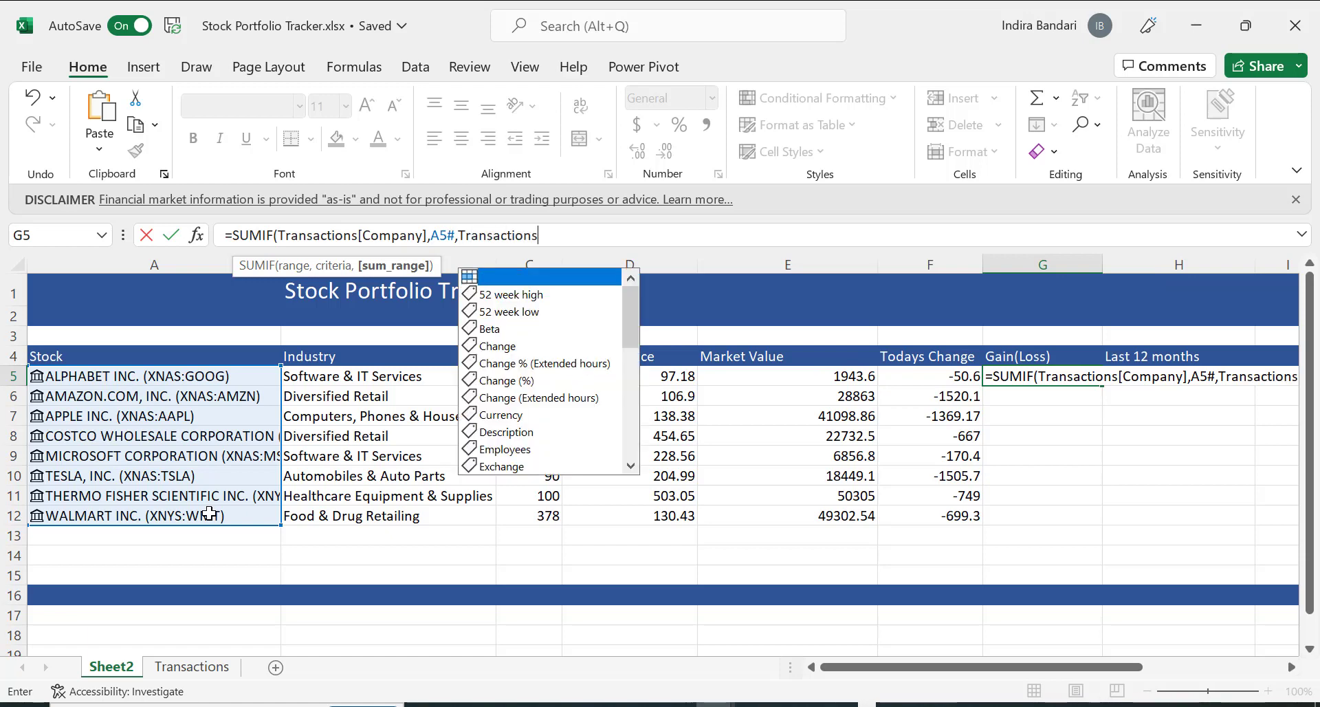
pyautogui.write(']')
pyautogui.press('BackSpace')
pyautogui.write('[]')
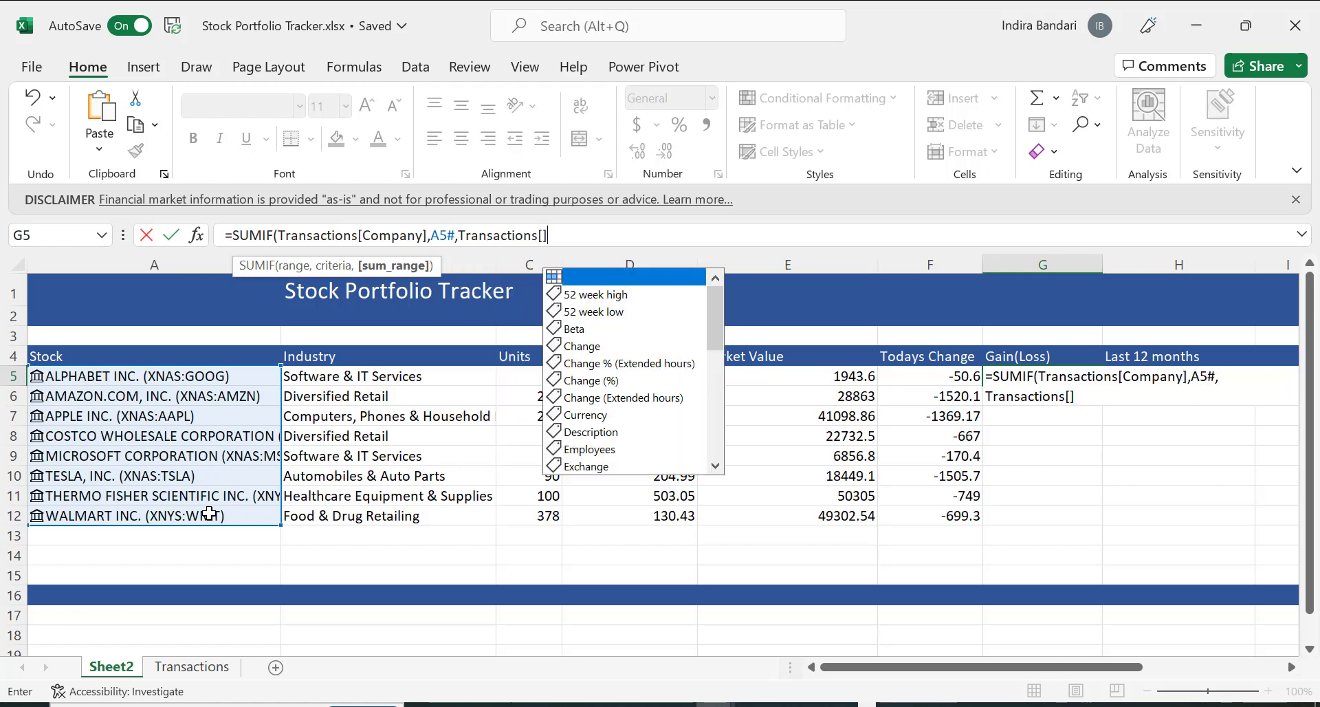
pyautogui.press('Left')
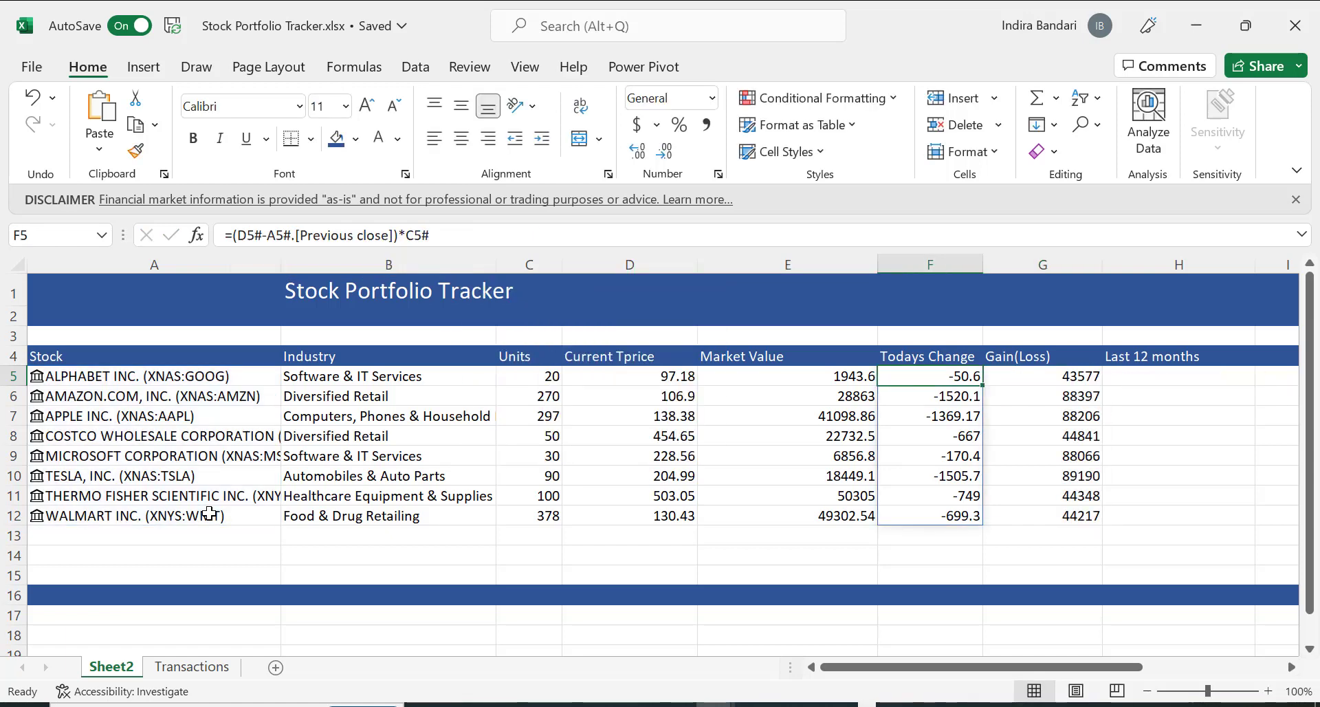
pyautogui.press('Right')
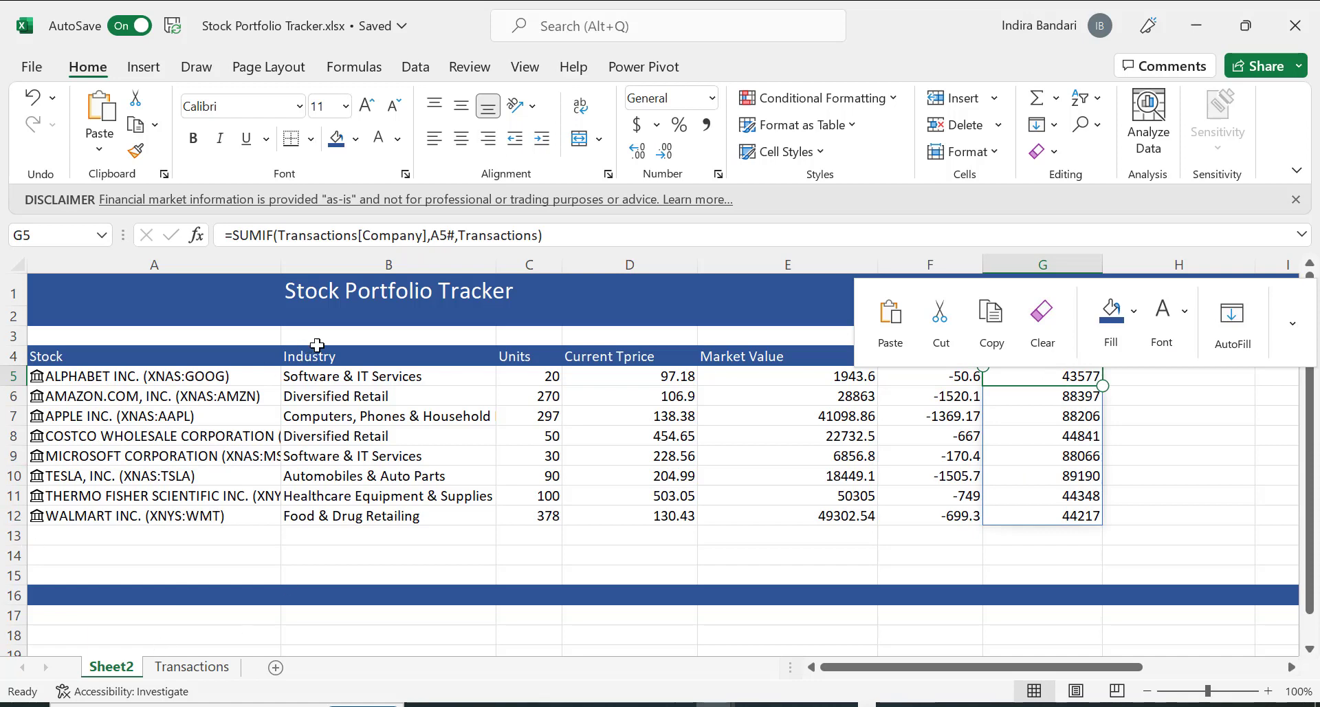
# Narrow the sum range of the G5 formula to the Amount column, Transactions[Amount].
pyautogui.click(540, 236)
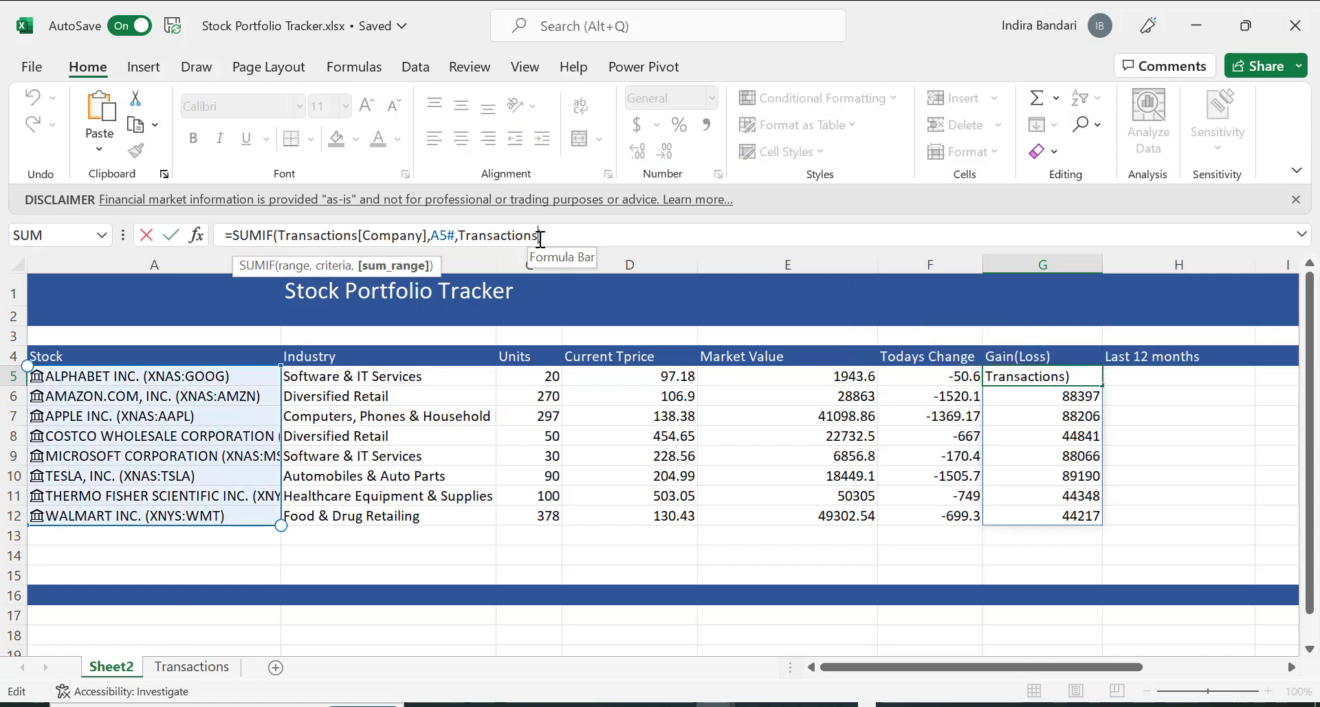
pyautogui.write('[')
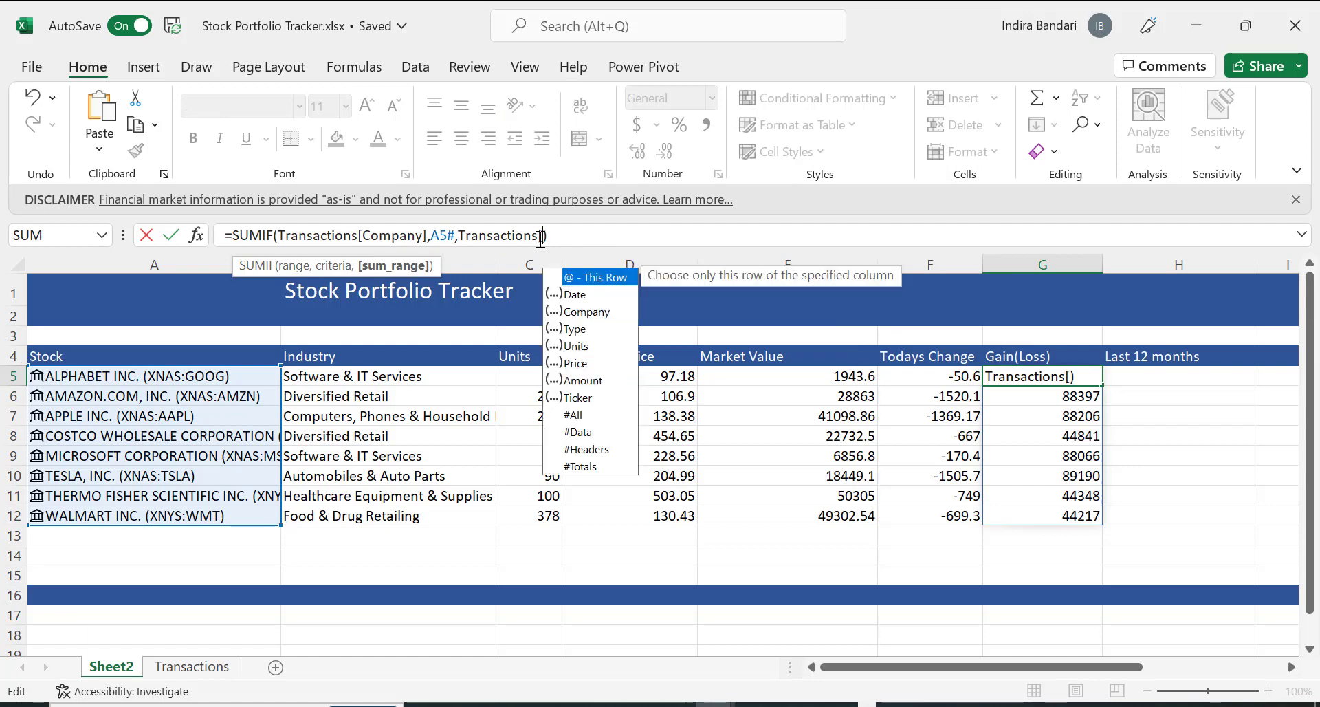
pyautogui.write('Amount')
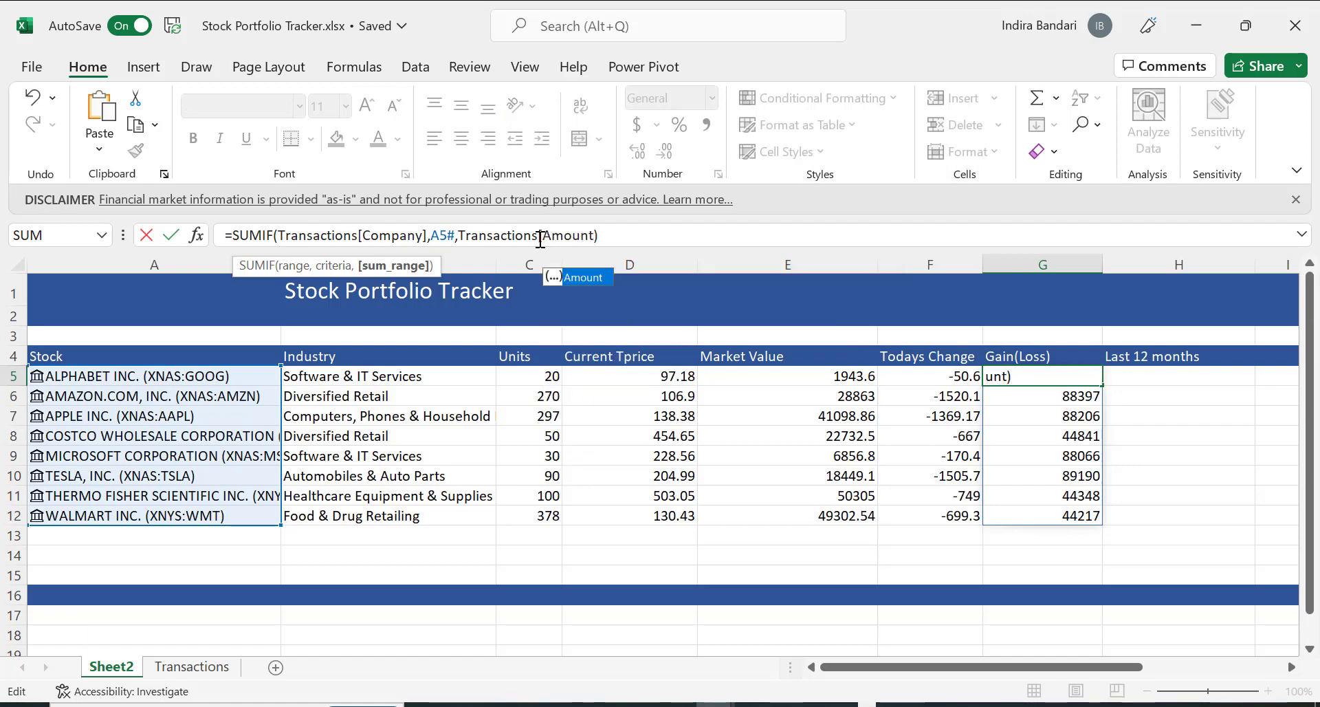
pyautogui.write(']')
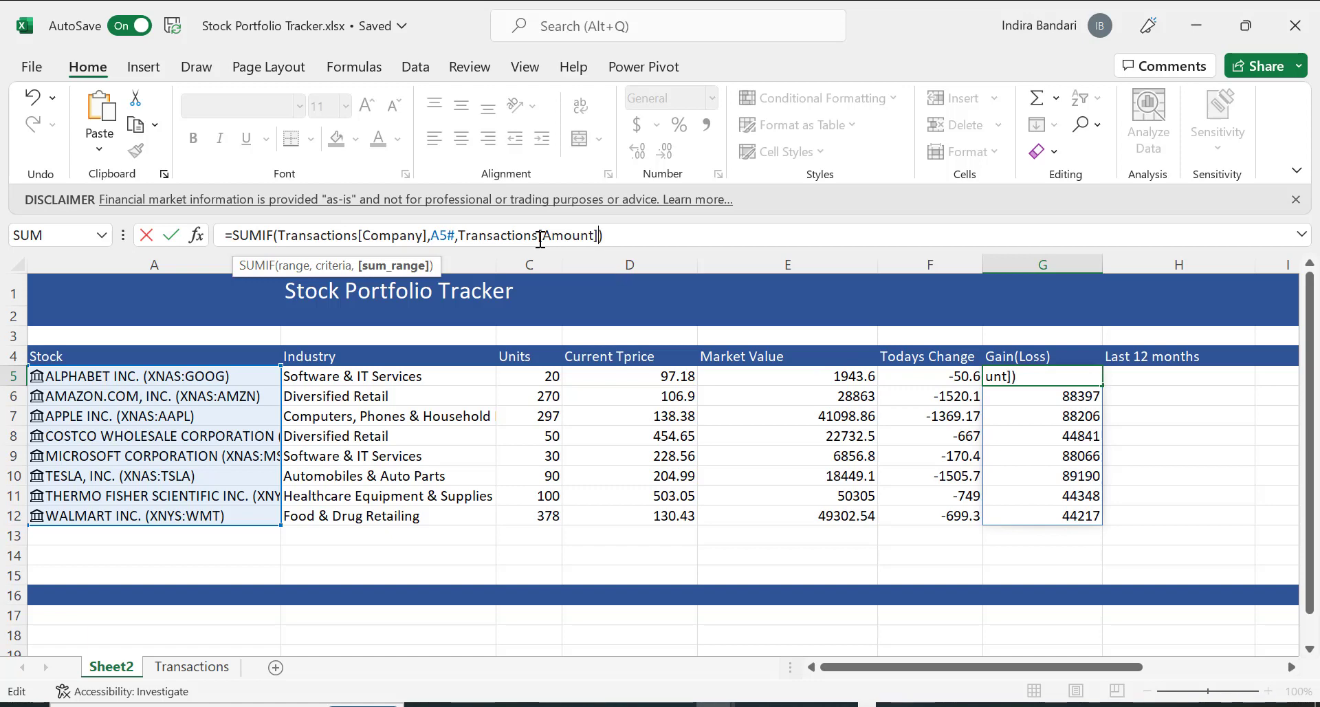
# Add the spilled market values and enter =SUMIF(Transactions[Company],A5#,Transactions[Amount])+E5# in G5.
pyautogui.write('+')
pyautogui.moveTo(791, 375); pyautogui.dragTo(791, 513)
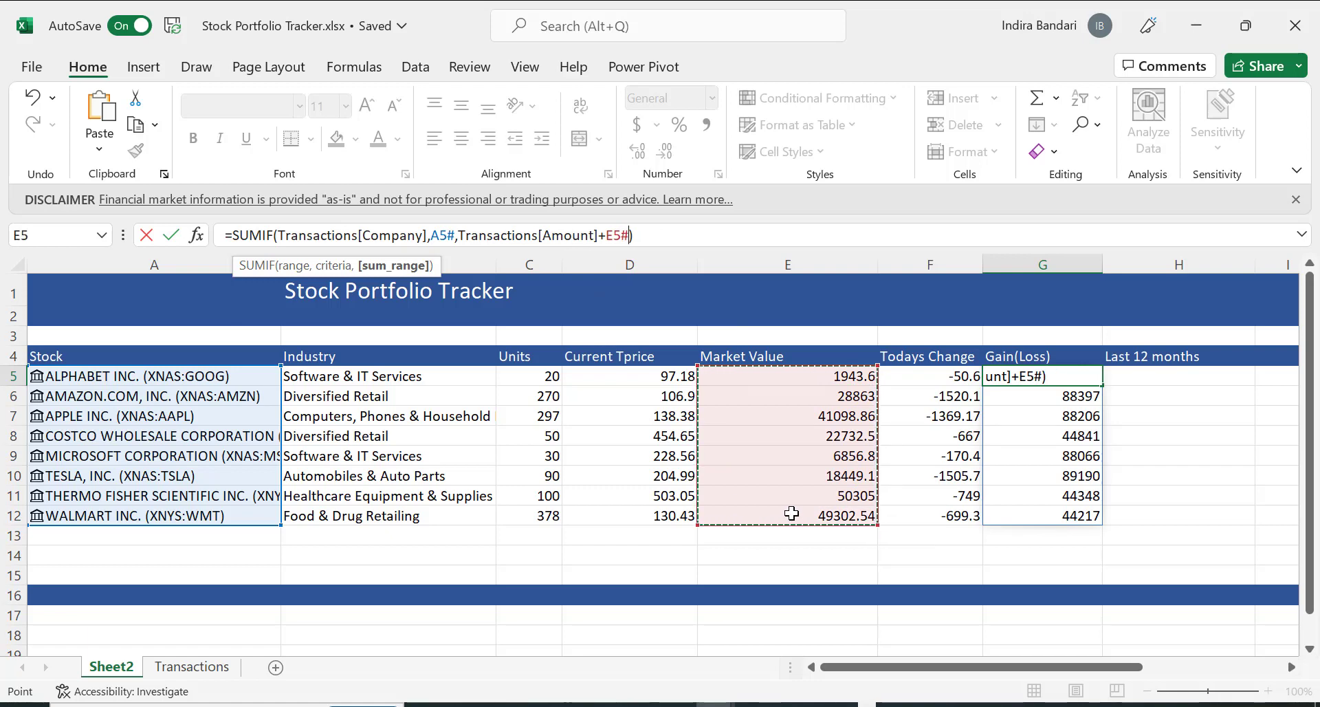
pyautogui.press('Return')
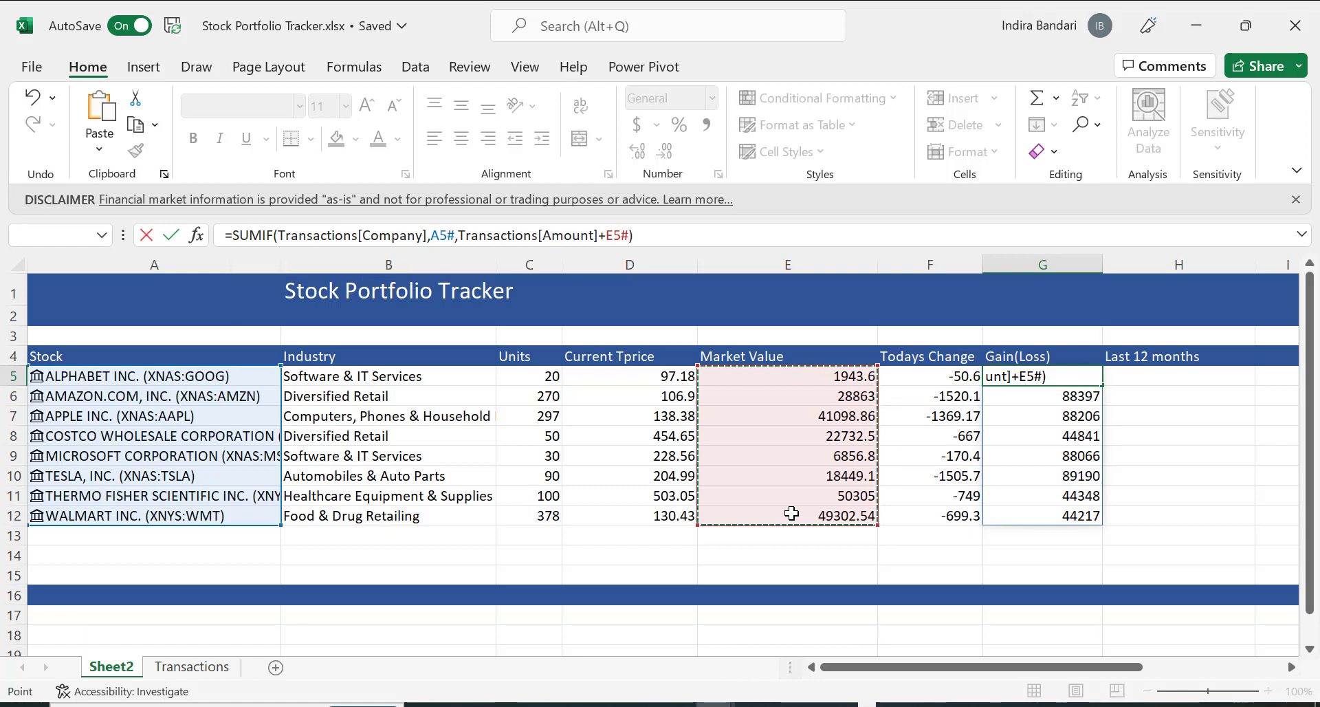
pyautogui.press('Return')
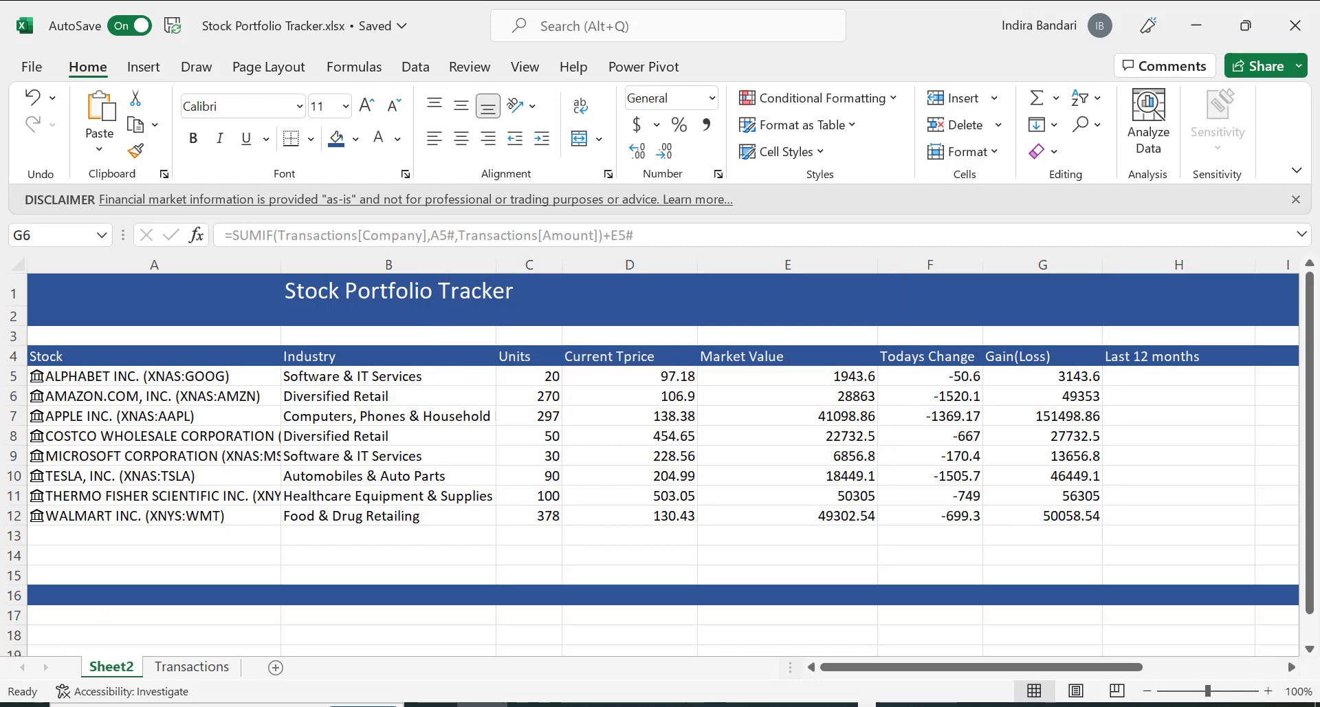
pyautogui.click(1052, 376)
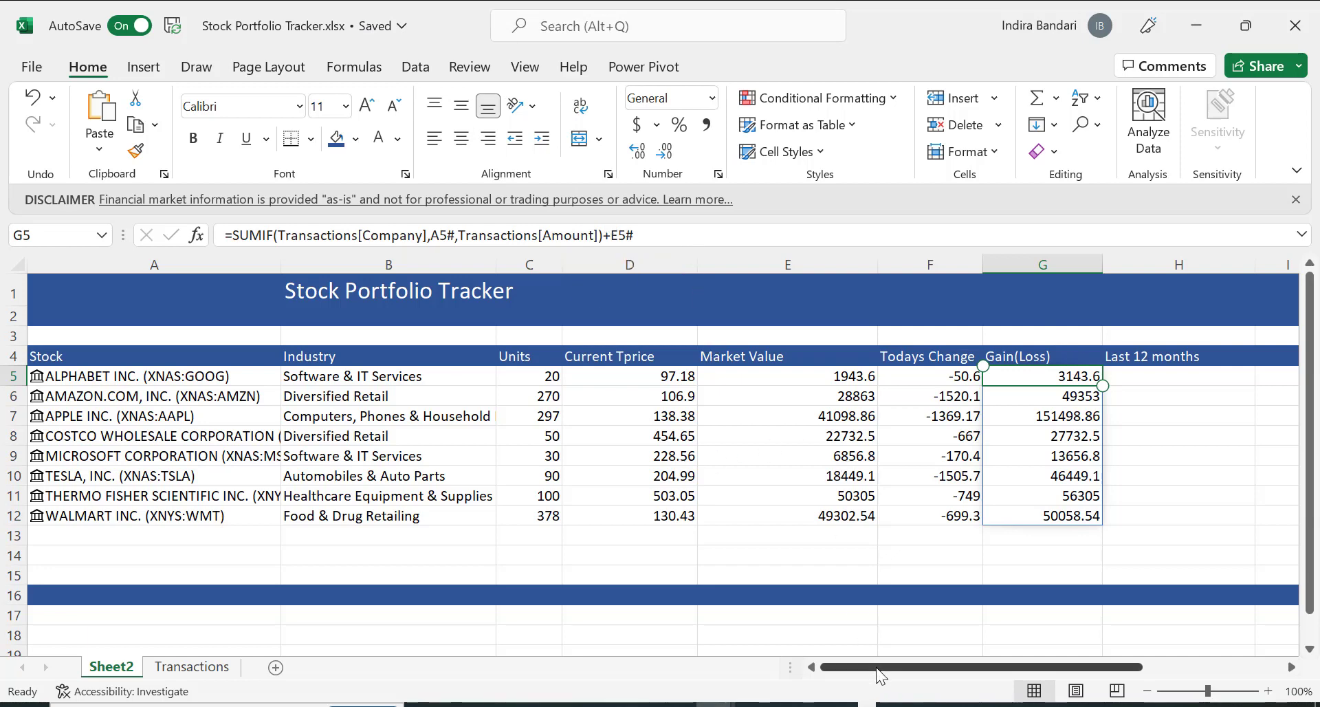
# Remove the blue fill of the title, header and bottom bands from column J onward, keeping it through column I.
pyautogui.moveTo(879, 667); pyautogui.dragTo(943, 667)
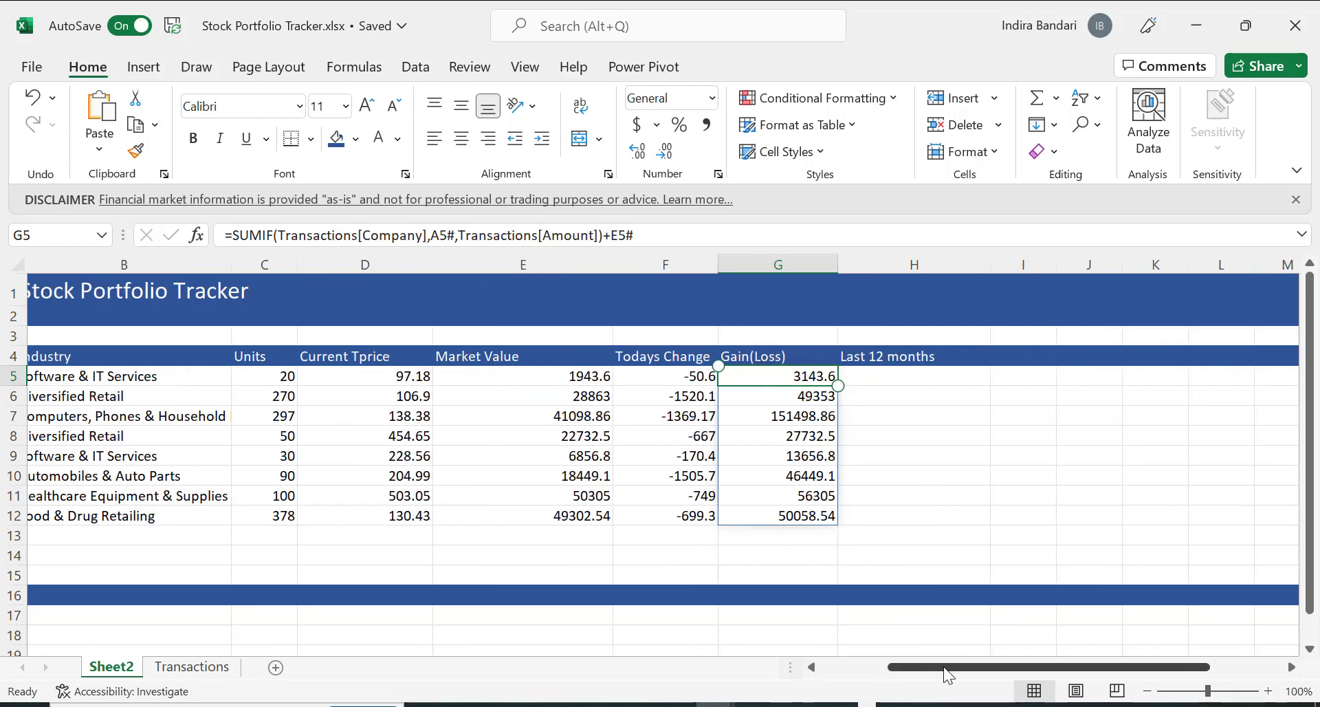
pyautogui.click(890, 379)
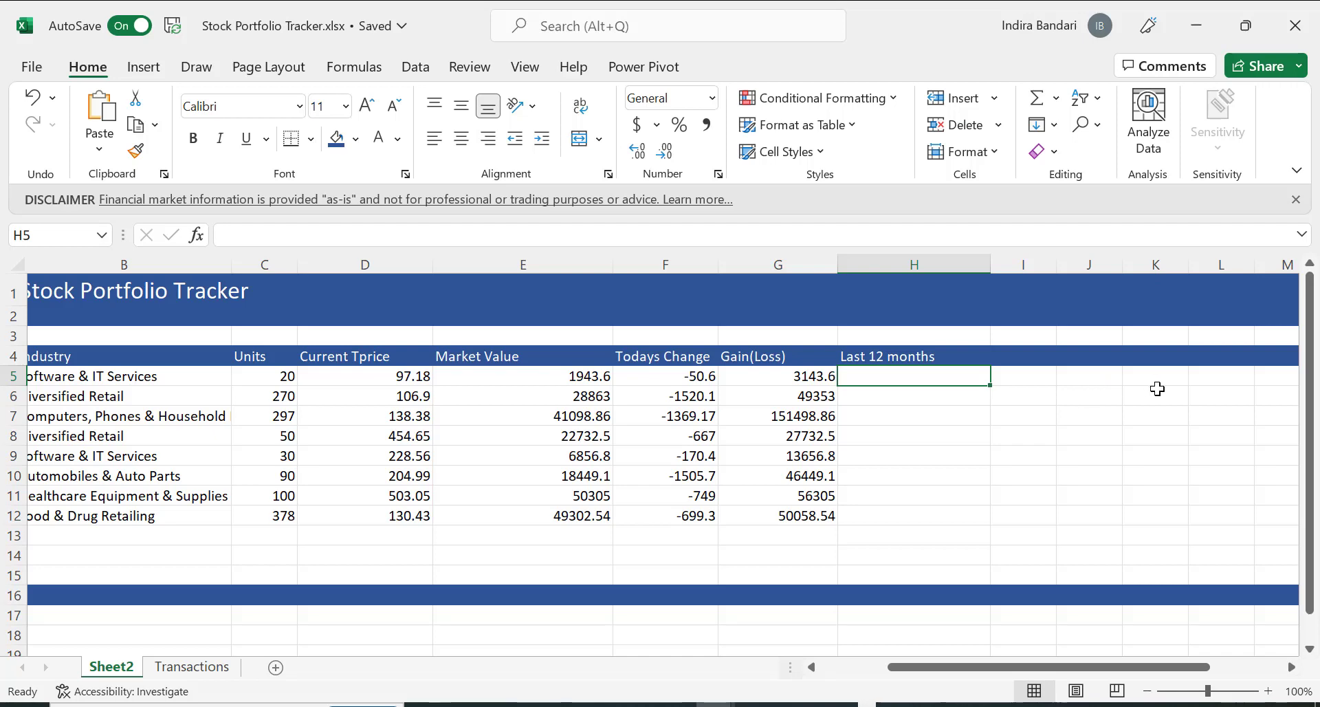
pyautogui.click(1070, 285)
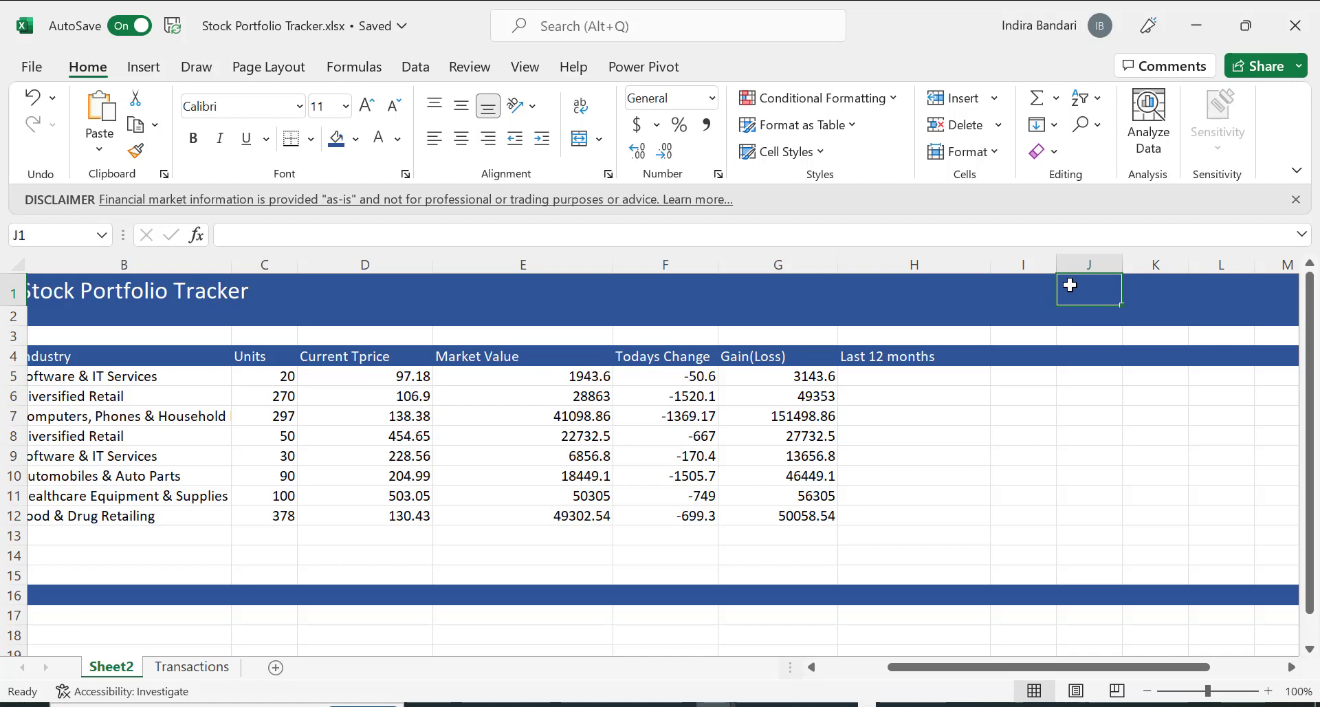
pyautogui.hotkey('shift', 'Down')
pyautogui.hotkey('shift', 'Down')
pyautogui.hotkey('shift', 'Down')
pyautogui.hotkey('shift', 'Down')
pyautogui.hotkey('shift', 'Down')
pyautogui.hotkey('shift', 'Down')
pyautogui.hotkey('shift', 'Down')
pyautogui.hotkey('shift', 'Down')
pyautogui.hotkey('shift', 'Down')
pyautogui.hotkey('shift', 'Down')
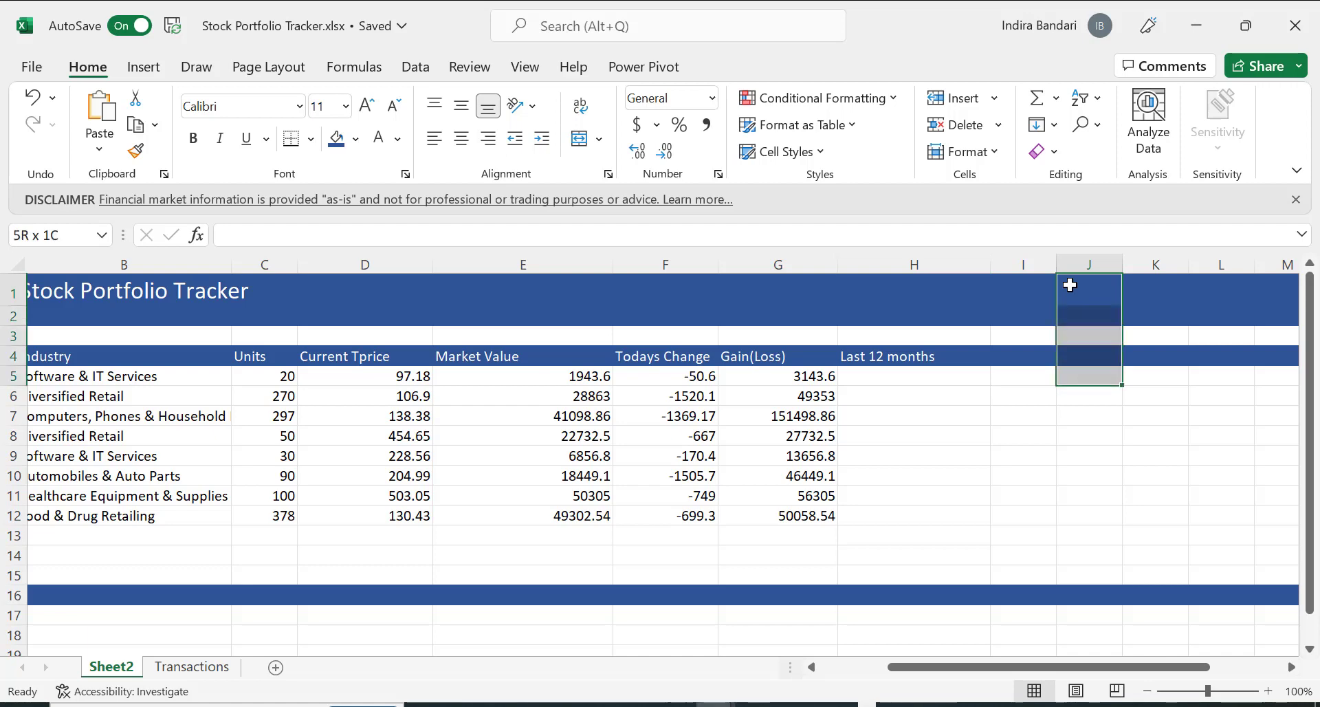
pyautogui.hotkey('shift', 'Down')
pyautogui.hotkey('shift', 'Down')
pyautogui.hotkey('shift', 'Down')
pyautogui.hotkey('shift', 'Down')
pyautogui.hotkey('shift', 'Down')
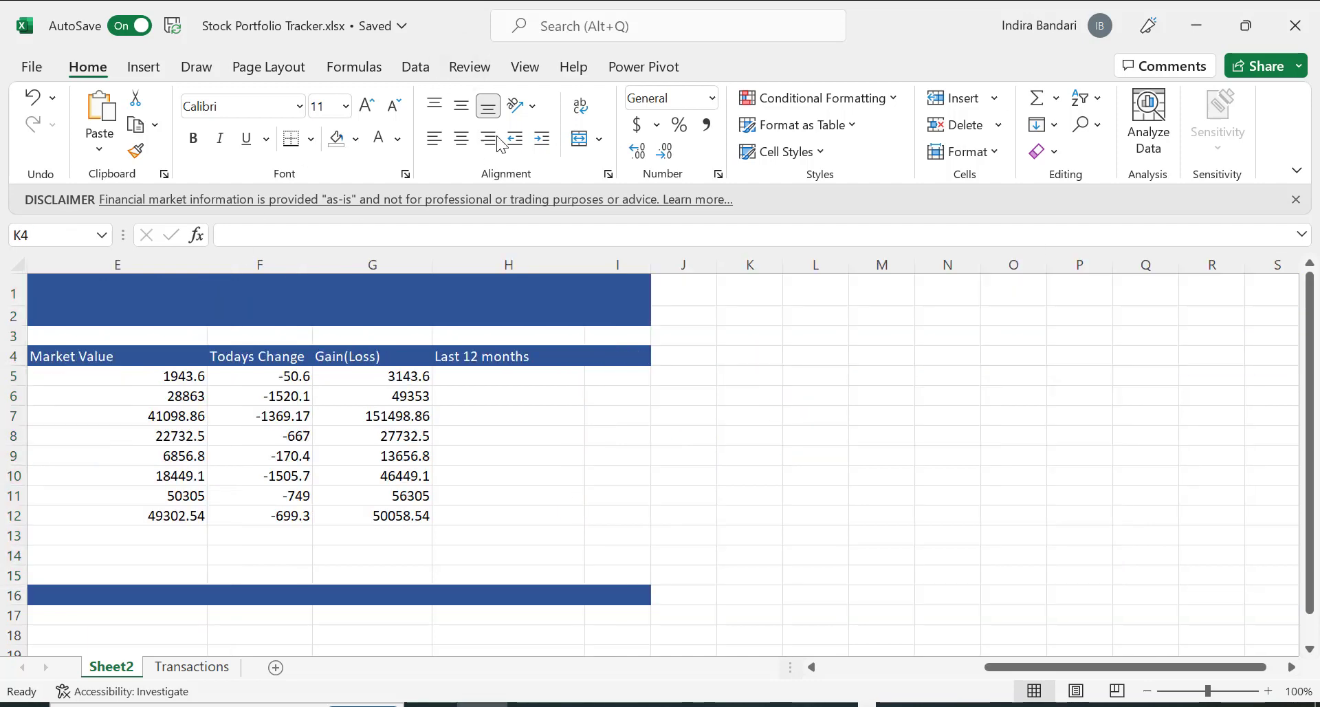
# Start a formula in K4 with the STOCKHISTORY function nested inside TRANSPOSE.
pyautogui.click(812, 355)
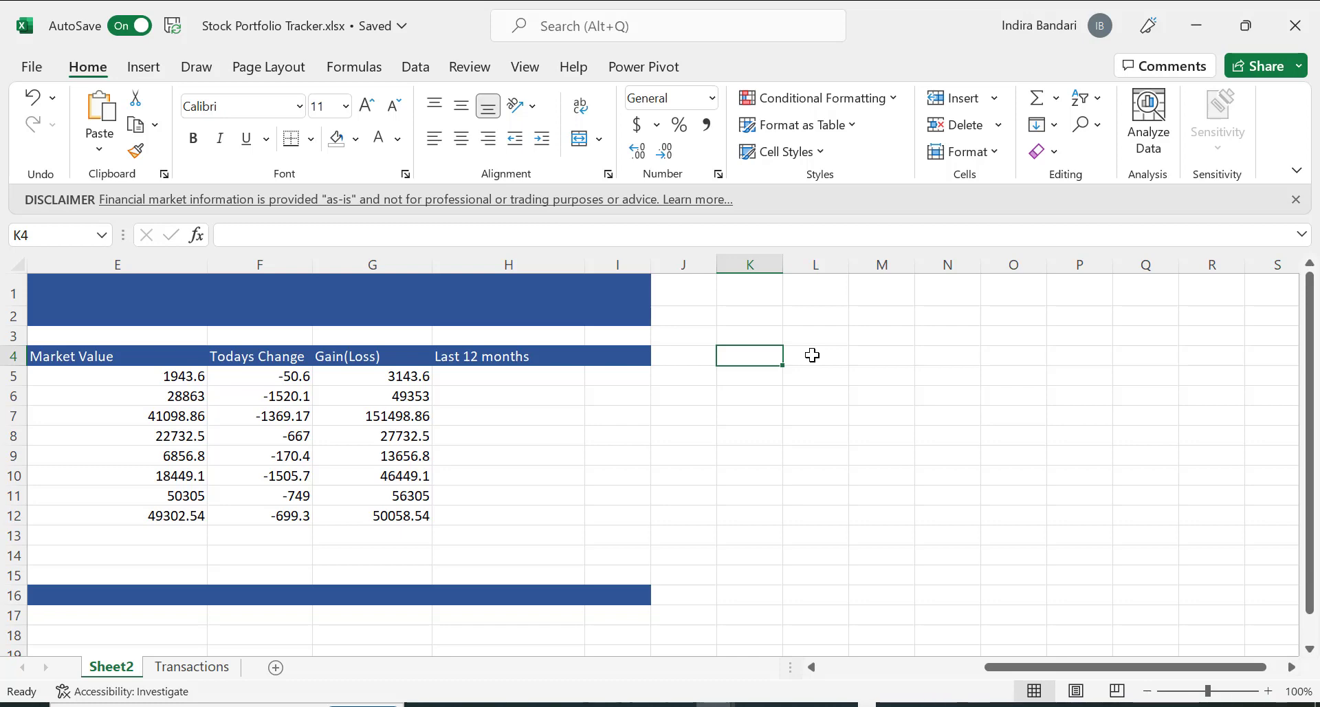
pyautogui.write('=')
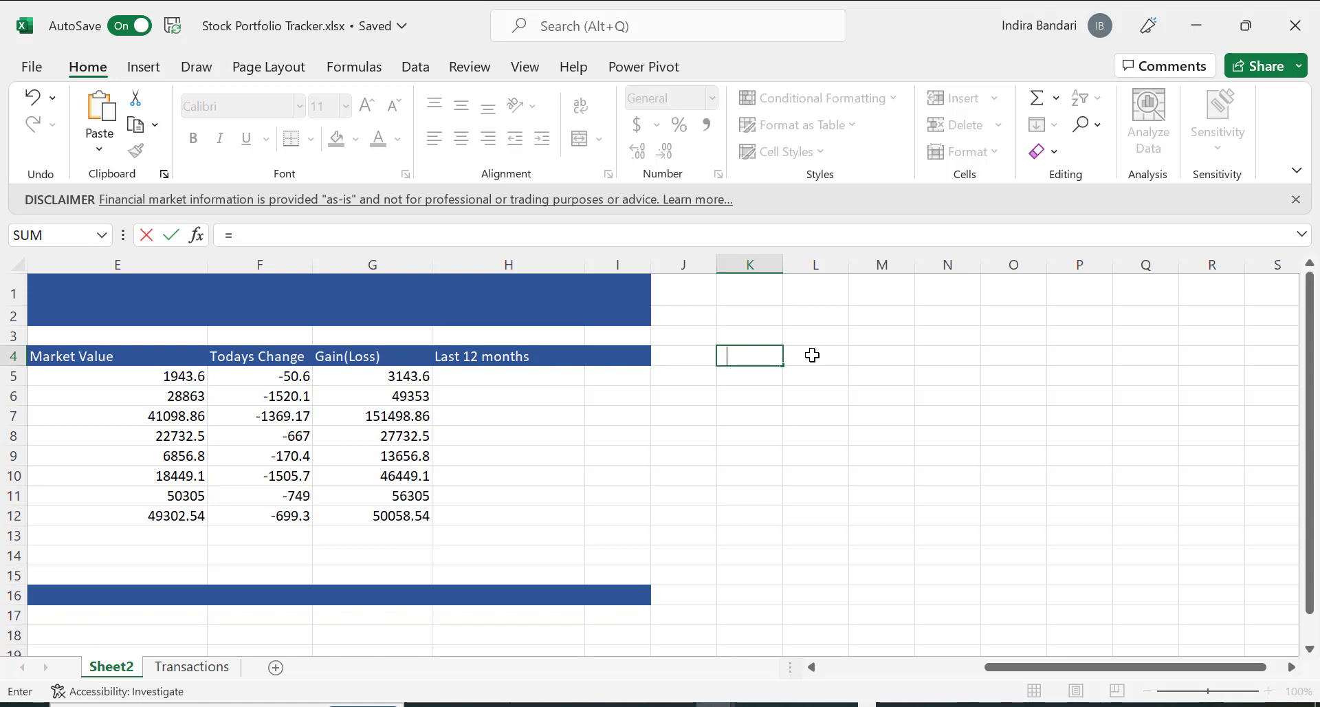
pyautogui.write('TR')
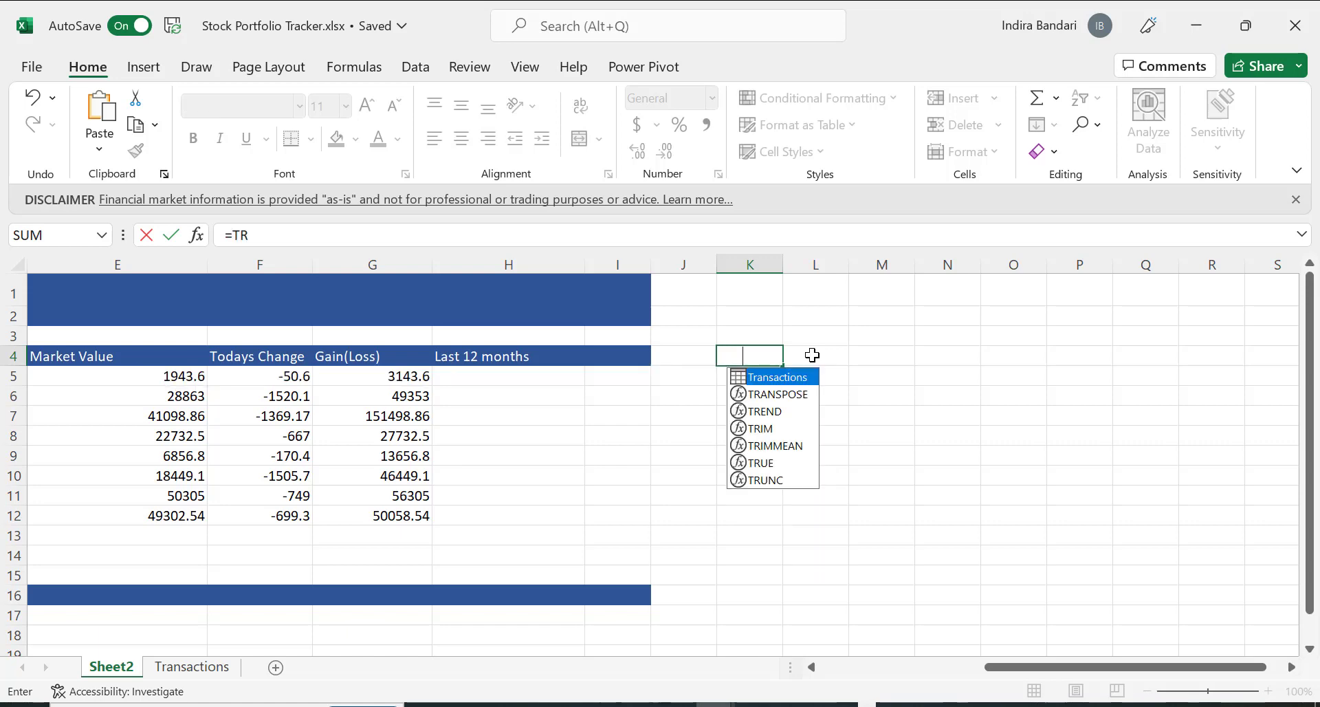
pyautogui.write('ANSPOSE')
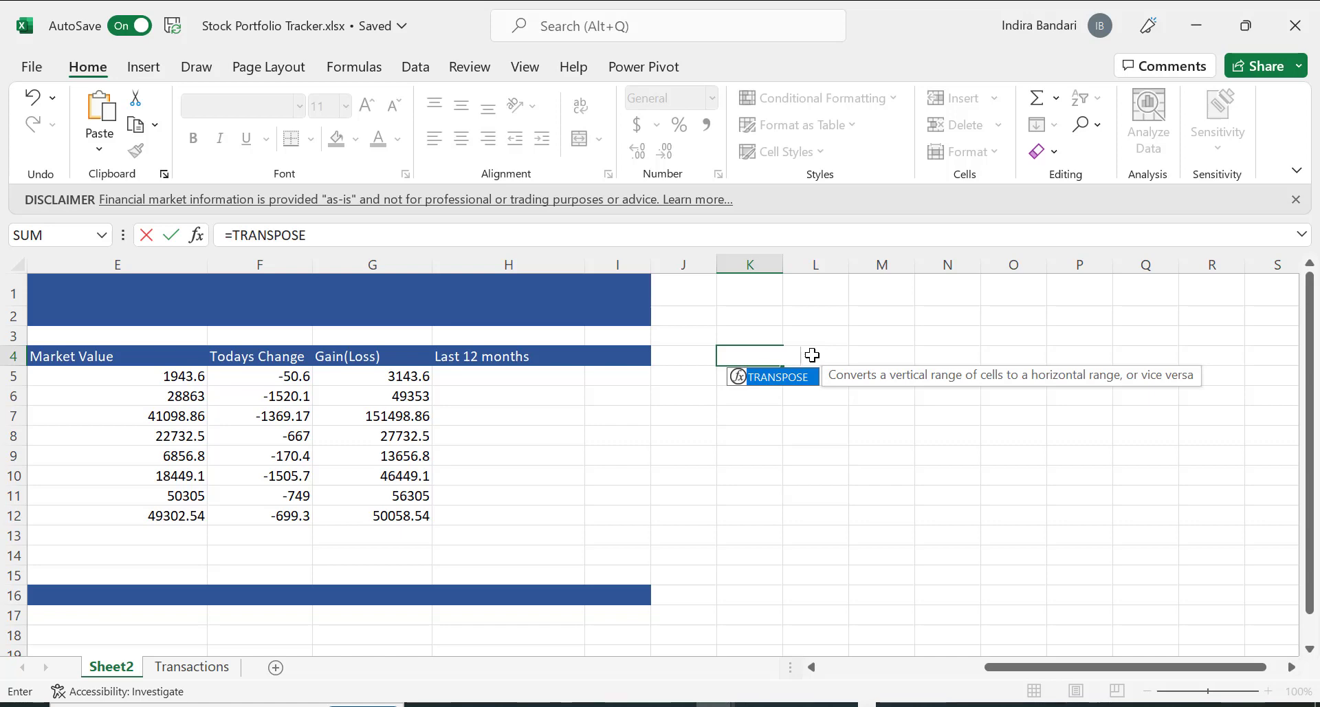
pyautogui.write('(')
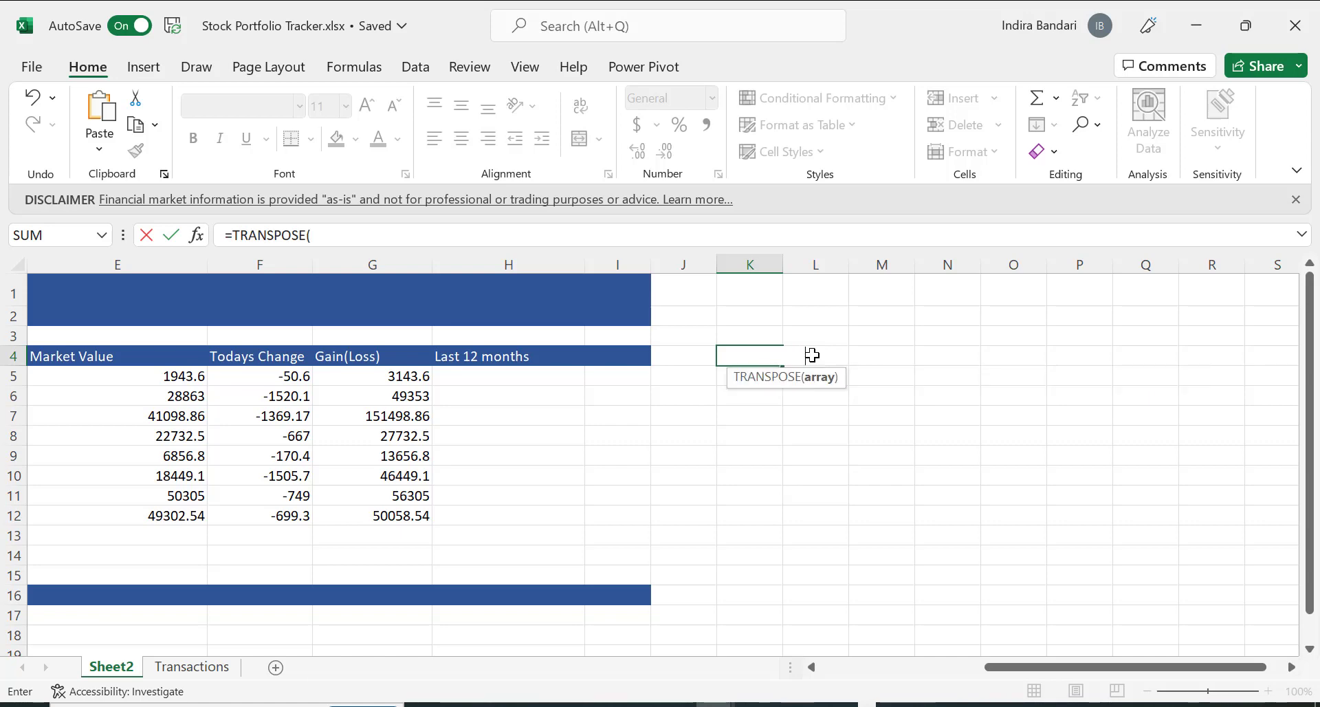
pyautogui.write('STOCK')
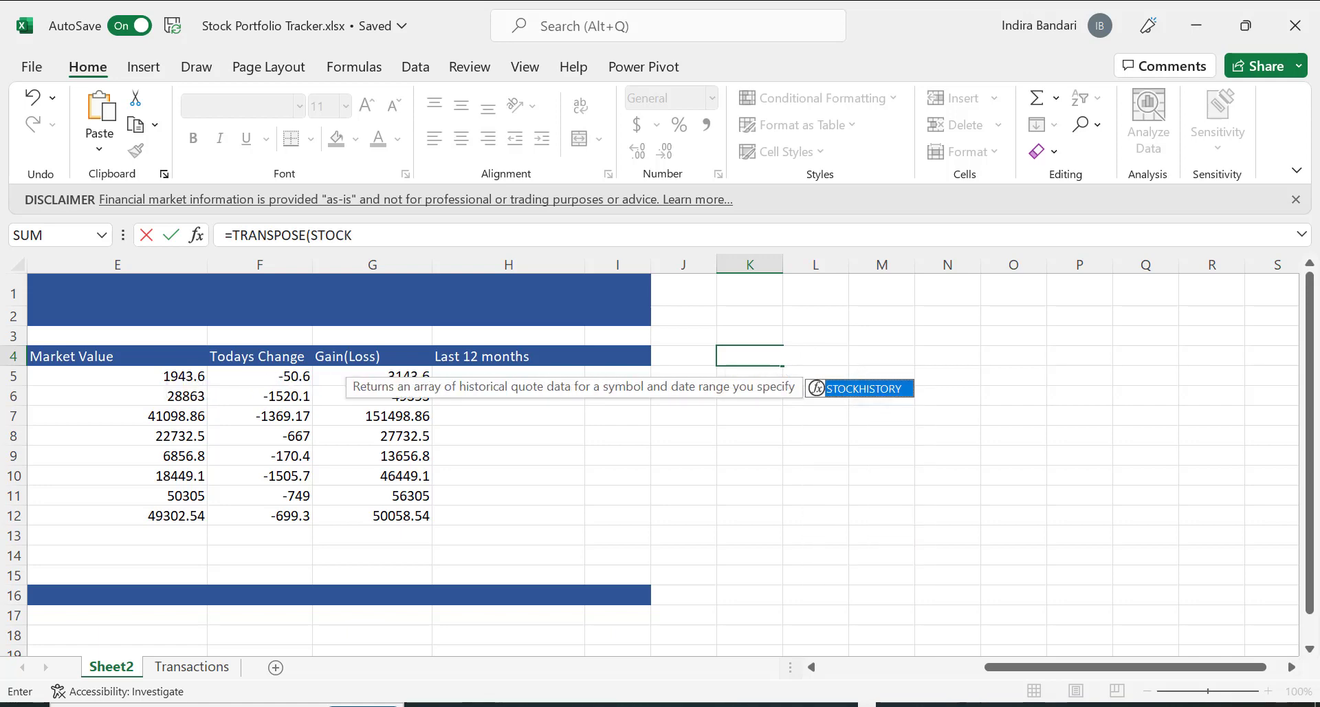
pyautogui.doubleClick(873, 386)
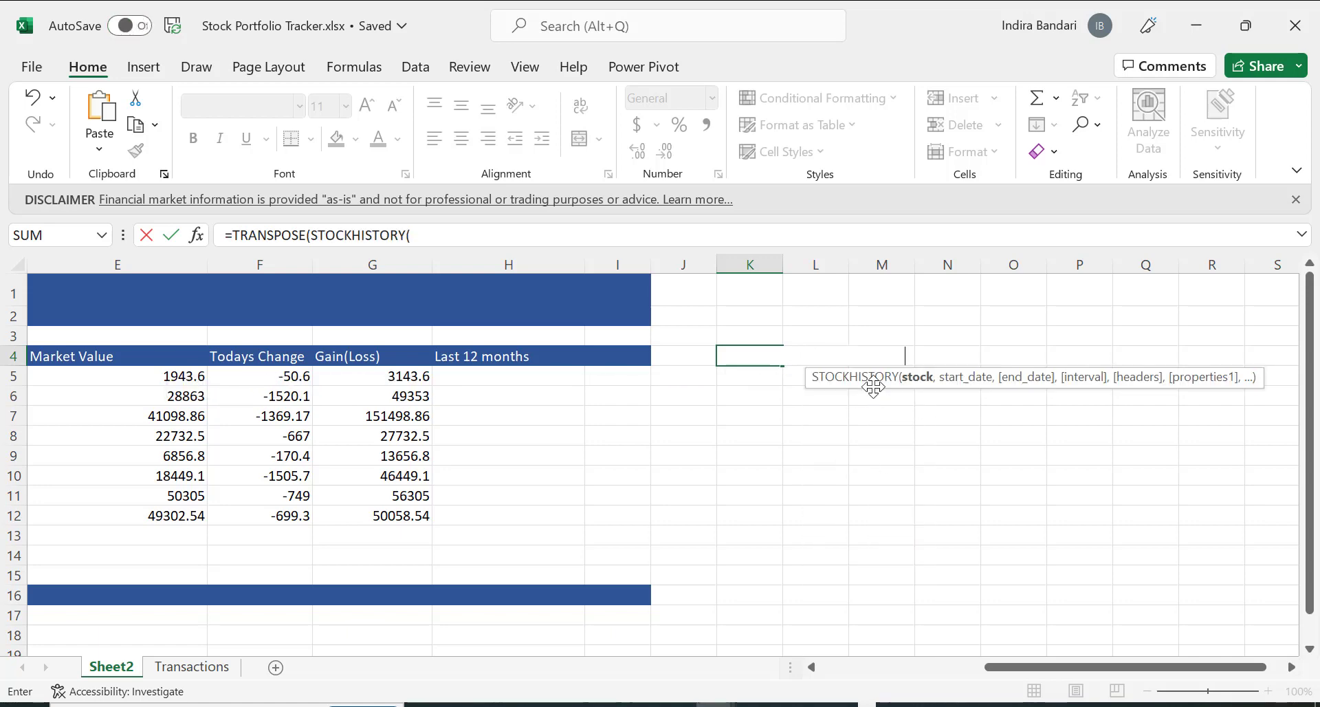
# Supply A5 as the stock and a start date 365 days before TODAY in the K4 STOCKHISTORY formula.
pyautogui.click(466, 234)
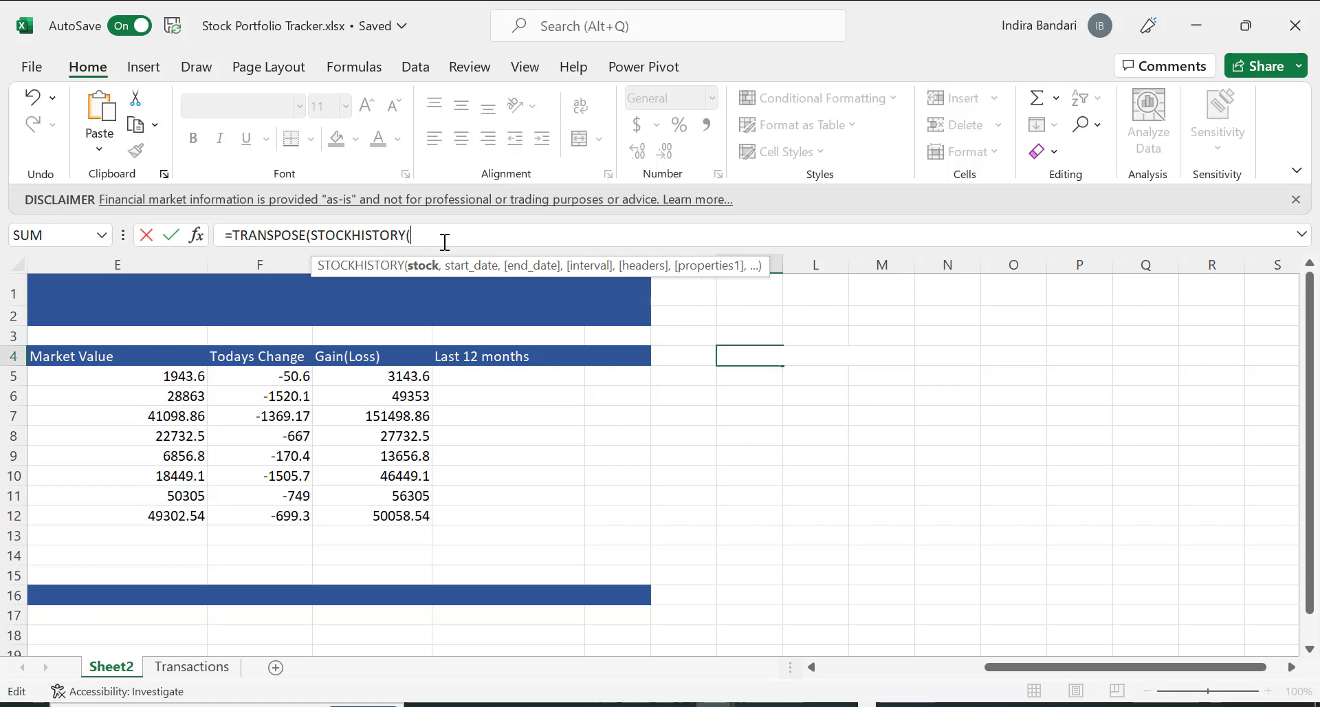
pyautogui.click(891, 664)
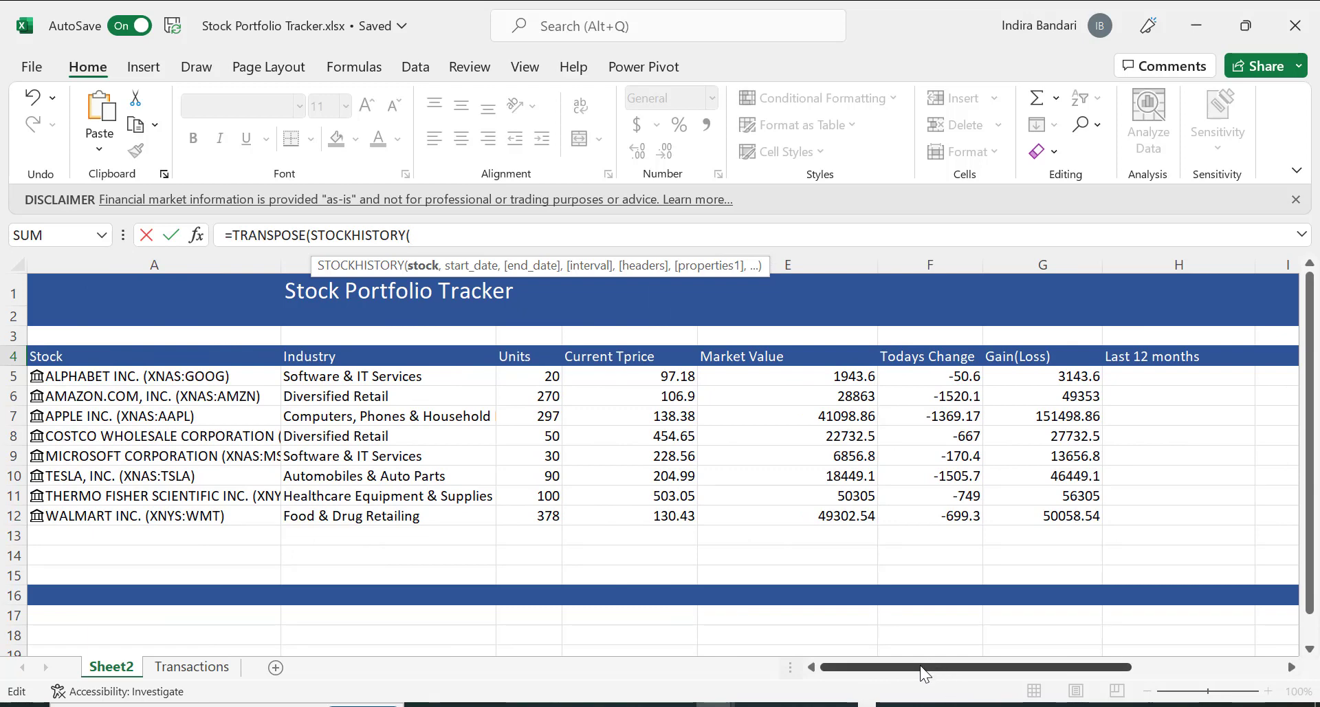
pyautogui.moveTo(919, 665); pyautogui.dragTo(1023, 671)
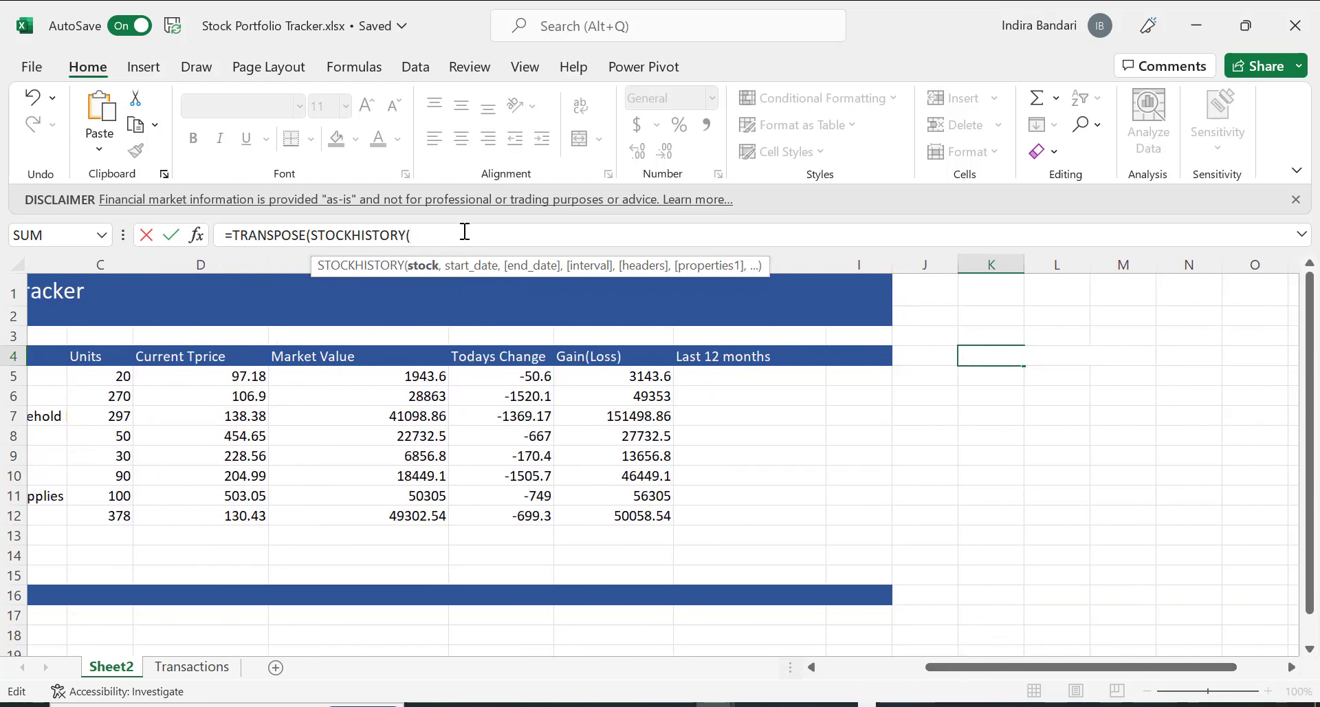
pyautogui.write('A5')
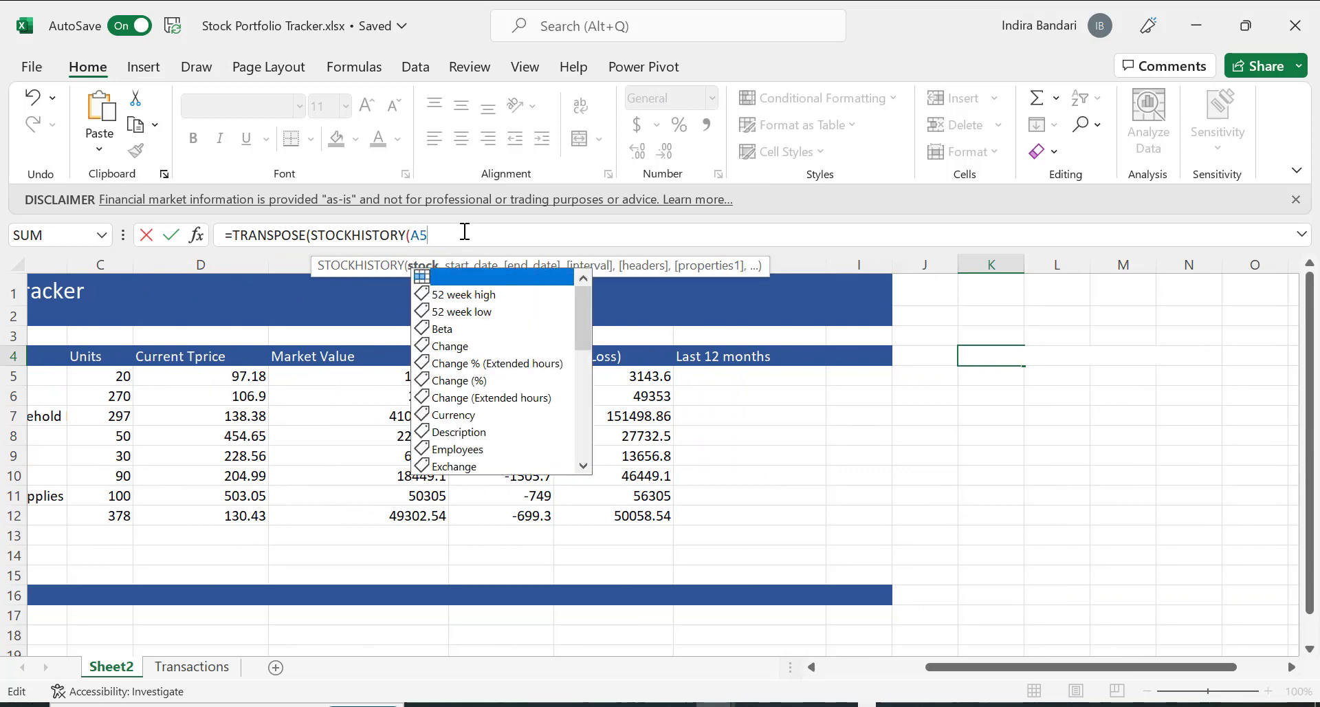
pyautogui.write(',')
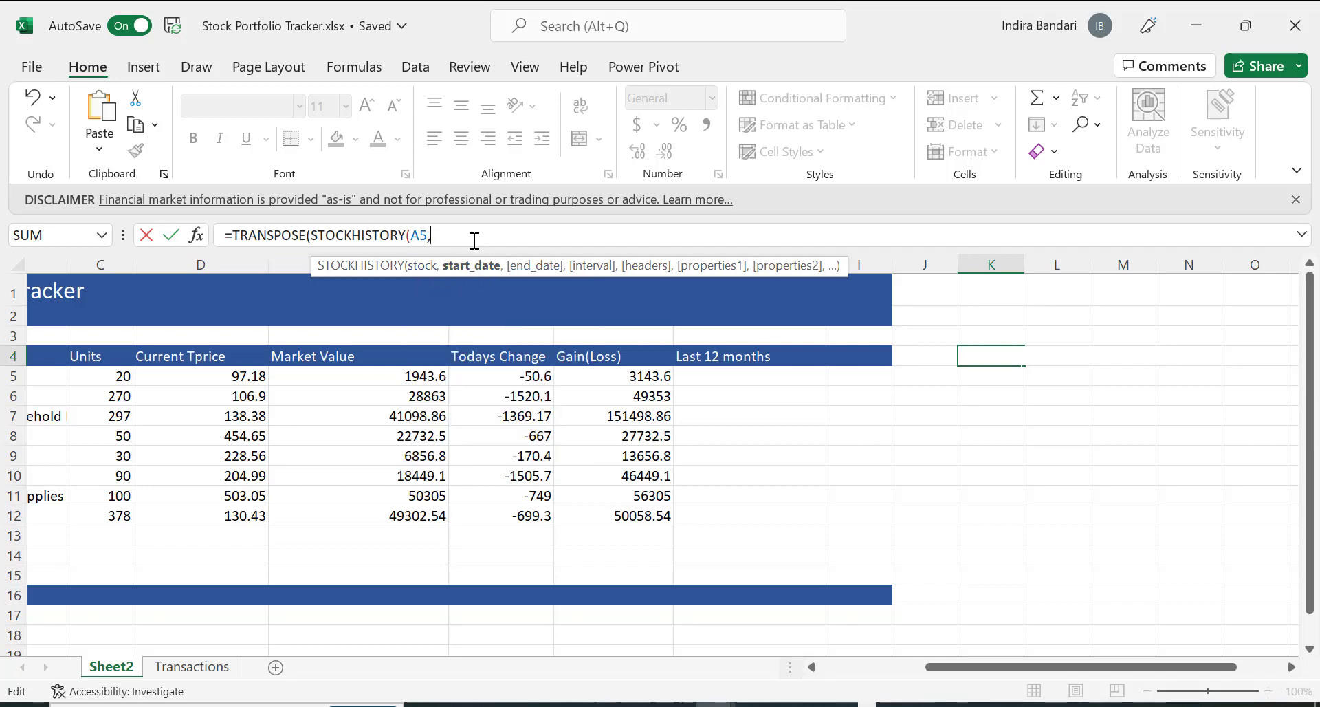
pyautogui.write('TODAY')
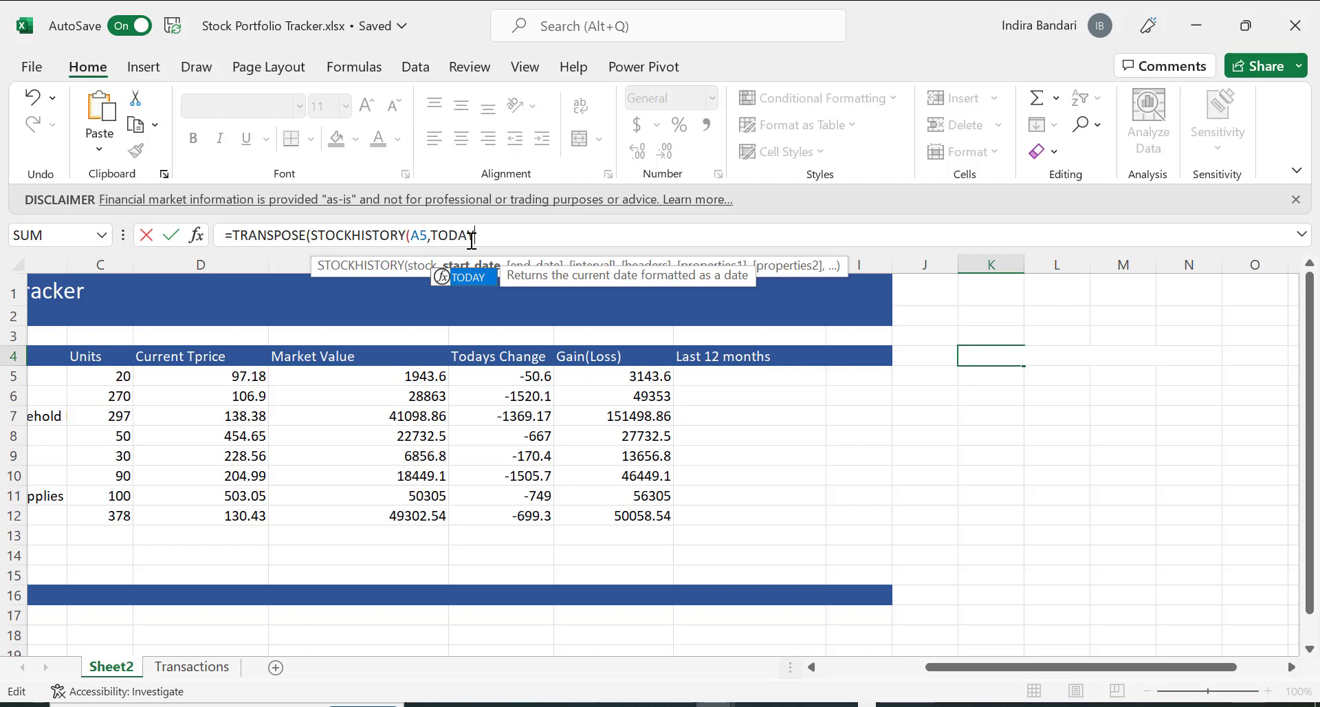
pyautogui.write('()')
pyautogui.write('-')
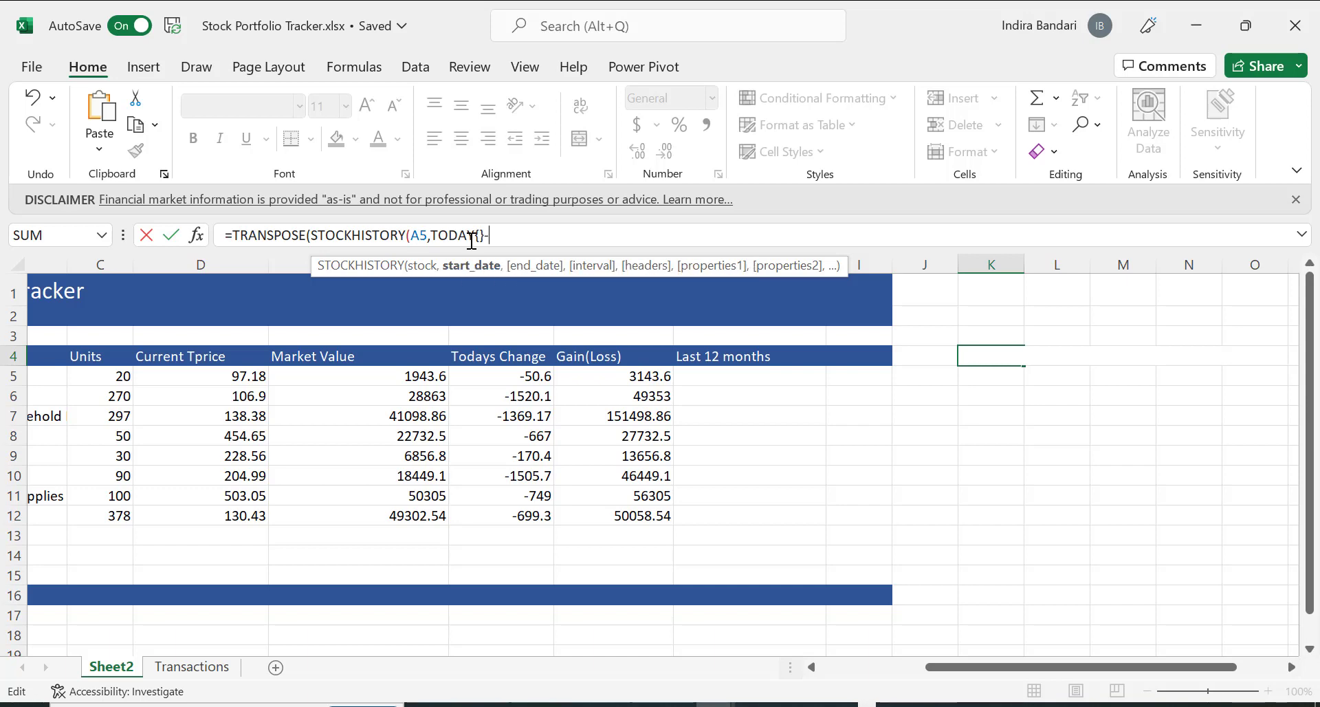
pyautogui.write('365,')
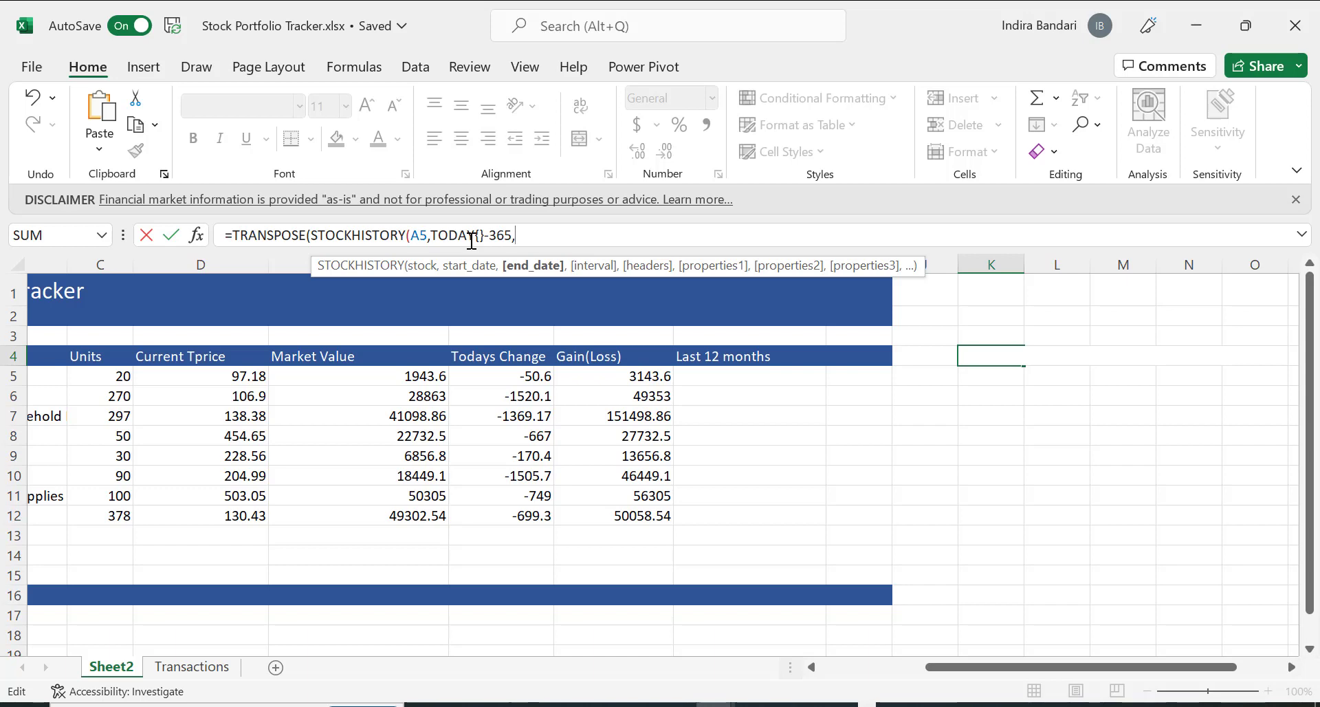
# Add Today() as the end date, daily interval 0, no header 0, and the properties 0 (Date) and 1 (Close).
pyautogui.write('Toda')
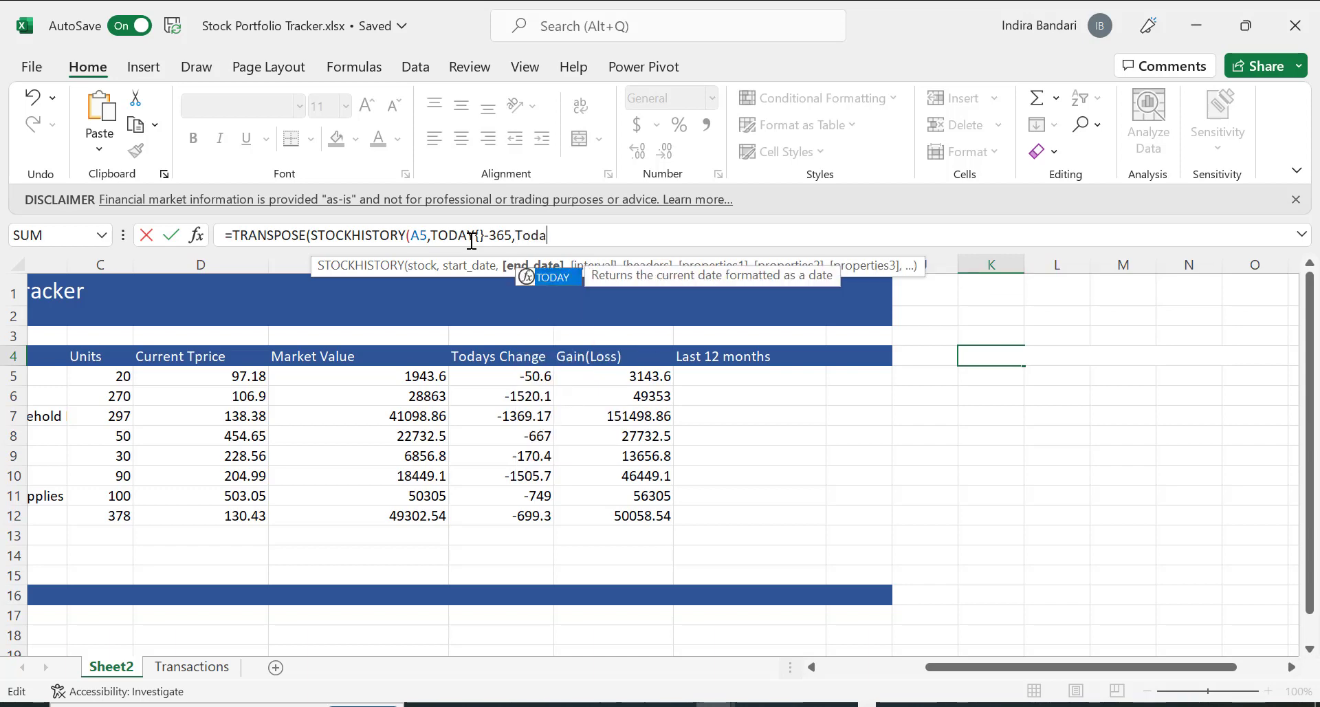
pyautogui.write('y ()')
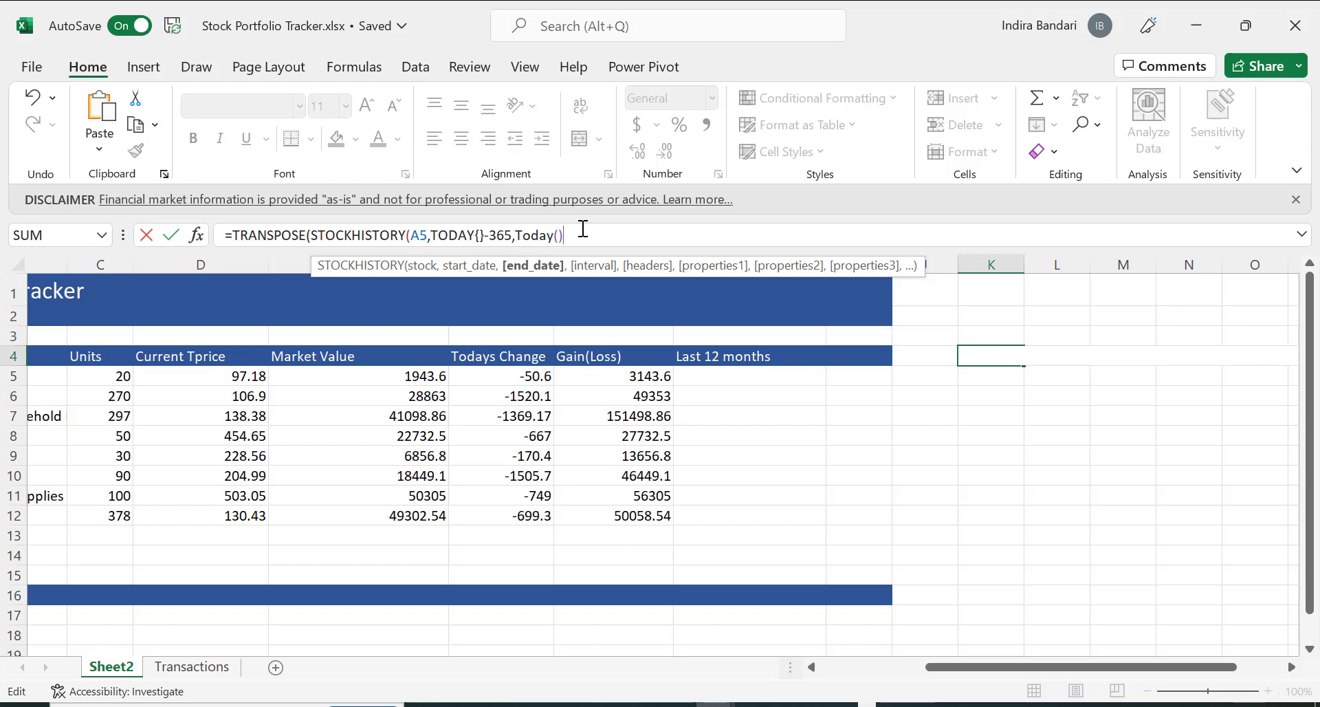
pyautogui.write(',')
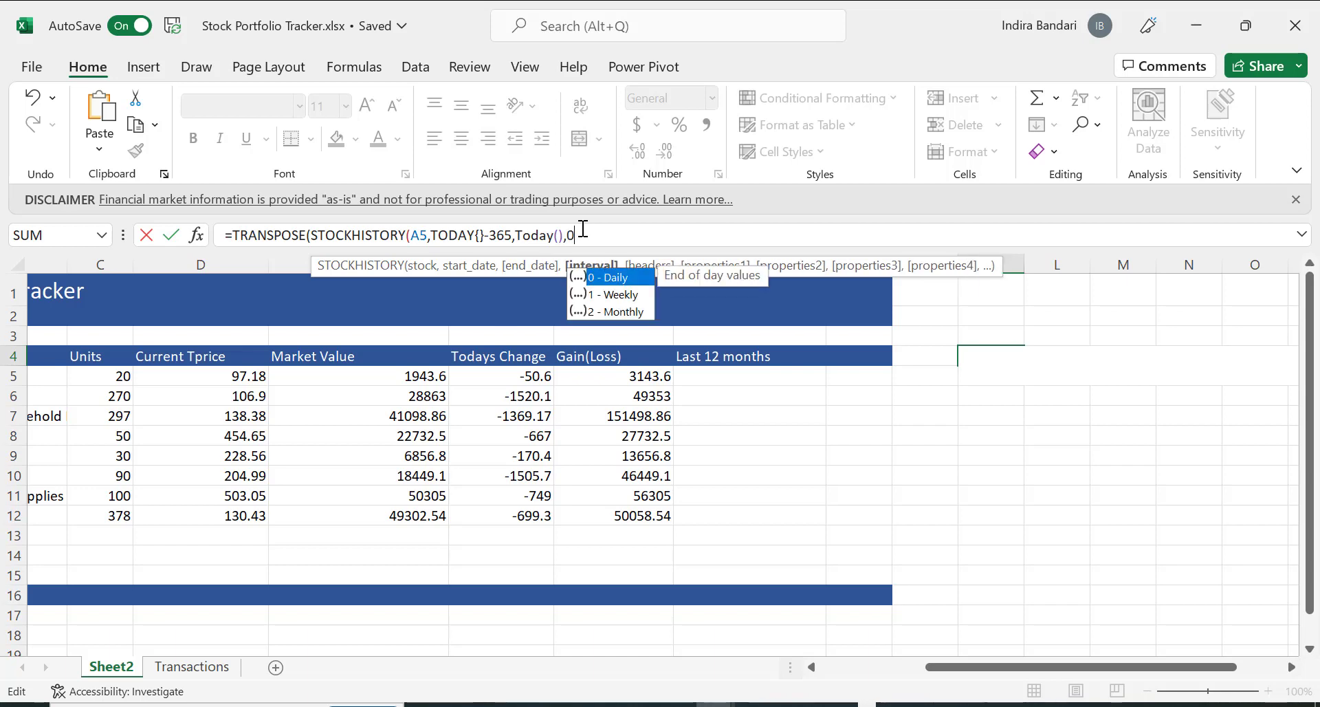
pyautogui.write('0,')
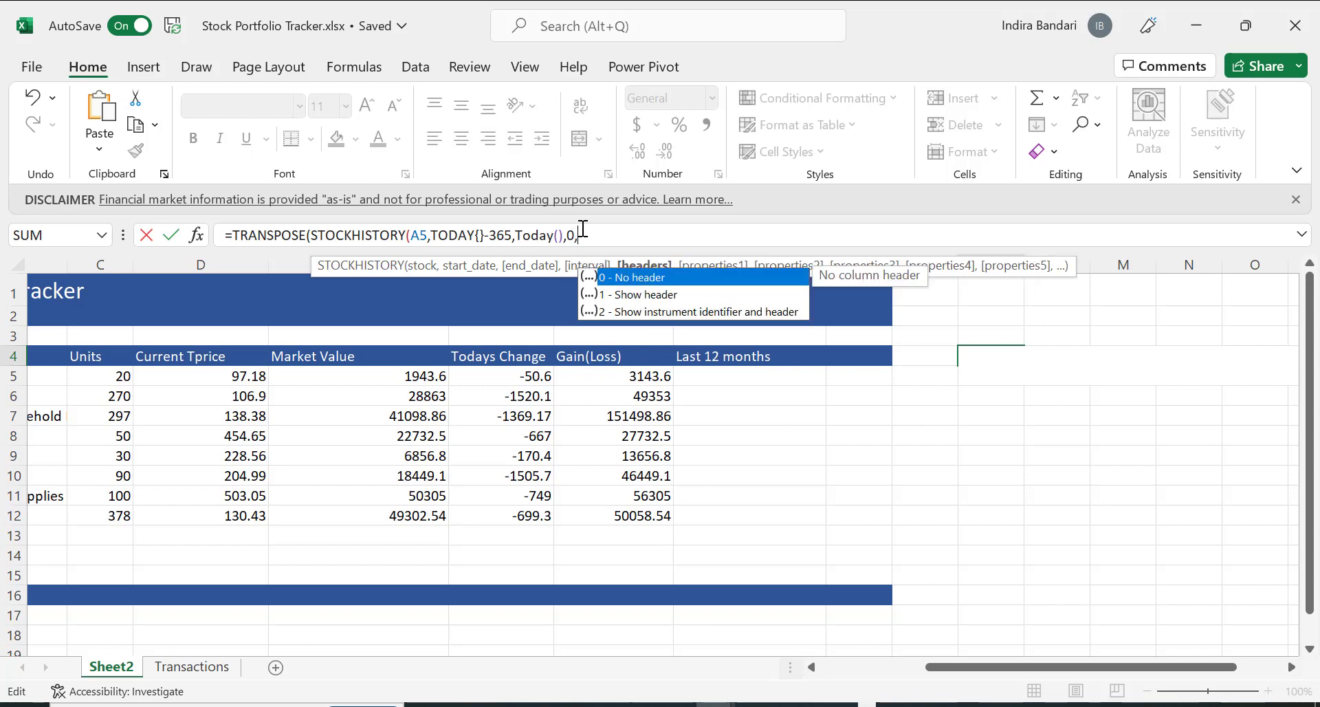
pyautogui.write('0,')
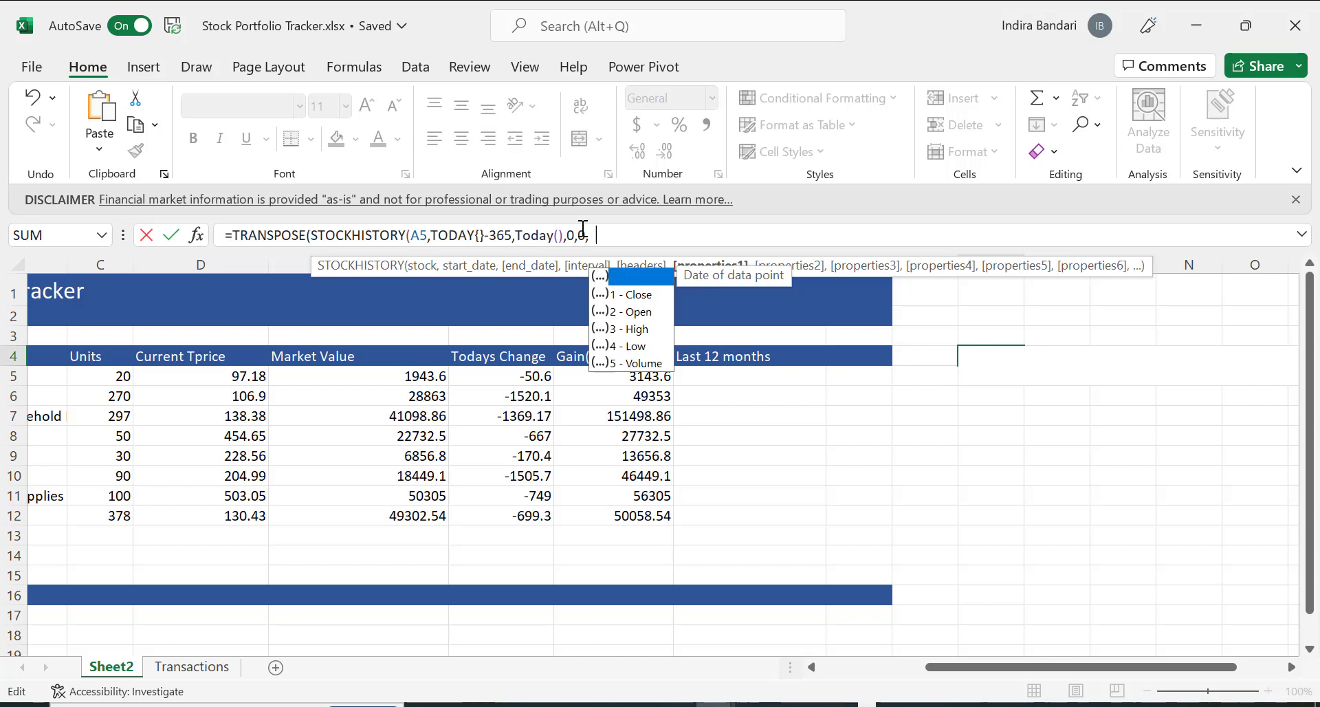
pyautogui.write('0,')
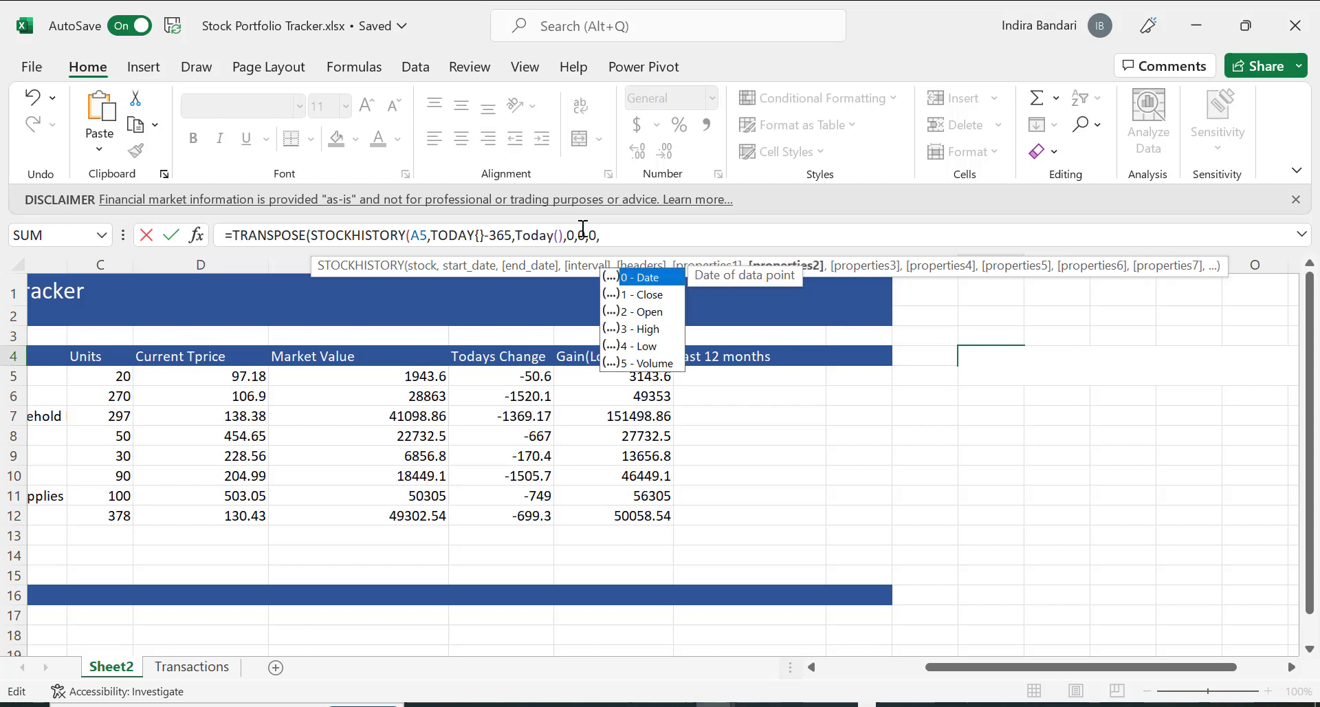
pyautogui.write('1,')
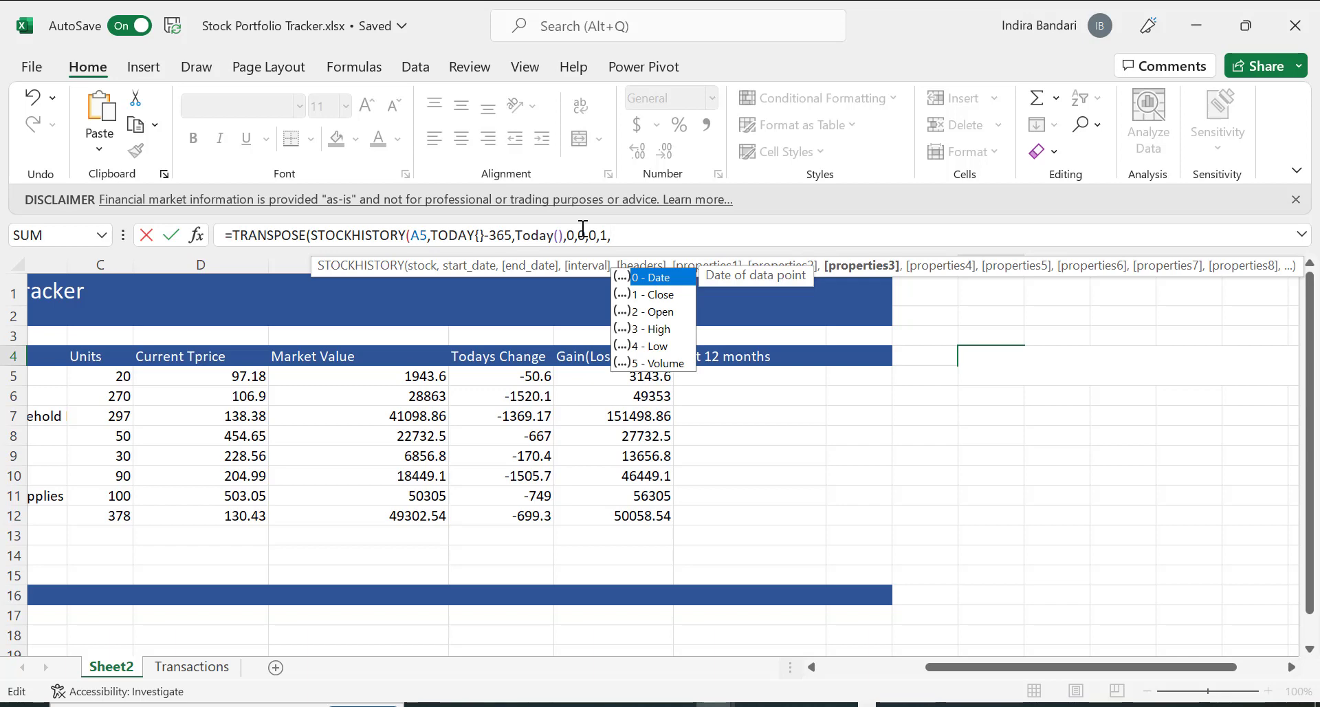
# Close the formula, correct the start date's brackets and enter =TRANSPOSE(STOCKHISTORY(A5,TODAY()-365,TODAY(),0,0,0,1)) in K4.
pyautogui.click(445, 59)
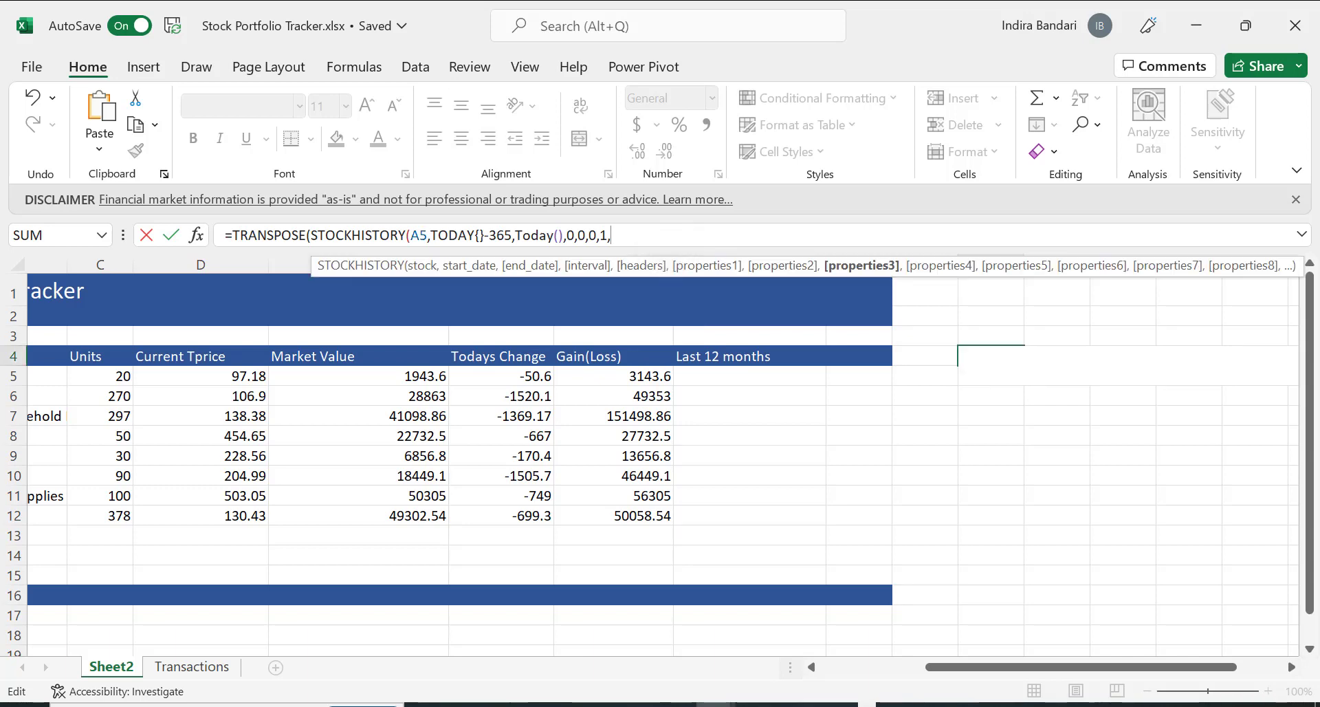
pyautogui.press('BackSpace')
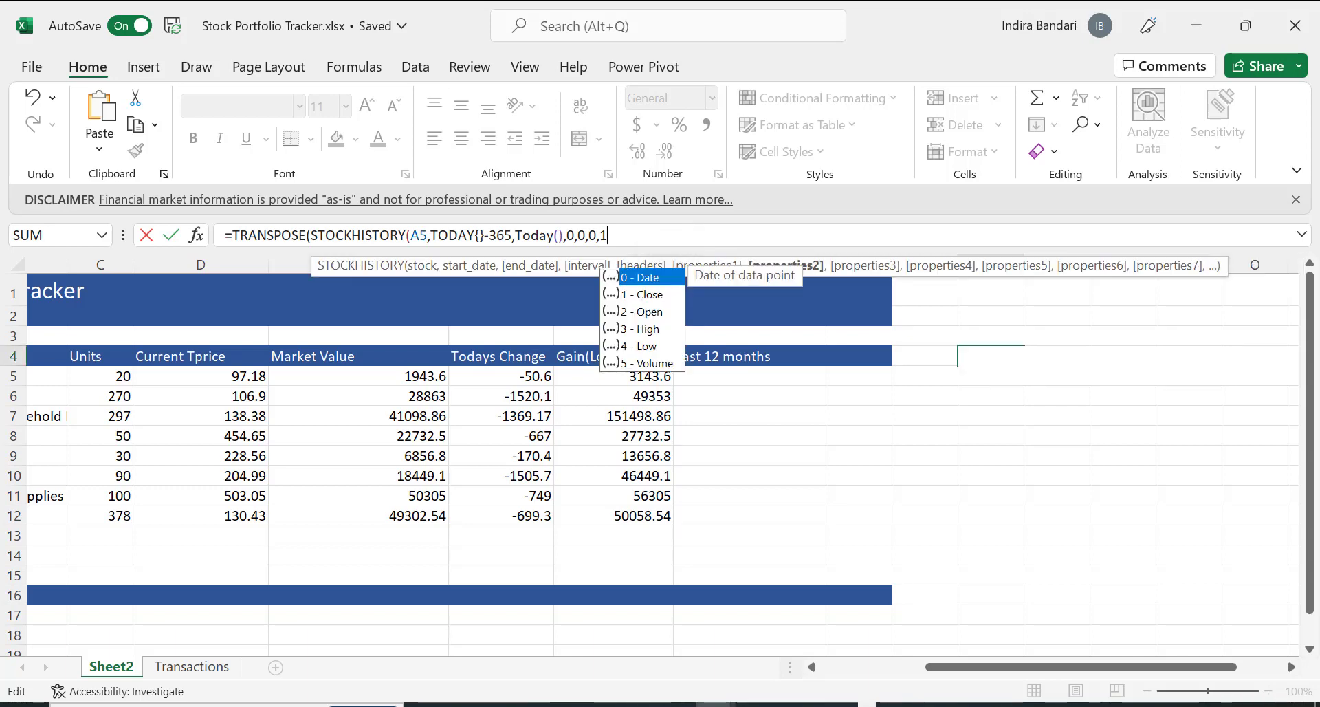
pyautogui.write(')')
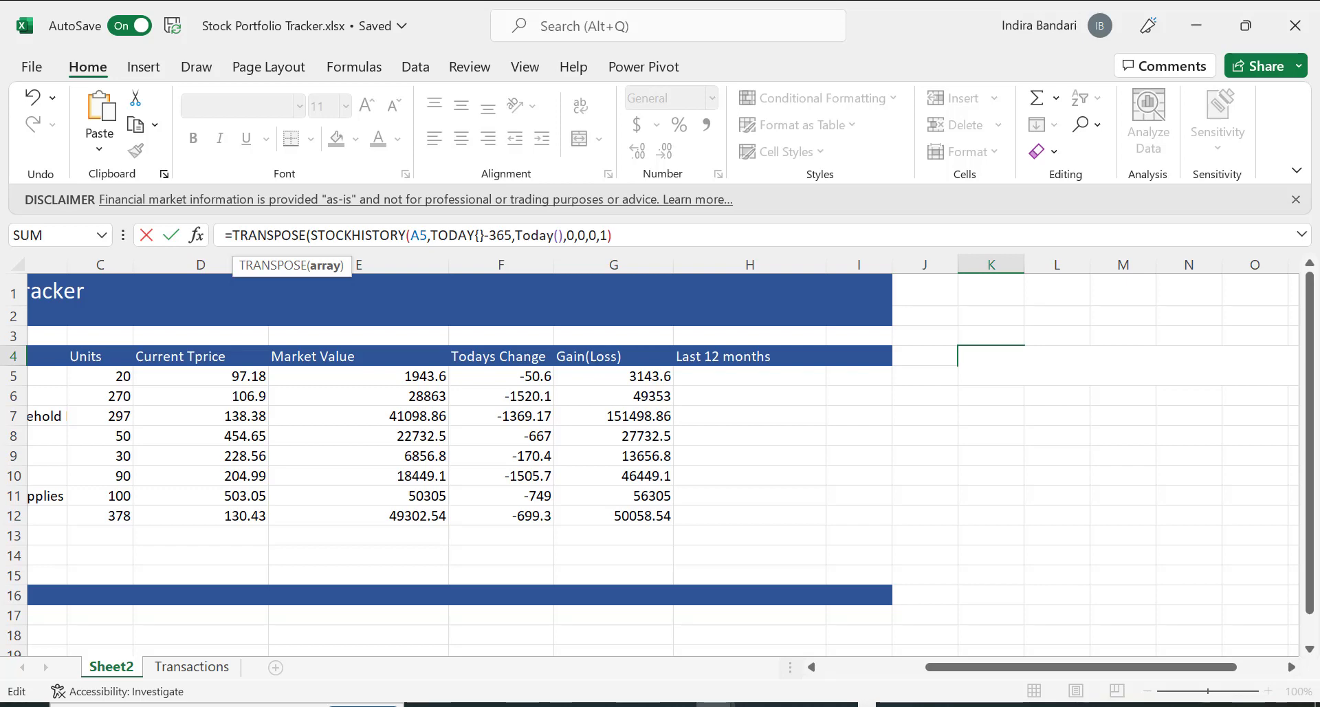
pyautogui.write(')')
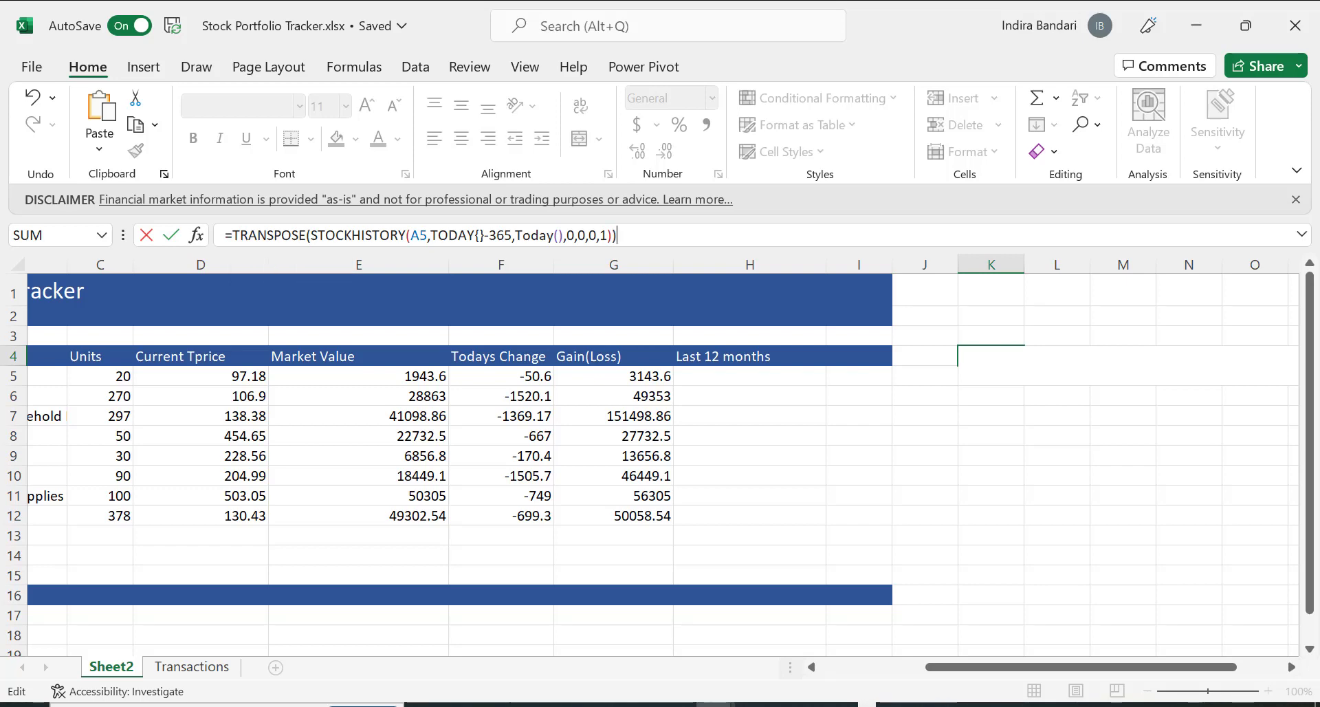
pyautogui.press('Return')
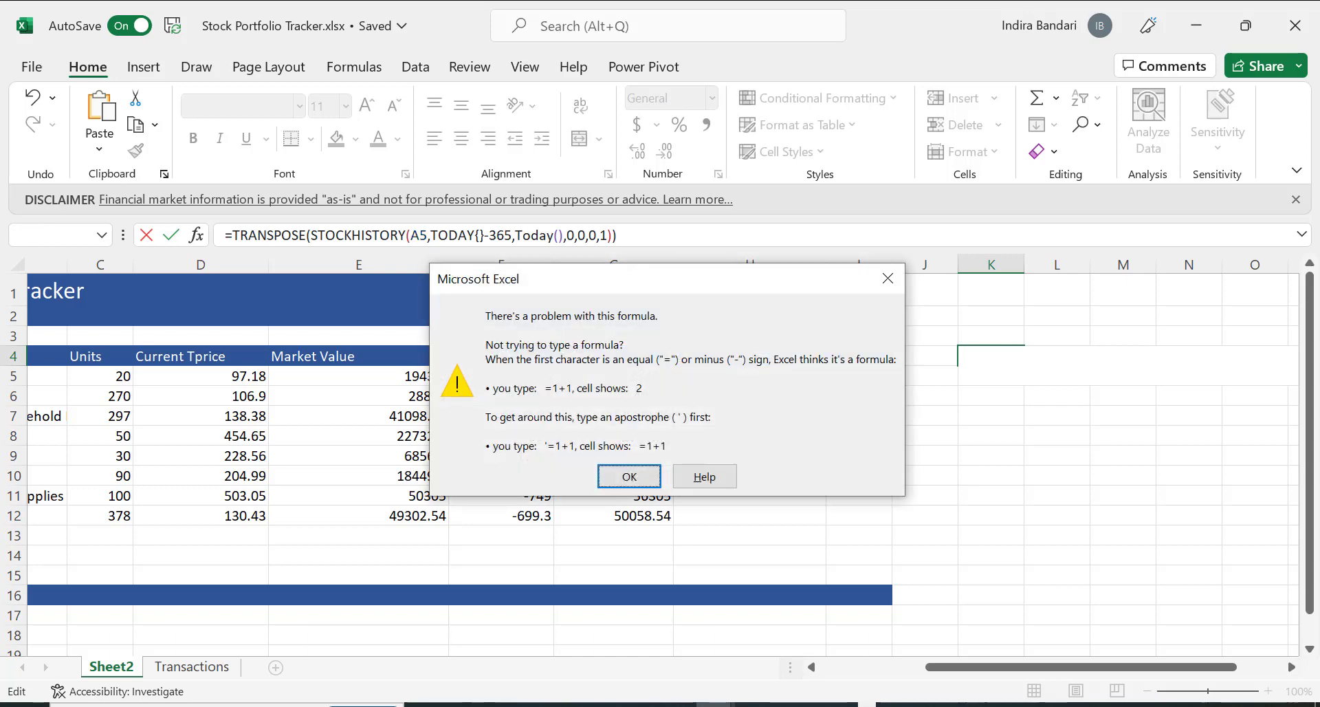
pyautogui.press('Return')
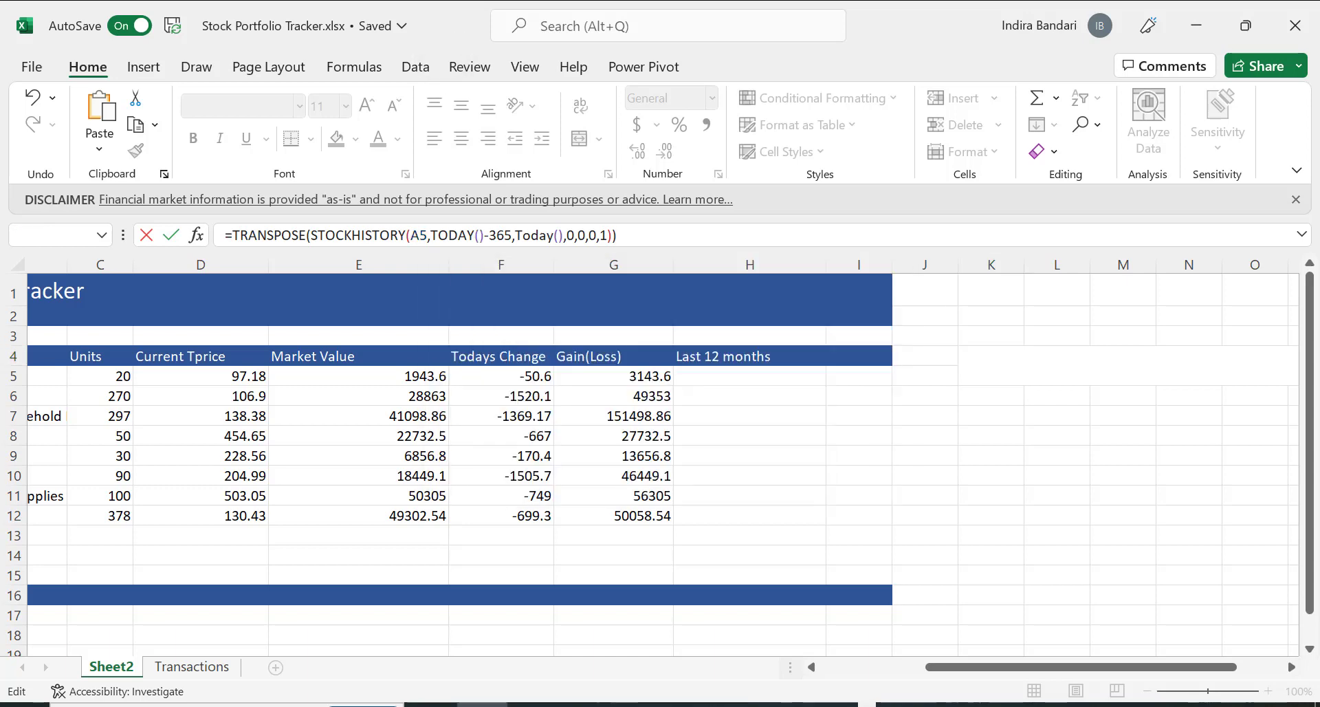
pyautogui.press('Return')
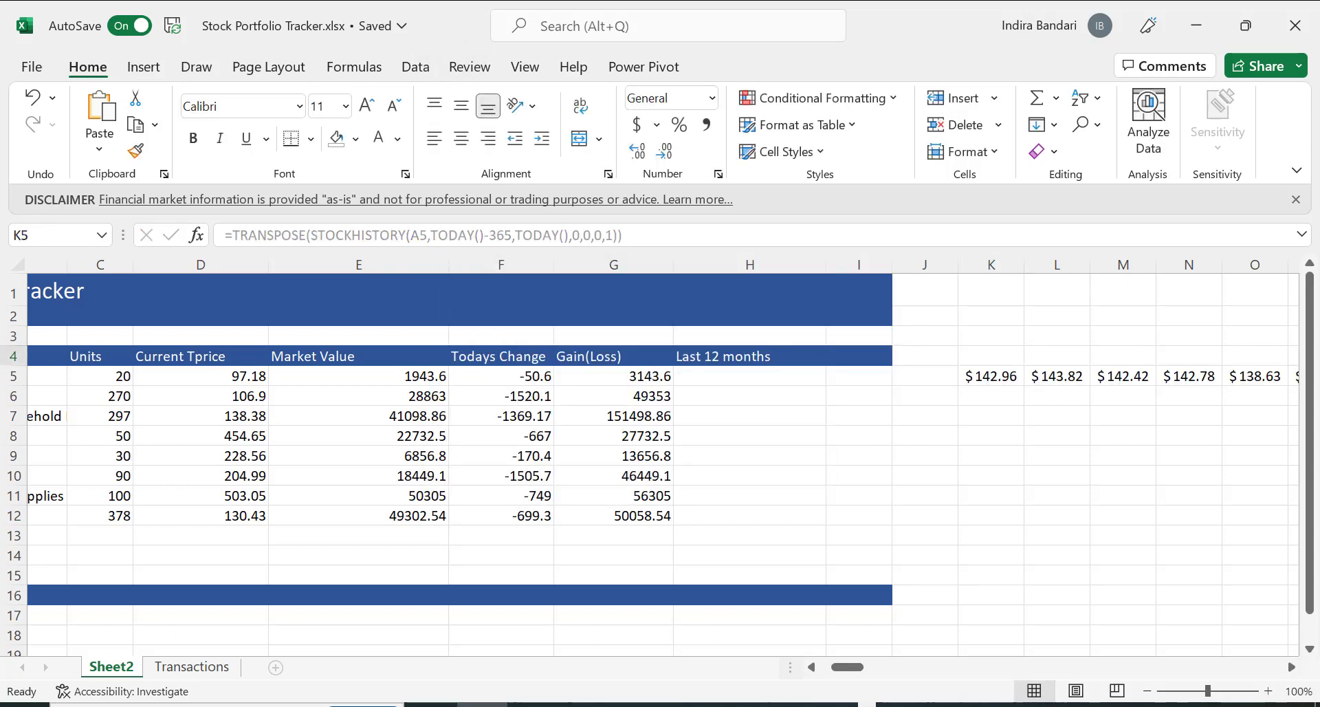
# Set the font colour of the spilled dates in K4:JA4 to black and autofit their column widths.
pyautogui.click(973, 358)
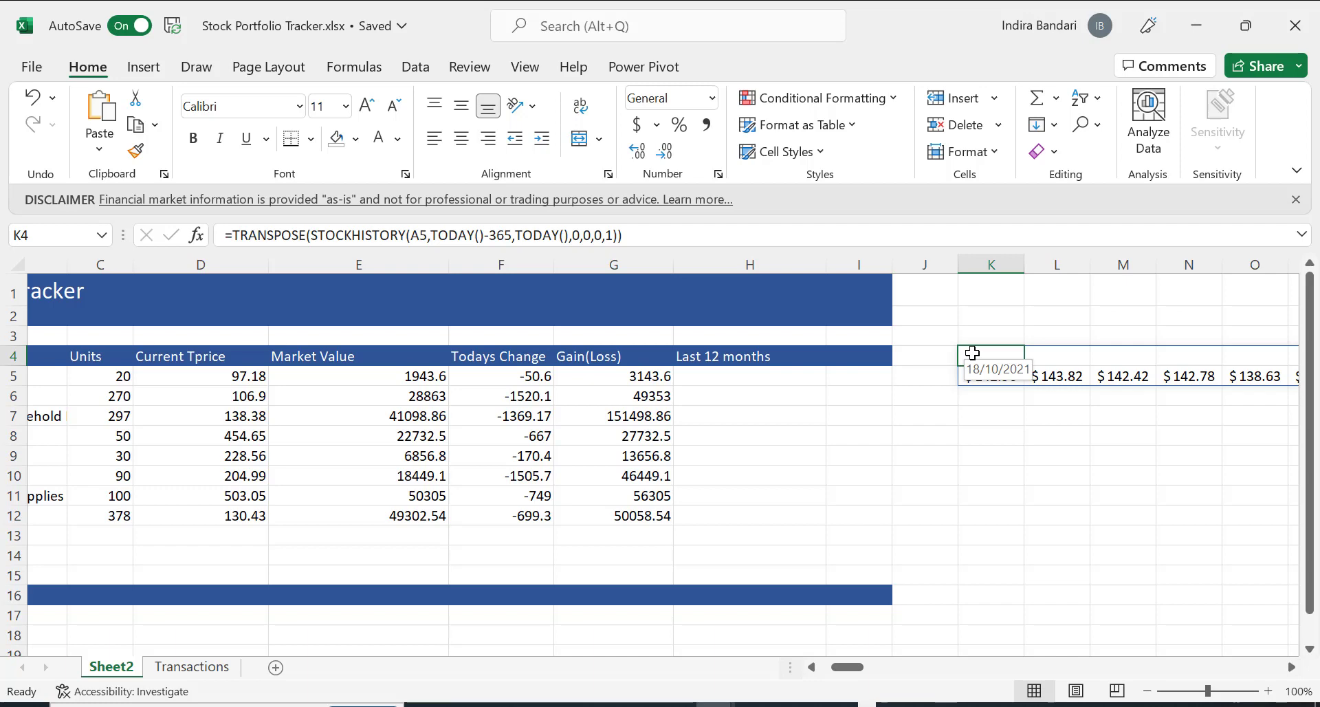
pyautogui.hotkey('ctrl', 'shift', 'Right')
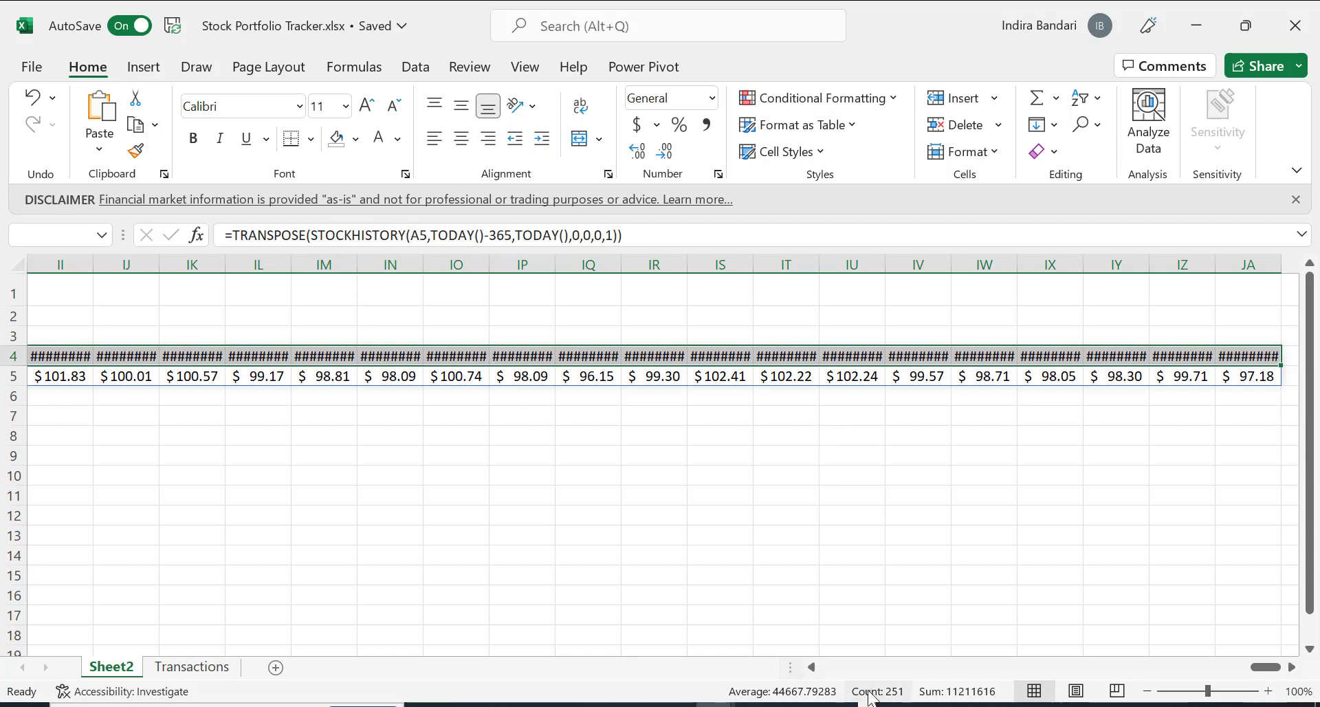
pyautogui.click(839, 667)
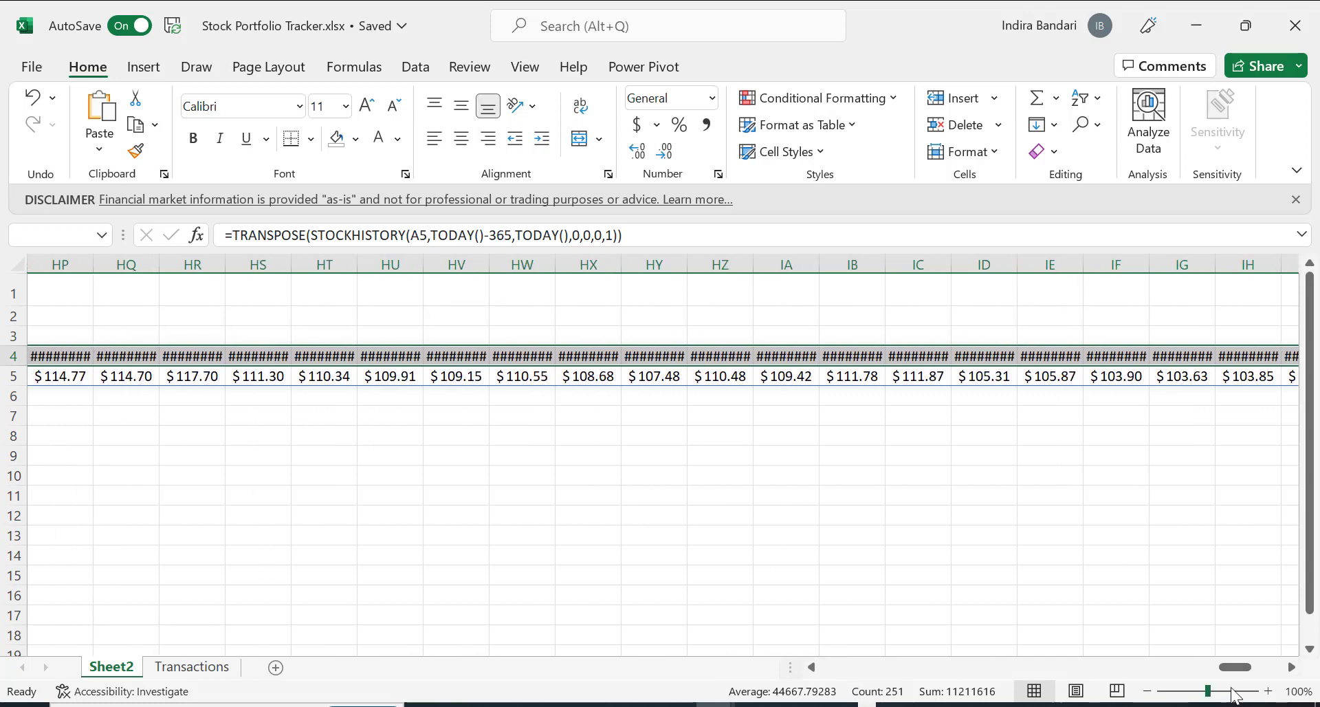
pyautogui.moveTo(1234, 666); pyautogui.dragTo(822, 667)
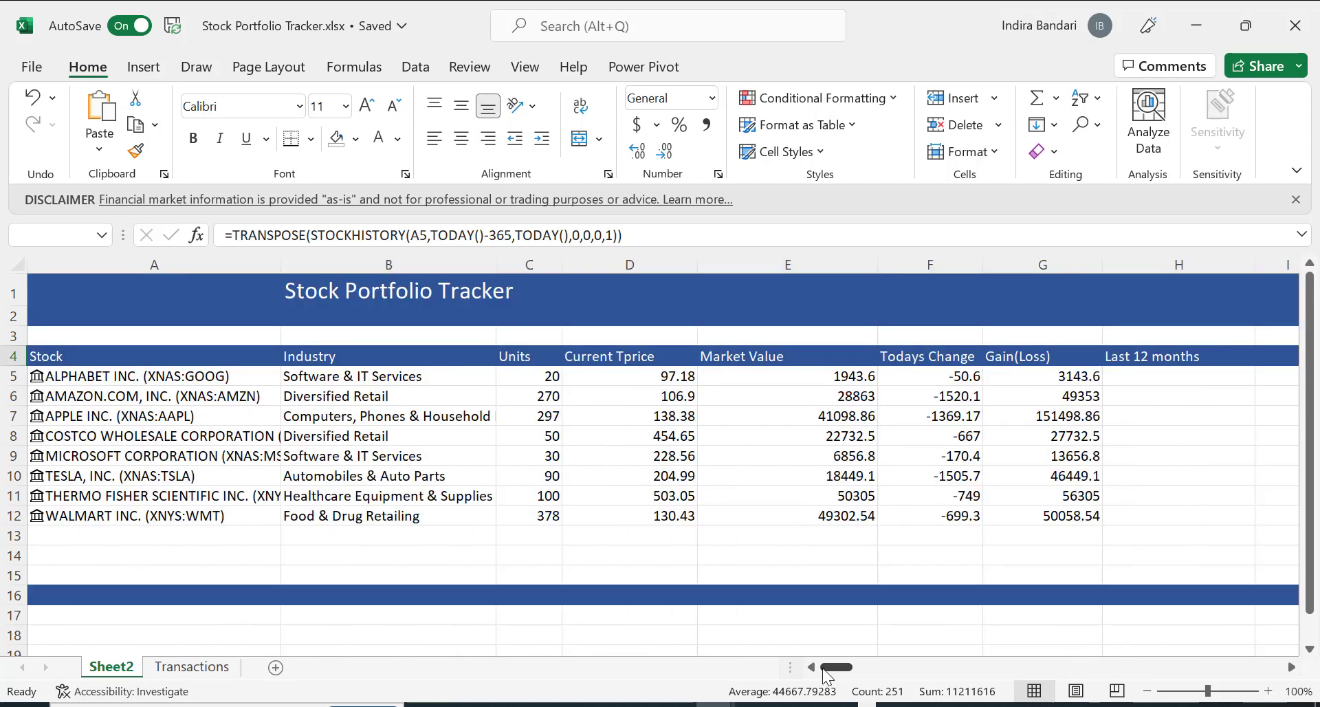
pyautogui.click(889, 669)
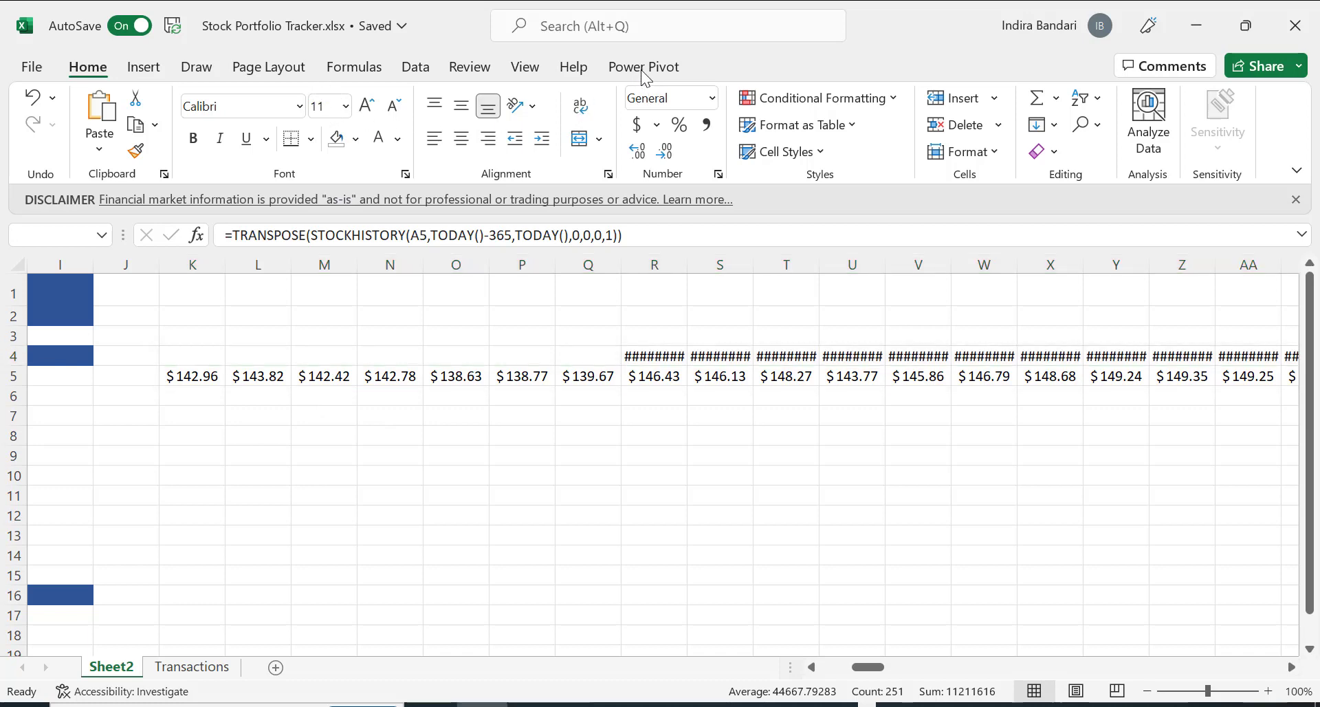
pyautogui.click(401, 140)
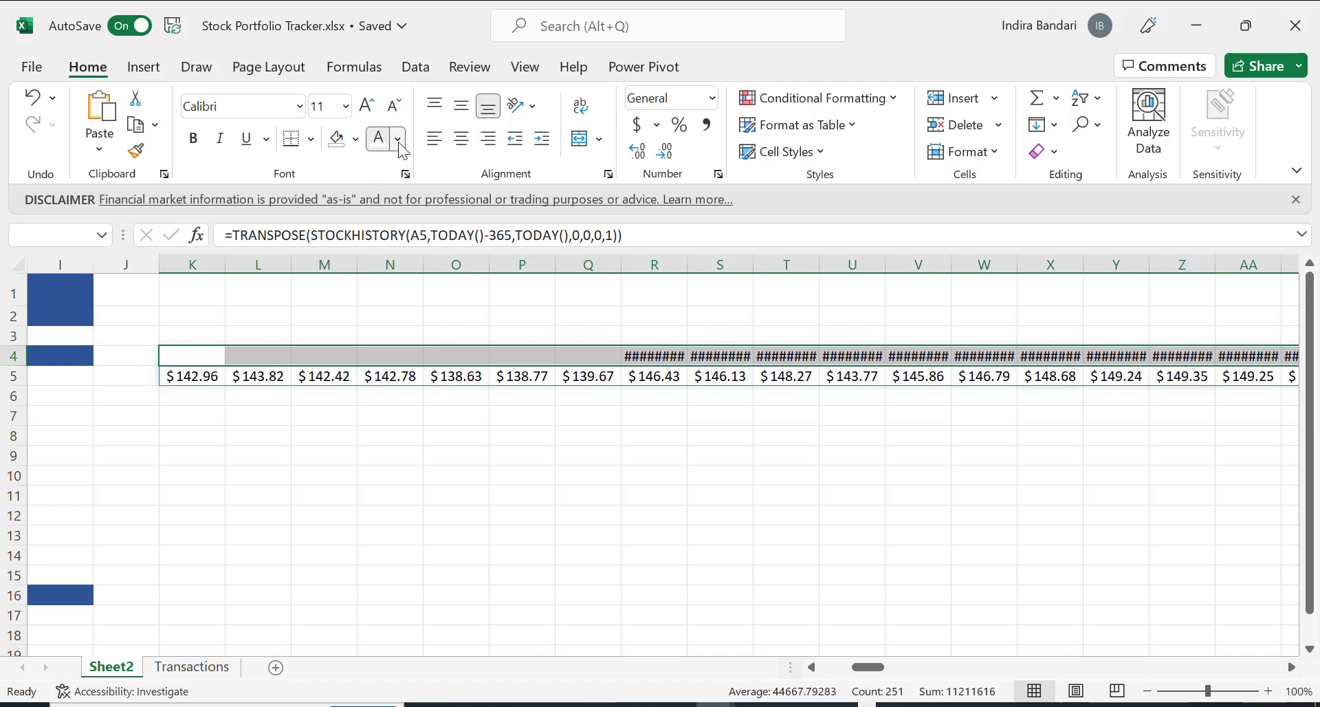
pyautogui.click(397, 138)
pyautogui.click(405, 168)
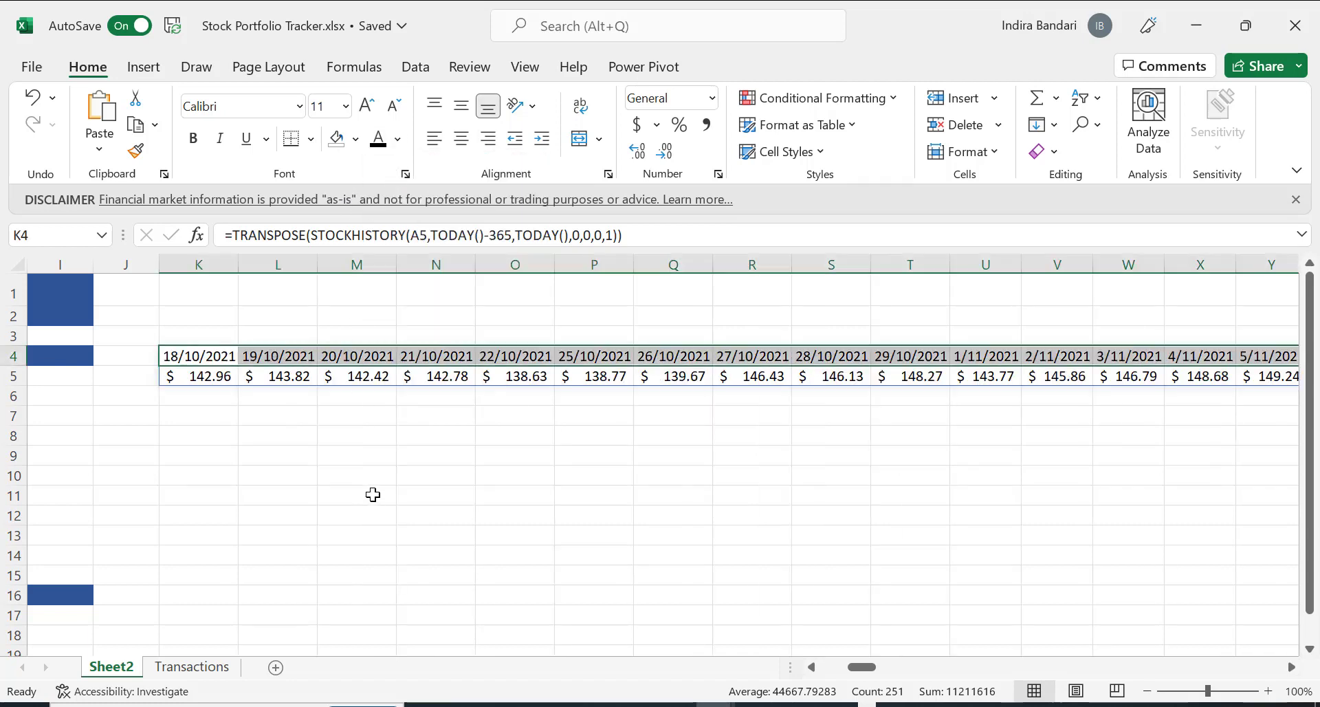
pyautogui.click(340, 421)
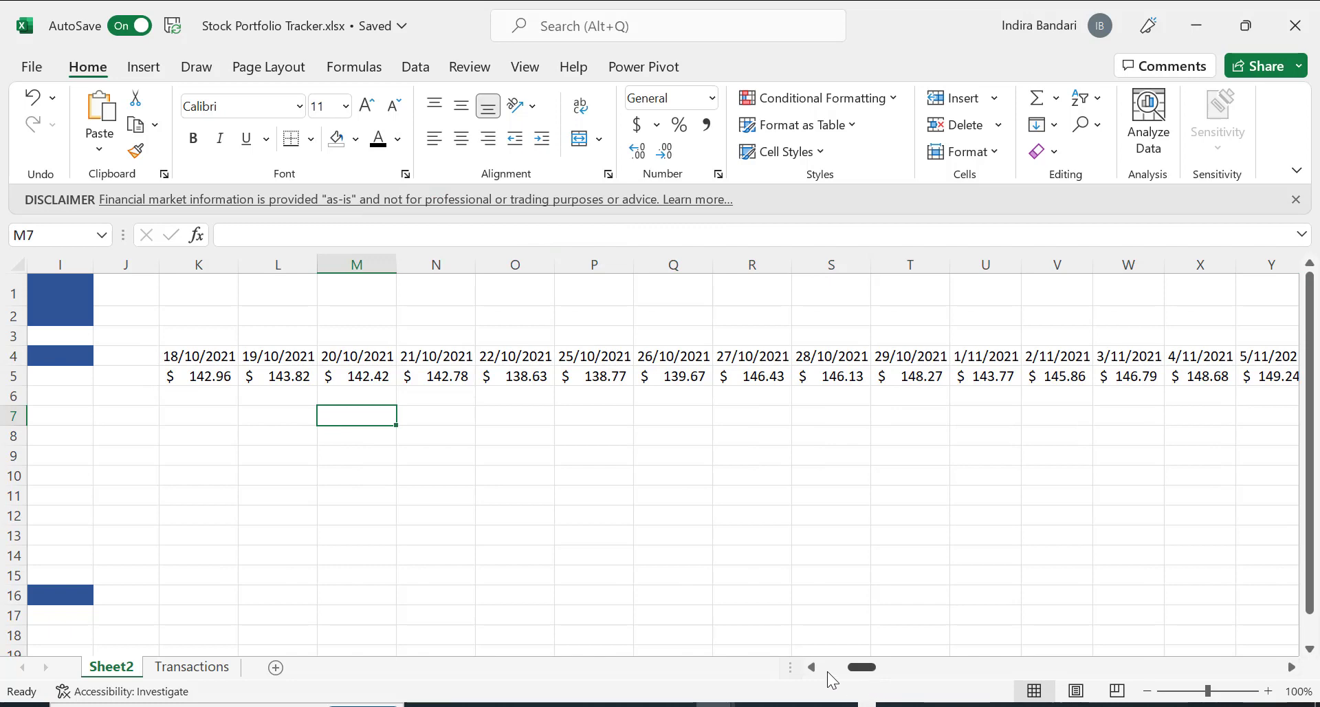
# Start a formula in K6 with the STOCKHISTORY function nested inside TRANSPOSE.
pyautogui.click(827, 668)
pyautogui.moveTo(841, 669); pyautogui.dragTo(860, 671)
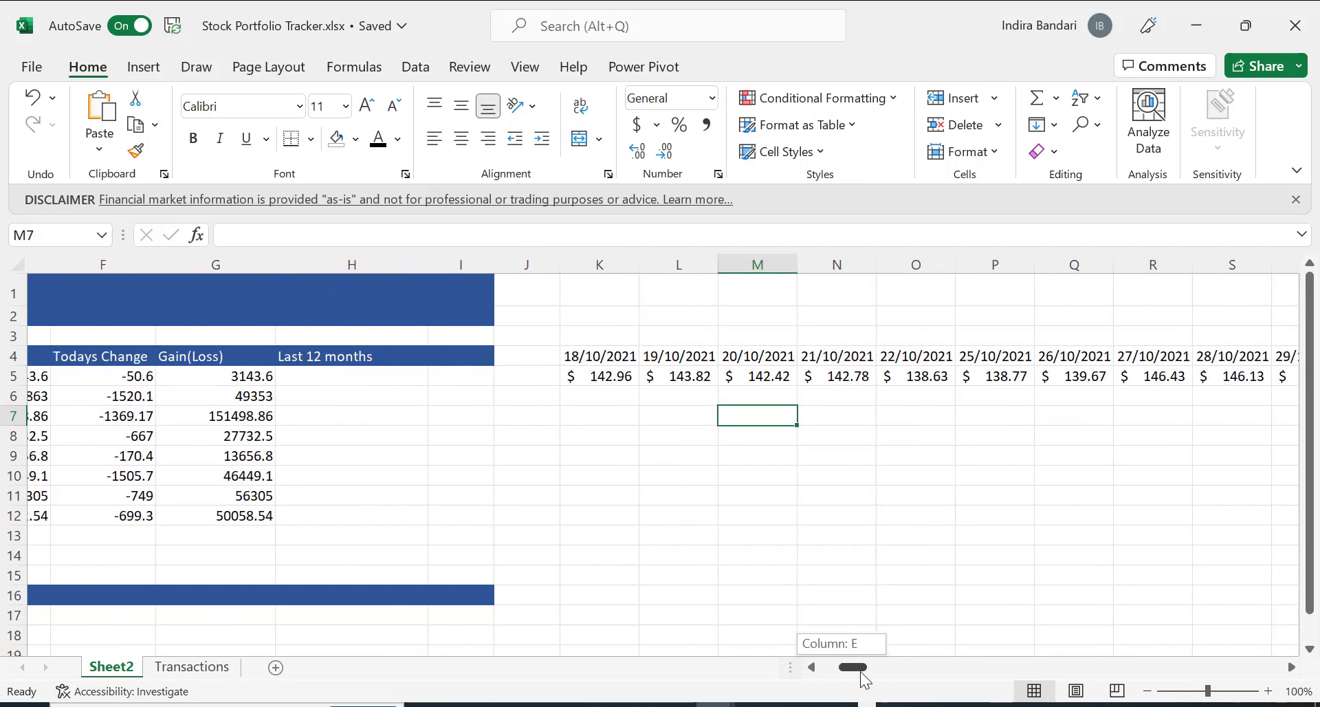
pyautogui.click(595, 395)
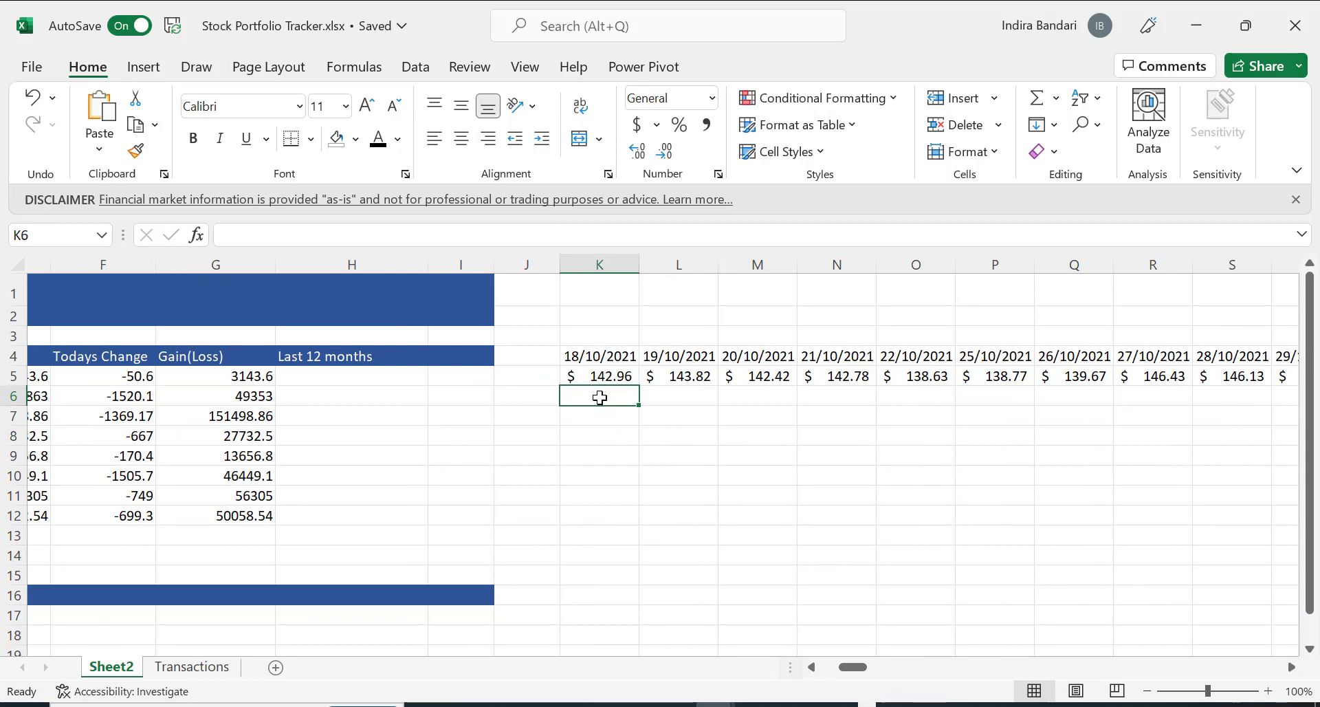
pyautogui.write('=T')
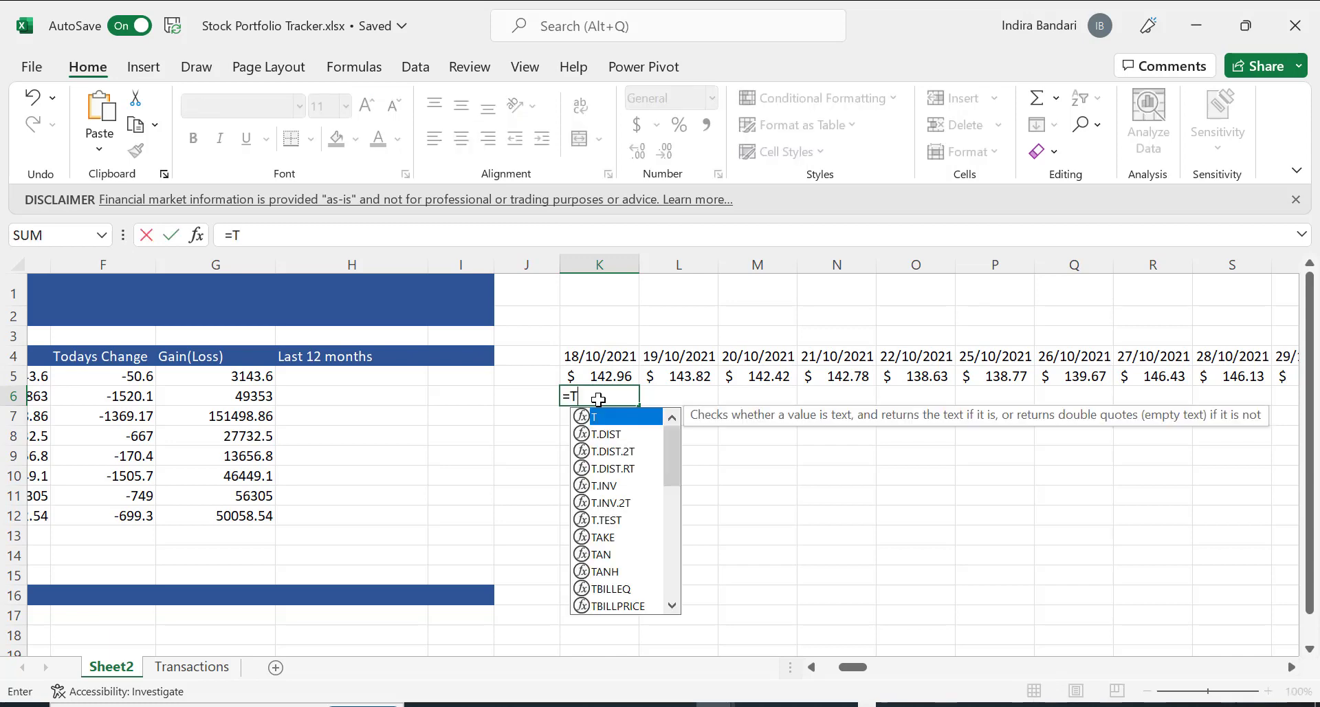
pyautogui.write('RAN')
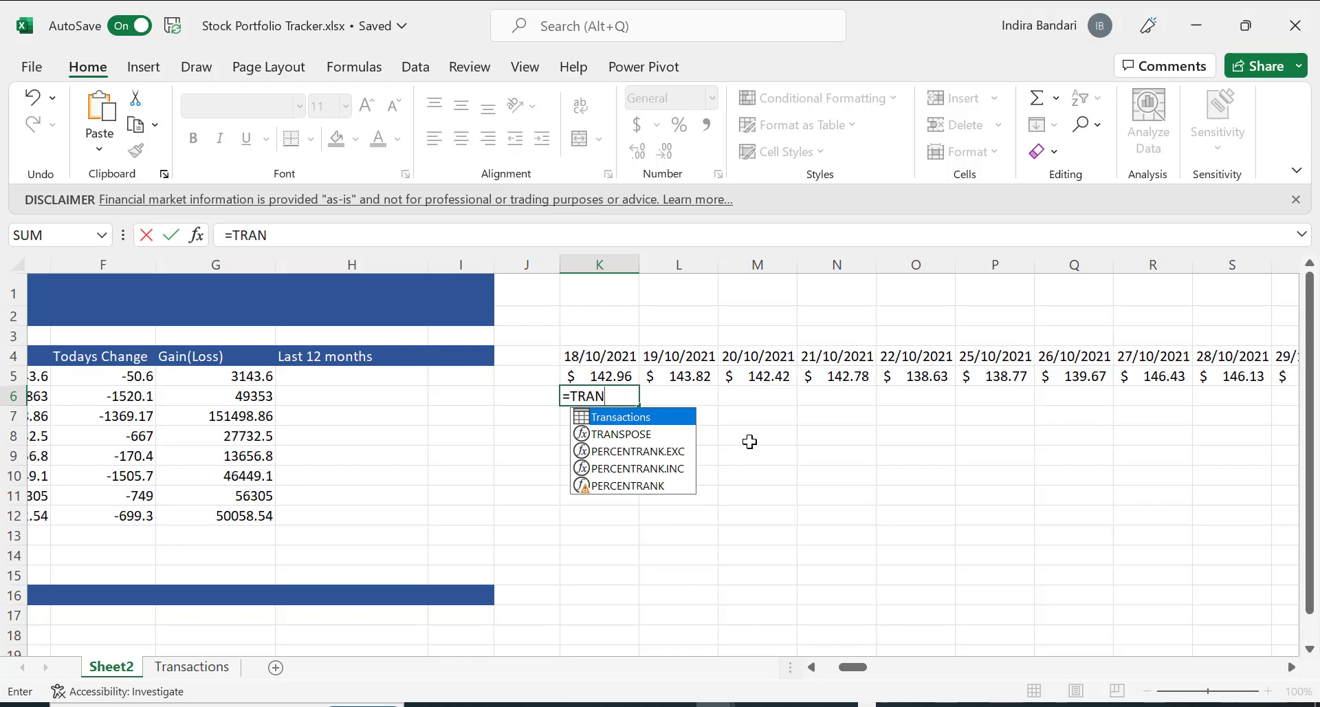
pyautogui.write('S')
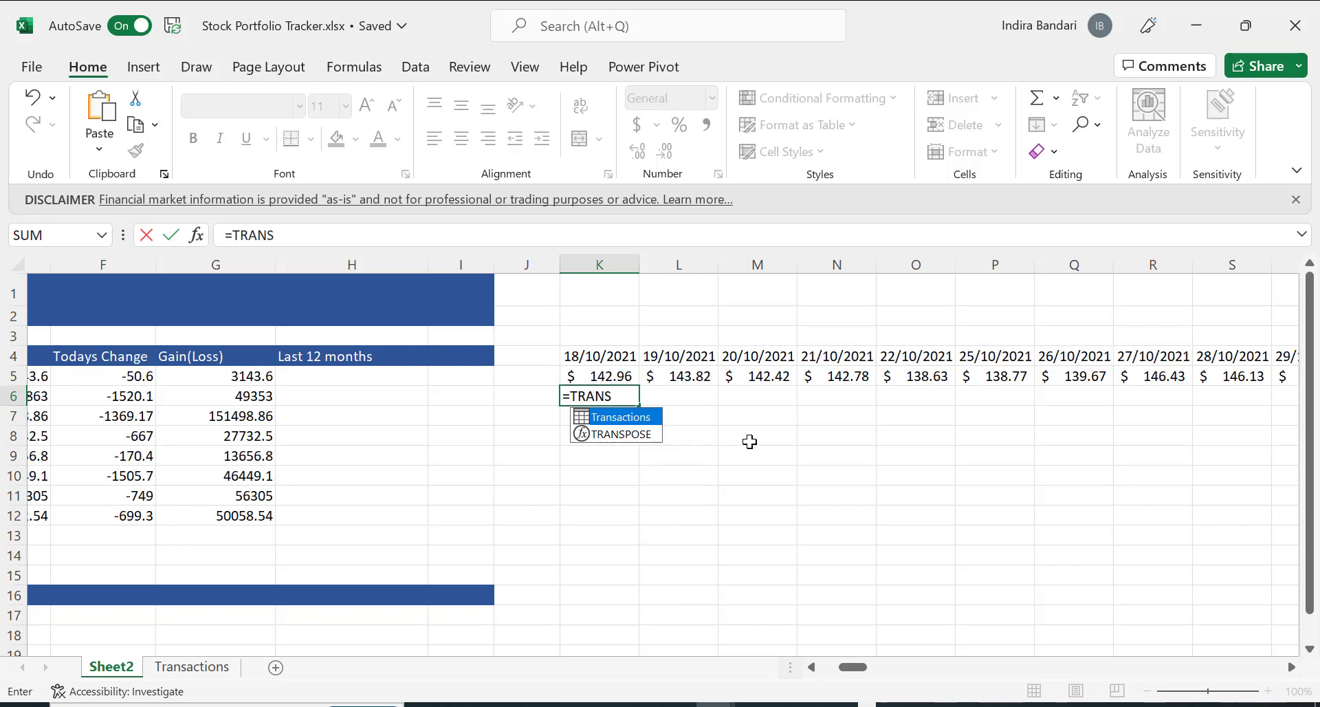
pyautogui.write('POSE')
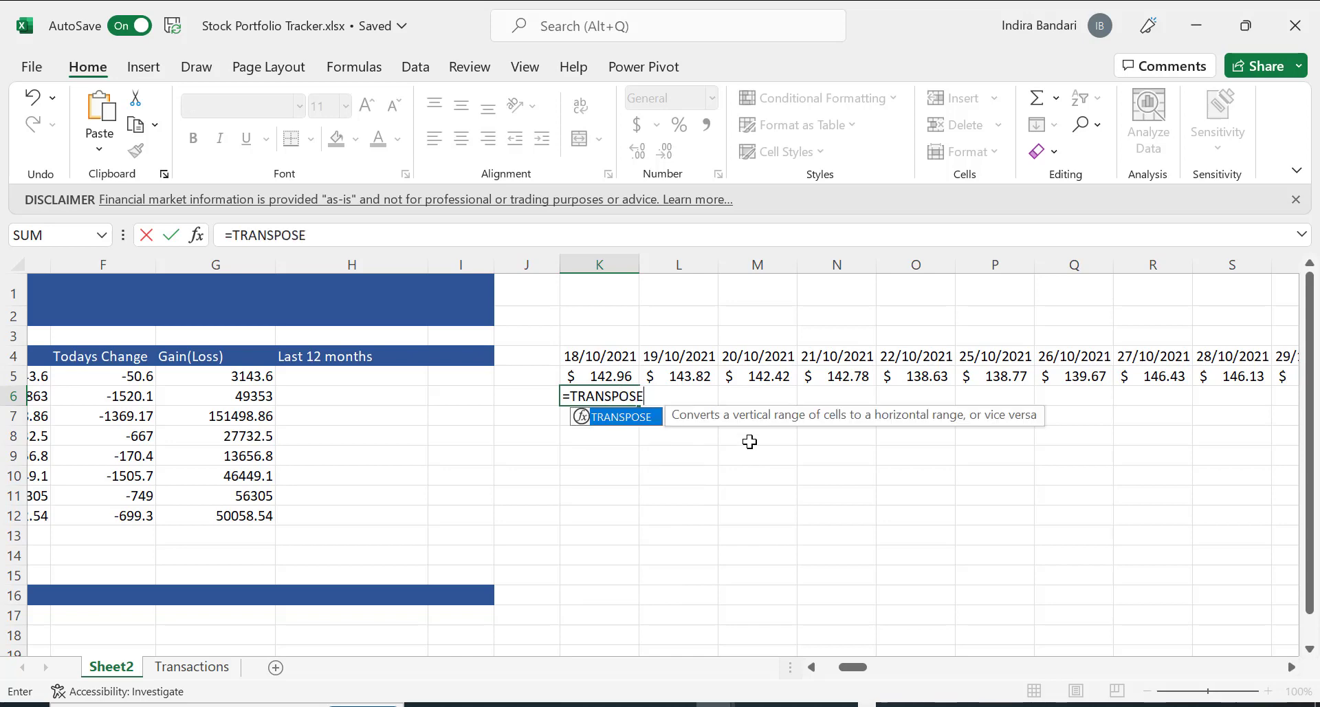
pyautogui.write('(Stock')
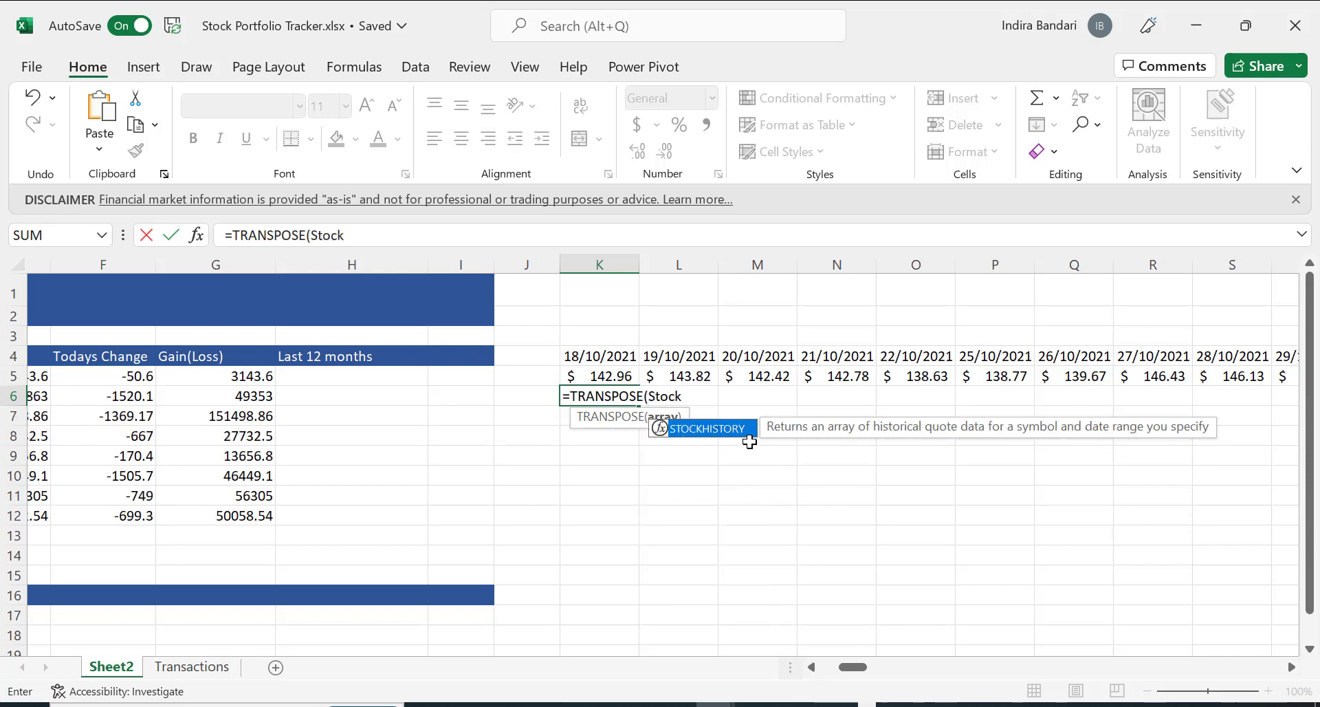
pyautogui.doubleClick(715, 427)
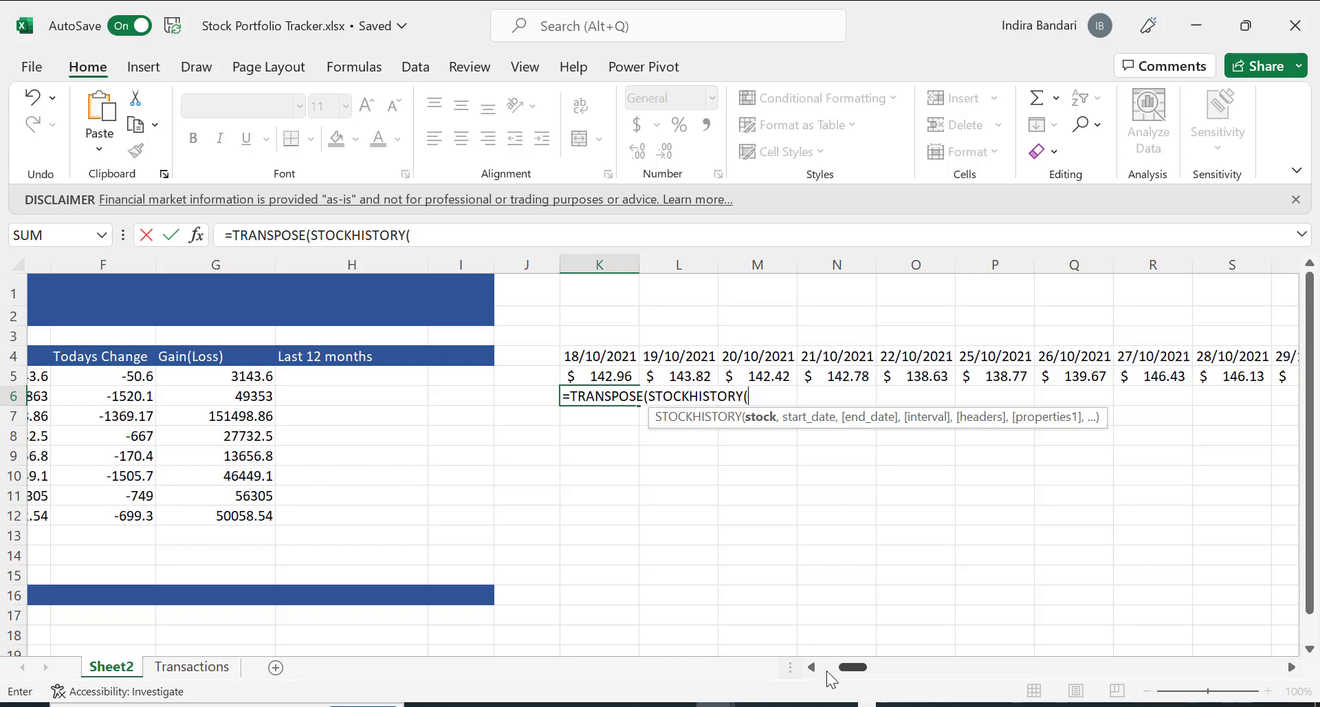
# Supply A6 as the stock, Today()-365 as the start date and Today() as the end date in the K6 formula.
pyautogui.hscroll(-5, 824, 670)
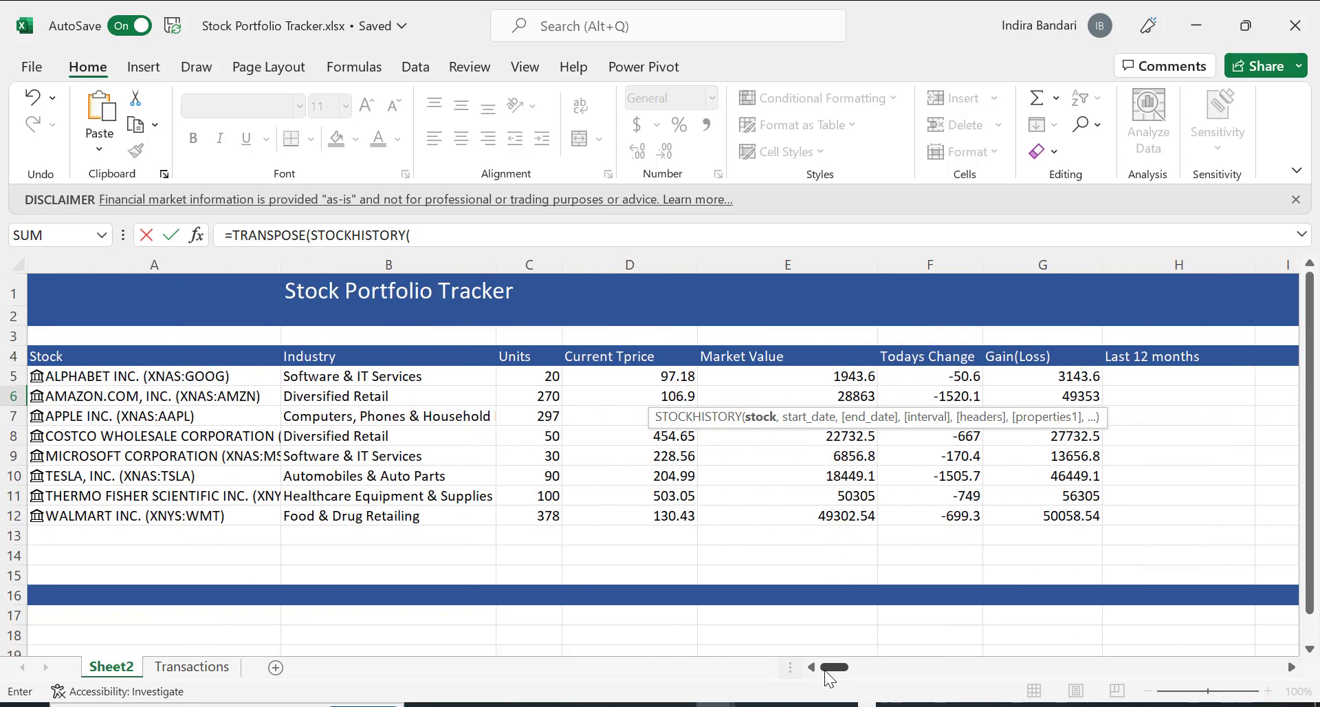
pyautogui.click(94, 399)
pyautogui.write(',')
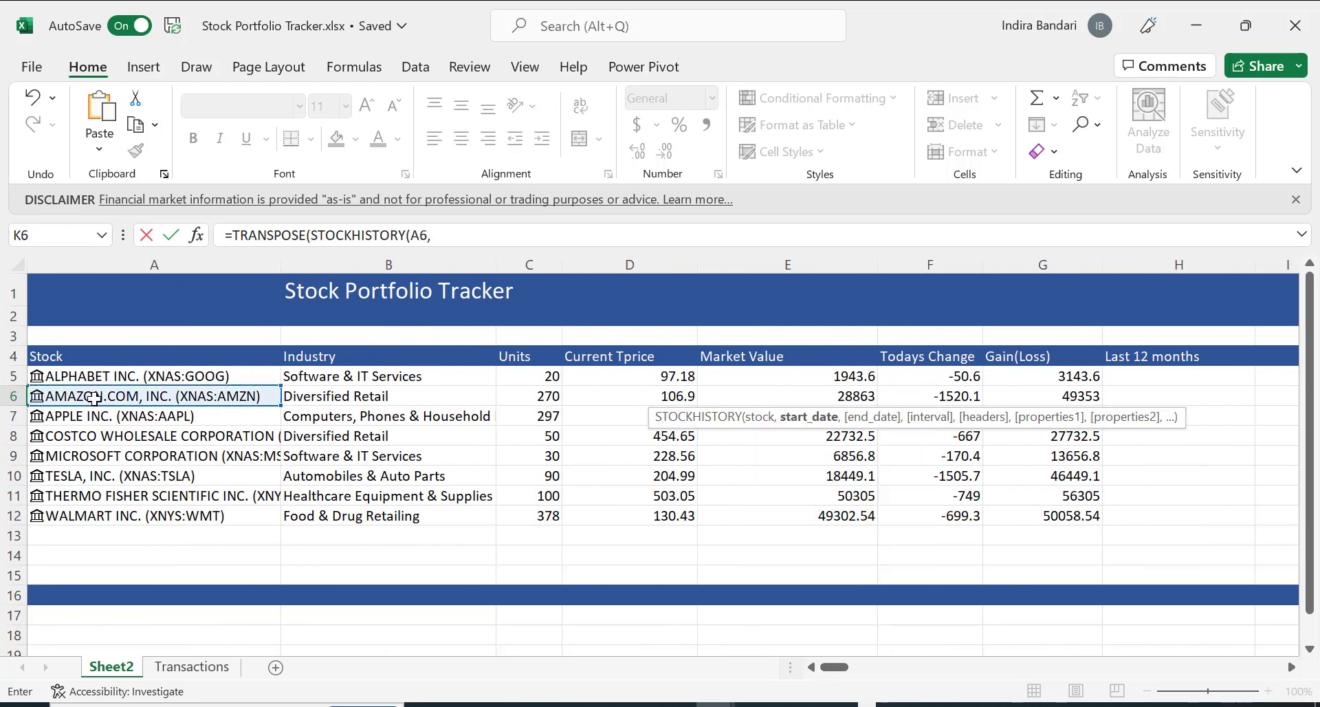
pyautogui.click(488, 242)
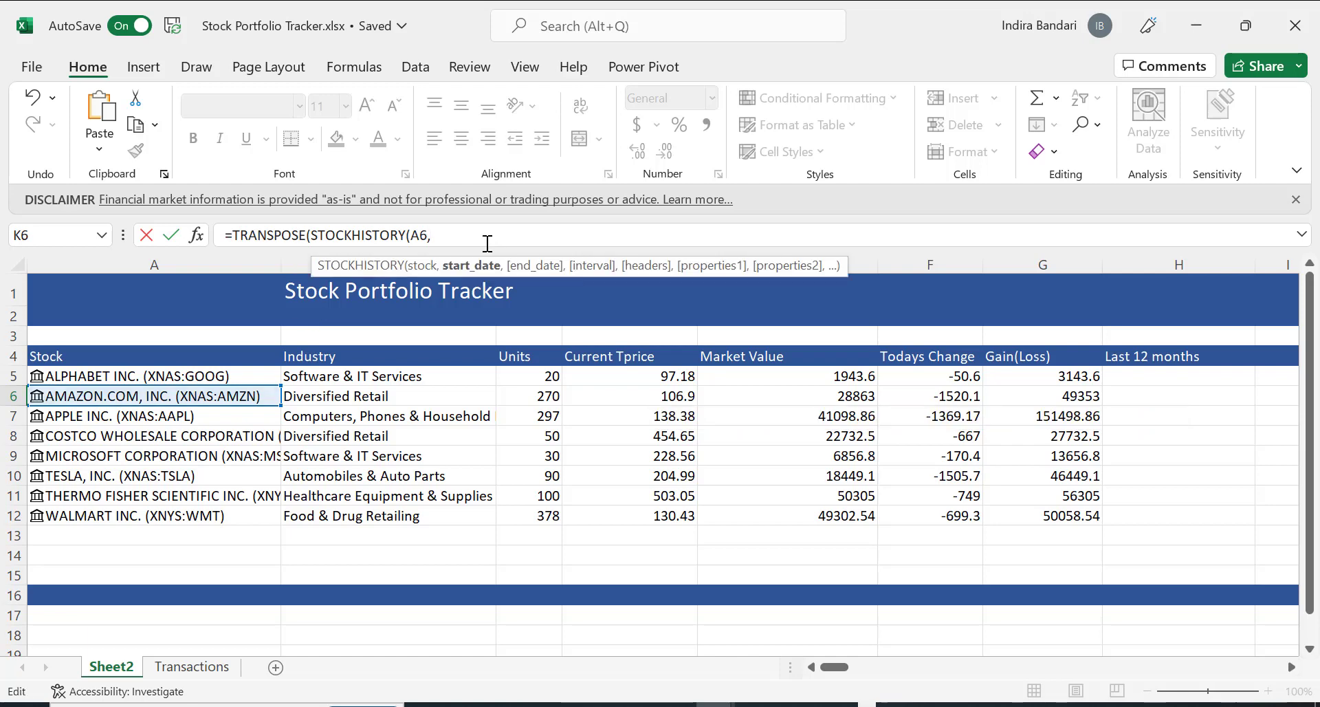
pyautogui.write('Today')
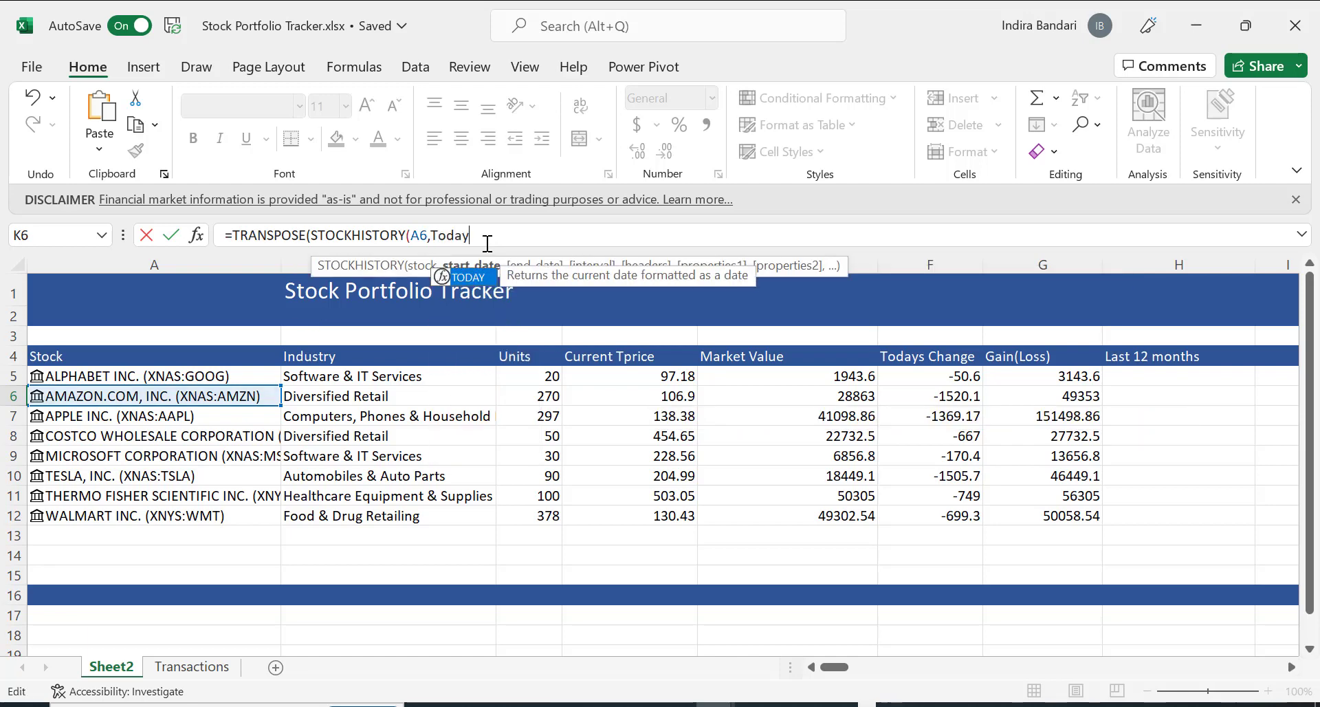
pyautogui.write('()')
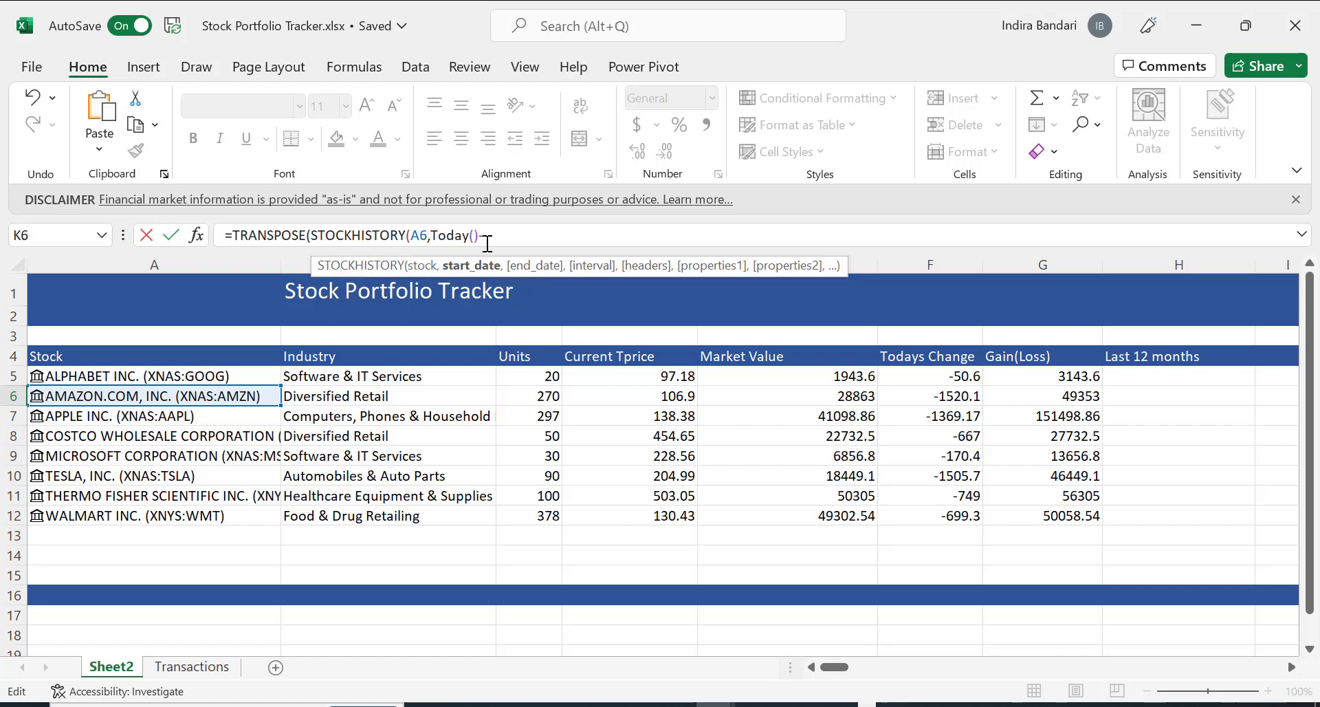
pyautogui.write('-365,Today')
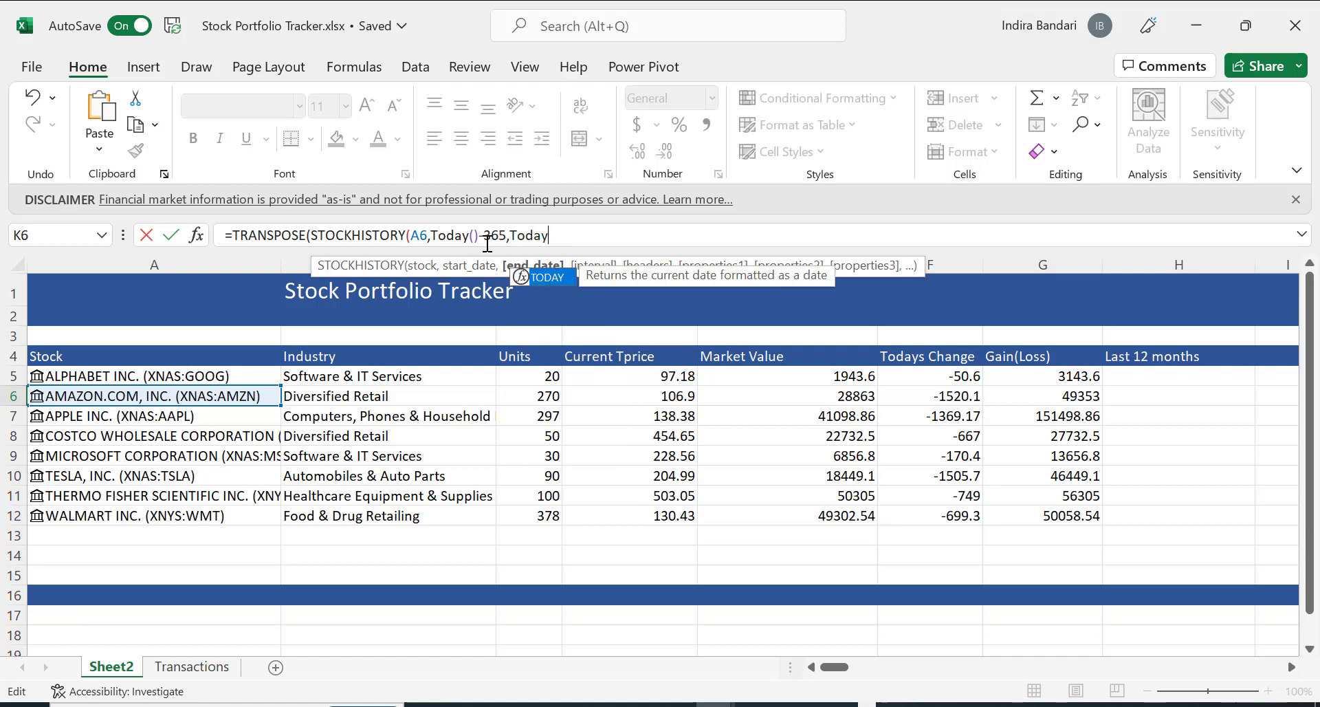
pyautogui.write('()')
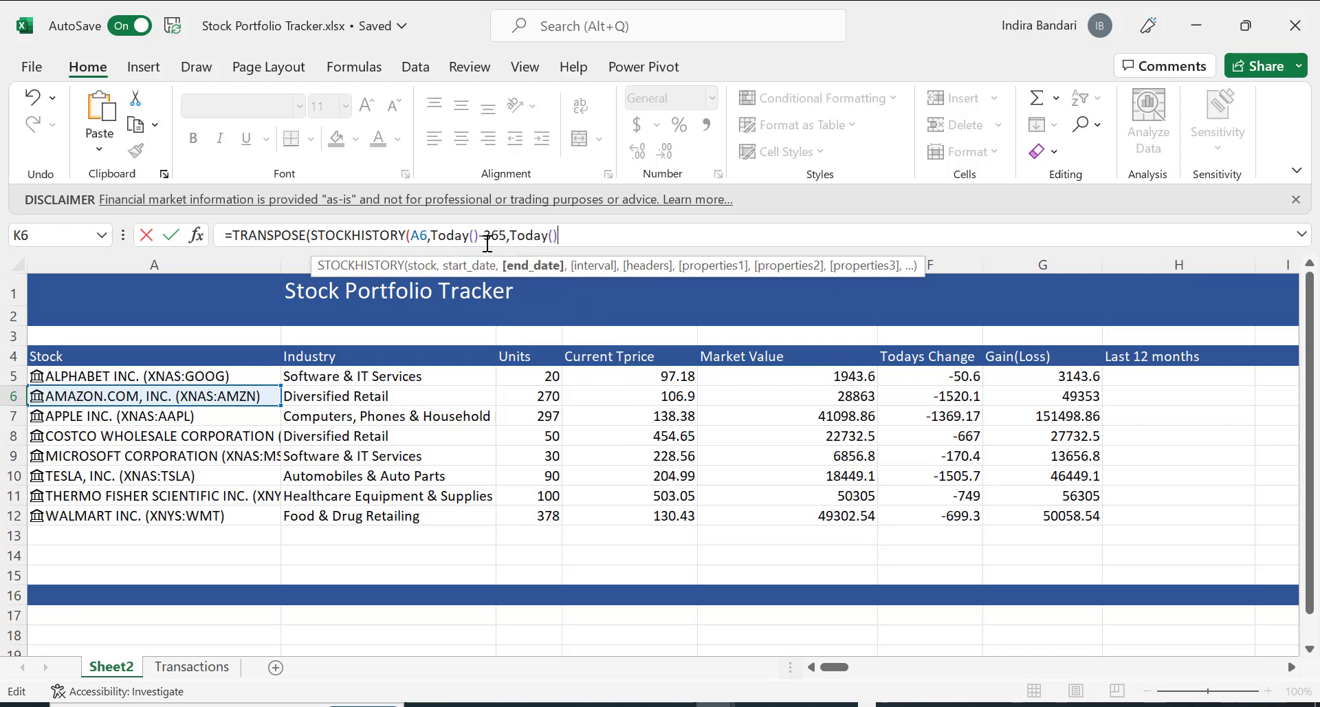
# Add daily interval 0, no header 0 and property 1 (Close), and enter =TRANSPOSE(STOCKHISTORY(A6,Today()-365,Today(),0,0,1)) in K6.
pyautogui.write(',')
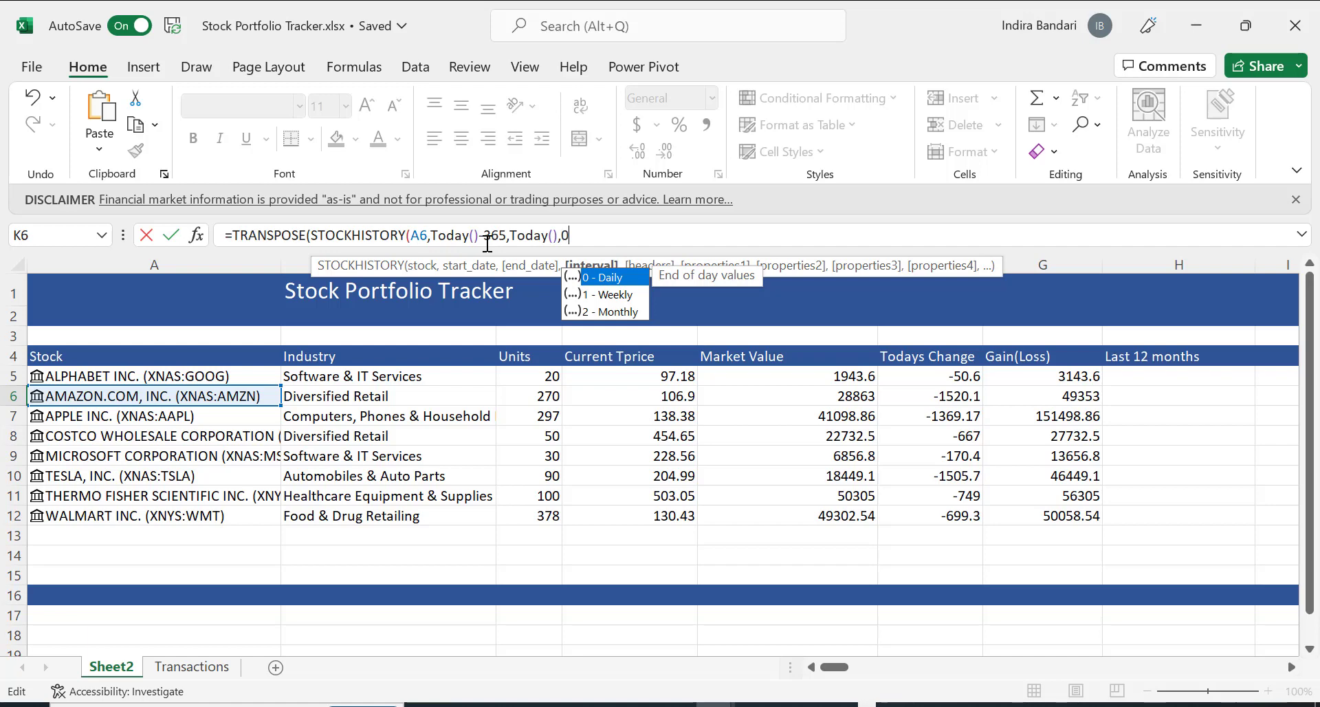
pyautogui.write('0,')
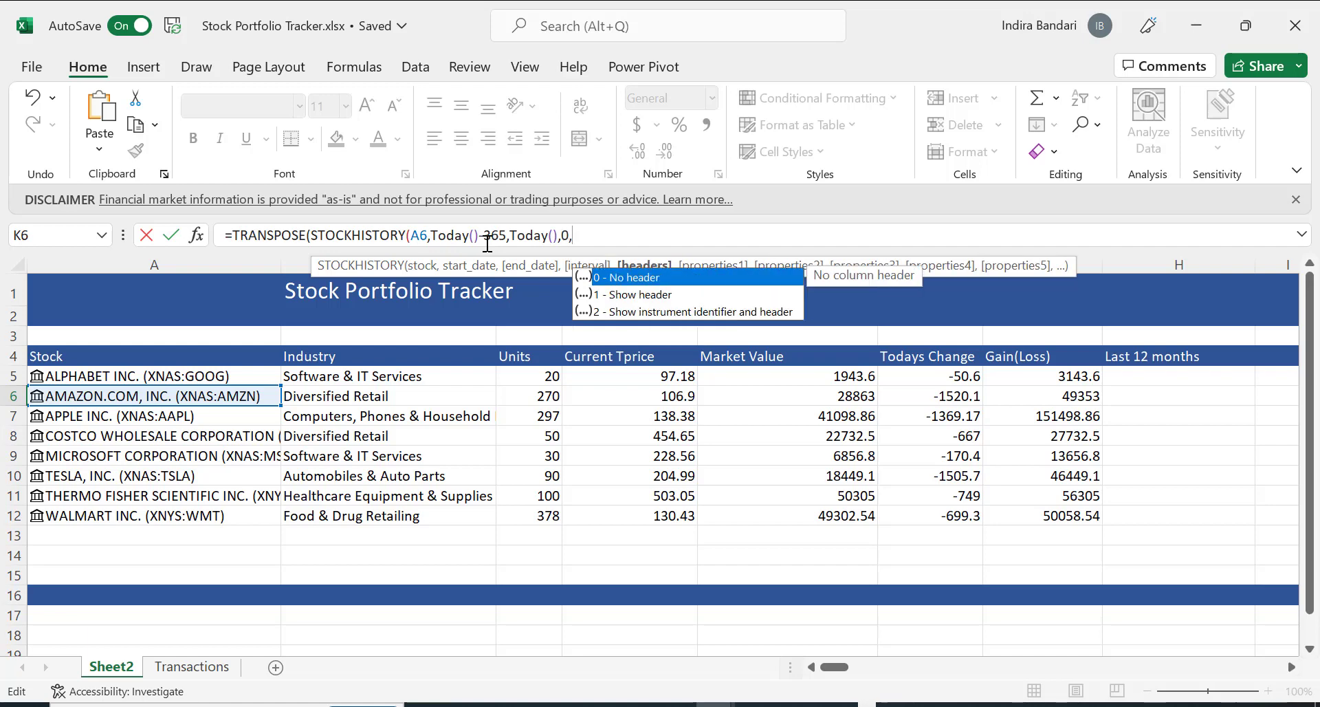
pyautogui.write('0,')
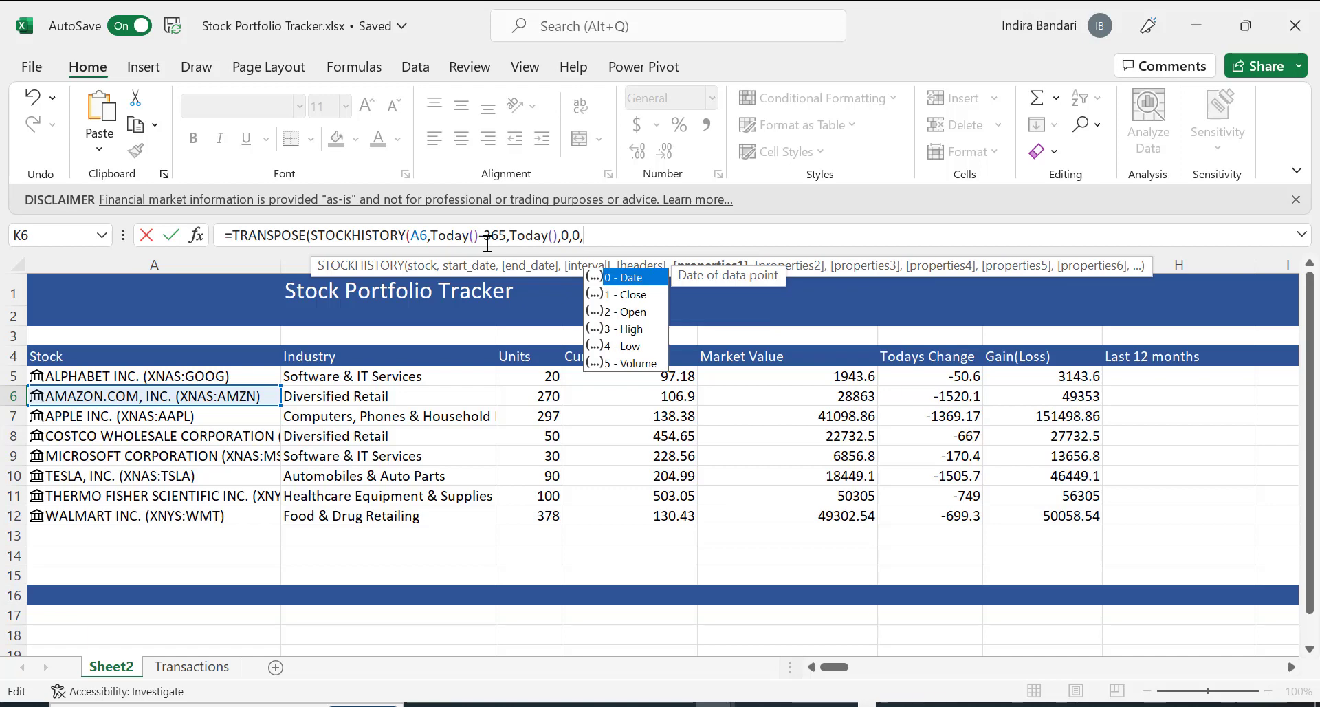
pyautogui.write('1)')
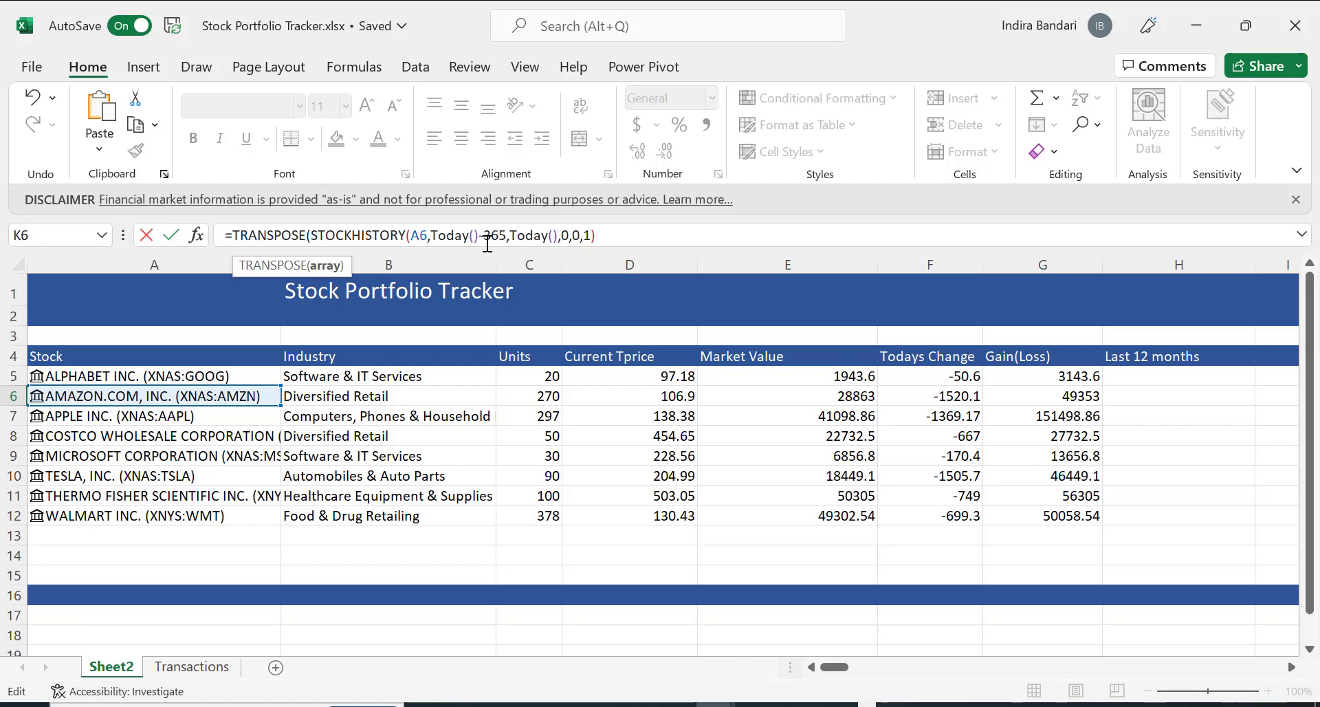
pyautogui.write(')')
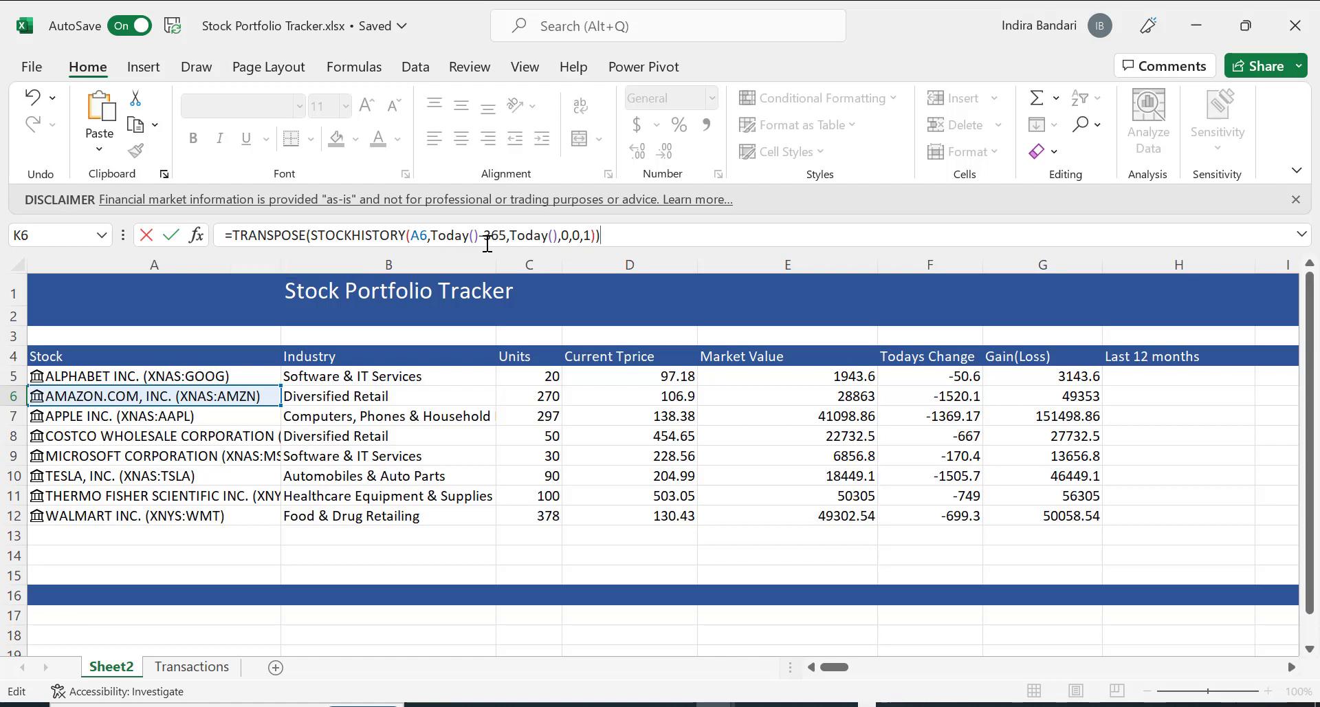
pyautogui.press('Return')
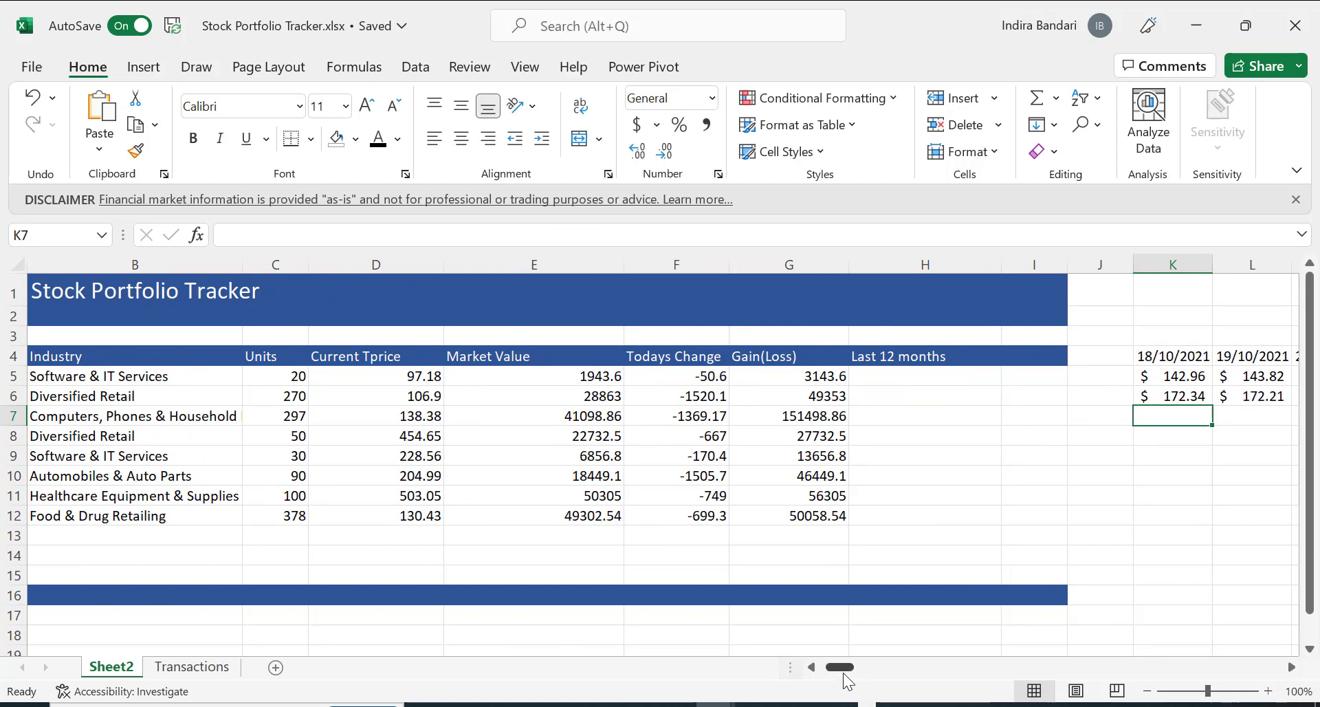
pyautogui.moveTo(840, 667); pyautogui.dragTo(860, 667)
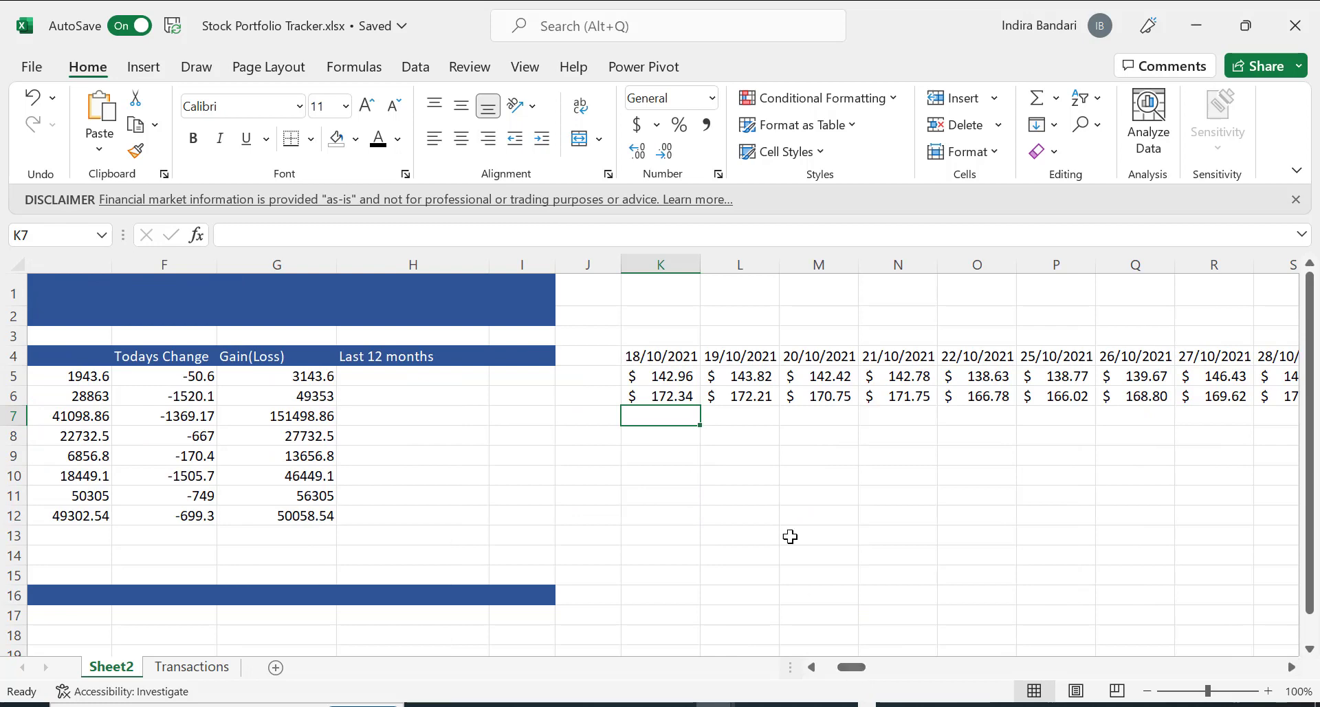
# Fill the transposed STOCKHISTORY formula from K6 and its spilled row down through row 13.
pyautogui.click(664, 396)
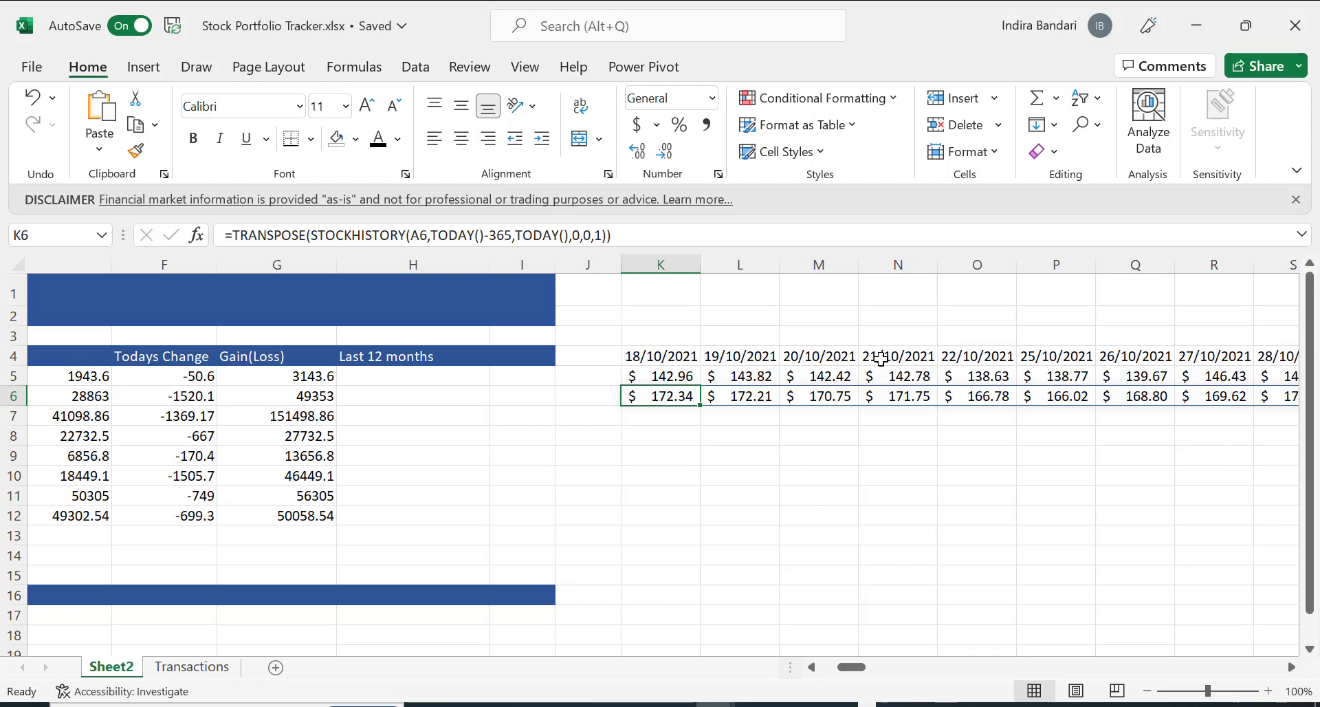
pyautogui.hotkey('ctrl', 'shift', 'Right')
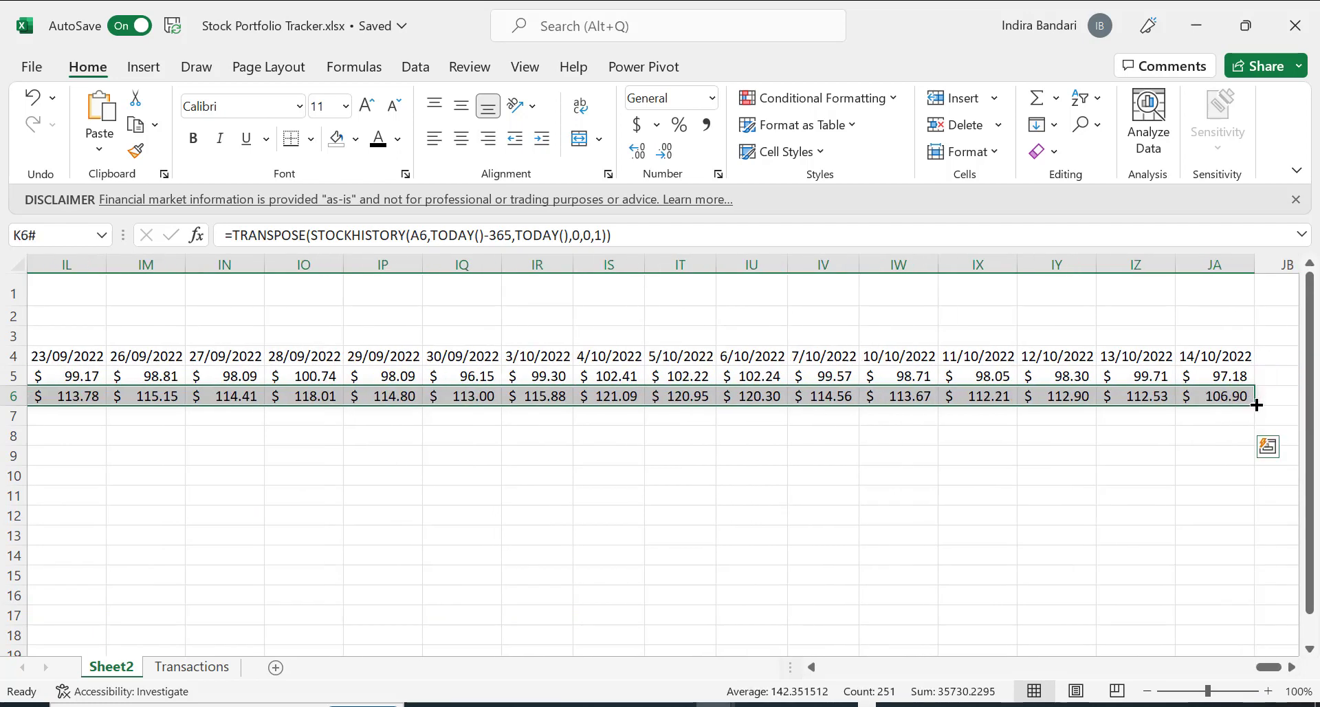
pyautogui.moveTo(1256, 405); pyautogui.dragTo(1241, 537)
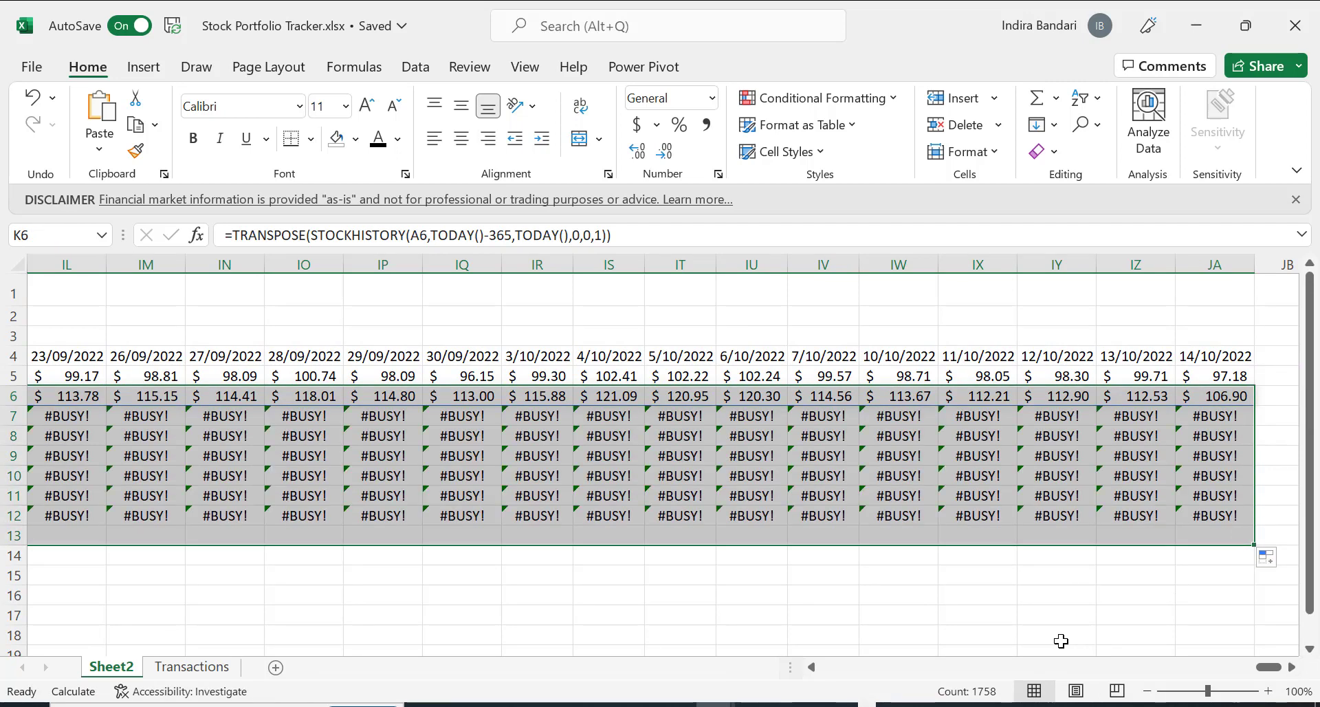
# Delete the surplus stock history formula in K13, below the last stock.
pyautogui.click(859, 669)
pyautogui.click(859, 670)
pyautogui.click(859, 670)
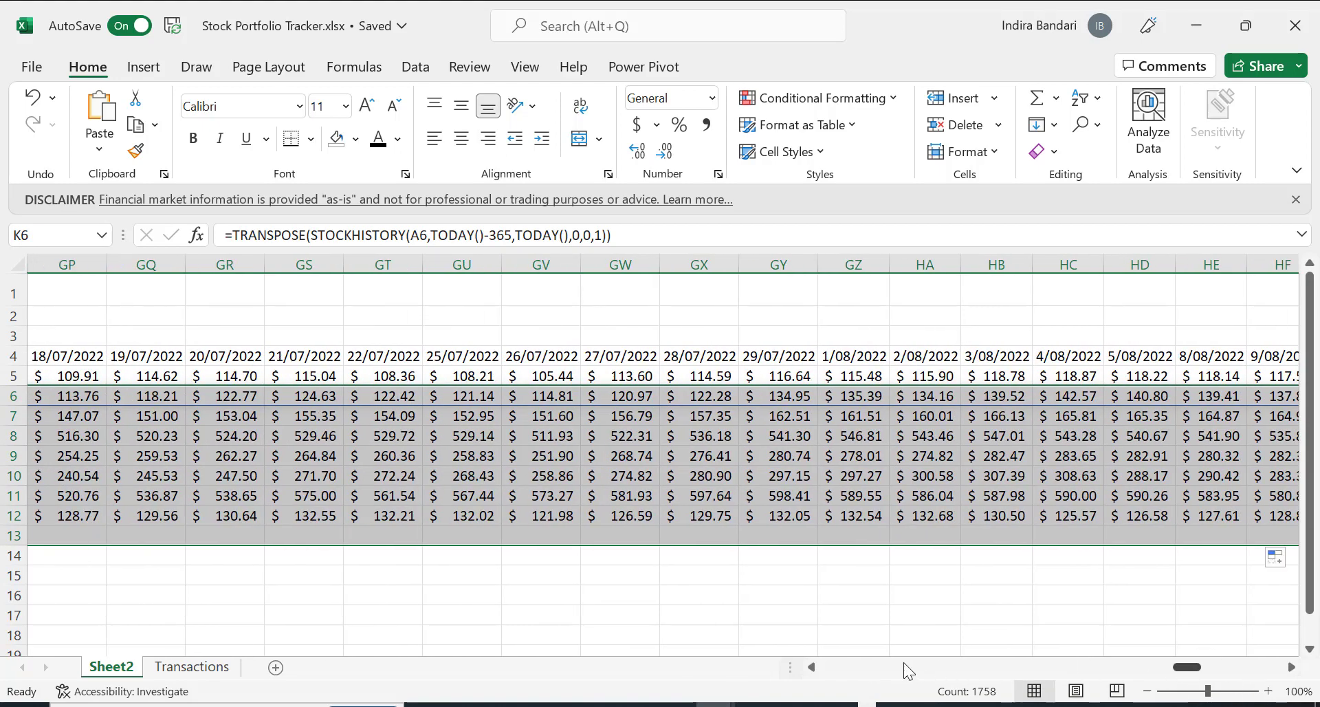
pyautogui.click(855, 670)
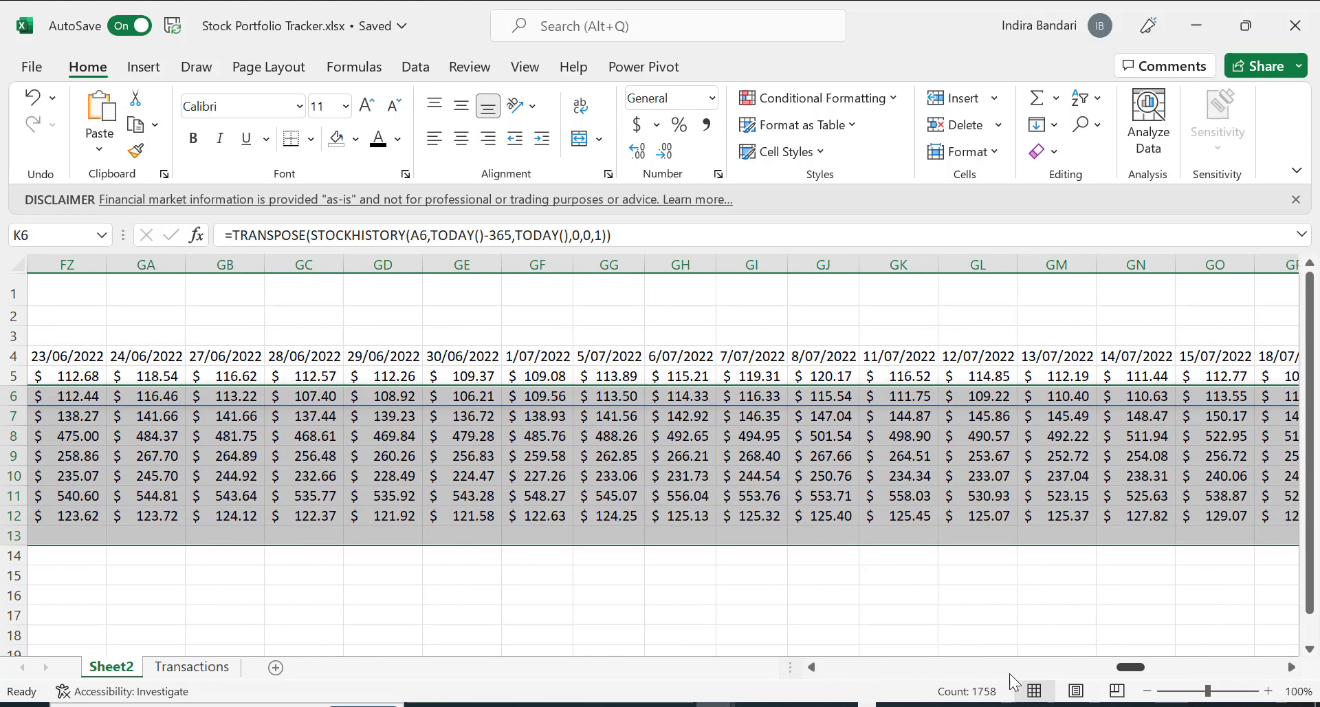
pyautogui.click(1009, 673)
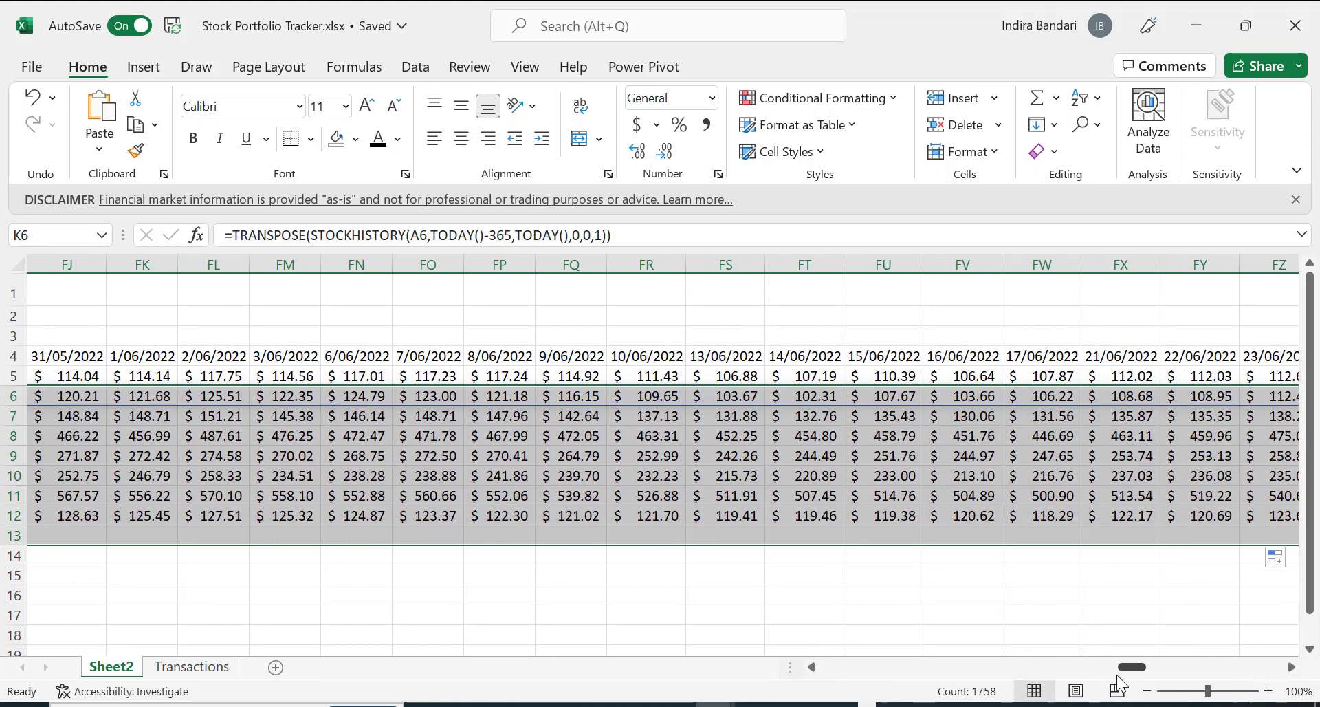
pyautogui.moveTo(1117, 675); pyautogui.dragTo(828, 671)
pyautogui.click(1010, 670)
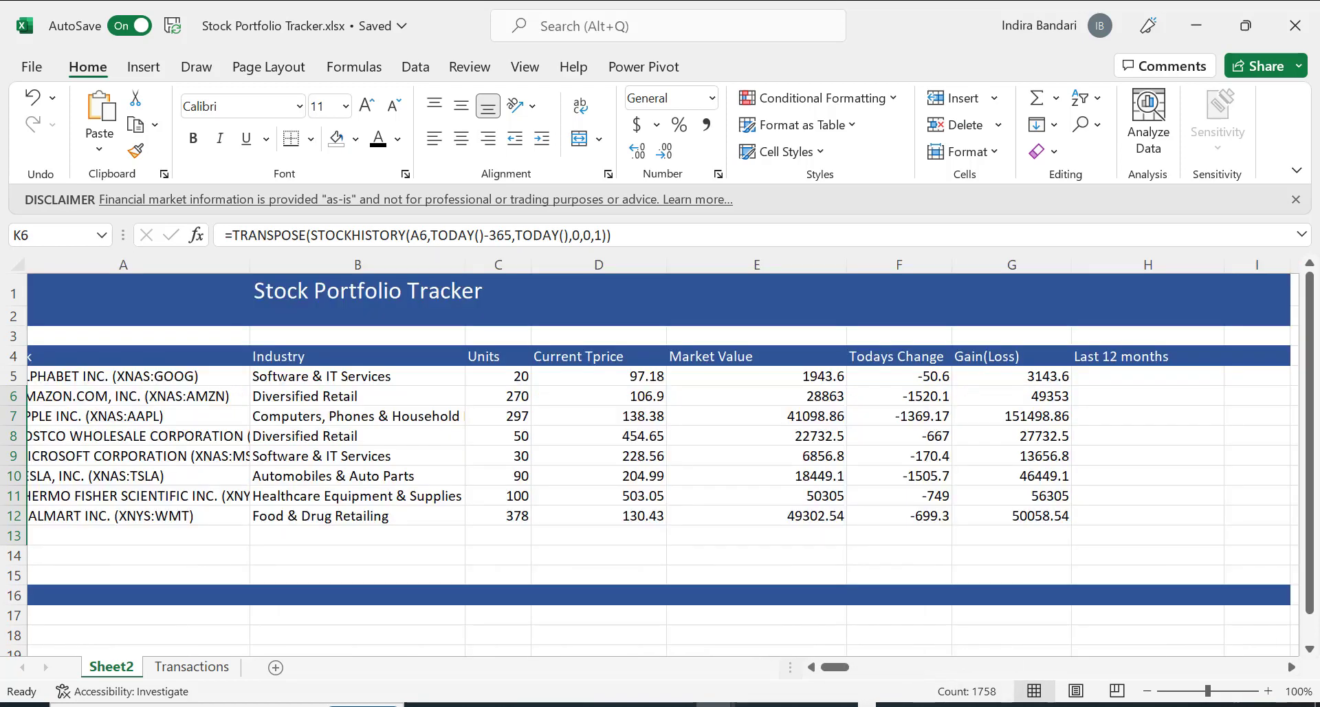
pyautogui.hscroll(3, 663, 465)
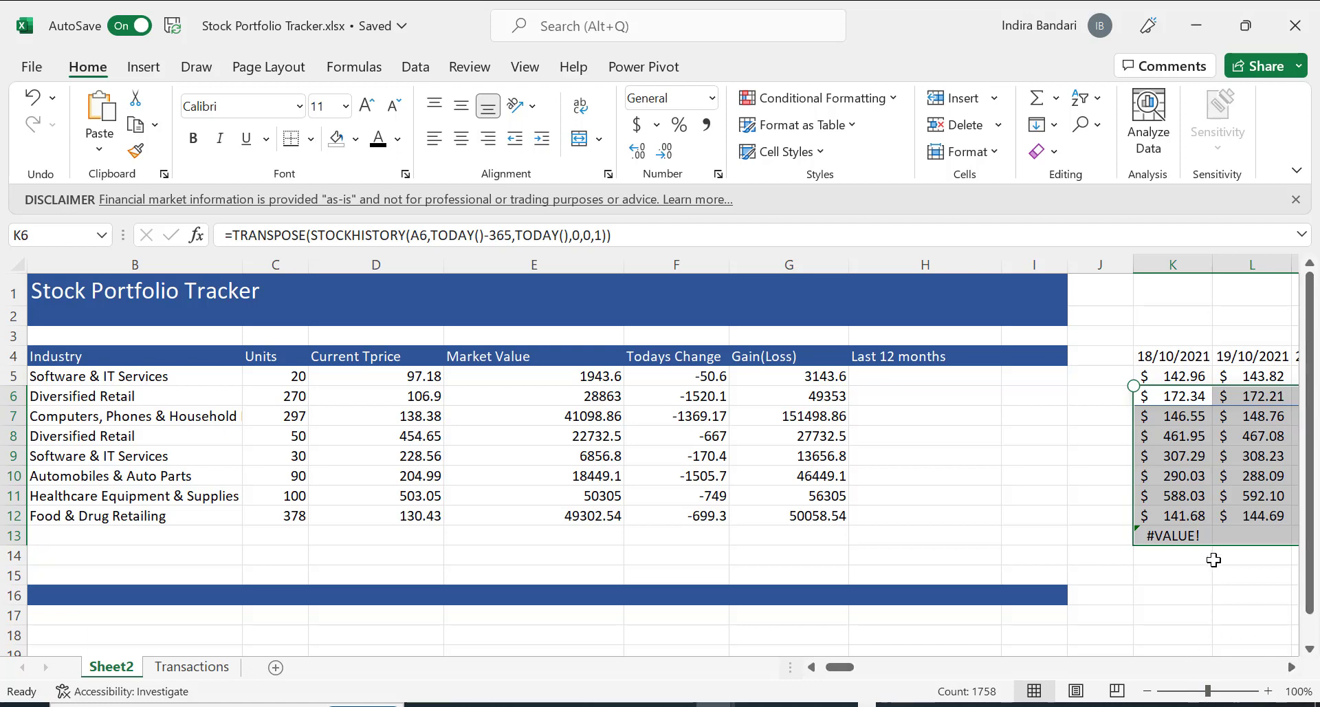
pyautogui.click(1159, 535)
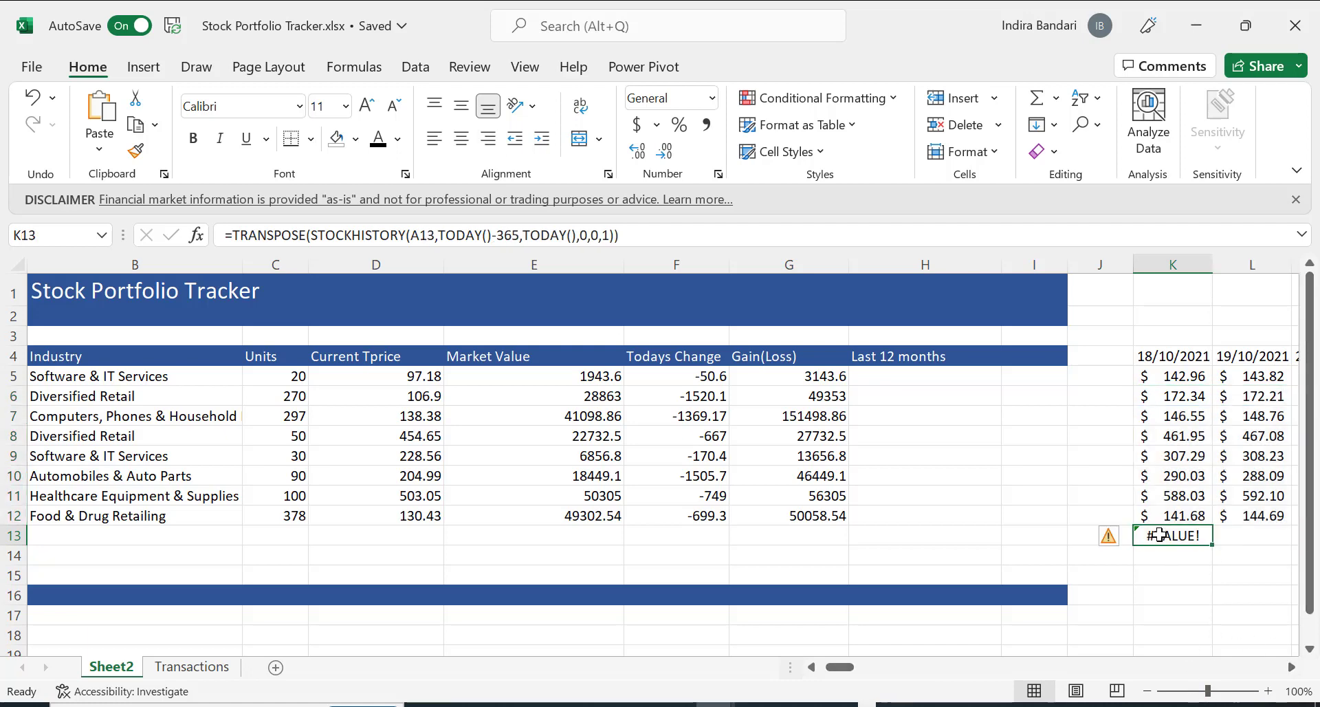
pyautogui.press('Delete')
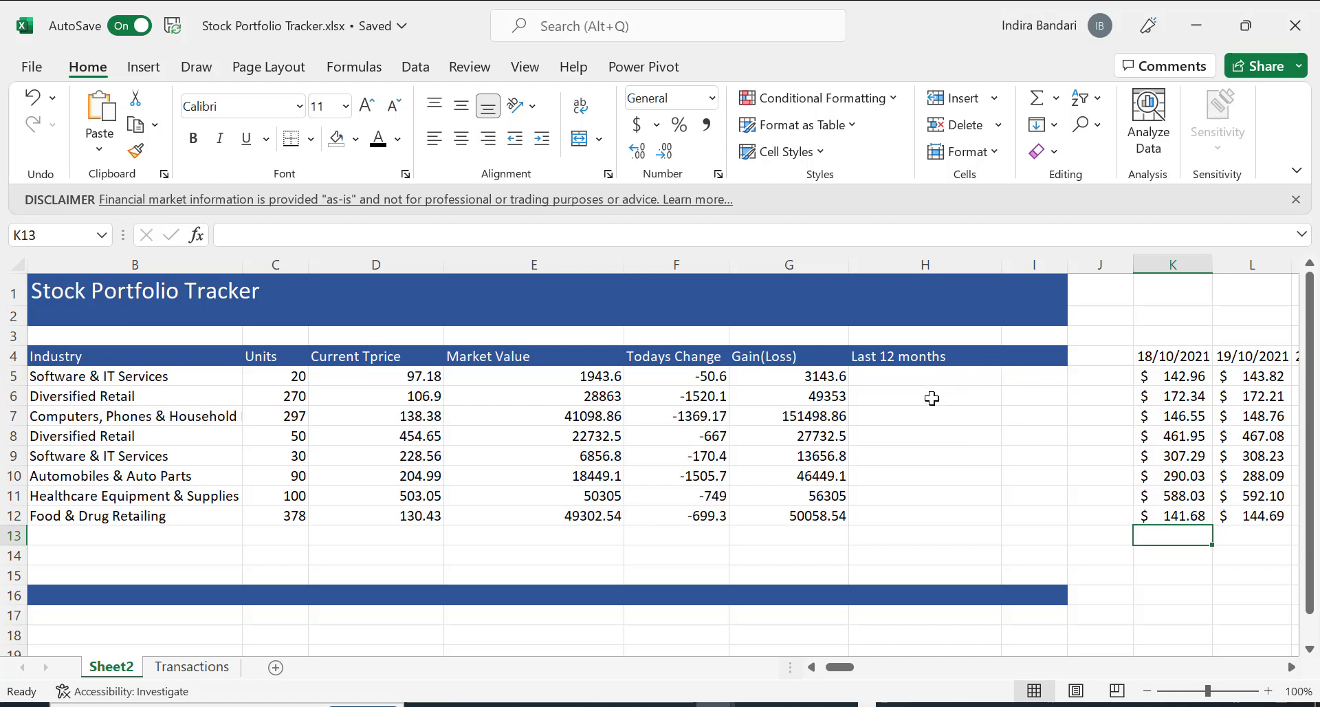
# Insert line sparklines in H5:H12 under Last 12 months, using the price history K5:JA12 as the data range.
pyautogui.click(855, 97)
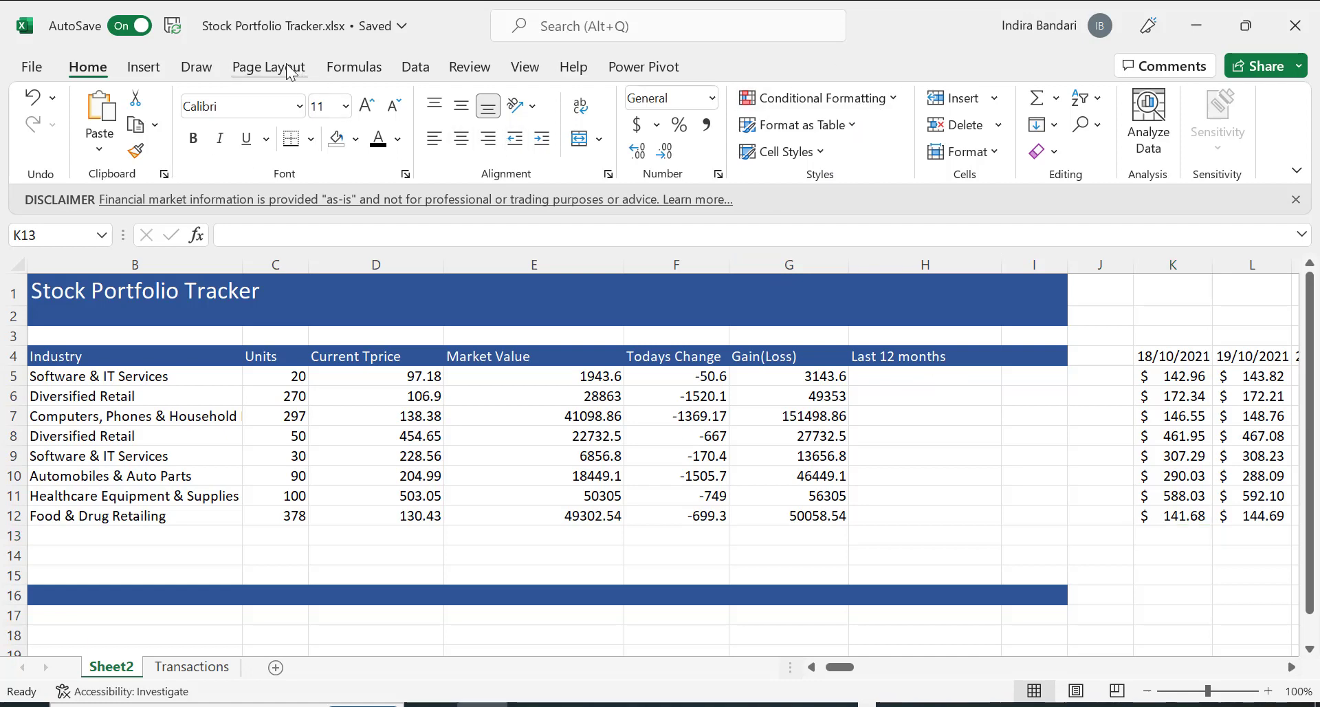
pyautogui.click(144, 67)
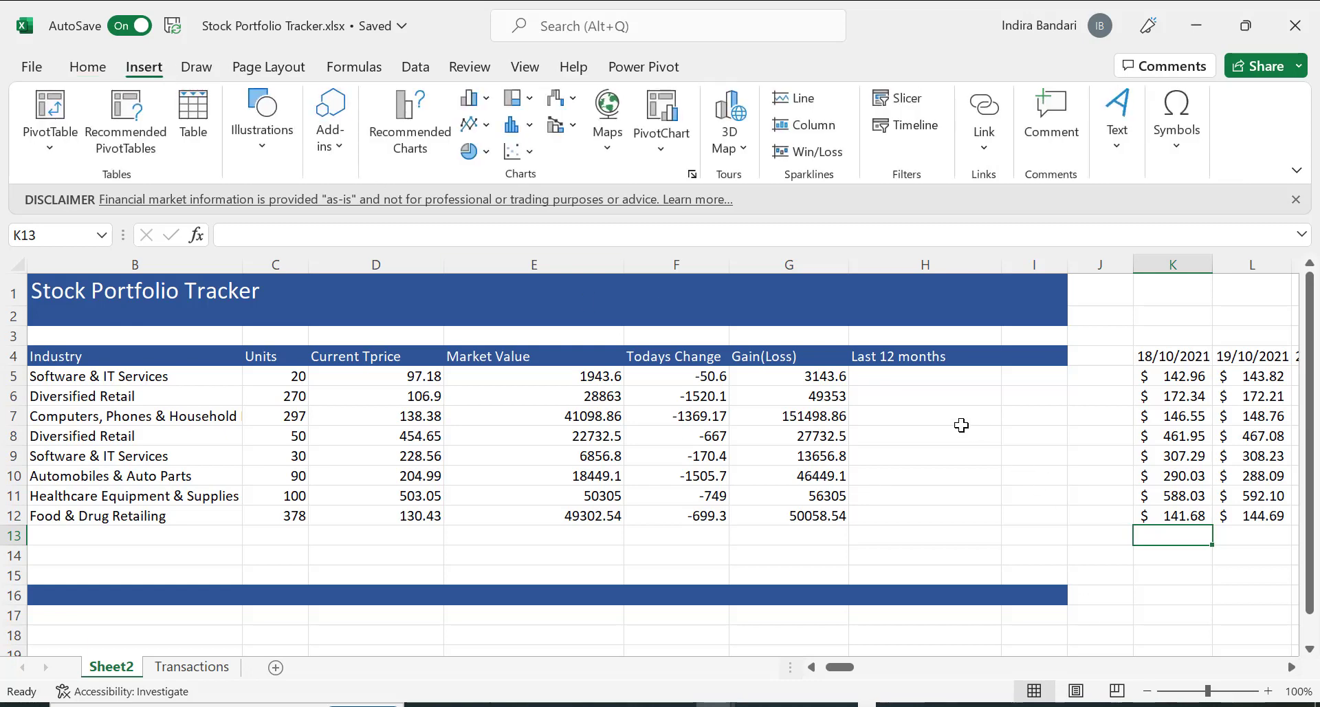
pyautogui.moveTo(908, 376); pyautogui.dragTo(905, 515)
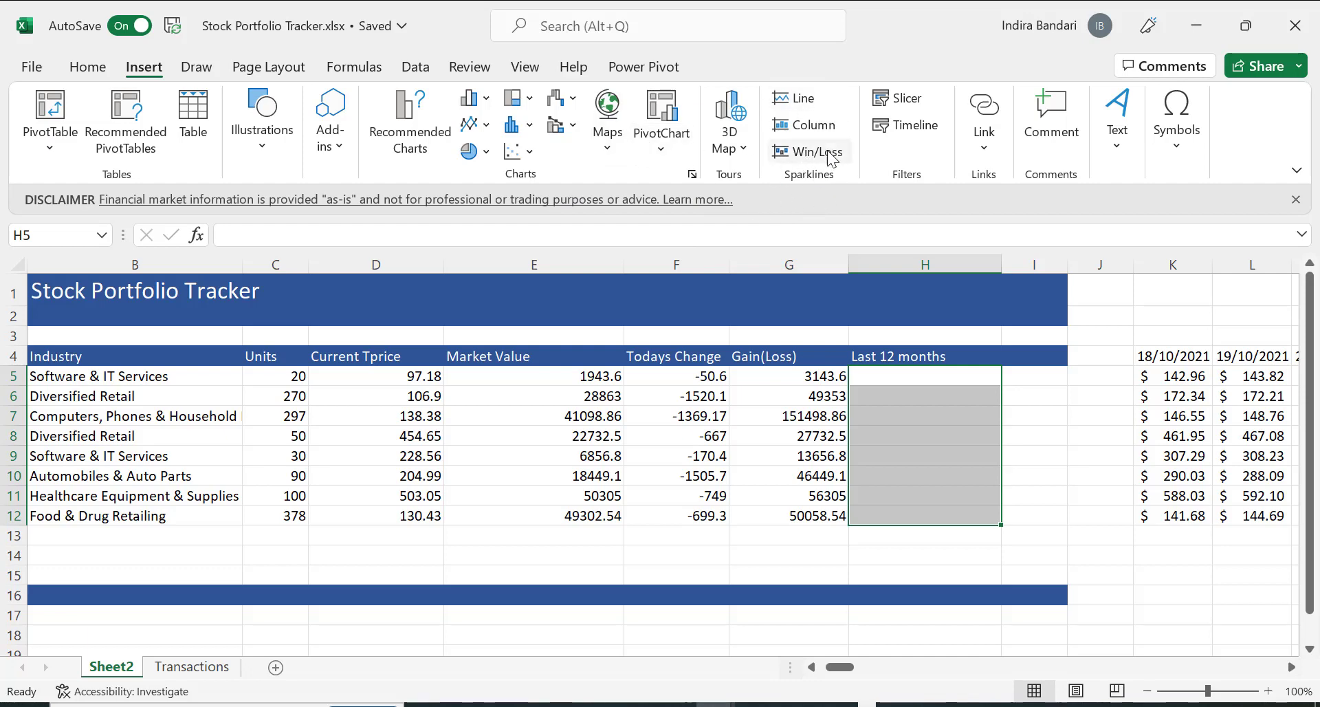
pyautogui.click(804, 103)
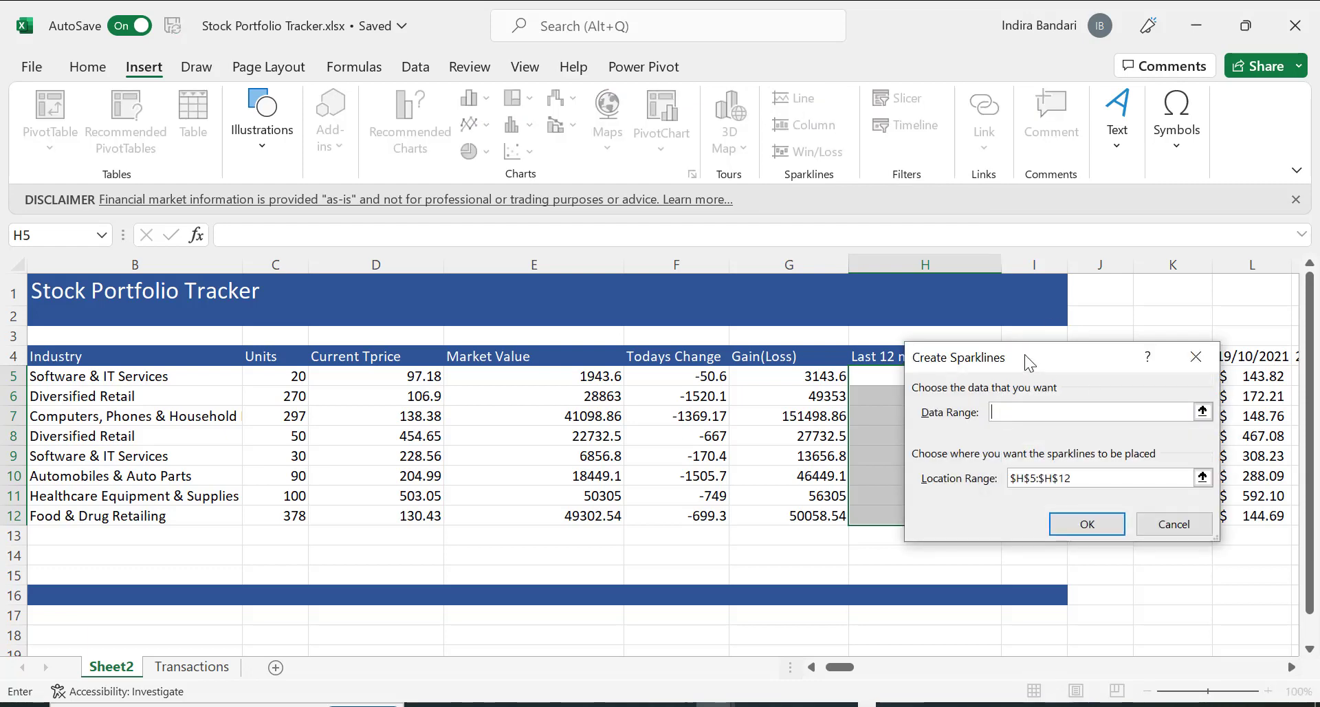
pyautogui.moveTo(1024, 354); pyautogui.dragTo(639, 352)
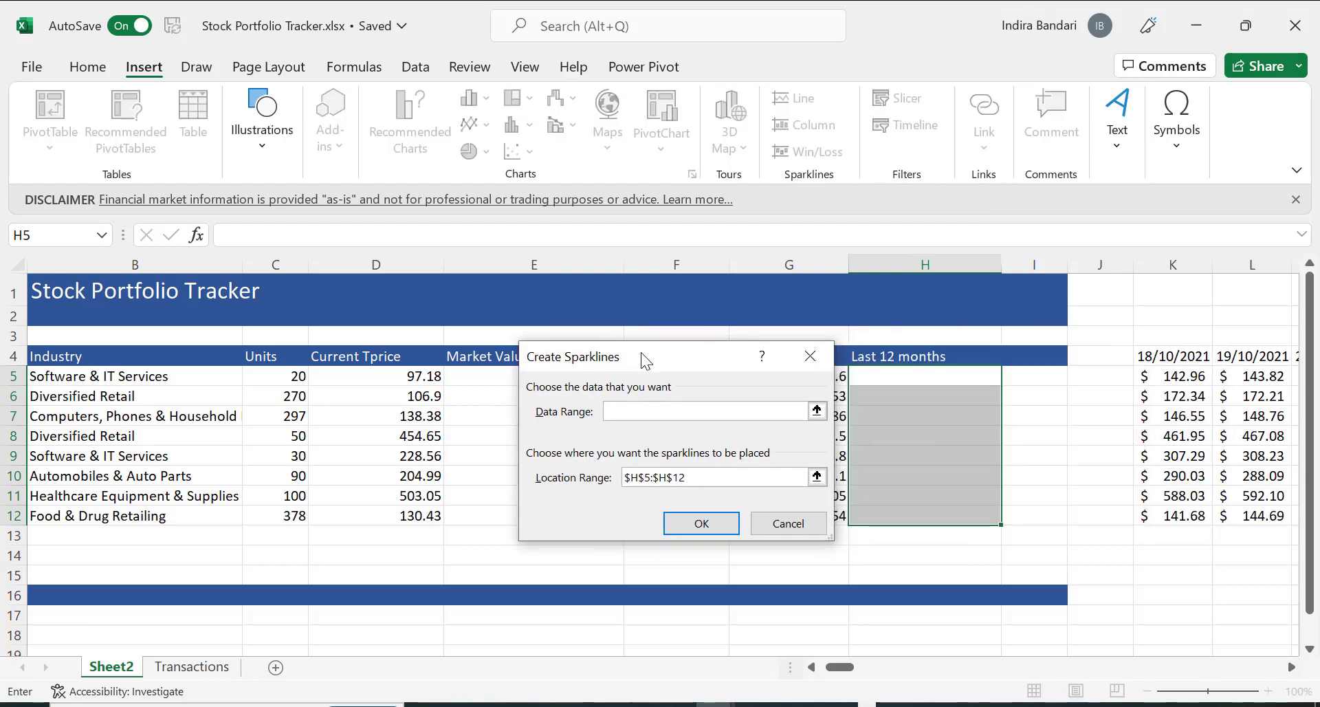
pyautogui.click(816, 410)
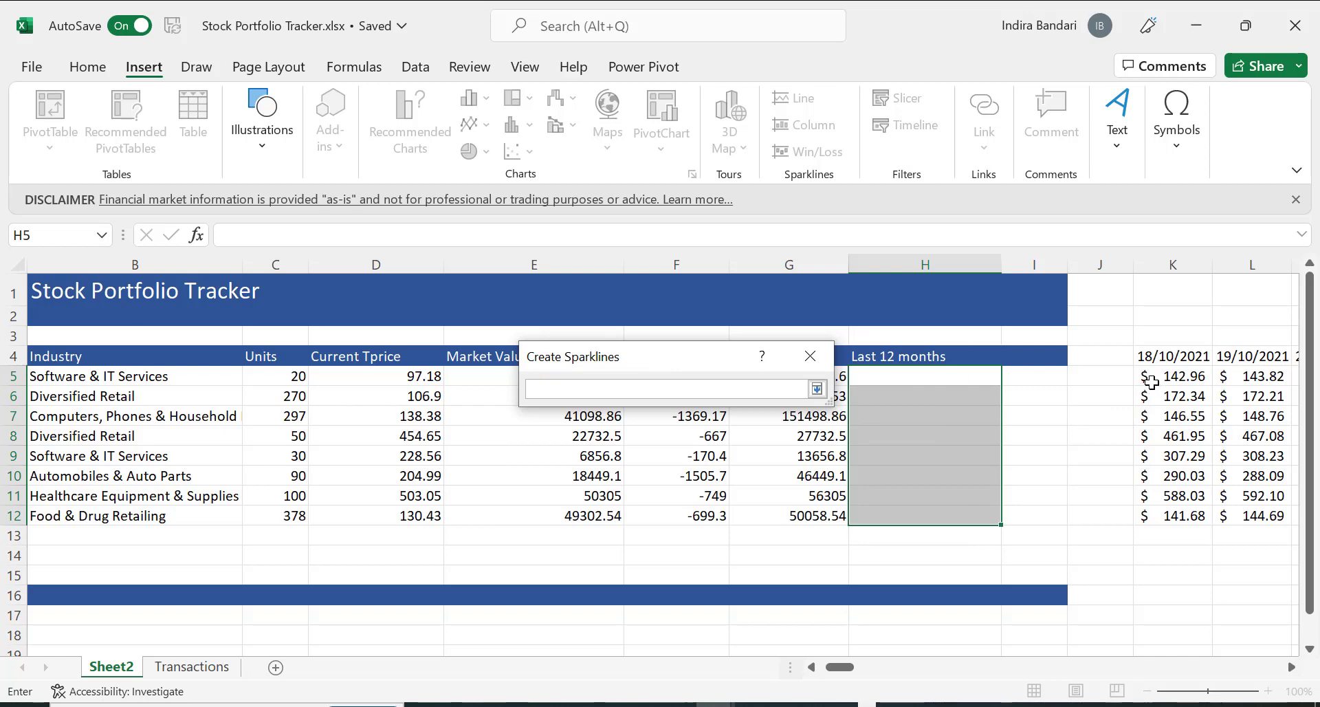
pyautogui.moveTo(1148, 375); pyautogui.dragTo(1269, 508)
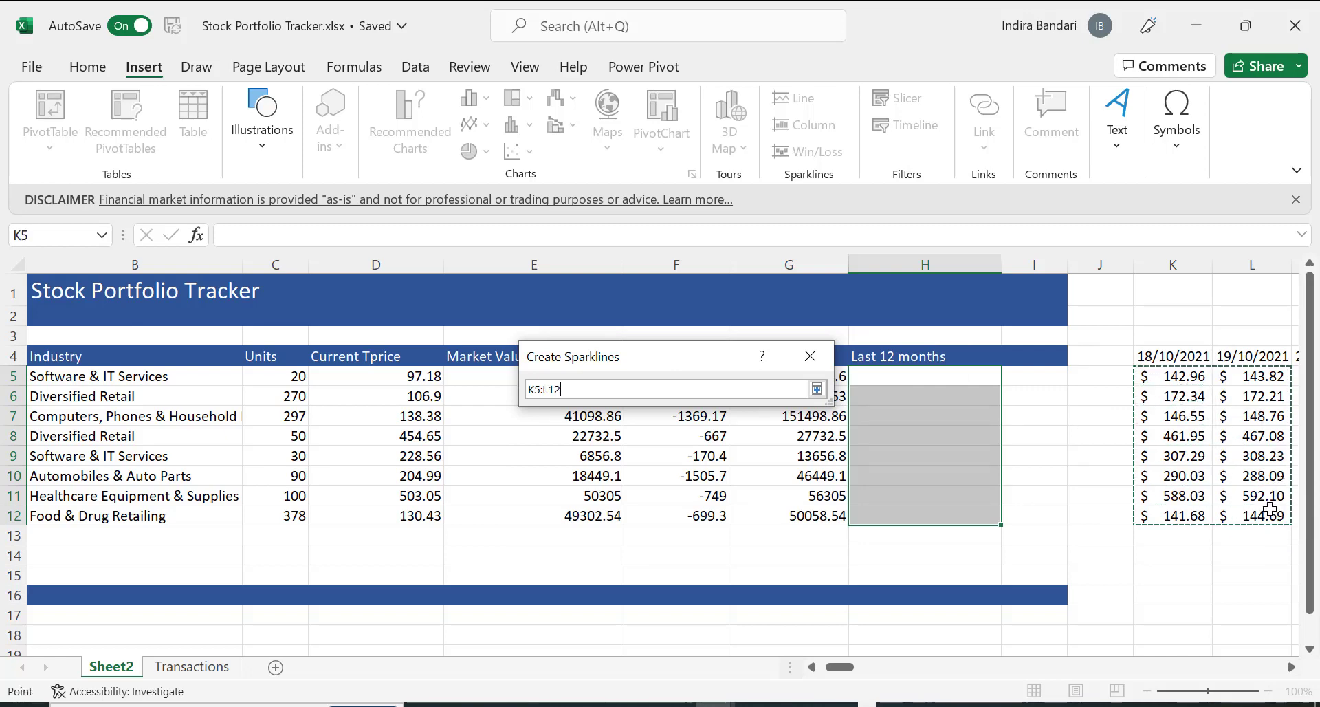
pyautogui.hotkey('ctrl', 'shift', 'Right')
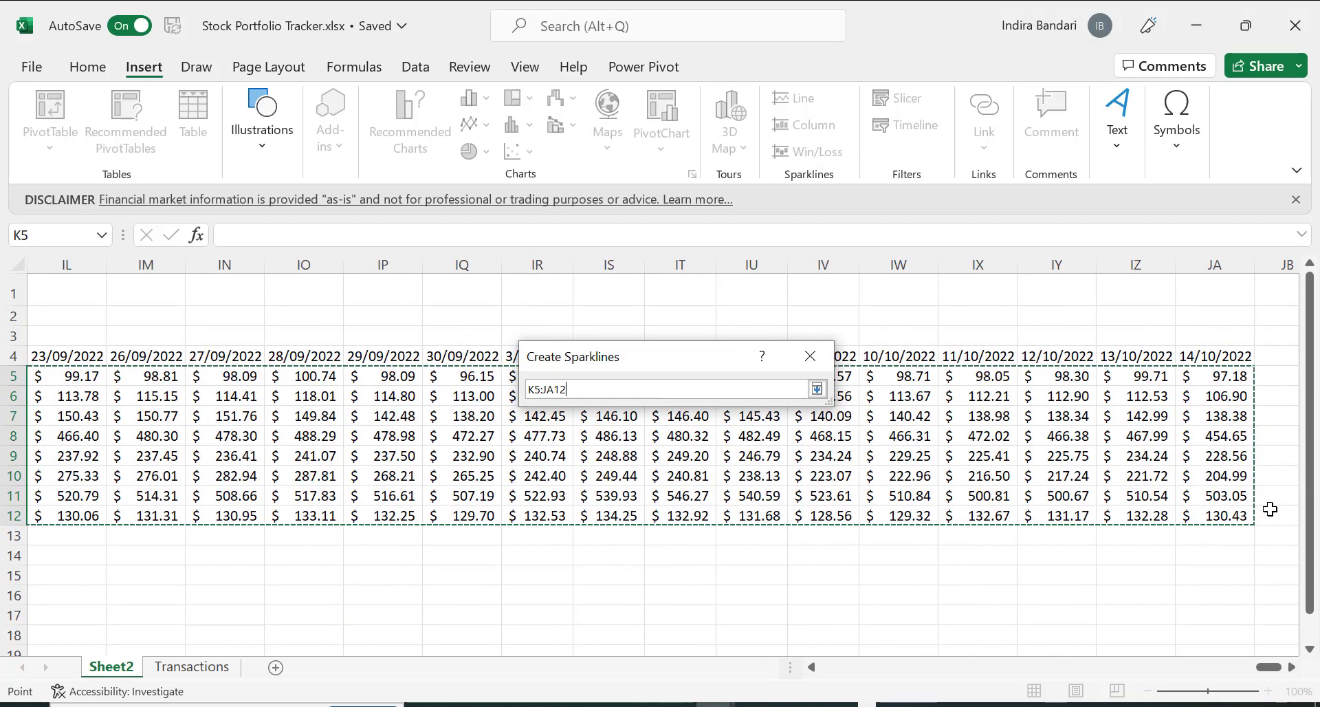
pyautogui.click(817, 389)
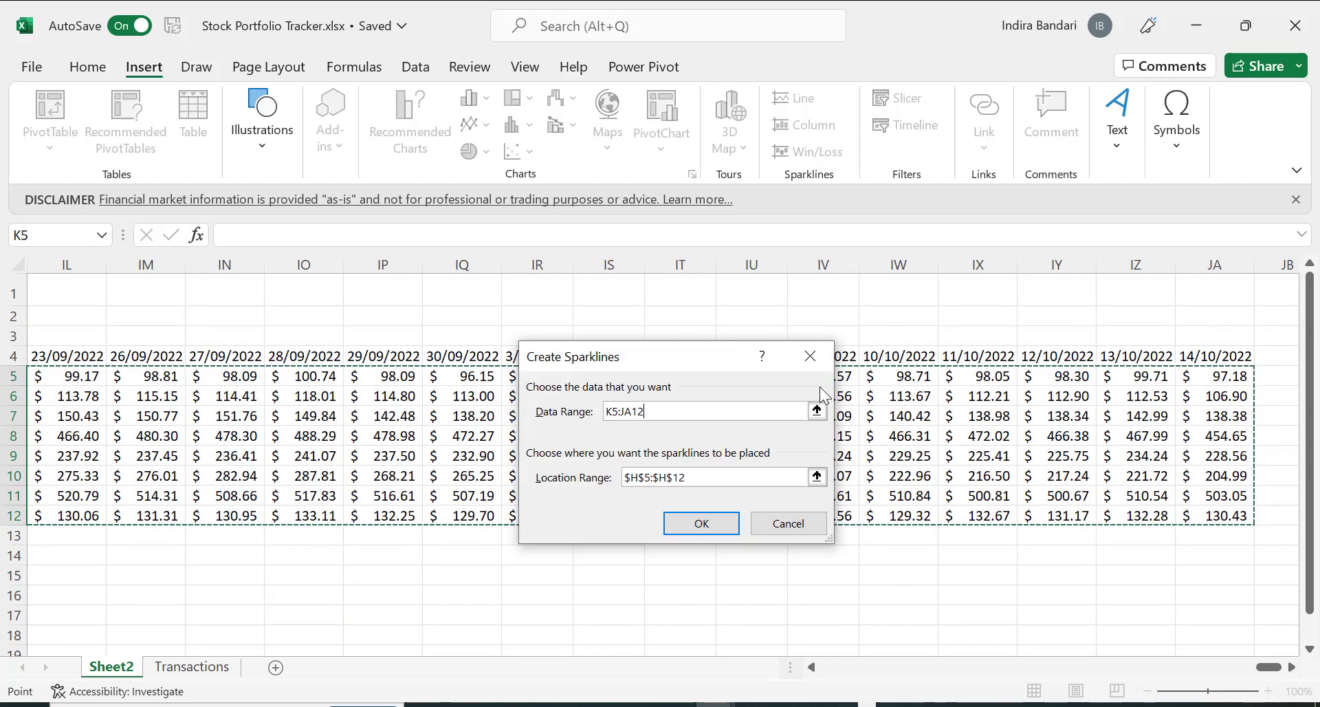
pyautogui.click(700, 523)
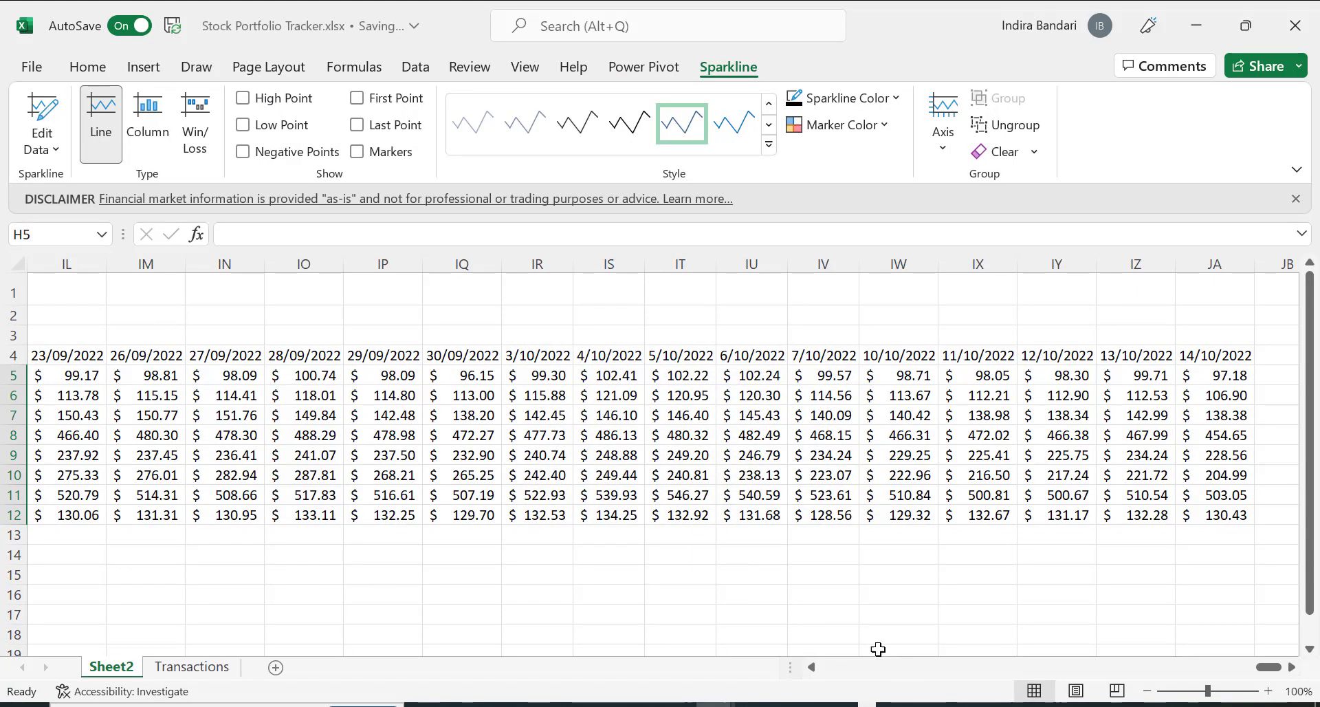
# Set the color of the sparklines in the Last 12 months column to orange.
pyautogui.hscroll(-10, 856, 666)
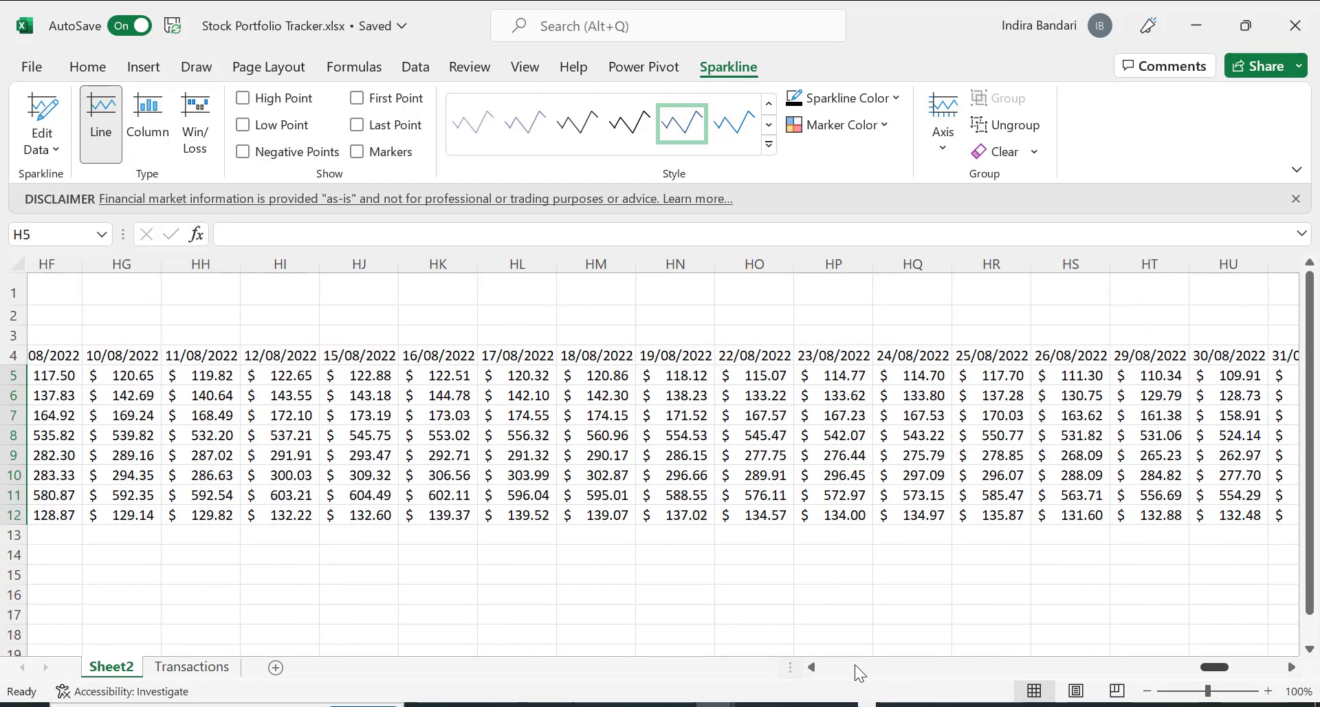
pyautogui.hscroll(-20, 855, 664)
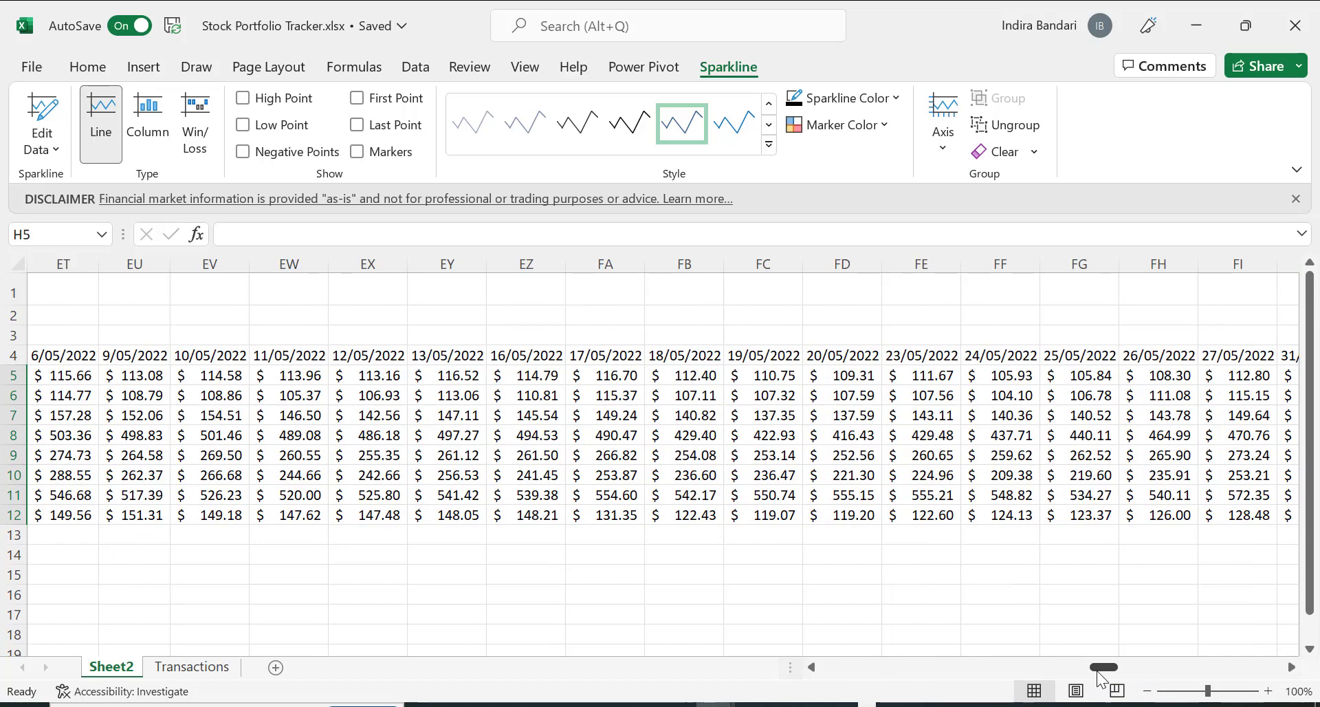
pyautogui.moveTo(1098, 673); pyautogui.dragTo(830, 675)
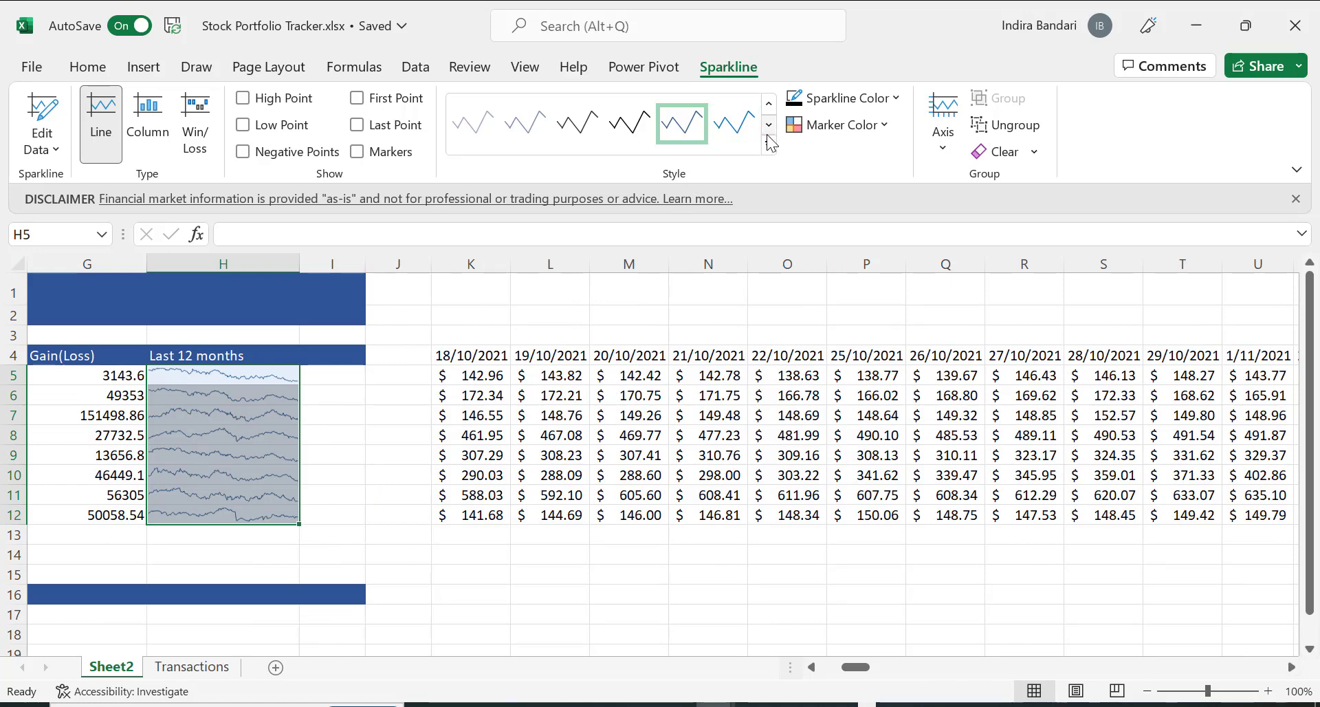
pyautogui.click(896, 98)
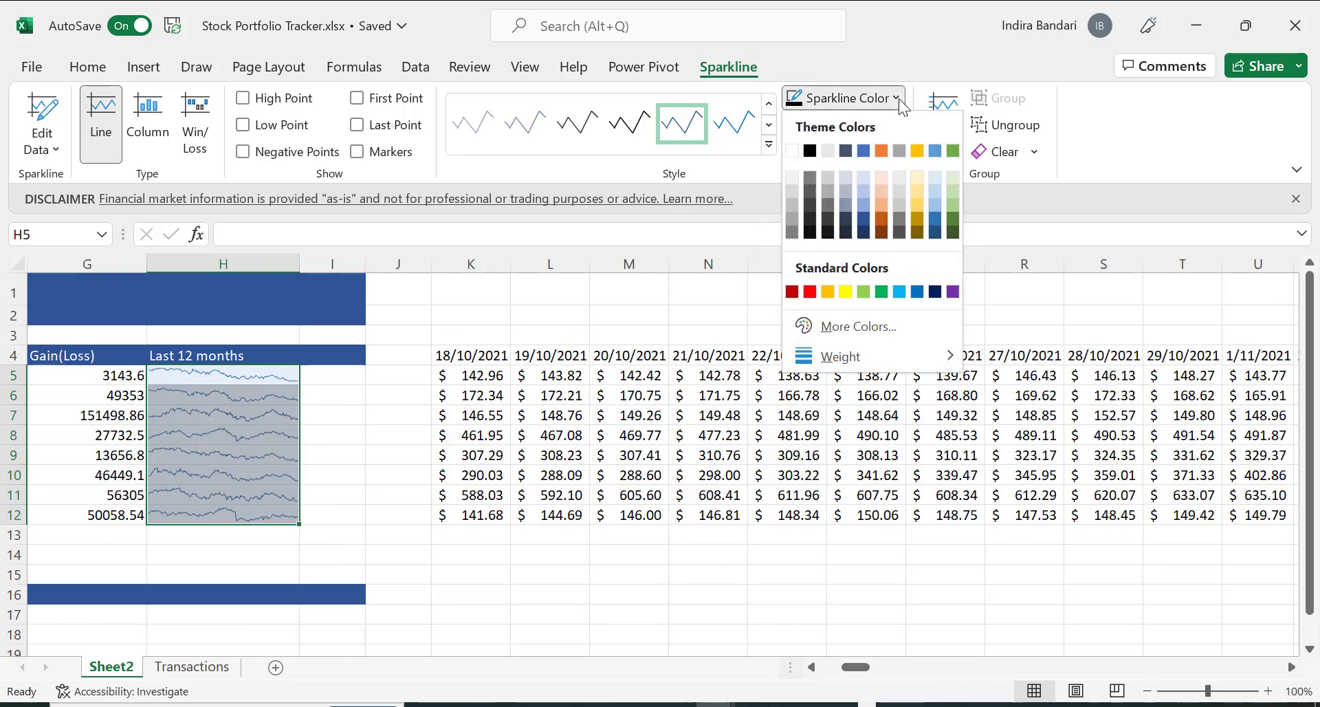
pyautogui.click(883, 154)
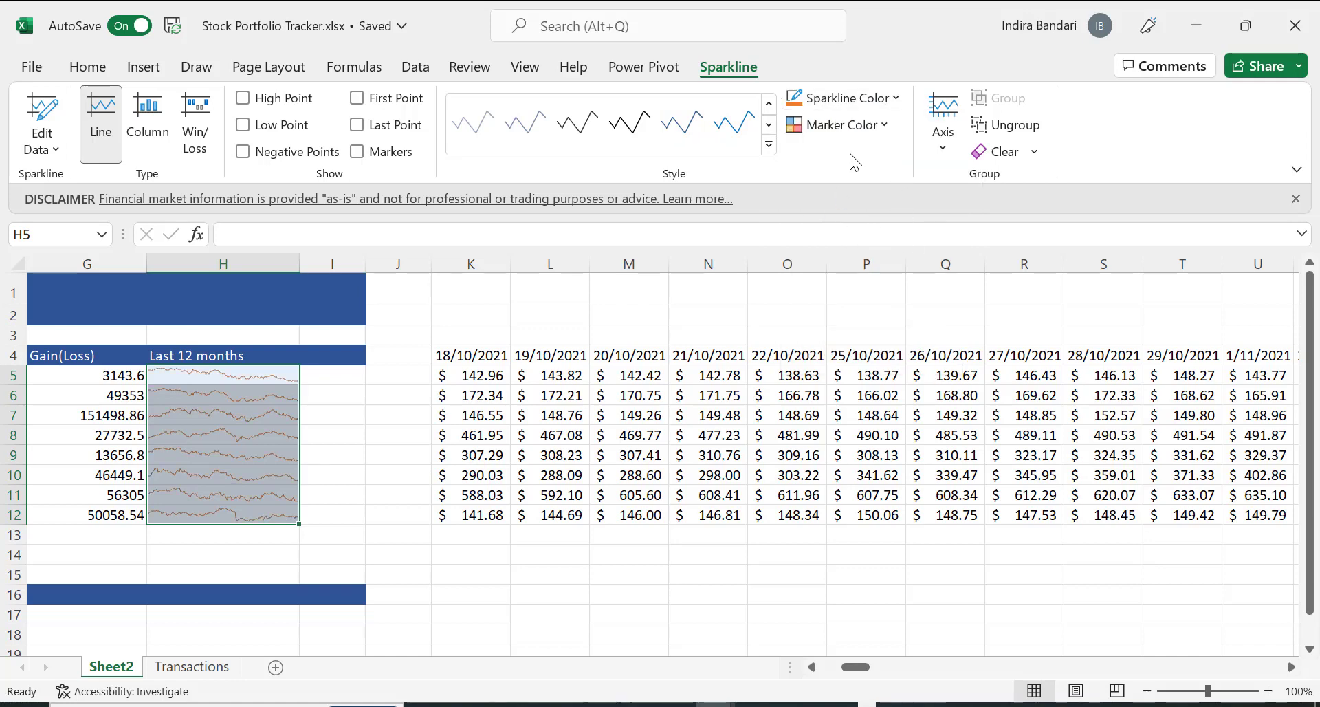
# Apply the plain black sparkline style to the Last 12 months sparklines and deselect them.
pyautogui.click(770, 126)
pyautogui.click(891, 129)
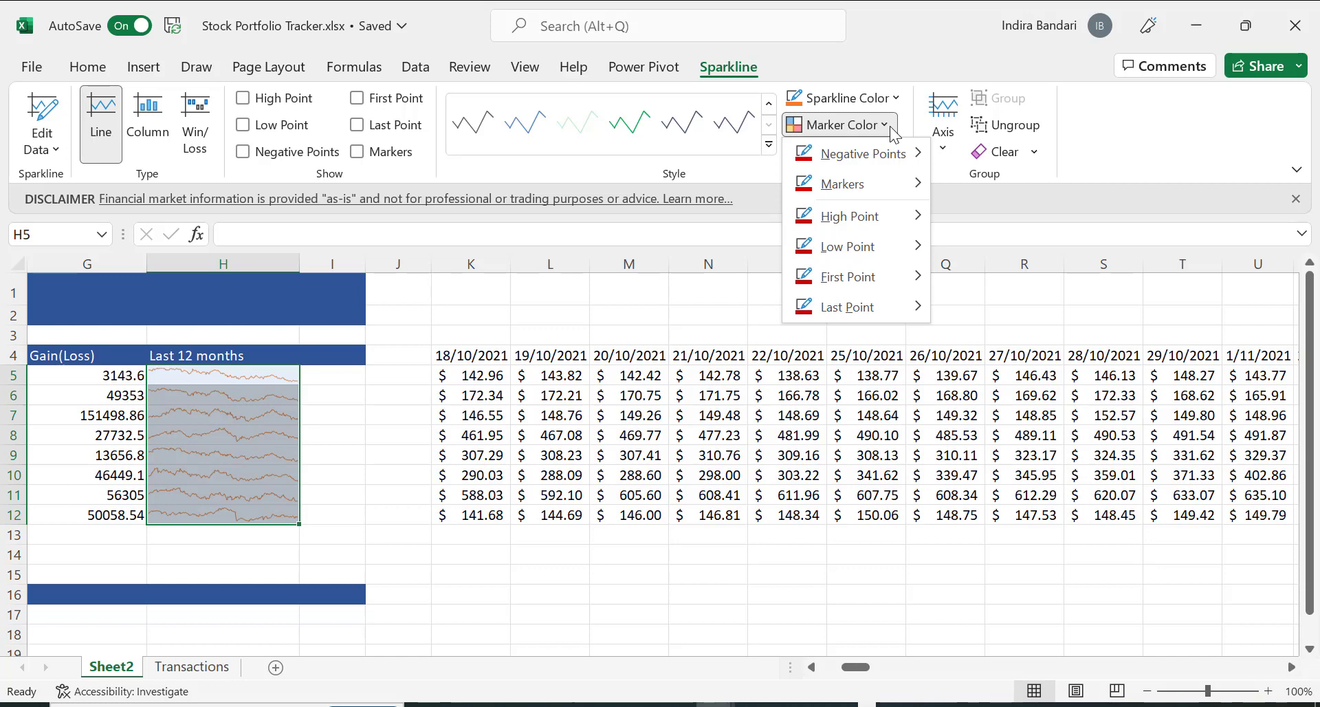
pyautogui.click(892, 129)
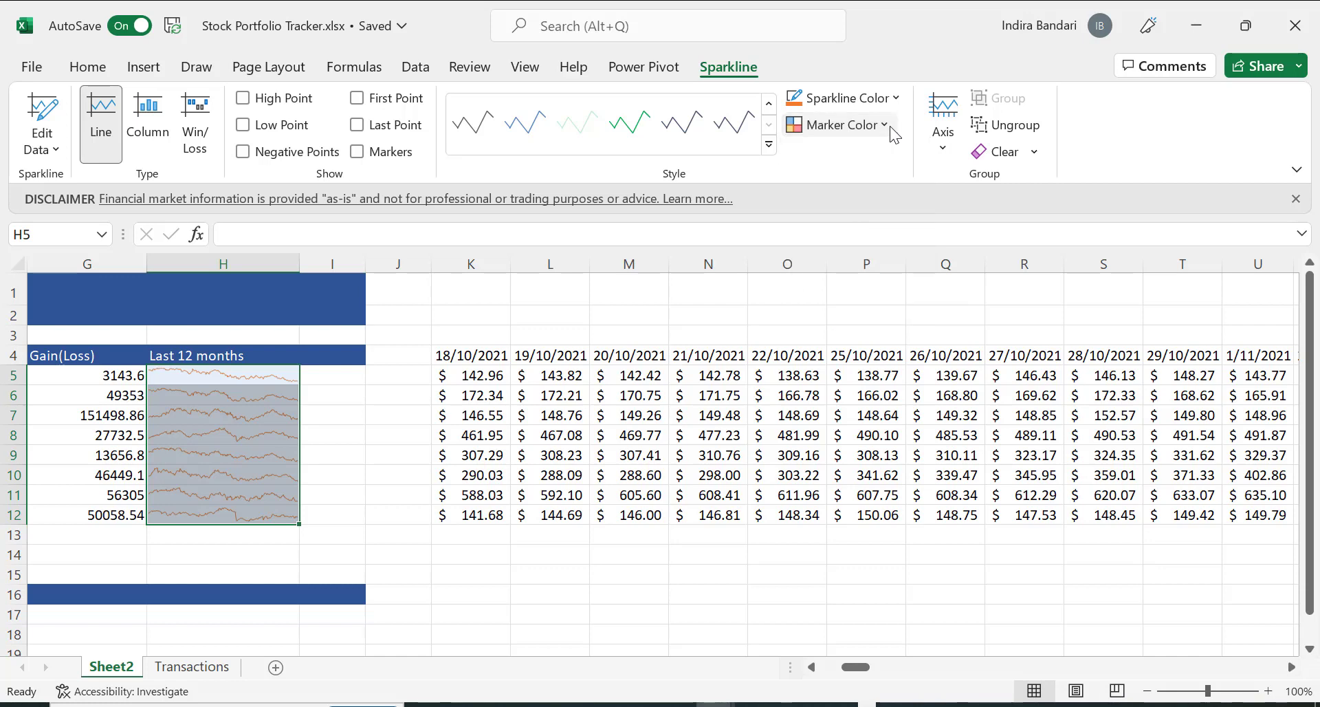
pyautogui.click(770, 146)
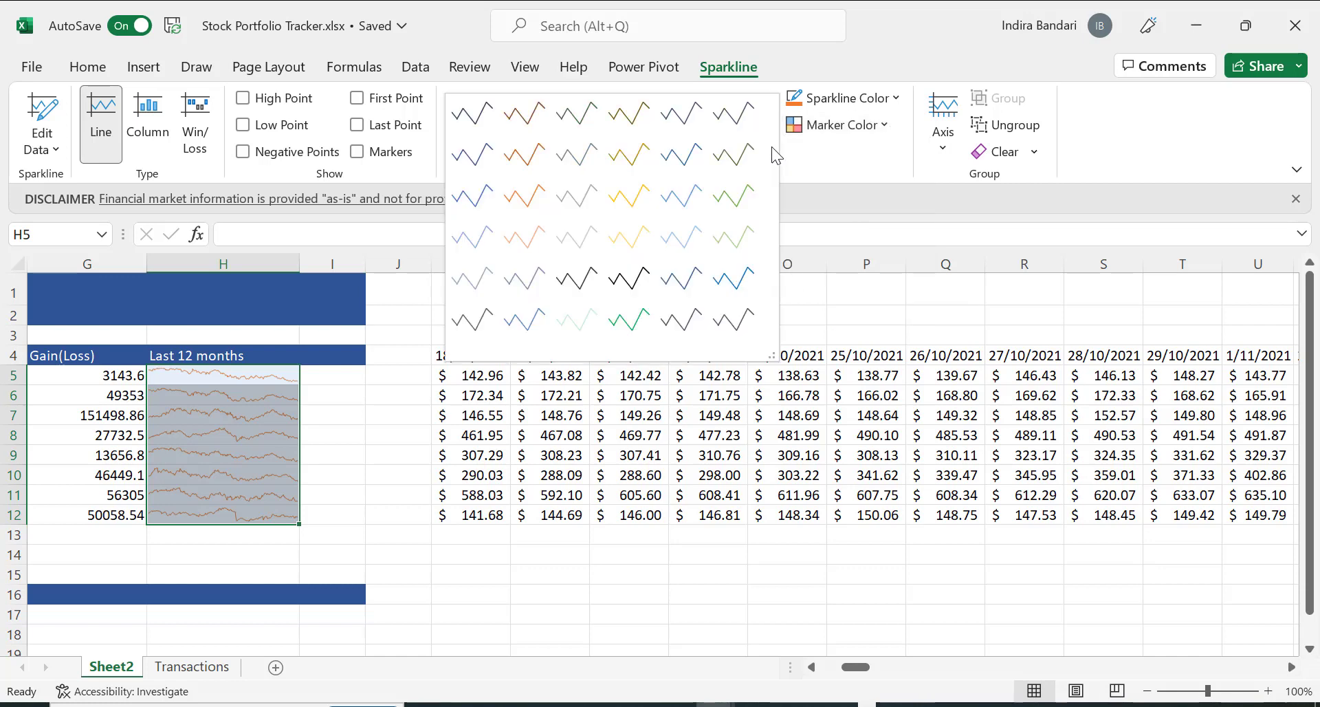
pyautogui.click(633, 289)
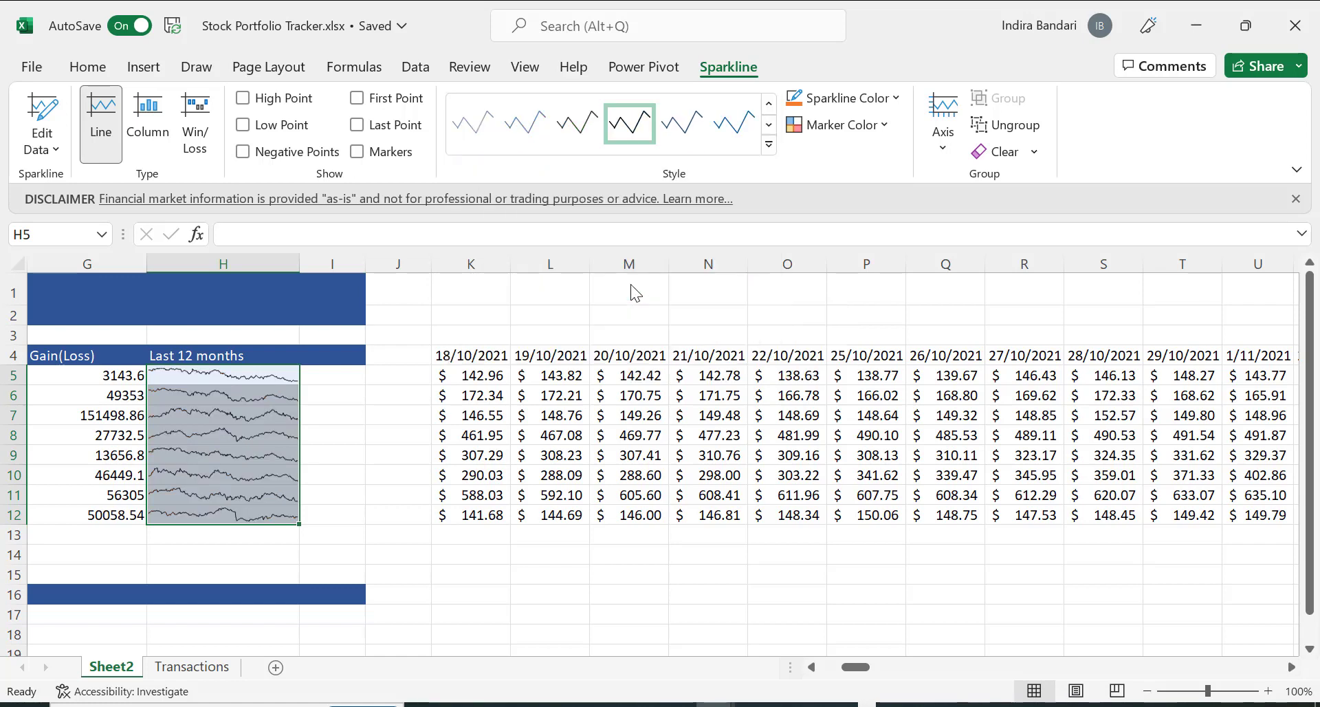
pyautogui.click(827, 664)
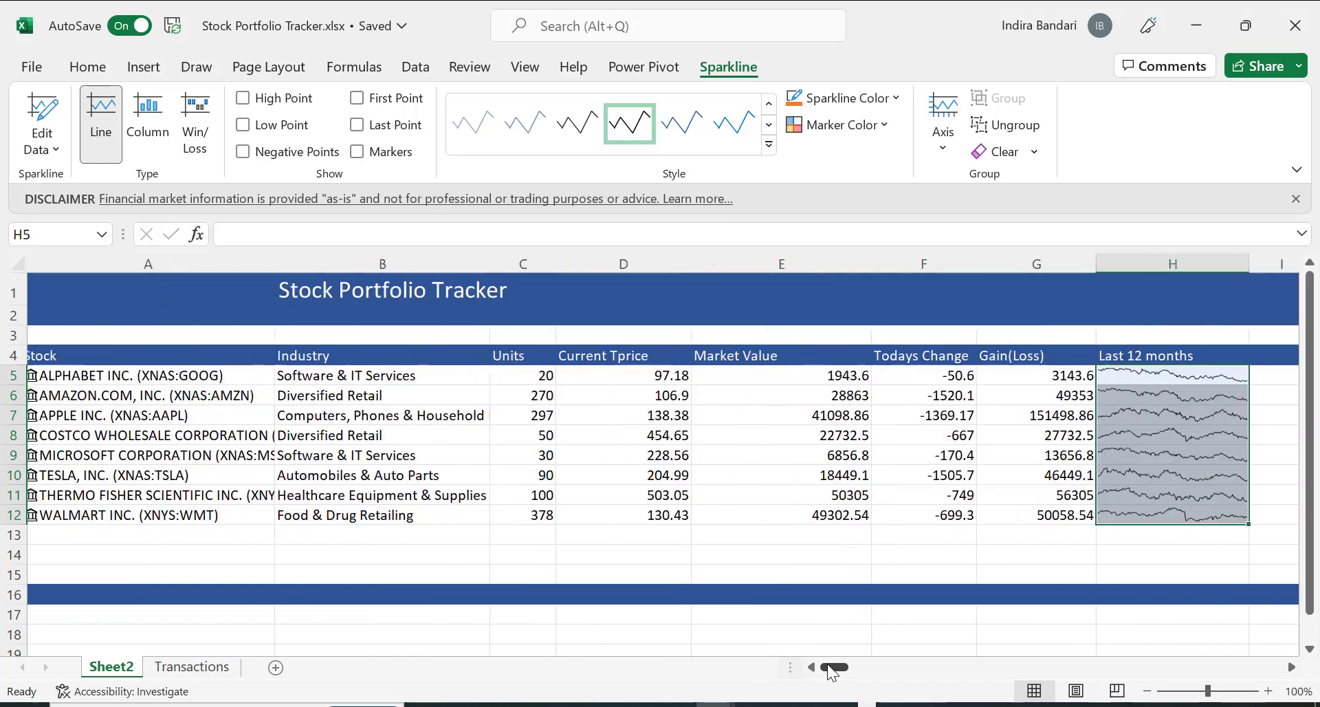
pyautogui.click(812, 562)
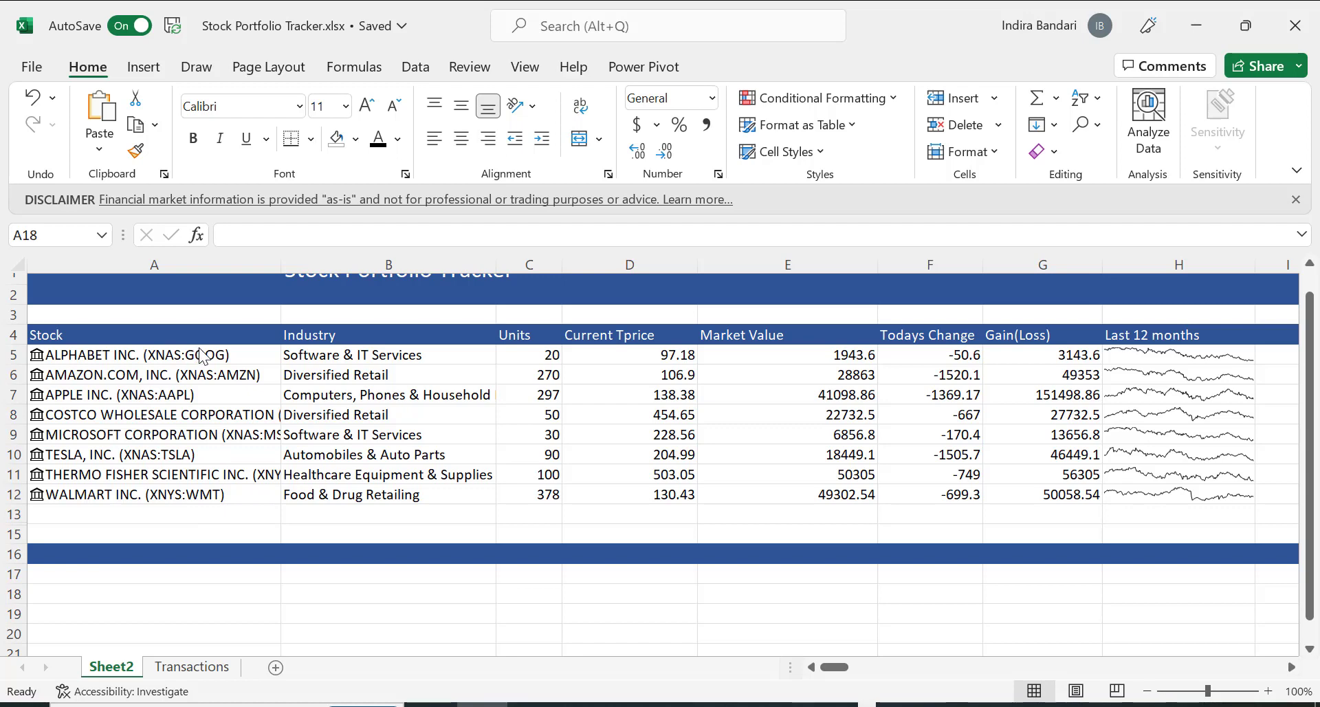
# Insert a recommended pie chart from the Industry values in B5:B12 and the Market Value figures in E5:E12.
pyautogui.click(161, 547)
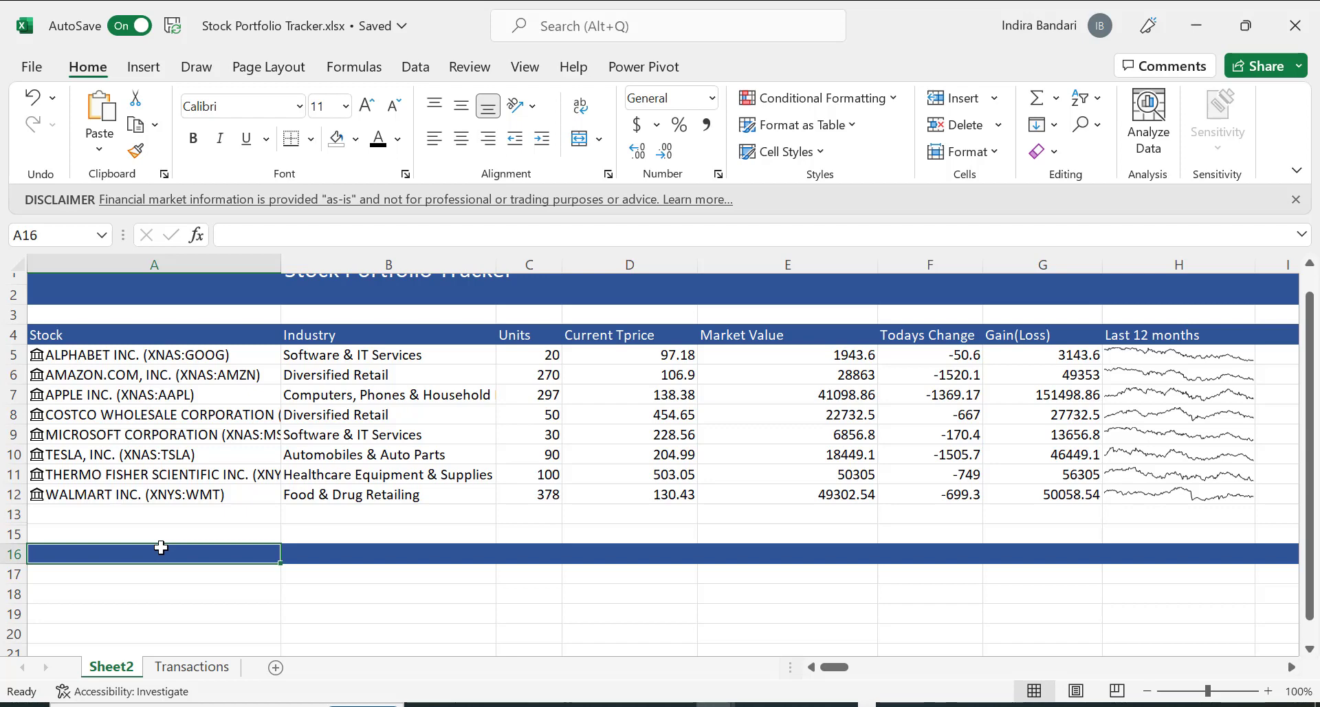
pyautogui.click(389, 350)
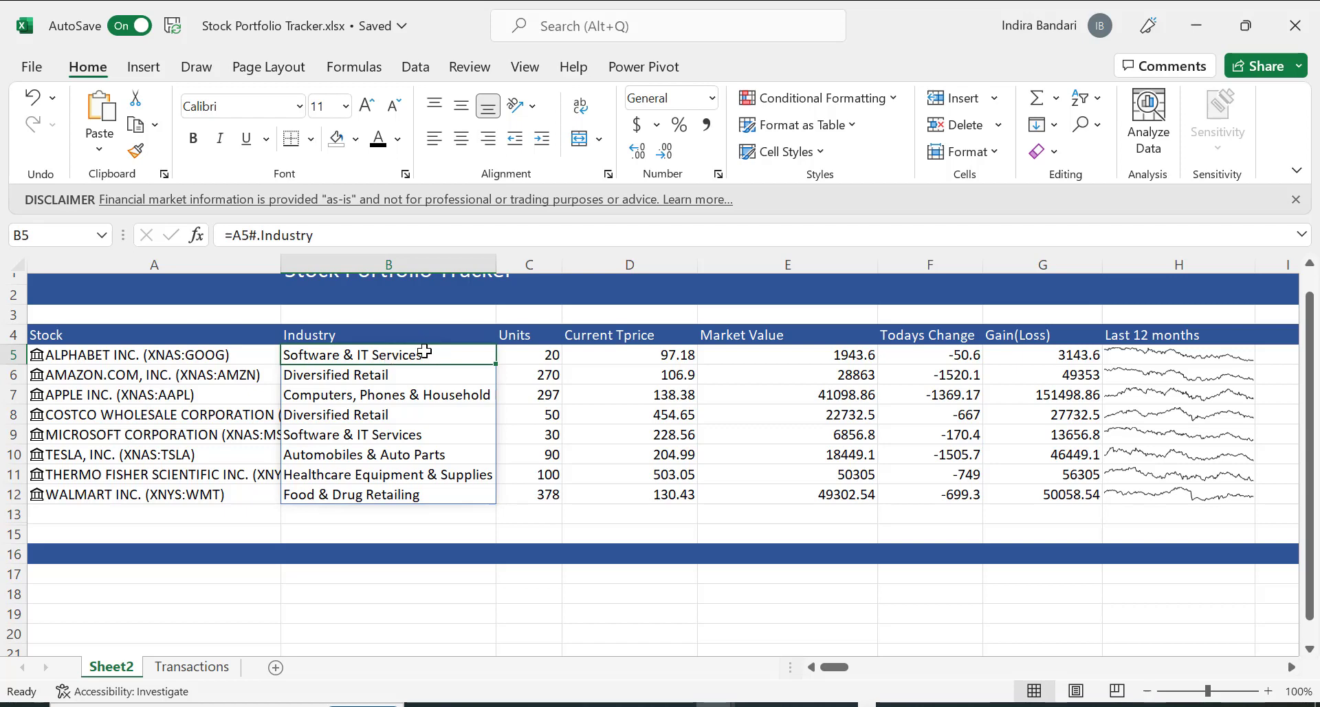
pyautogui.moveTo(424, 354); pyautogui.dragTo(423, 488)
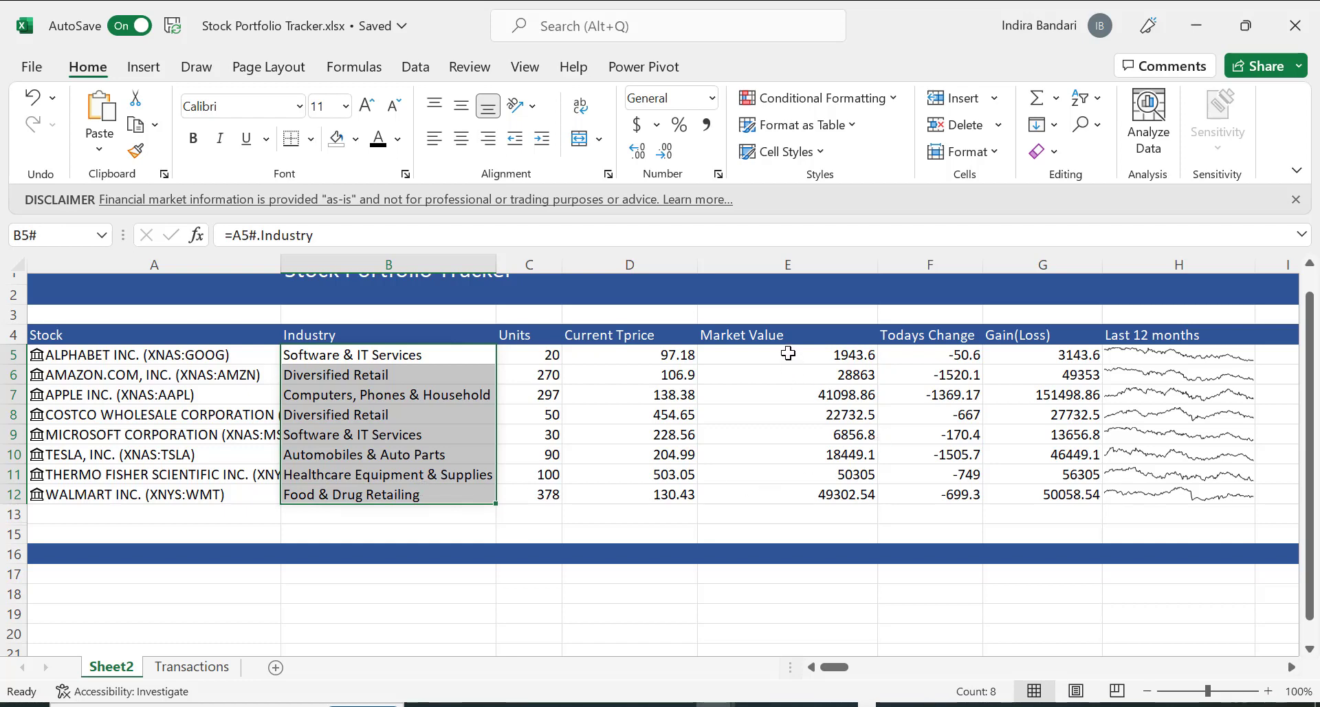
pyautogui.moveTo(787, 353); pyautogui.dragTo(792, 496)
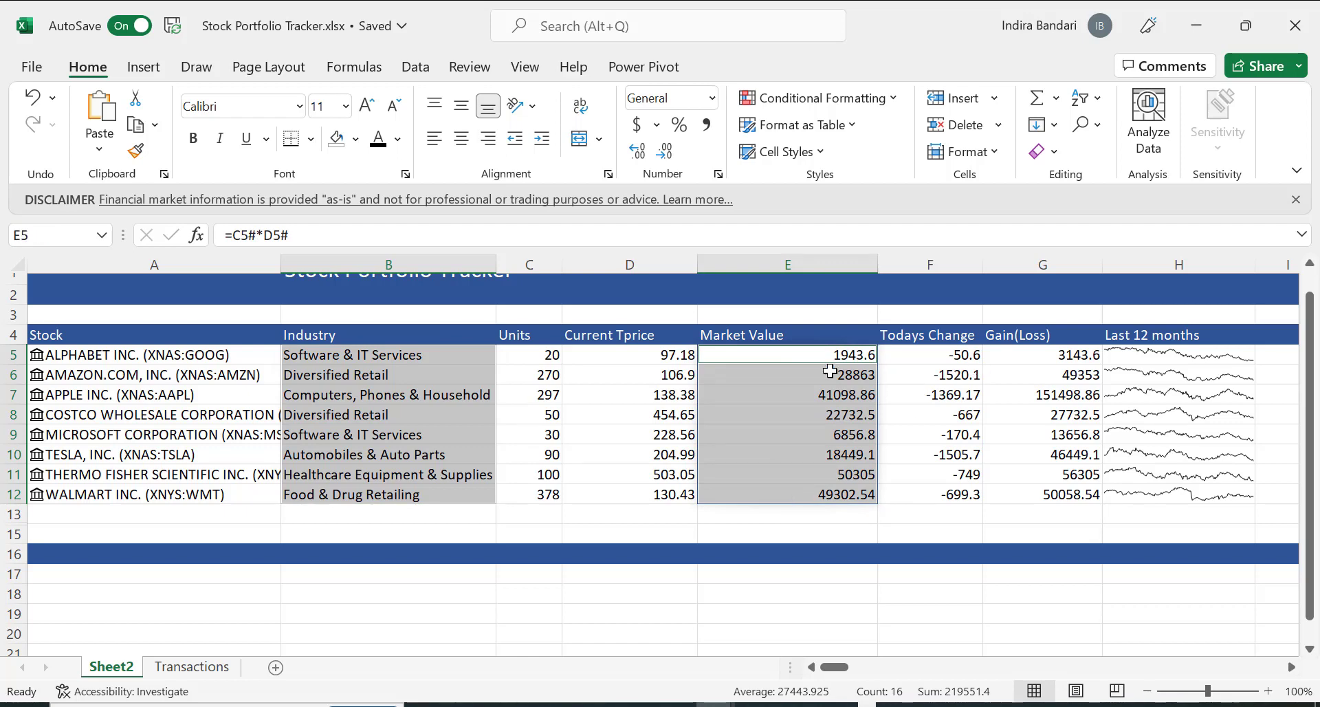
pyautogui.click(155, 69)
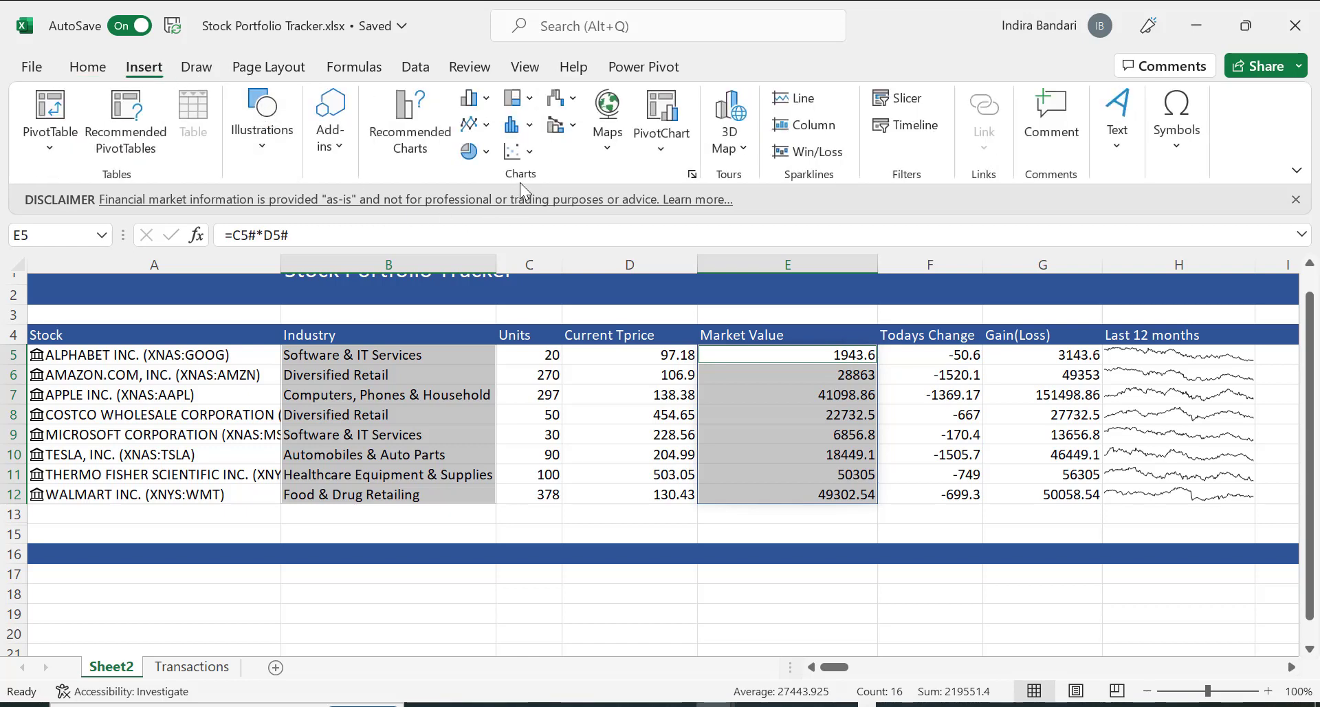
pyautogui.click(410, 140)
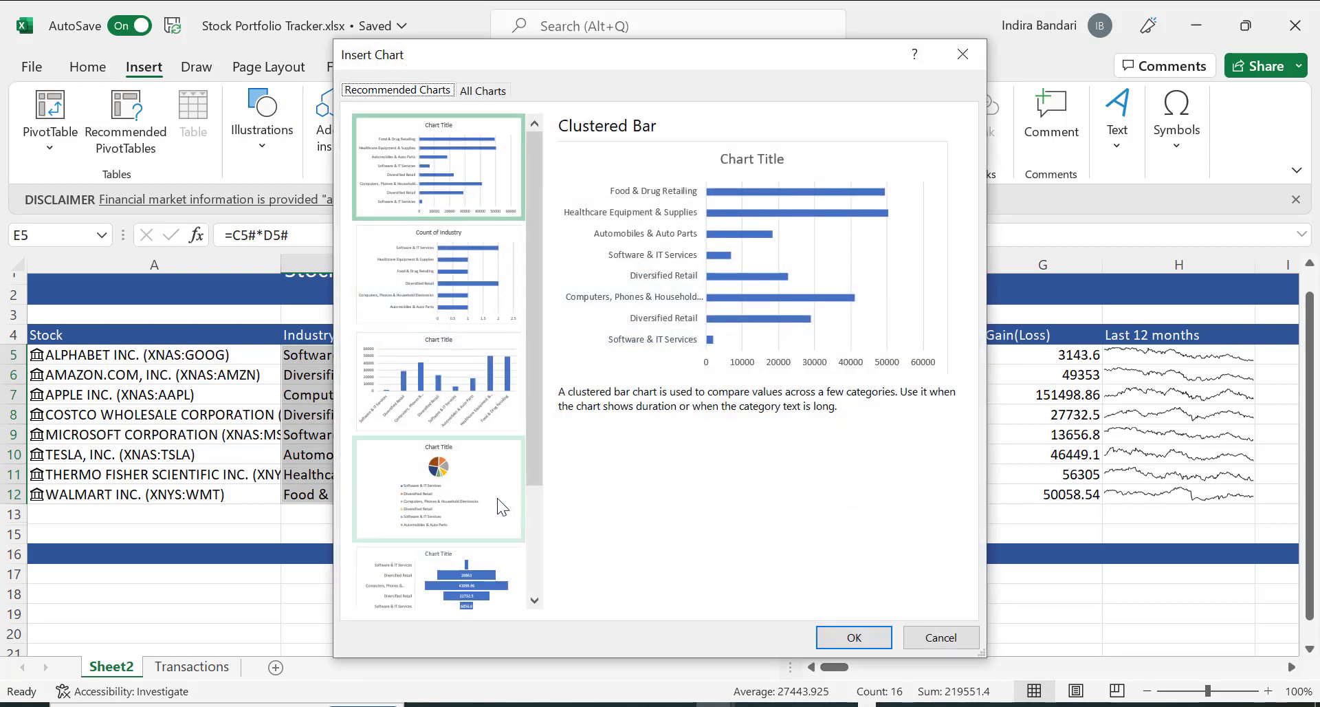
pyautogui.click(472, 483)
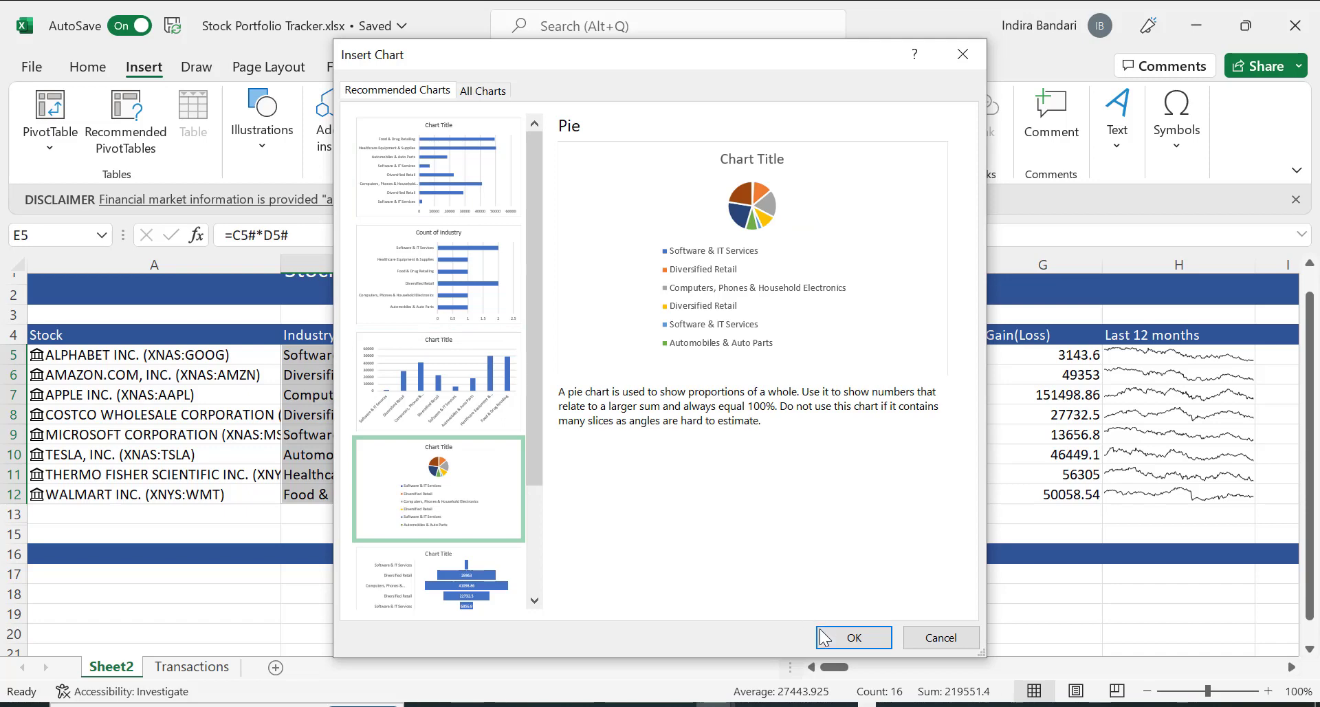
pyautogui.click(854, 638)
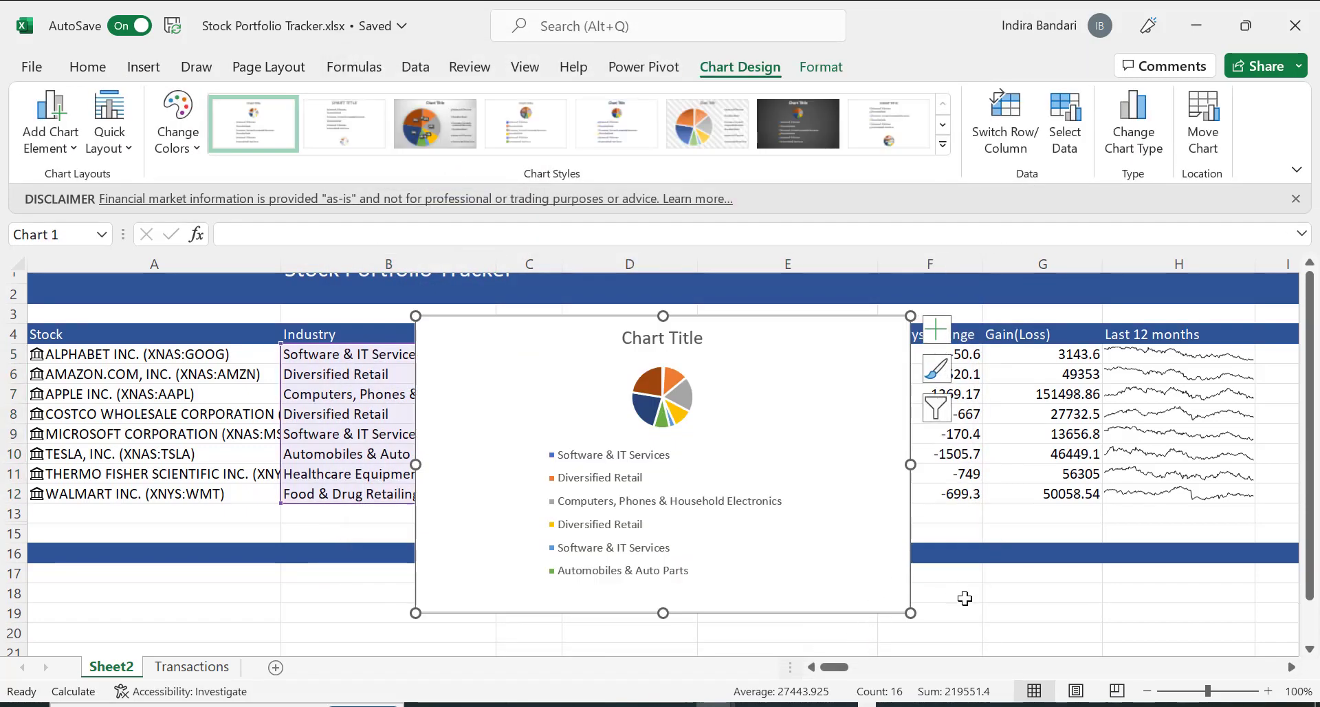
# Move the pie chart directly below the blue band in row 16 and open the formatting options for its legend.
pyautogui.scroll(-2, 964, 598)
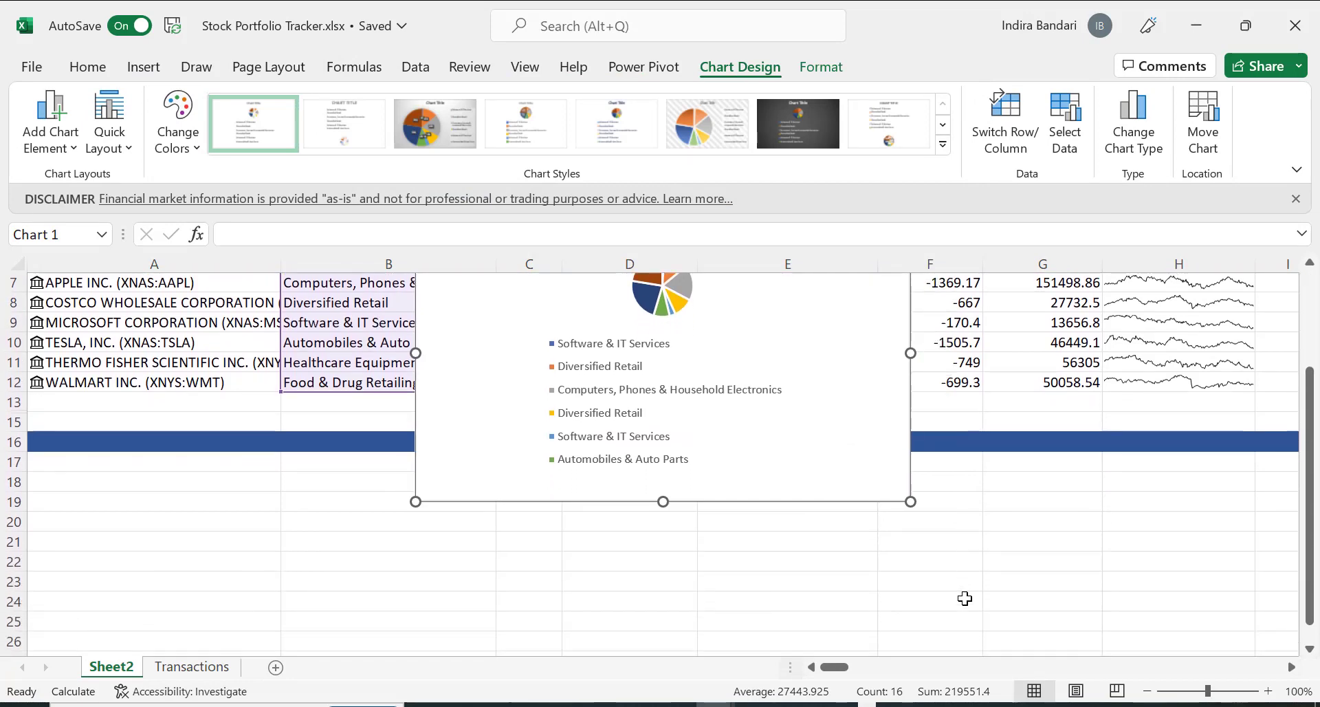
pyautogui.moveTo(808, 291); pyautogui.dragTo(377, 533)
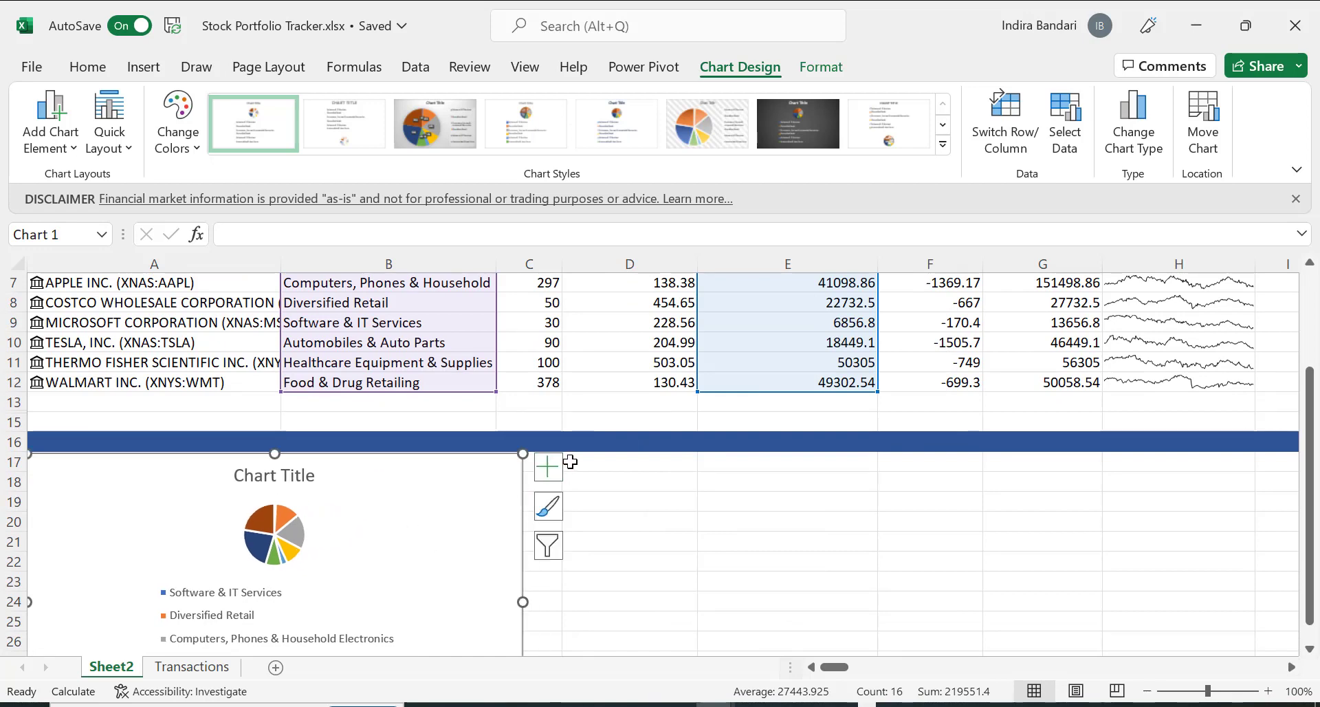
pyautogui.click(548, 473)
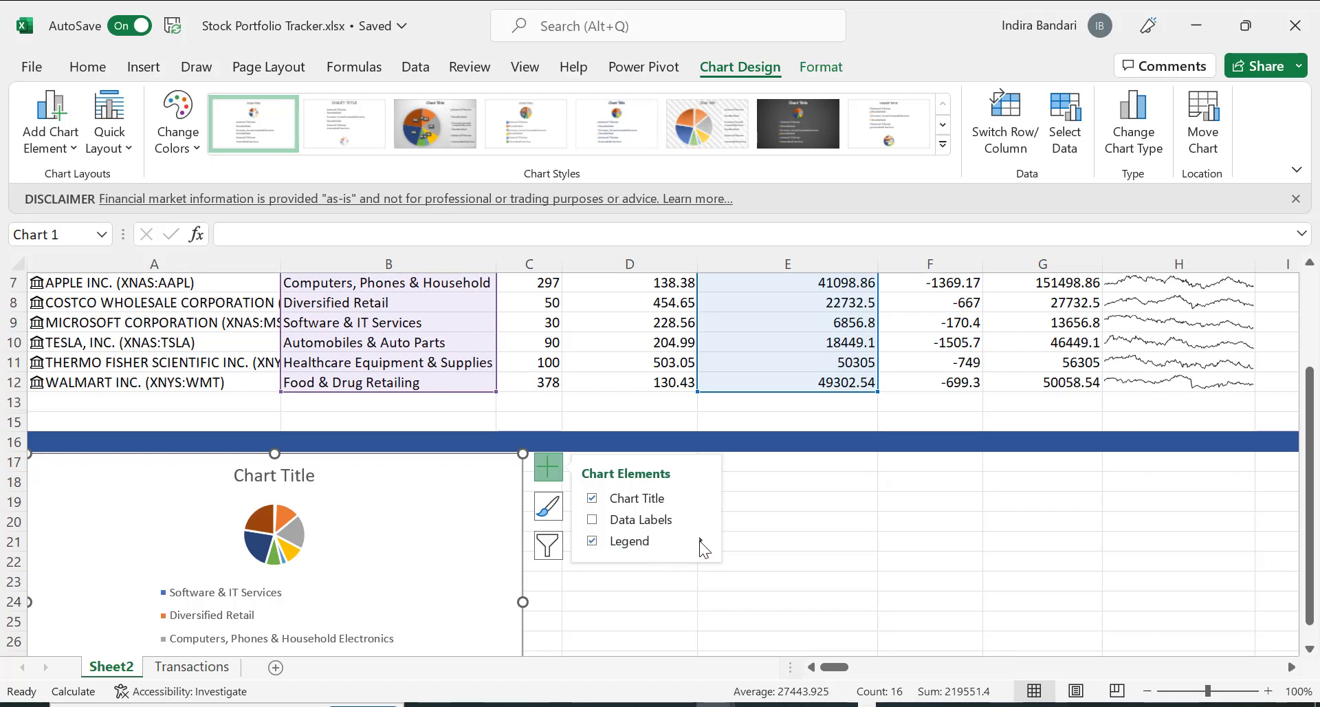
pyautogui.moveTo(699, 540)
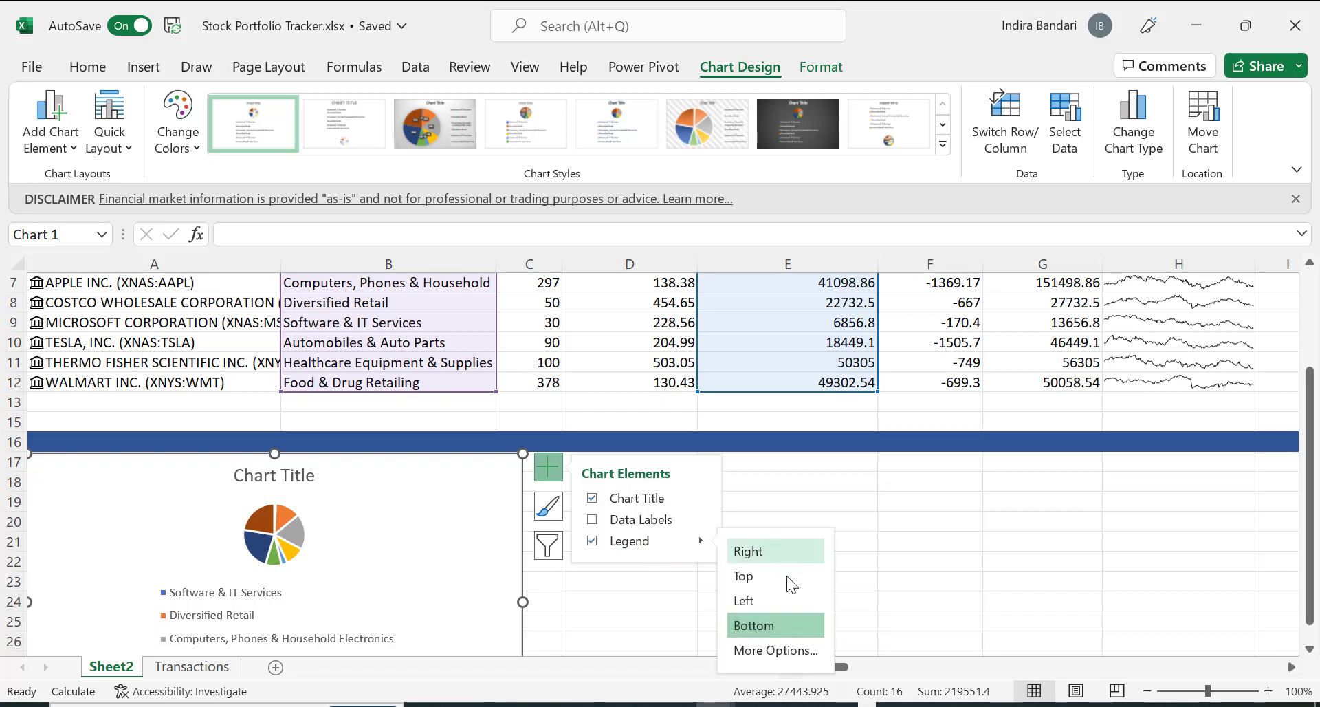
pyautogui.click(778, 657)
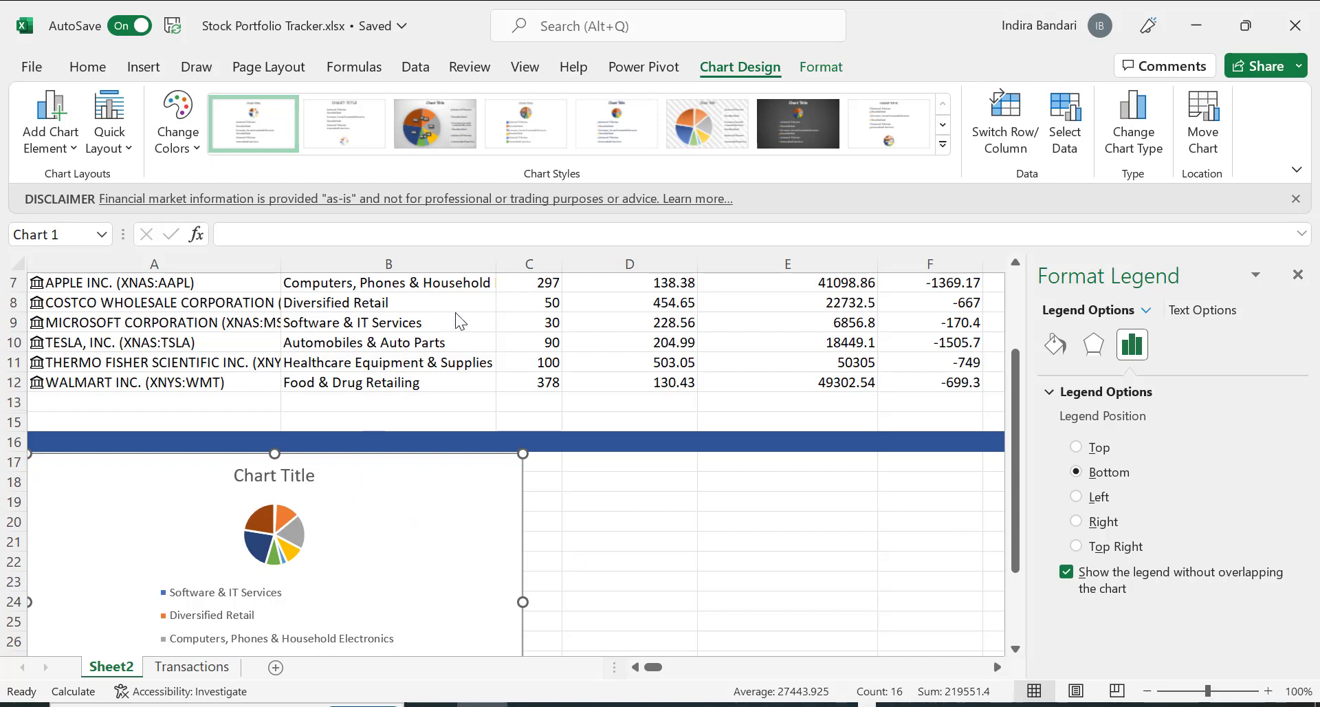
# Delete the pie chart below the blue band.
pyautogui.scroll(2, 455, 312)
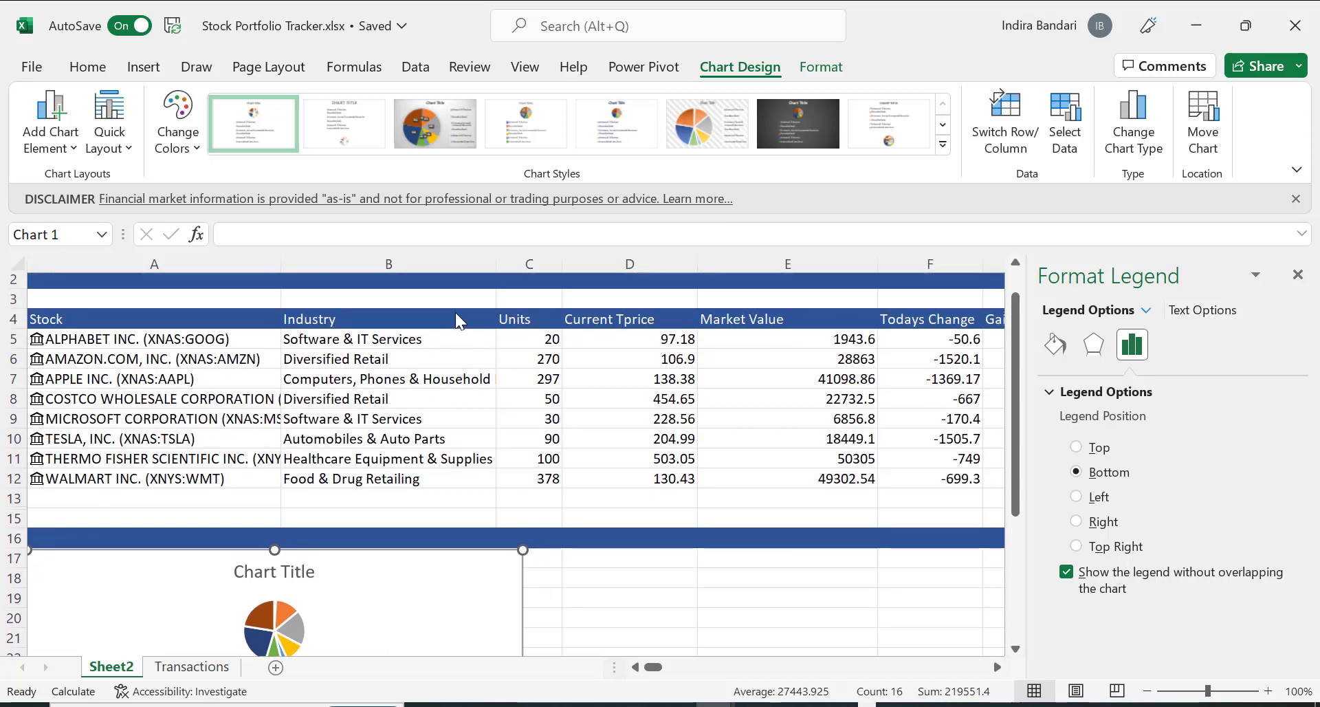
pyautogui.click(348, 340)
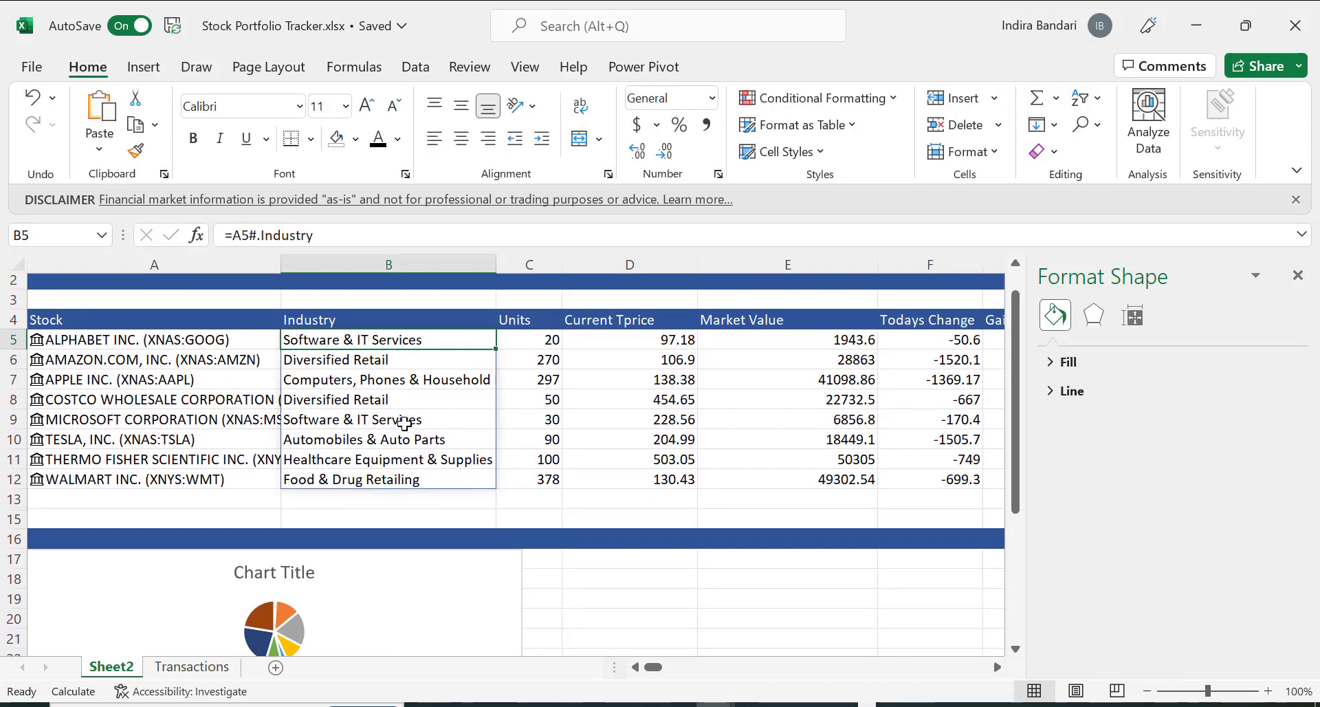
pyautogui.click(425, 585)
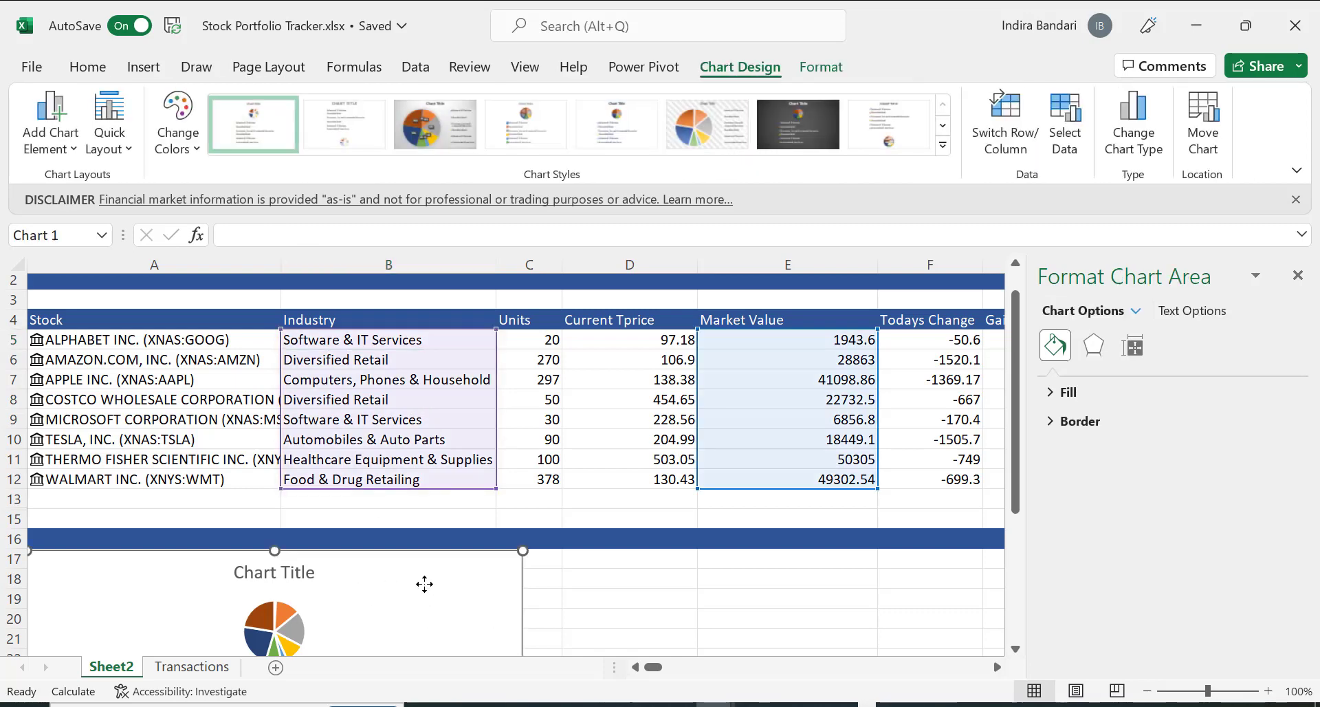
pyautogui.press('Delete')
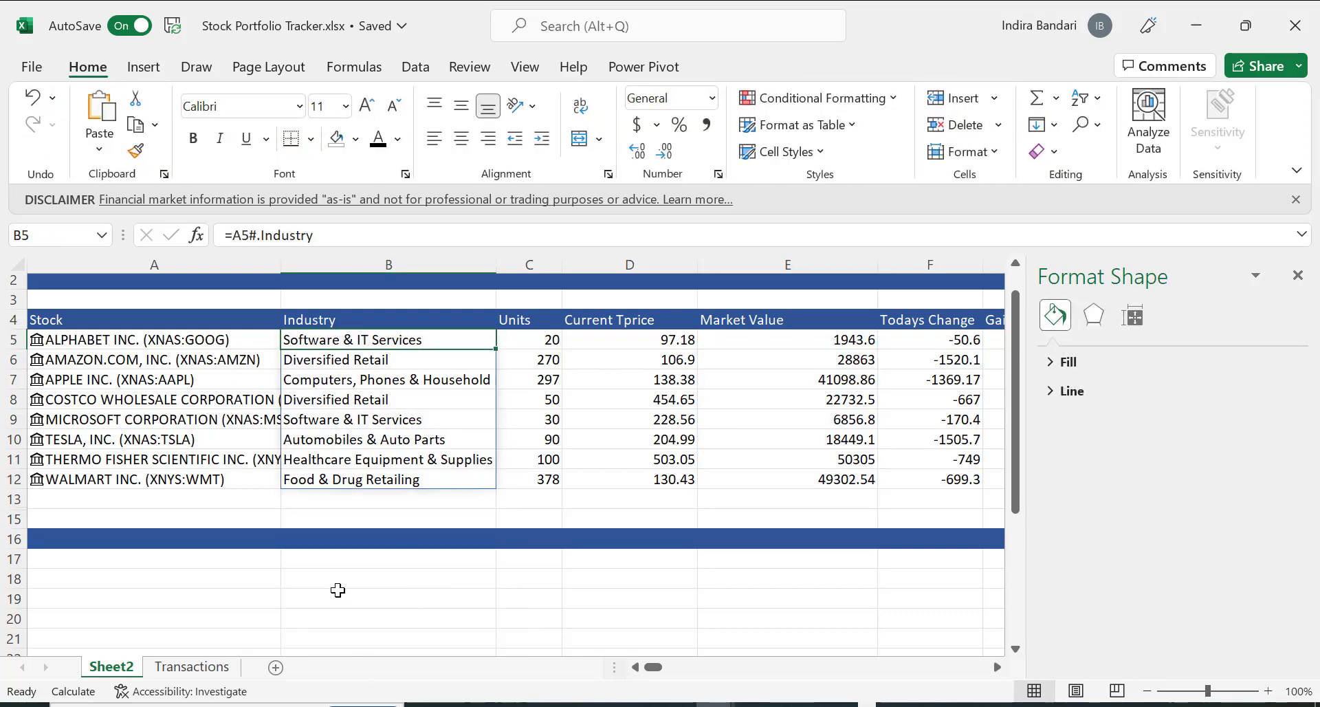
# Enter the header Industry in A16 on the blue band below the stock table.
pyautogui.click(129, 555)
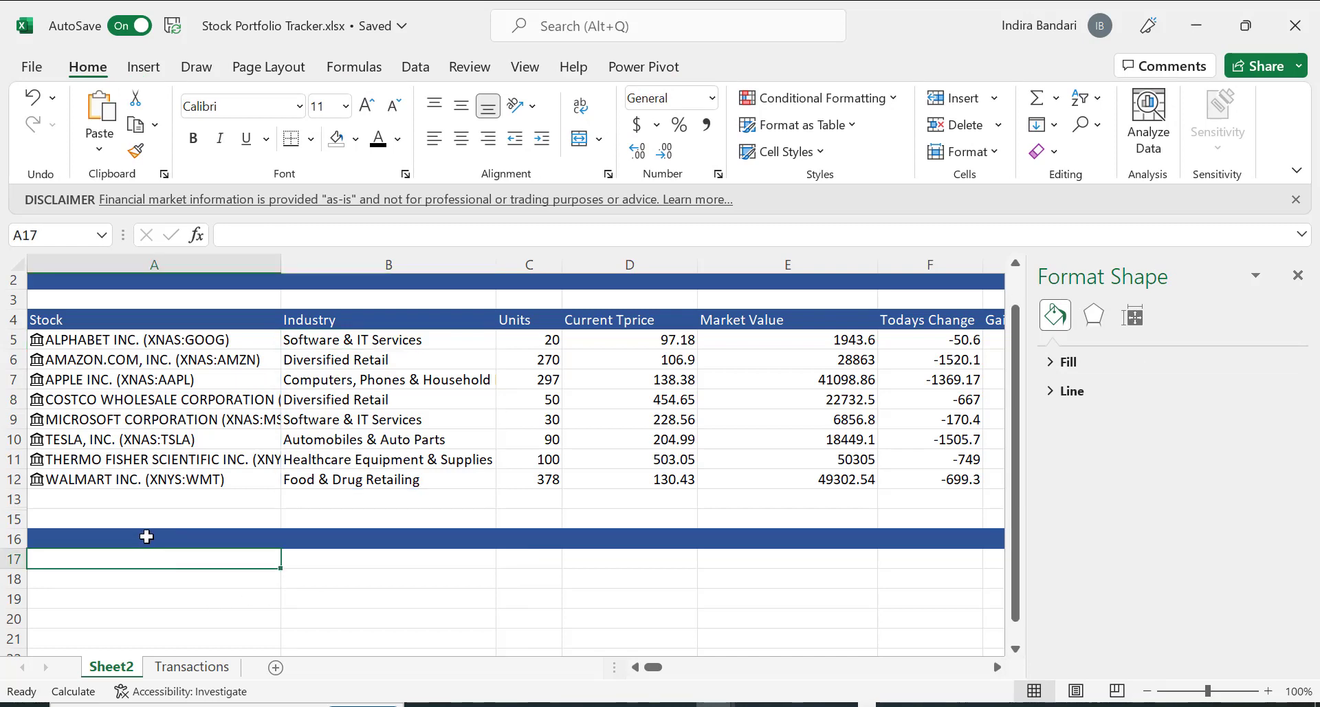
pyautogui.click(147, 537)
pyautogui.click(149, 558)
pyautogui.click(164, 537)
pyautogui.write('Industry')
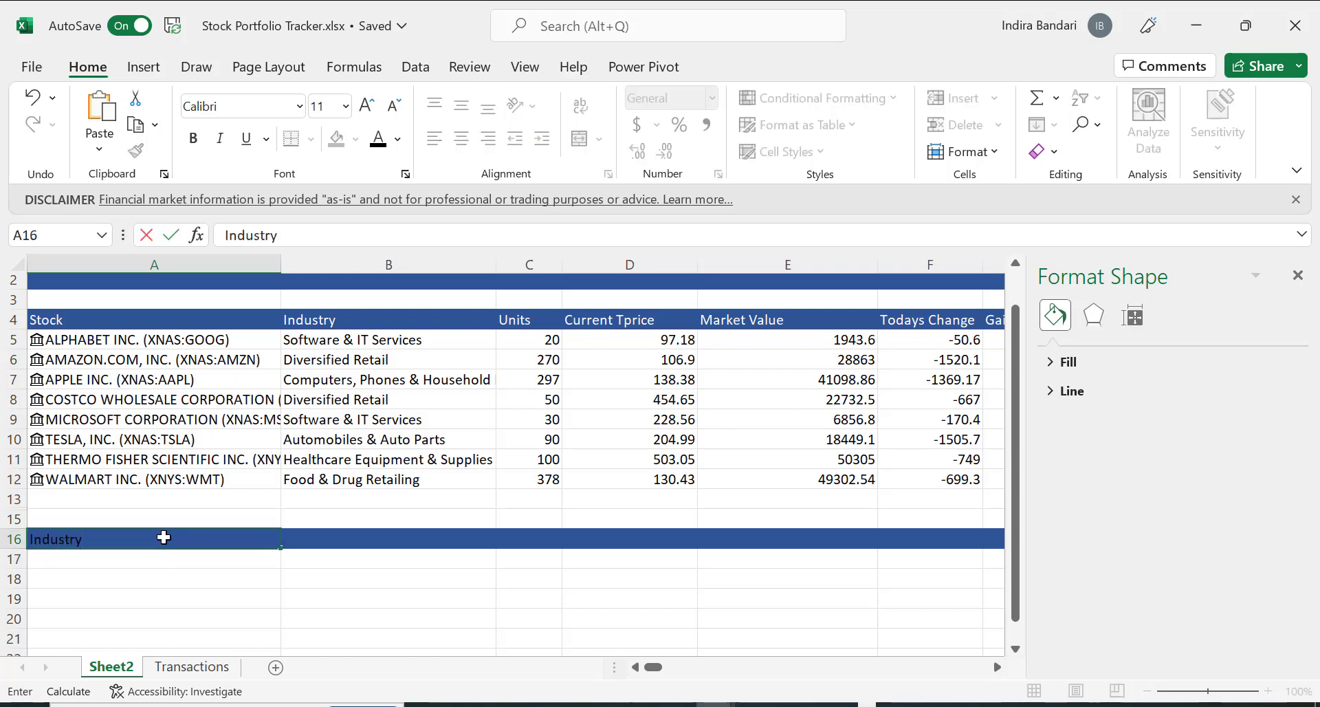
pyautogui.press('Tab')
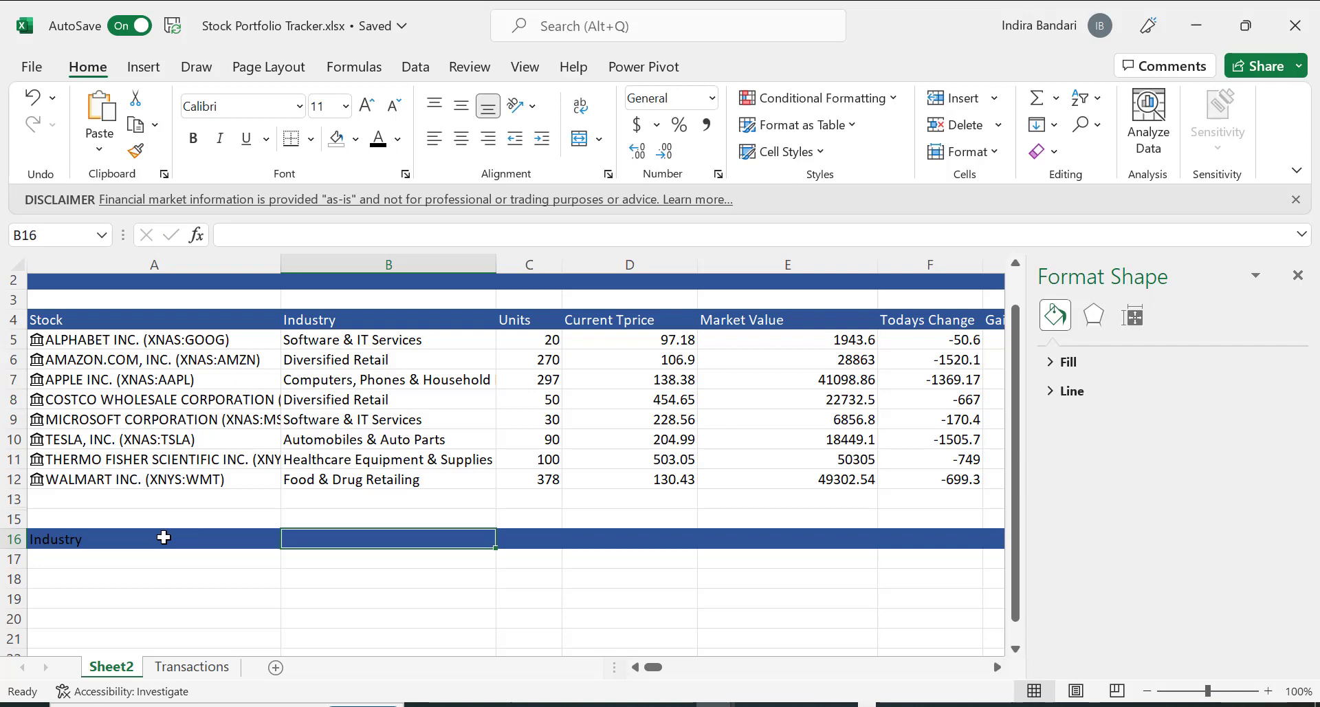
# Set the font color of the Industry header in A16 to white.
pyautogui.click(76, 543)
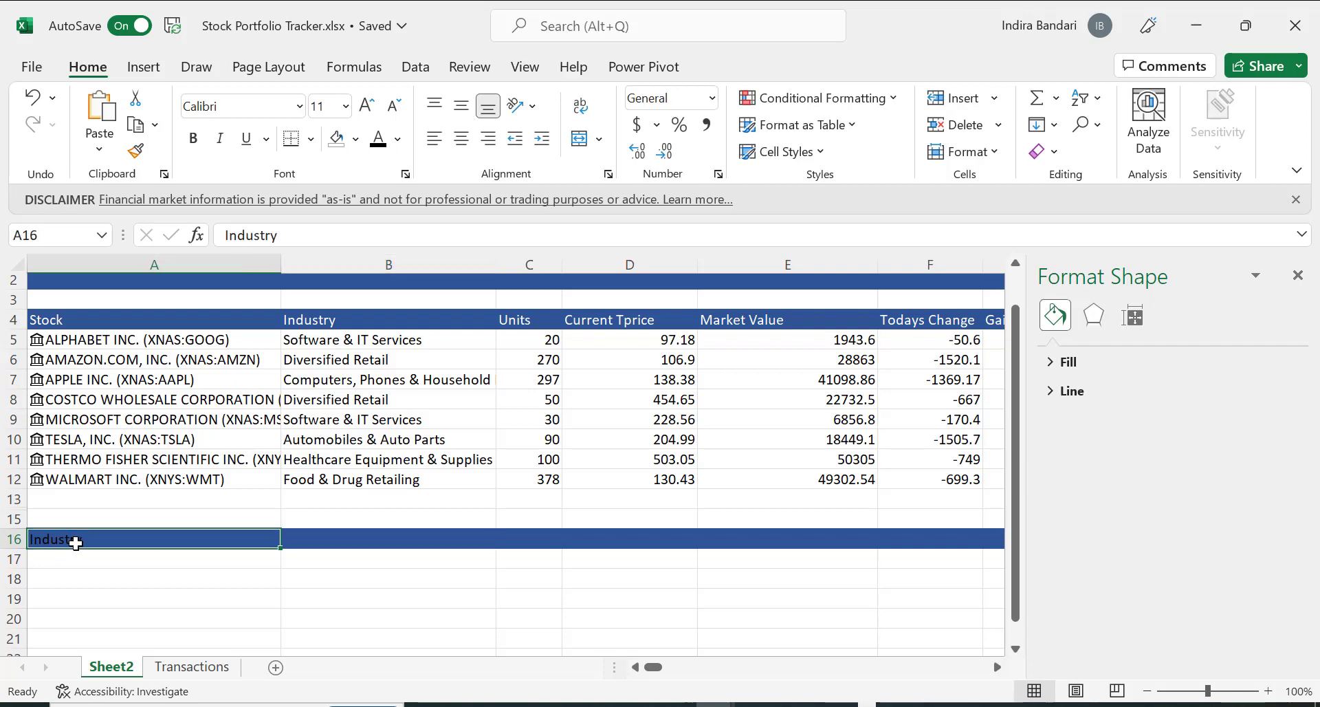
pyautogui.click(397, 139)
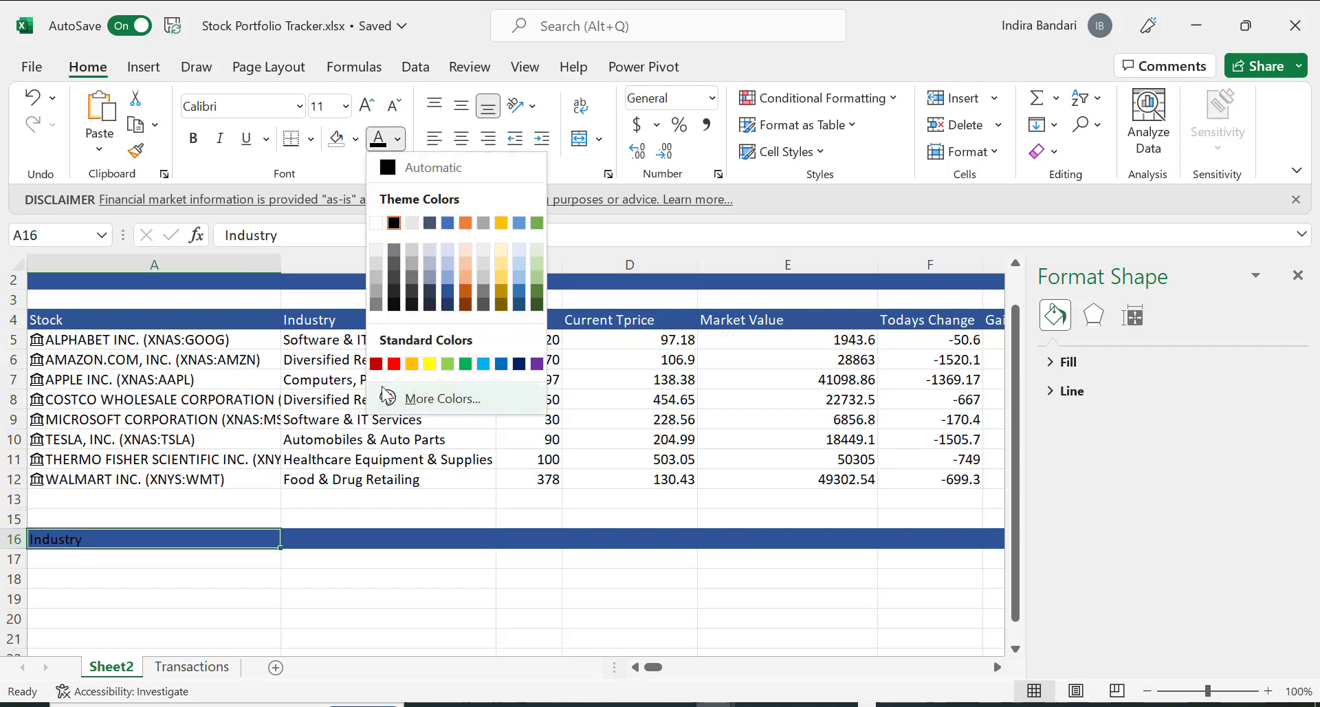
pyautogui.click(376, 222)
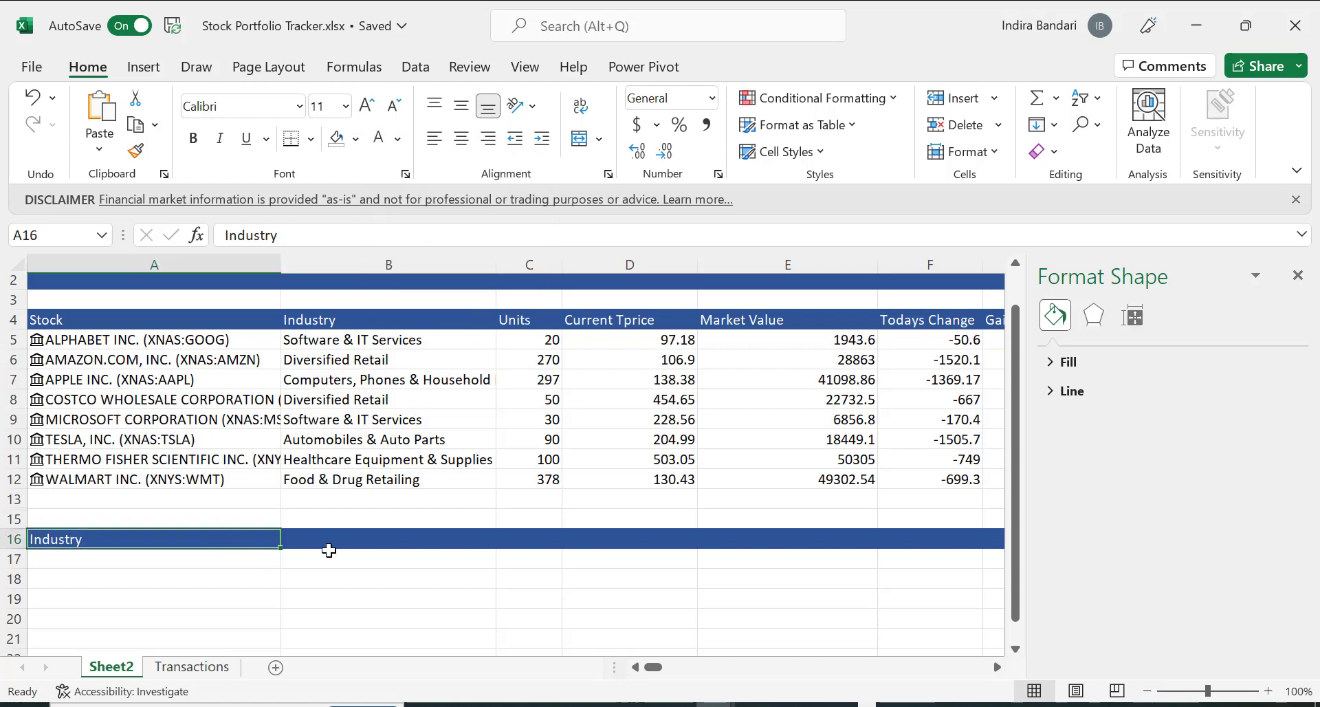
# Enter the header Market Value in B16, beside the Industry header.
pyautogui.click(336, 541)
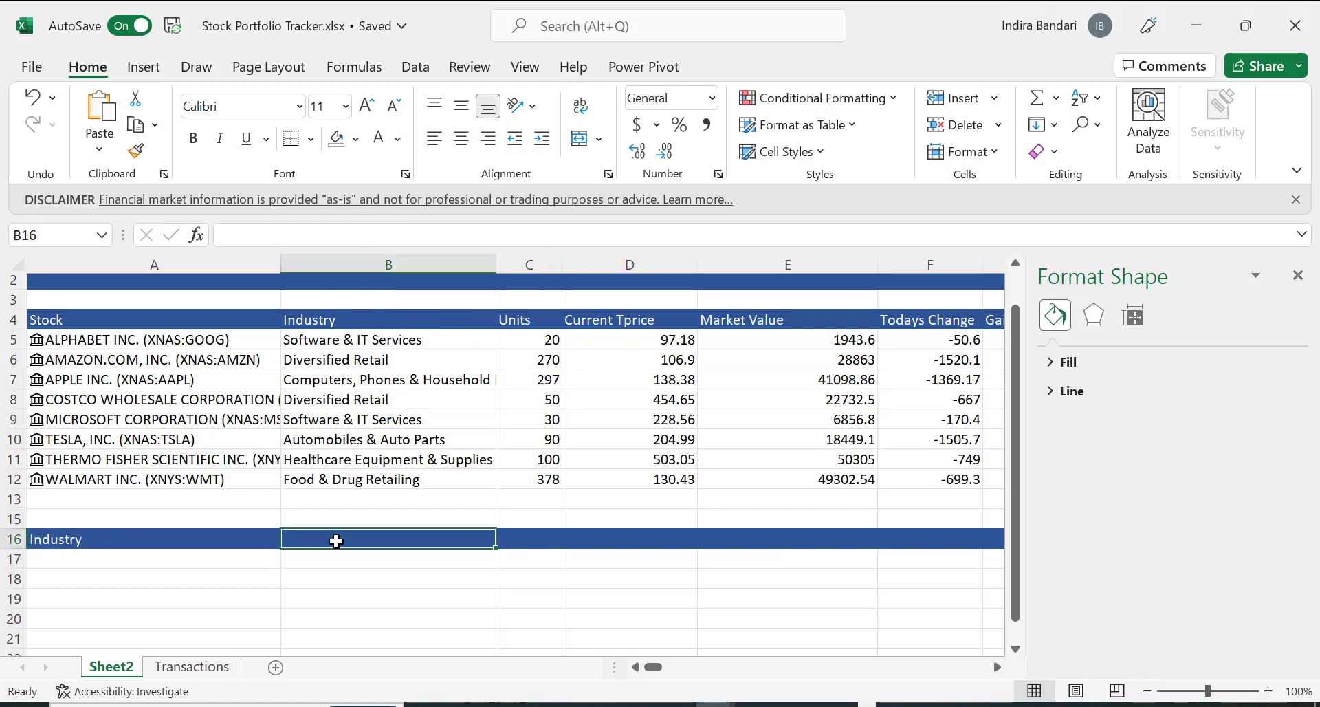
pyautogui.write('Mar')
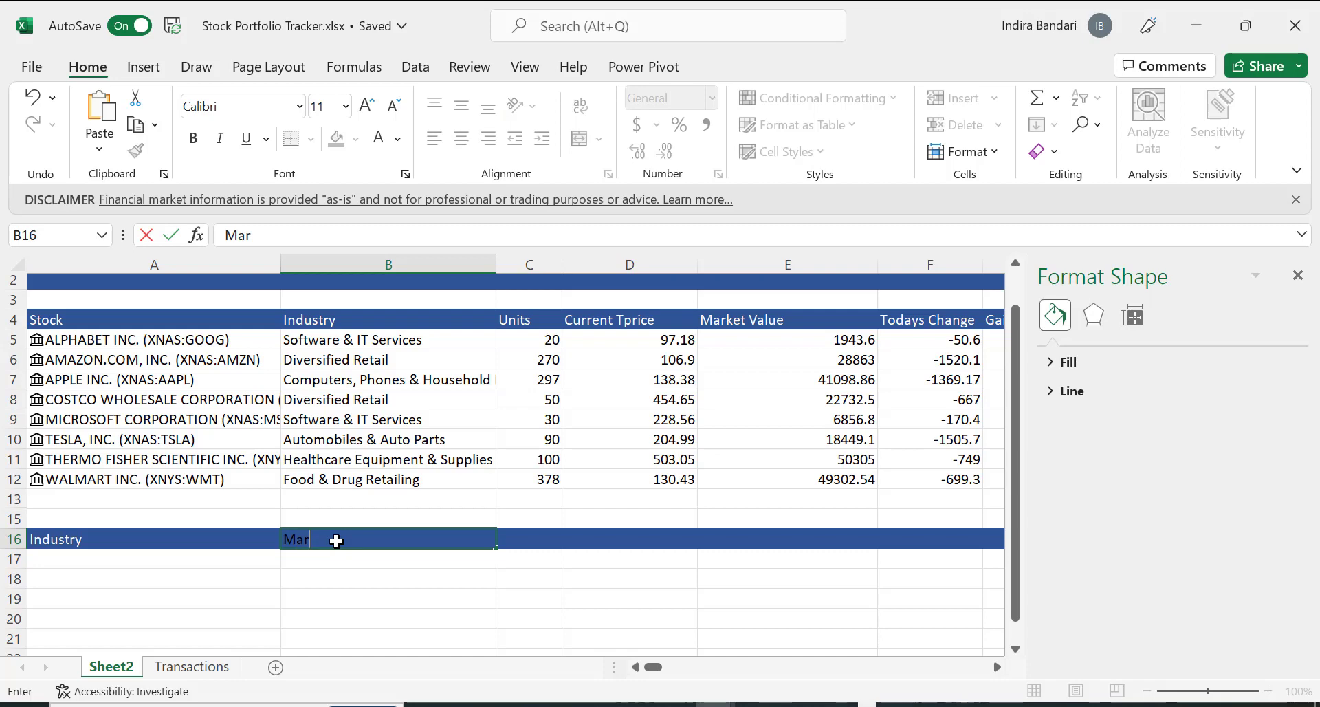
pyautogui.write('ket Value')
pyautogui.press('Return')
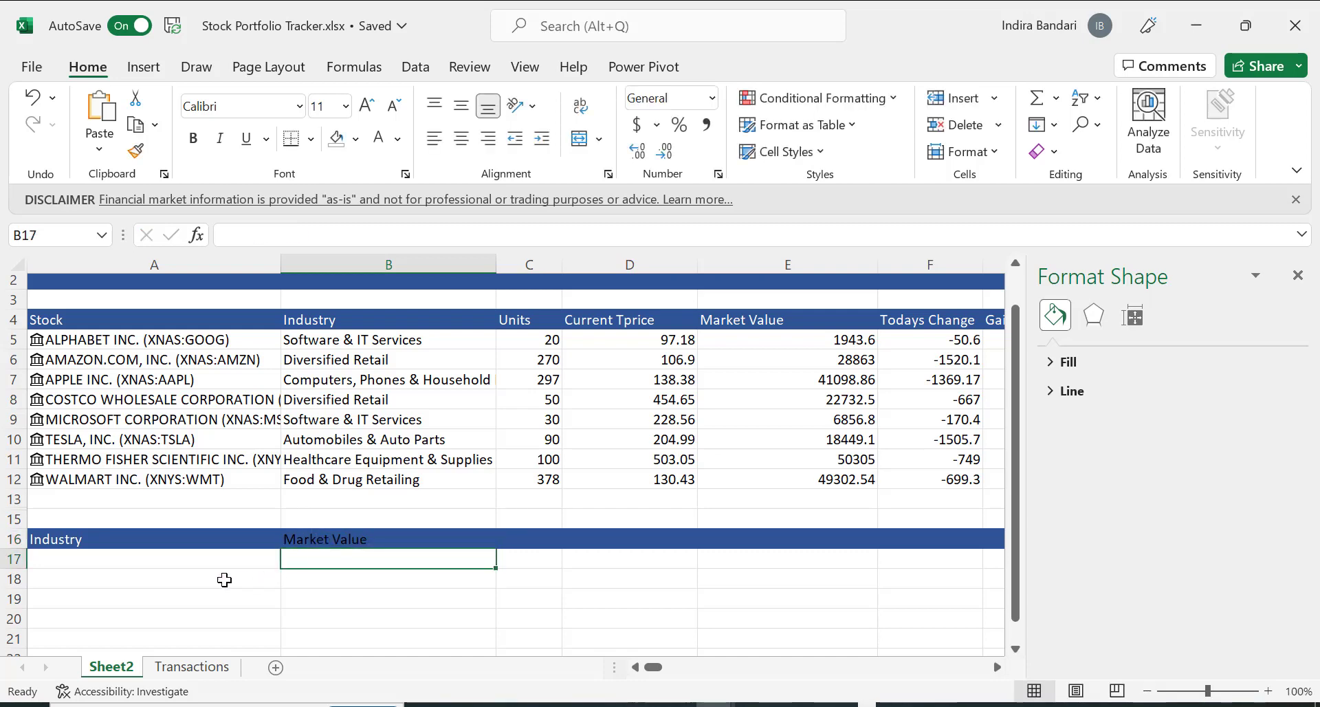
# List each industry once below the Industry header by entering =UNIQUE(B5#) in A17.
pyautogui.click(206, 556)
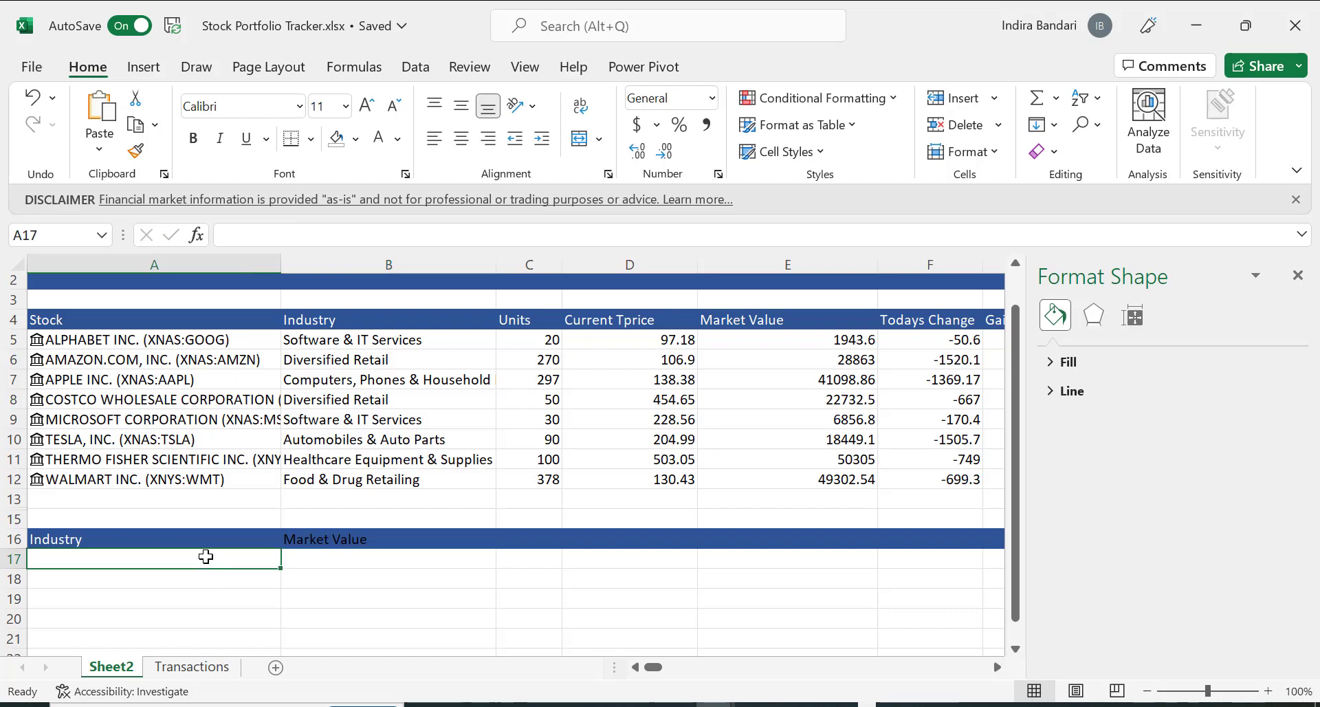
pyautogui.write('=')
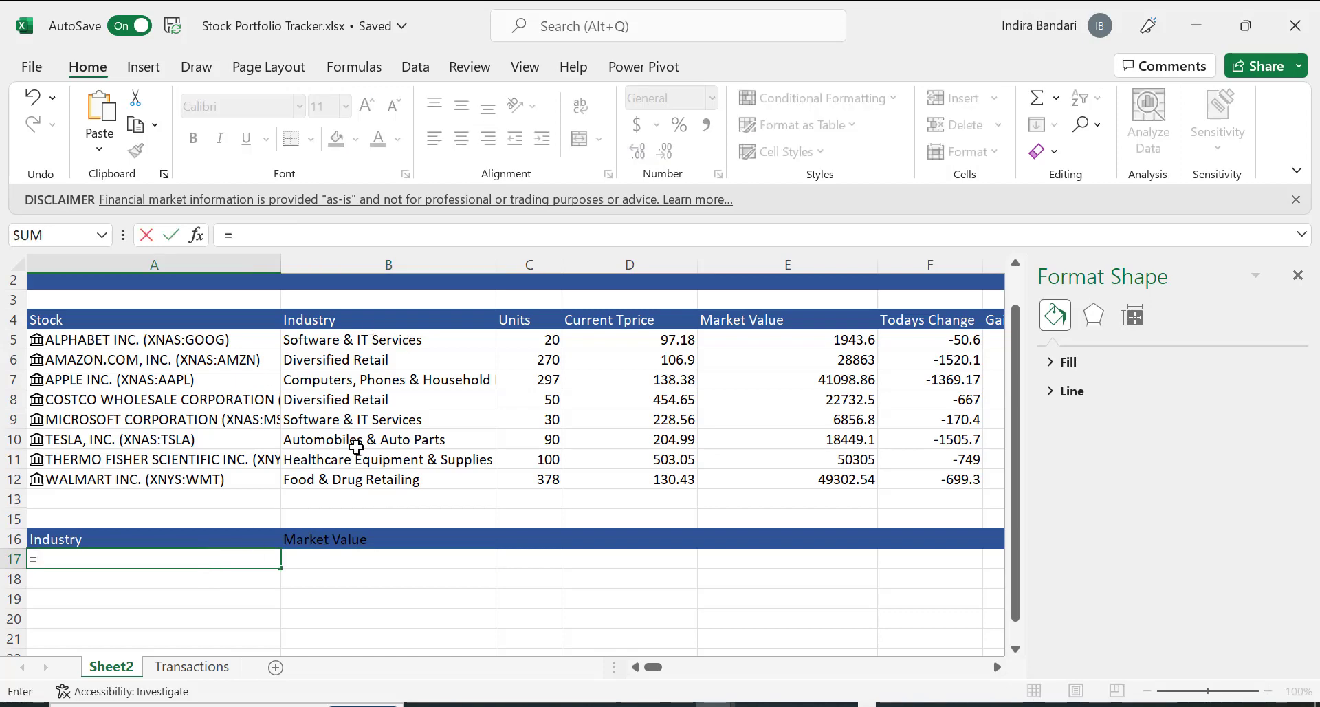
pyautogui.write('UNI')
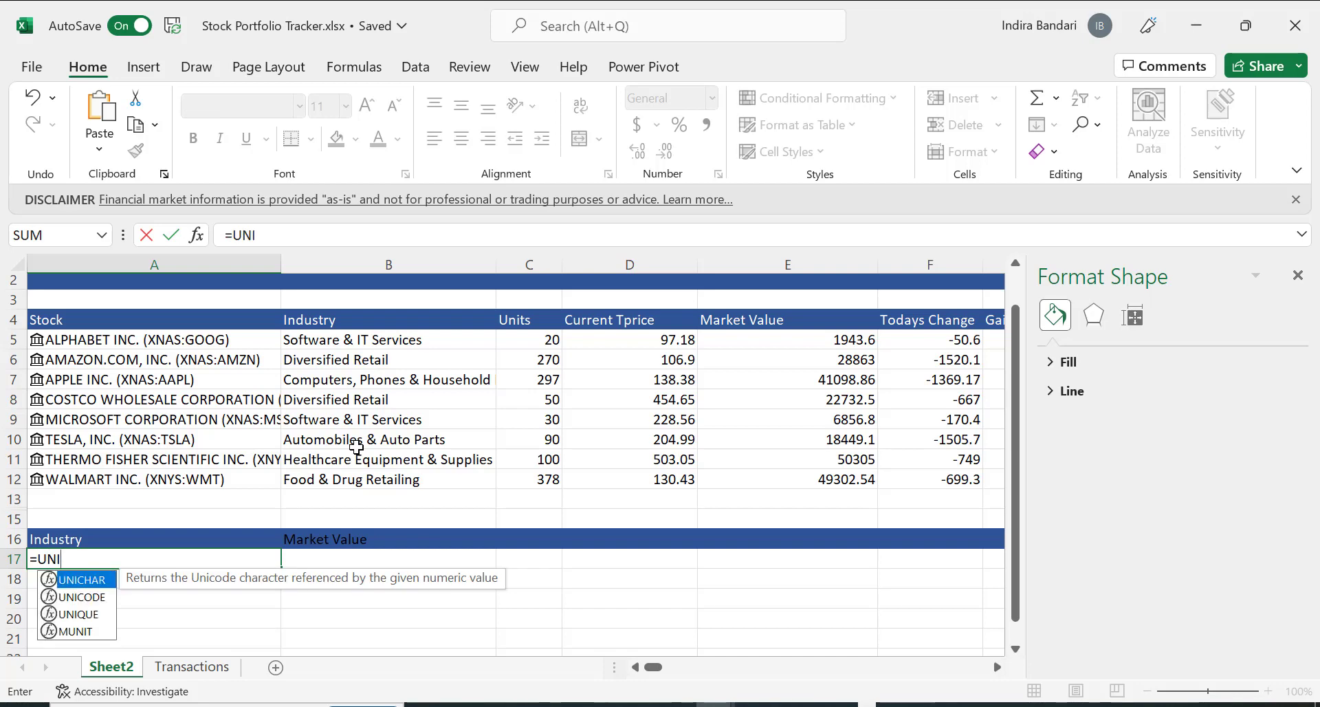
pyautogui.write('Q')
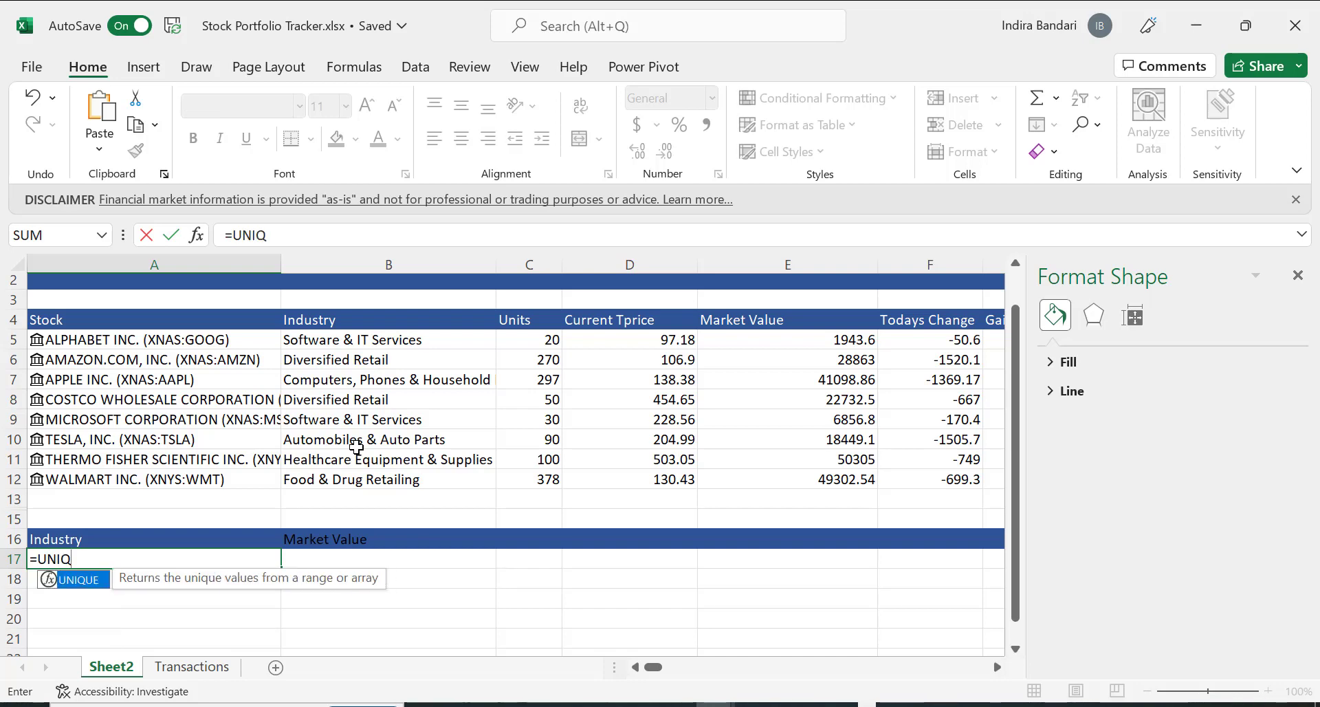
pyautogui.write('UE(')
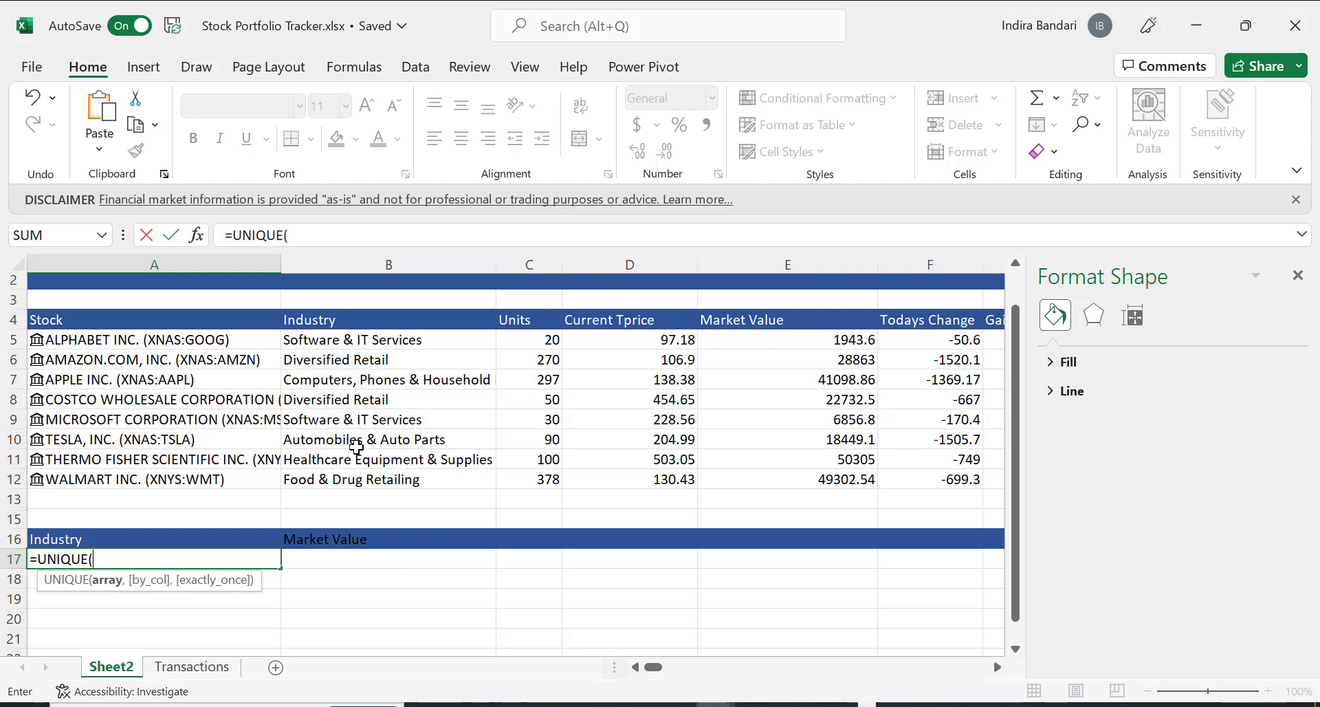
pyautogui.moveTo(379, 336); pyautogui.dragTo(381, 483)
pyautogui.write(')')
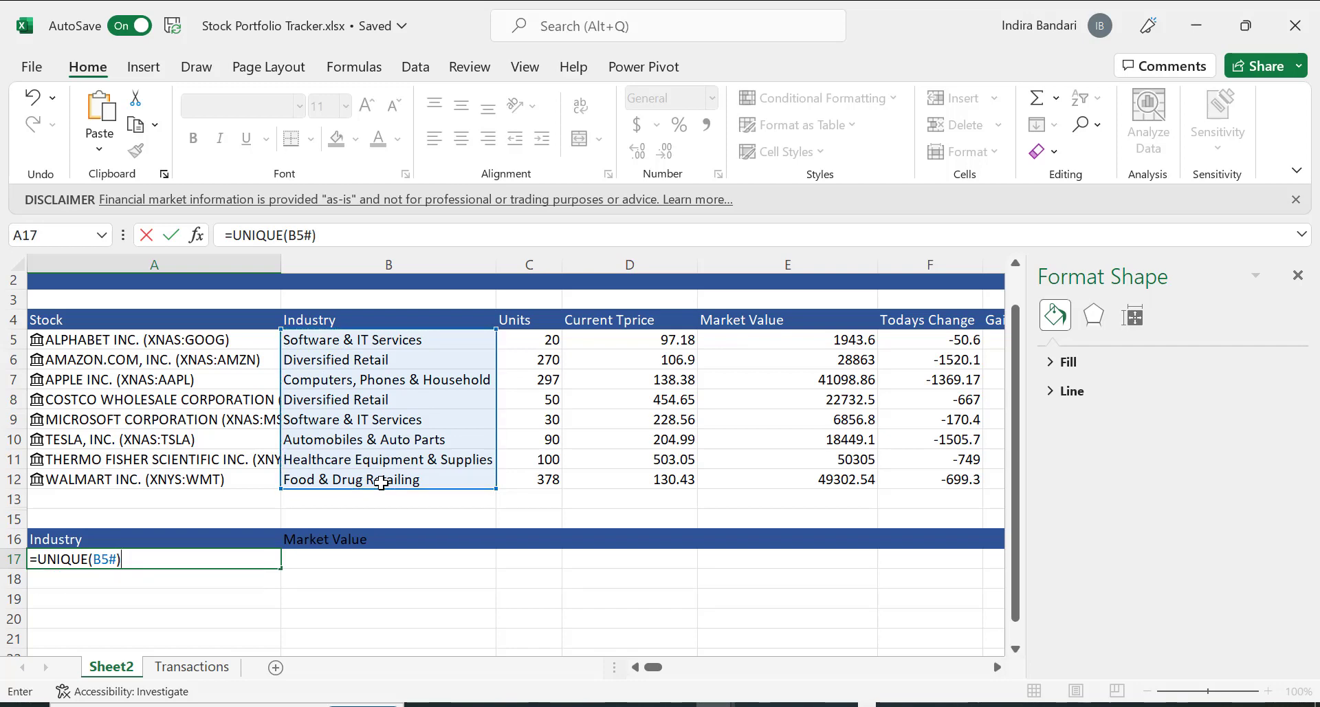
pyautogui.press('Return')
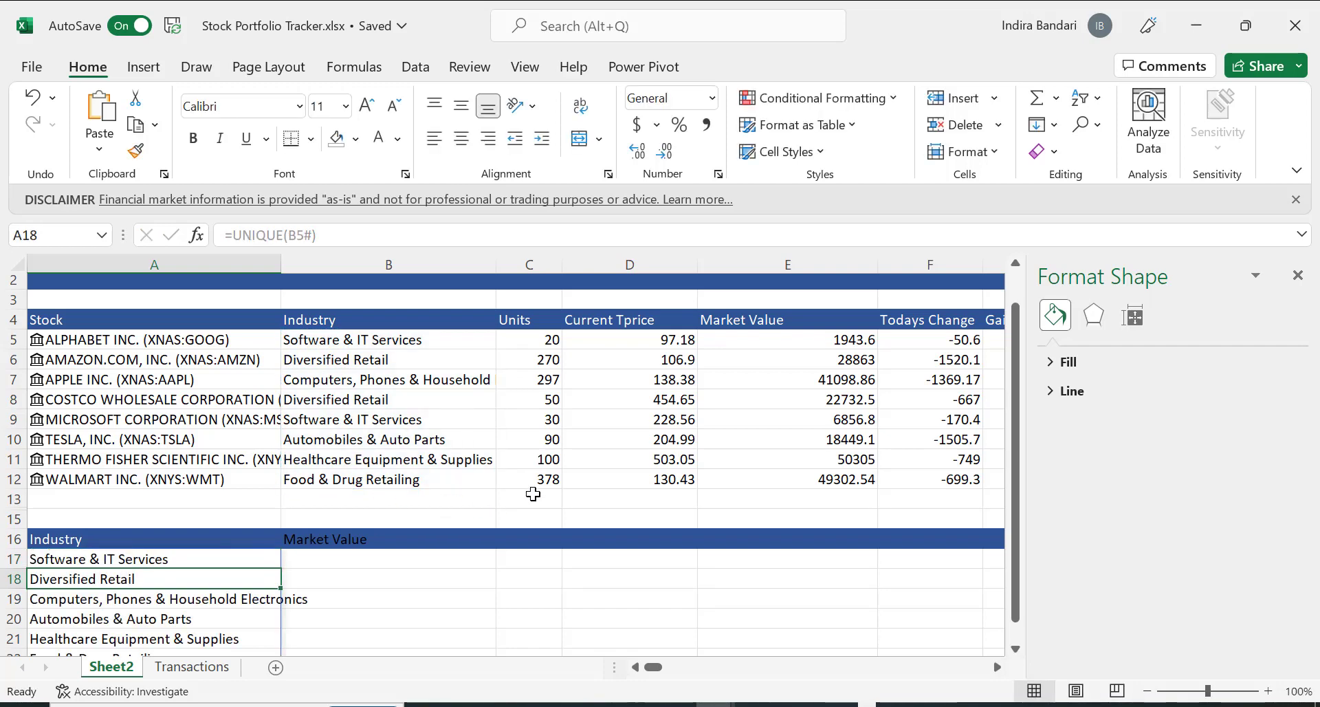
pyautogui.scroll(-1, 533, 493)
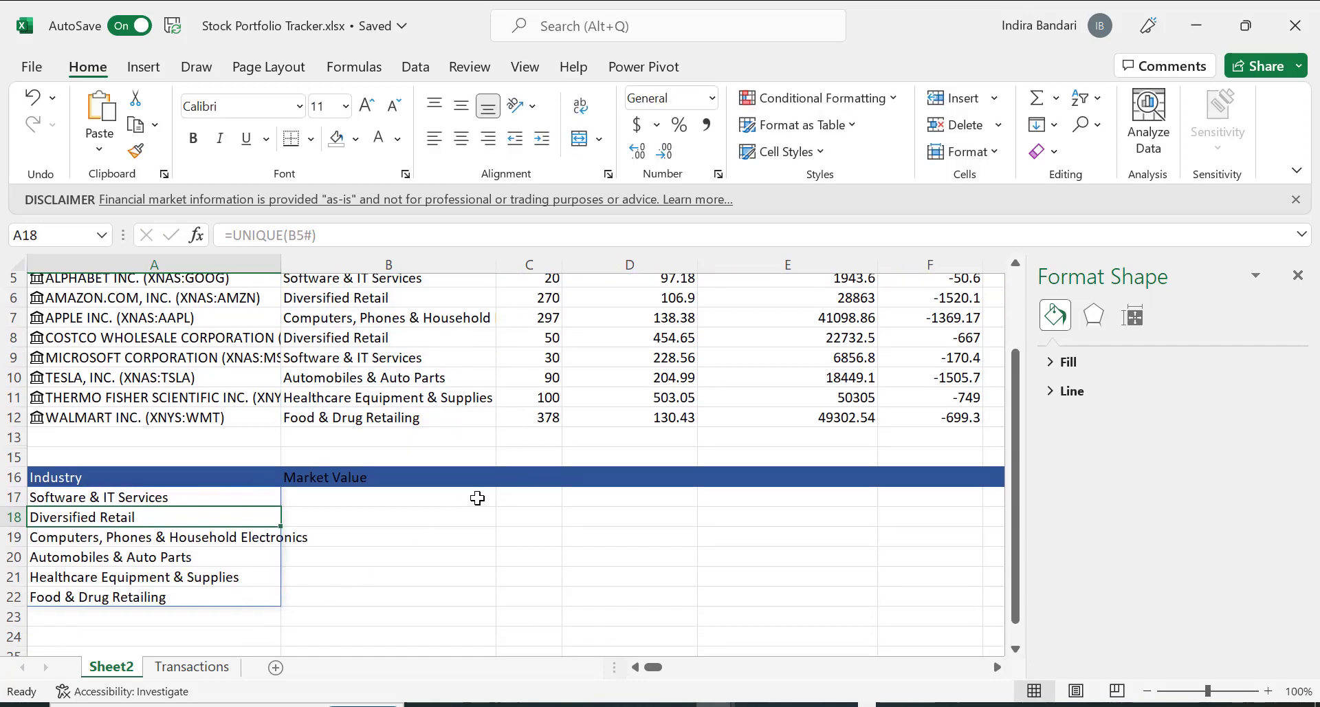
pyautogui.scroll(1, 527, 521)
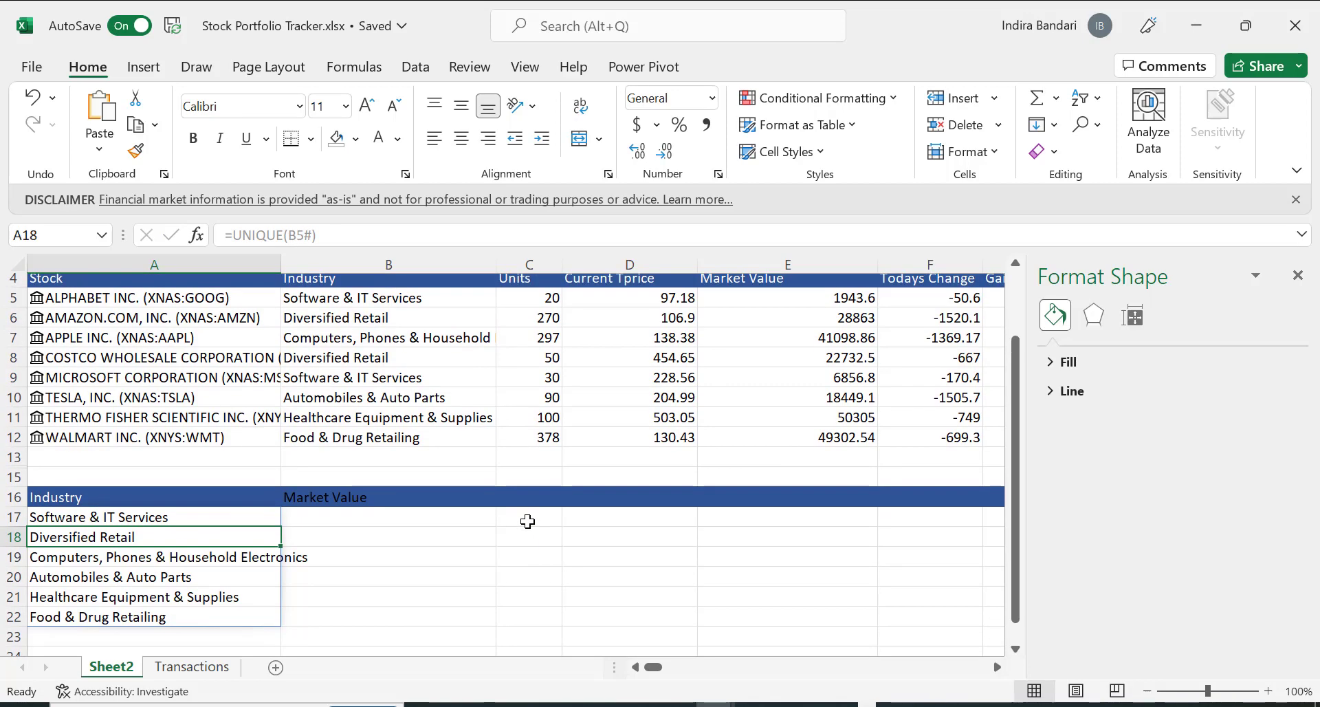
# Copy the formatting of the Industry header in A16 onto the Market Value header in B16.
pyautogui.press('Up')
pyautogui.press('Right')
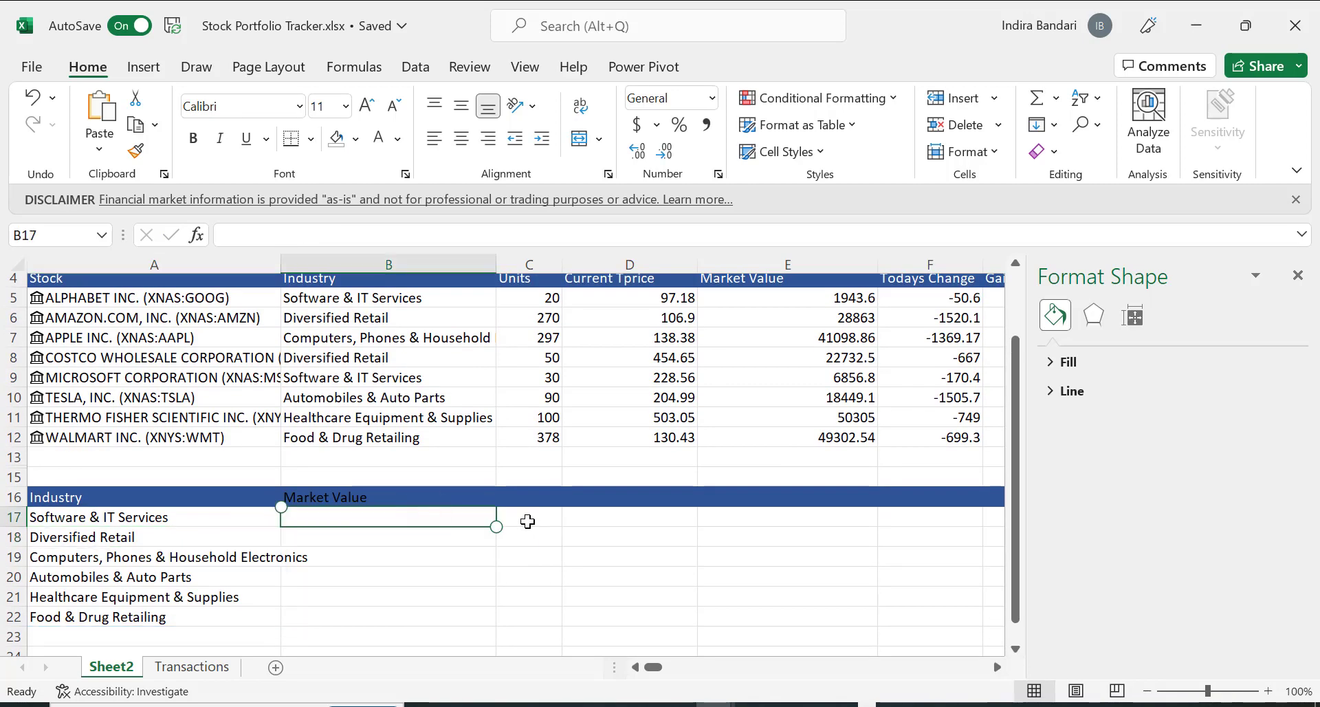
pyautogui.click(198, 496)
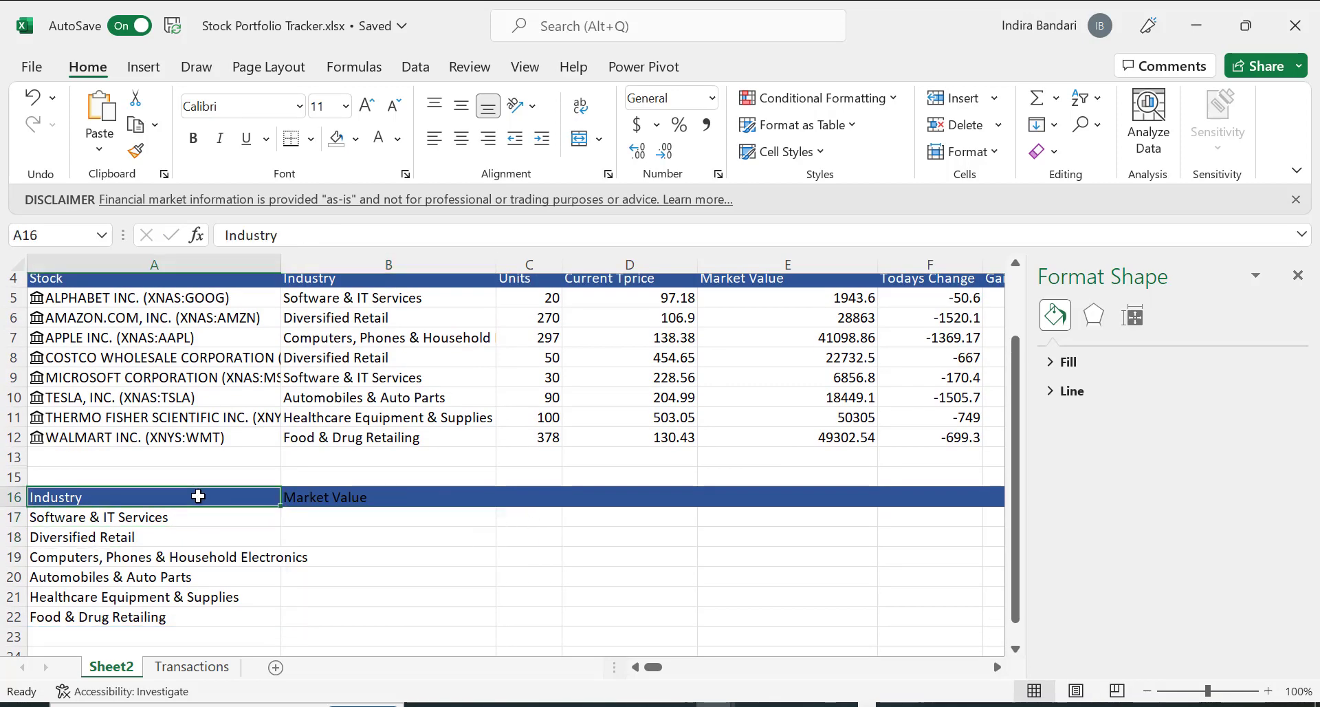
pyautogui.click(135, 151)
pyautogui.click(354, 500)
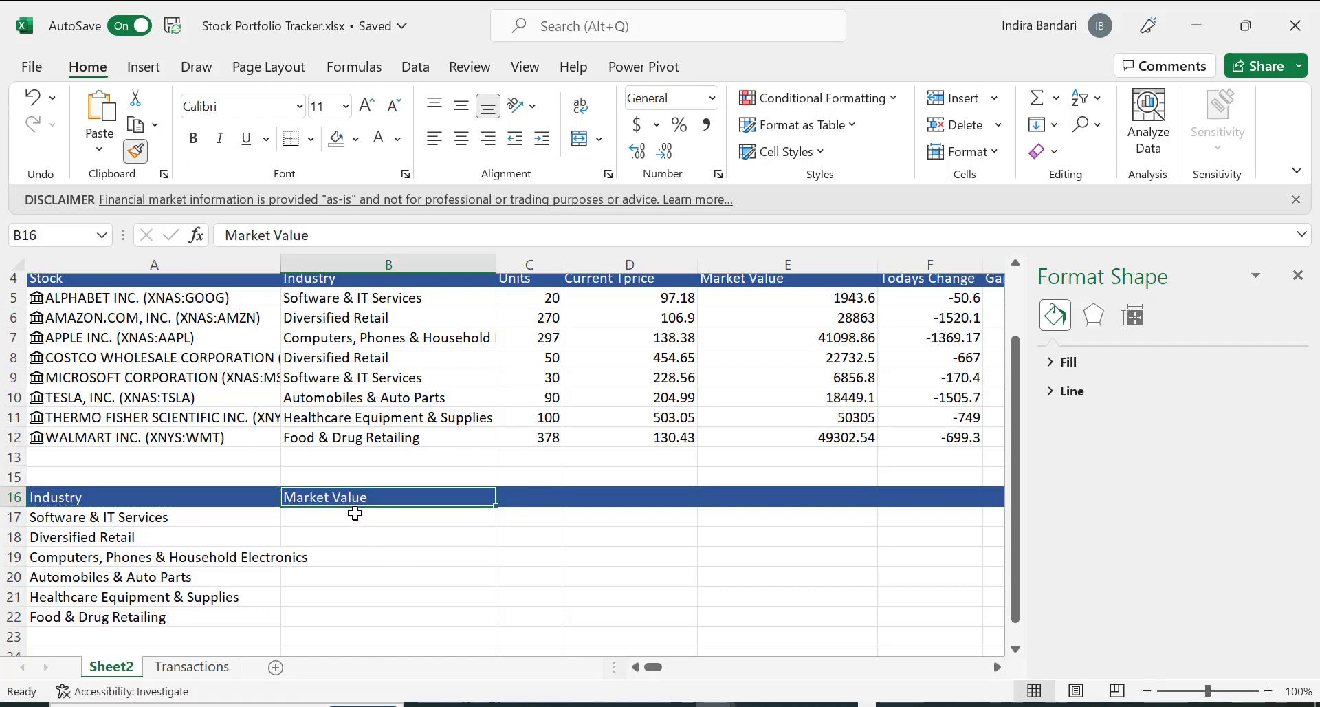
# Total the market value of each listed industry by entering =SUMIF(B5#,A17#,E5#) in B17.
pyautogui.click(354, 522)
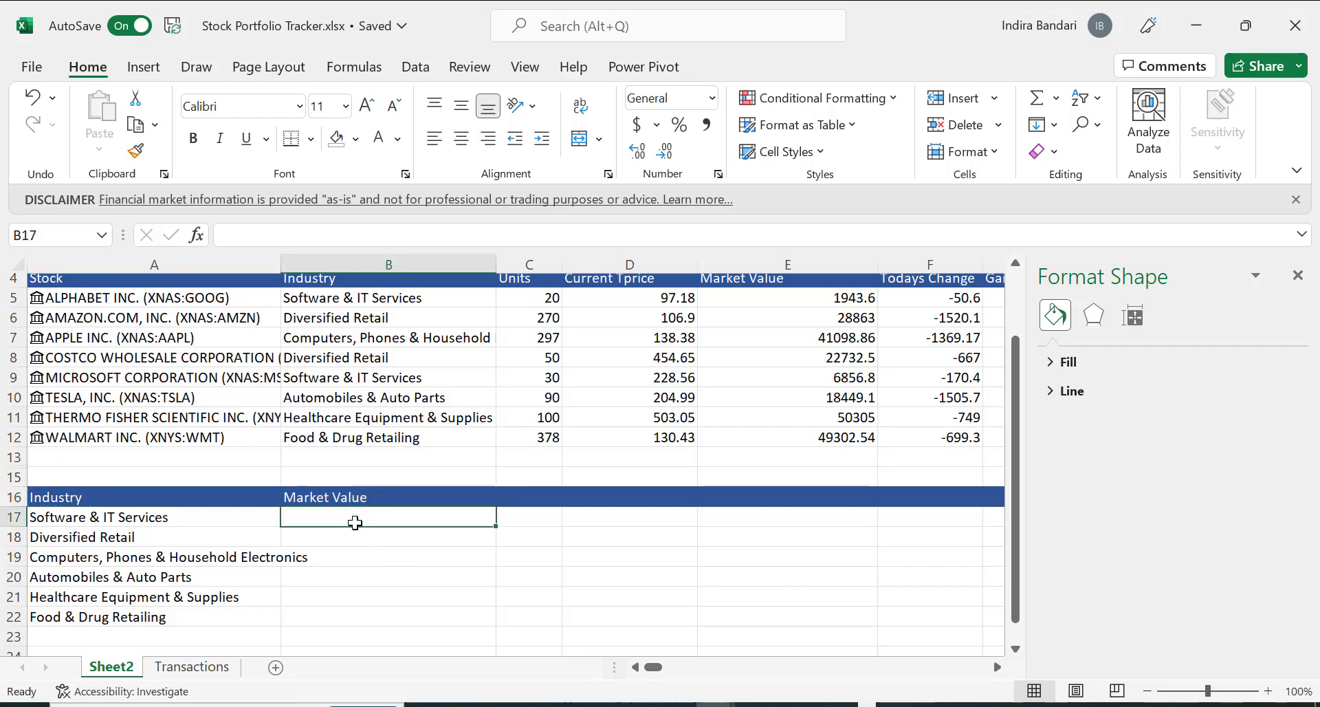
pyautogui.write('=')
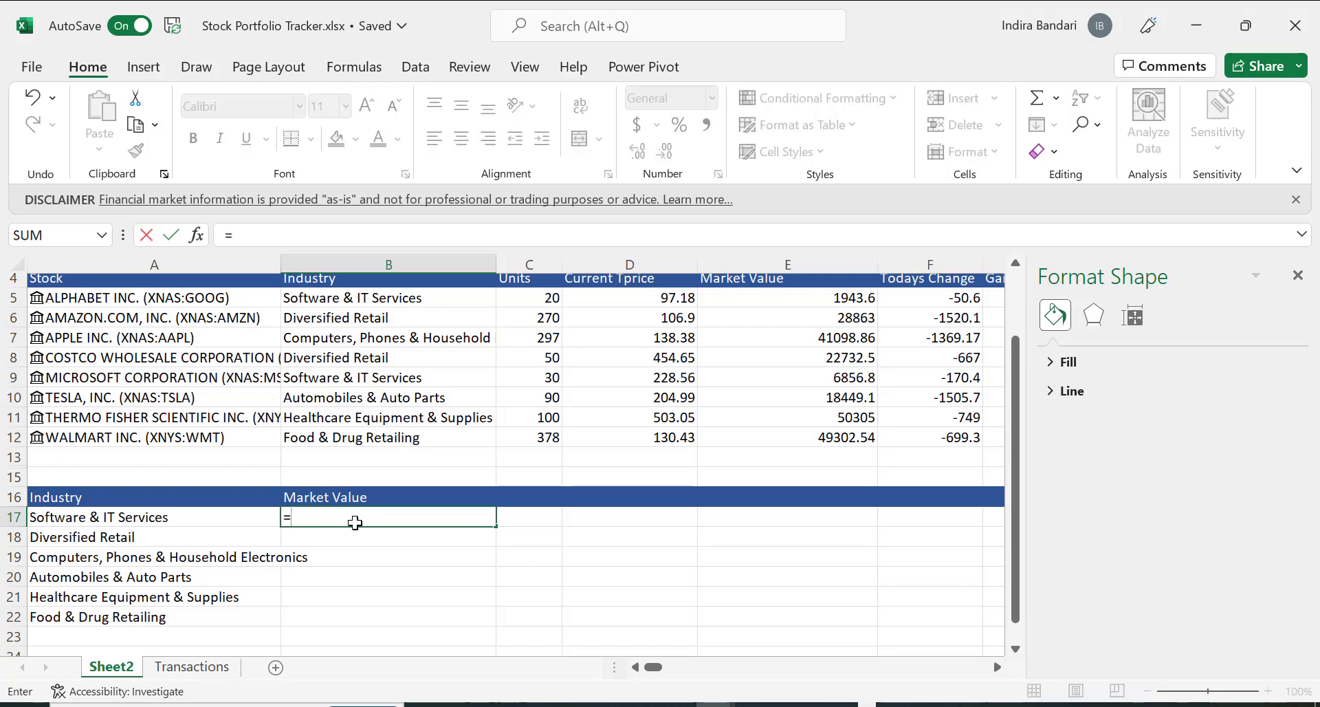
pyautogui.write('SUM(')
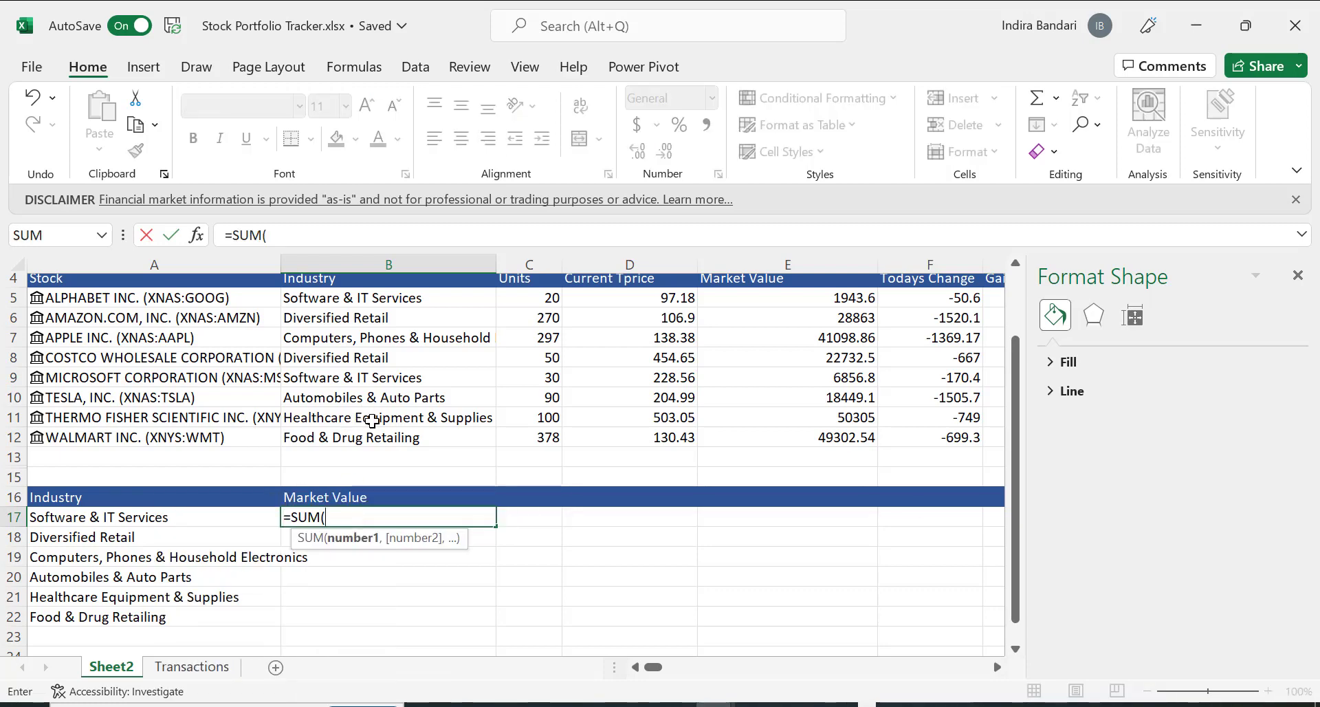
pyautogui.click(482, 704)
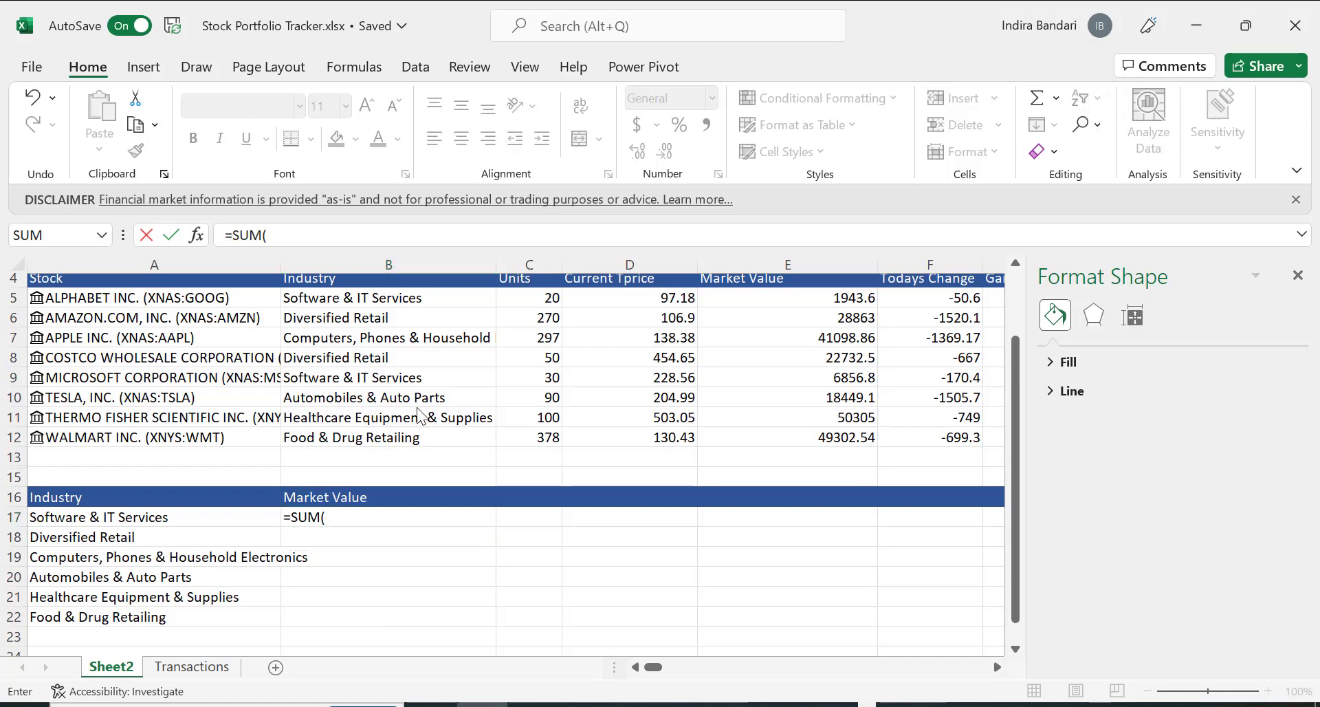
pyautogui.click(292, 240)
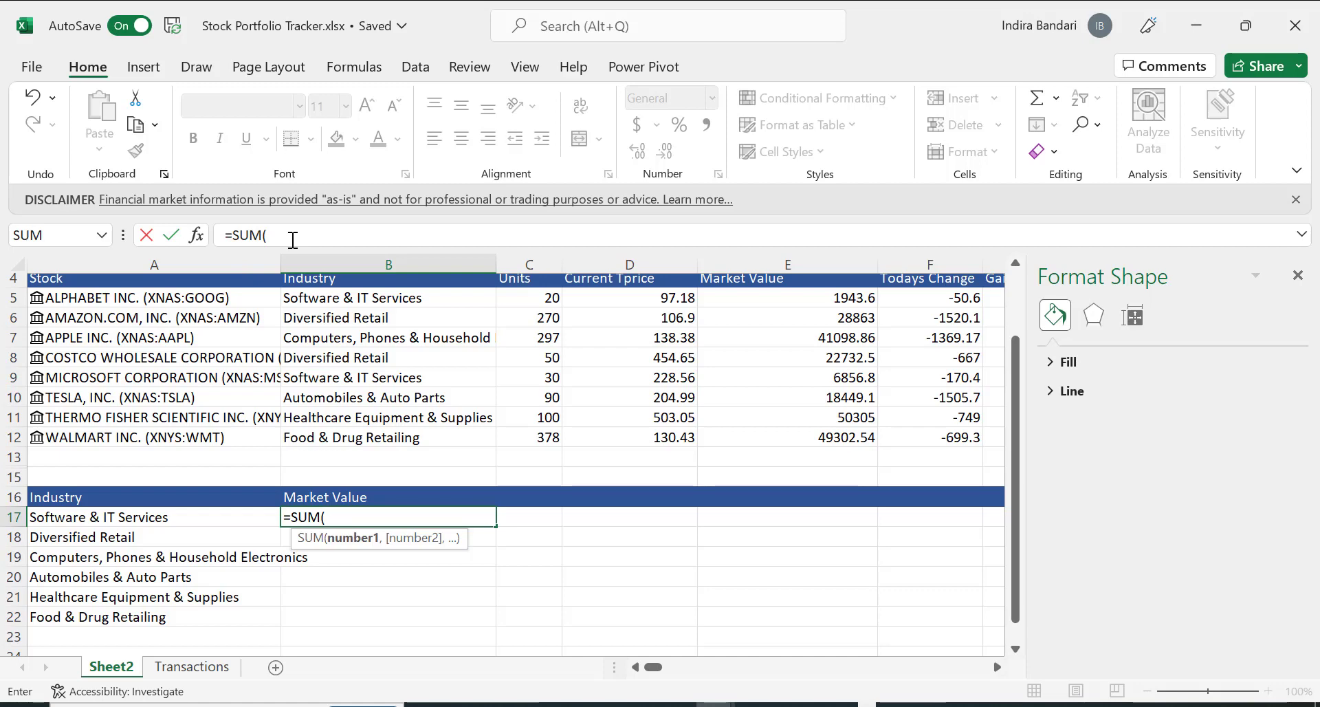
pyautogui.press('BackSpace')
pyautogui.write('IF(')
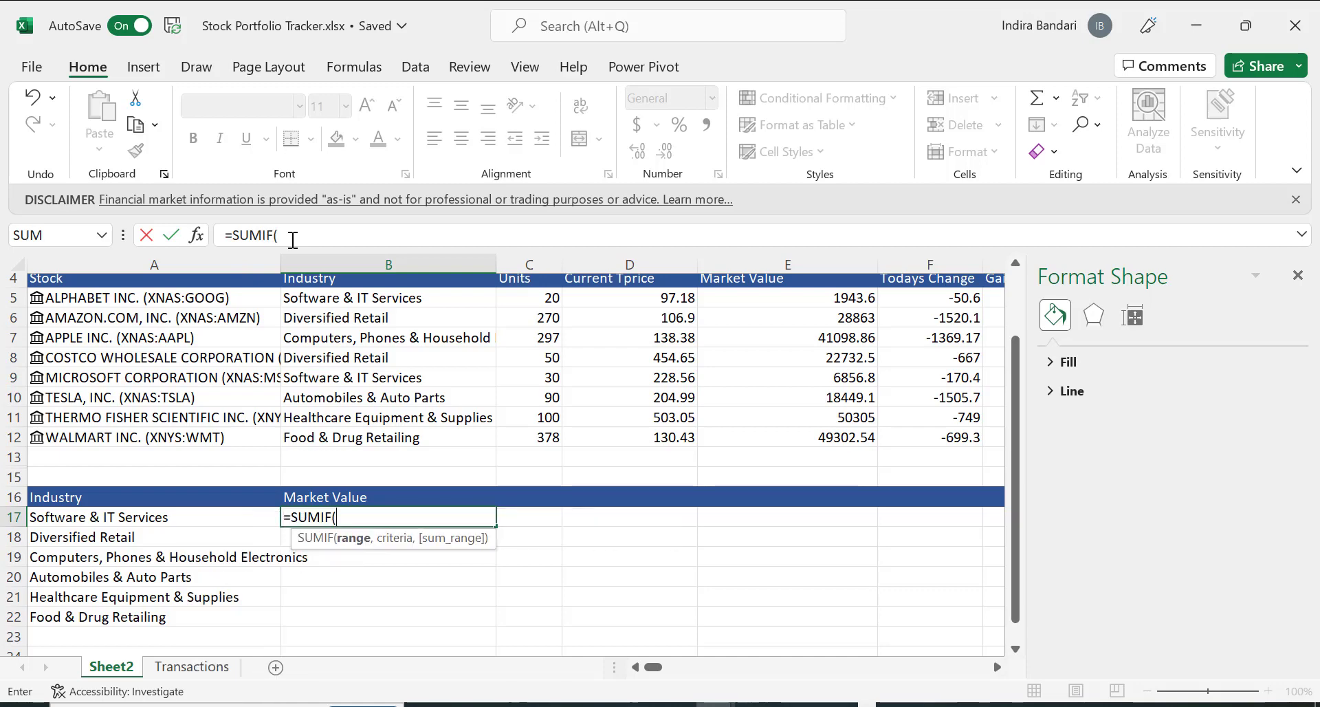
pyautogui.moveTo(359, 293); pyautogui.dragTo(351, 435)
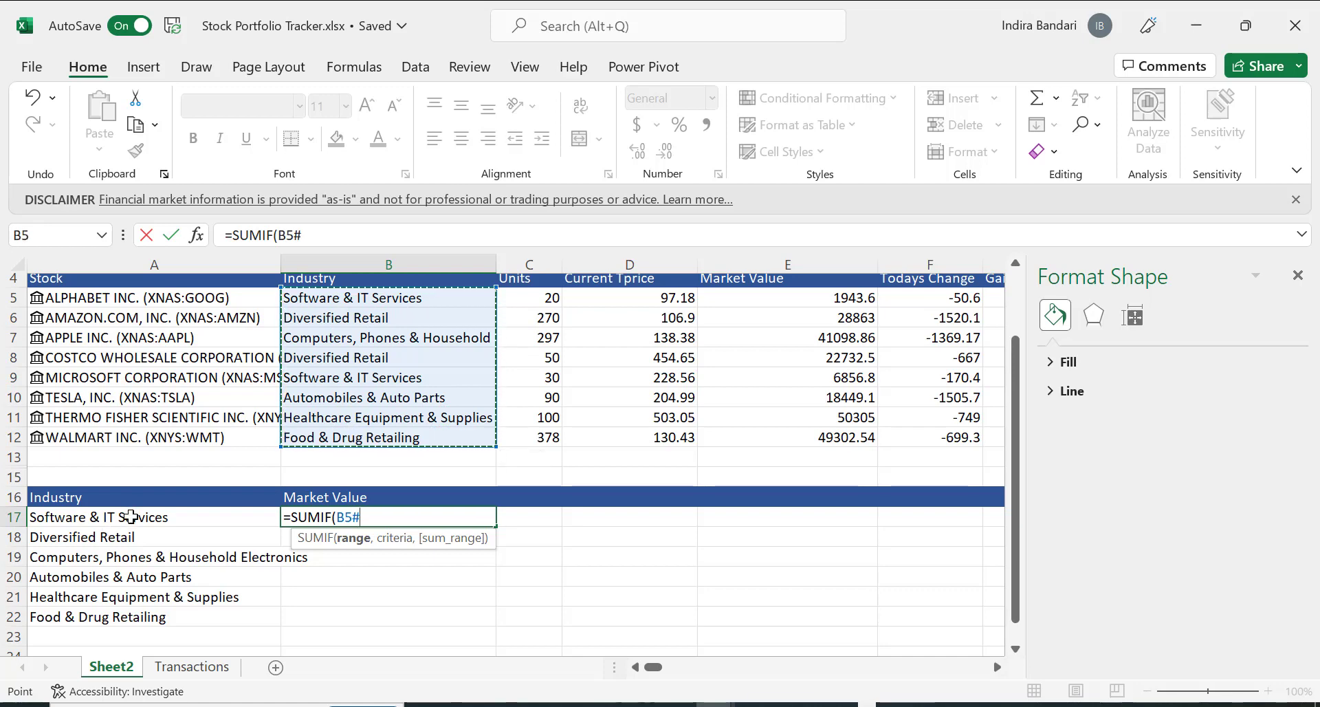
pyautogui.write(',')
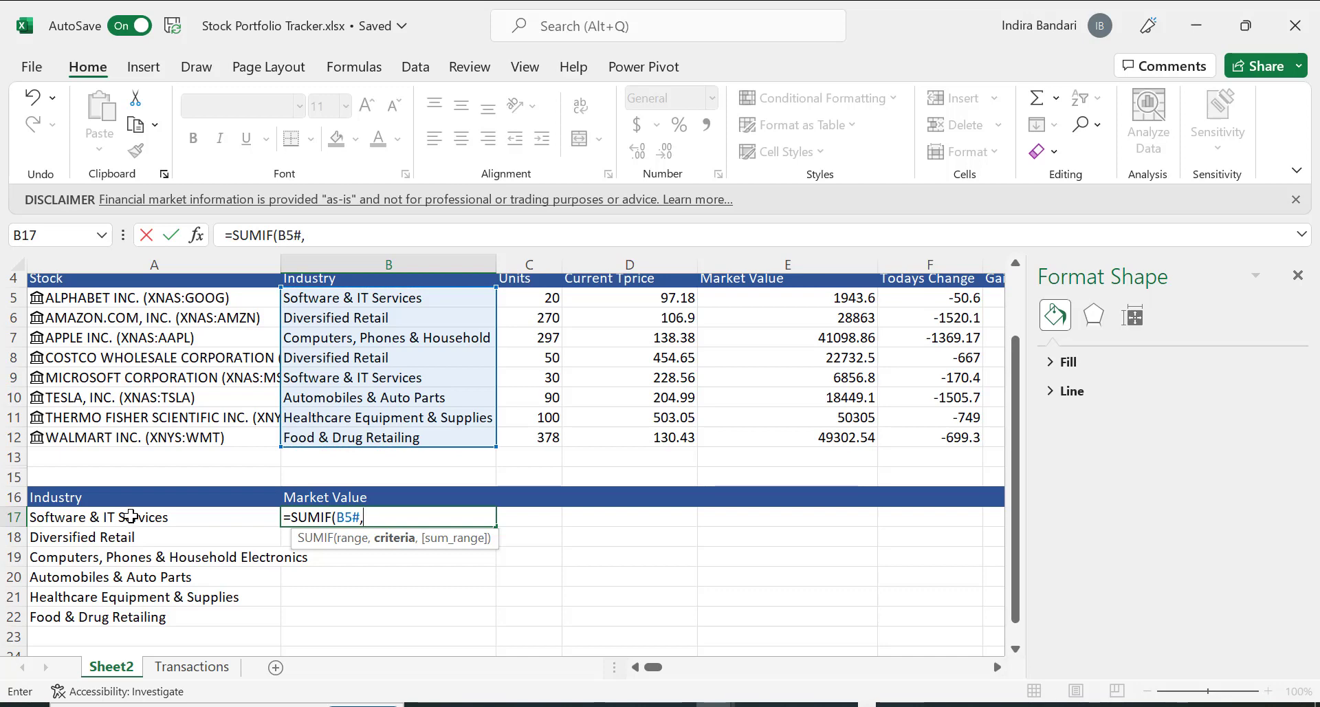
pyautogui.moveTo(130, 516); pyautogui.dragTo(133, 612)
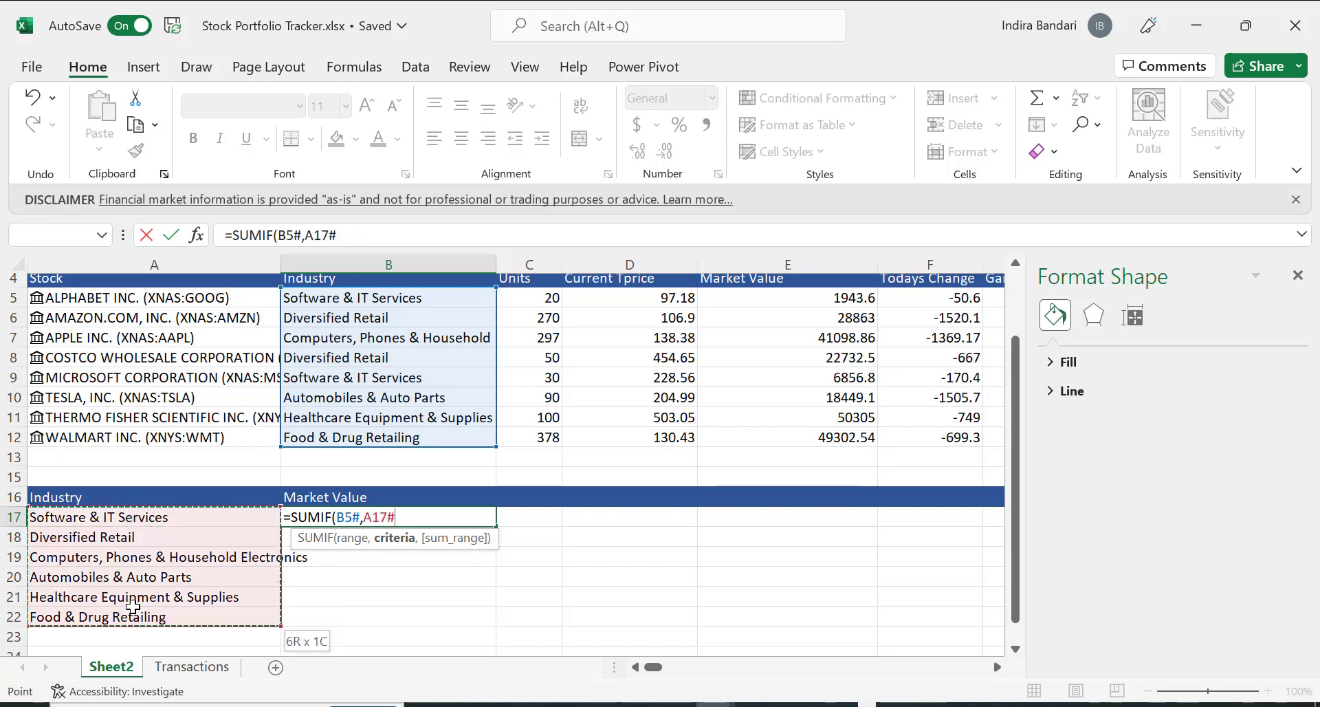
pyautogui.write(',')
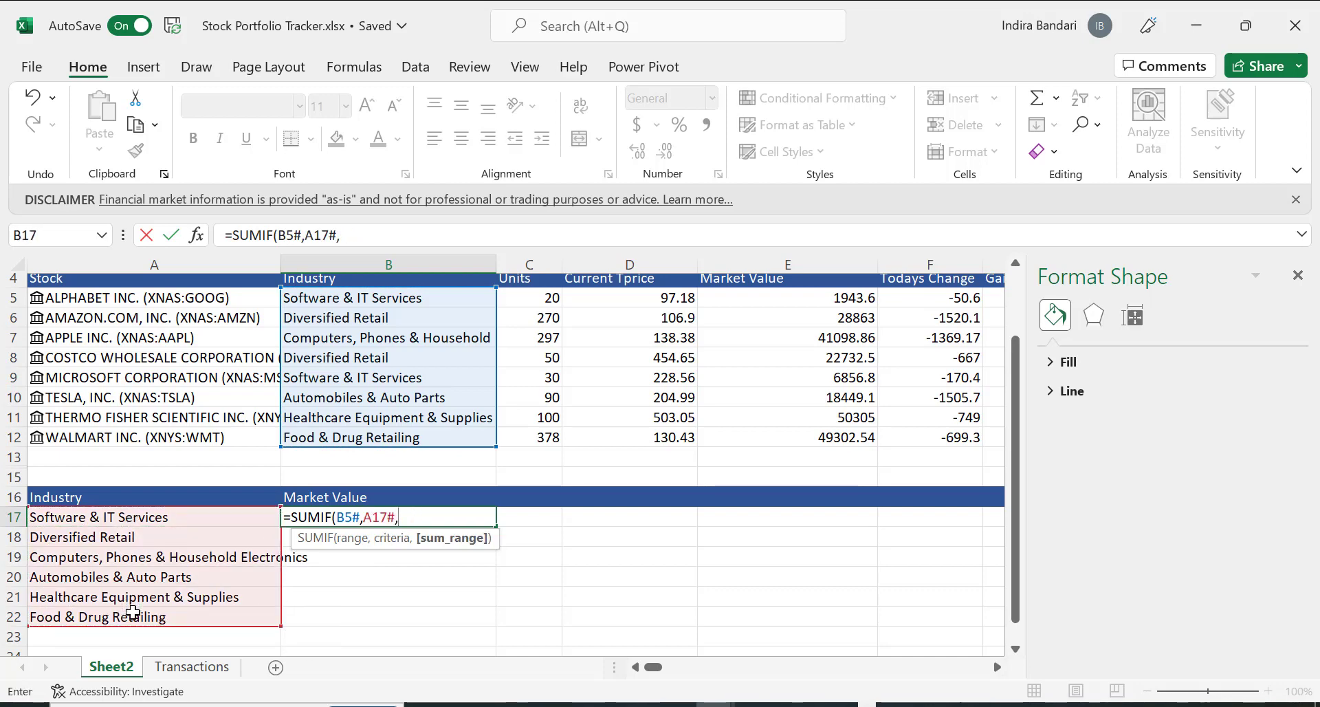
pyautogui.moveTo(770, 297); pyautogui.dragTo(763, 443)
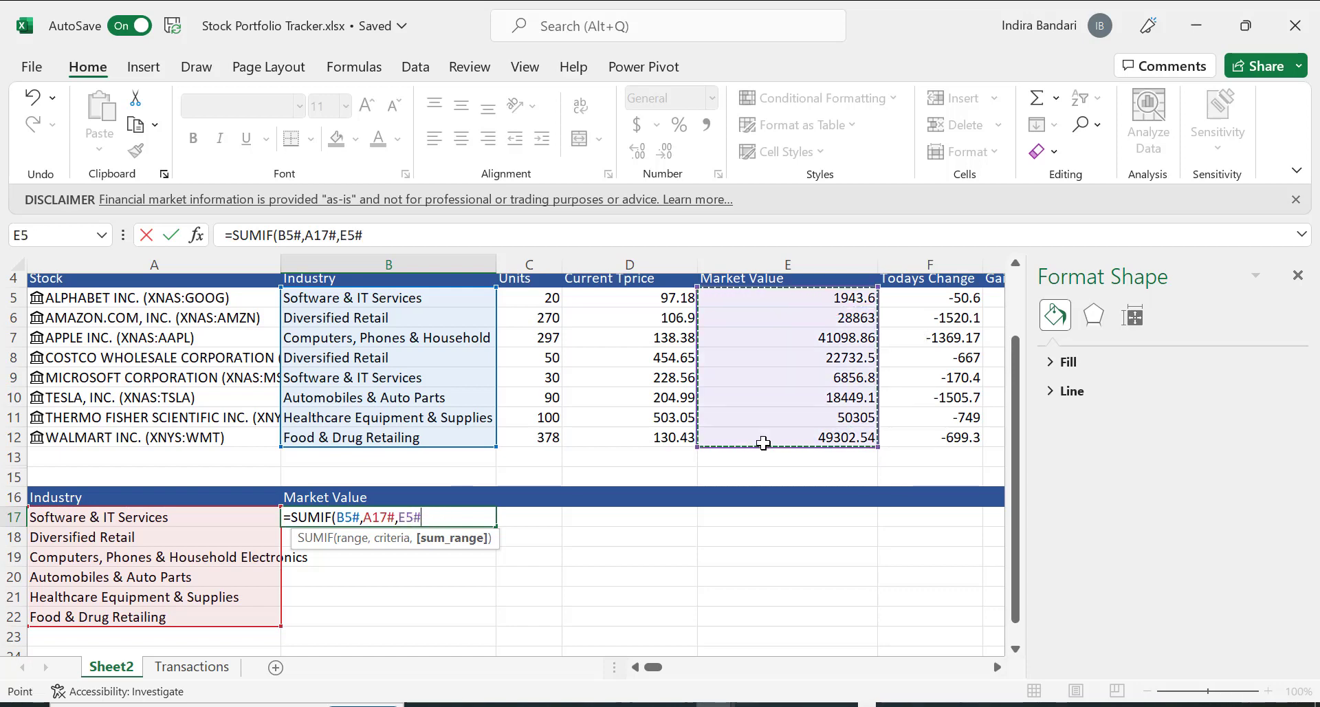
pyautogui.write(')')
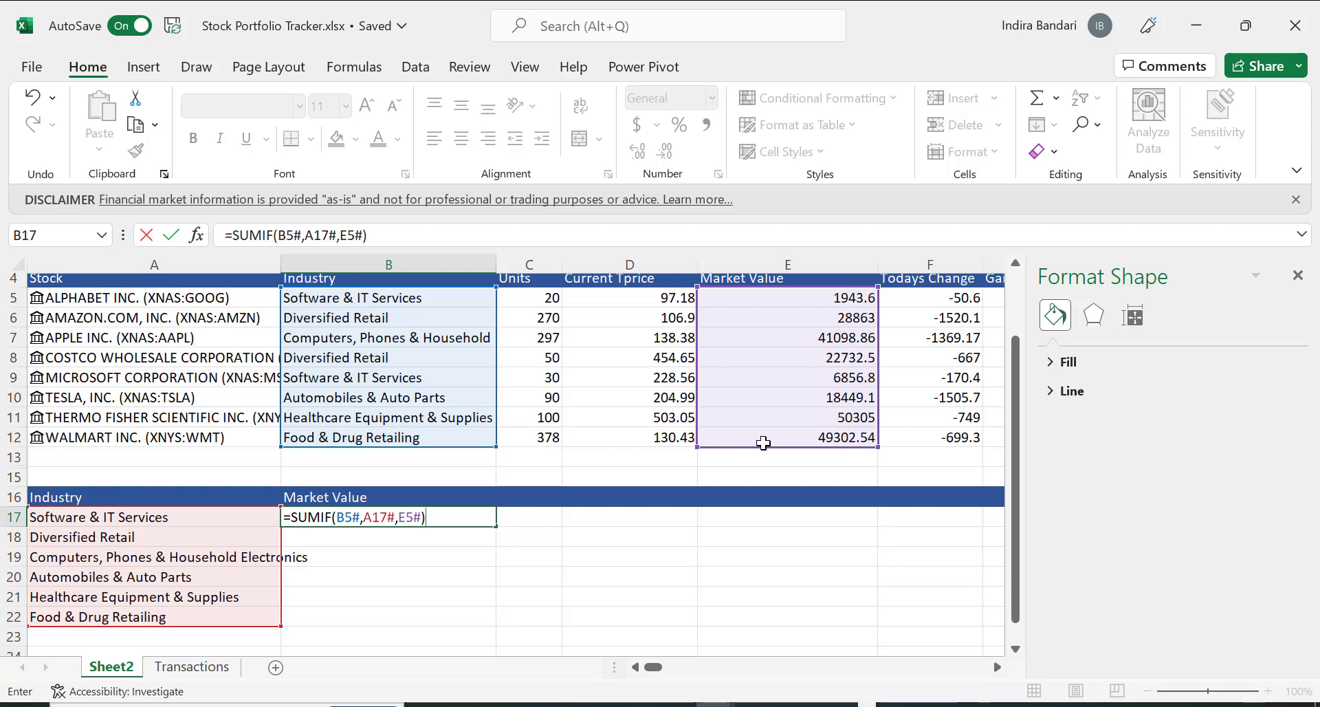
pyautogui.press('Return')
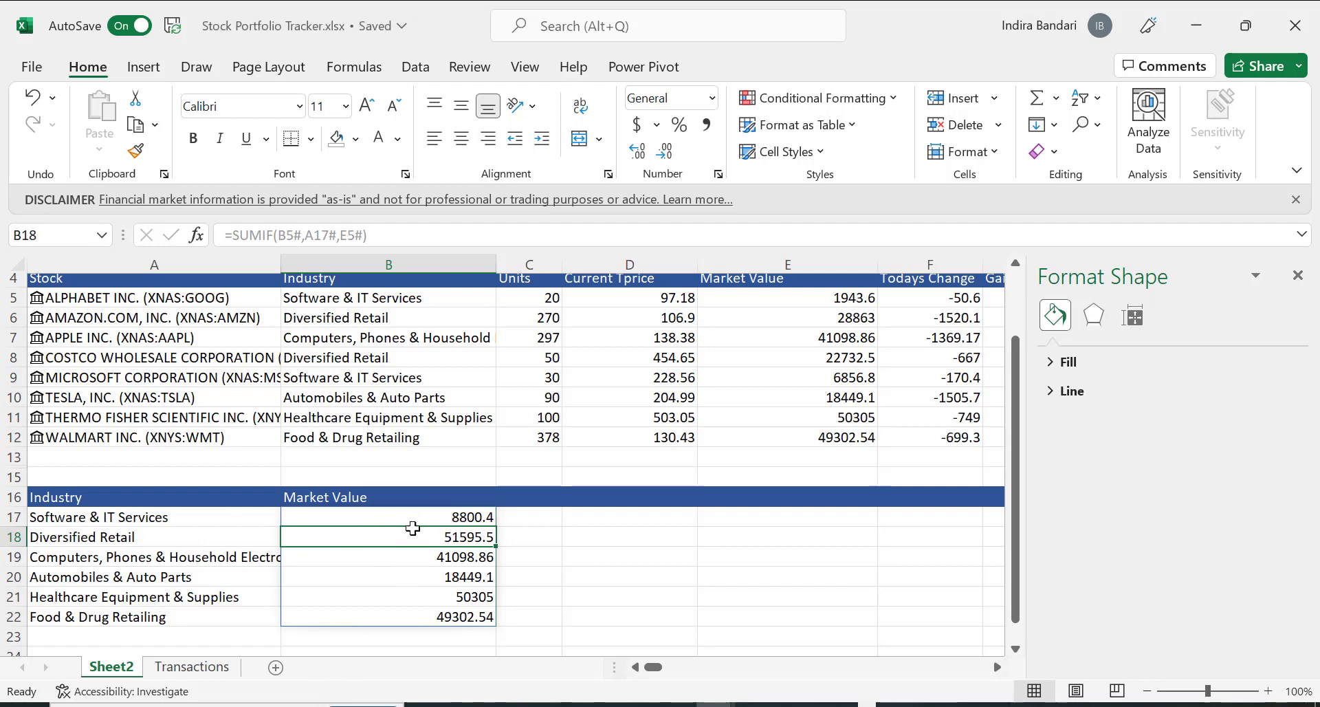
# Show the industry market values in B17:B22 without decimal places.
pyautogui.moveTo(403, 517); pyautogui.dragTo(401, 613)
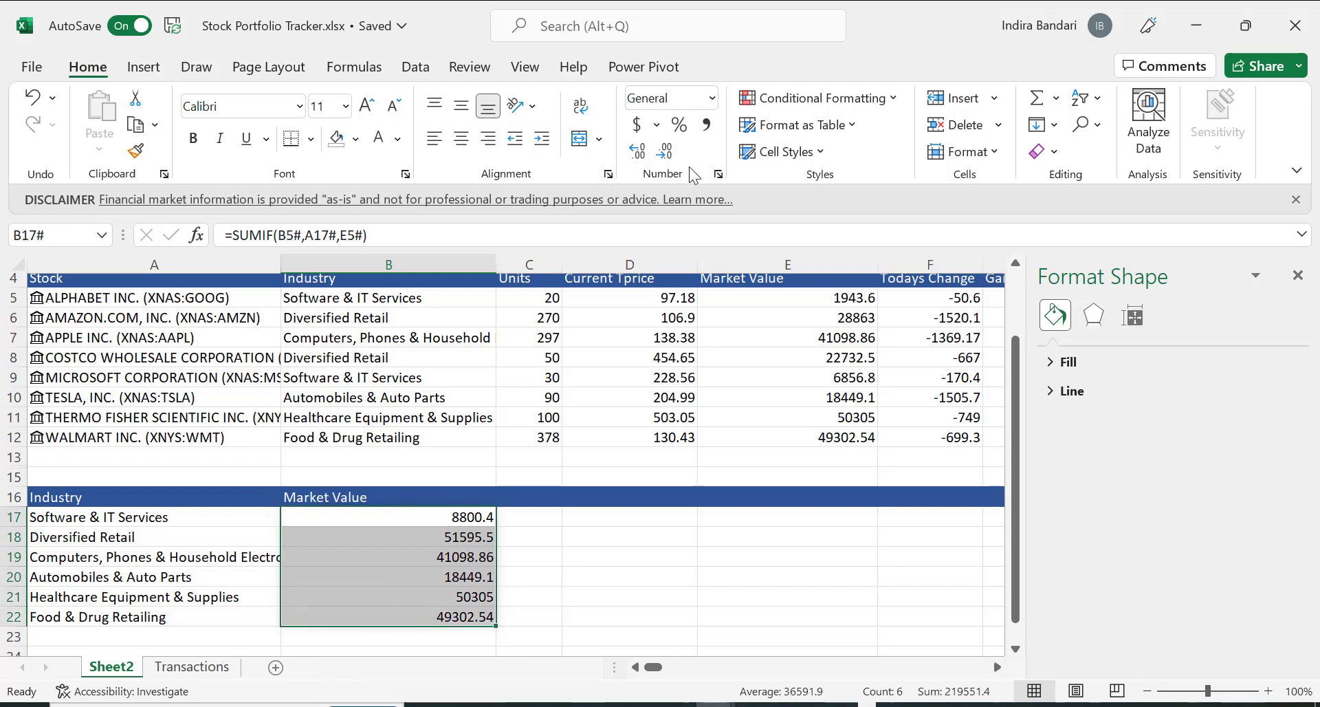
pyautogui.click(667, 157)
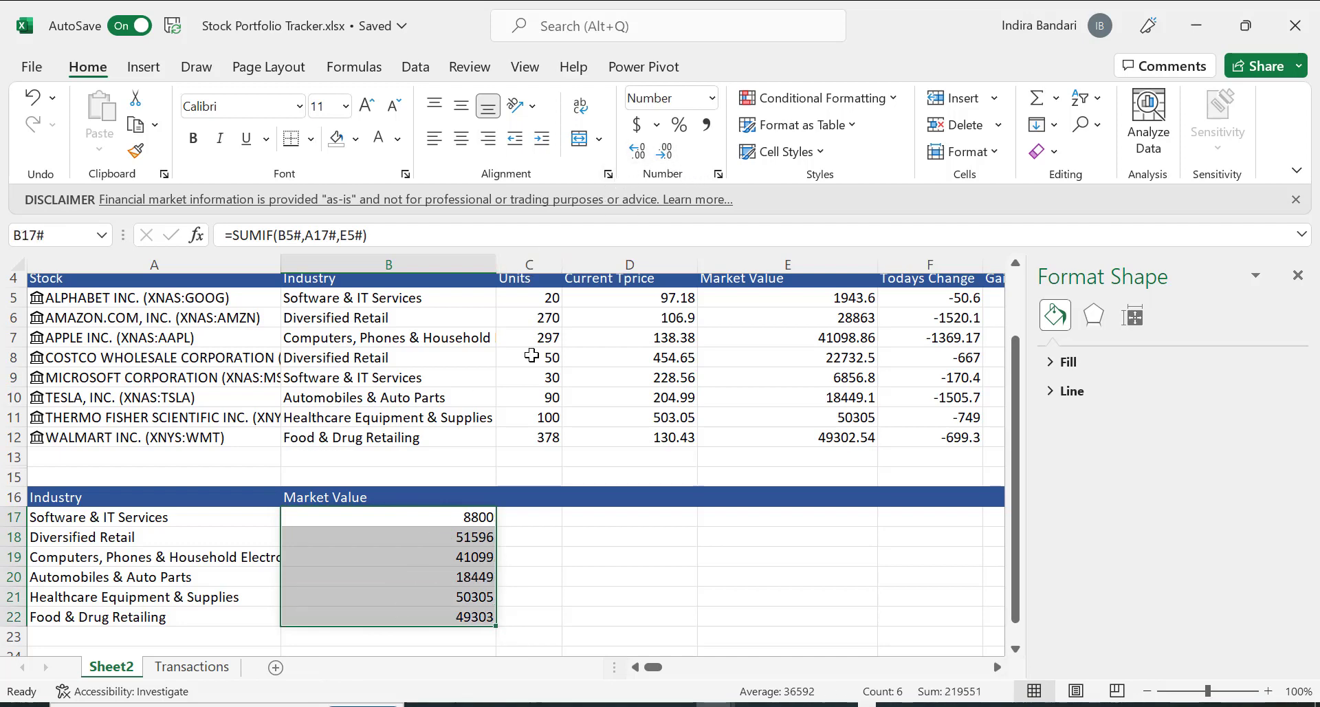
# Insert a 2-D pie chart from the industries and market values in A17:B22.
pyautogui.click(207, 518)
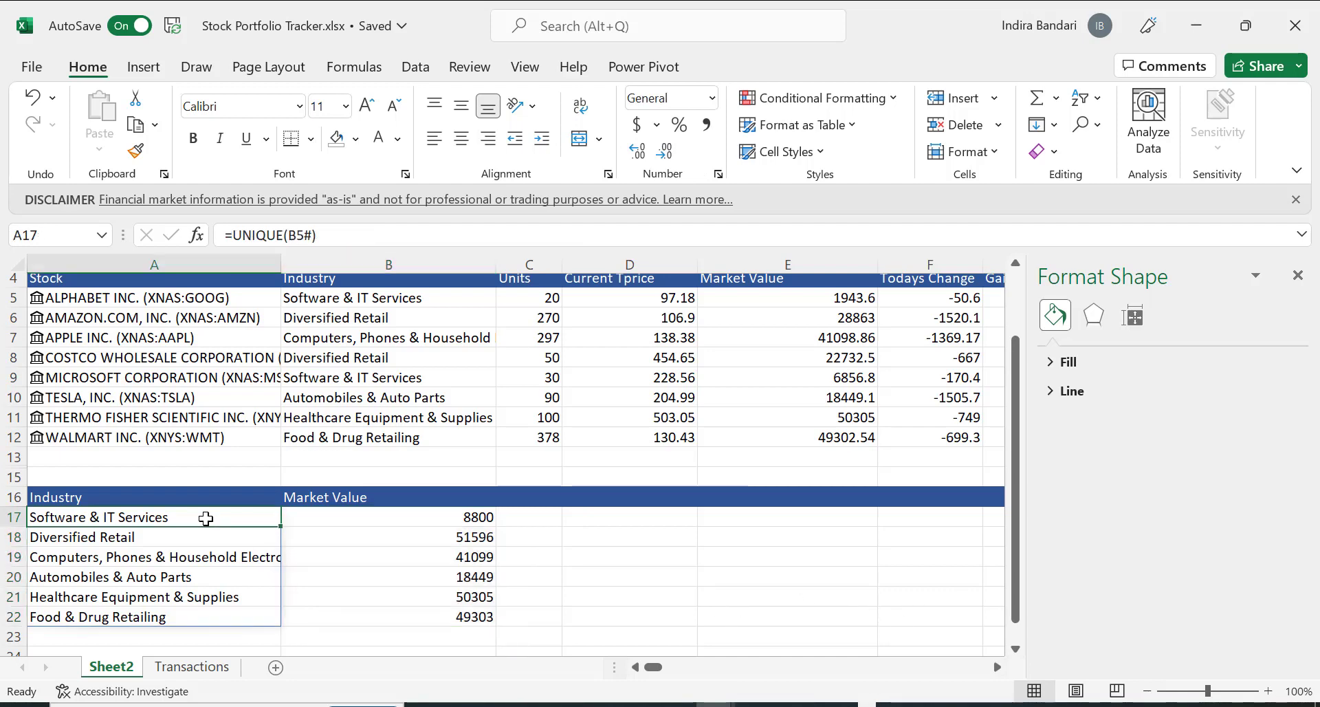
pyautogui.hotkey('shift', 'Right')
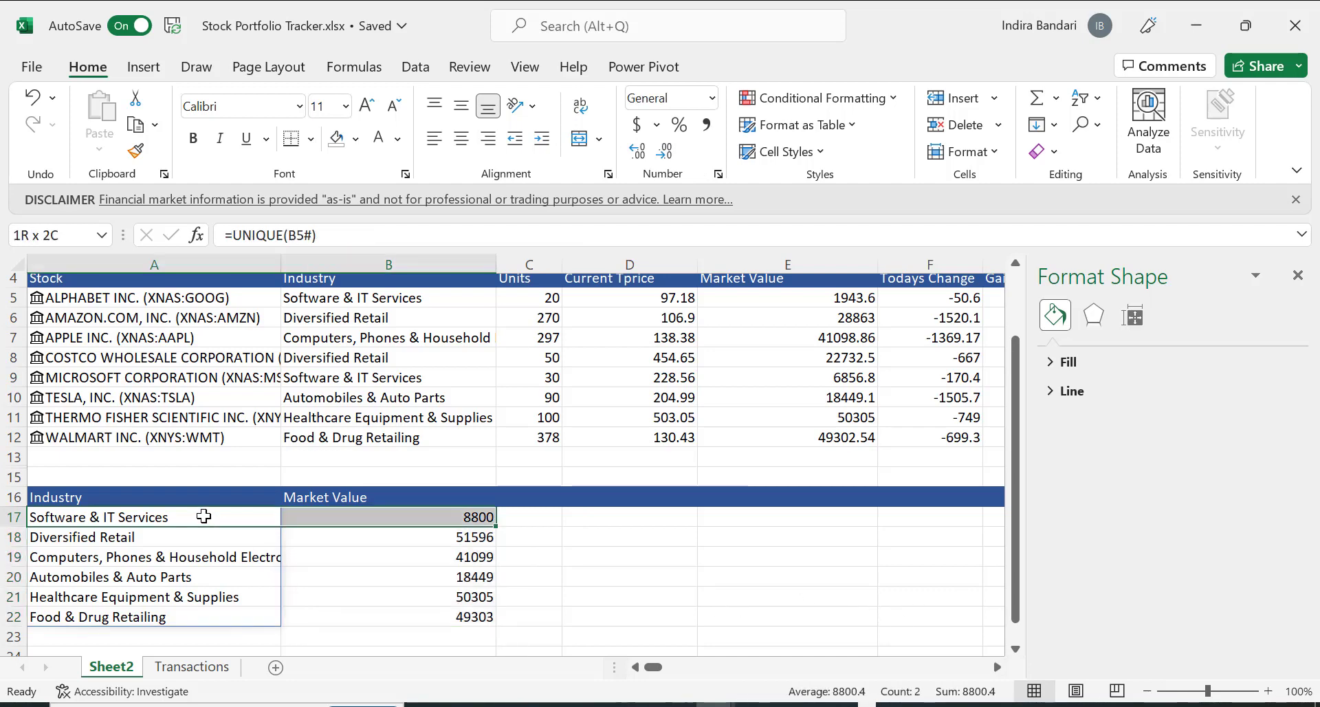
pyautogui.hotkey('shift', 'Down')
pyautogui.hotkey('shift', 'Down')
pyautogui.hotkey('shift', 'Down')
pyautogui.hotkey('shift', 'Down')
pyautogui.hotkey('shift', 'Down')
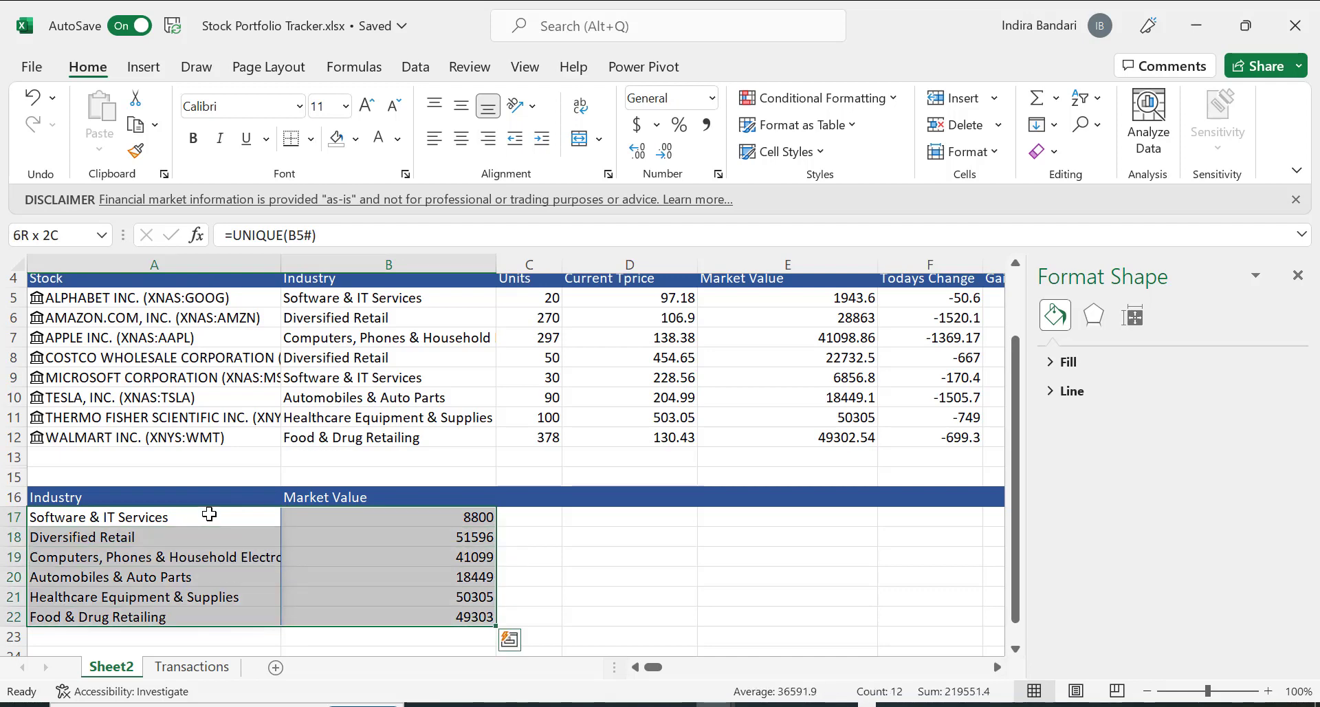
pyautogui.click(144, 66)
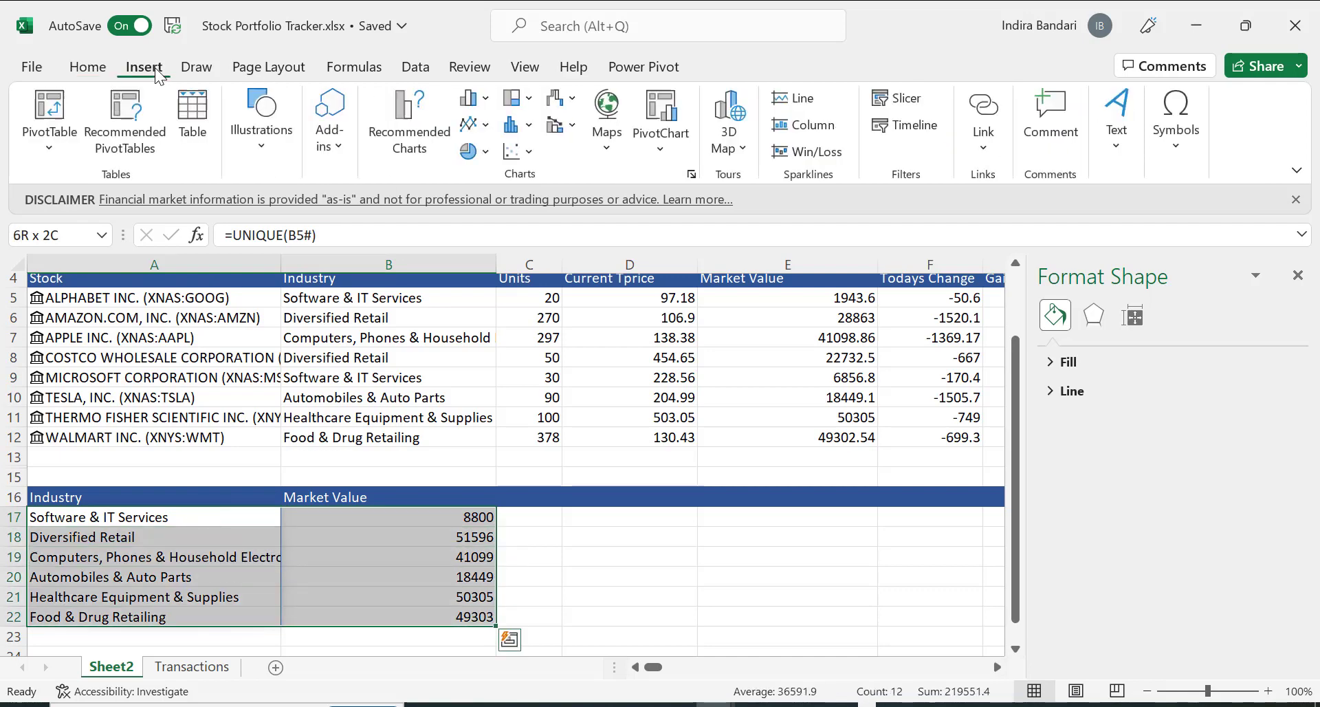
pyautogui.click(486, 160)
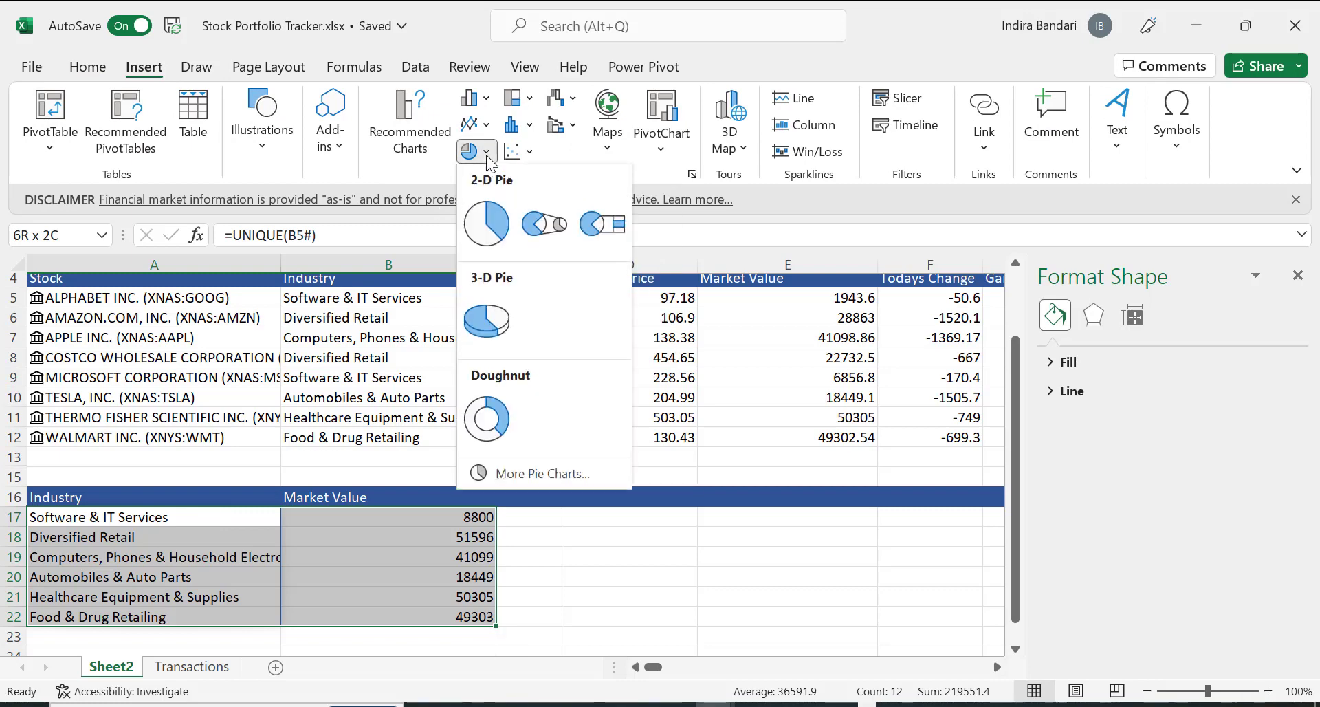
pyautogui.click(487, 222)
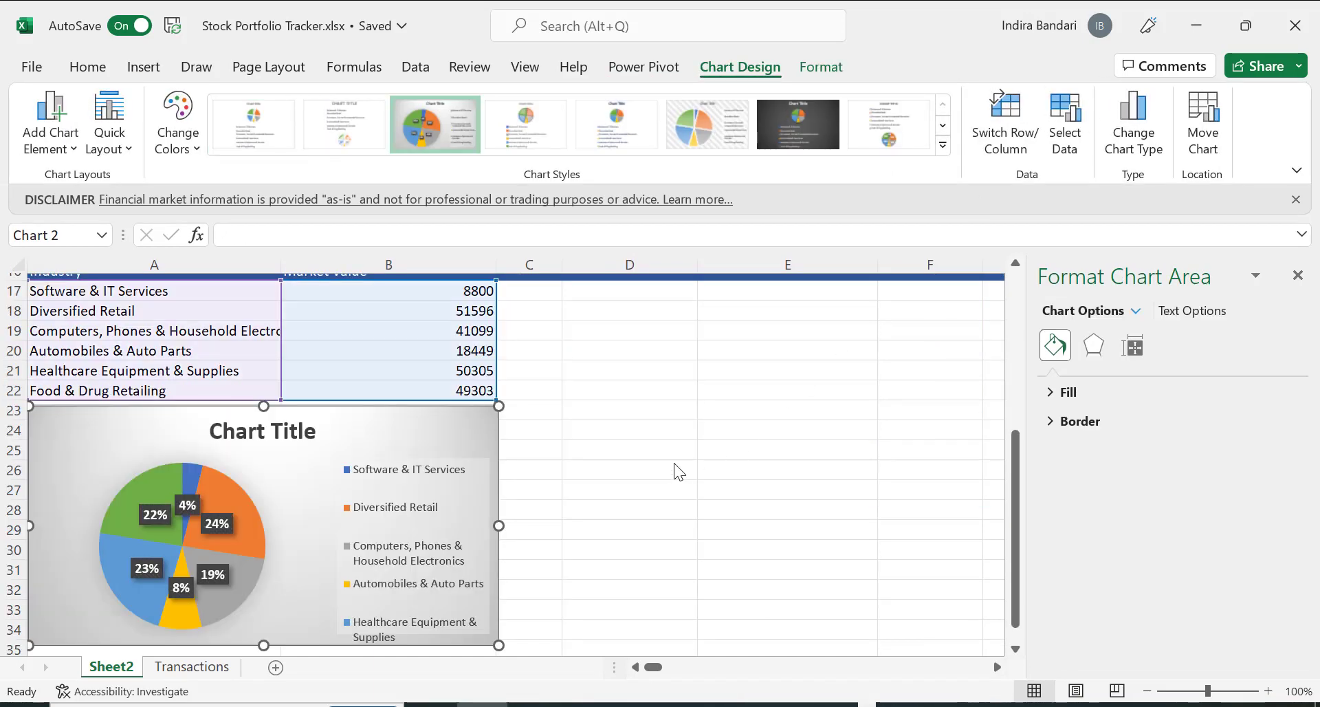
# Set the pie chart's data labels to show the category name and percentage.
pyautogui.click(524, 419)
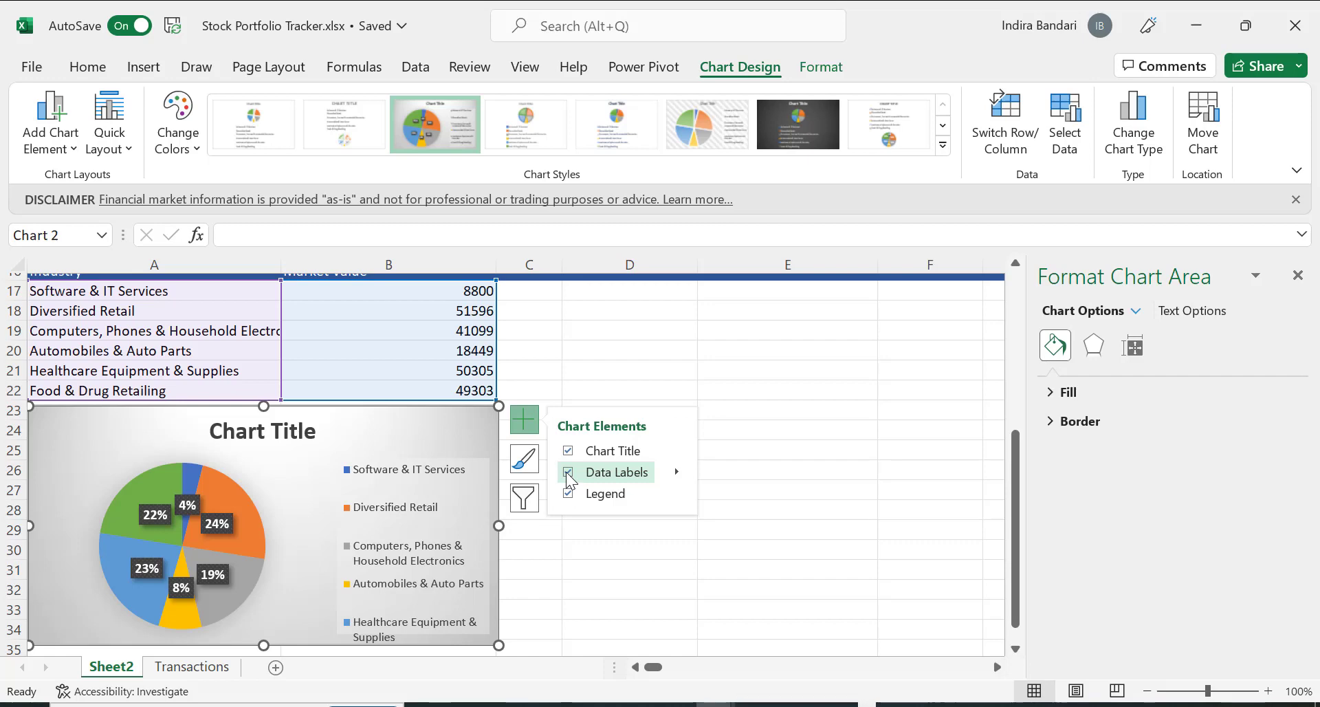
pyautogui.click(568, 472)
pyautogui.click(568, 473)
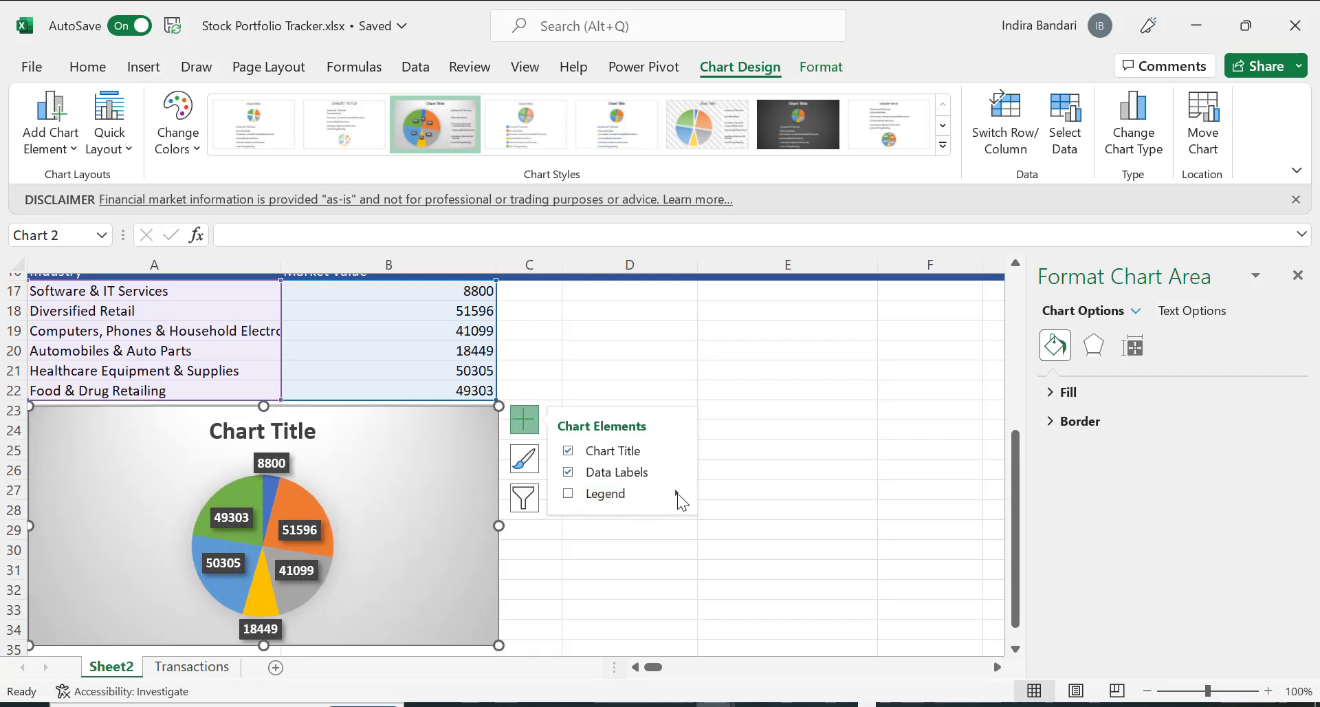
pyautogui.moveTo(678, 492)
pyautogui.click(723, 503)
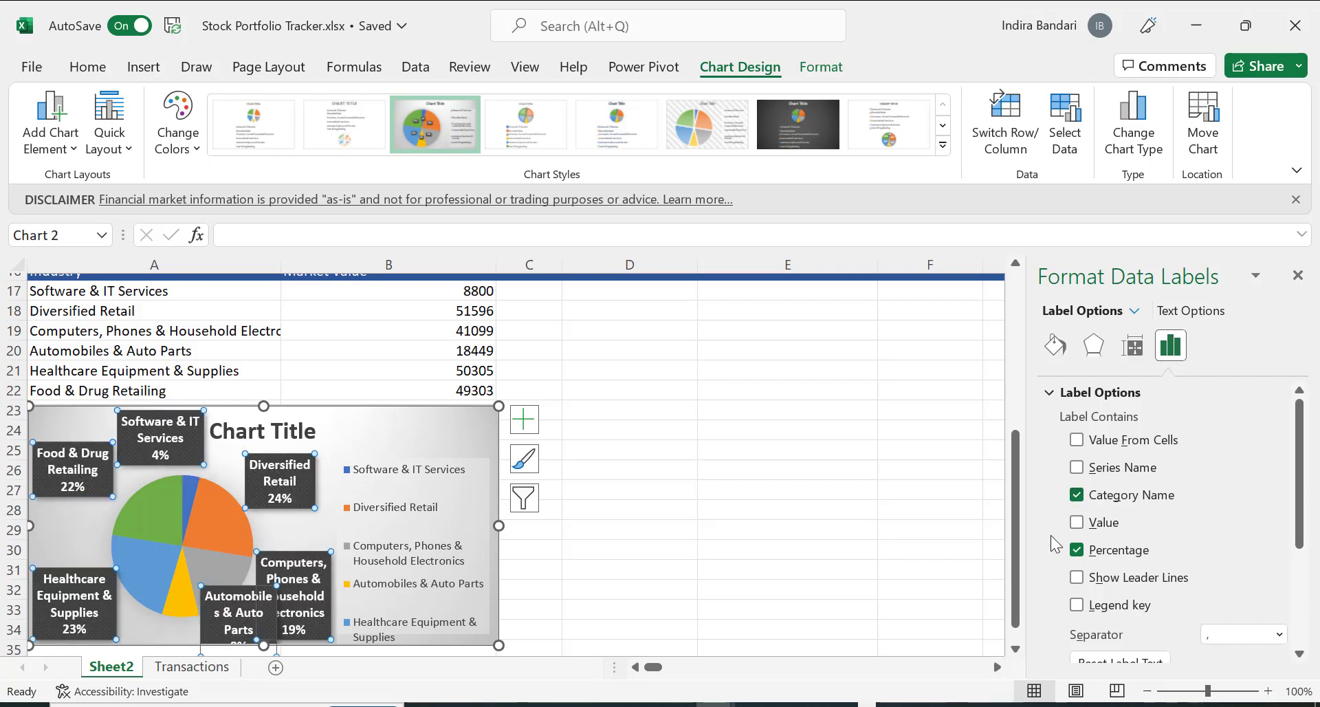
pyautogui.click(1050, 391)
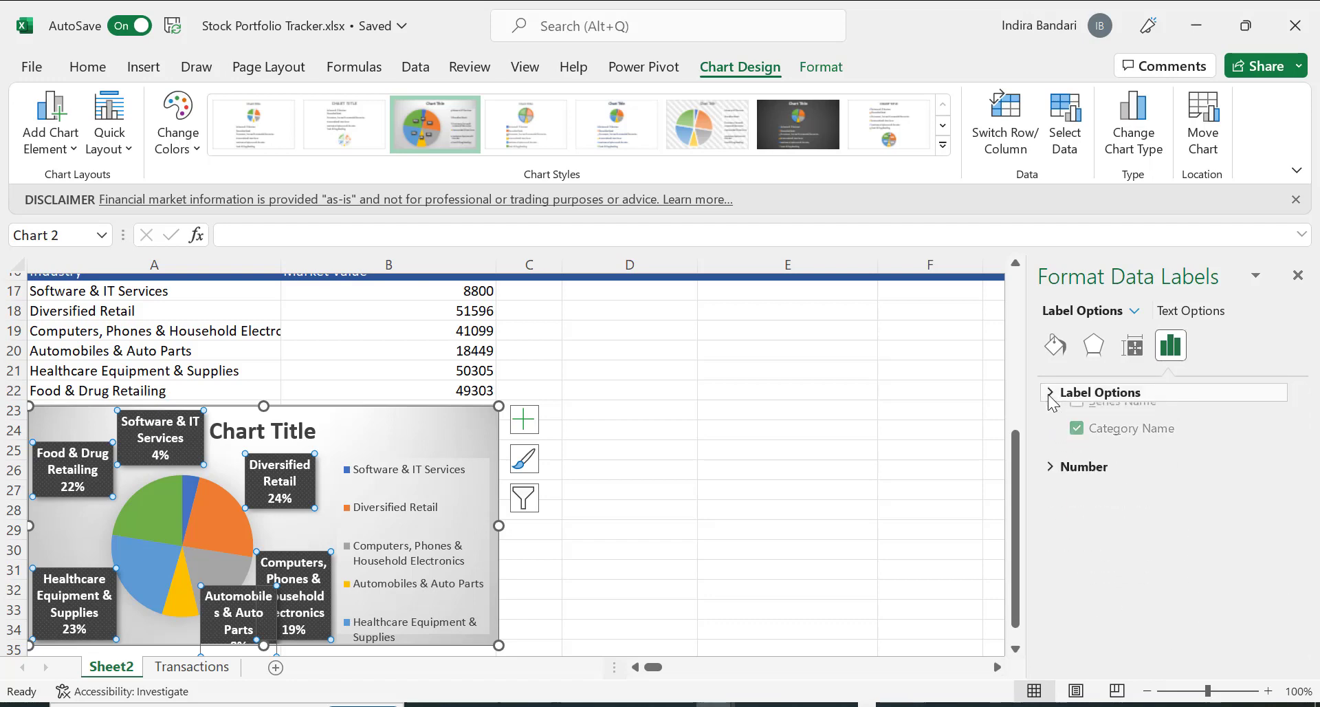
# Remove the legend from the industry pie chart.
pyautogui.click(535, 428)
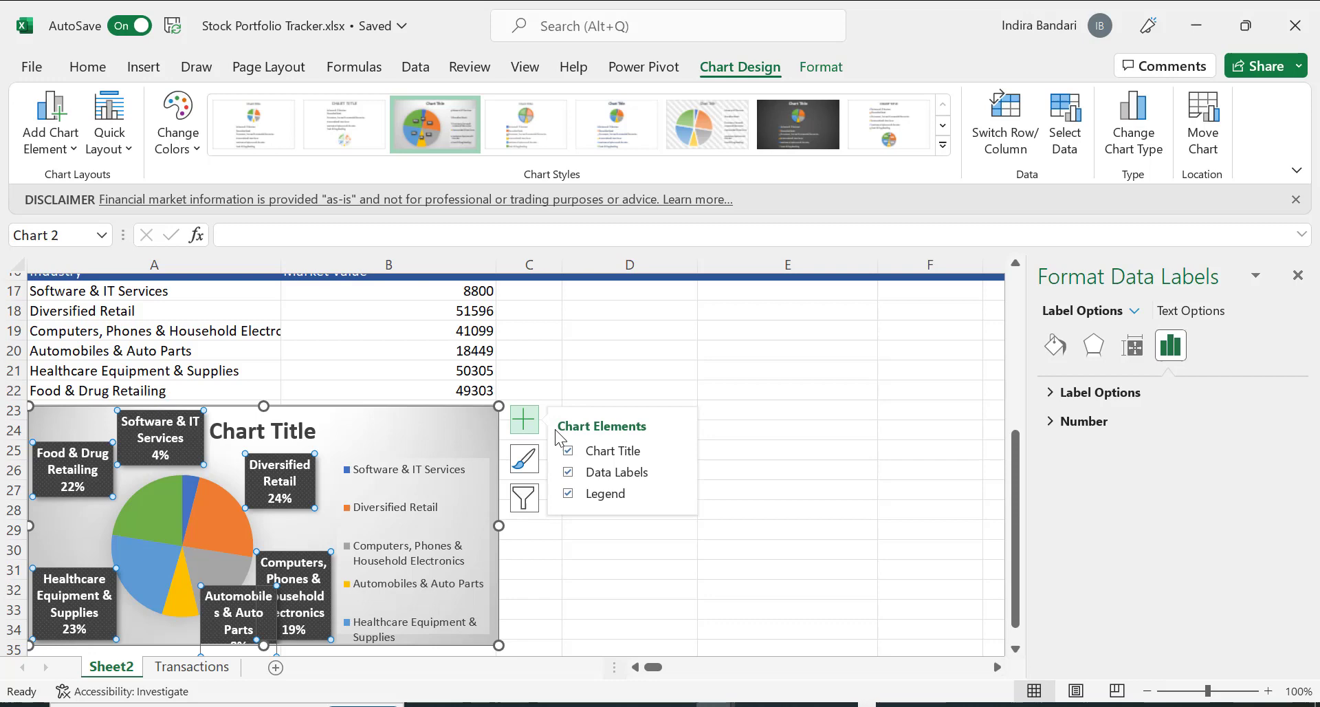
pyautogui.click(568, 493)
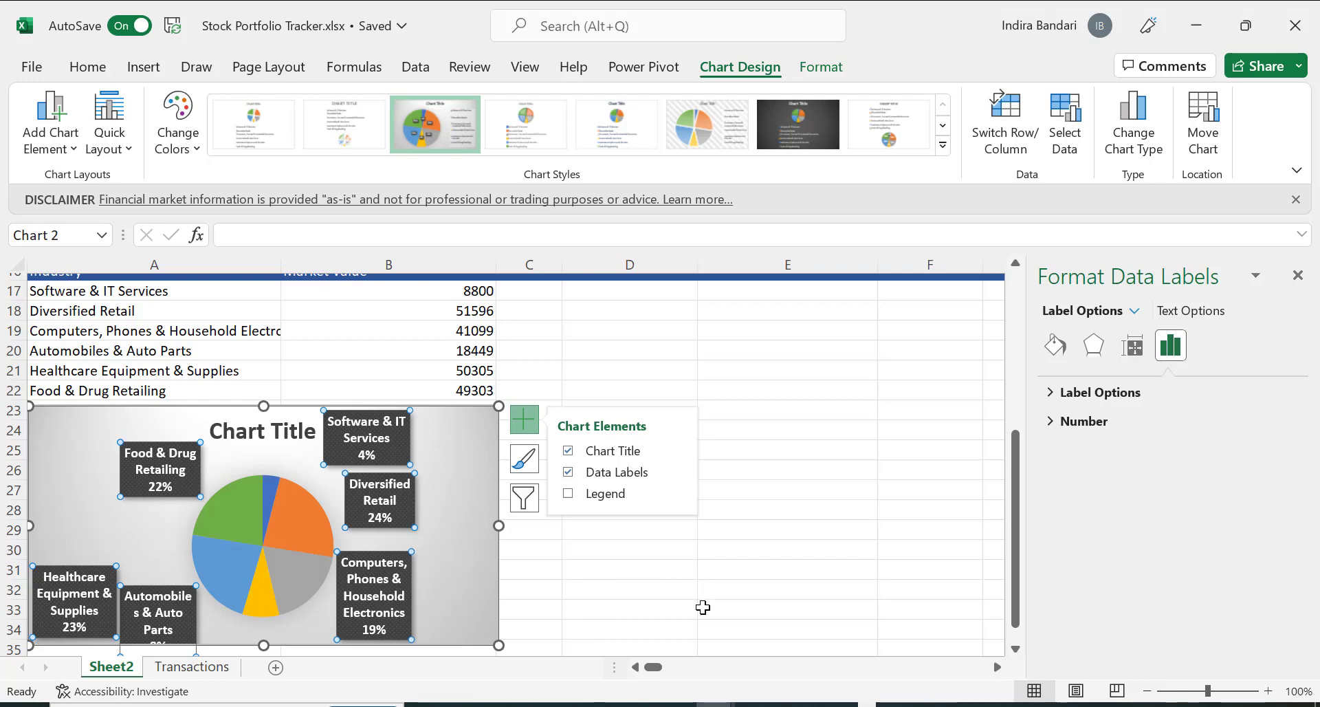
pyautogui.click(789, 533)
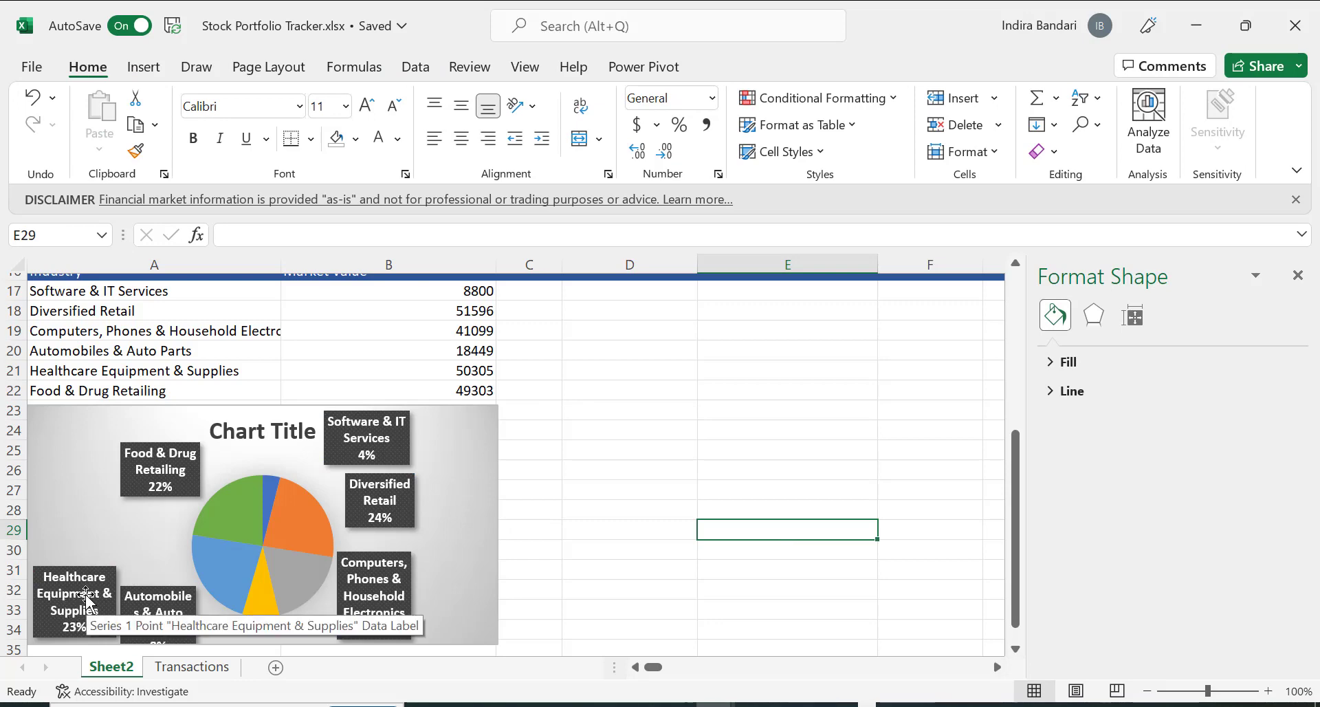
# Give the pie chart the white style without a title and with labels in their slice colours, and select the Market Value header in B16.
pyautogui.hotkey('ctrl', 'z')
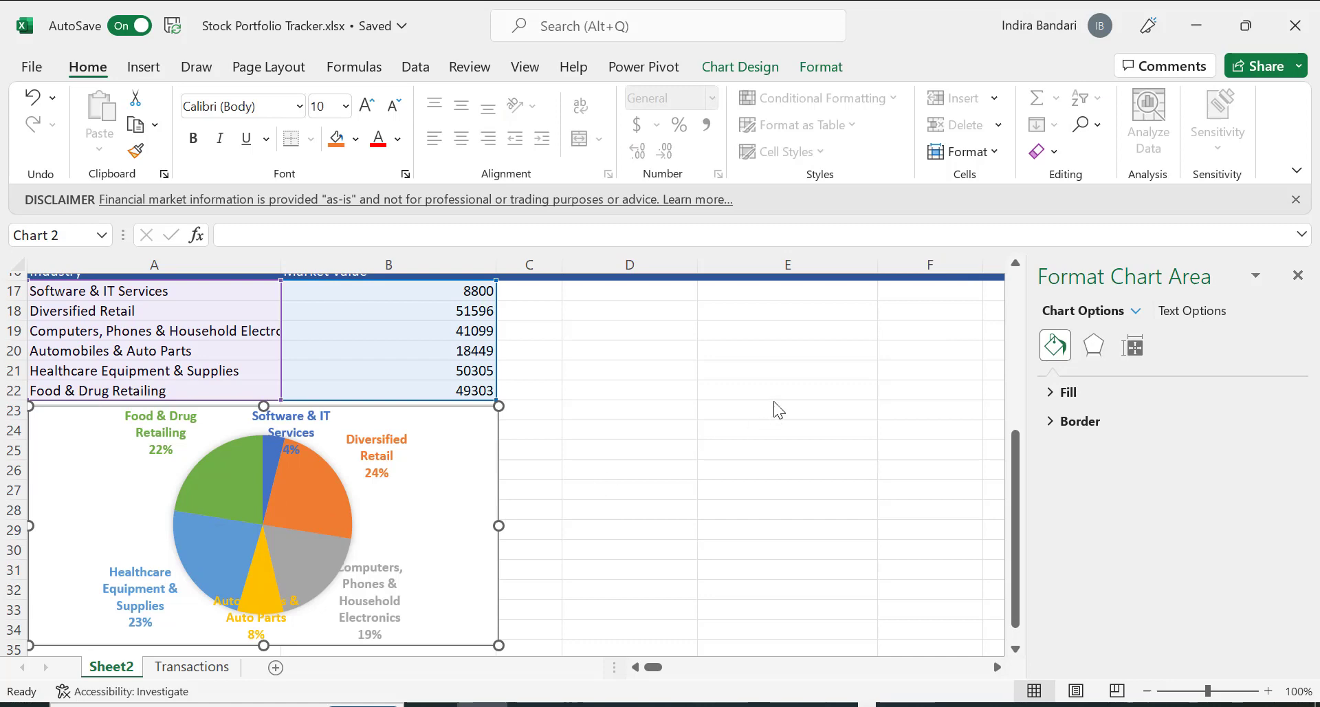
pyautogui.click(524, 458)
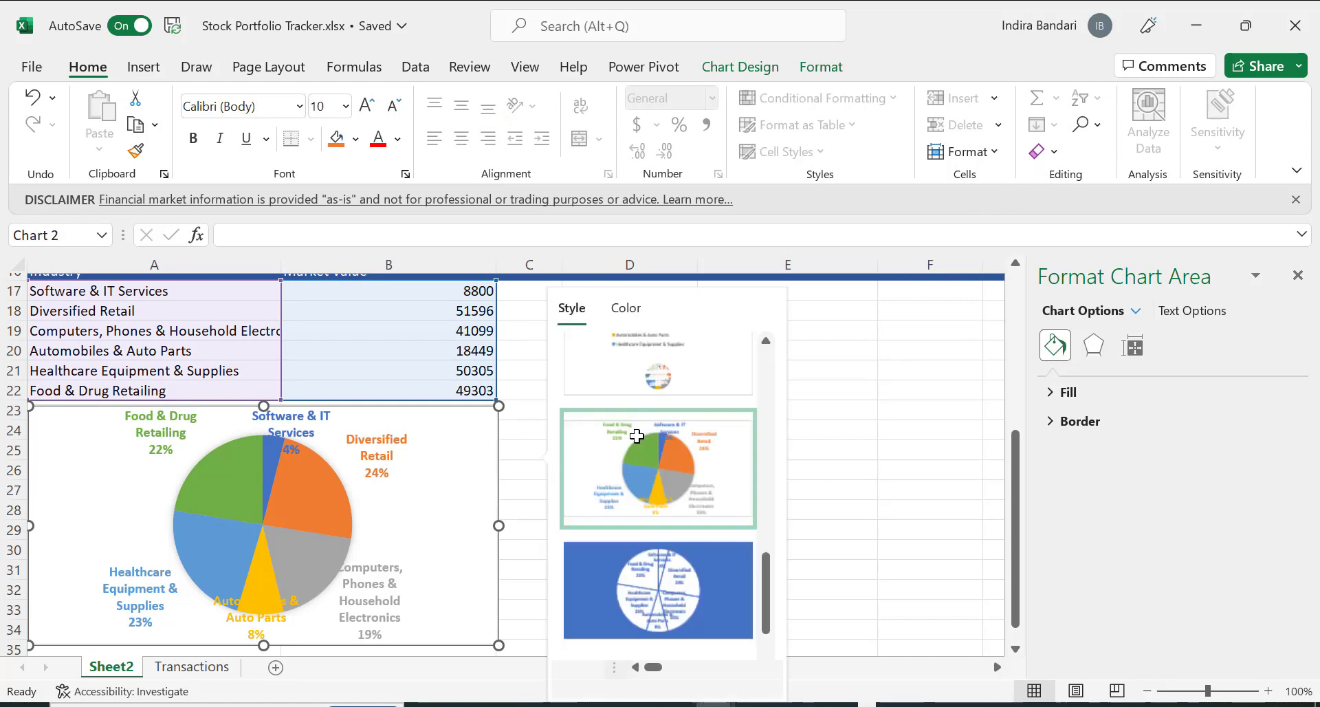
pyautogui.click(422, 342)
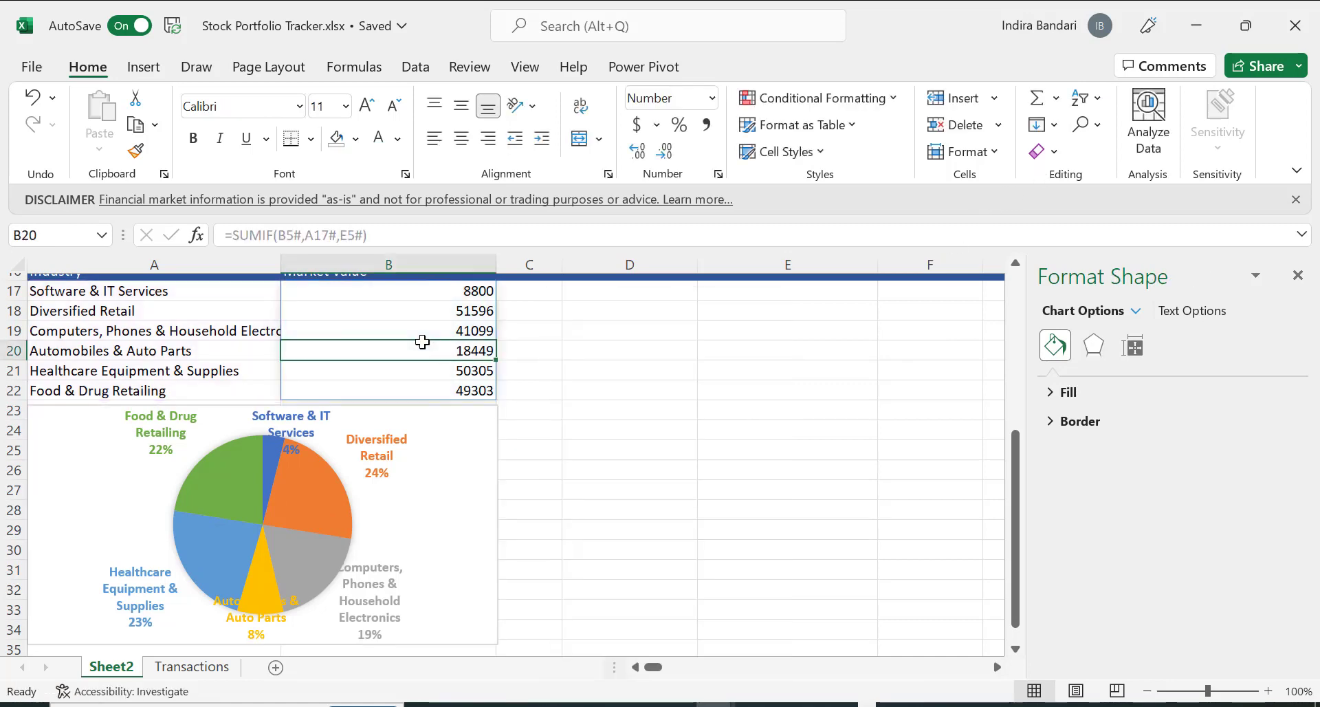
pyautogui.press('Up')
pyautogui.press('Up')
pyautogui.press('Up')
pyautogui.press('Up')
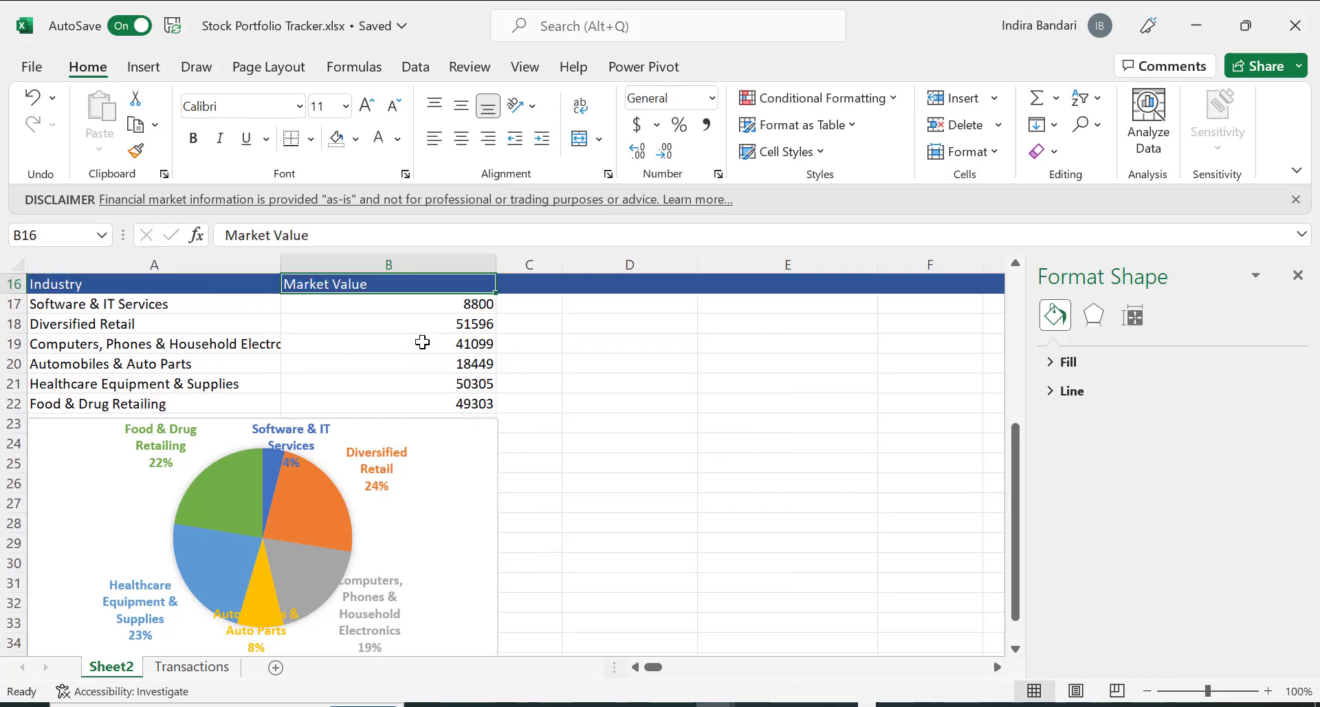
# Apply green gradient data bars to the industry market values in B17:B22.
pyautogui.press('Down')
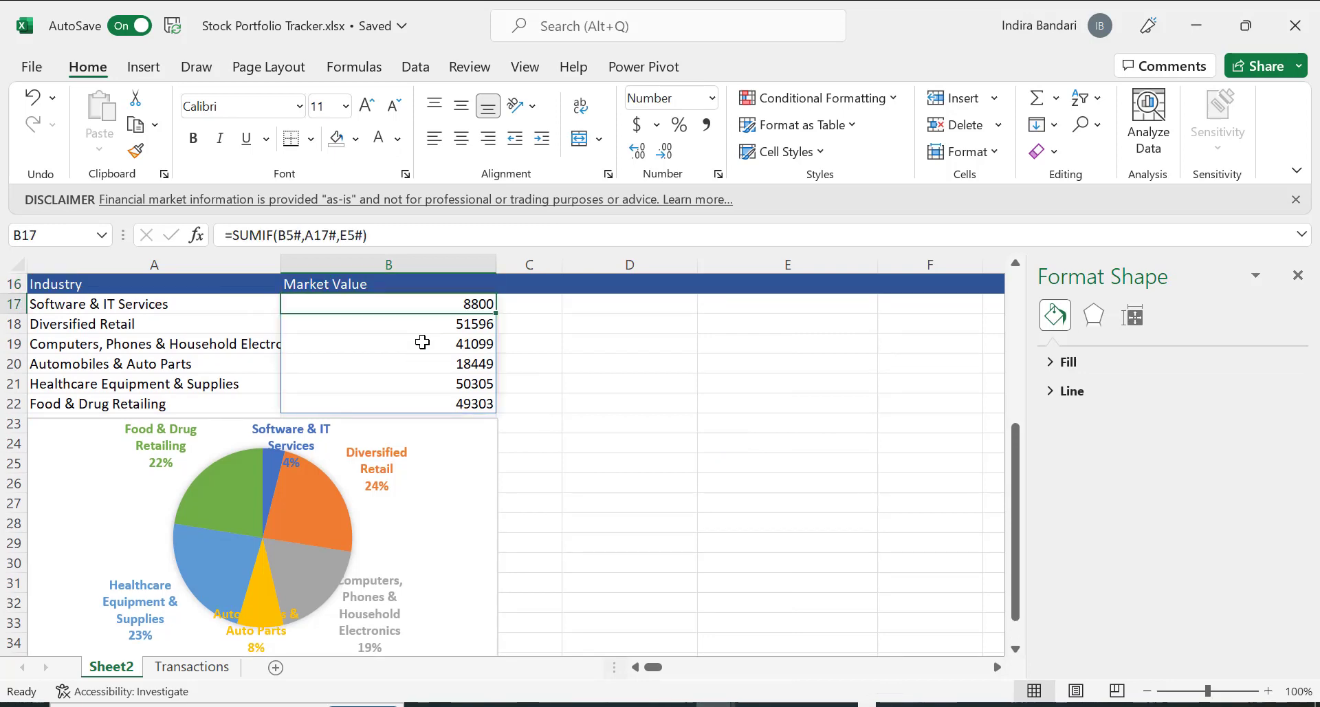
pyautogui.hotkey('shift', 'Down')
pyautogui.hotkey('shift', 'Down')
pyautogui.hotkey('shift', 'Down')
pyautogui.hotkey('shift', 'Down')
pyautogui.hotkey('shift', 'Down')
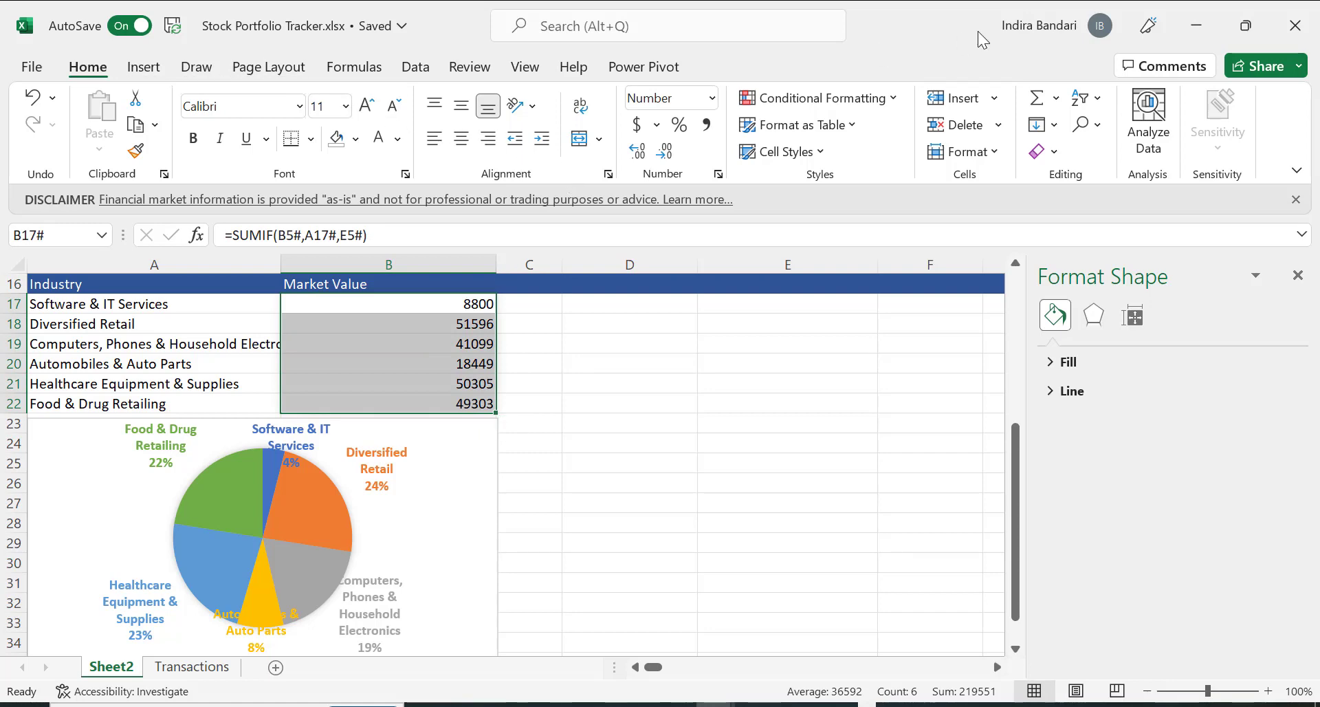
pyautogui.click(993, 52)
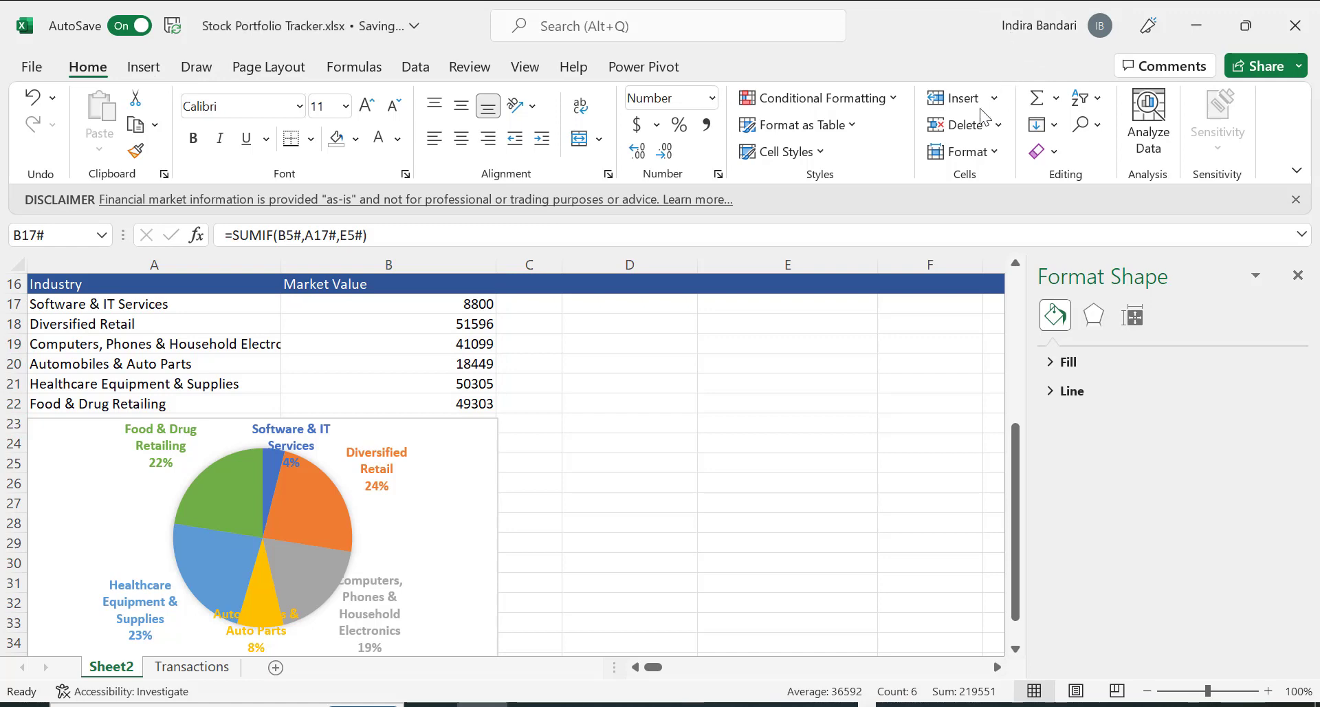
pyautogui.click(892, 99)
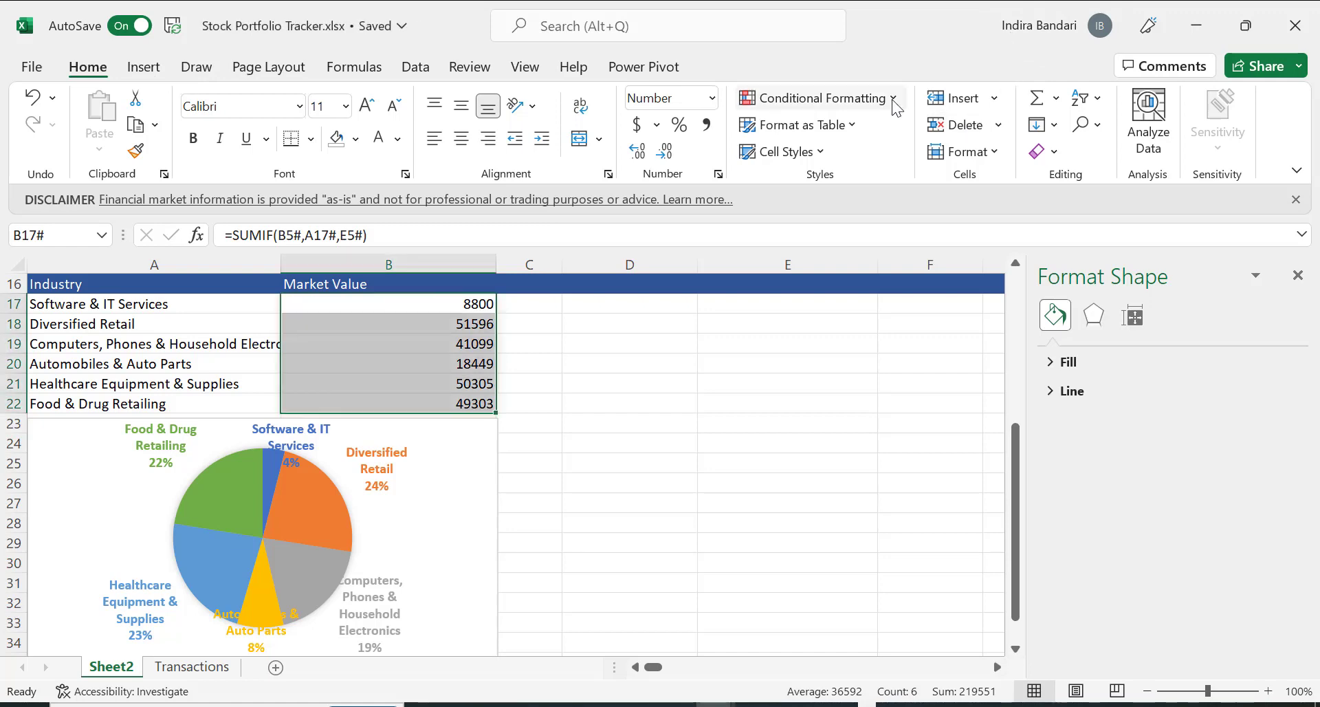
pyautogui.click(892, 99)
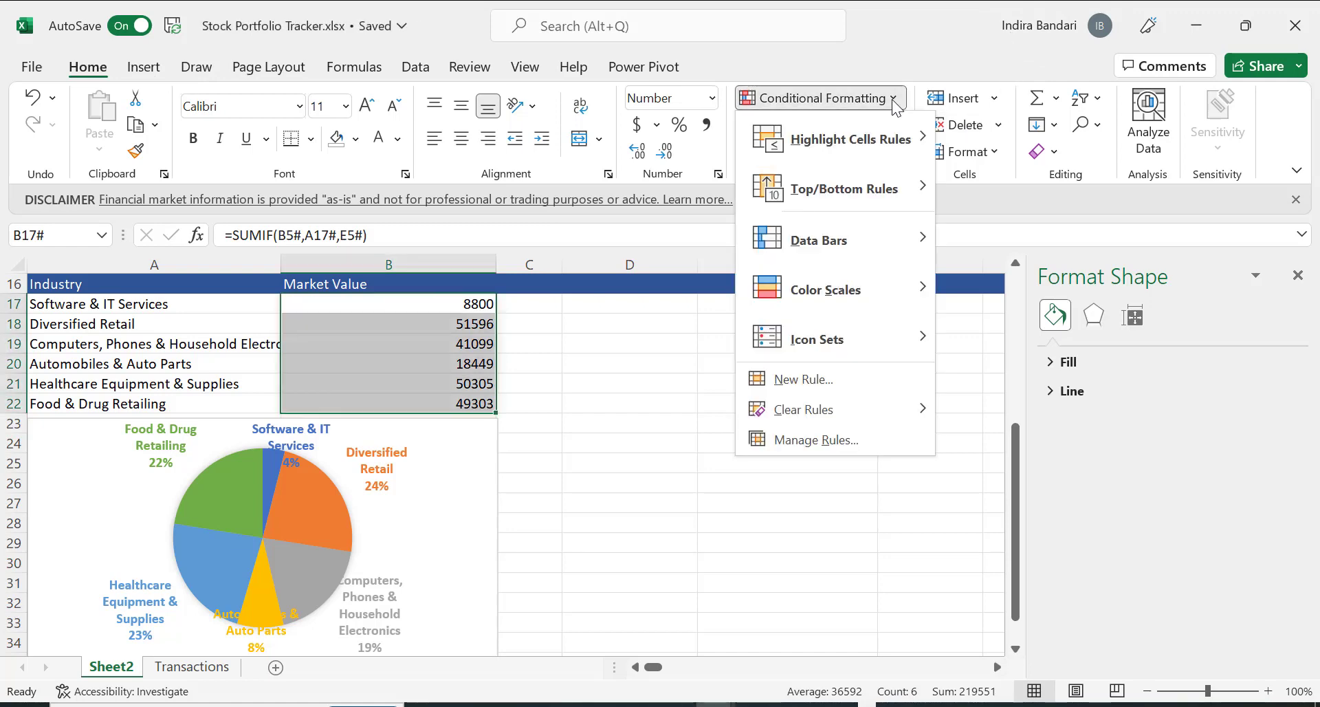
pyautogui.moveTo(852, 245)
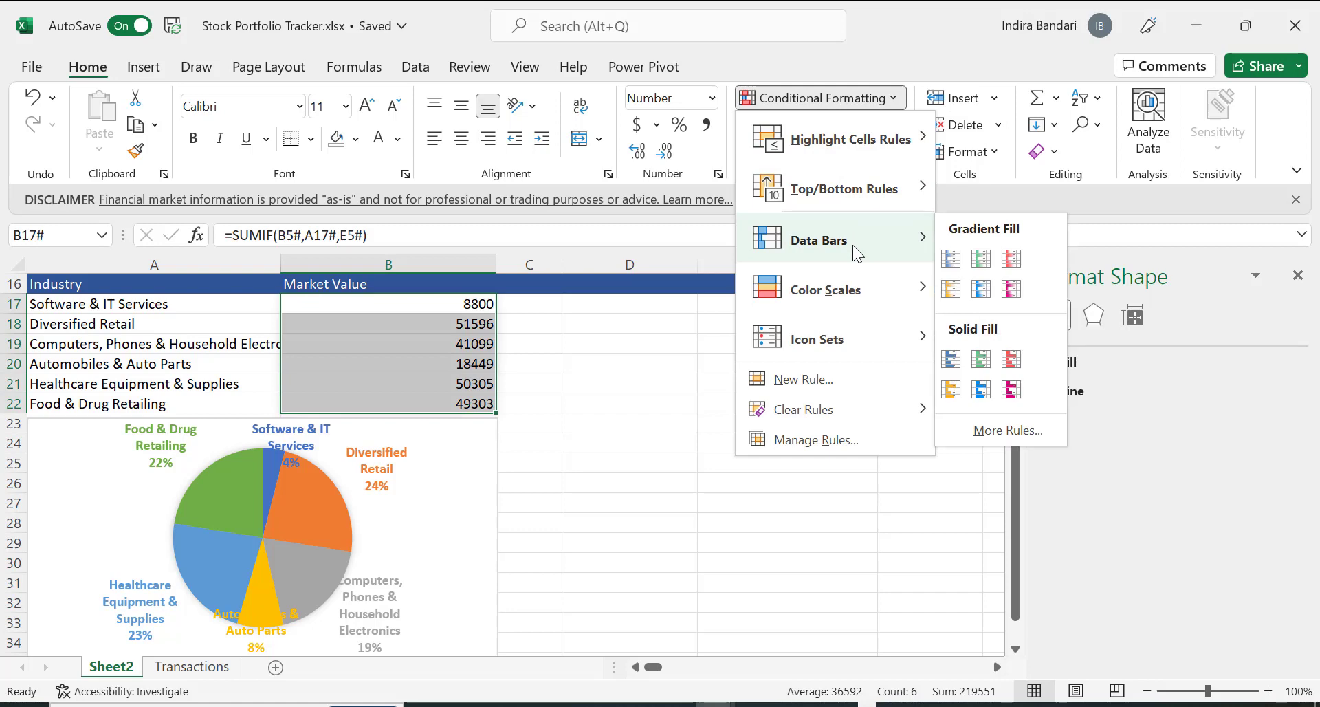
pyautogui.click(982, 259)
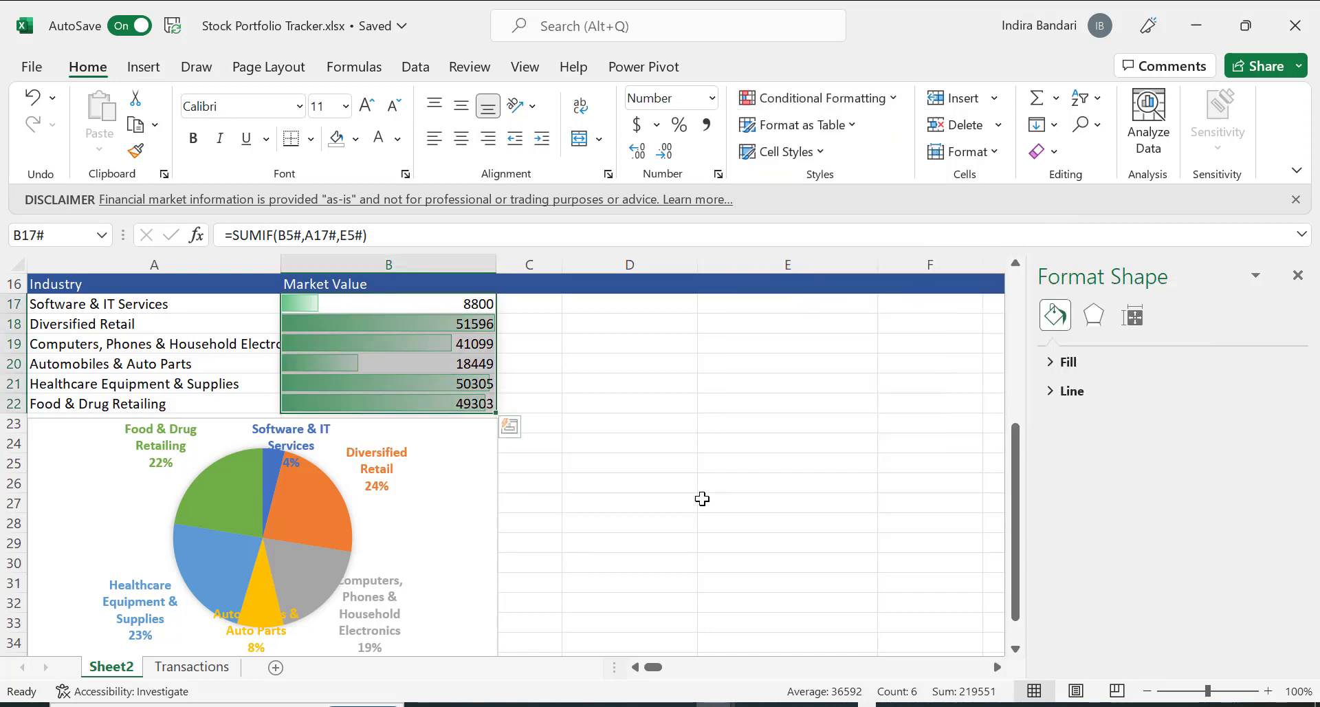
pyautogui.click(789, 464)
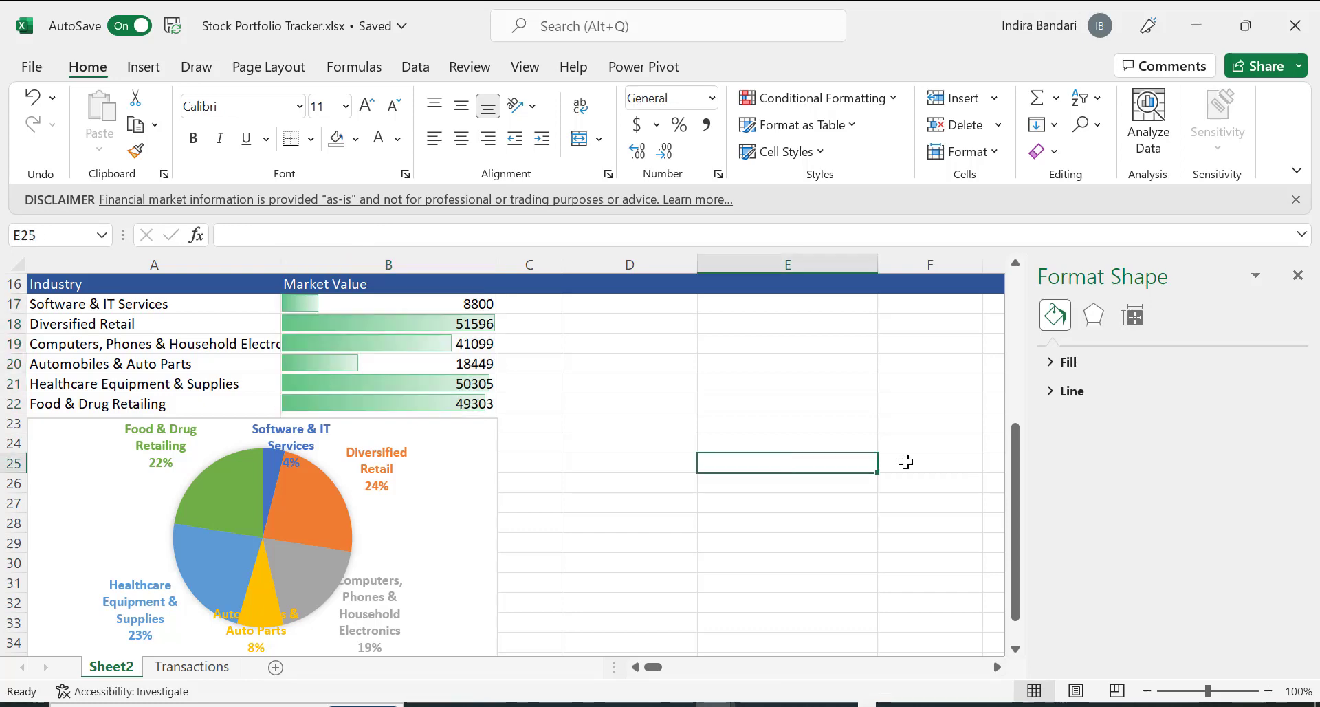
# Apply green gradient data bars to the stock market values in E5:E12.
pyautogui.moveTo(1019, 473); pyautogui.dragTo(1016, 338)
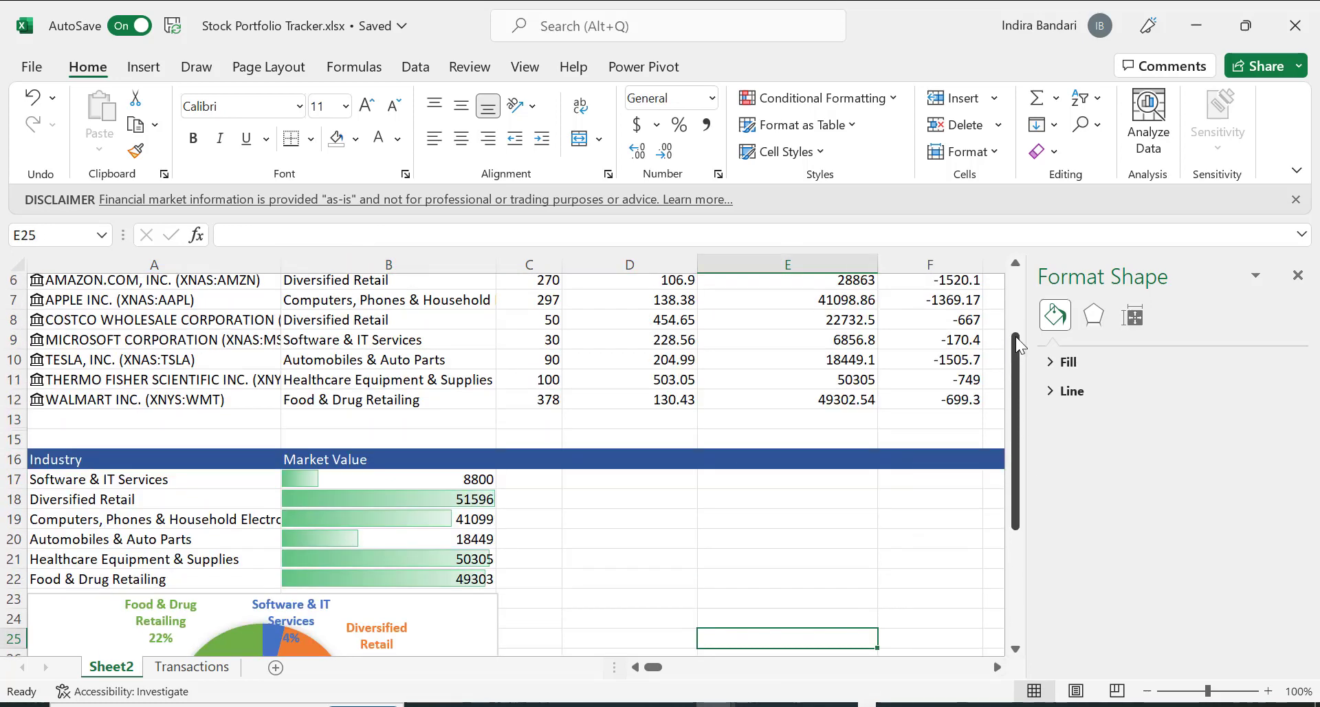
pyautogui.click(762, 399)
pyautogui.hotkey('shift', 'Up')
pyautogui.hotkey('shift', 'Up')
pyautogui.hotkey('shift', 'Up')
pyautogui.hotkey('shift', 'Up')
pyautogui.hotkey('shift', 'Up')
pyautogui.hotkey('shift', 'Up')
pyautogui.hotkey('shift', 'Up')
pyautogui.hotkey('shift', 'Up')
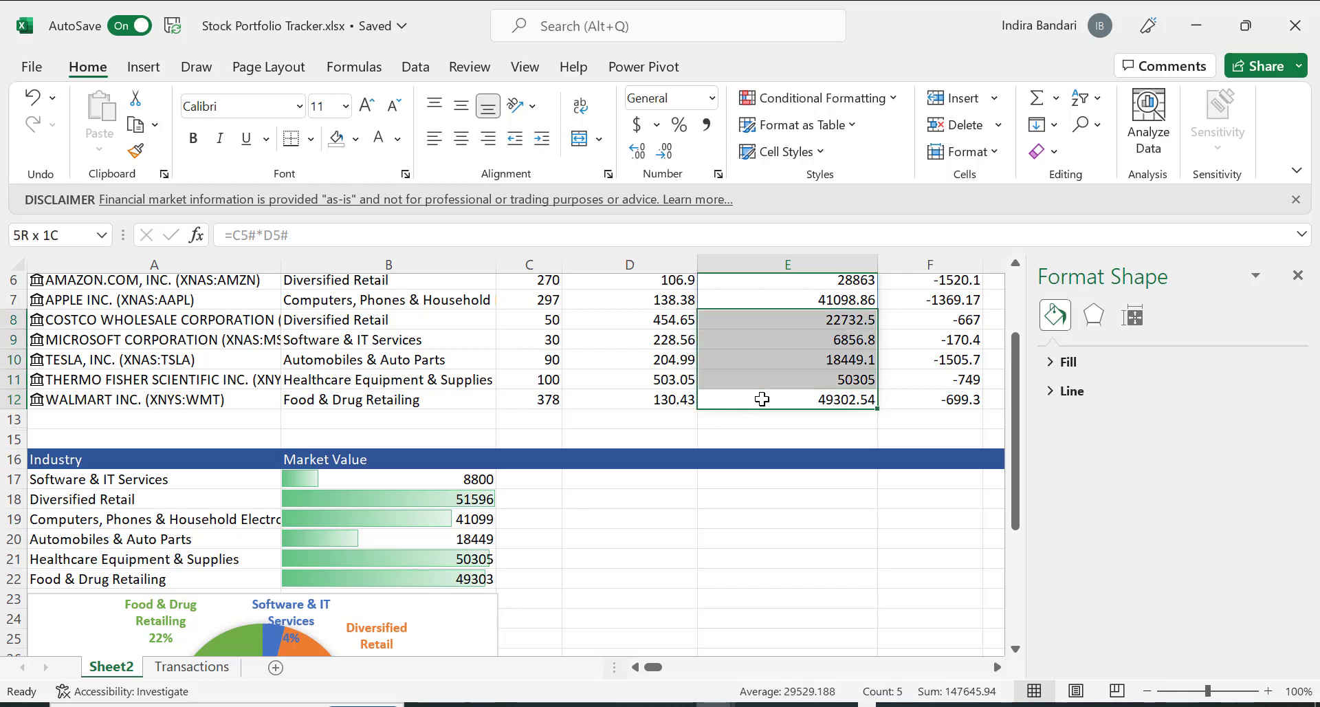
pyautogui.hotkey('shift', 'Up')
pyautogui.hotkey('shift', 'Down')
pyautogui.hotkey('shift', 'Down')
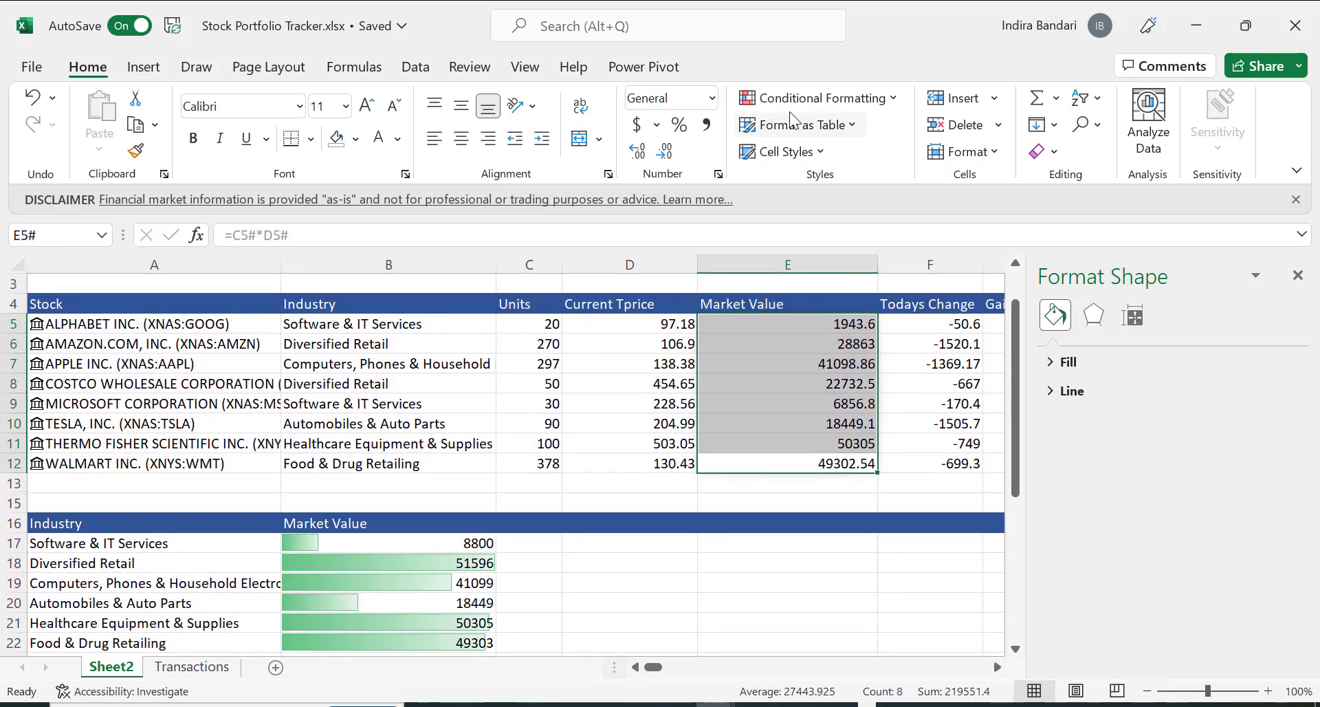
pyautogui.click(895, 100)
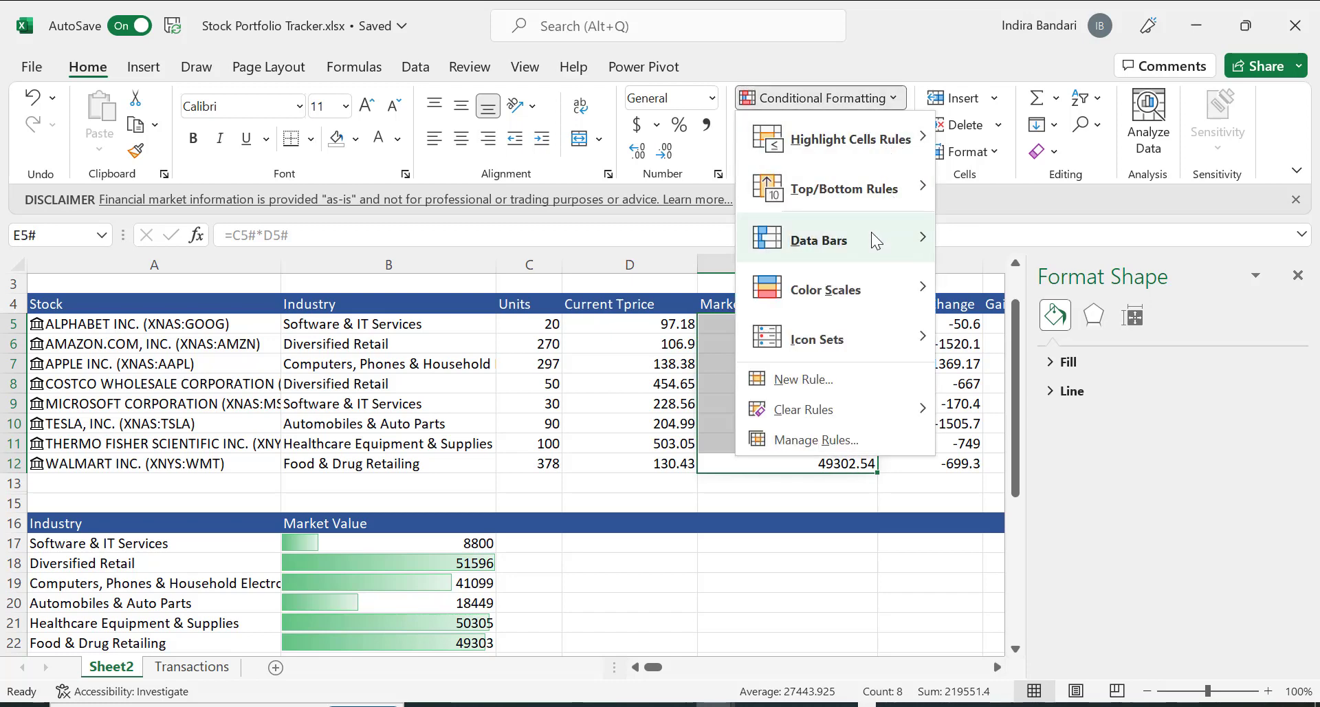
pyautogui.click(953, 257)
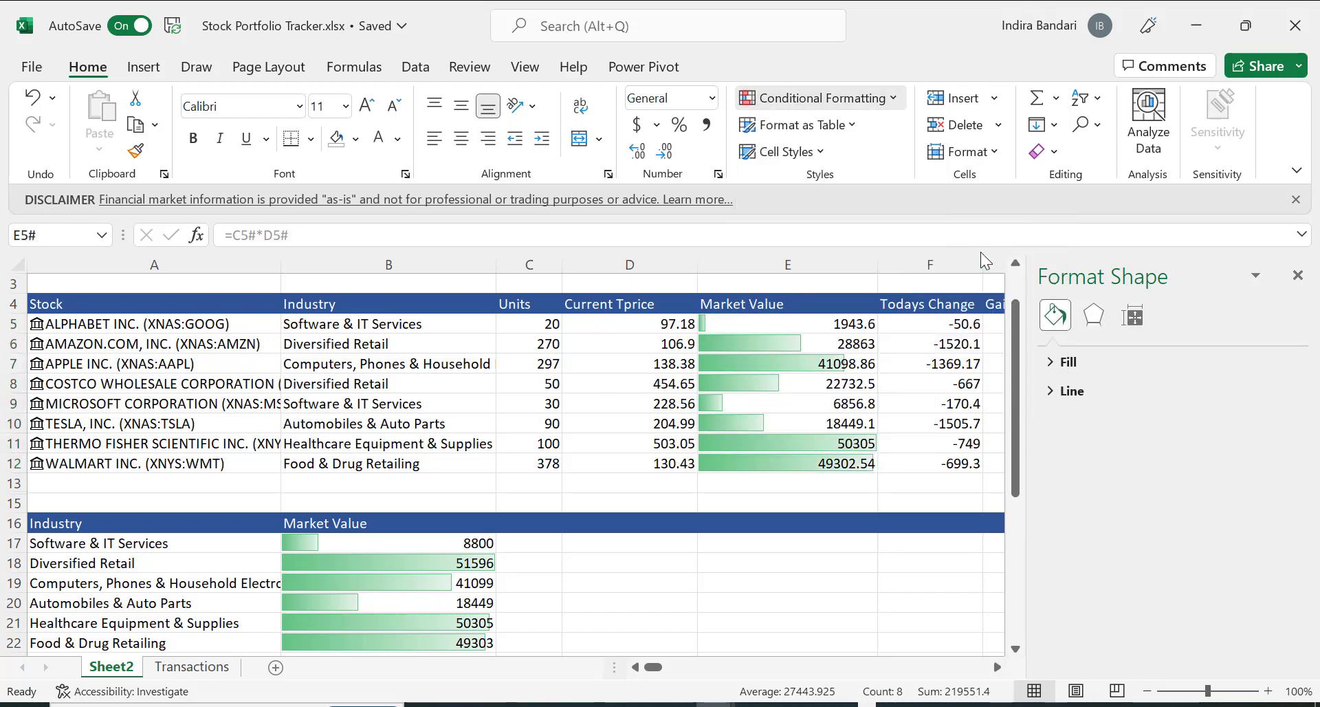
pyautogui.click(761, 592)
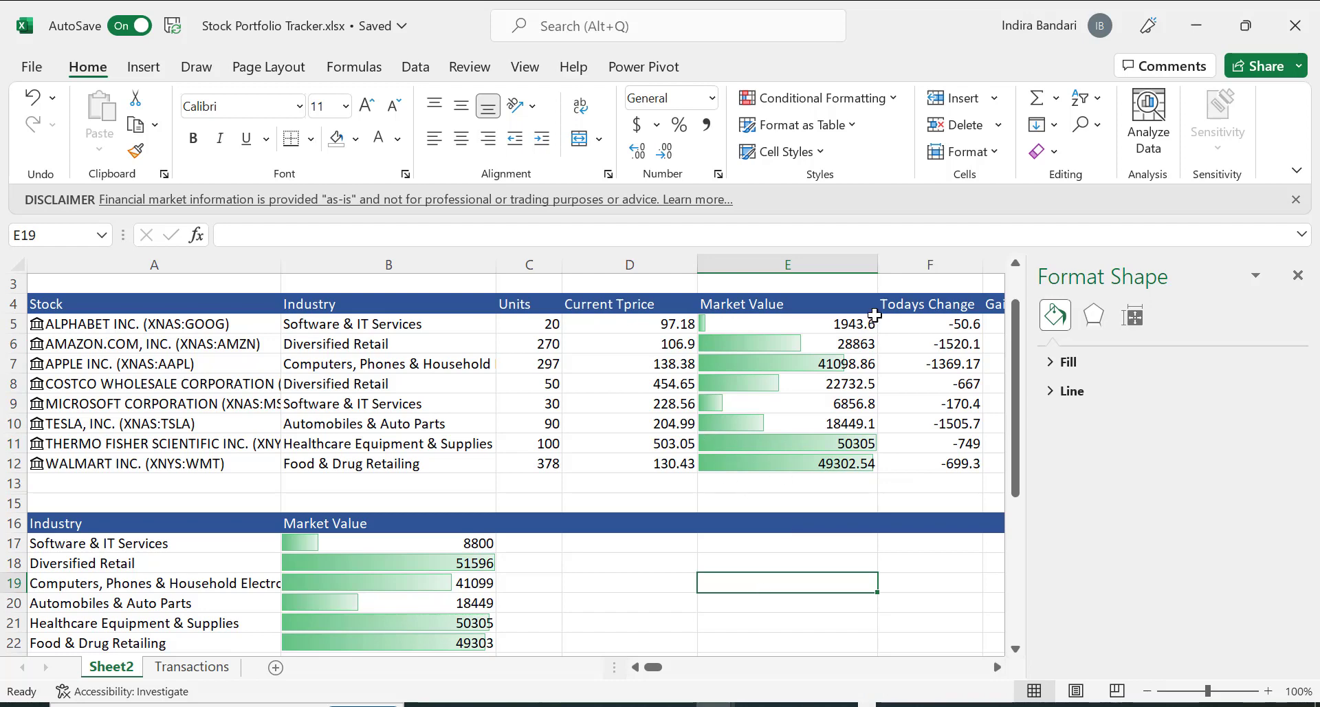
# Format the stock market values in E5:E12 to show no decimal places.
pyautogui.click(792, 323)
pyautogui.moveTo(792, 323); pyautogui.dragTo(794, 460)
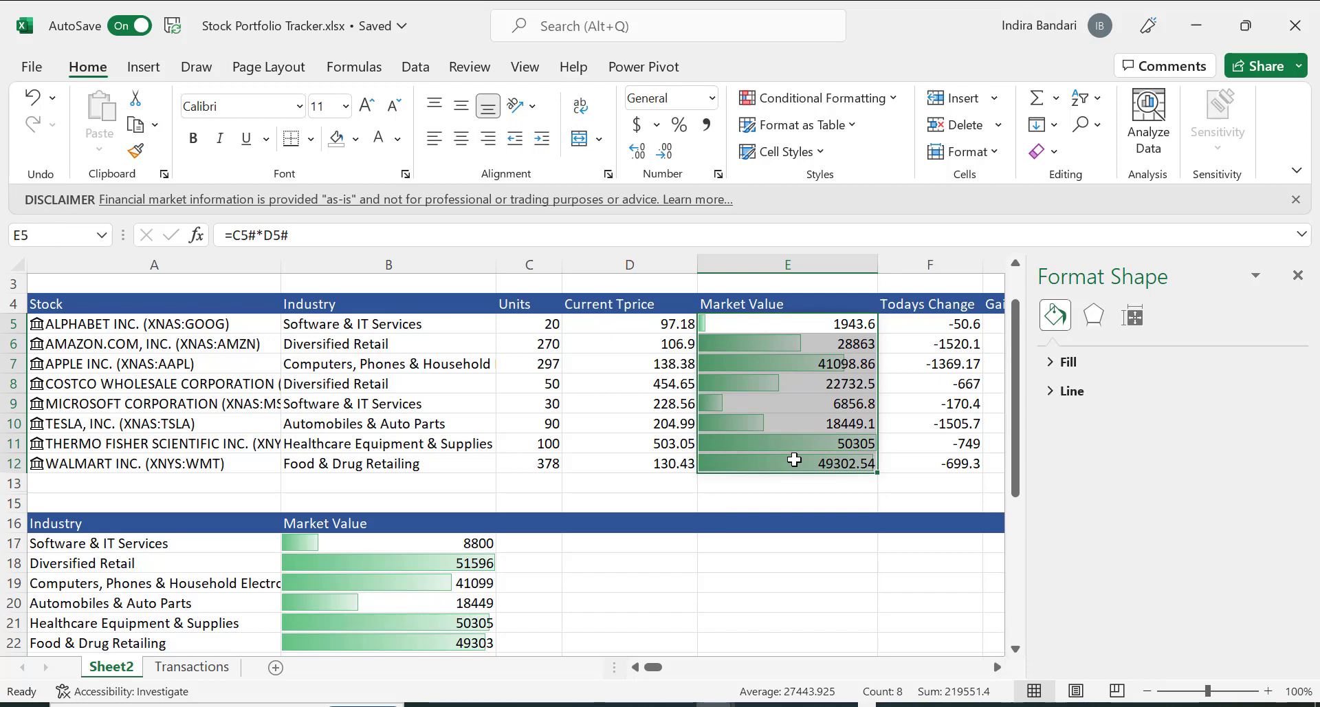
pyautogui.click(666, 152)
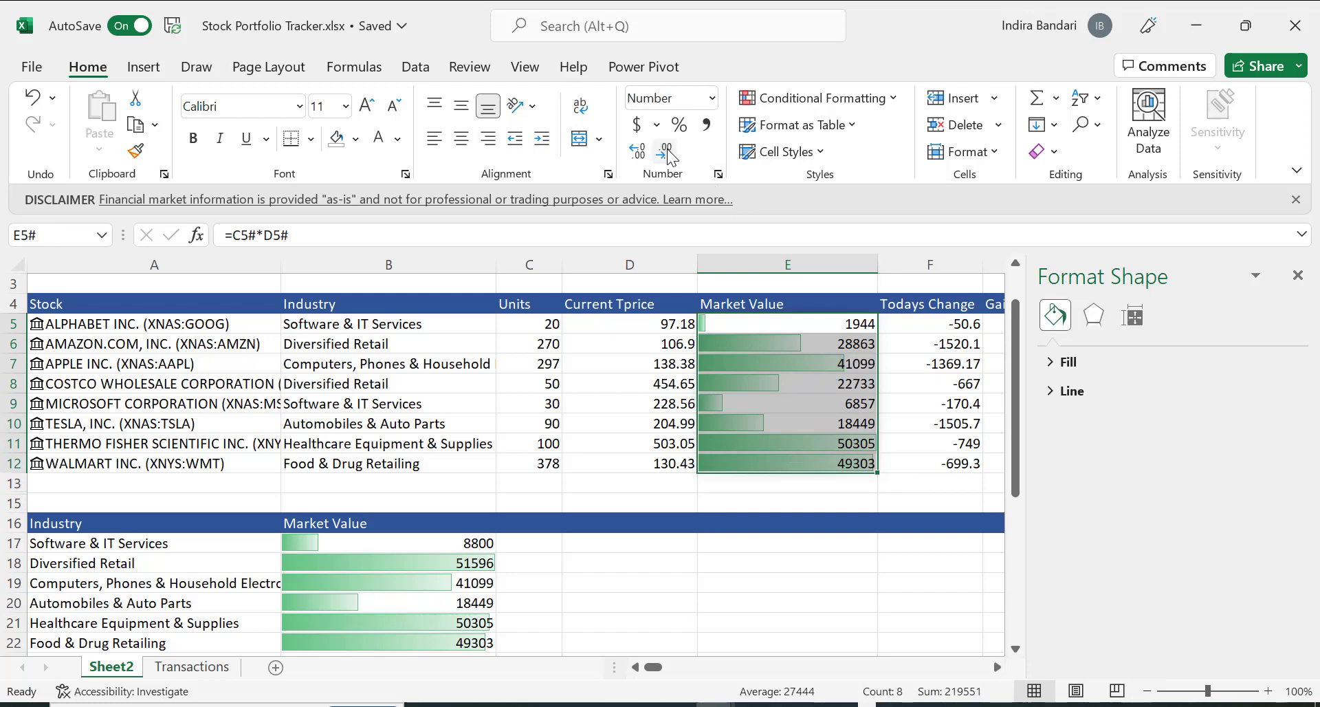
pyautogui.click(684, 595)
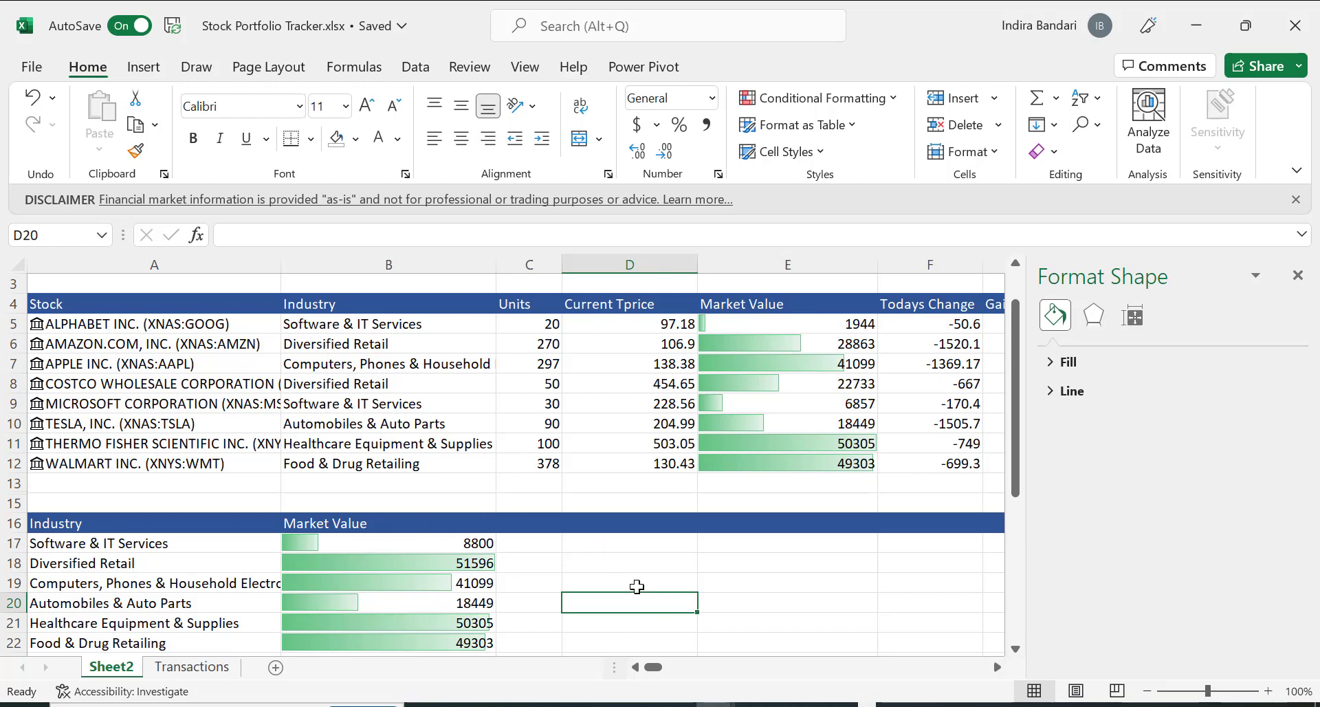
# Enter the header Watchlist in E16 and make its text white.
pyautogui.scroll(-3, 637, 585)
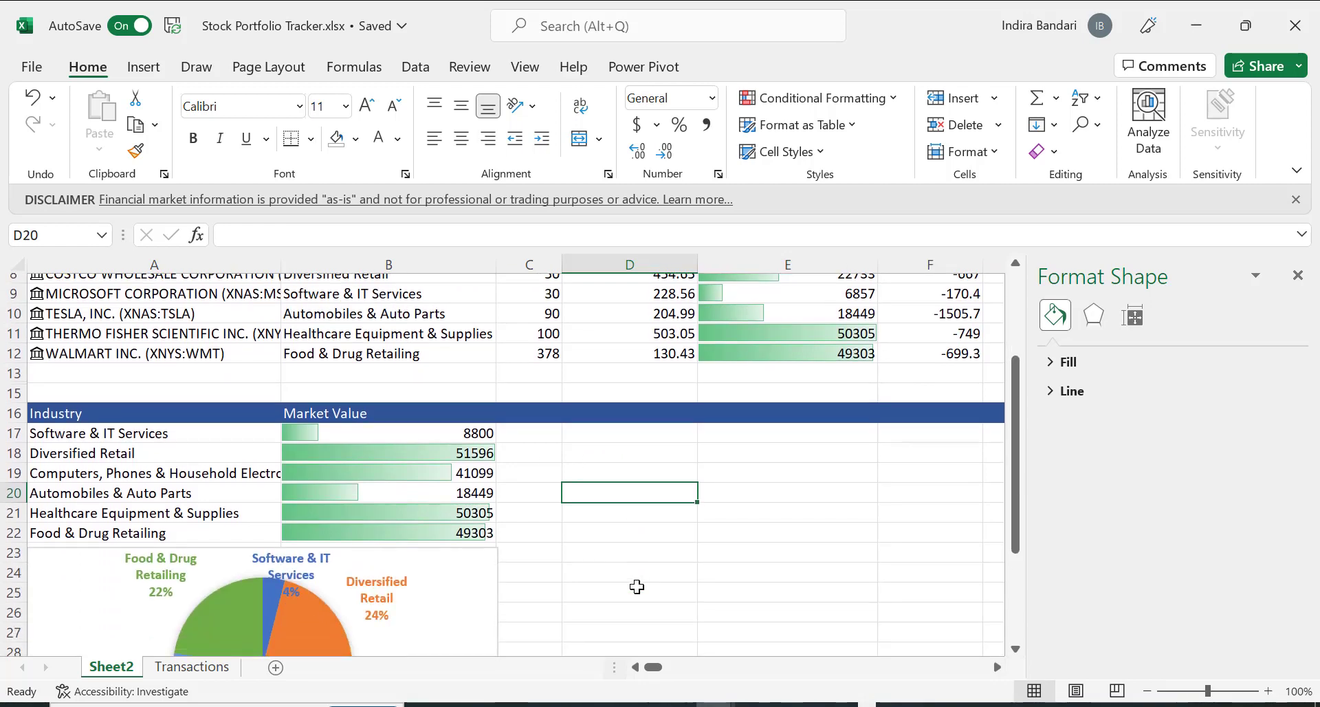
pyautogui.scroll(1, 636, 585)
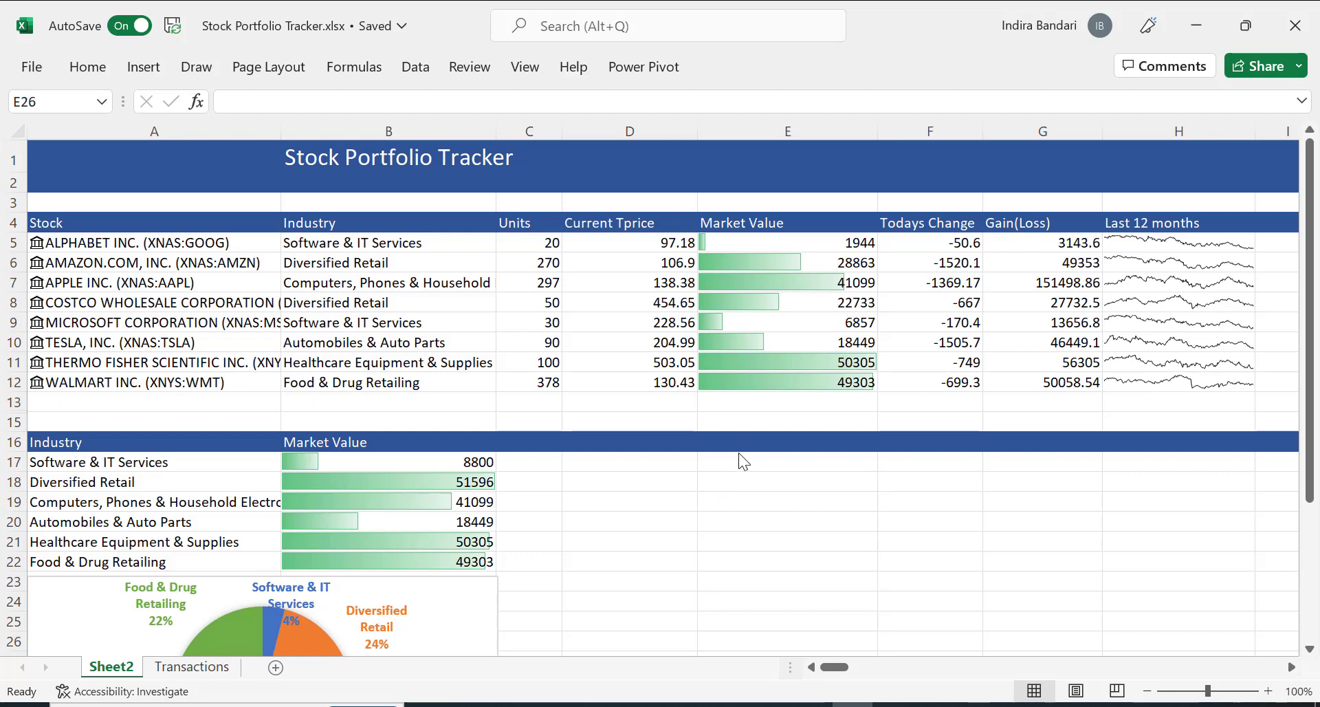
pyautogui.click(716, 437)
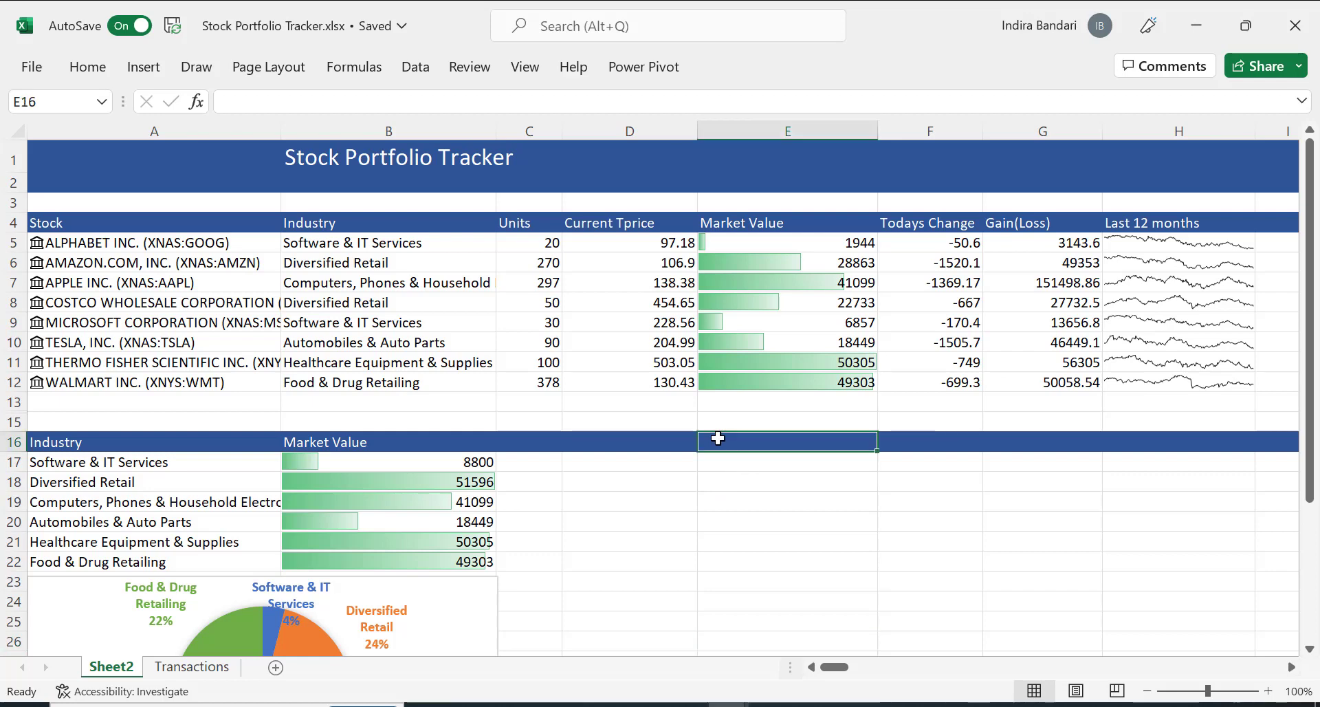
pyautogui.write('Watch')
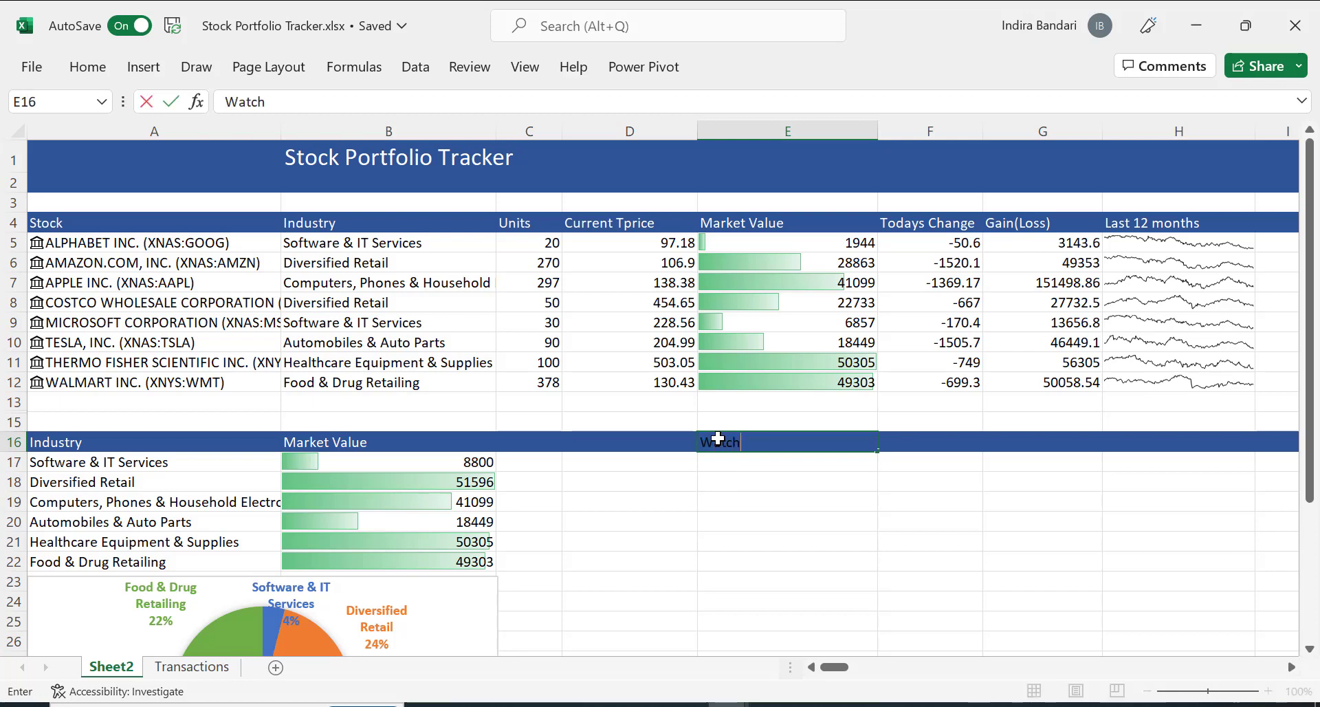
pyautogui.write('list')
pyautogui.press('Return')
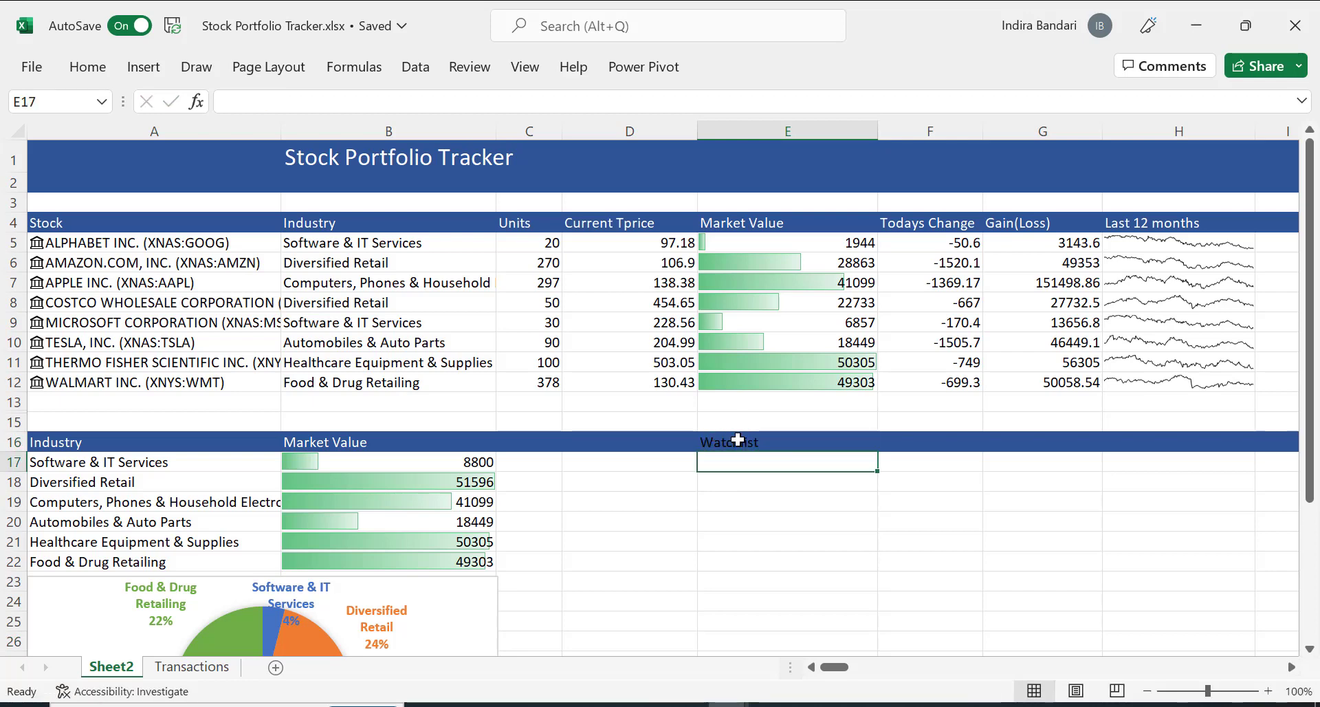
pyautogui.click(737, 440)
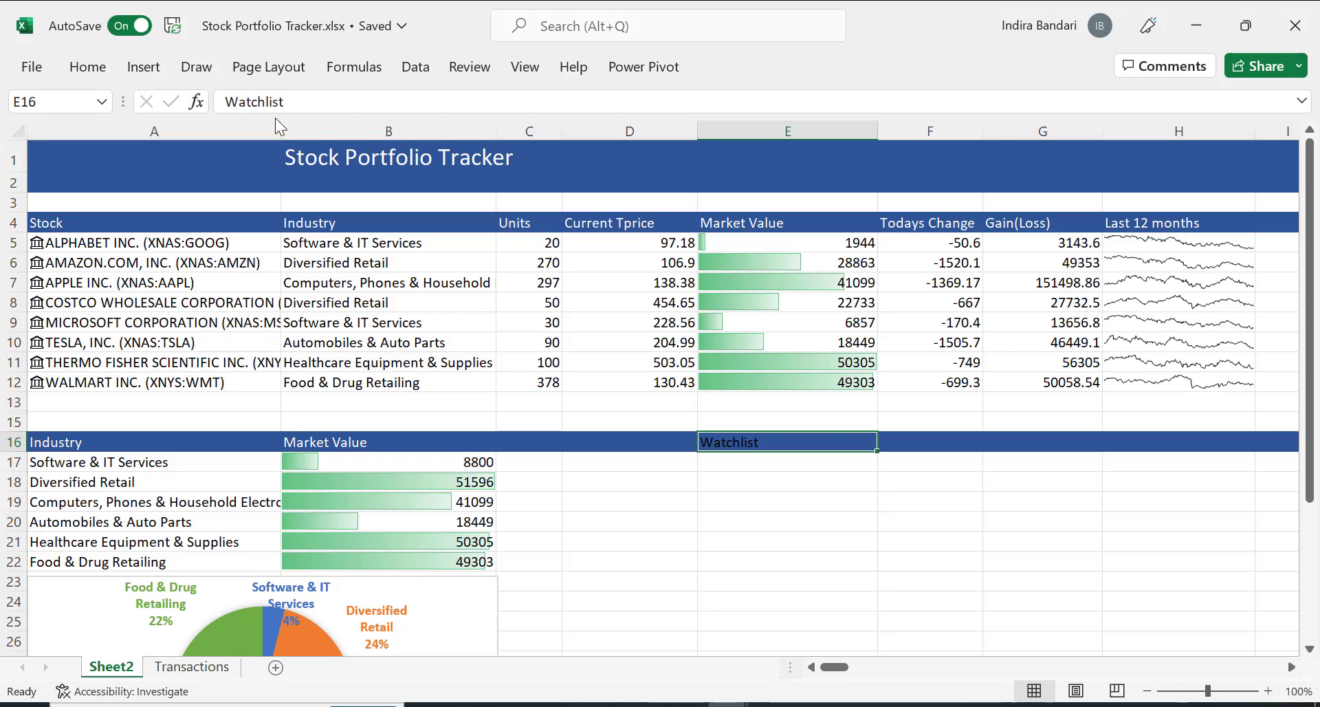
pyautogui.click(330, 440)
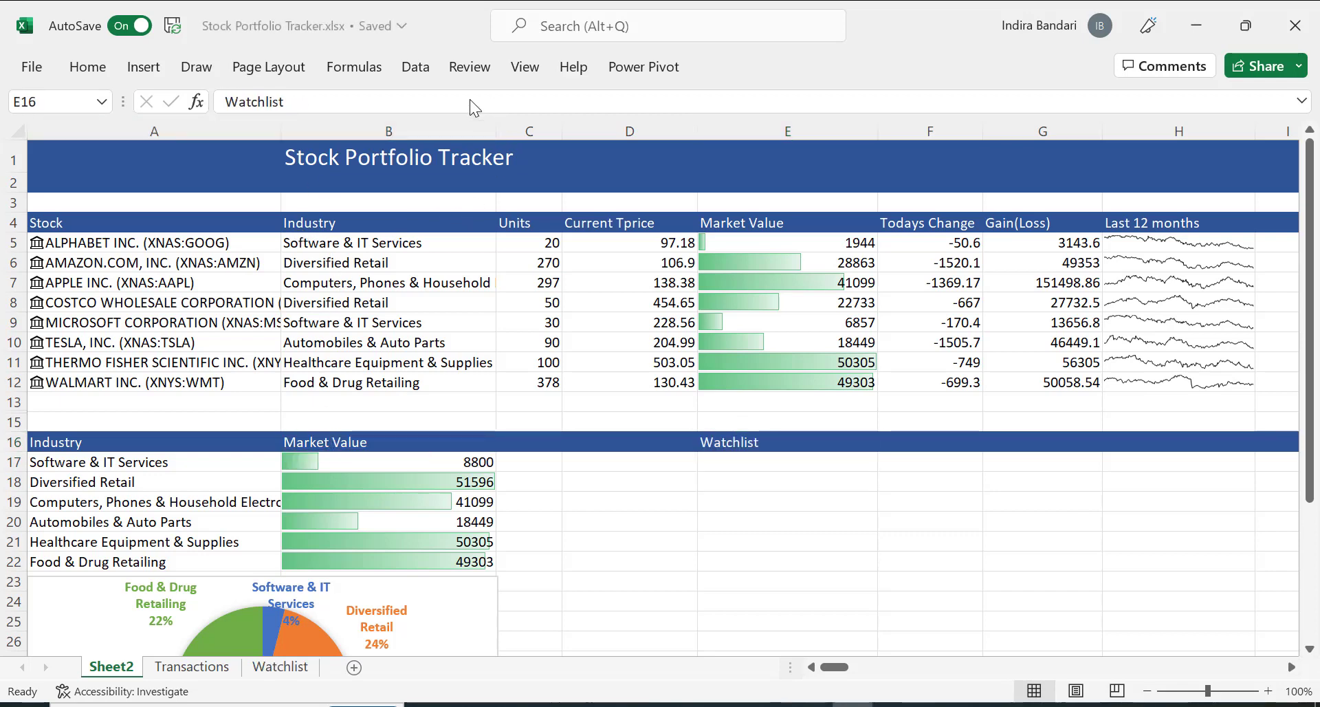
# Insert a blank row above the Alphabet entry on the Watchlist sheet.
pyautogui.click(278, 668)
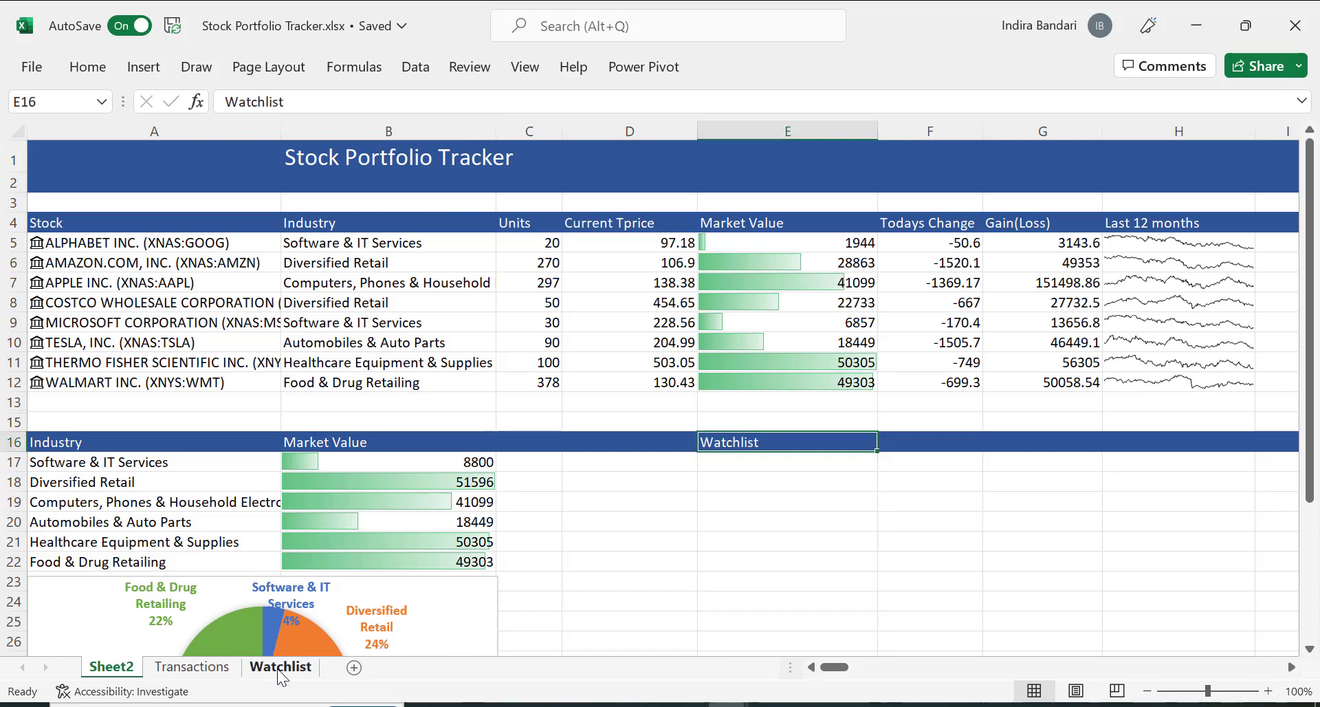
pyautogui.click(278, 669)
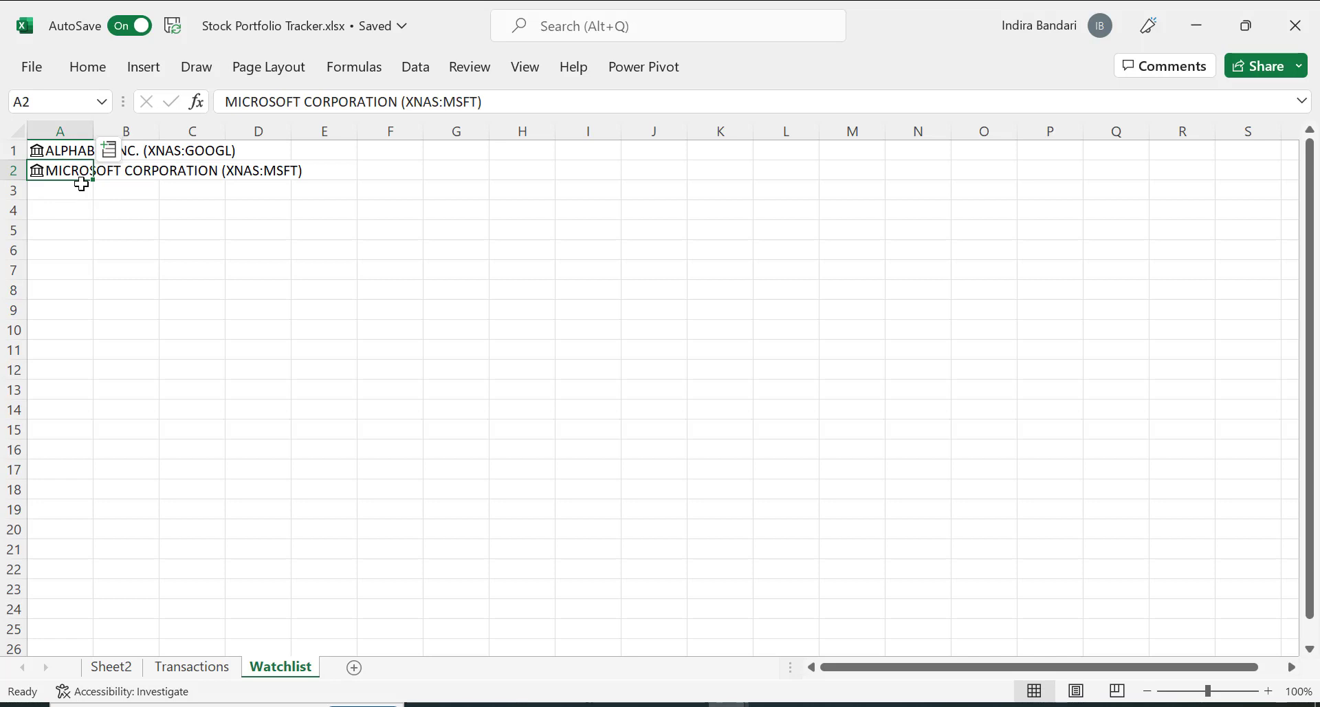
pyautogui.click(11, 151)
pyautogui.rightClick(11, 151)
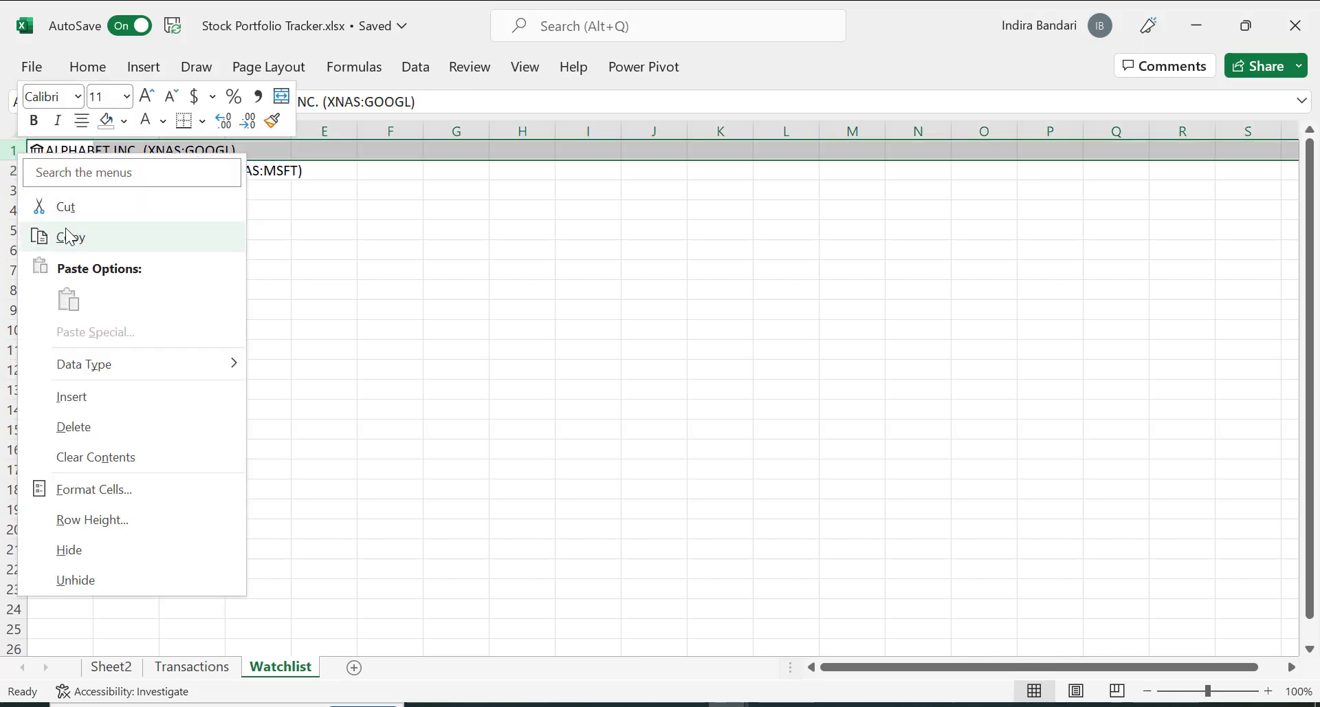
pyautogui.click(107, 399)
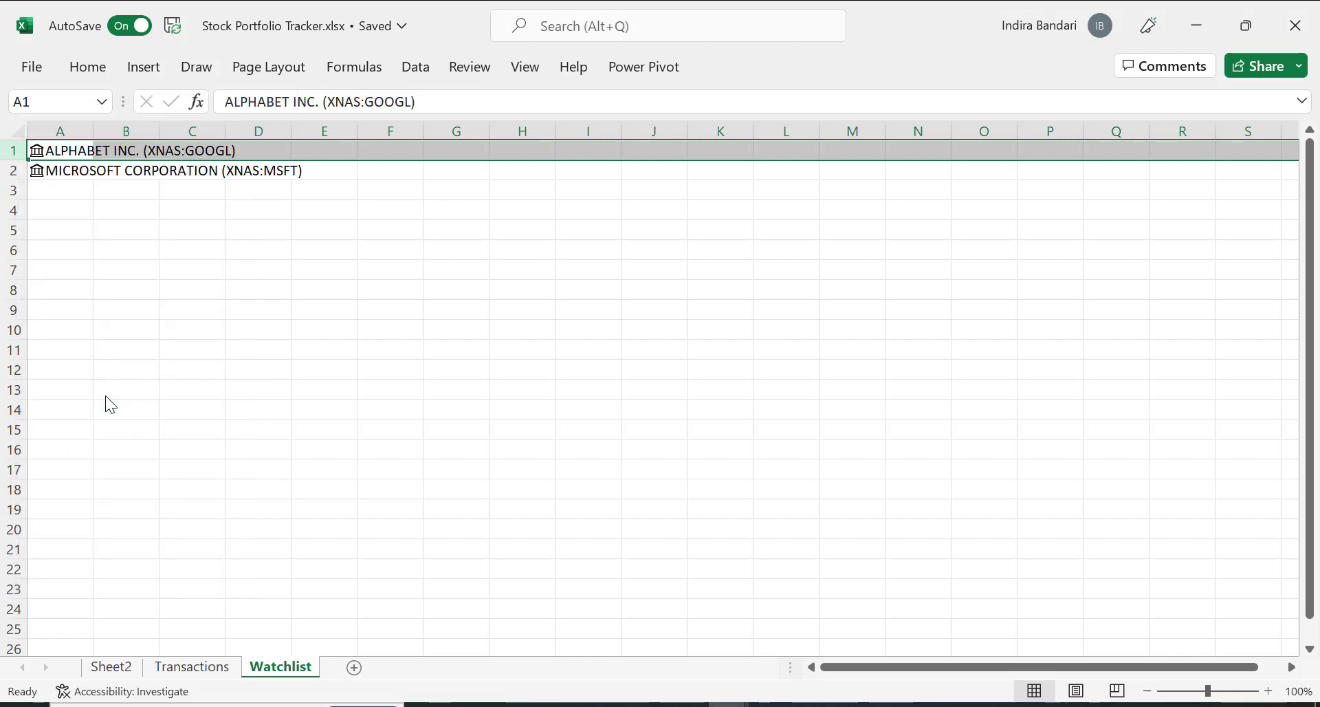
# Enter the header Company in A1 of the Watchlist sheet.
pyautogui.click(71, 154)
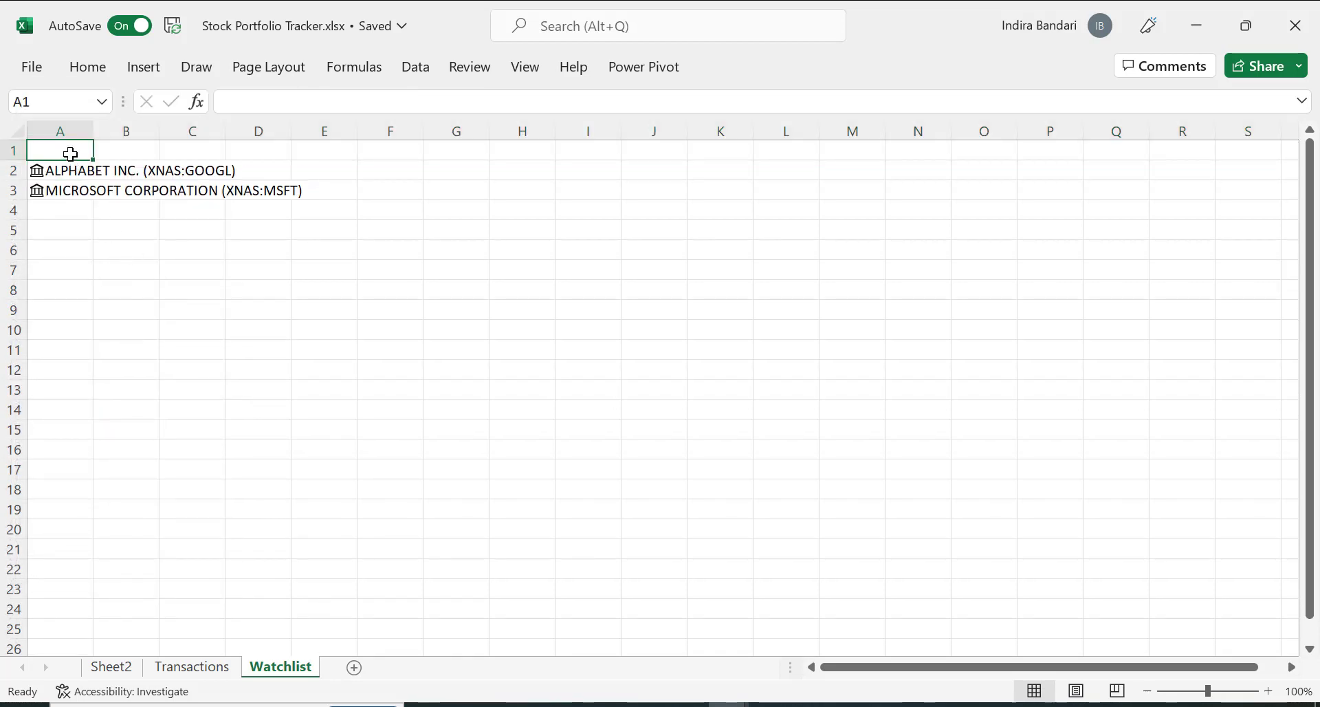
pyautogui.write('Companhy')
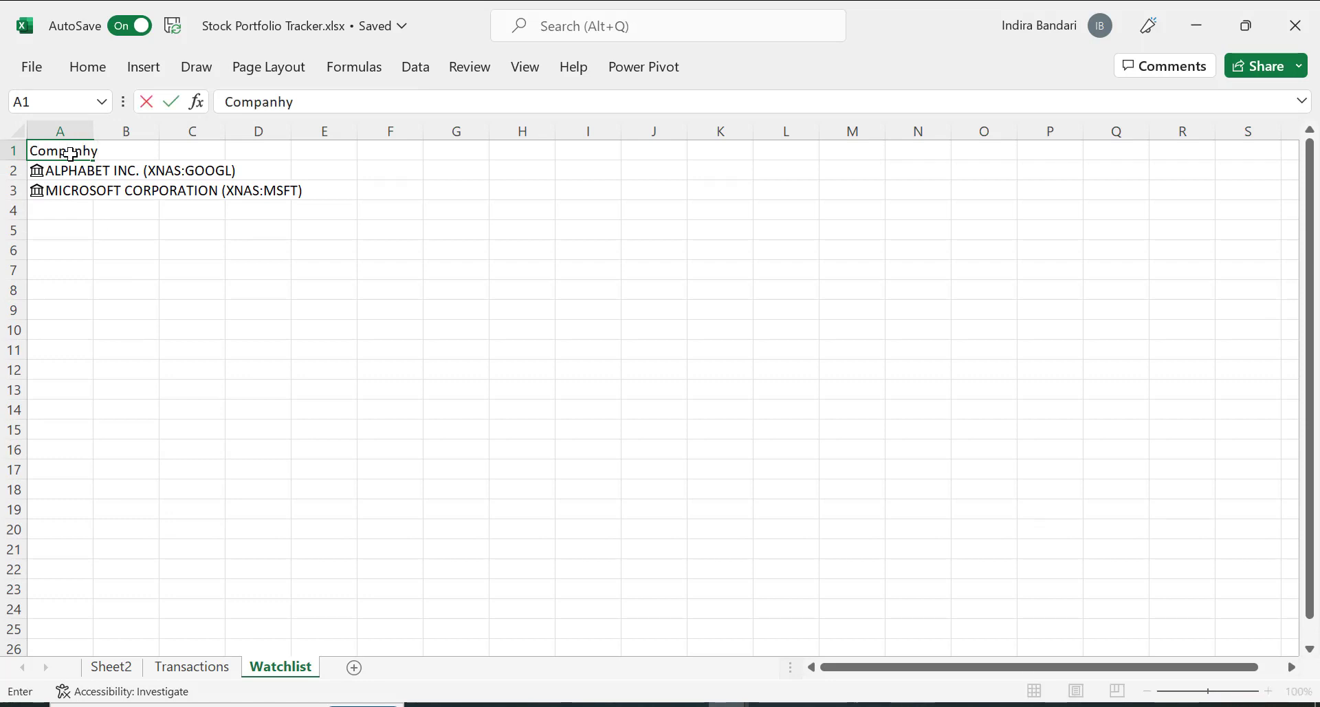
pyautogui.press('Tab')
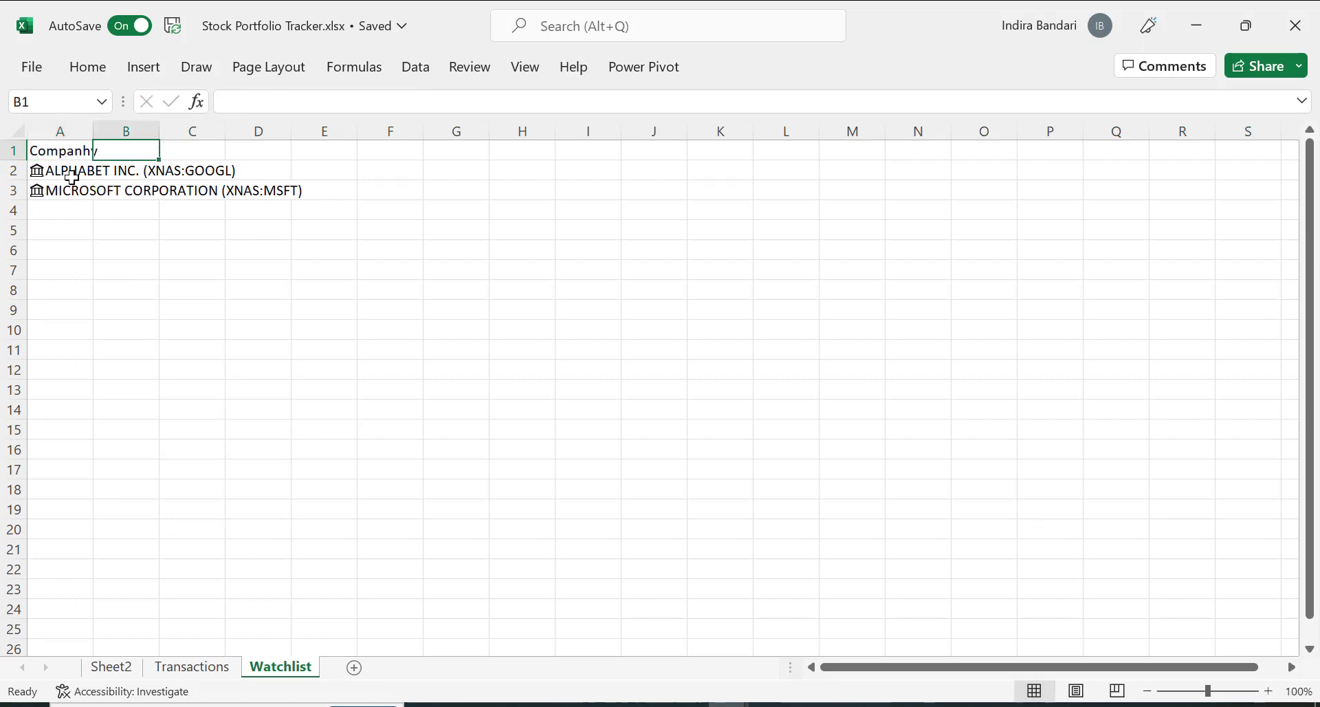
pyautogui.click(72, 147)
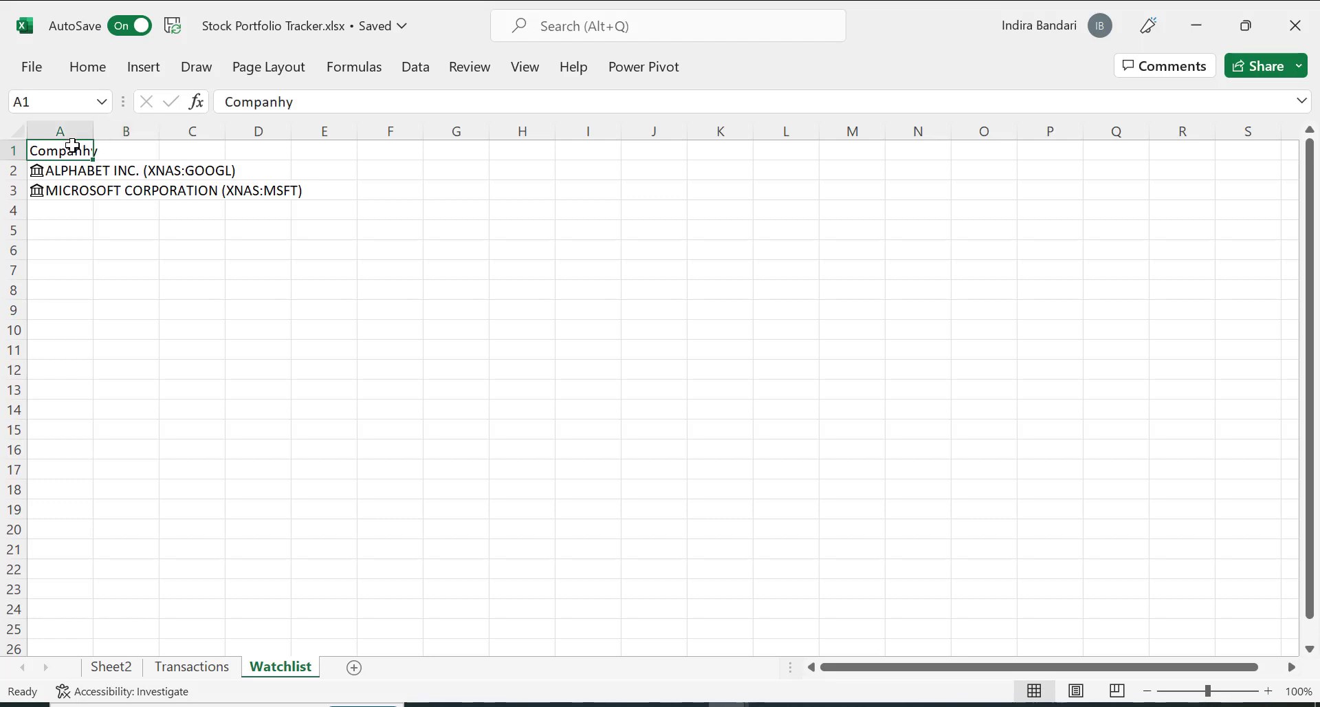
pyautogui.click(288, 103)
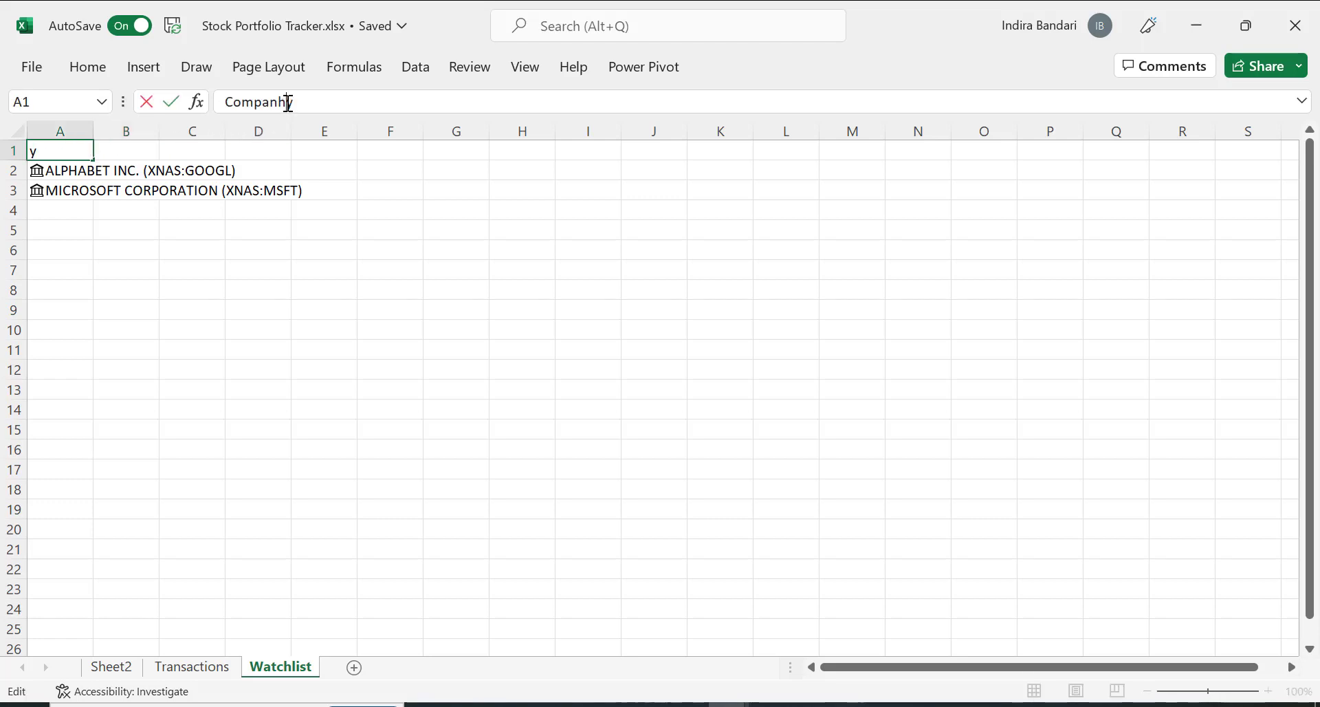
pyautogui.press('BackSpace')
pyautogui.press('Return')
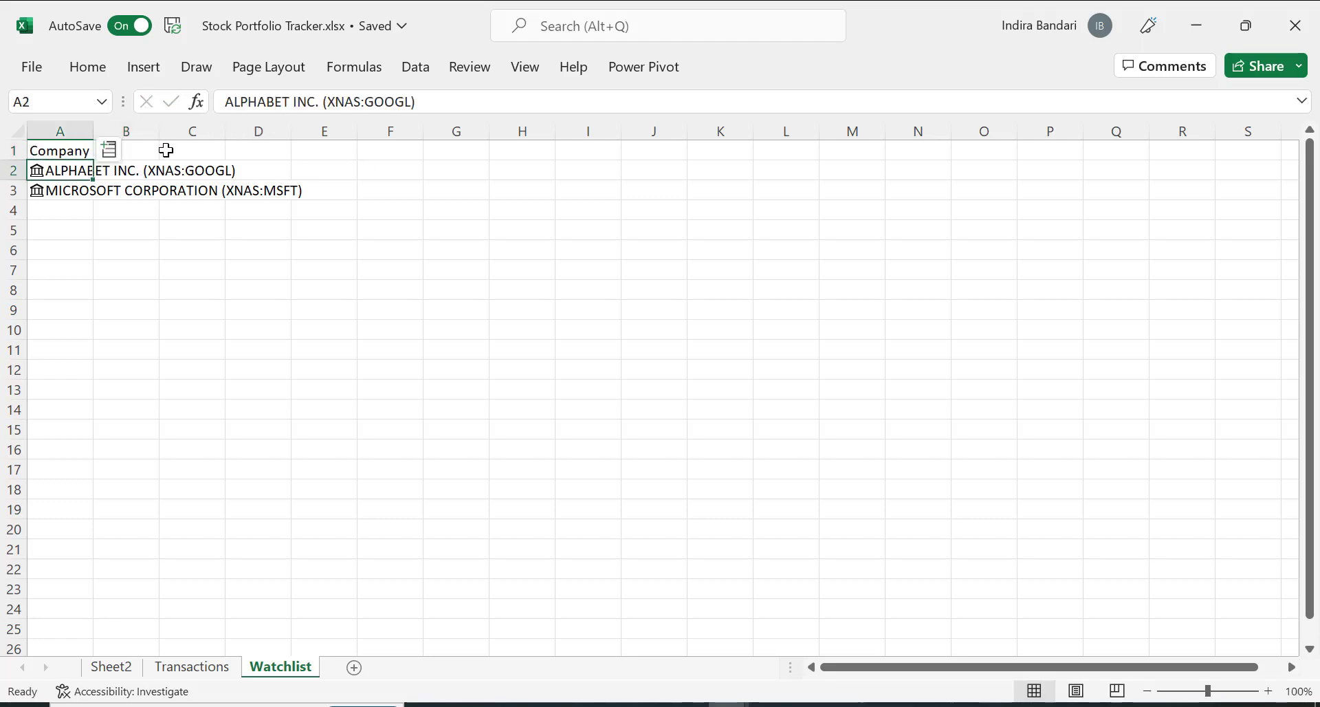
# Add the Exchange abbreviation field for the Alphabet entry and widen column A to fit the company names.
pyautogui.click(111, 155)
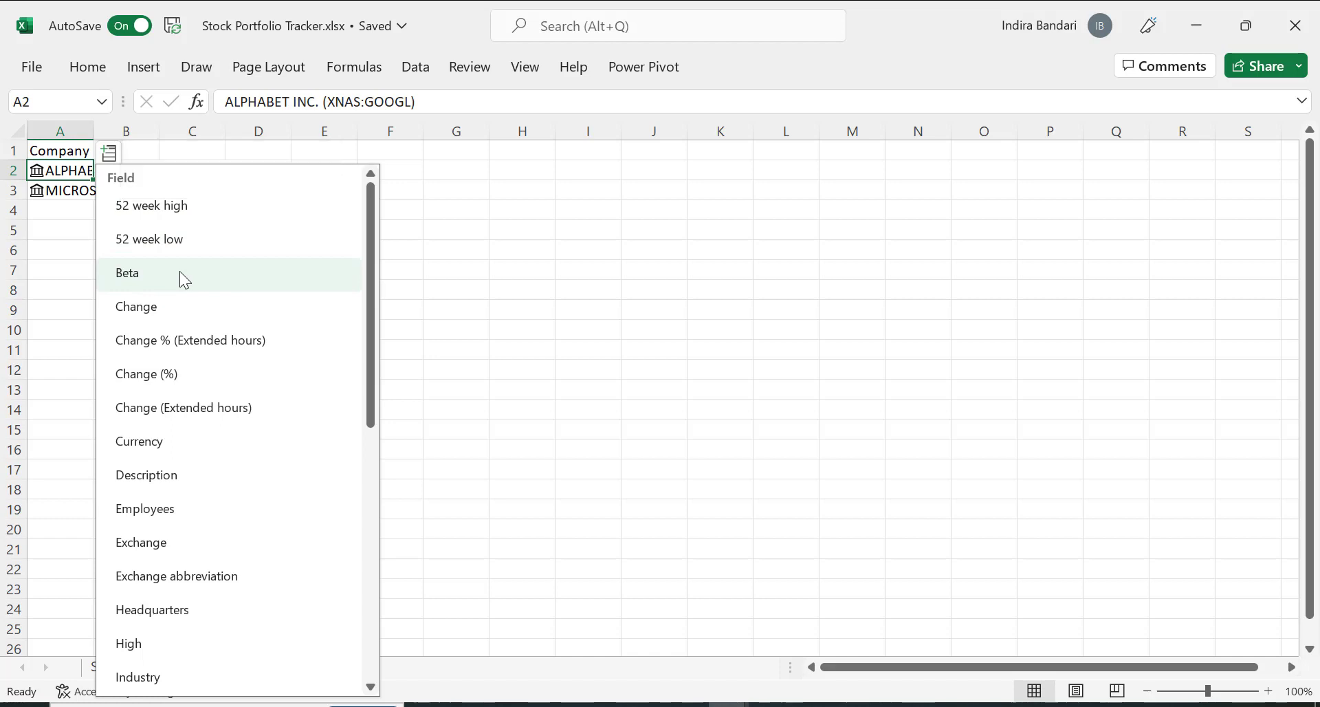
pyautogui.click(212, 576)
pyautogui.click(211, 572)
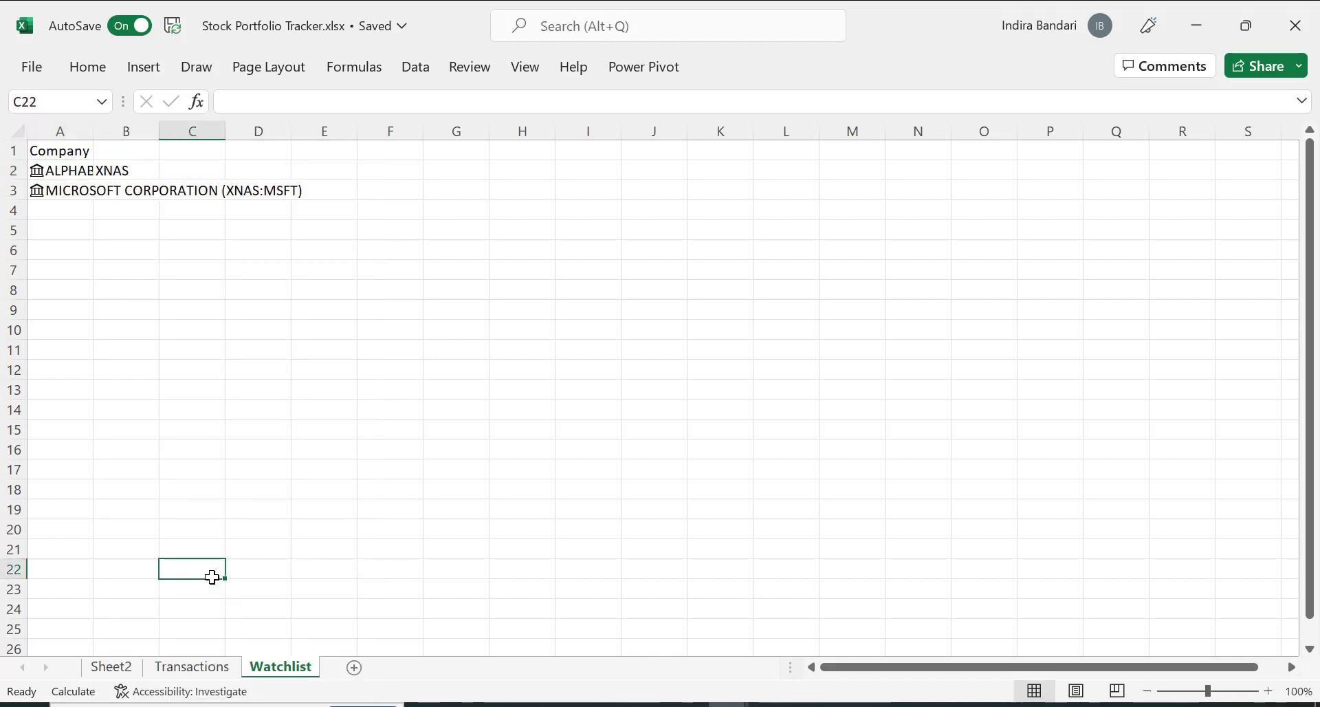
pyautogui.doubleClick(102, 135)
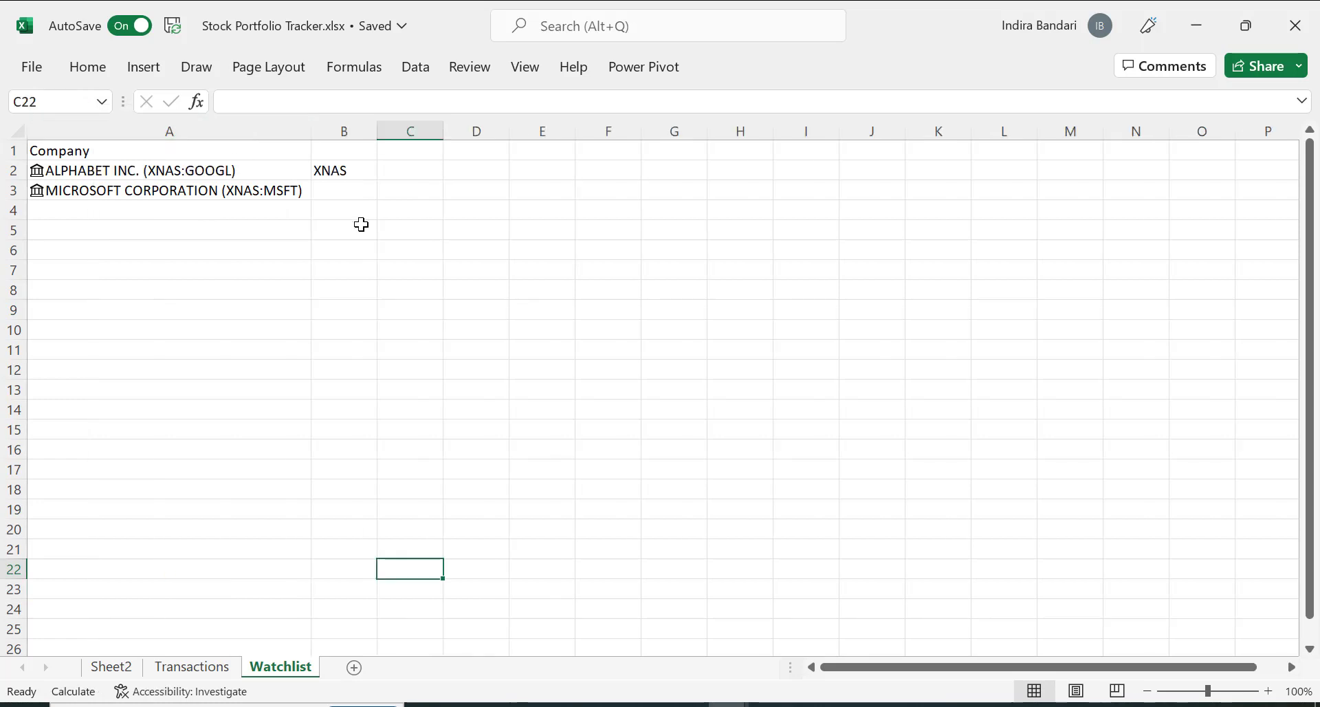
# Convert the range A1:B3 on the Watchlist sheet into a table with headers.
pyautogui.click(334, 171)
pyautogui.click(210, 173)
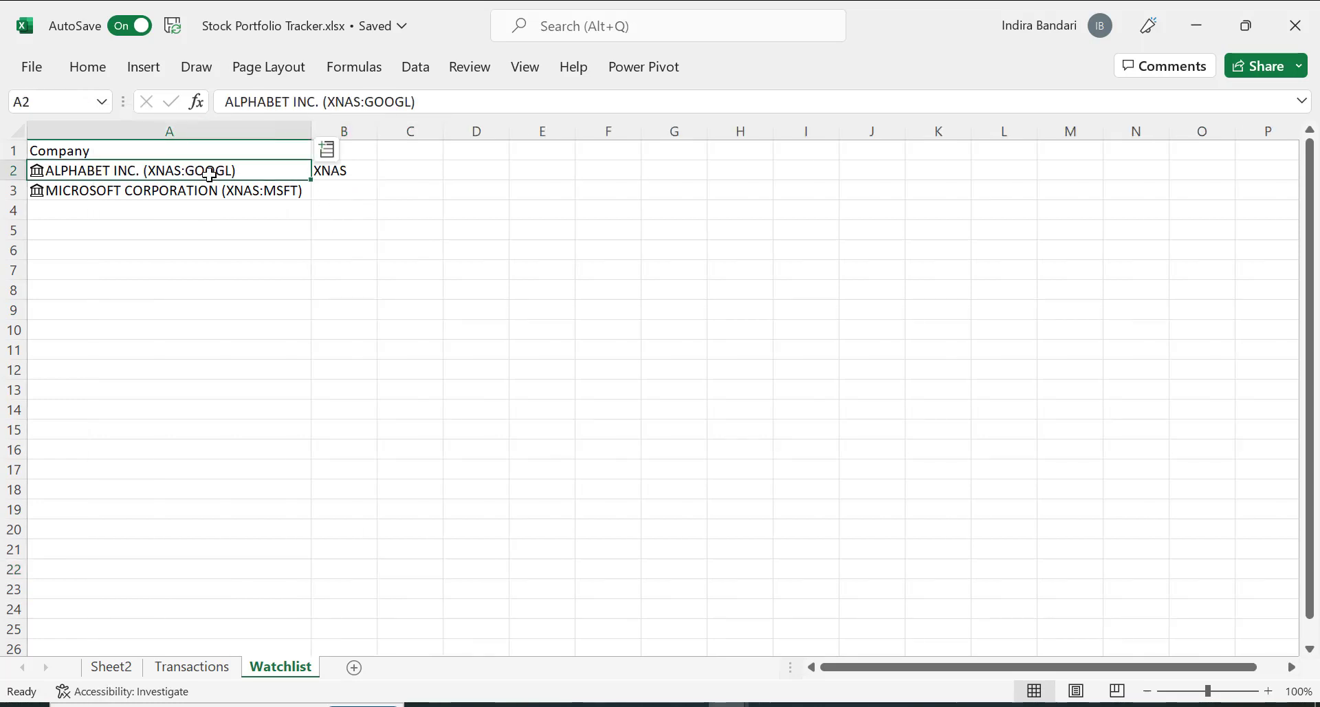
pyautogui.hotkey('ctrl', 't')
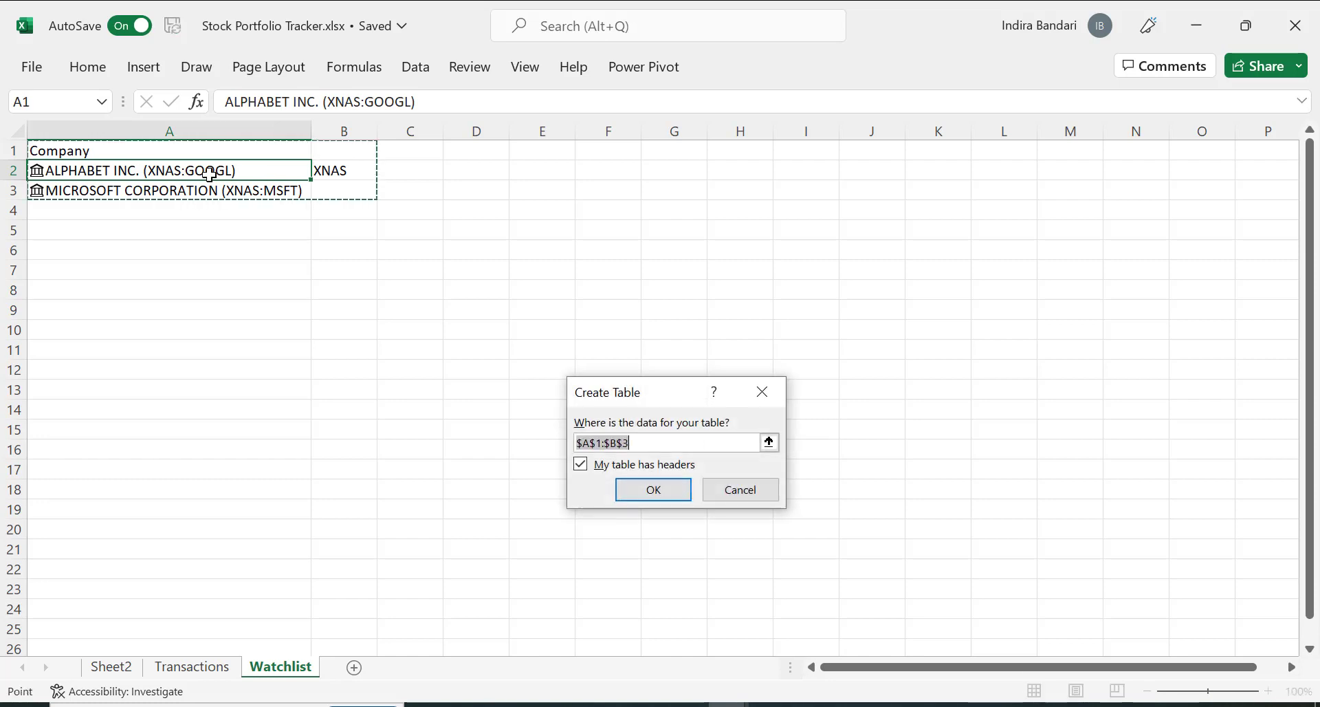
pyautogui.click(673, 502)
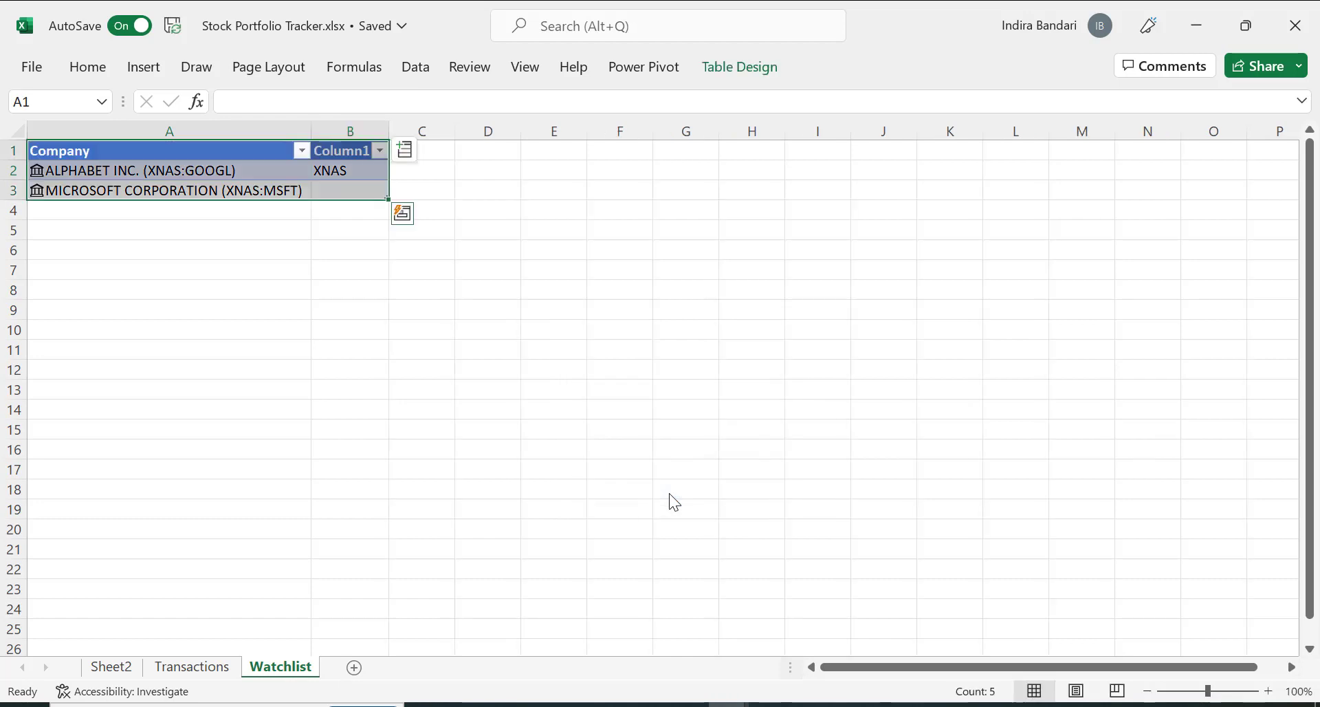
pyautogui.click(350, 165)
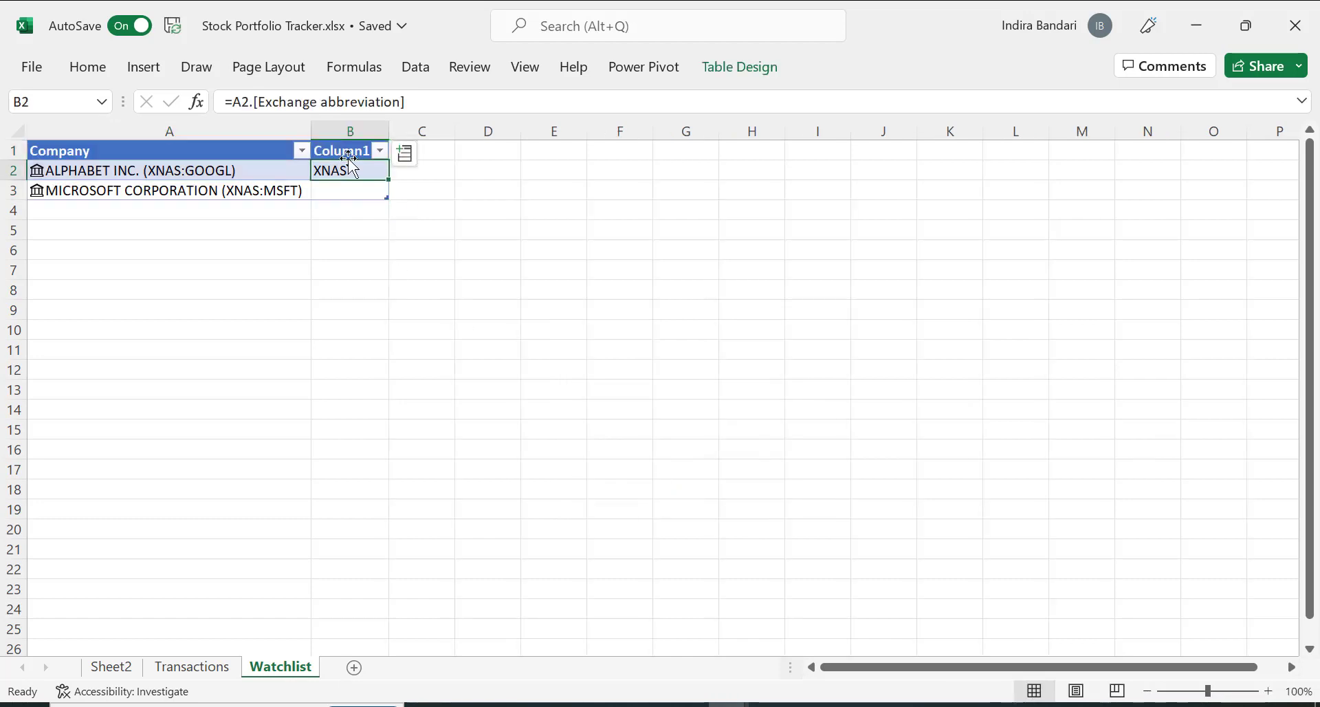
pyautogui.doubleClick(354, 152)
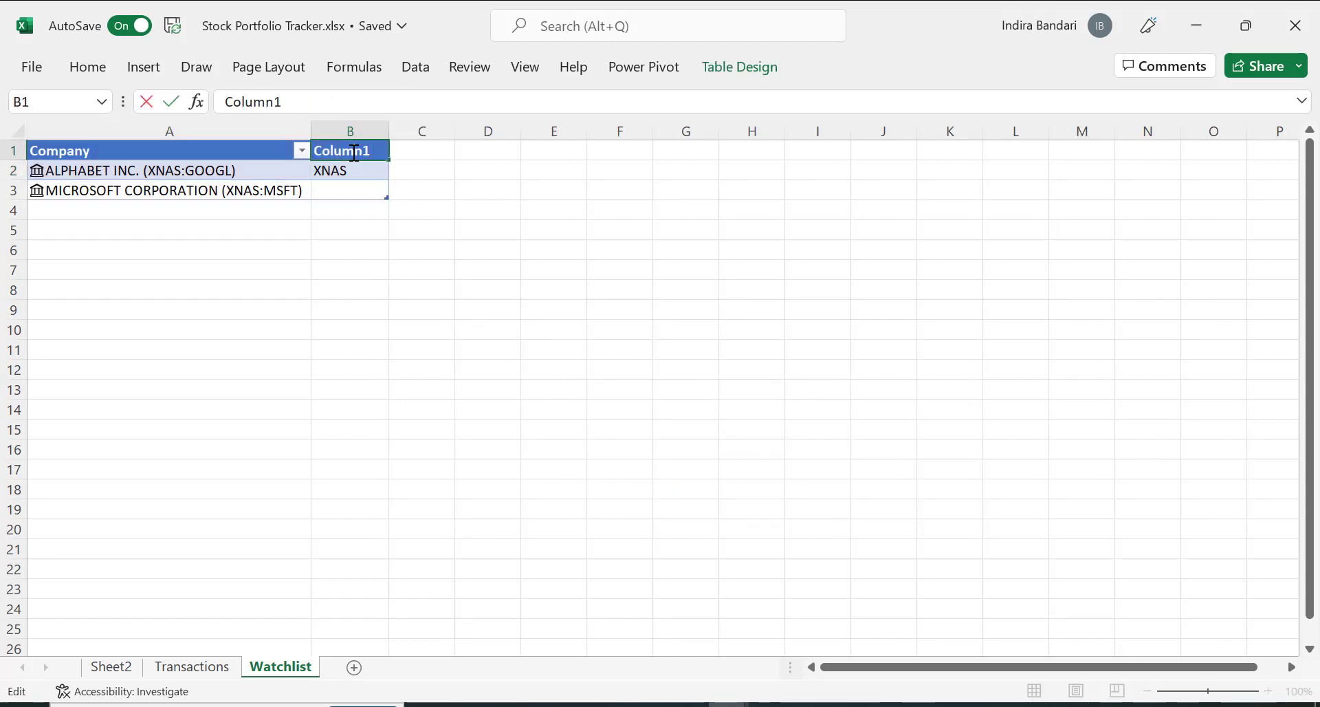
pyautogui.write('Exchange')
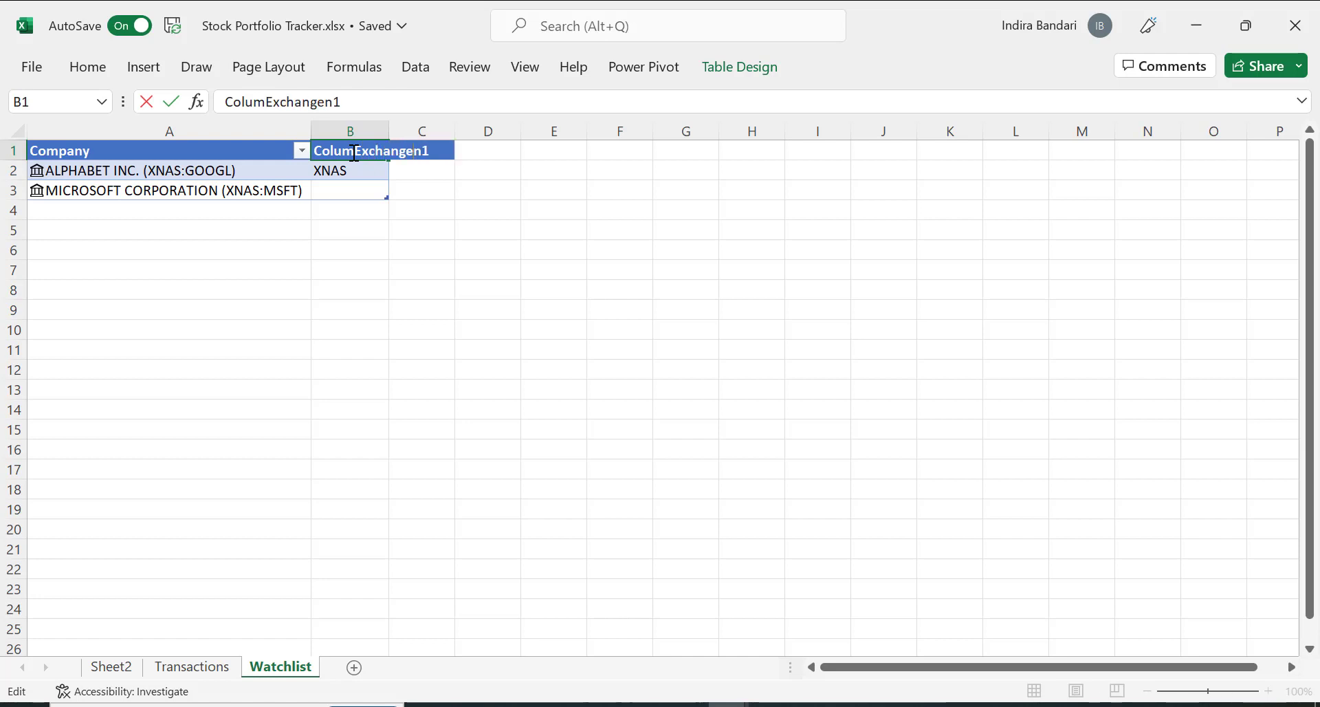
pyautogui.press('Return')
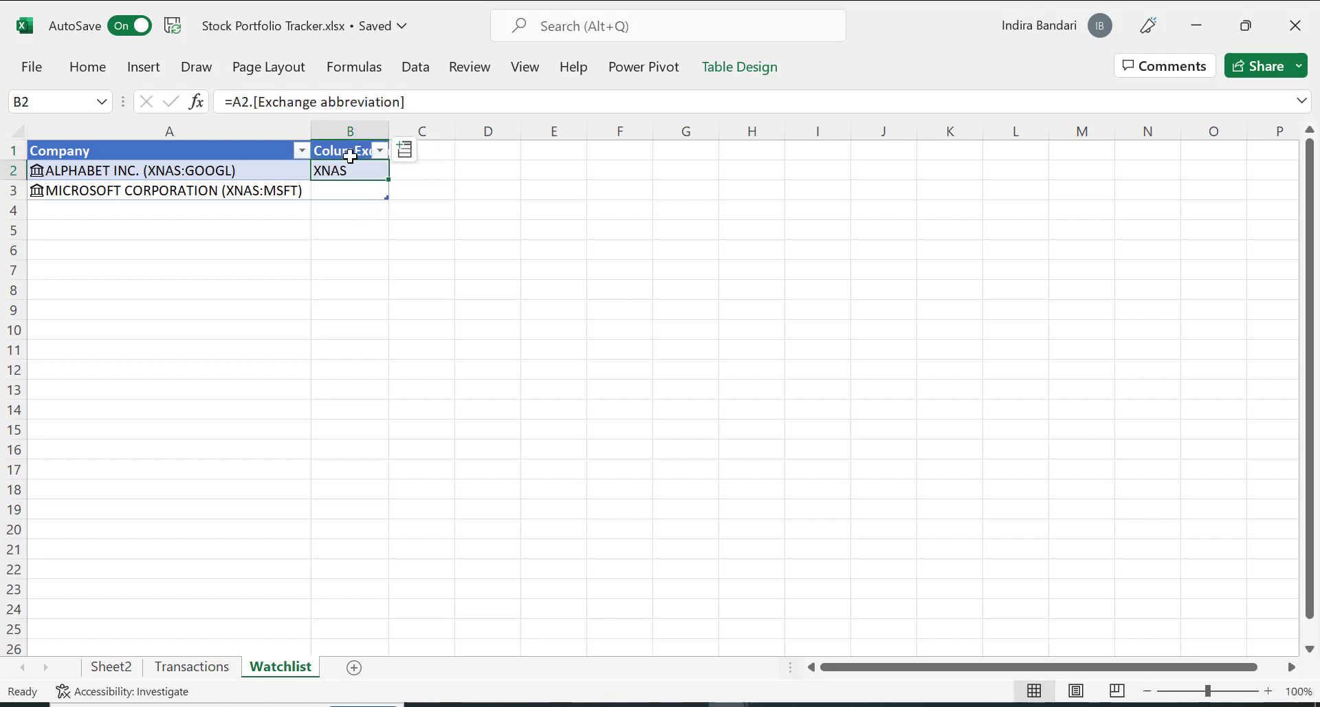
# Replace the header in B1 with Exchange and fill the exchange formula from B2 down to B3.
pyautogui.click(345, 151)
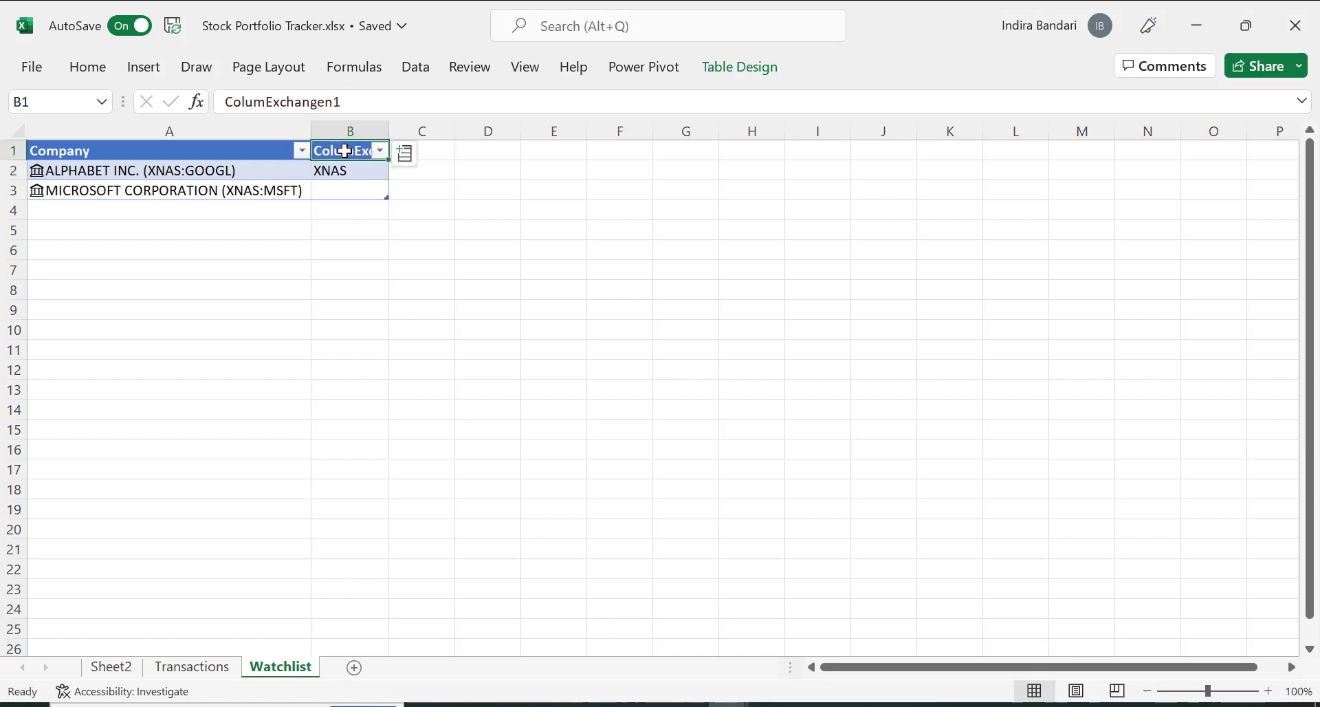
pyautogui.write('Ex')
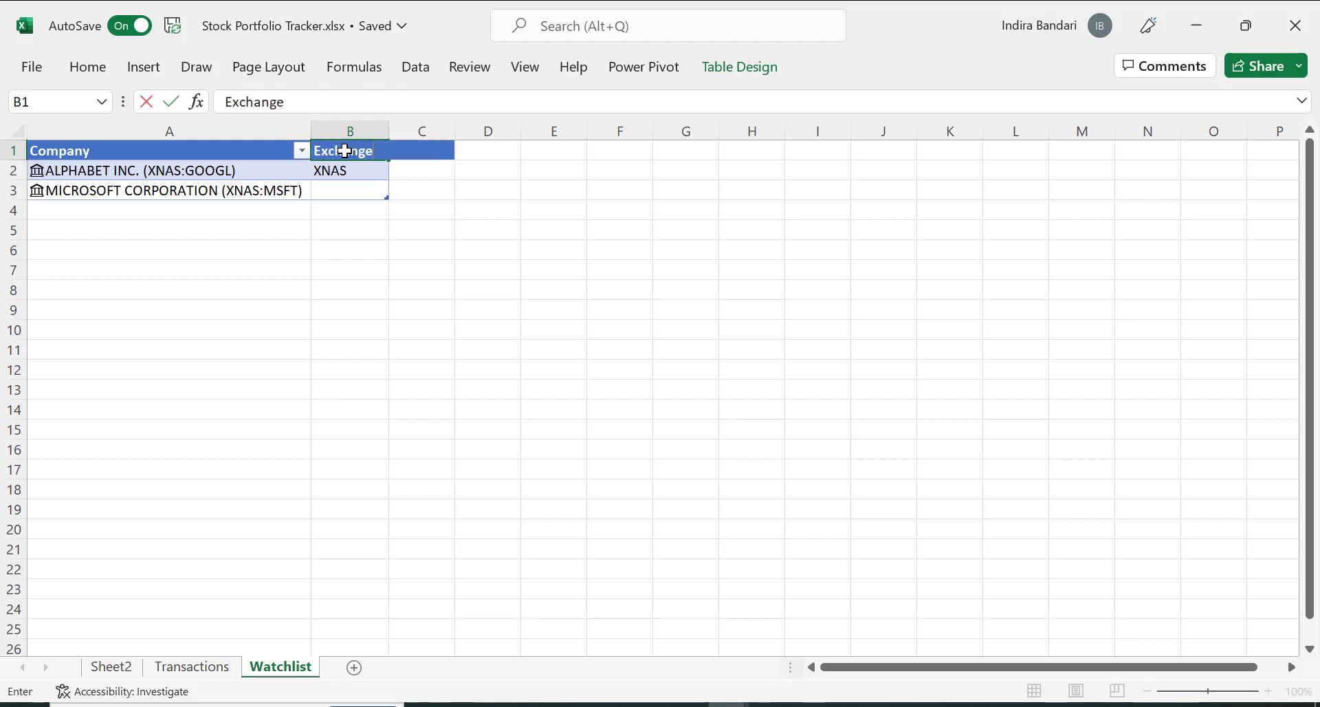
pyautogui.write('change')
pyautogui.press('Return')
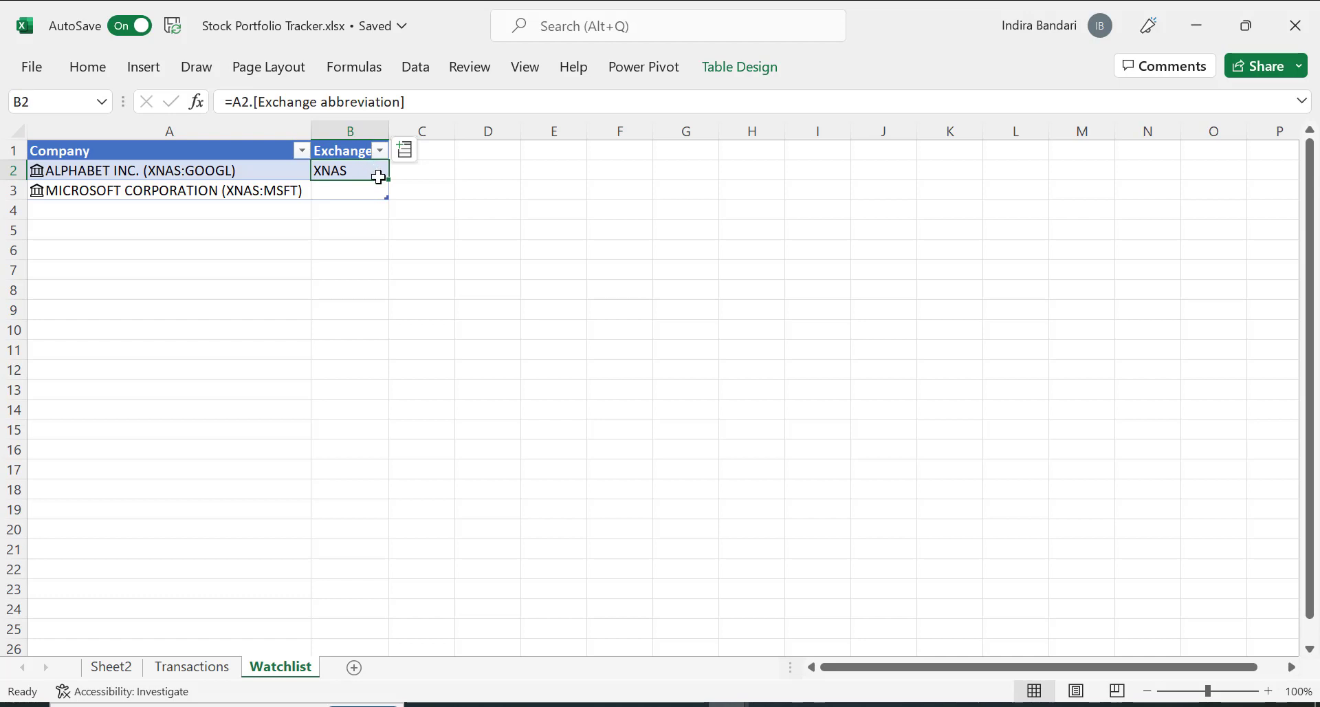
pyautogui.moveTo(386, 181); pyautogui.dragTo(385, 193)
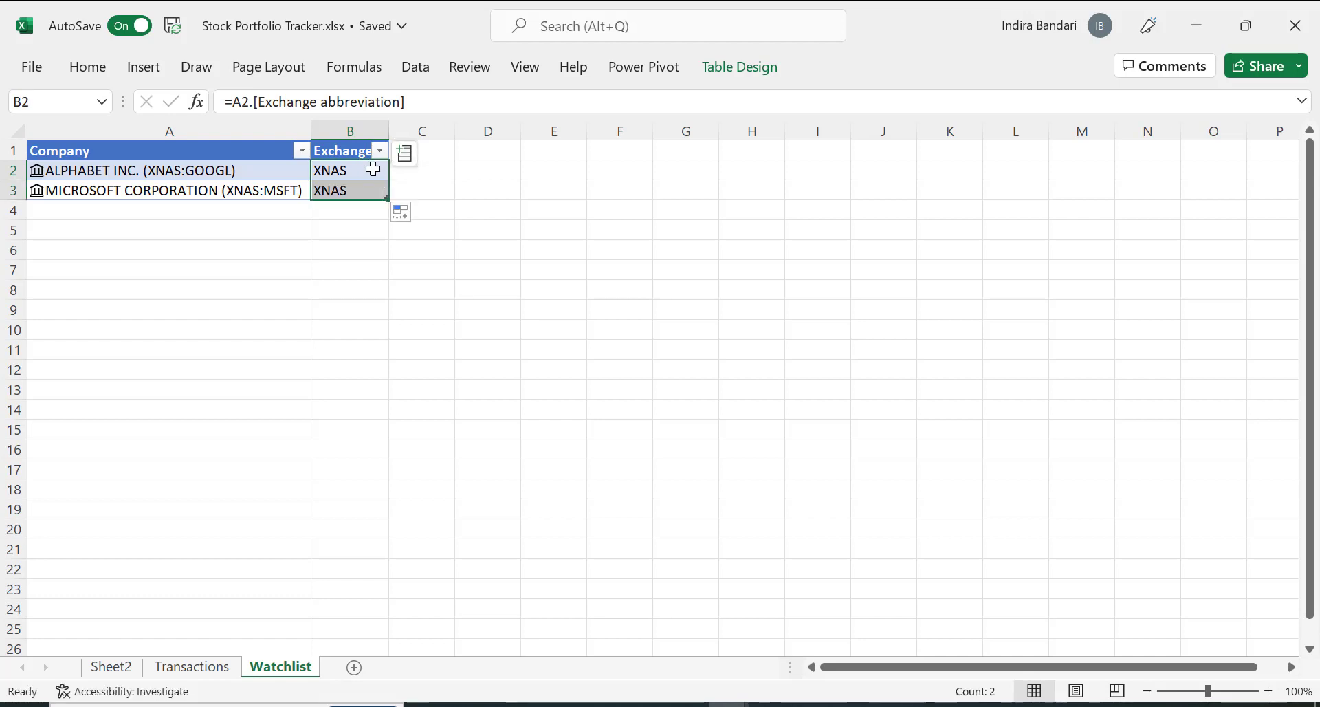
# Add the Ticker symbol data field as a new column of the watchlist table.
pyautogui.click(366, 171)
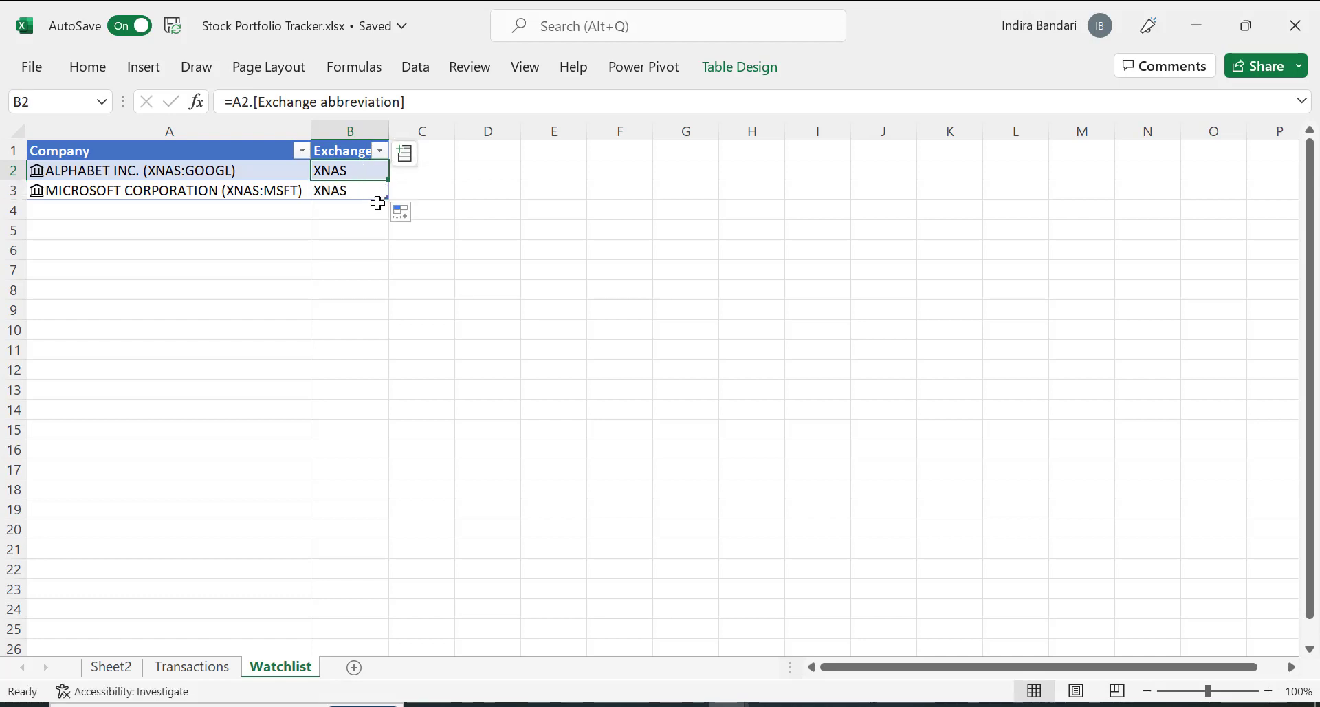
pyautogui.click(408, 154)
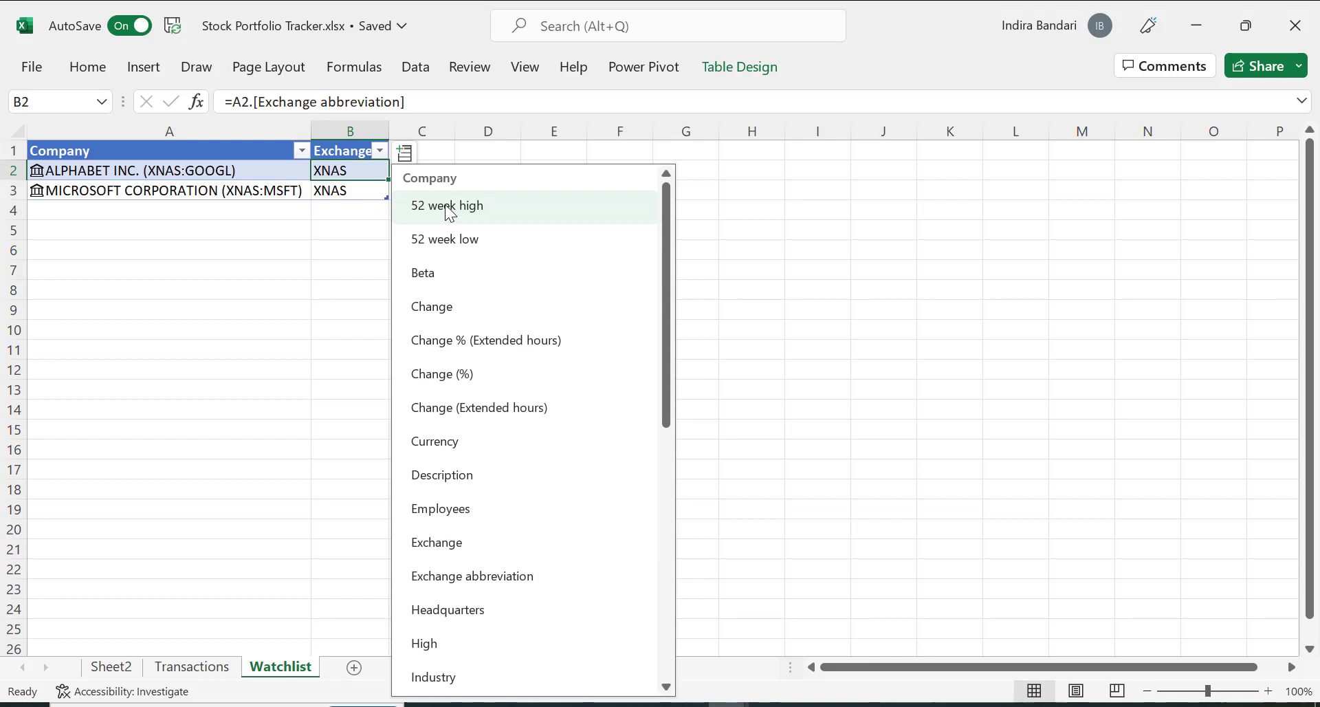
pyautogui.scroll(-5, 450, 215)
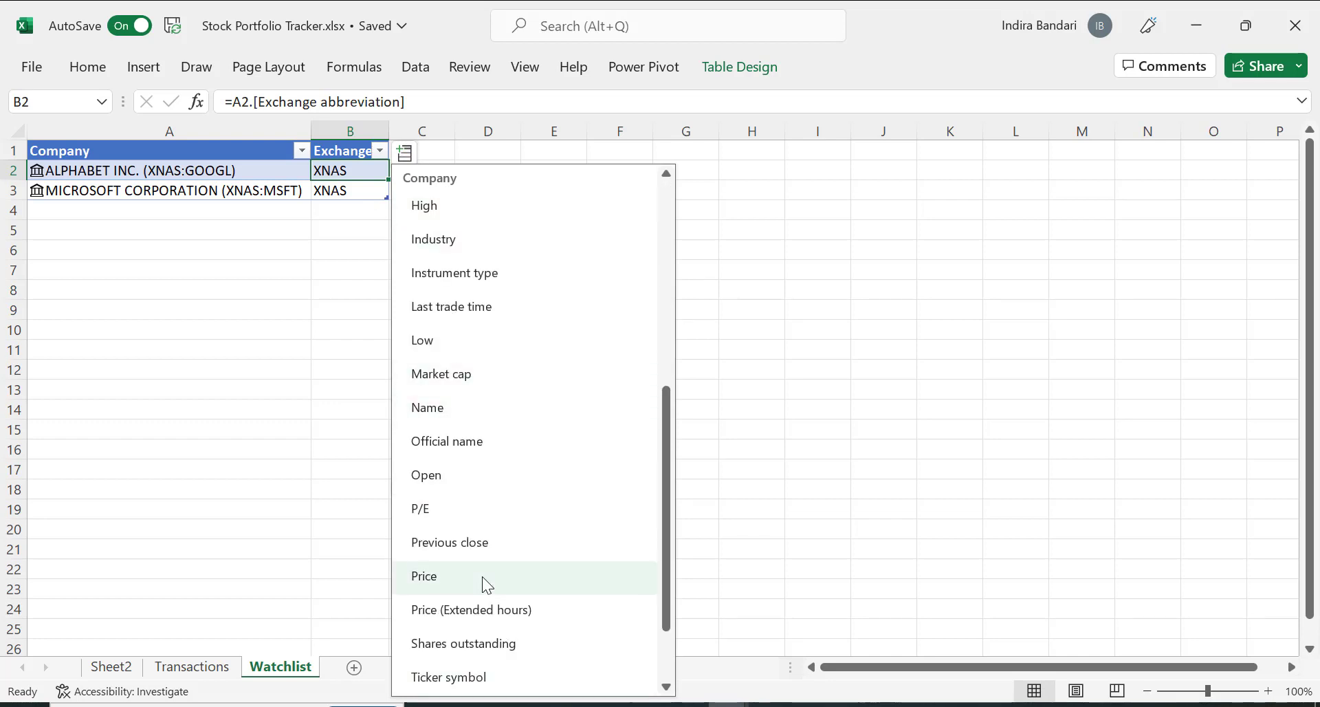
pyautogui.click(460, 677)
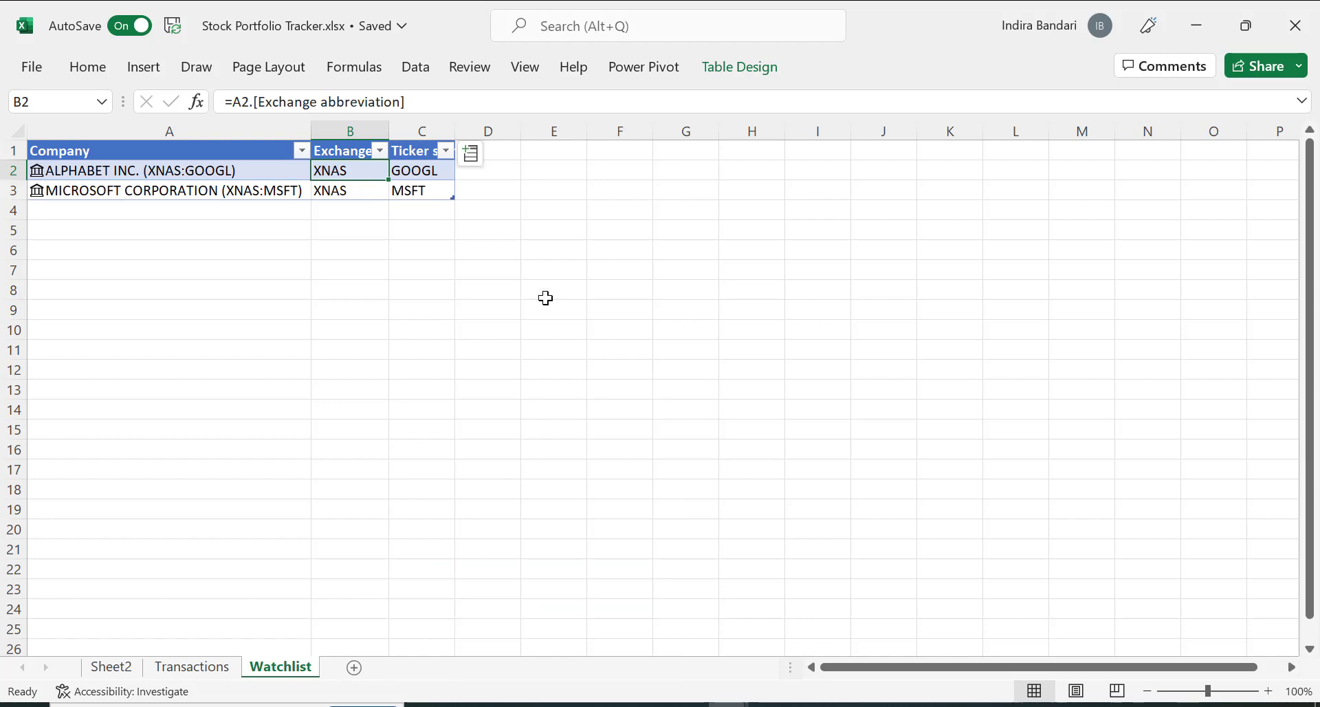
pyautogui.click(469, 175)
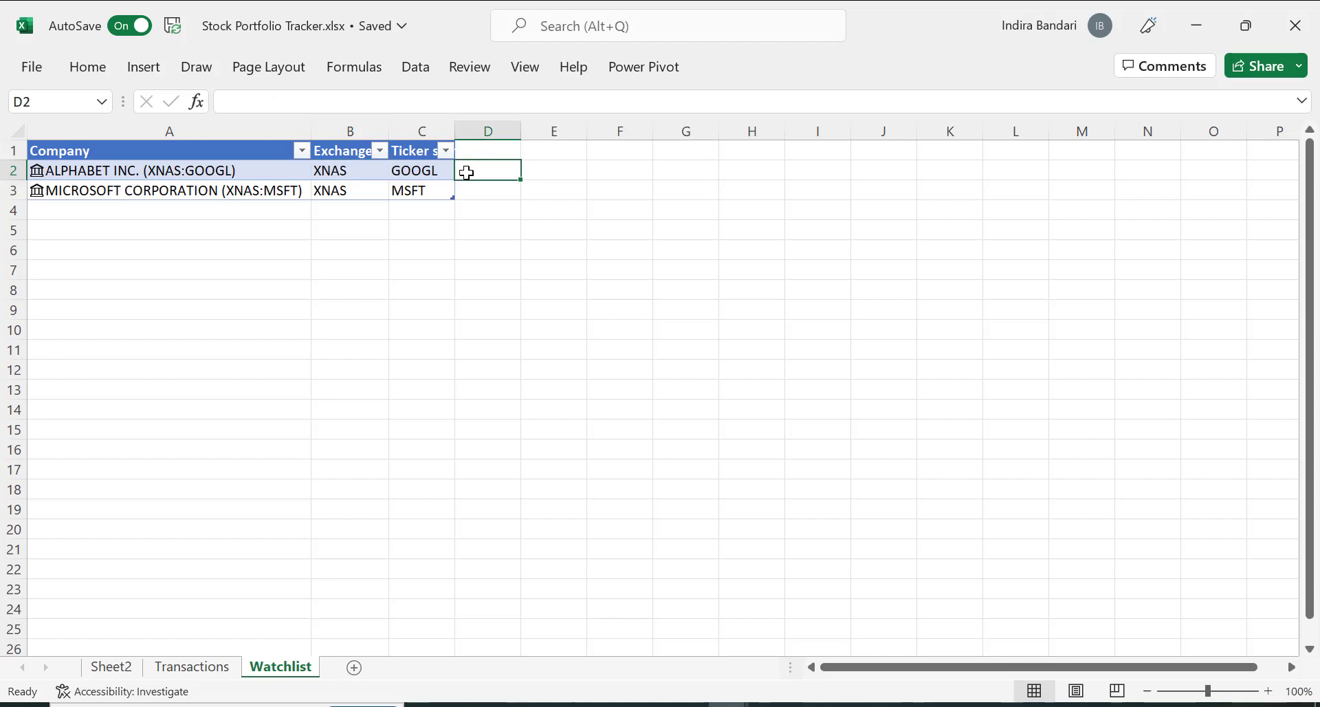
pyautogui.write('=')
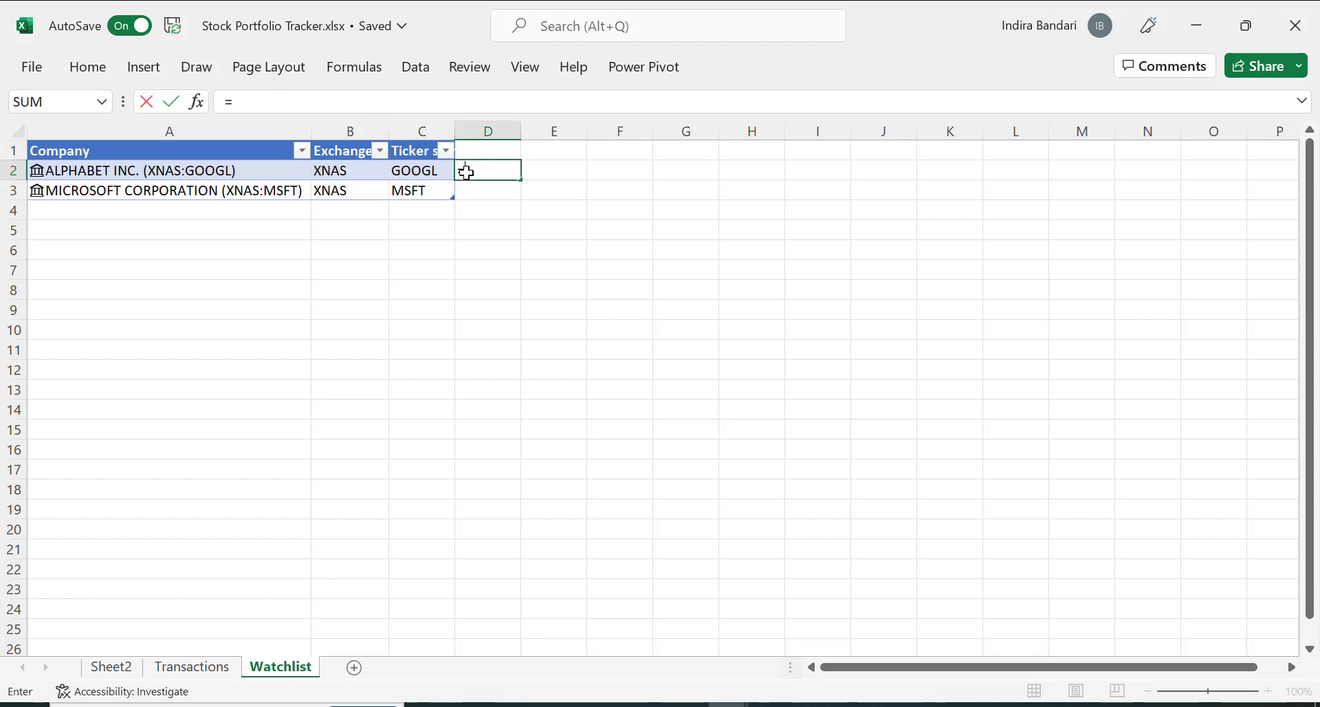
pyautogui.click(237, 172)
pyautogui.write('.')
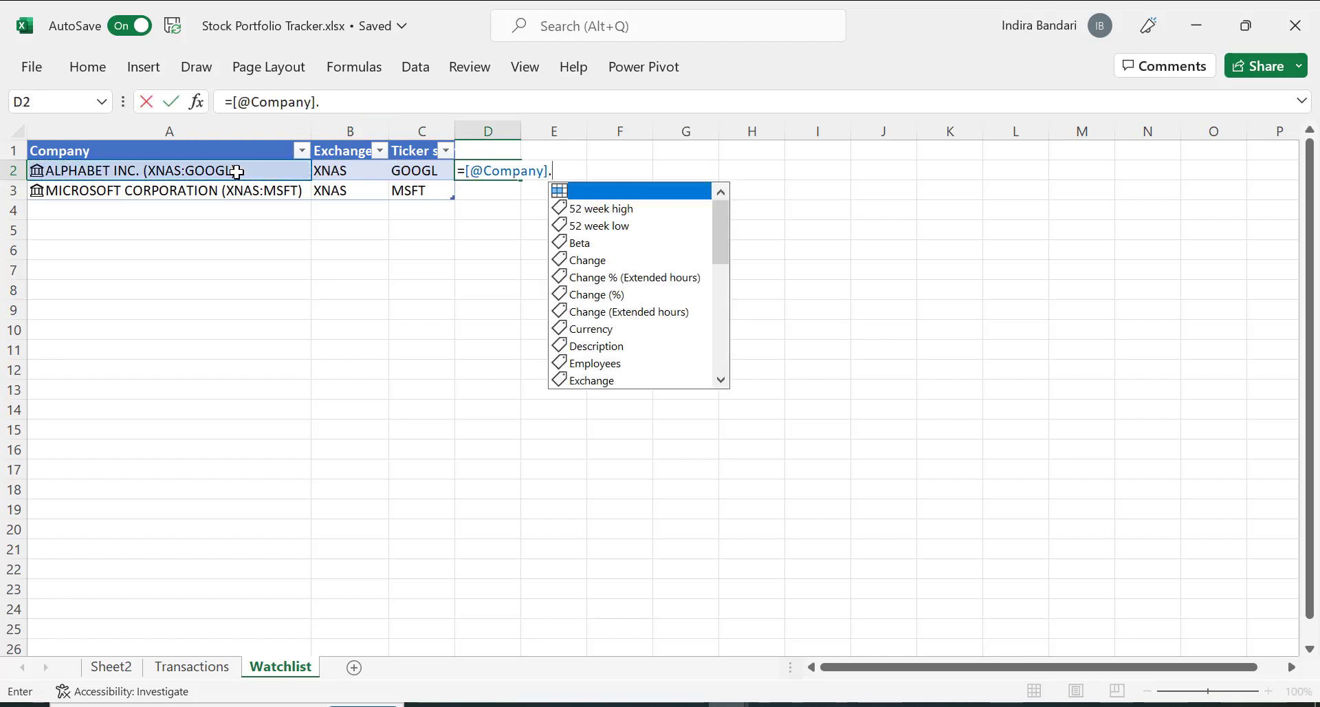
pyautogui.doubleClick(611, 207)
pyautogui.press('Return')
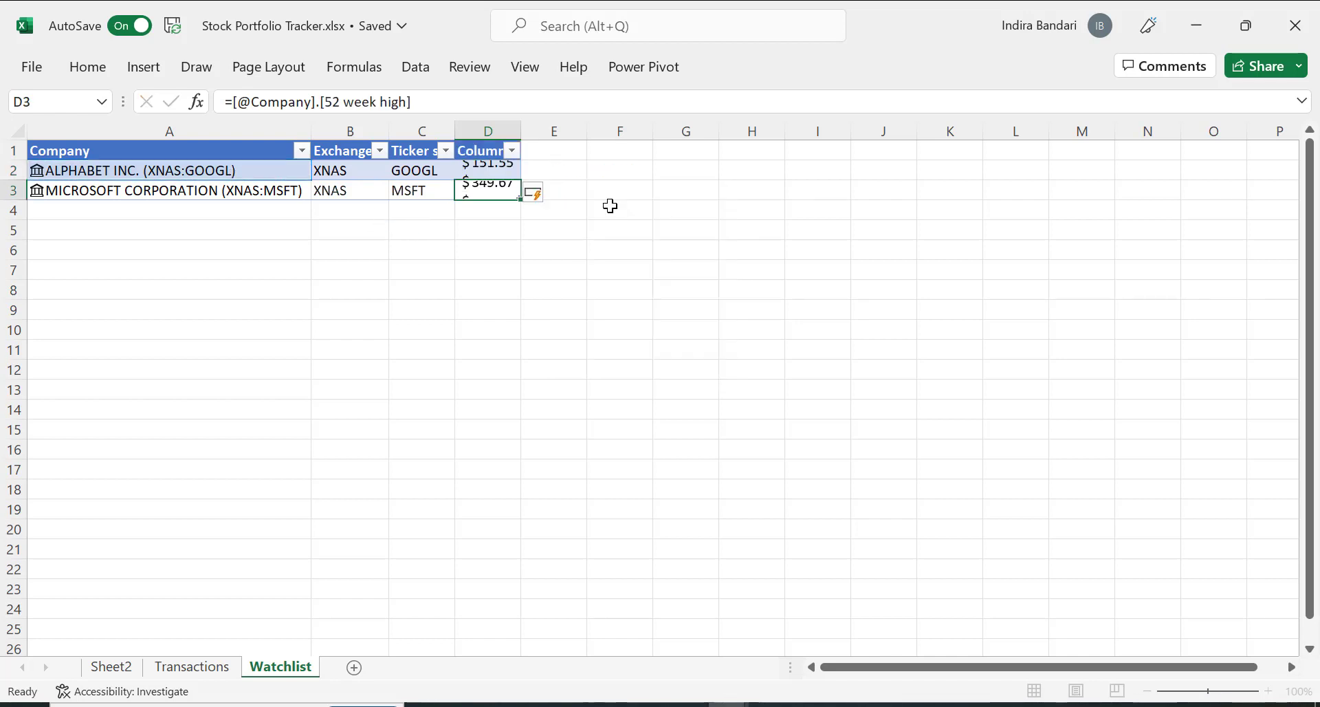
# Rename the header in D1 as 52 week High.
pyautogui.doubleClick(487, 151)
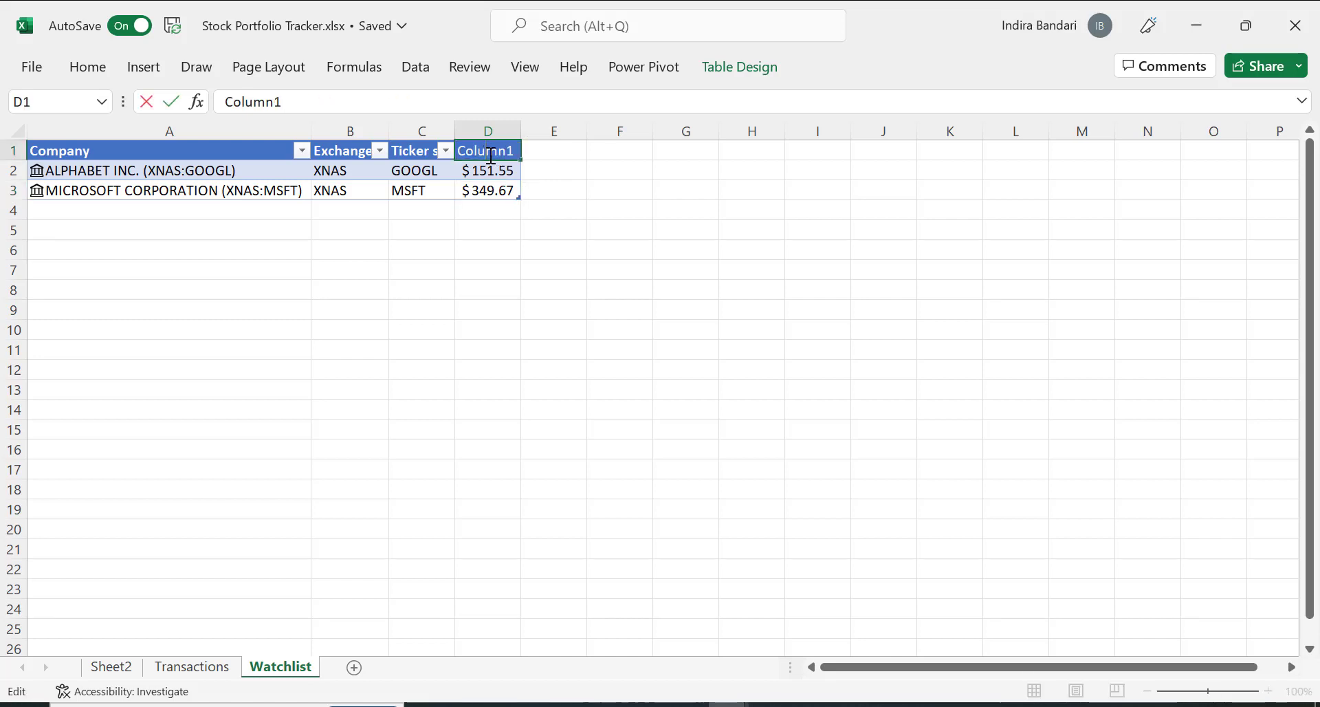
pyautogui.doubleClick(488, 153)
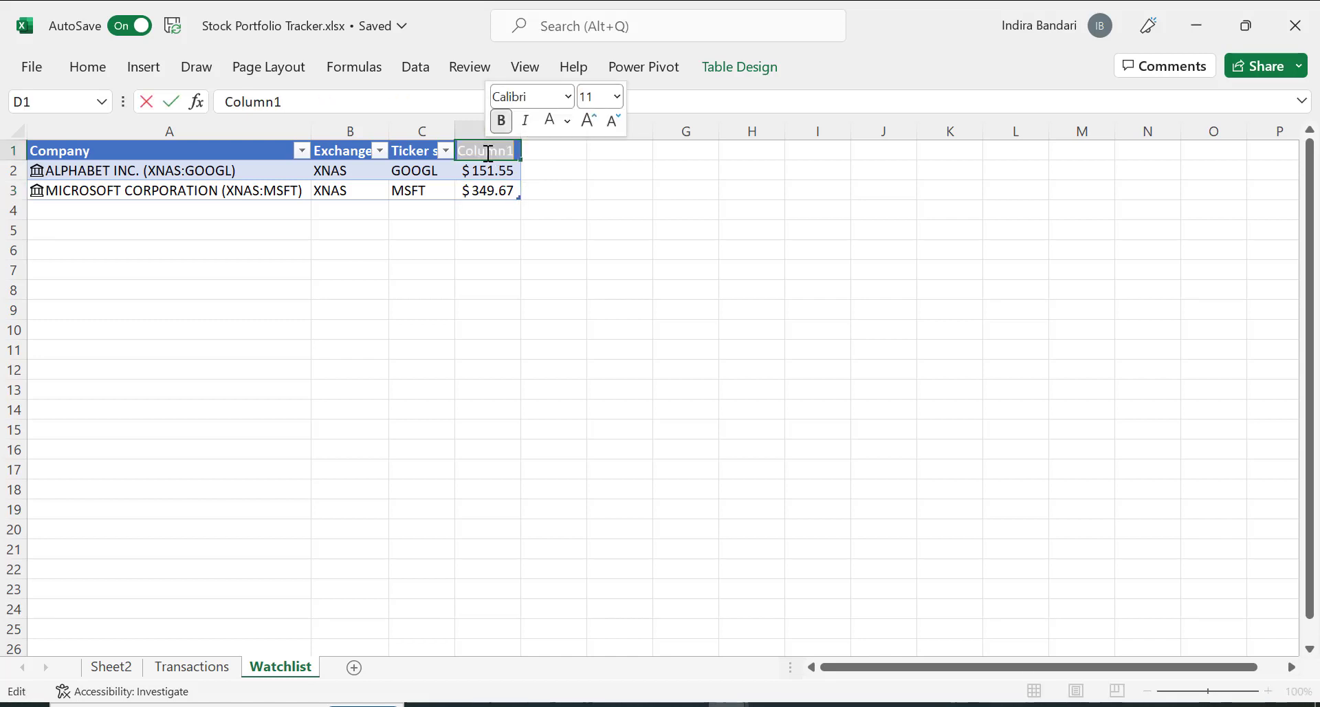
pyautogui.write('52')
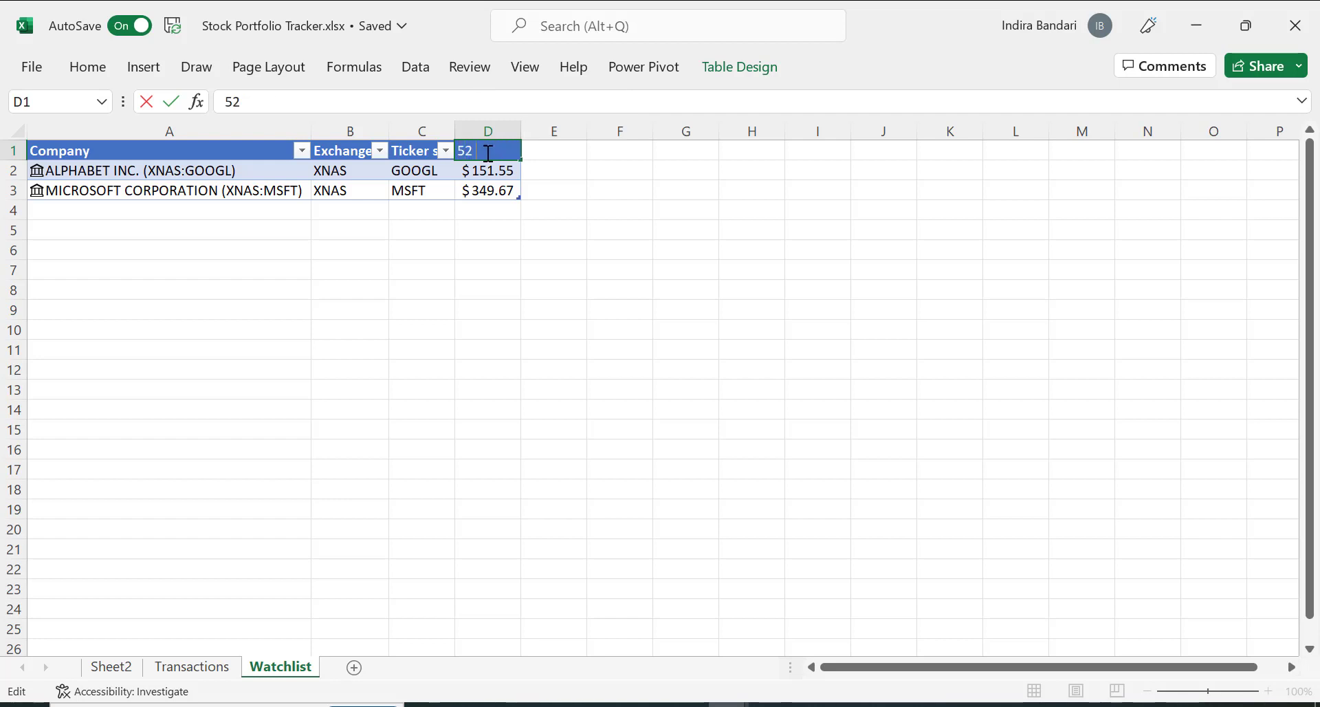
pyautogui.write(' week High')
pyautogui.press('Return')
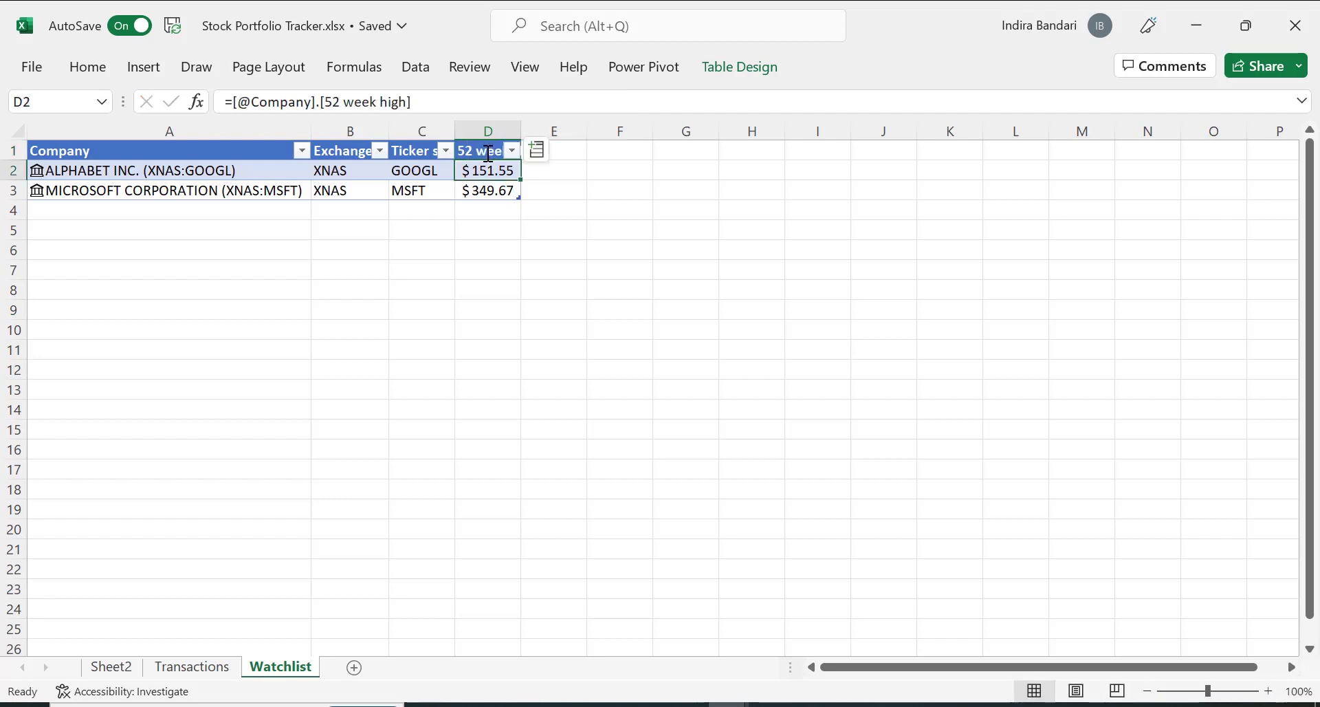
# Add the P/E data field as a new column of the watchlist table.
pyautogui.click(539, 151)
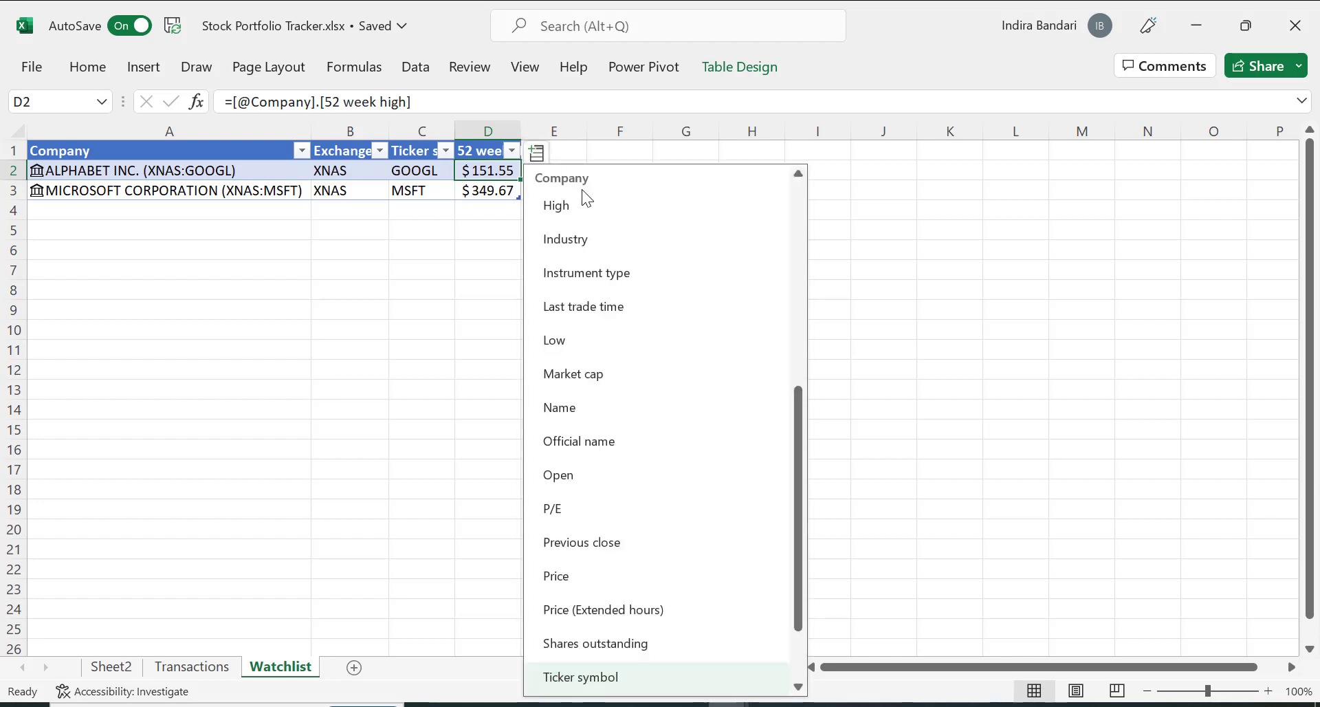
pyautogui.click(583, 517)
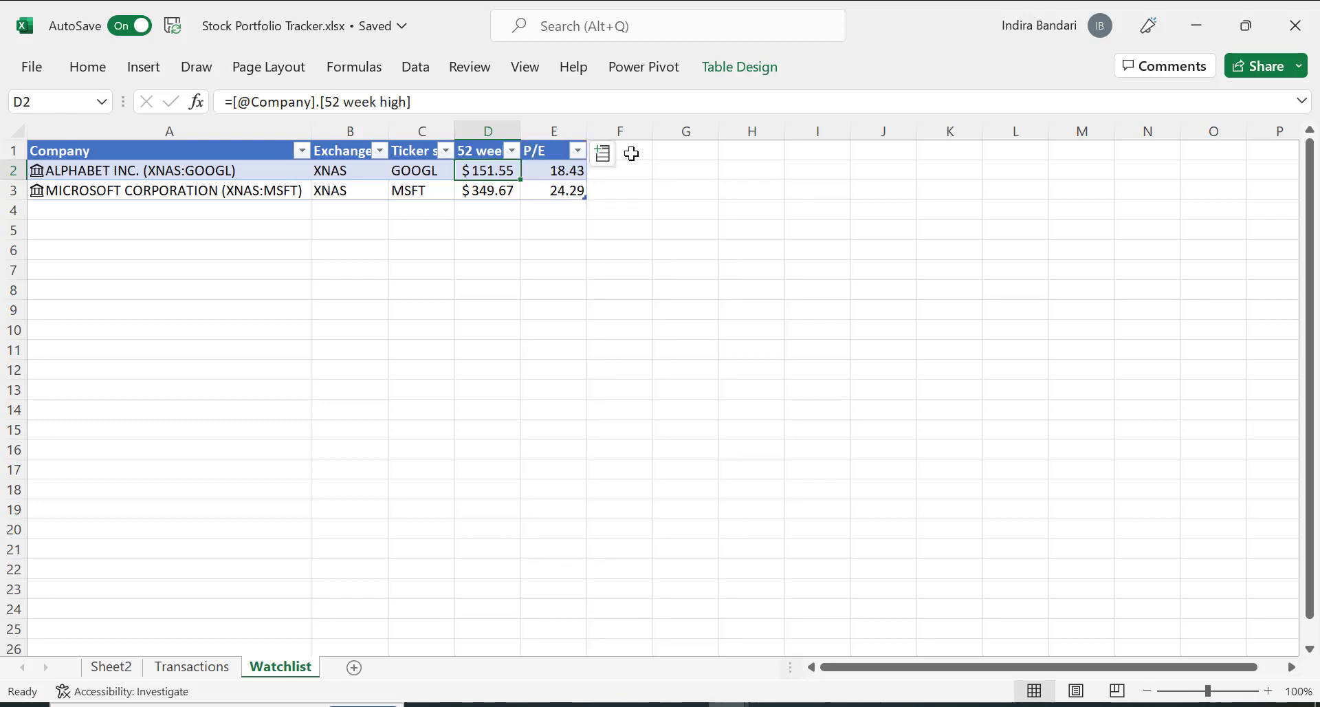
pyautogui.click(851, 705)
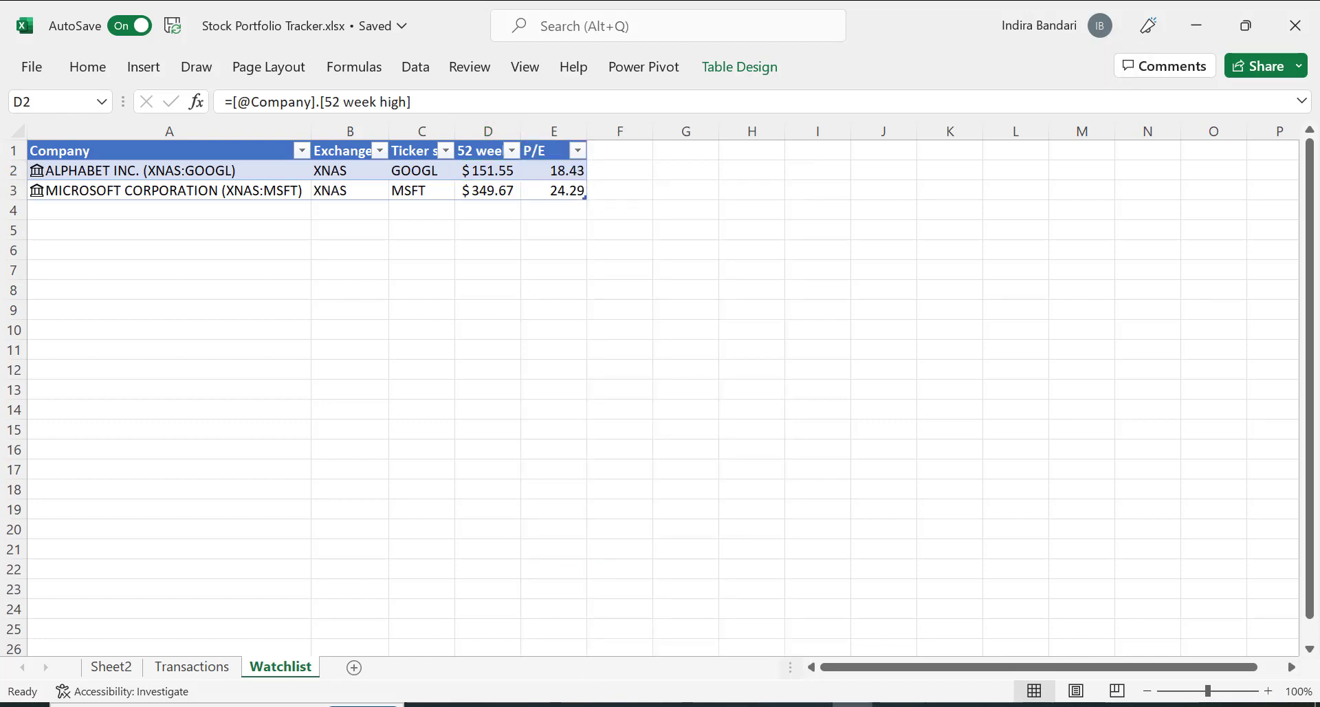
# Add the Price data field as a new column of the watchlist table.
pyautogui.click(578, 150)
pyautogui.click(605, 154)
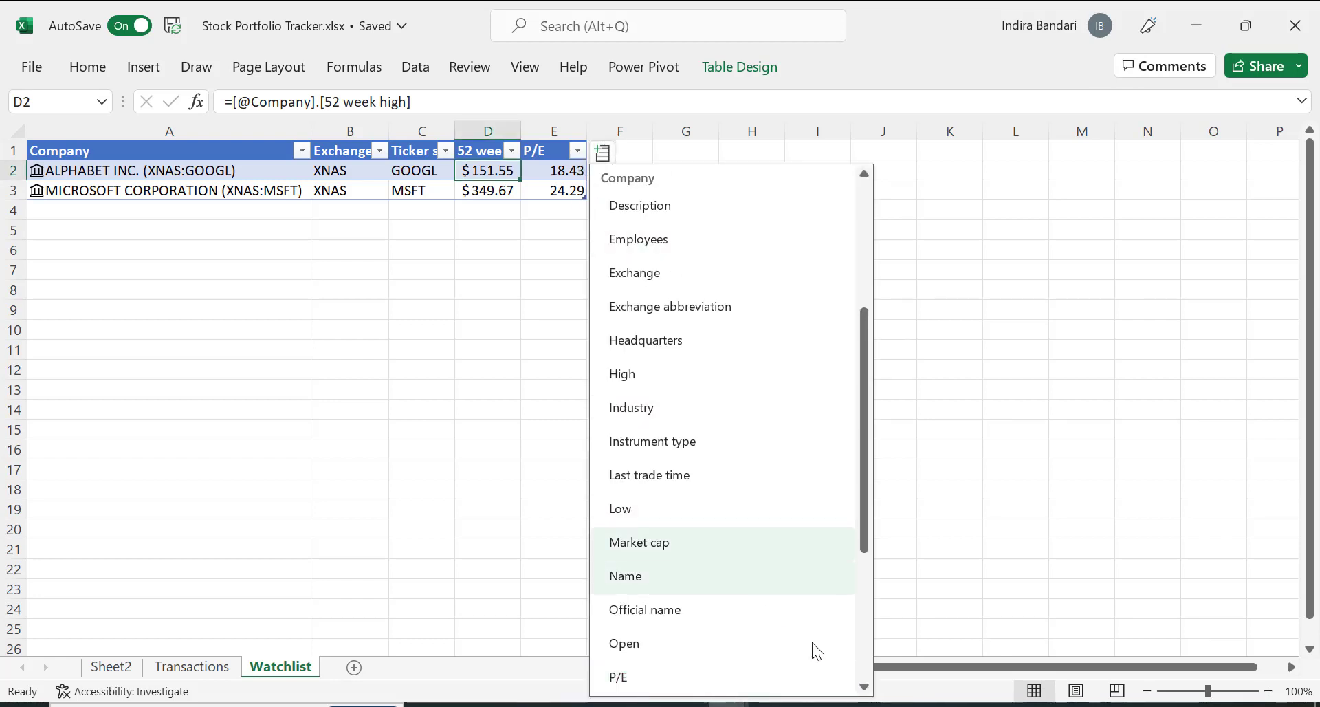
pyautogui.press('Down')
pyautogui.press('Down')
pyautogui.press('Down')
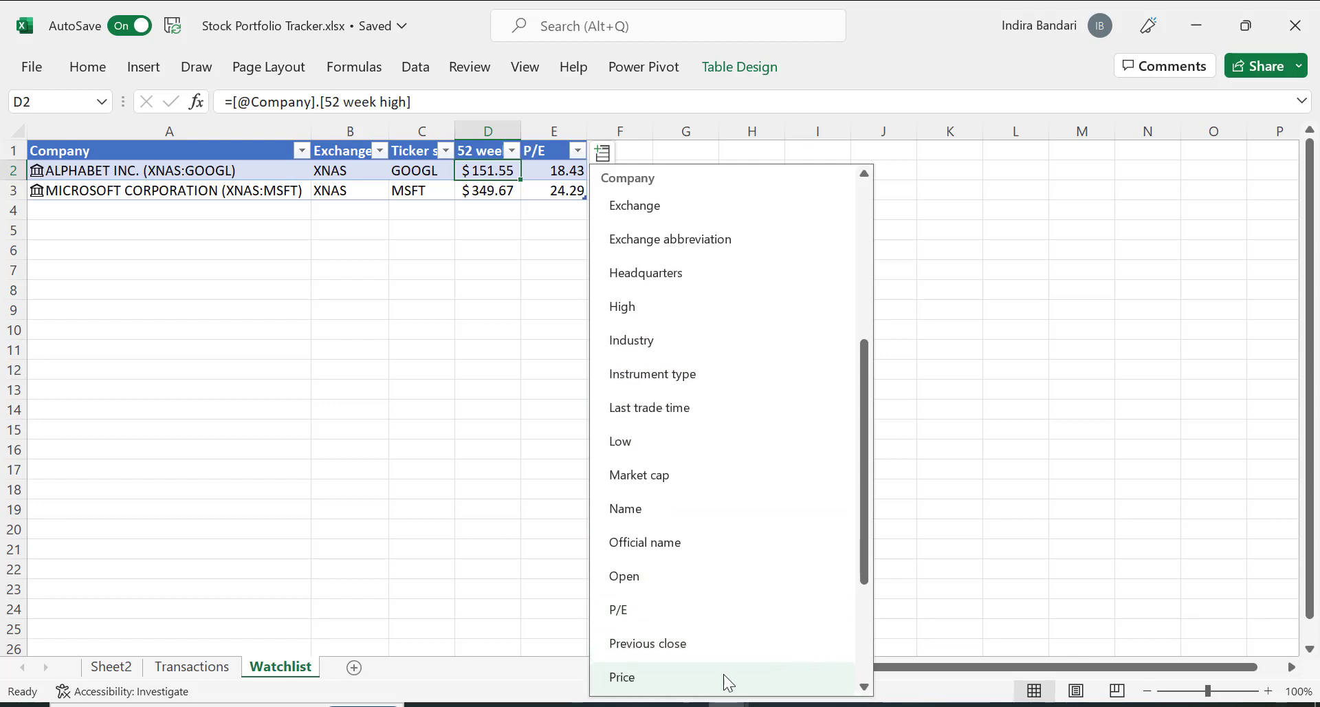
pyautogui.click(651, 680)
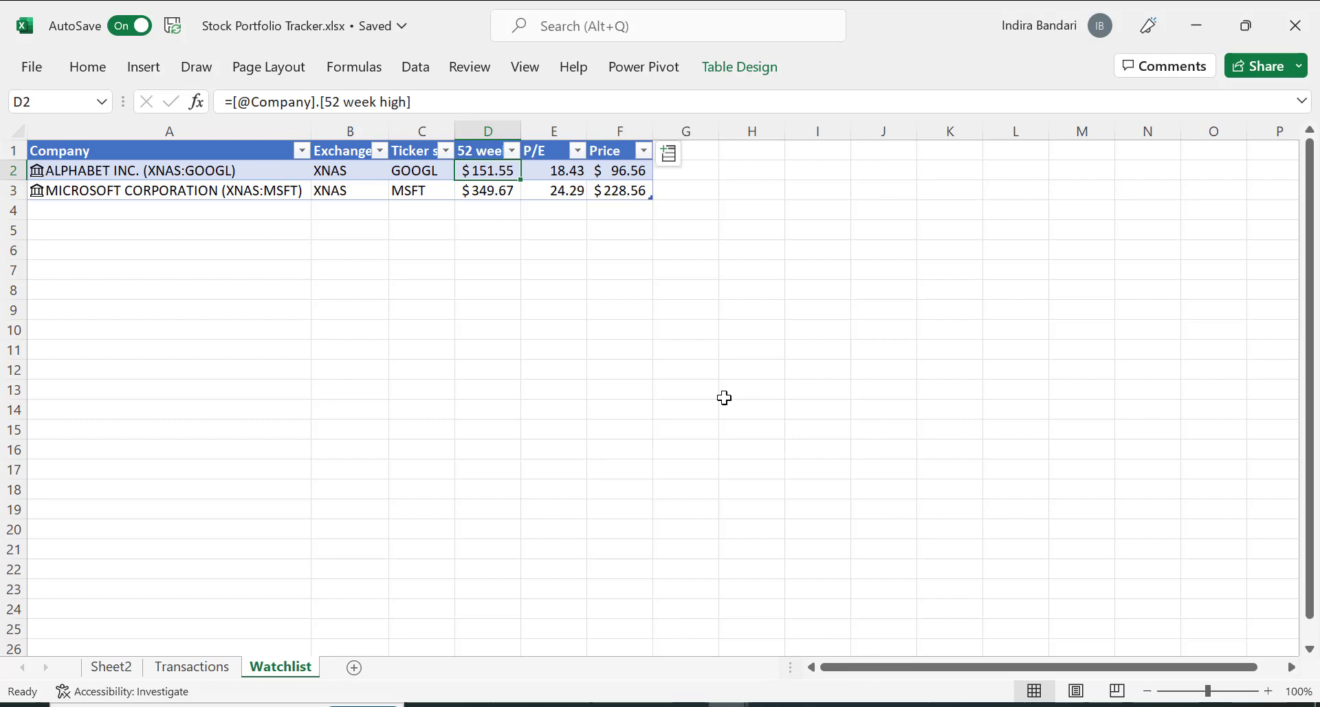
# Add the Change data field as a new column of the watchlist table.
pyautogui.click(669, 152)
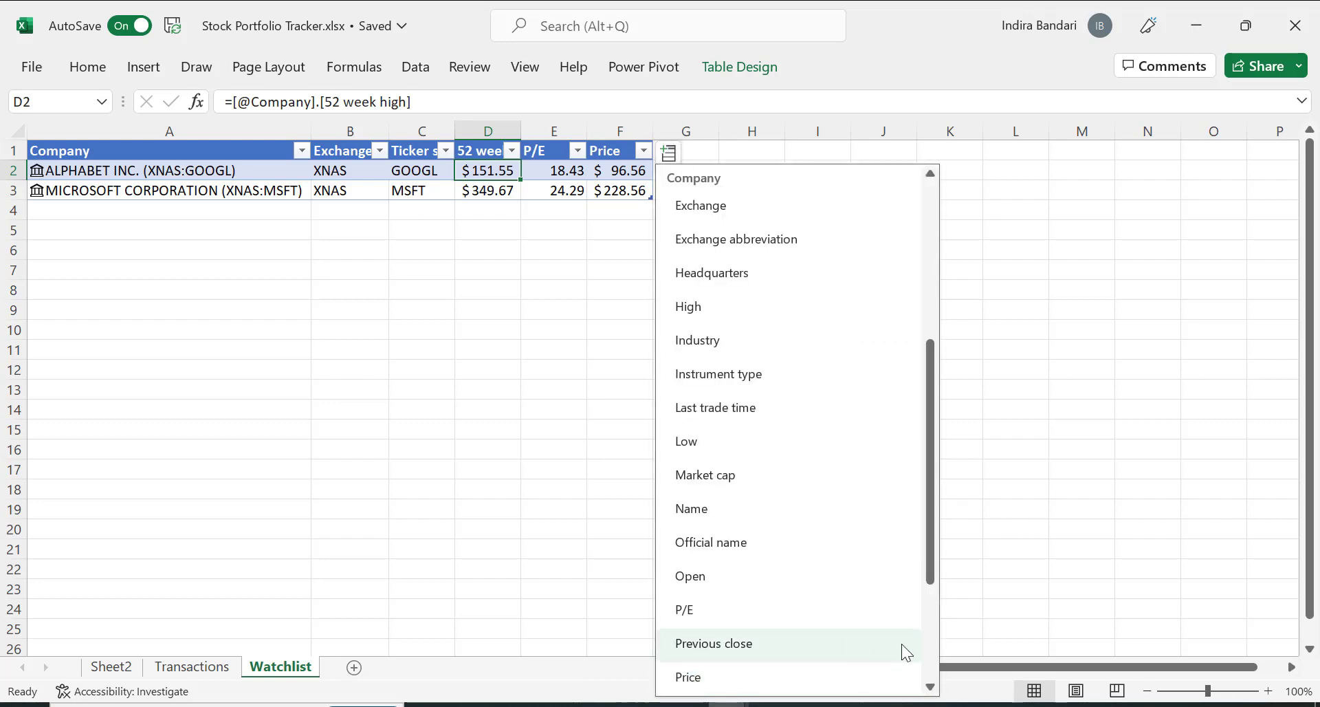
pyautogui.click(930, 640)
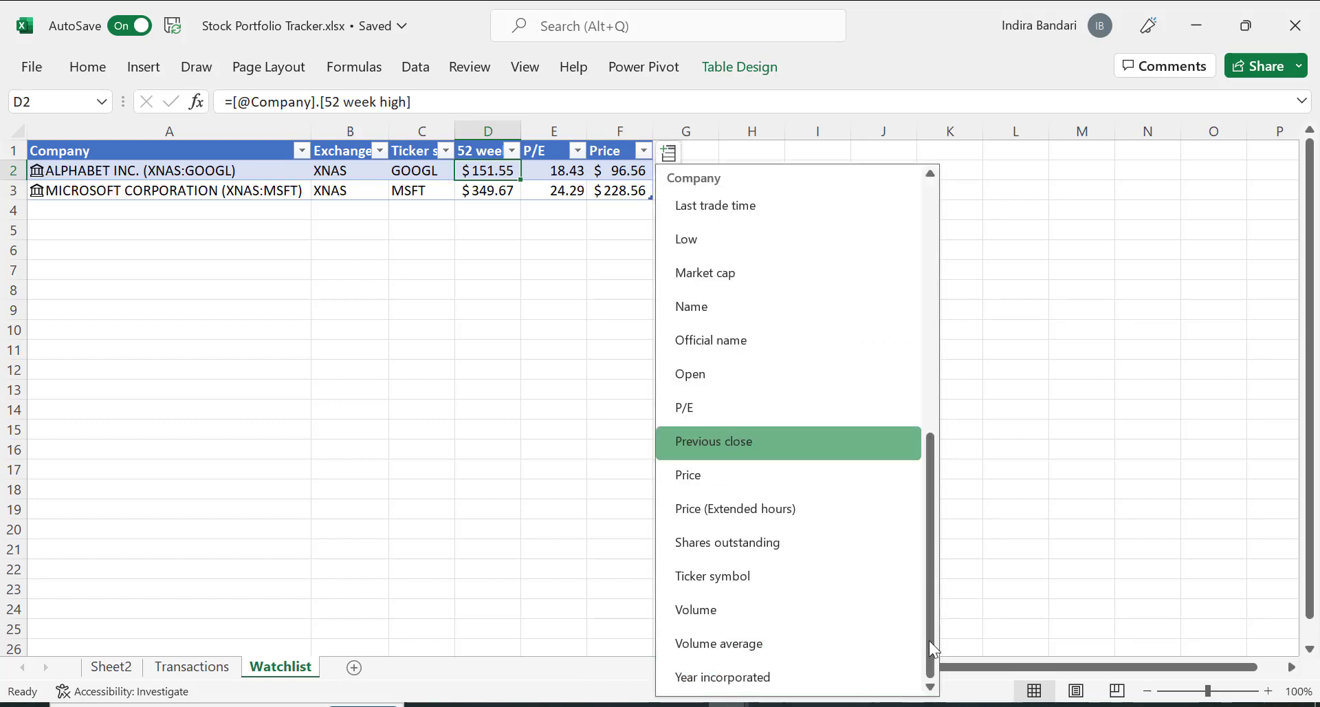
pyautogui.press('c')
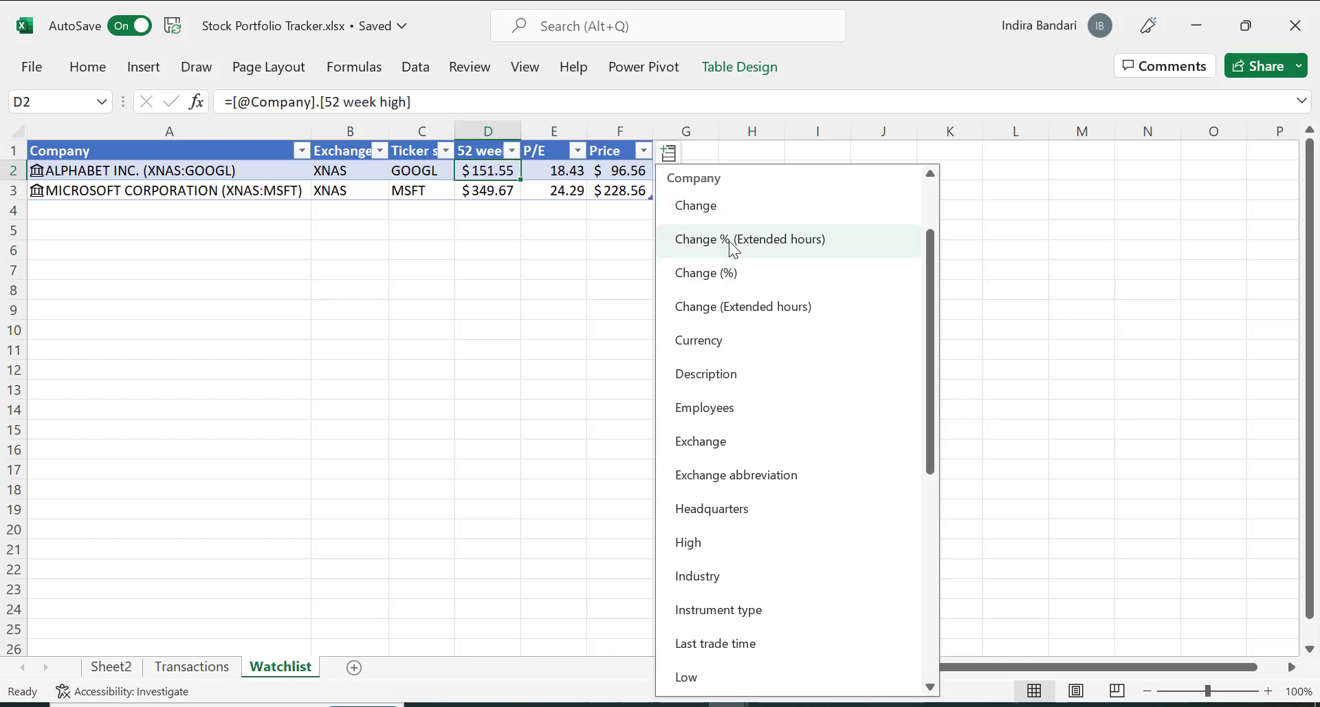
pyautogui.click(712, 210)
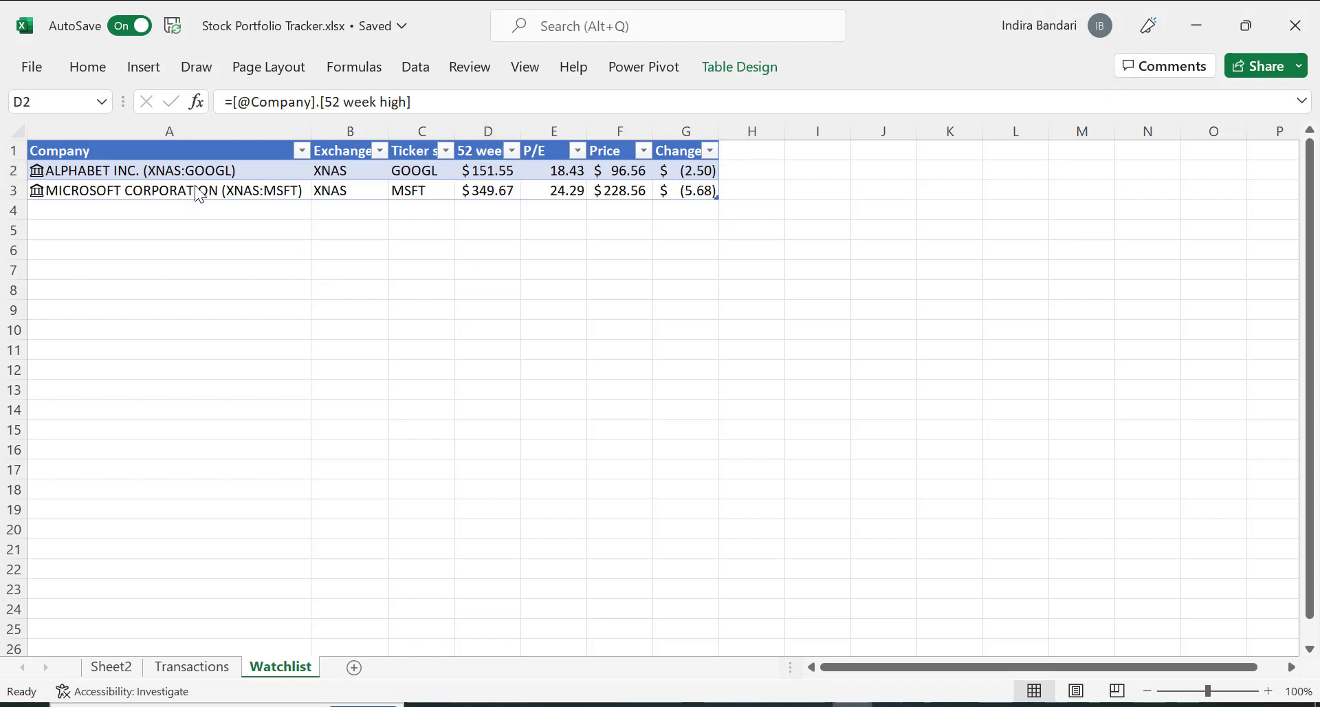
# Create a PivotTable from the whole watchlist table A1:G3, placed on the existing Watchlist sheet at cell I3.
pyautogui.click(154, 148)
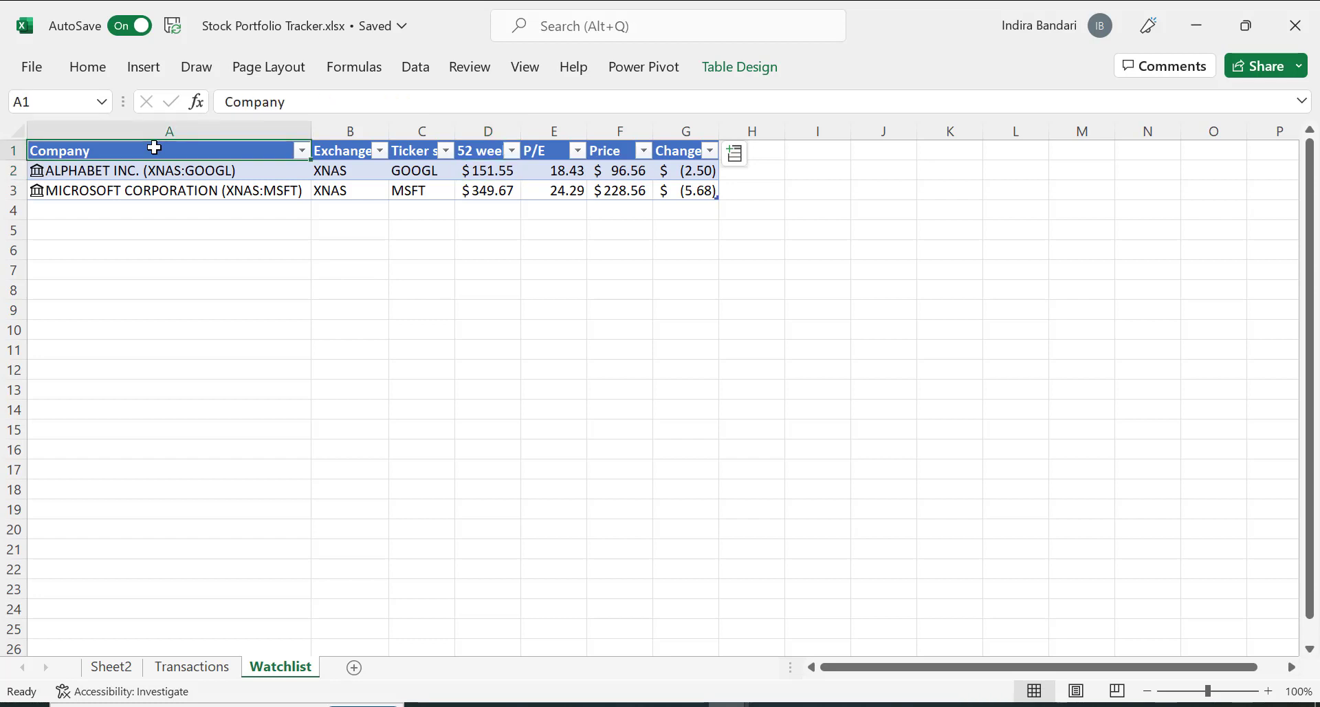
pyautogui.hotkey('shift', 'Right')
pyautogui.hotkey('shift', 'Right')
pyautogui.hotkey('shift', 'Right')
pyautogui.hotkey('shift', 'Right')
pyautogui.hotkey('shift', 'Right')
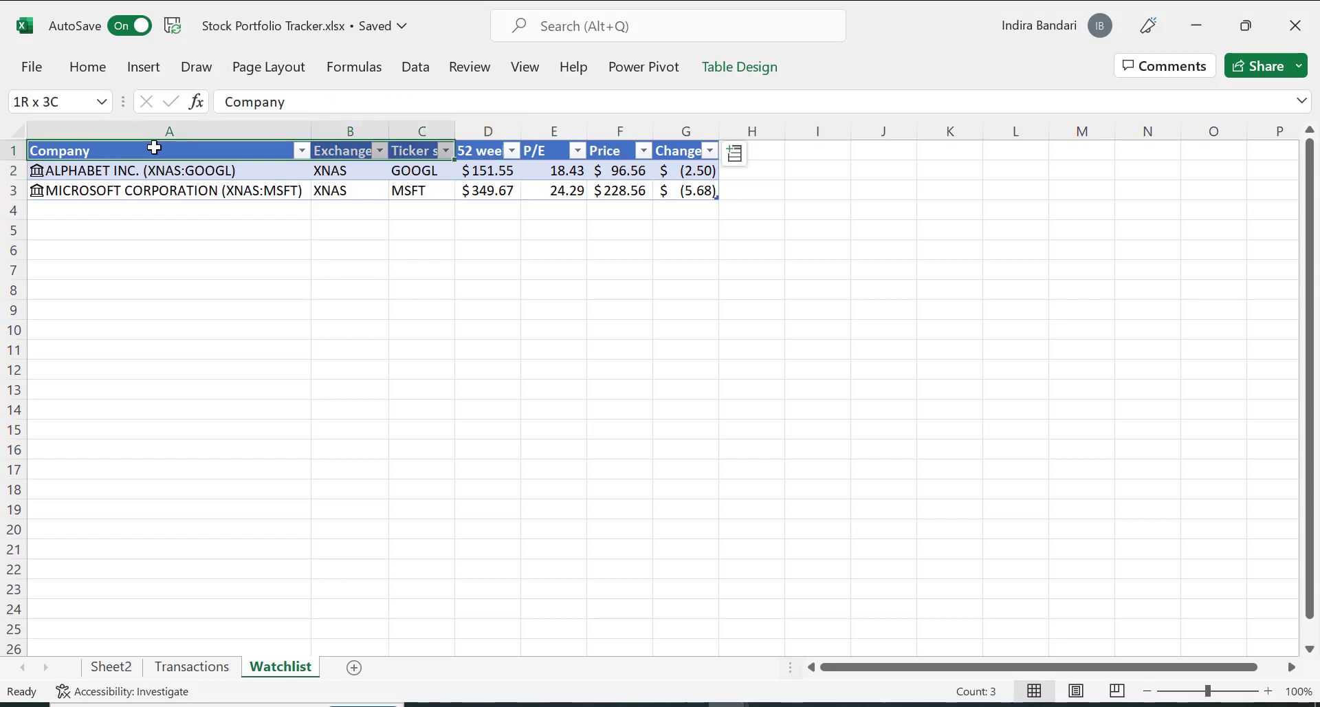
pyautogui.hotkey('shift', 'Right')
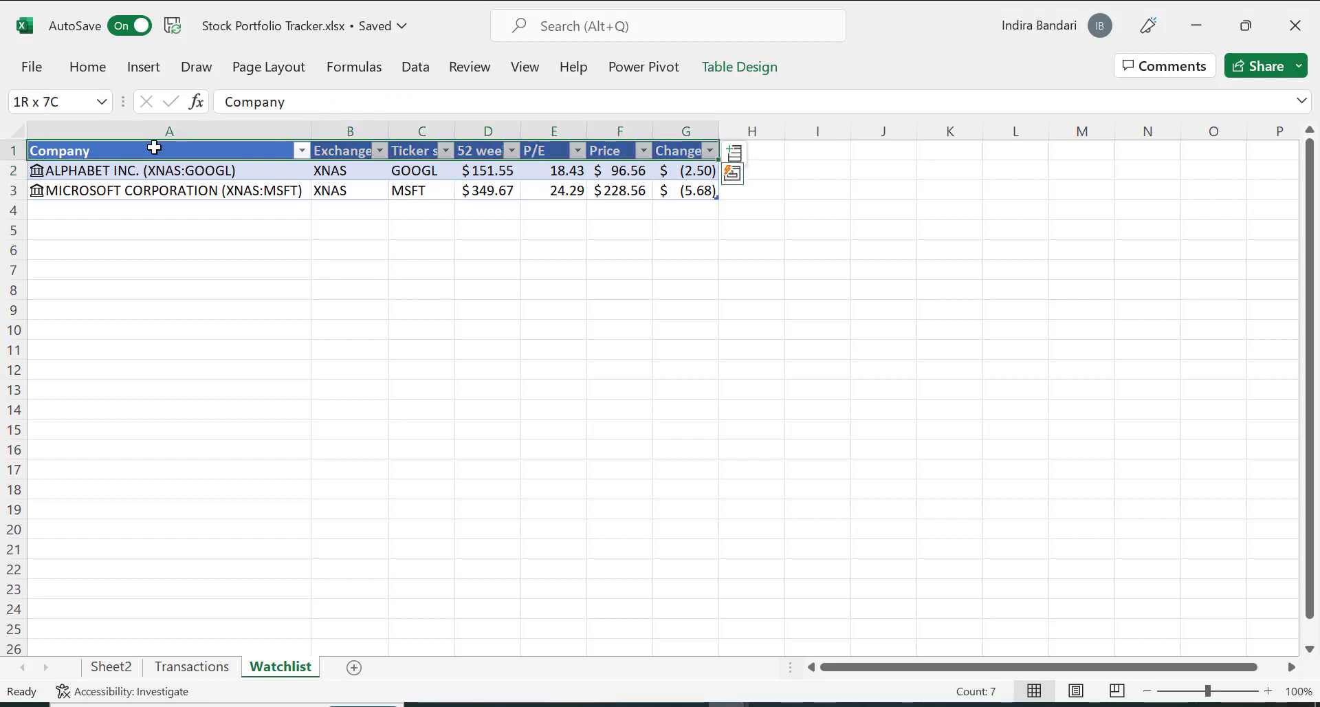
pyautogui.hotkey('shift', 'Down')
pyautogui.hotkey('shift', 'Down')
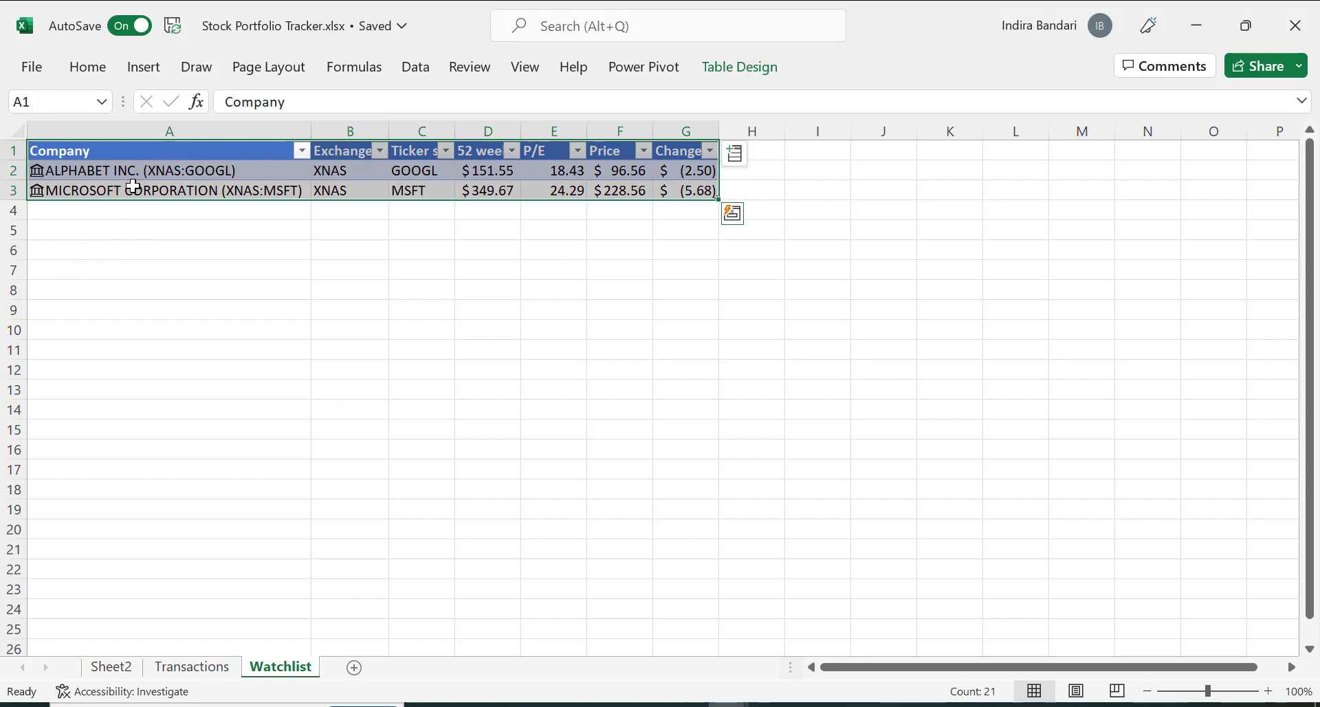
pyautogui.click(145, 67)
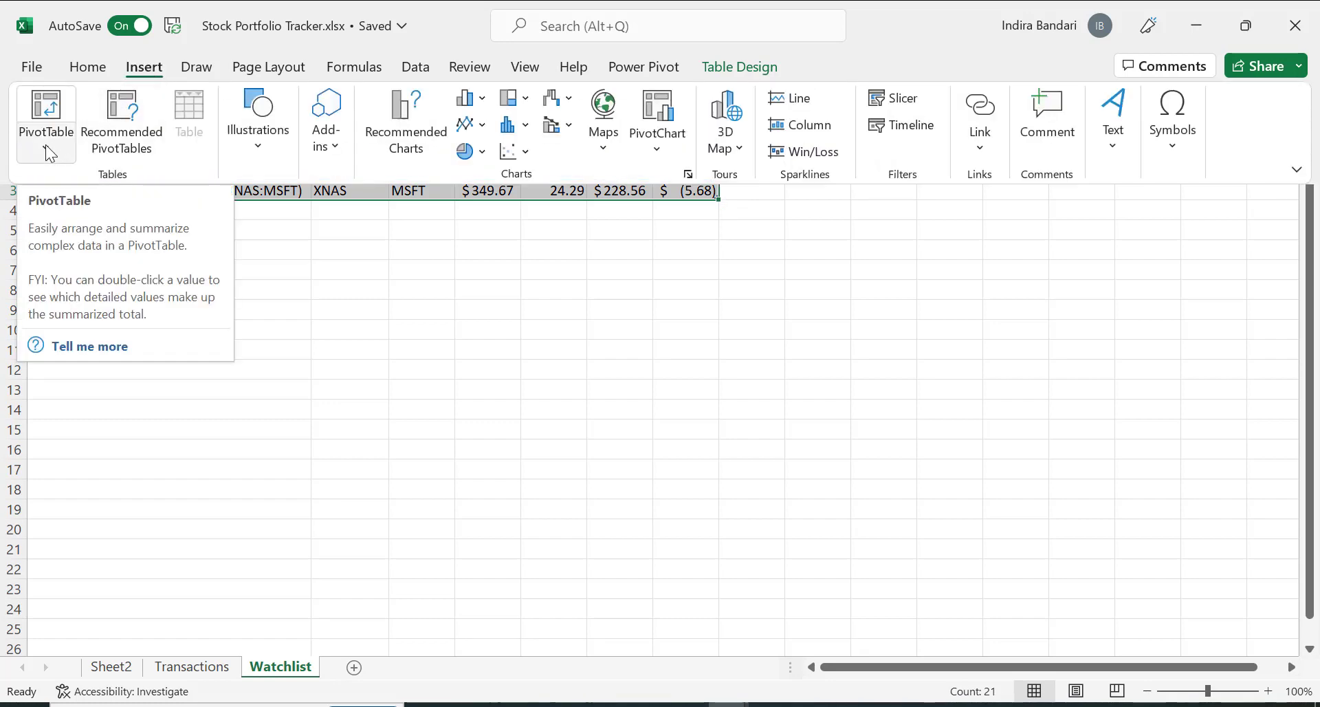
pyautogui.click(51, 103)
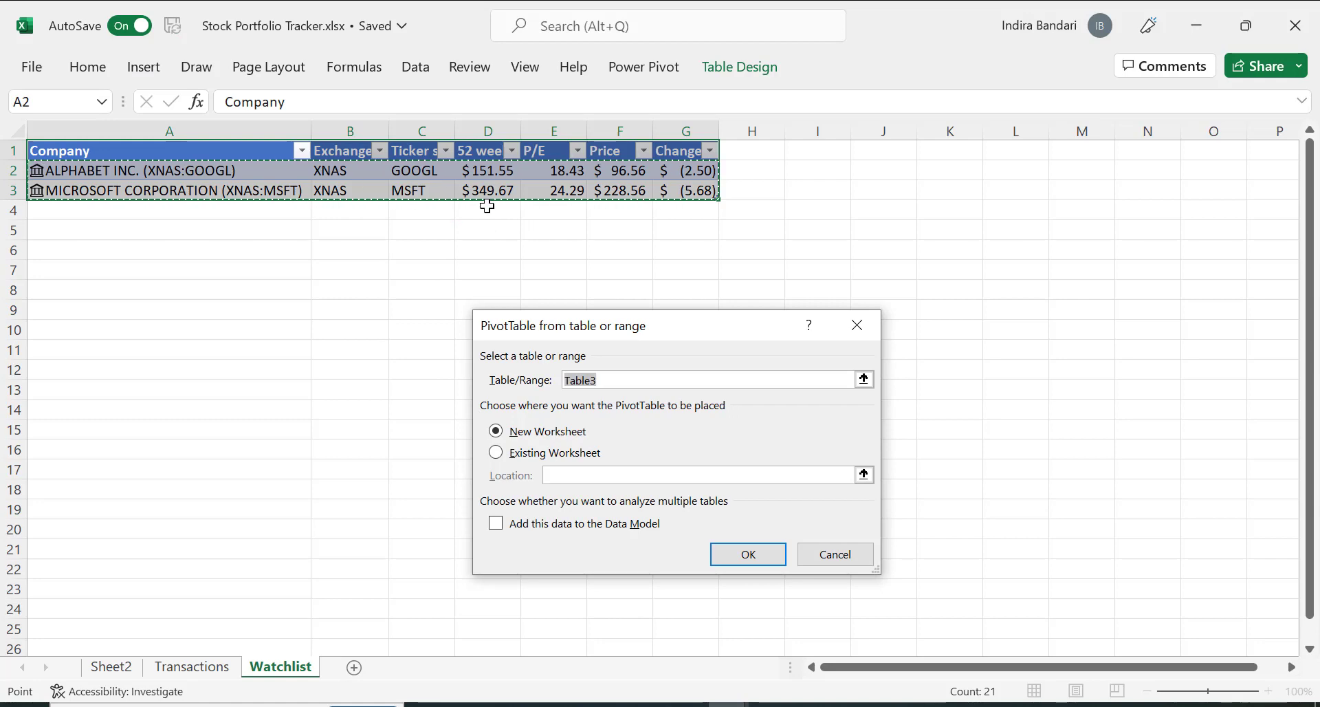
pyautogui.click(565, 455)
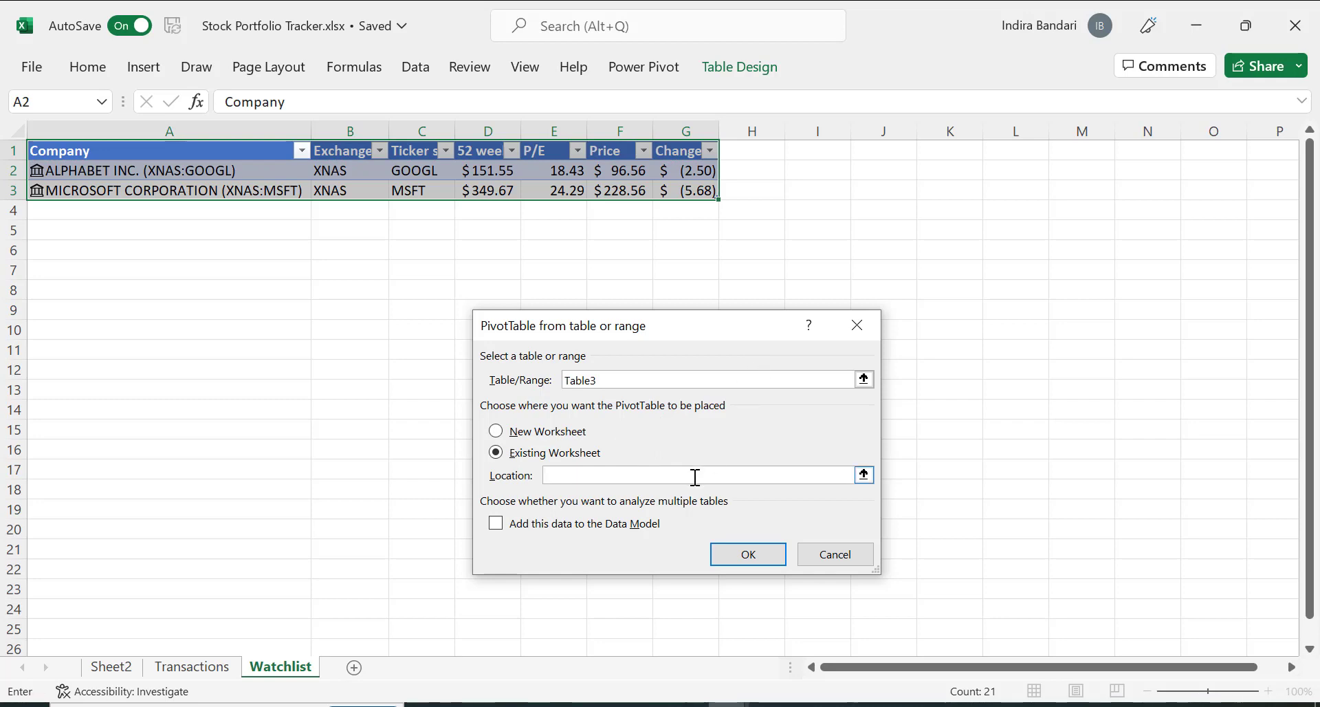
pyautogui.click(797, 183)
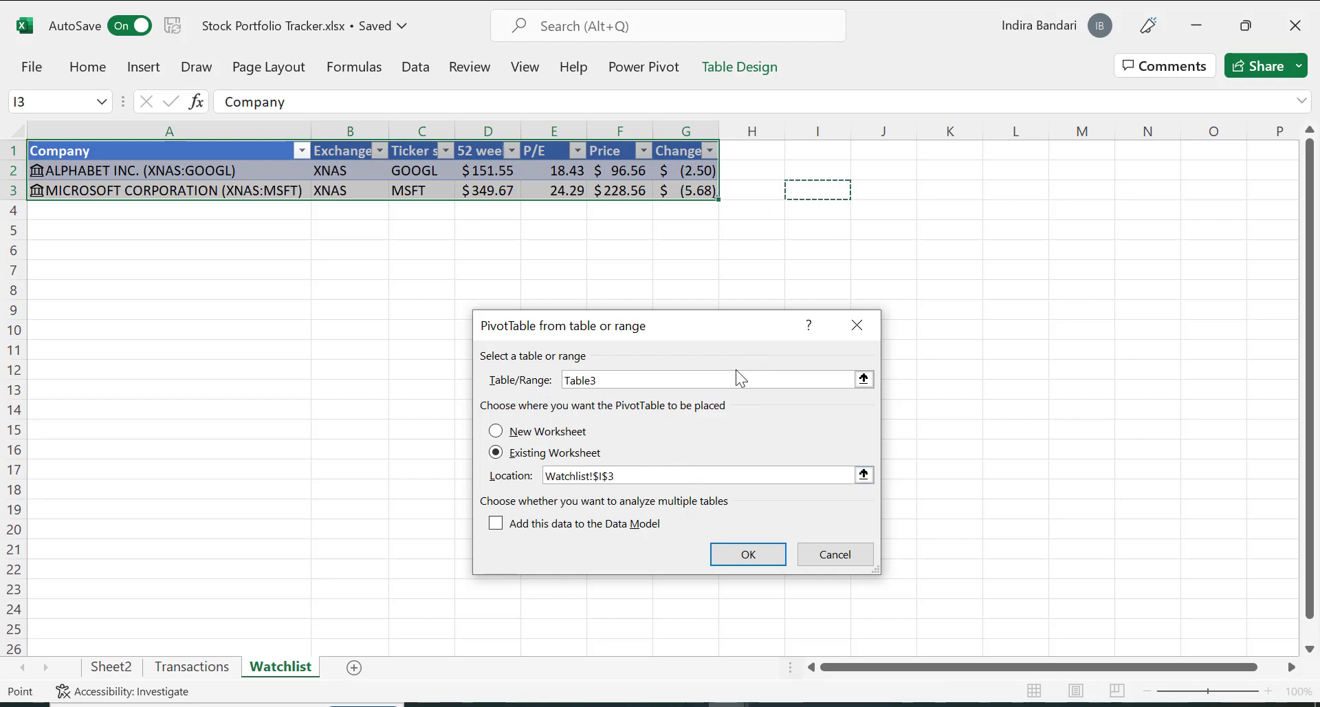
pyautogui.click(750, 562)
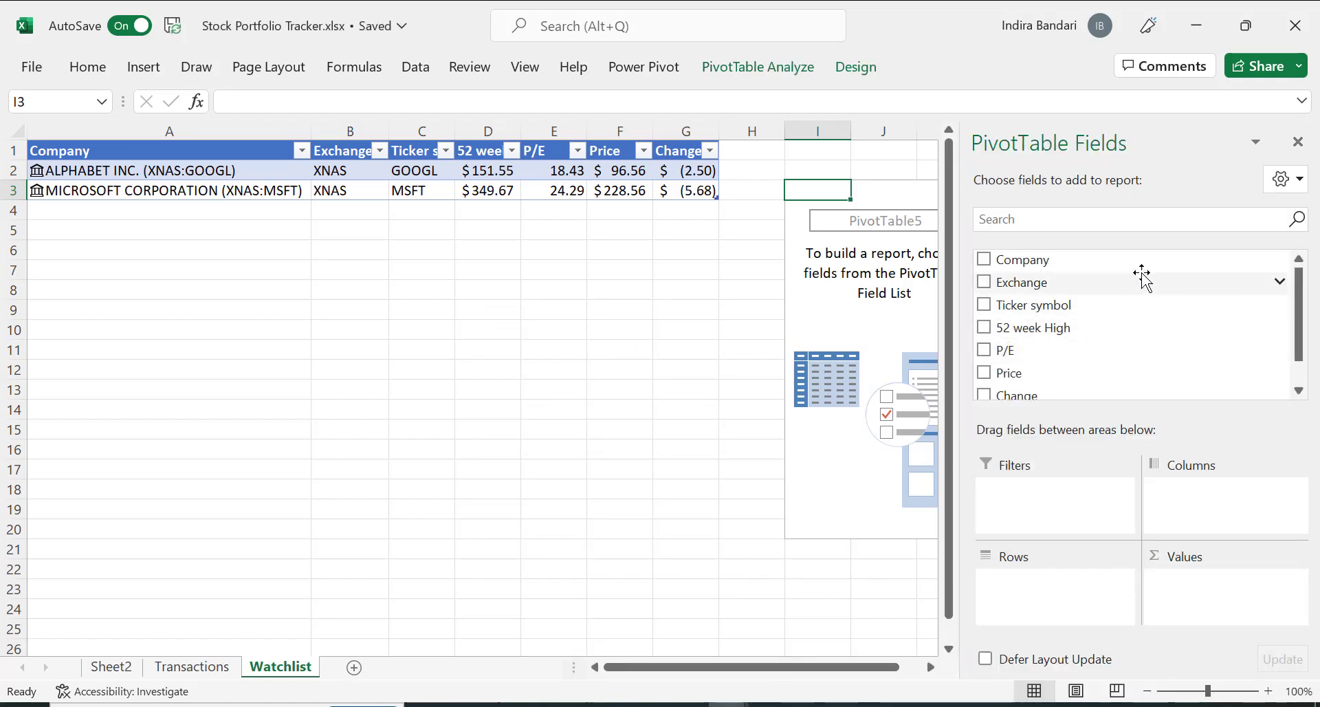
# Set Company as the PivotTable filter, with Exchange and Ticker symbol as row fields.
pyautogui.moveTo(1081, 261); pyautogui.dragTo(1043, 508)
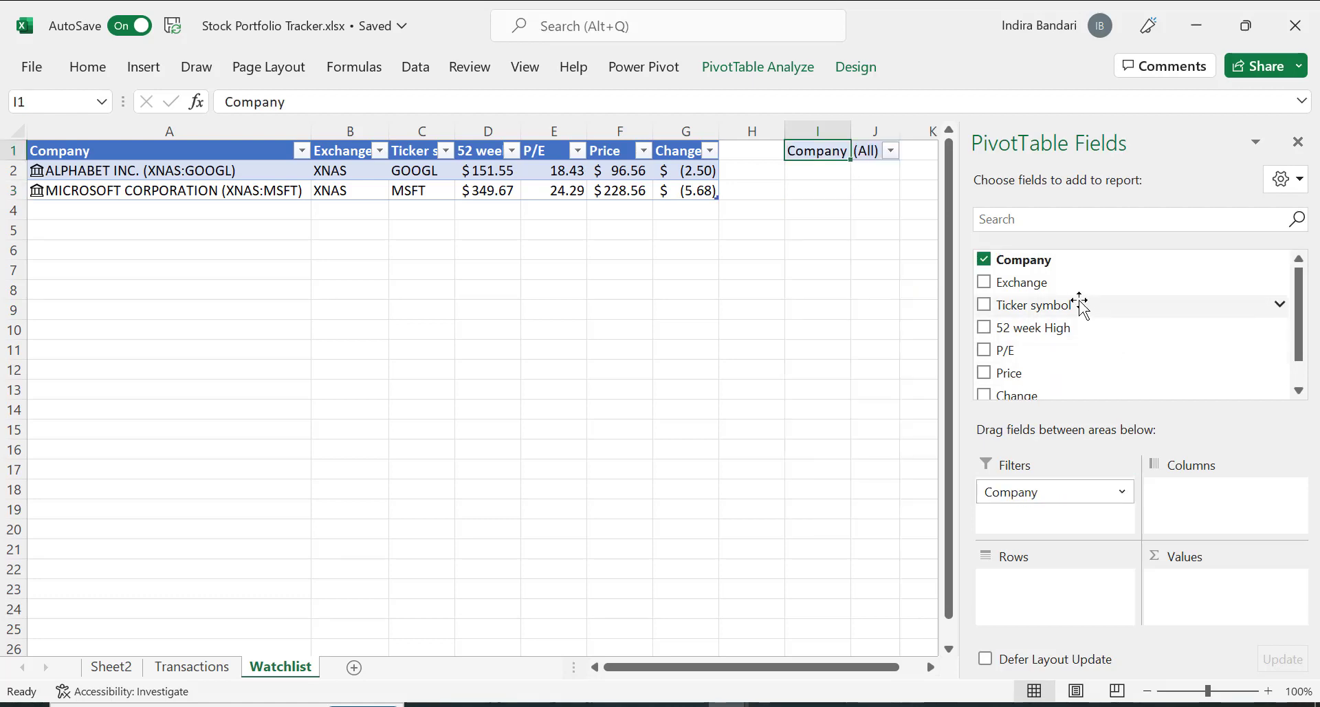
pyautogui.moveTo(1050, 292); pyautogui.dragTo(1033, 588)
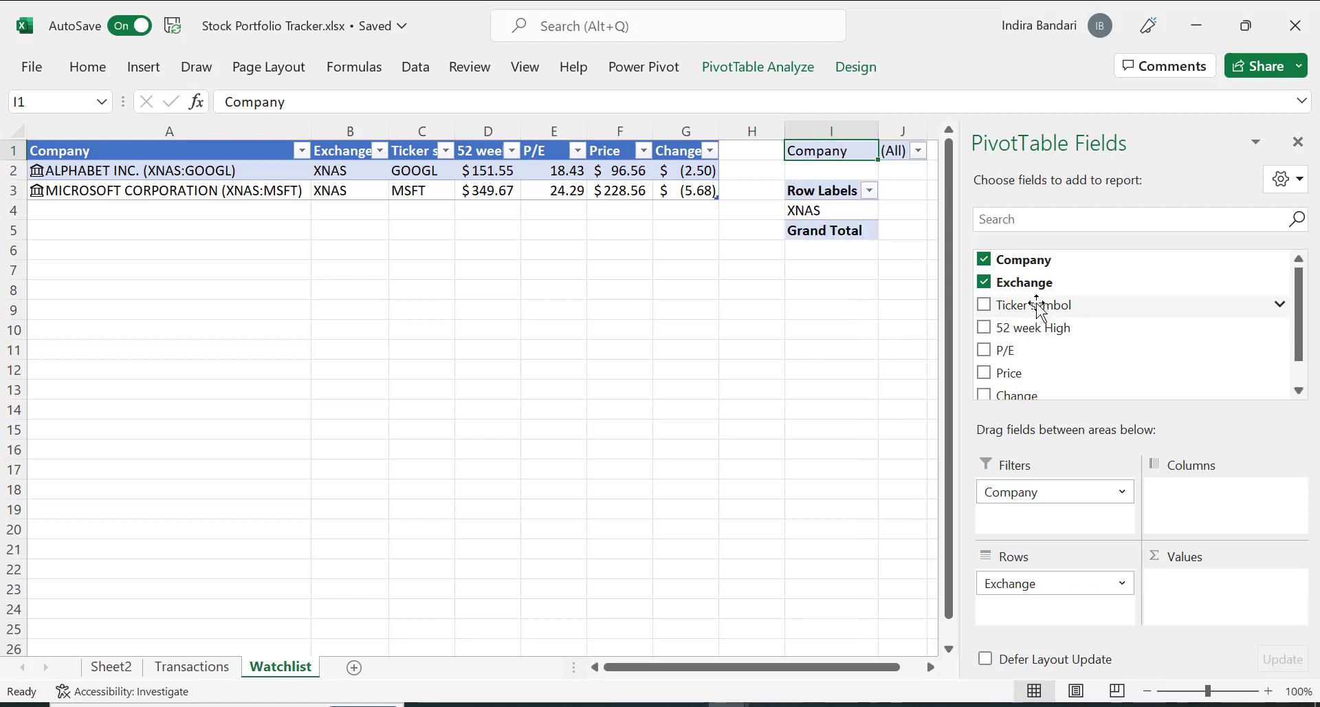
pyautogui.moveTo(1043, 320); pyautogui.dragTo(1051, 622)
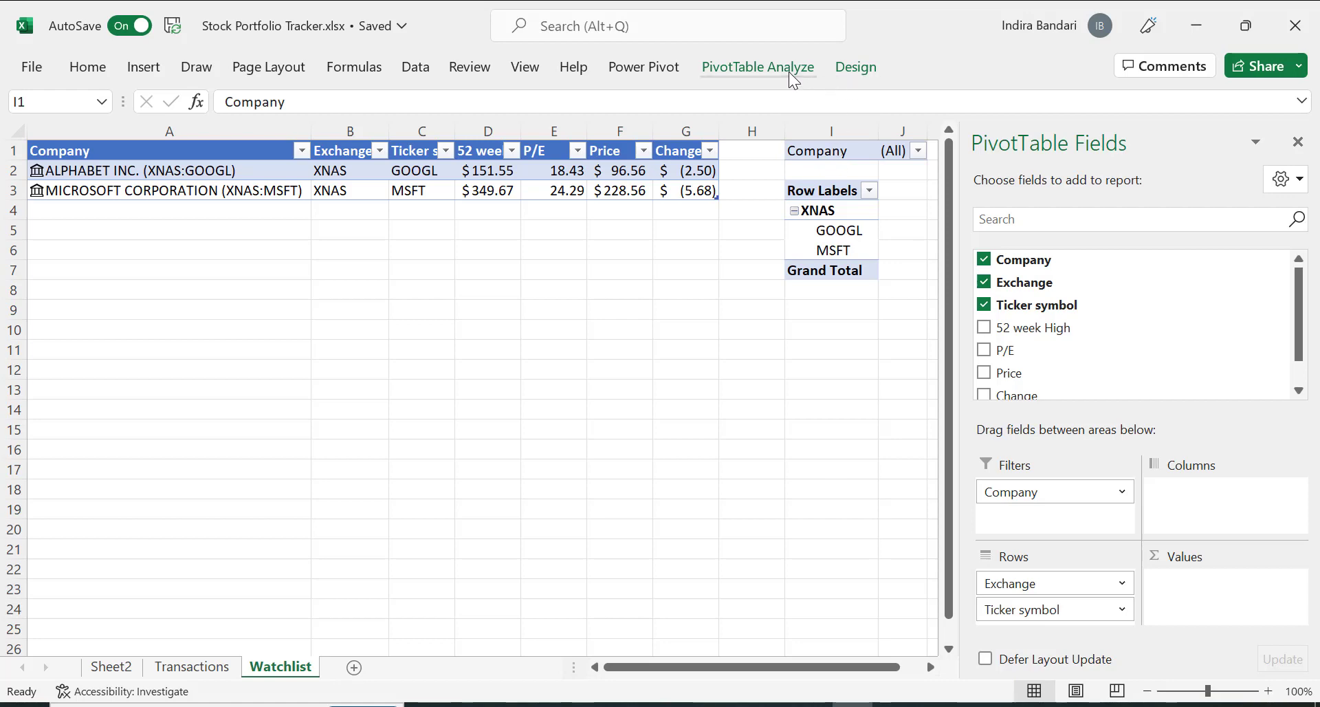
# Set the PivotTable to show no subtotals and turn grand totals off for rows and columns.
pyautogui.click(810, 249)
pyautogui.click(855, 69)
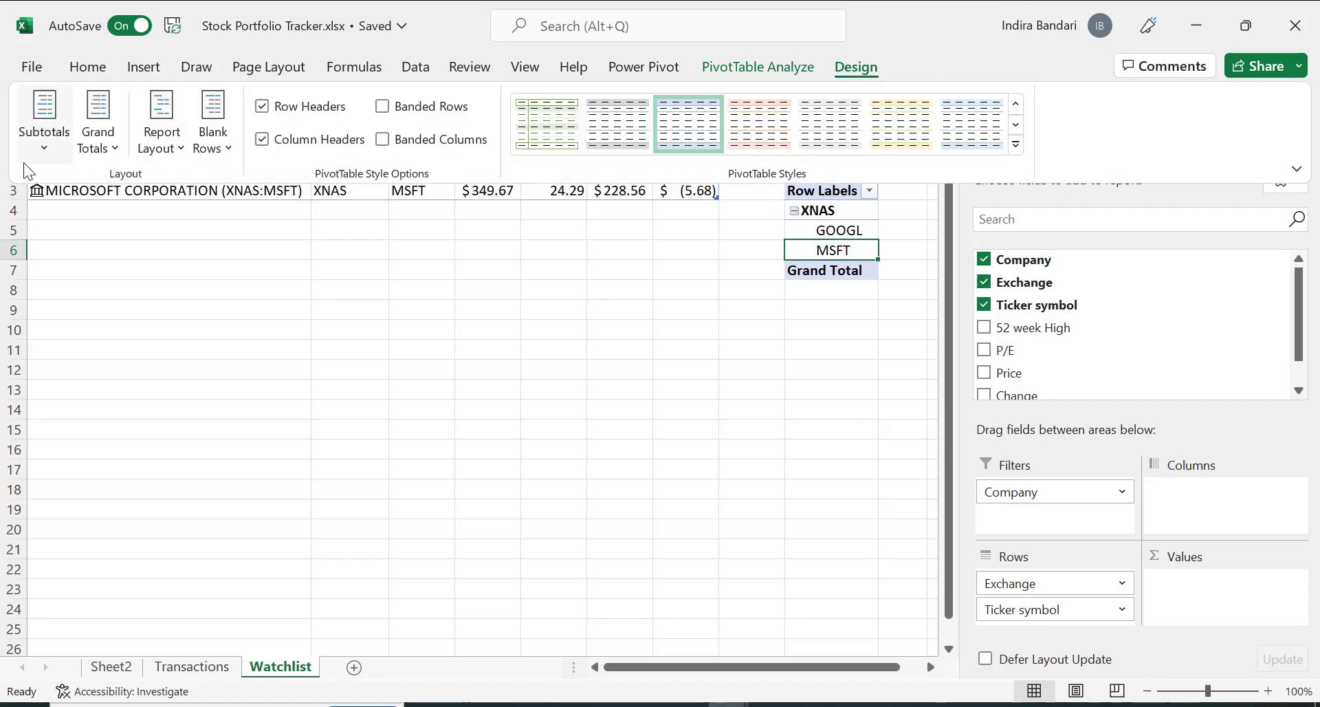
pyautogui.click(51, 150)
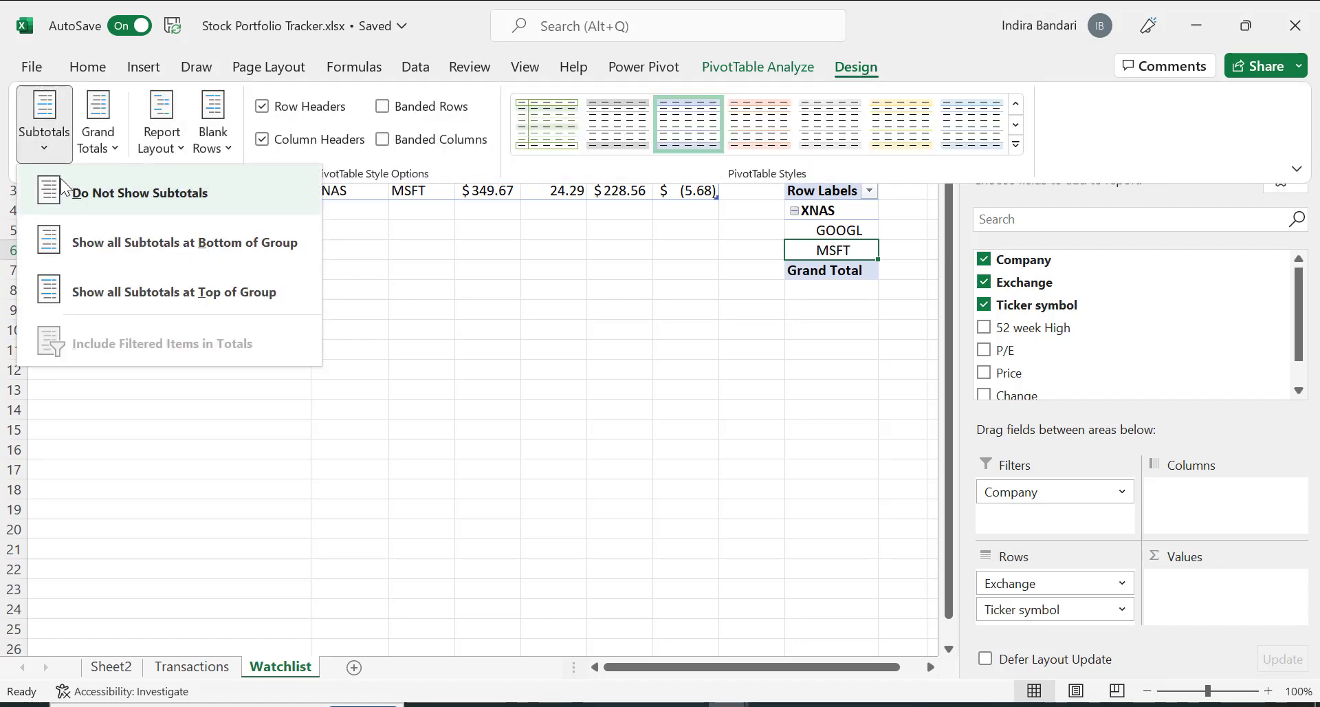
pyautogui.click(77, 201)
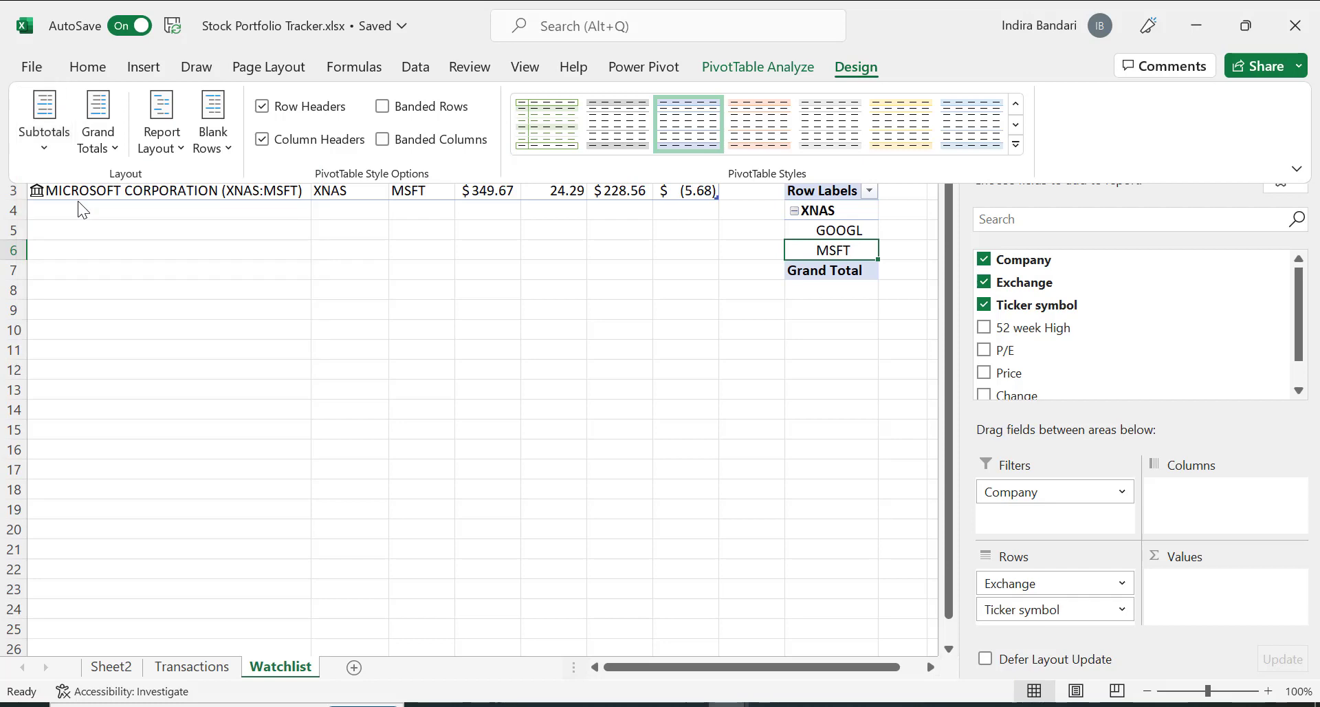
pyautogui.click(106, 146)
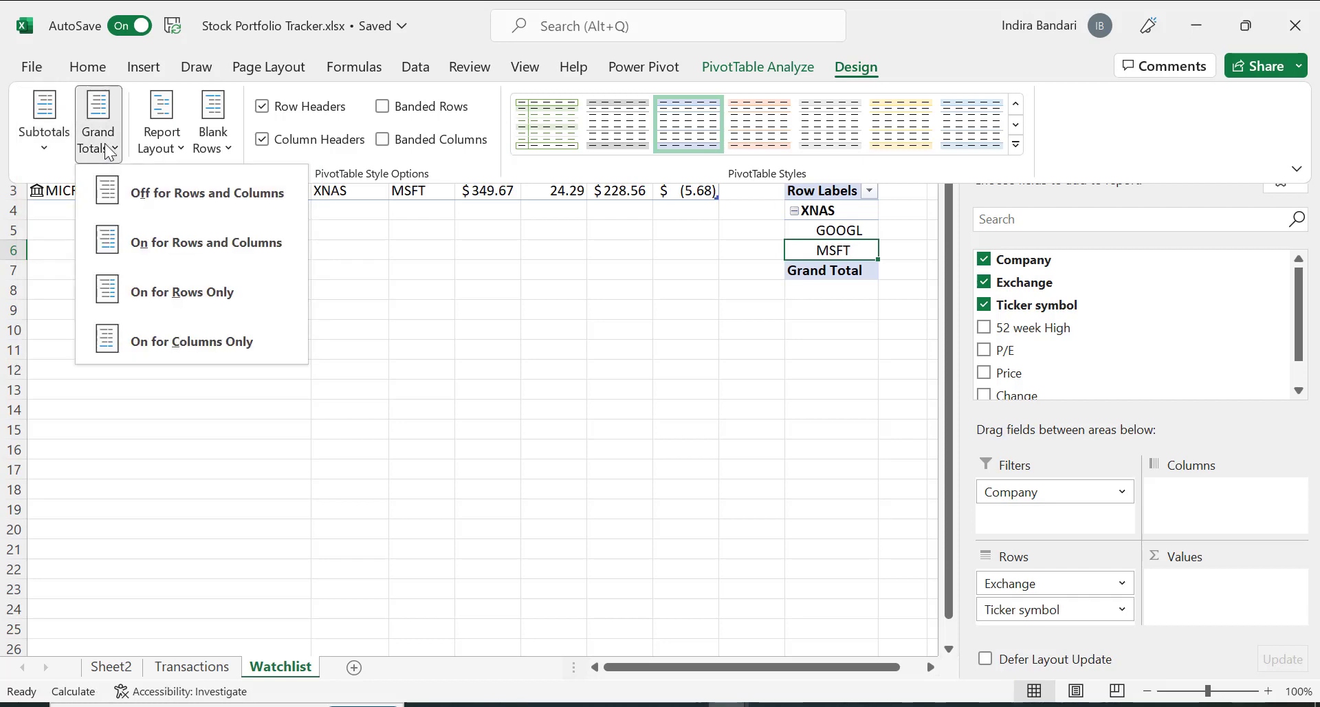
pyautogui.click(153, 197)
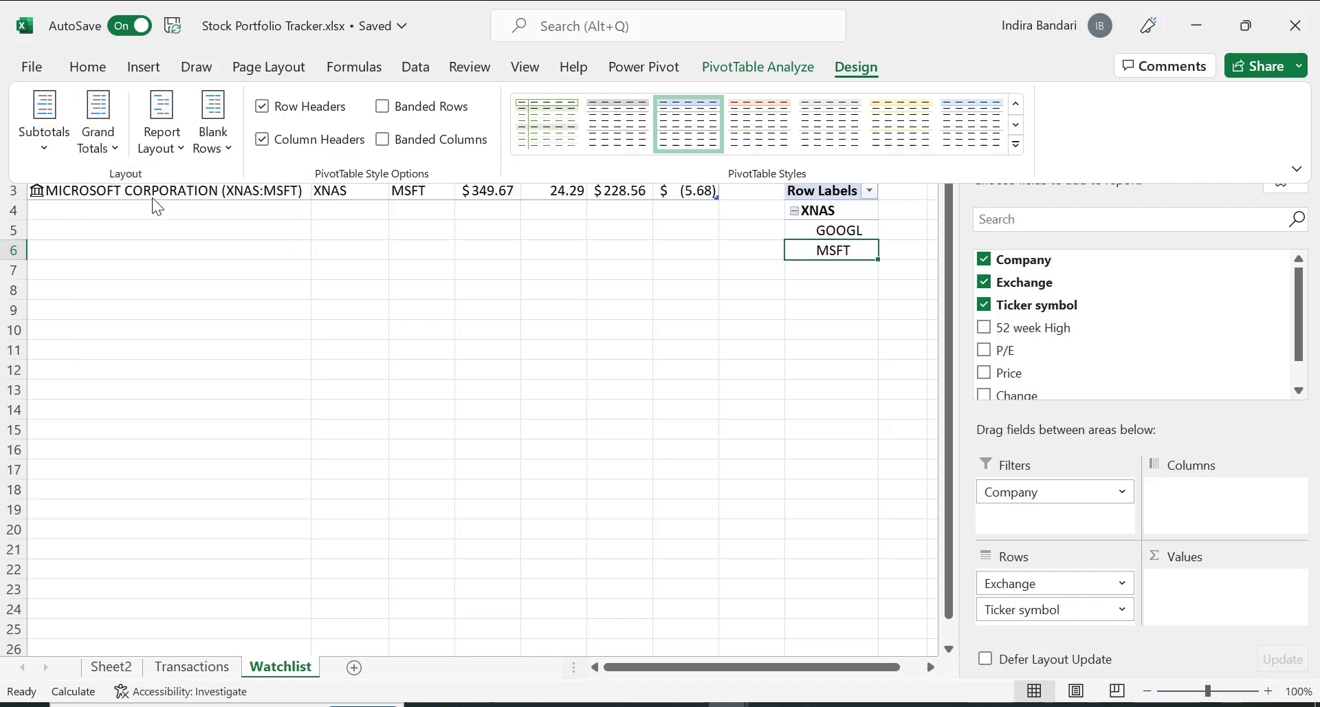
# Show the PivotTable in tabular form with all item labels repeated.
pyautogui.click(157, 151)
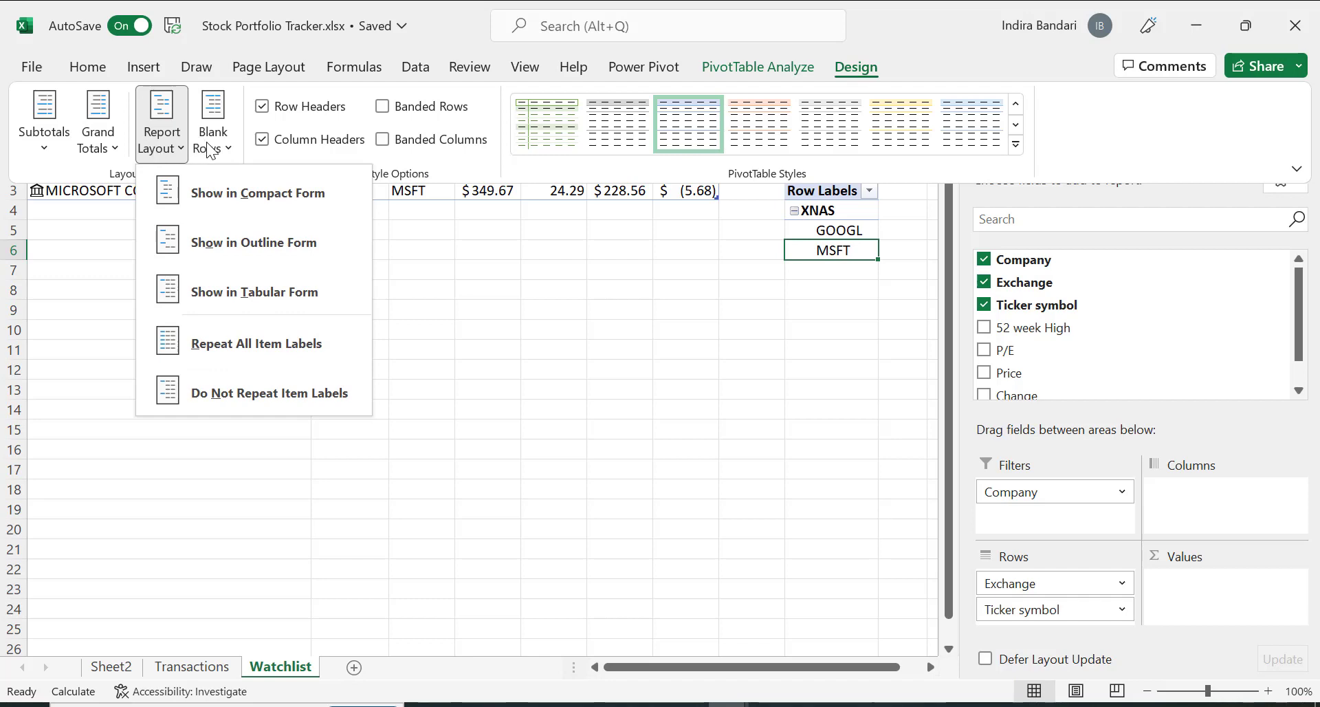
pyautogui.click(726, 286)
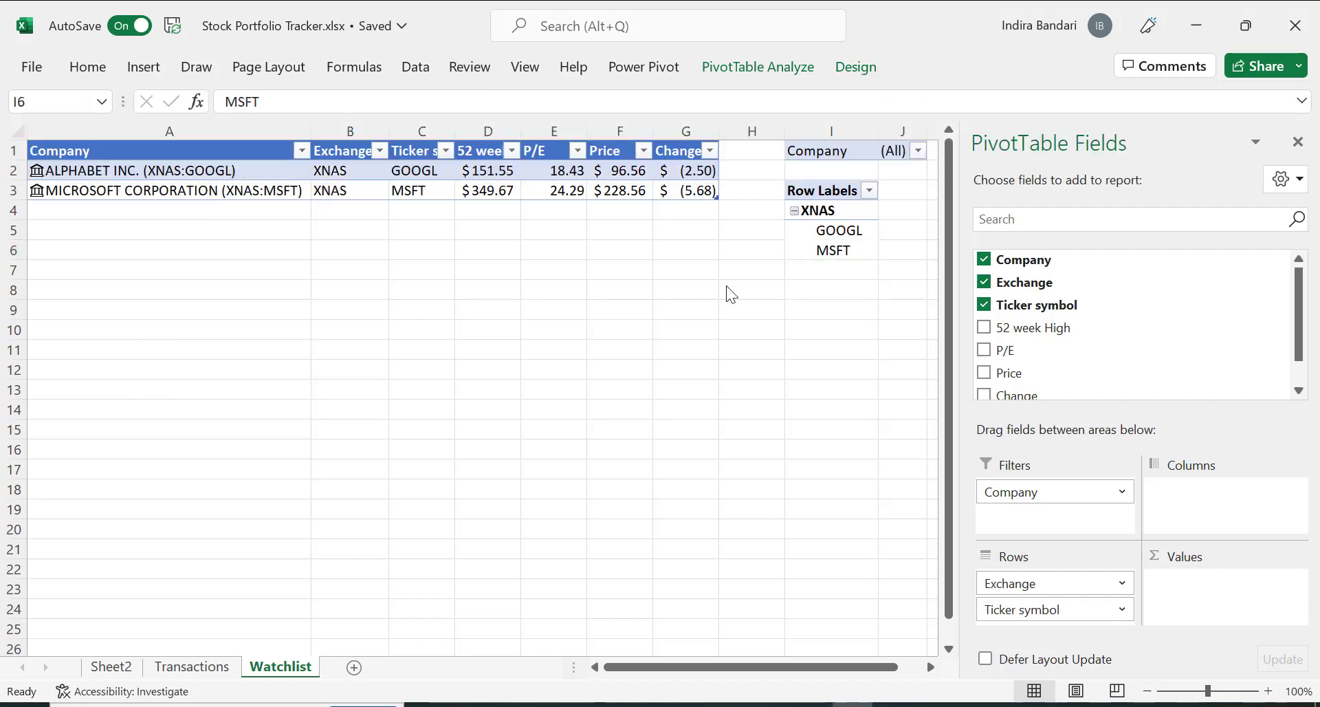
pyautogui.click(733, 78)
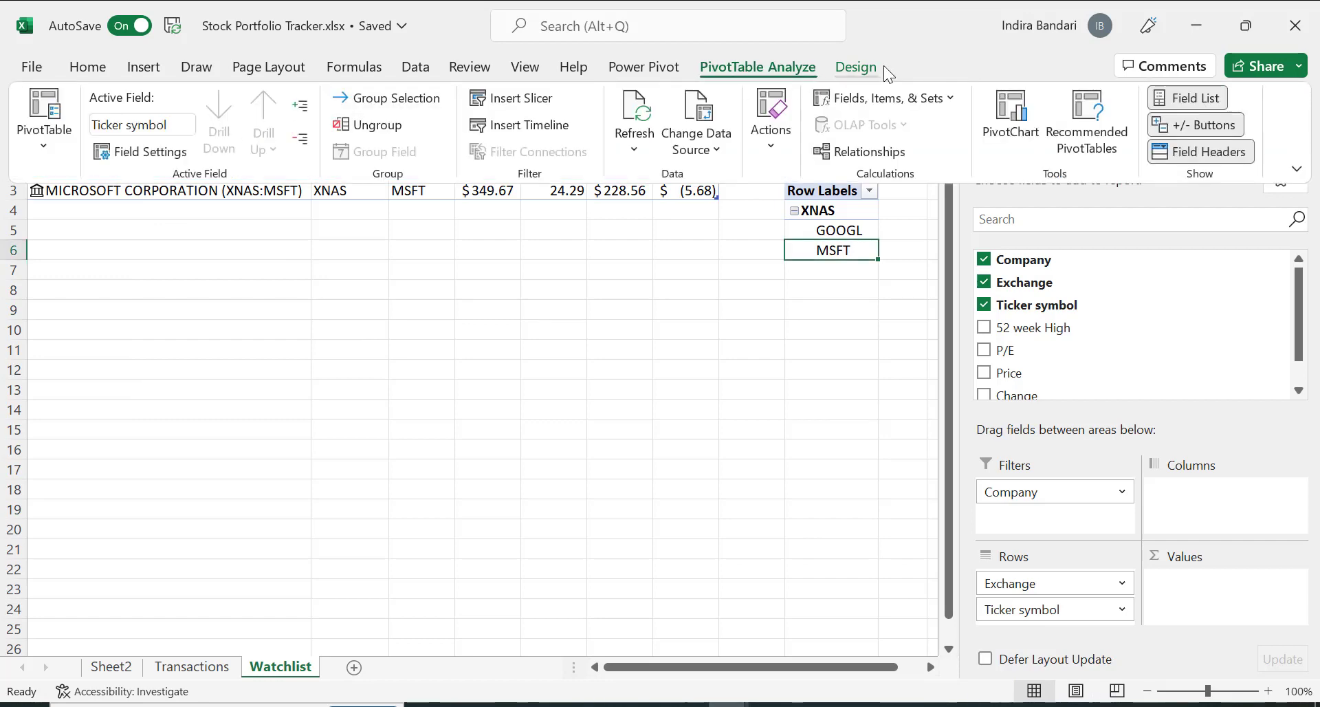
pyautogui.click(861, 66)
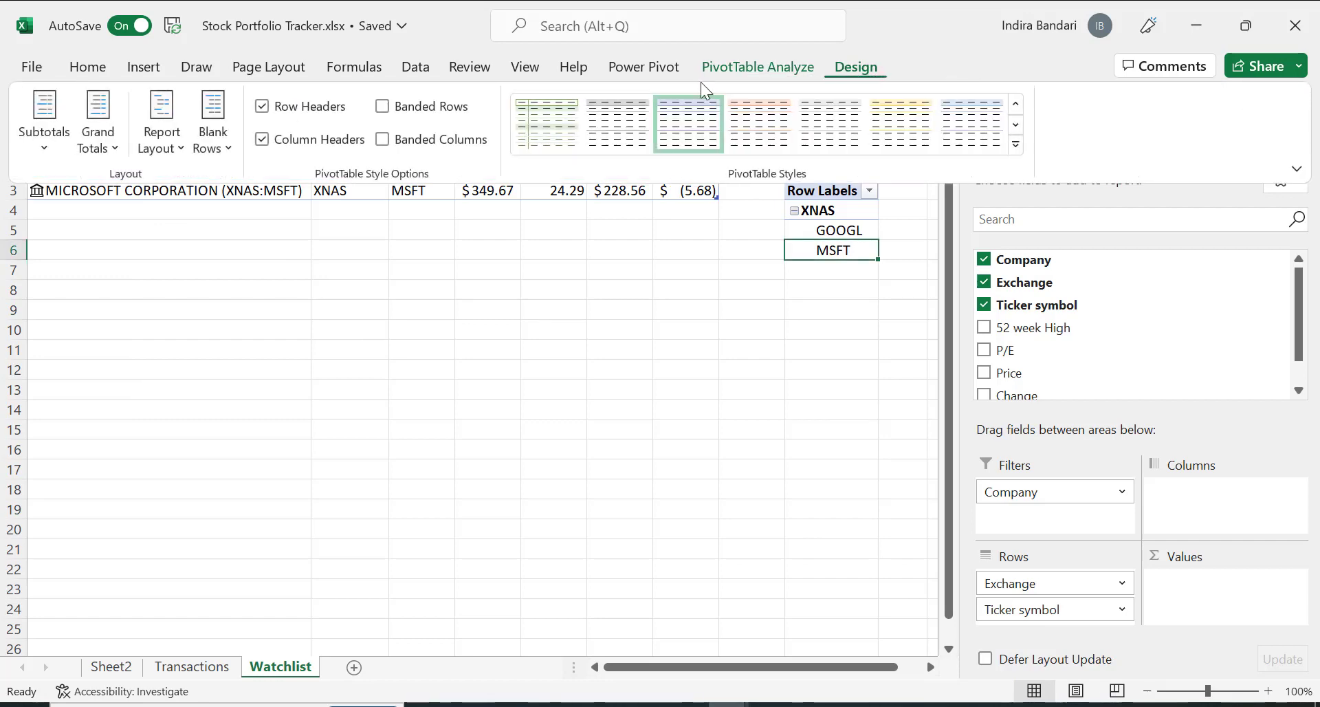
pyautogui.click(166, 148)
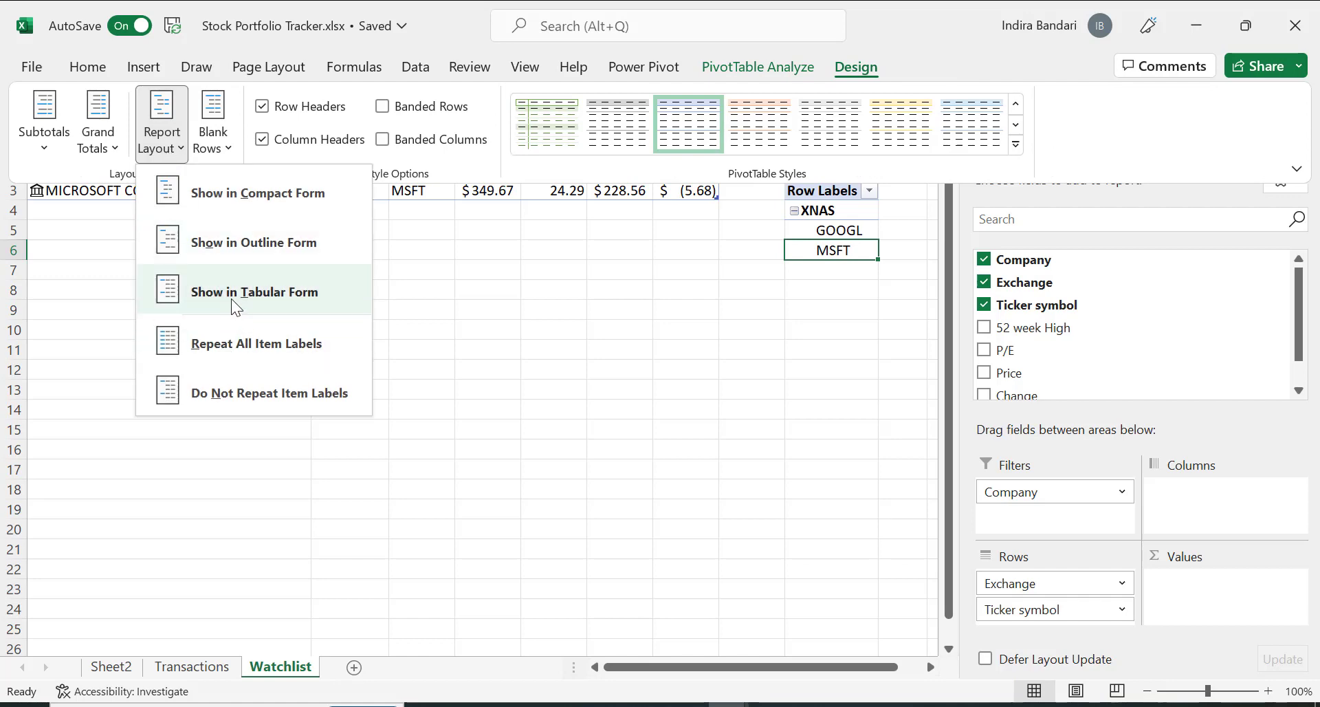
pyautogui.click(231, 298)
pyautogui.click(169, 147)
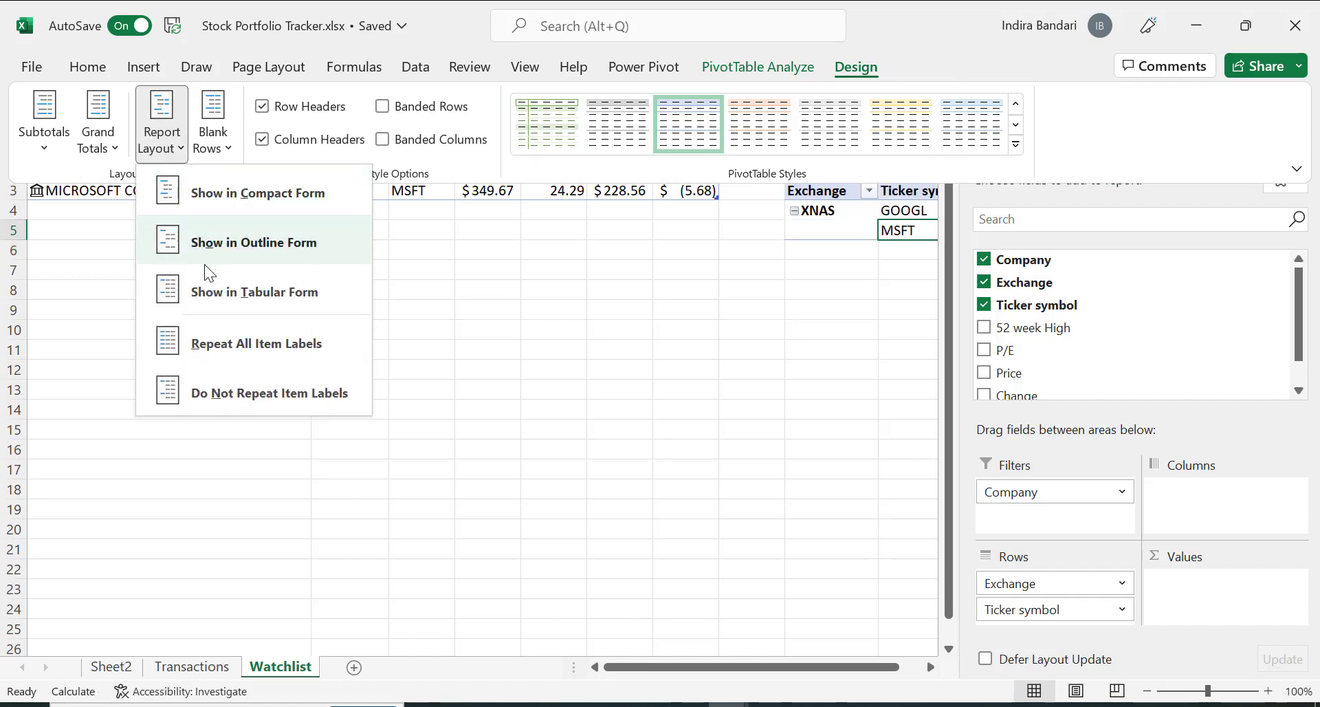
pyautogui.click(210, 354)
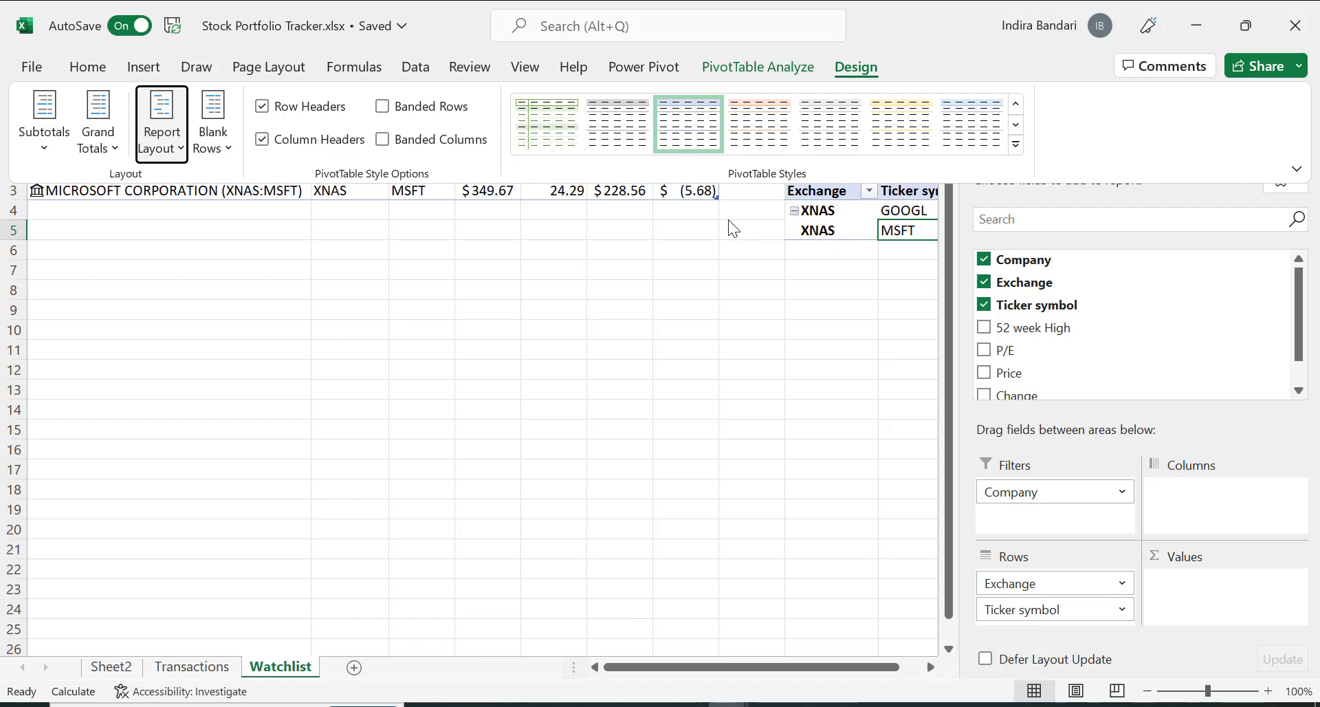
# Hide the PivotTable's expand/collapse (+/-) buttons and its field headers.
pyautogui.click(782, 68)
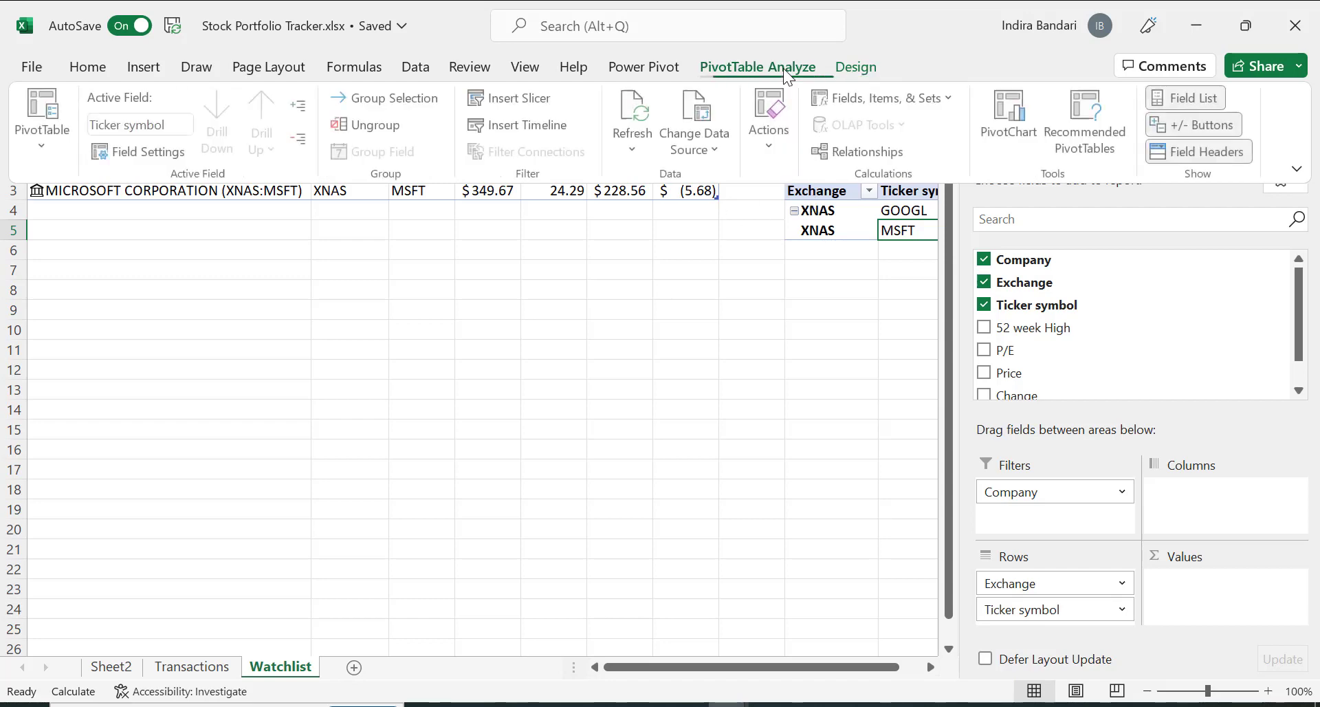
pyautogui.click(1203, 124)
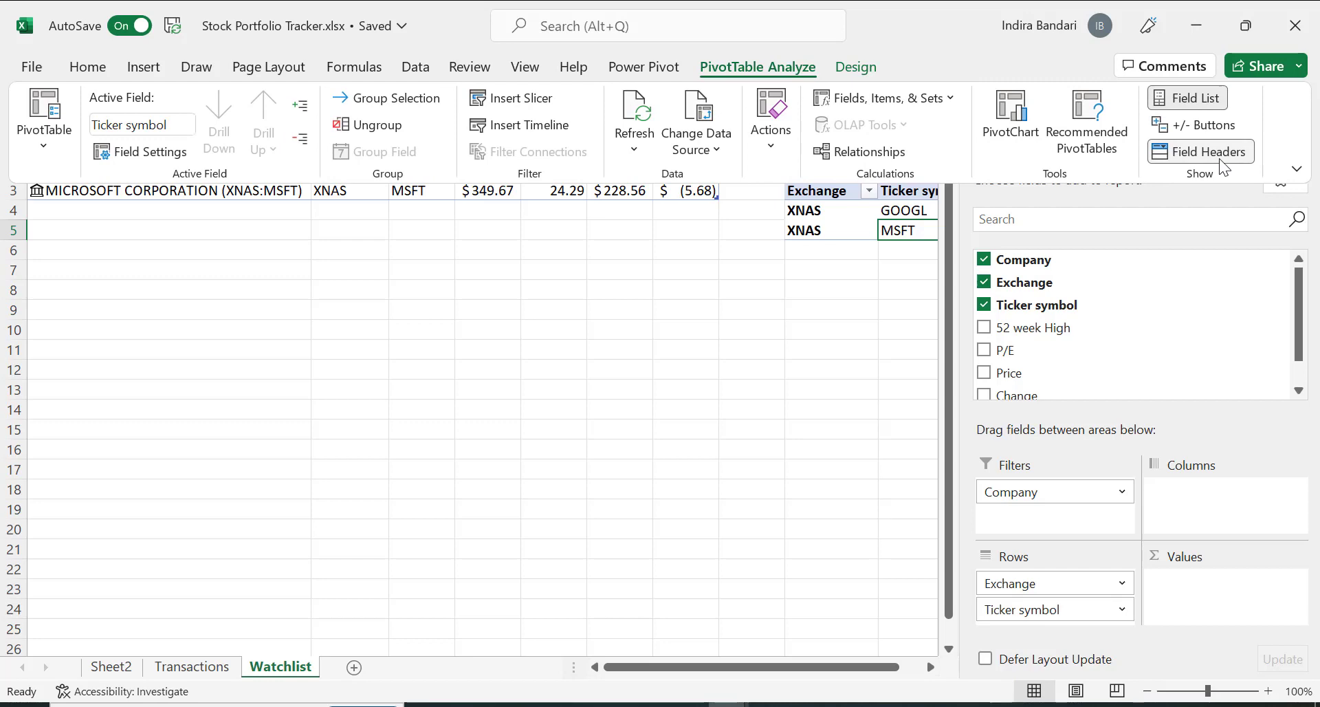
pyautogui.click(1219, 158)
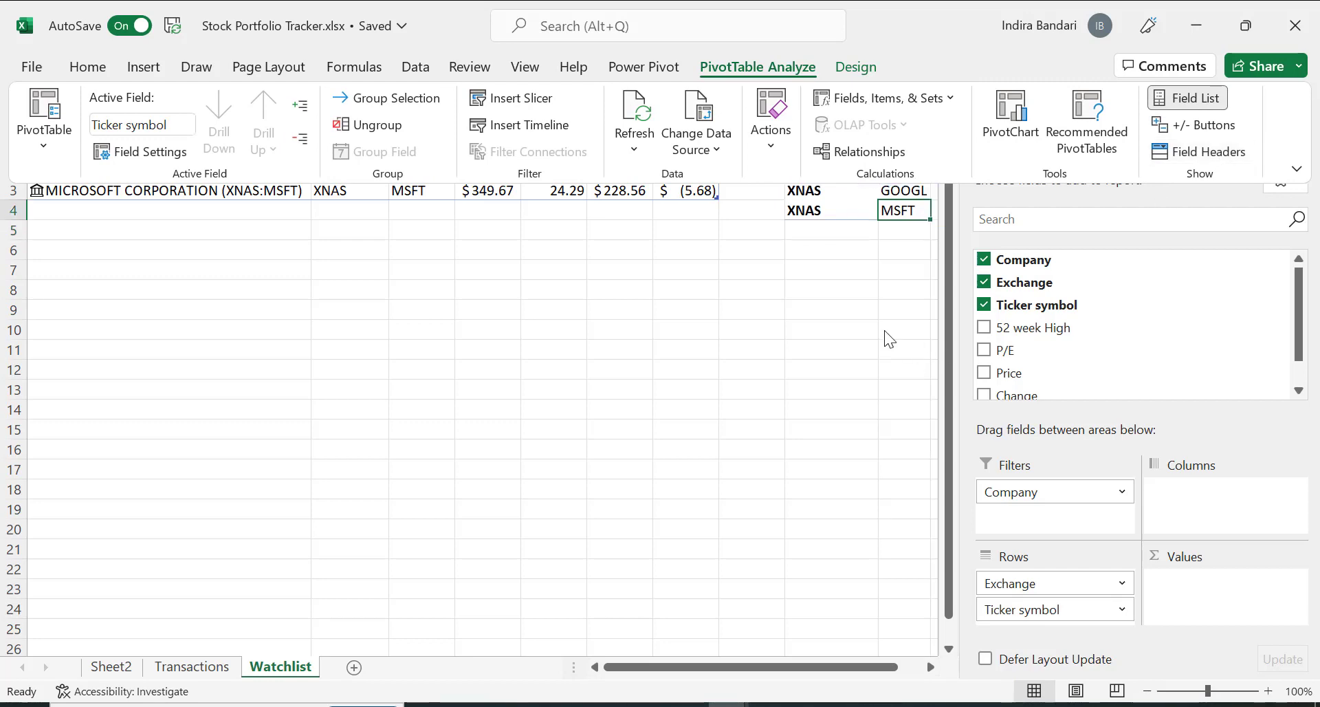
# Show the PivotTable's field headers for Exchange and Ticker symbol again.
pyautogui.click(826, 579)
pyautogui.hscroll(1, 822, 261)
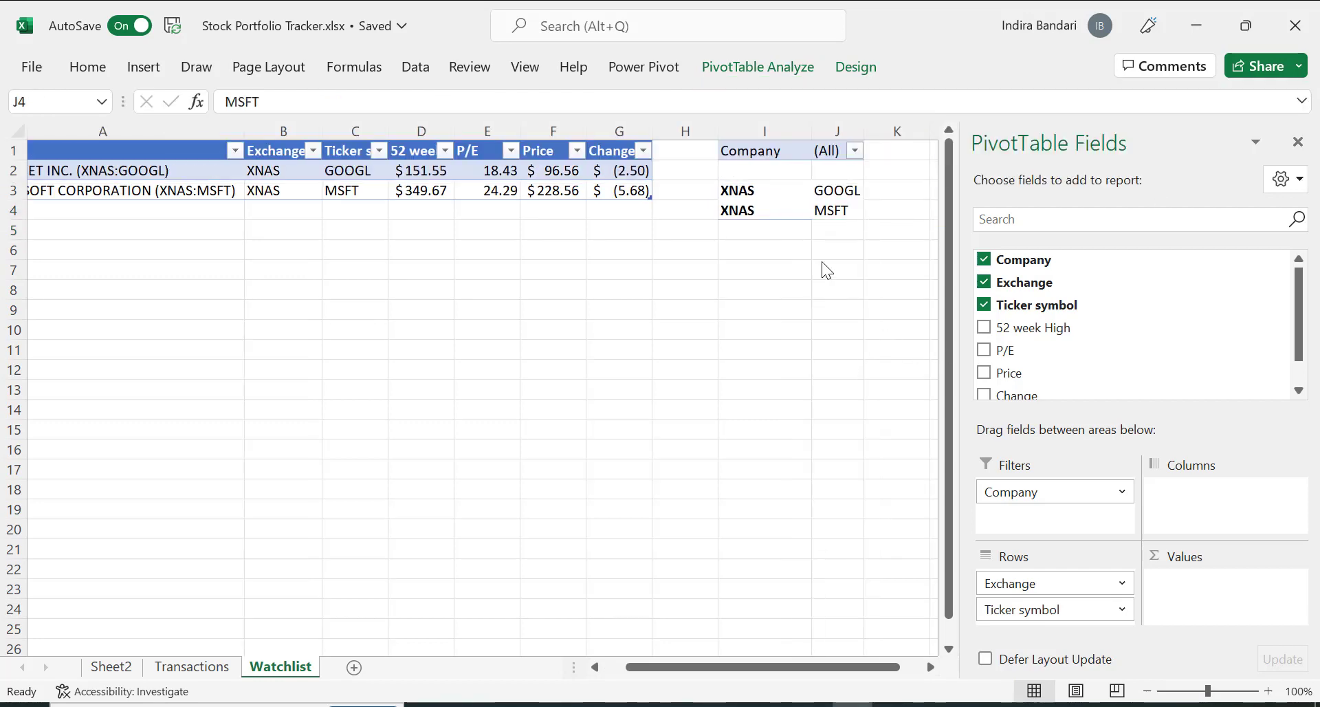
pyautogui.click(745, 71)
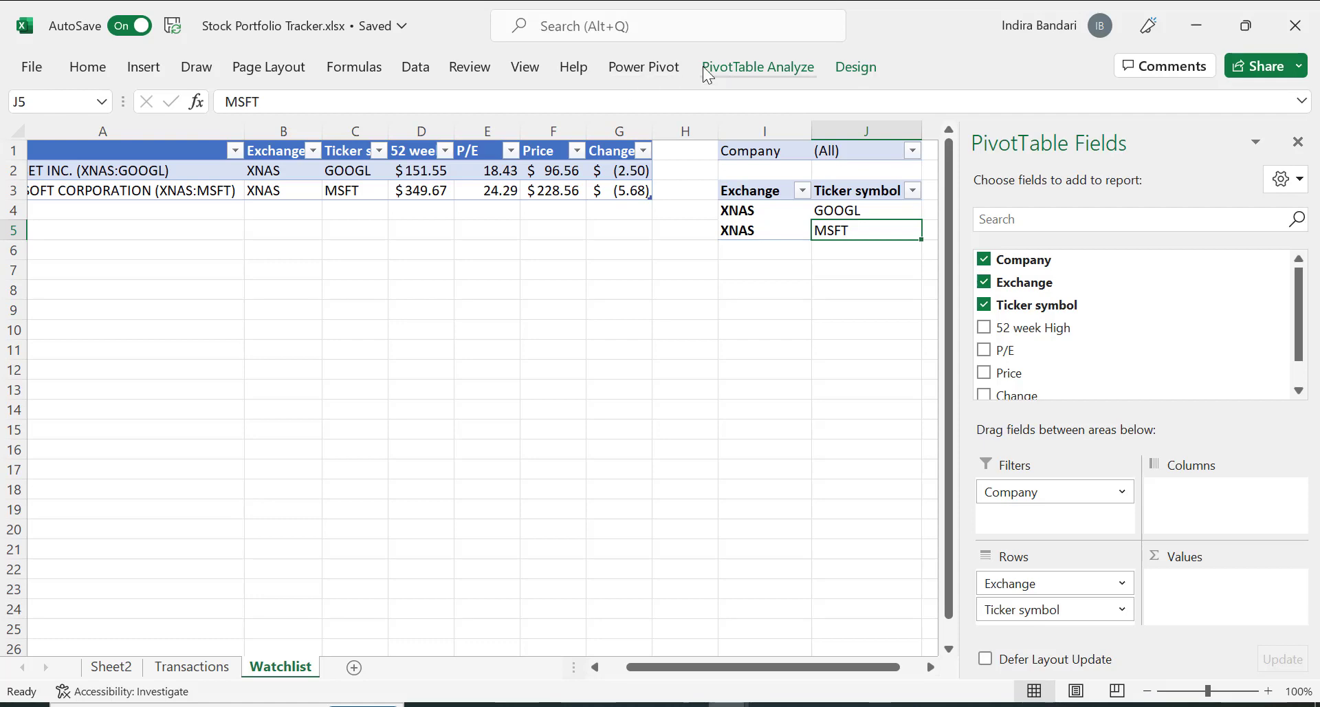
pyautogui.click(729, 72)
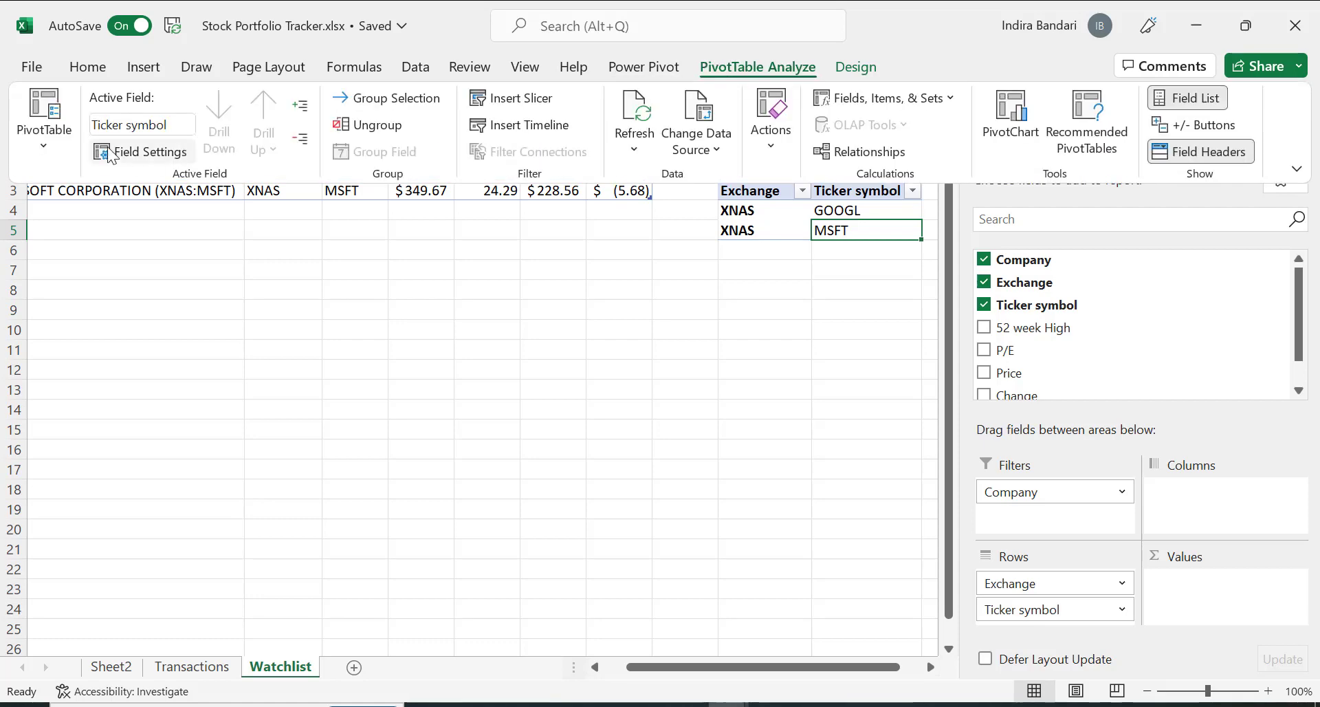
pyautogui.click(38, 146)
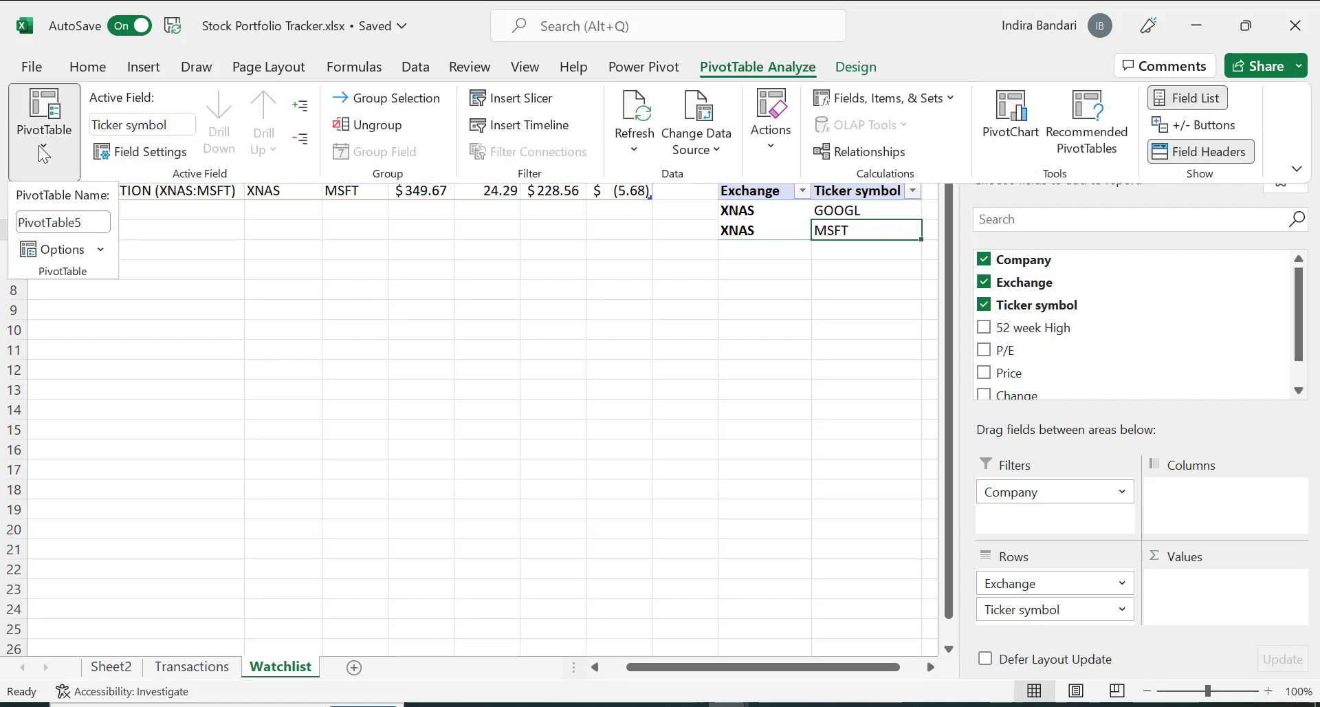
pyautogui.click(101, 249)
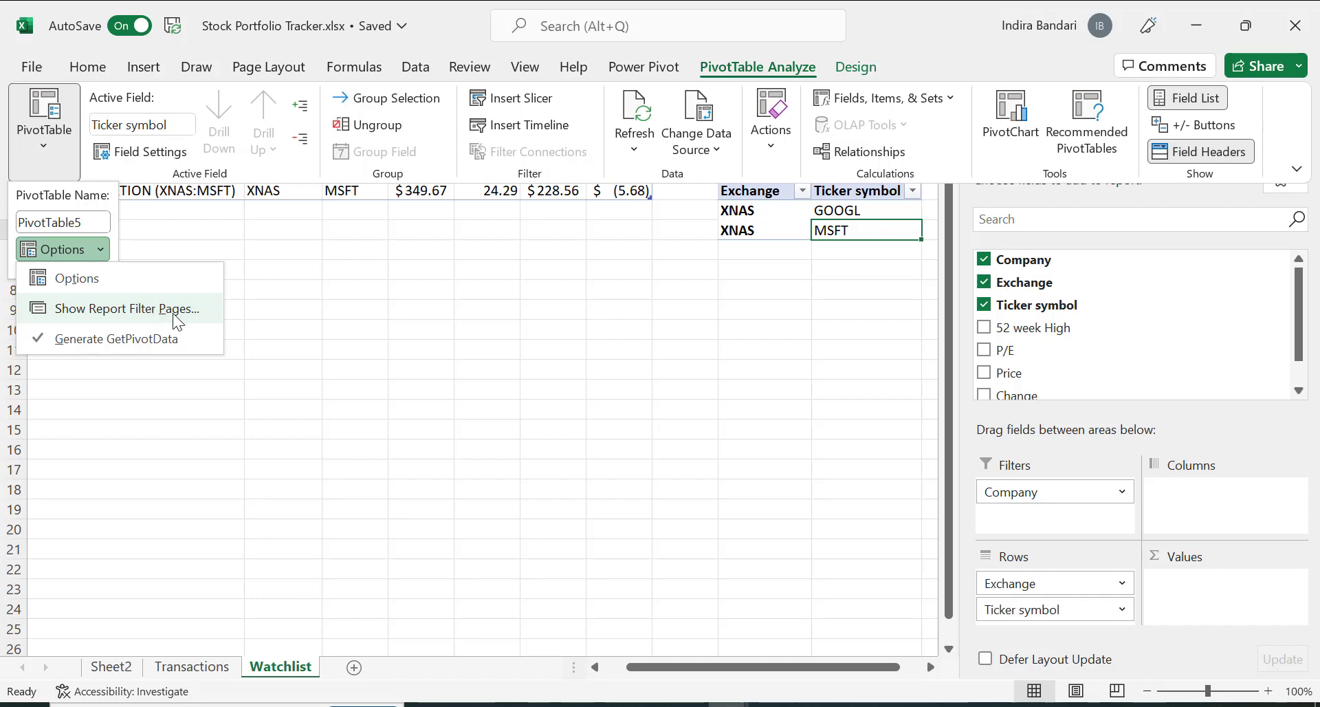
pyautogui.press('Escape')
pyautogui.press('Escape')
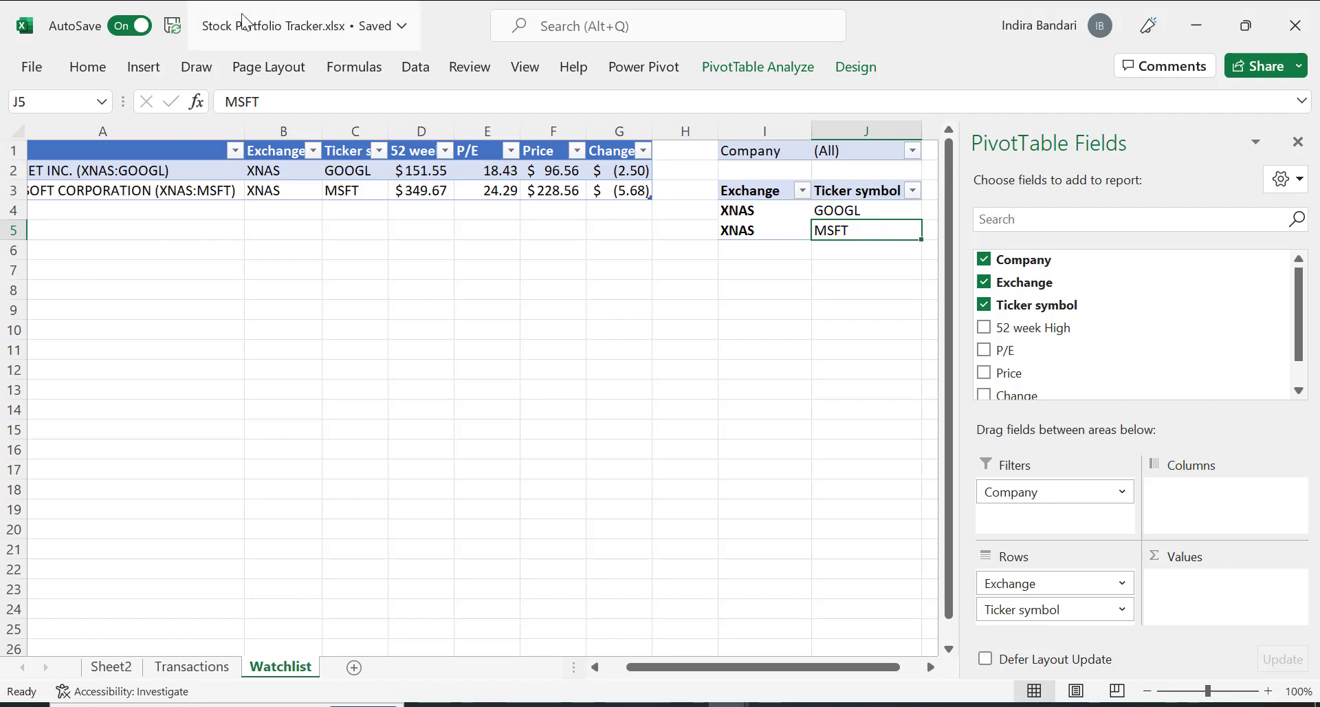
# Generate separate report filter pages from the PivotTable for the Company filter field.
pyautogui.click(749, 70)
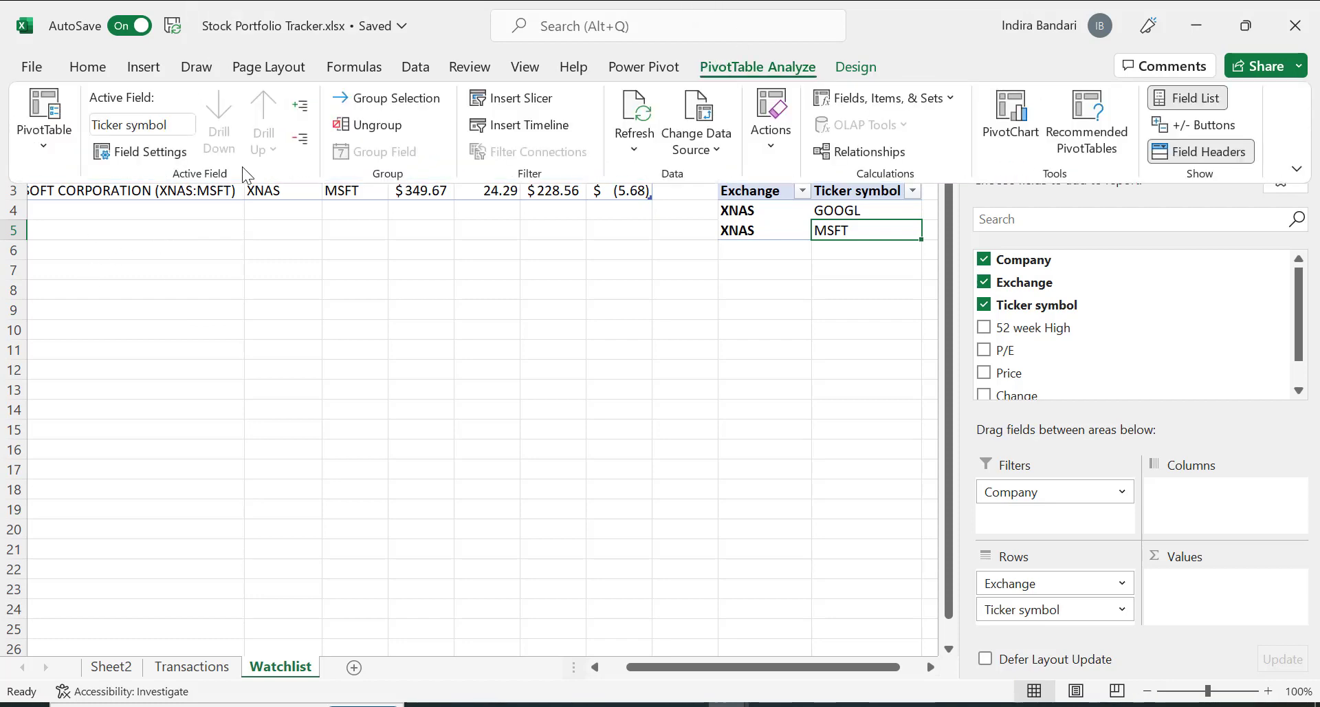
pyautogui.click(62, 156)
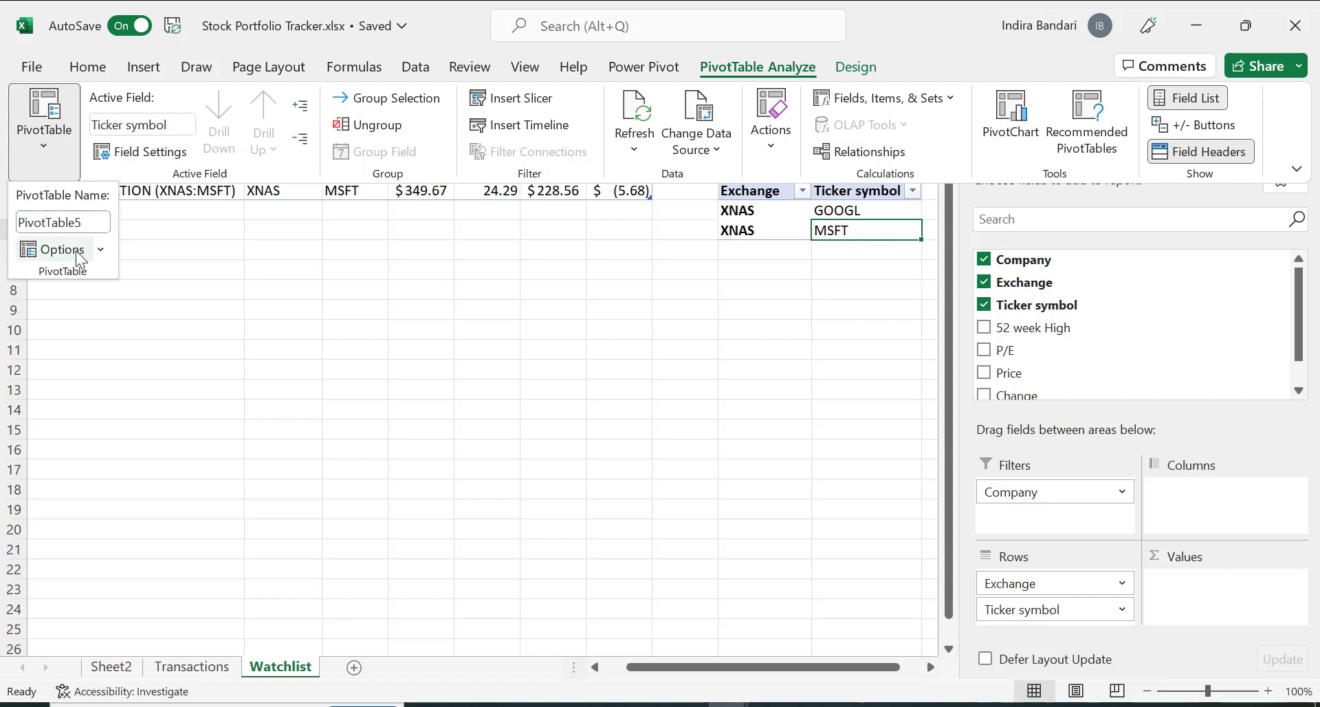
pyautogui.click(100, 250)
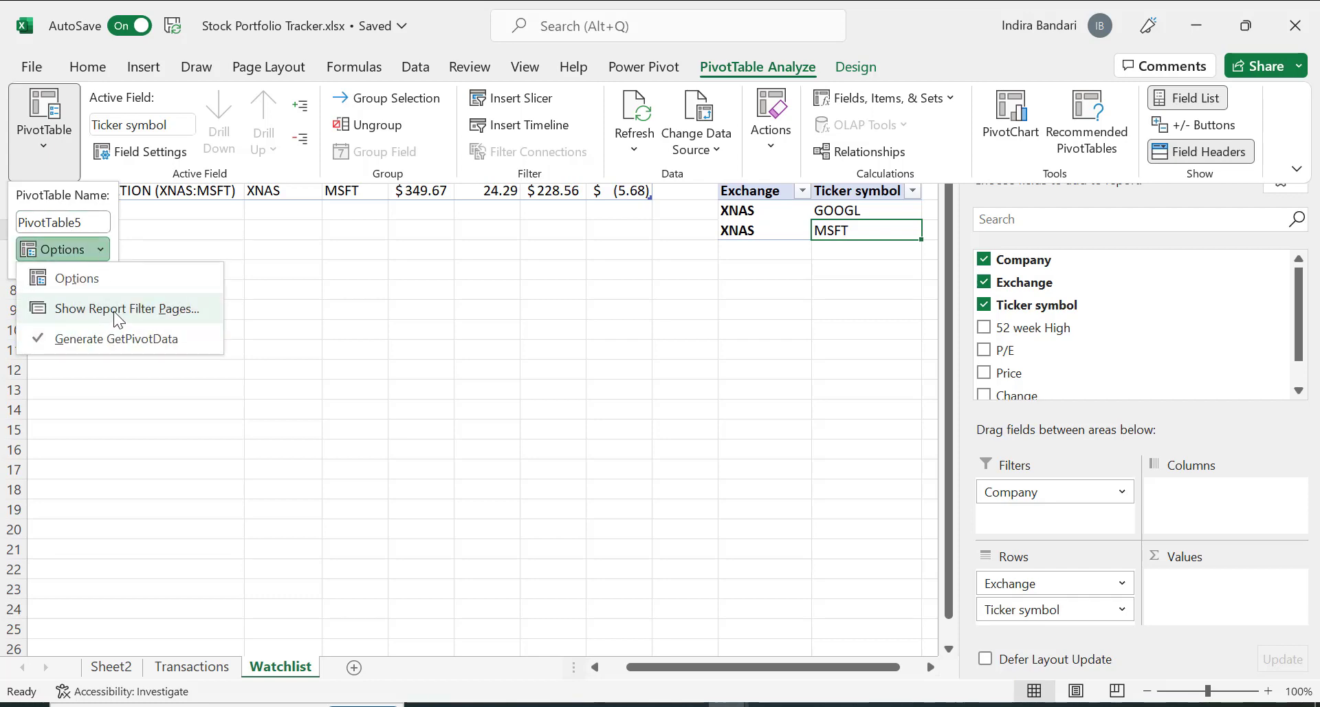
pyautogui.click(117, 308)
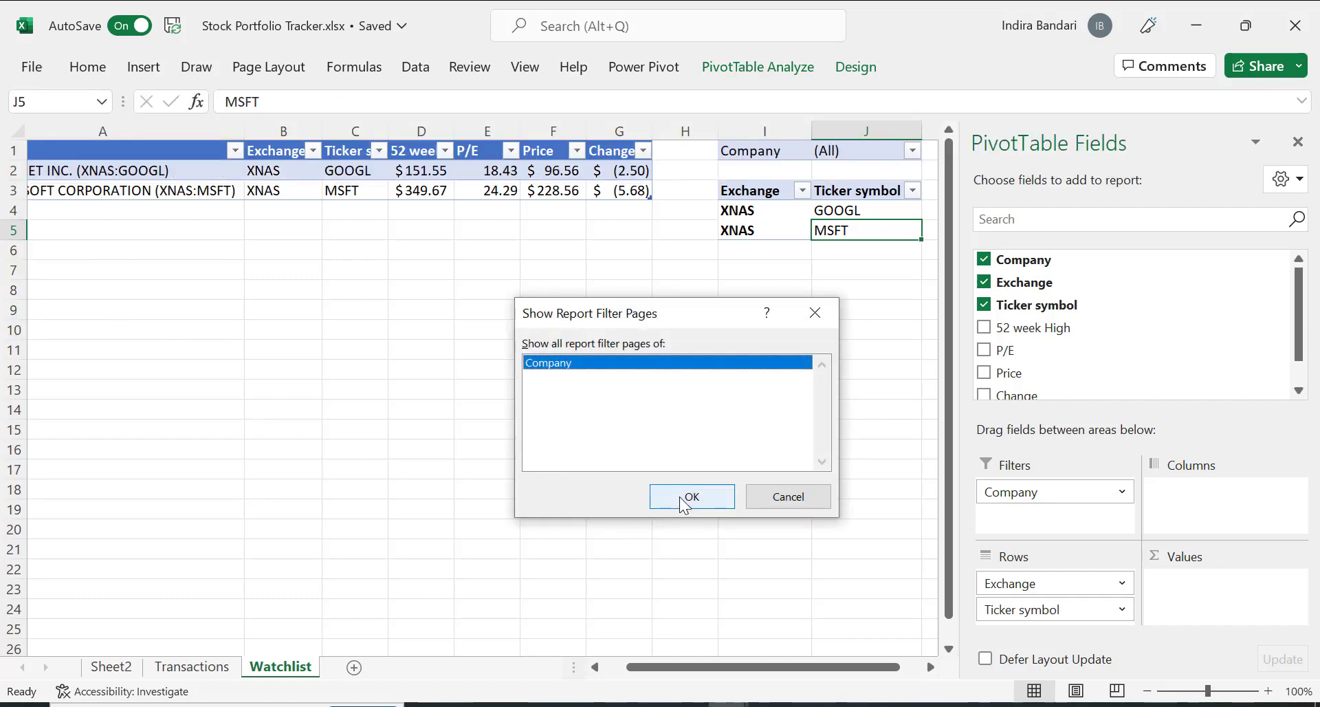
pyautogui.click(684, 496)
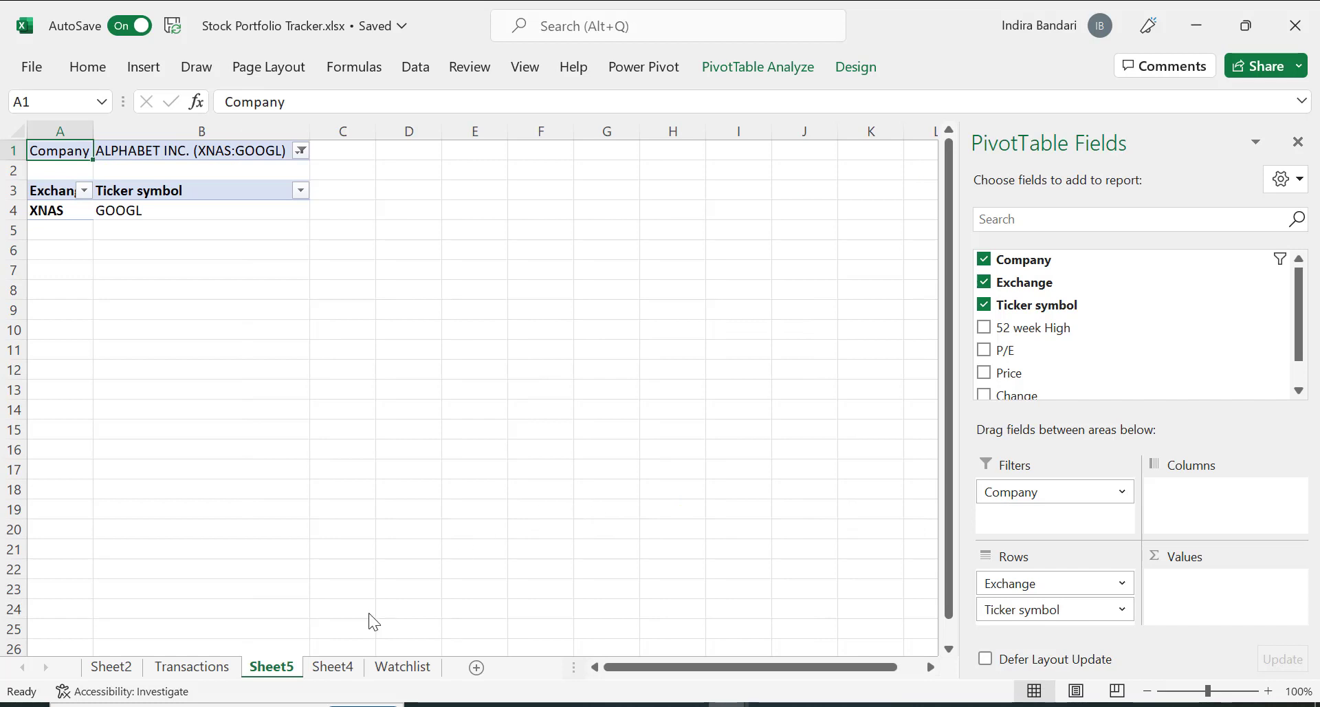
# Rename the Alphabet filter page sheet as Googl and the Microsoft filter page sheet as MSFT.
pyautogui.doubleClick(285, 671)
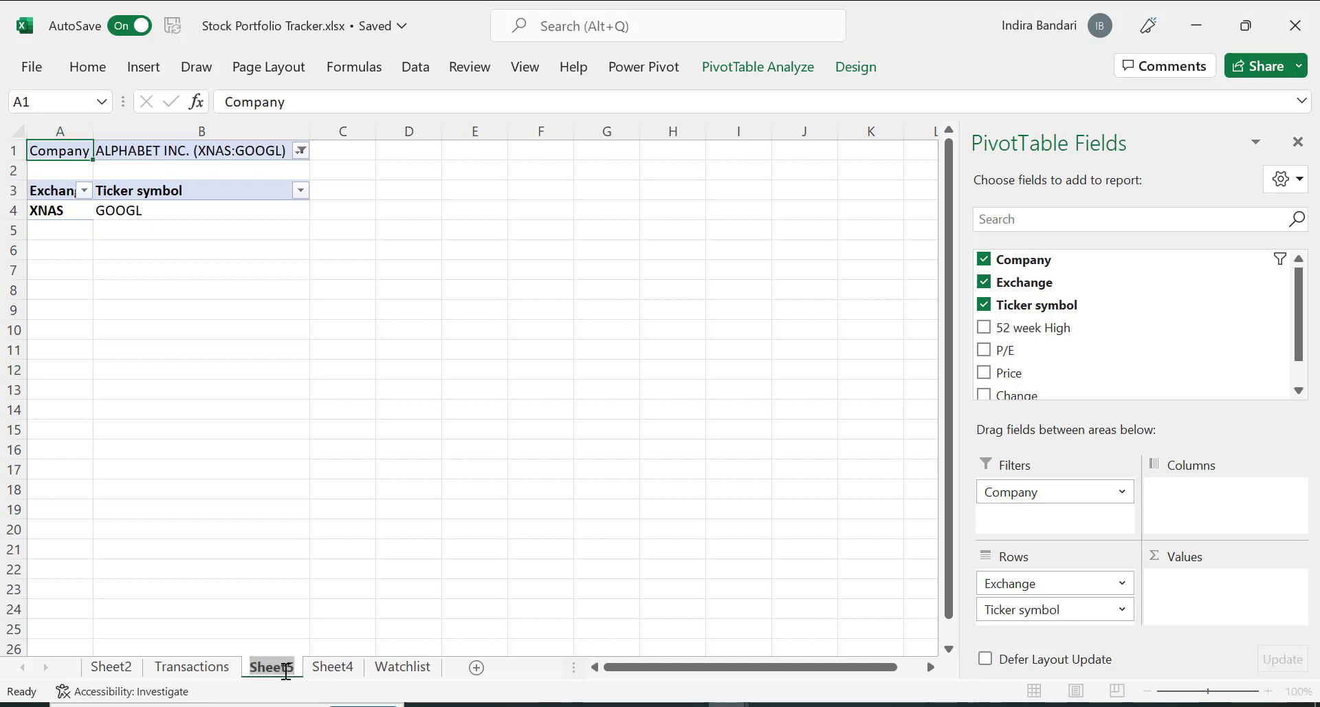
pyautogui.write('Googl')
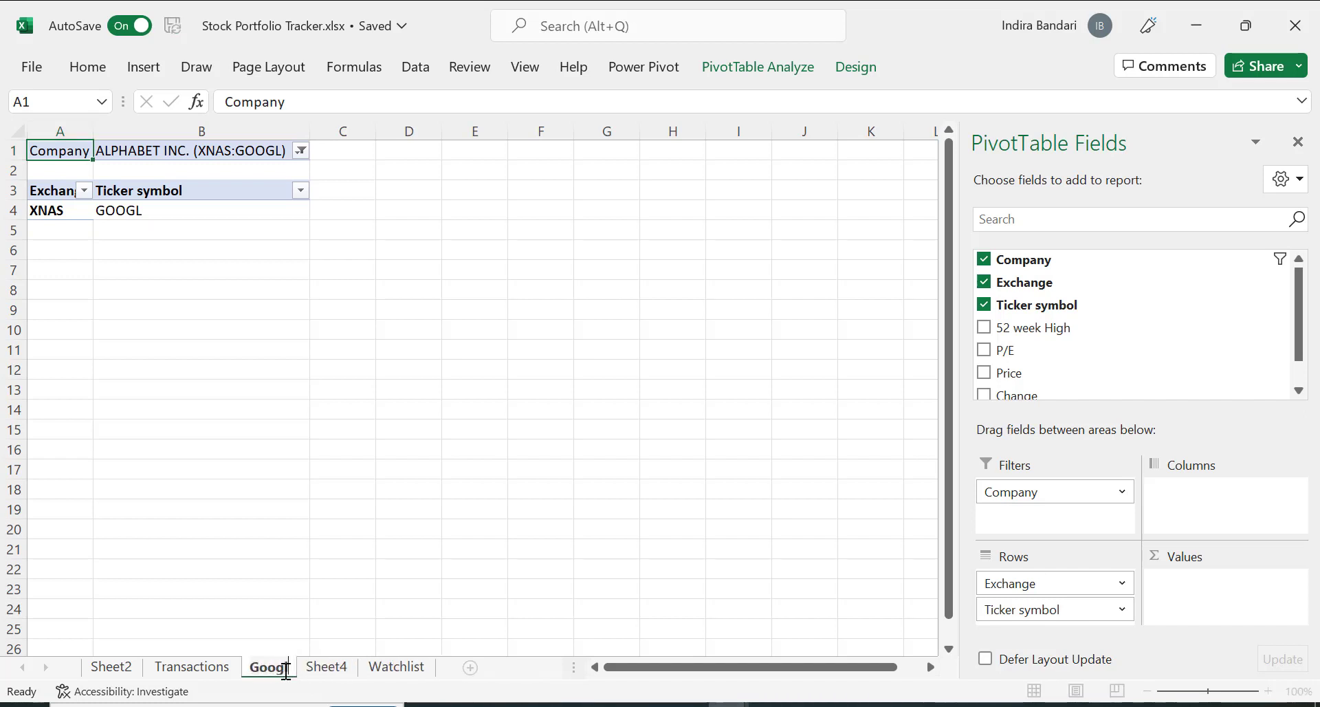
pyautogui.press('Return')
pyautogui.click(315, 668)
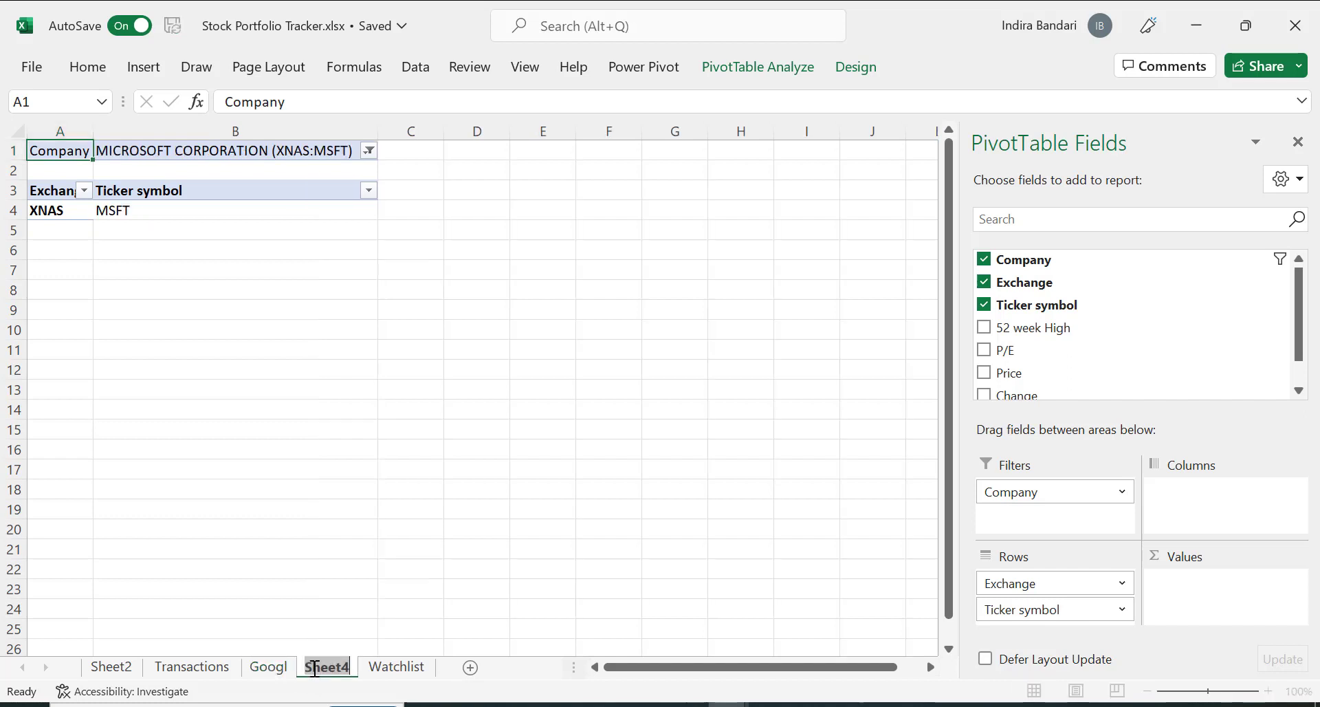
pyautogui.doubleClick(316, 668)
pyautogui.write('MSFT')
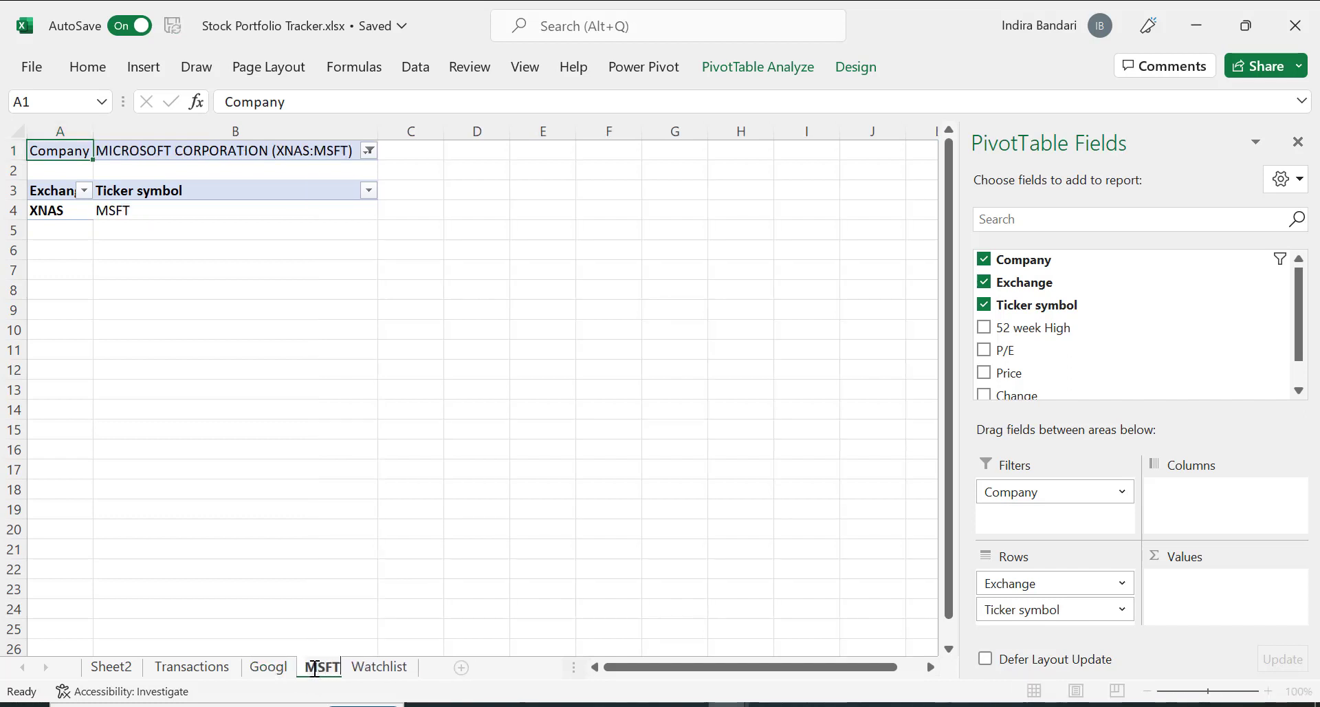
pyautogui.press('Return')
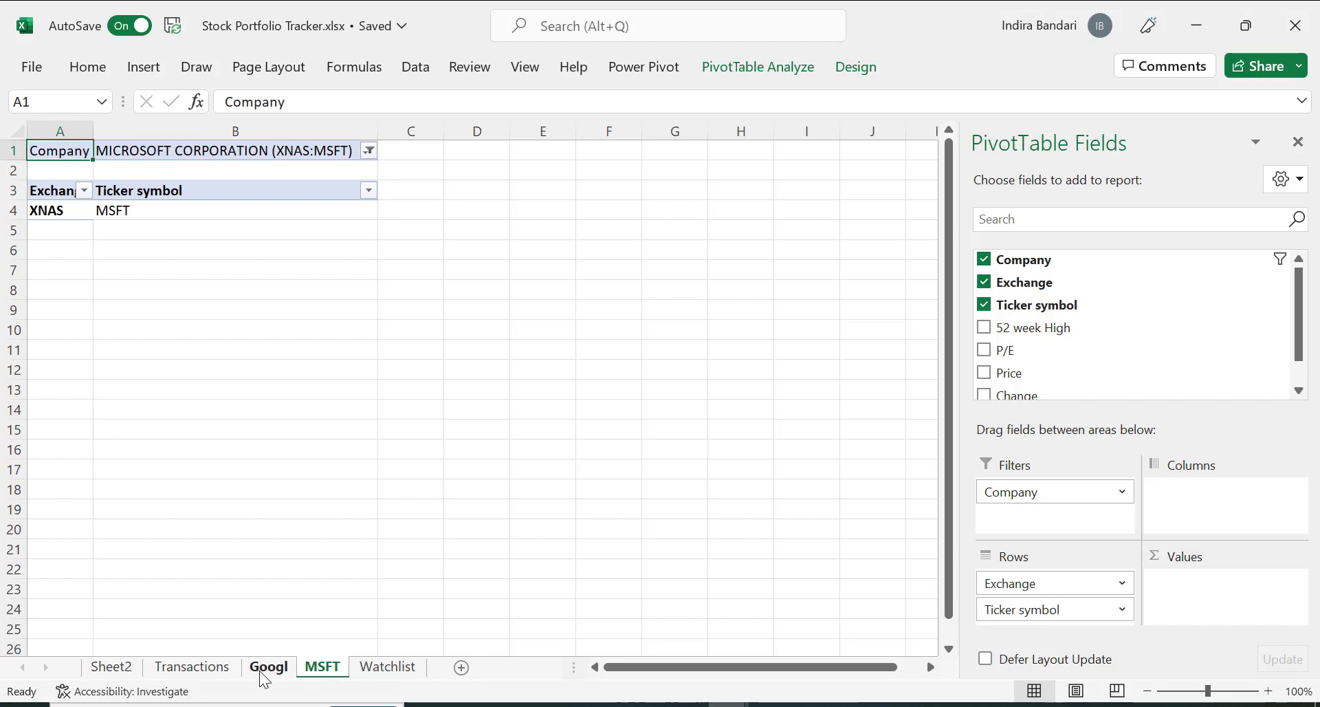
# Begin a formula in cell C4 of the Googl sheet with STOCKHISTORY nested inside TRANSPOSE.
pyautogui.click(259, 668)
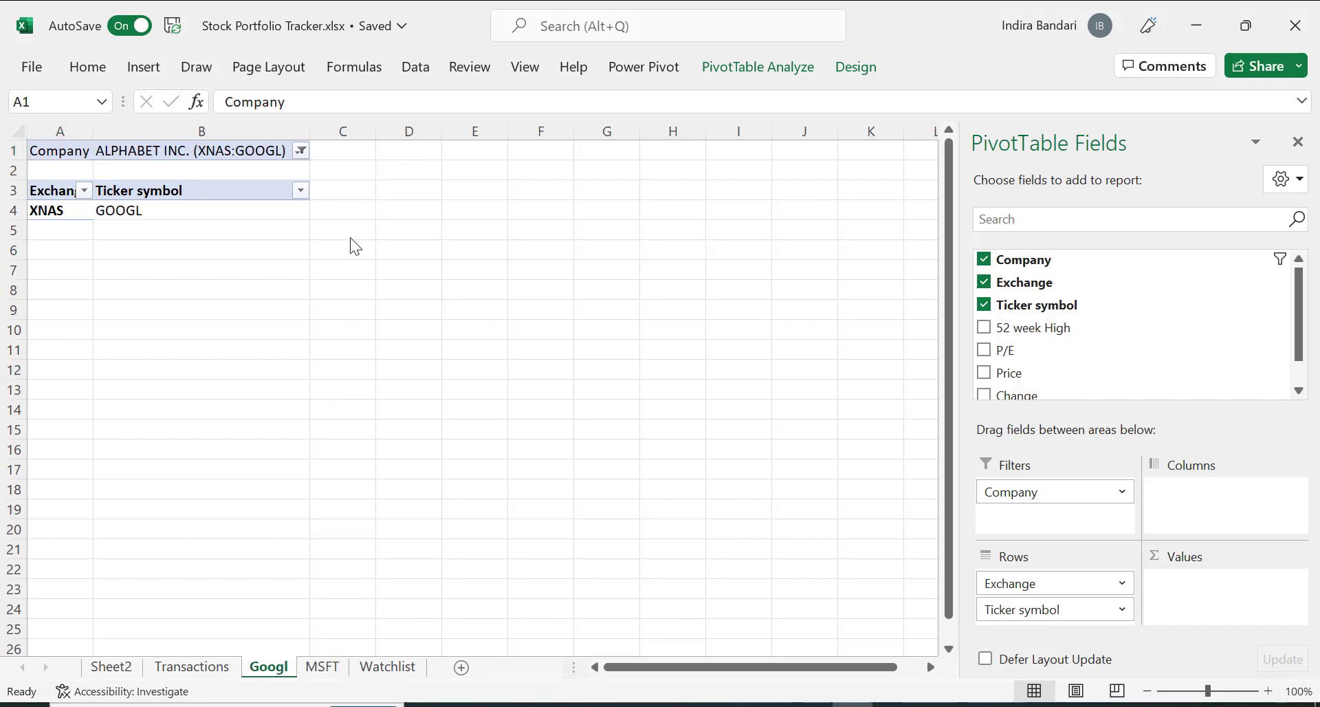
pyautogui.click(356, 206)
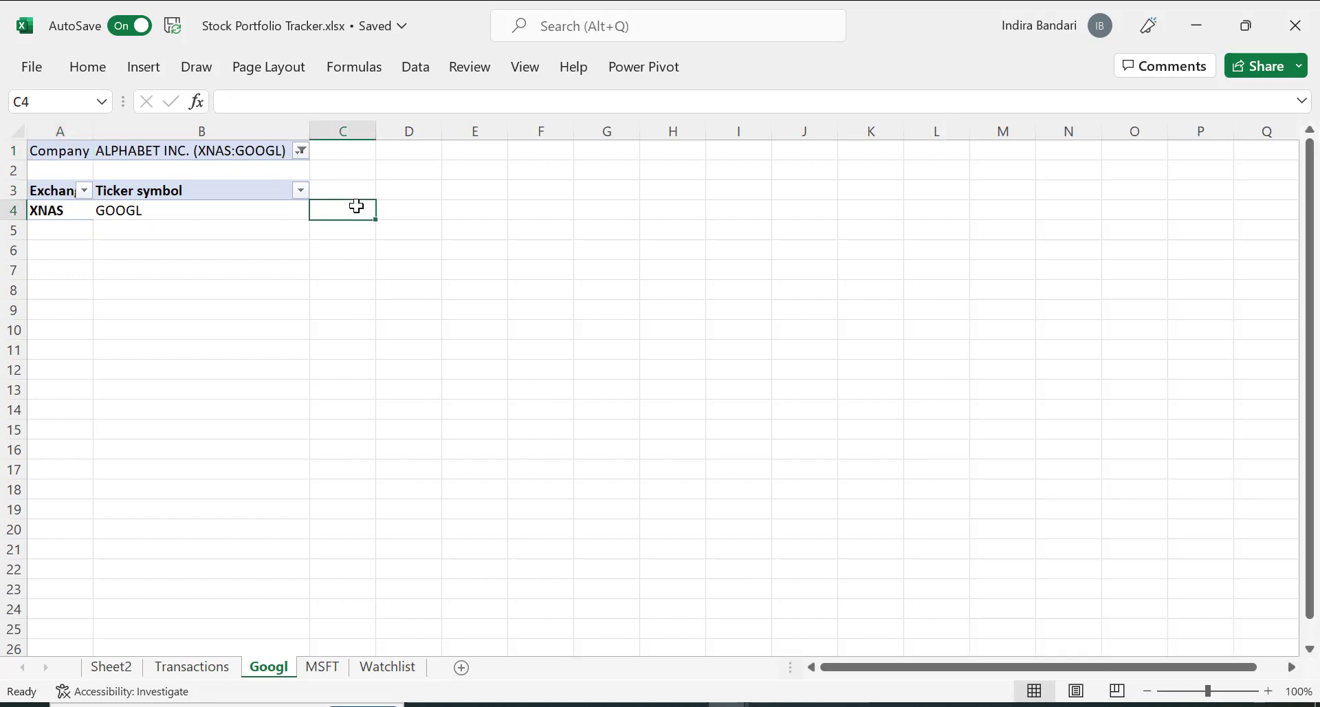
pyautogui.write('=T')
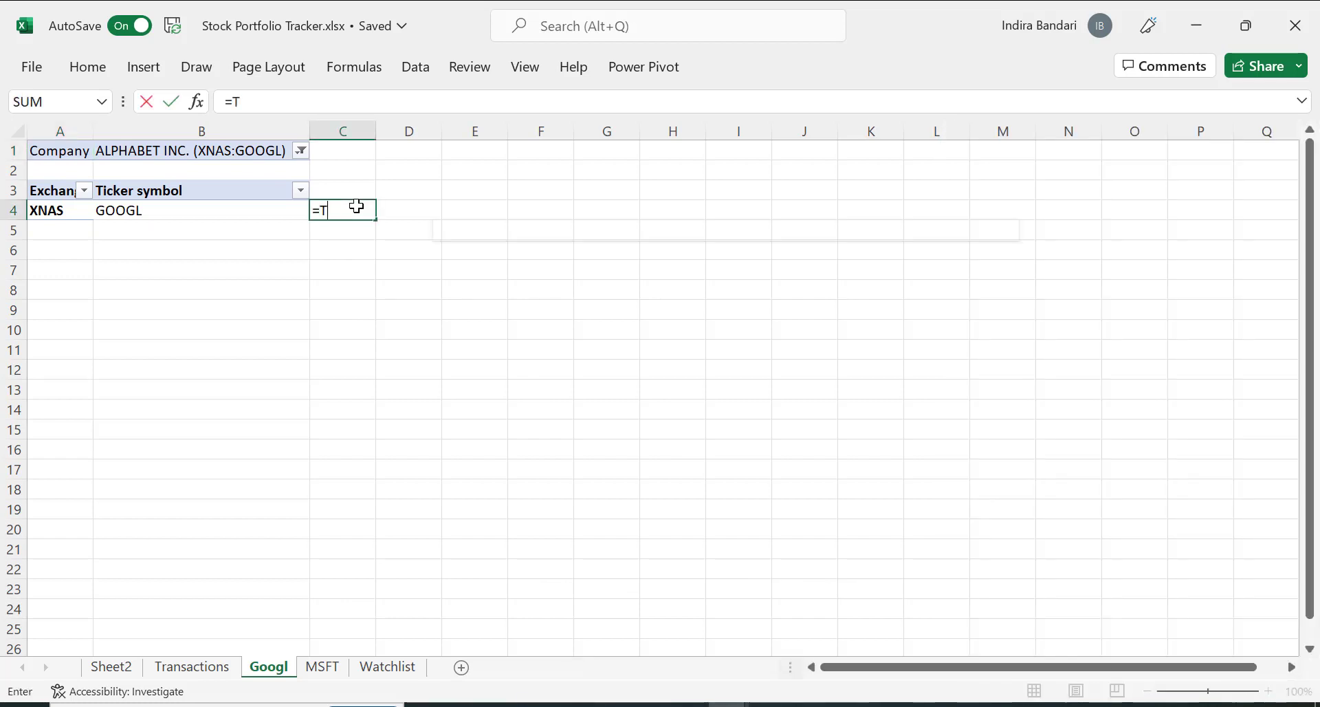
pyautogui.write('RAN')
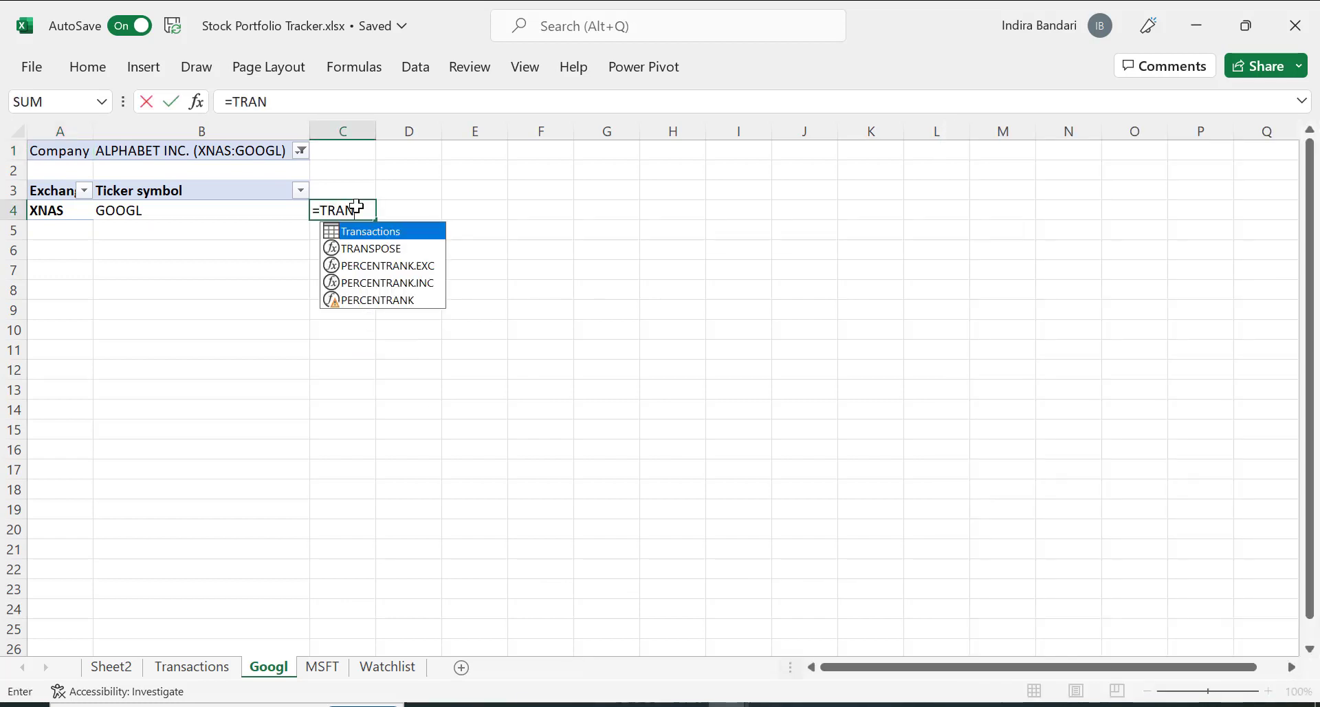
pyautogui.write('SPOSE')
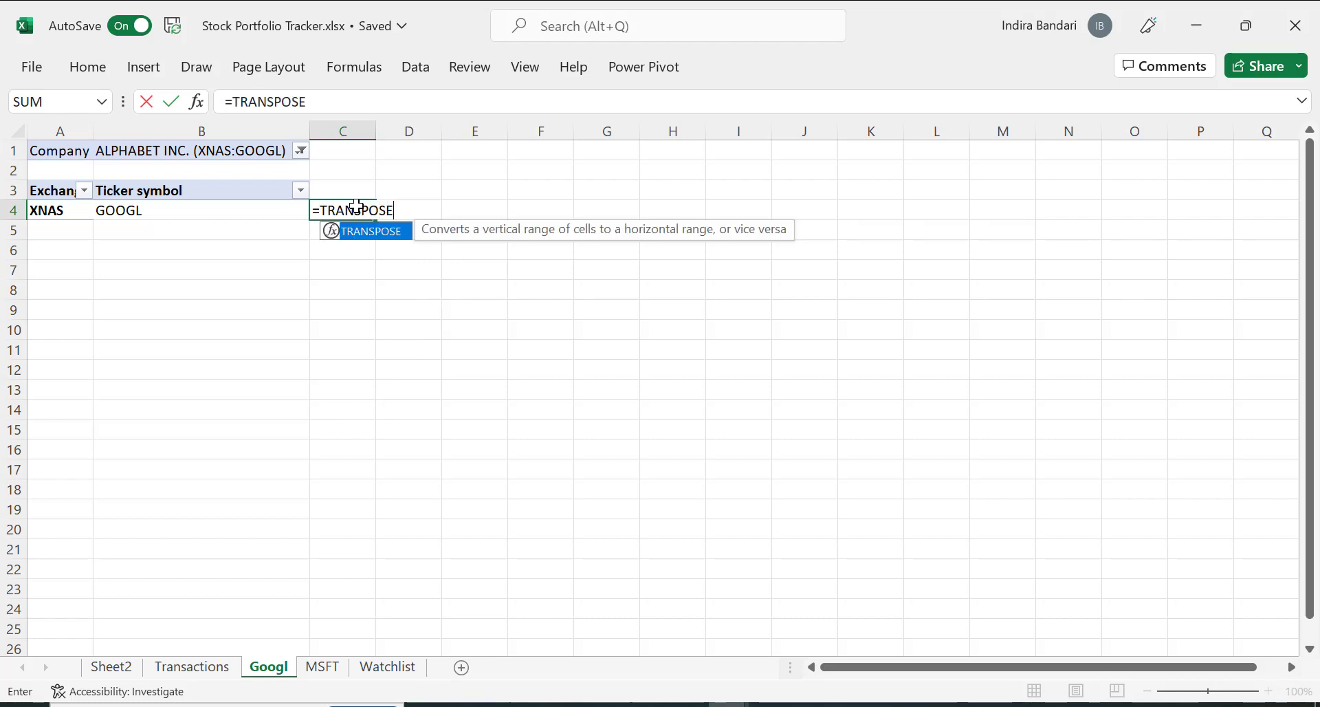
pyautogui.write('(Stock')
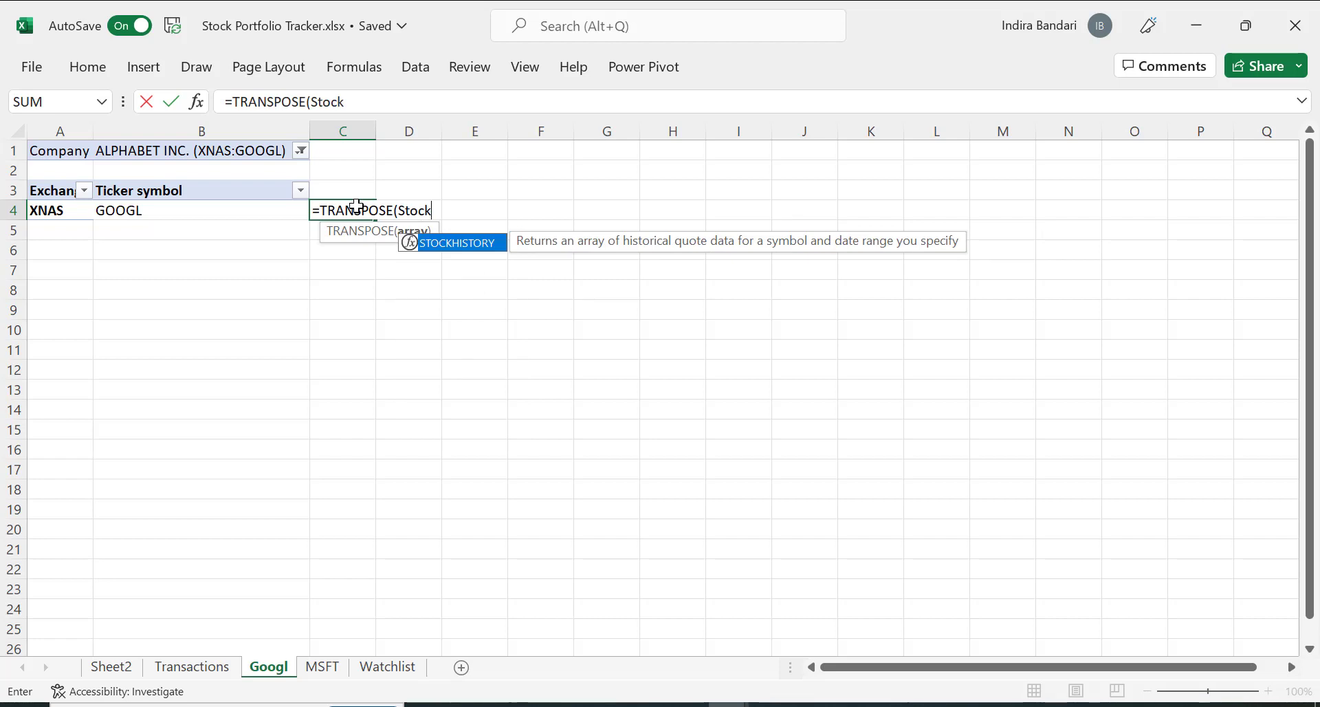
pyautogui.write('Hi')
pyautogui.doubleClick(478, 240)
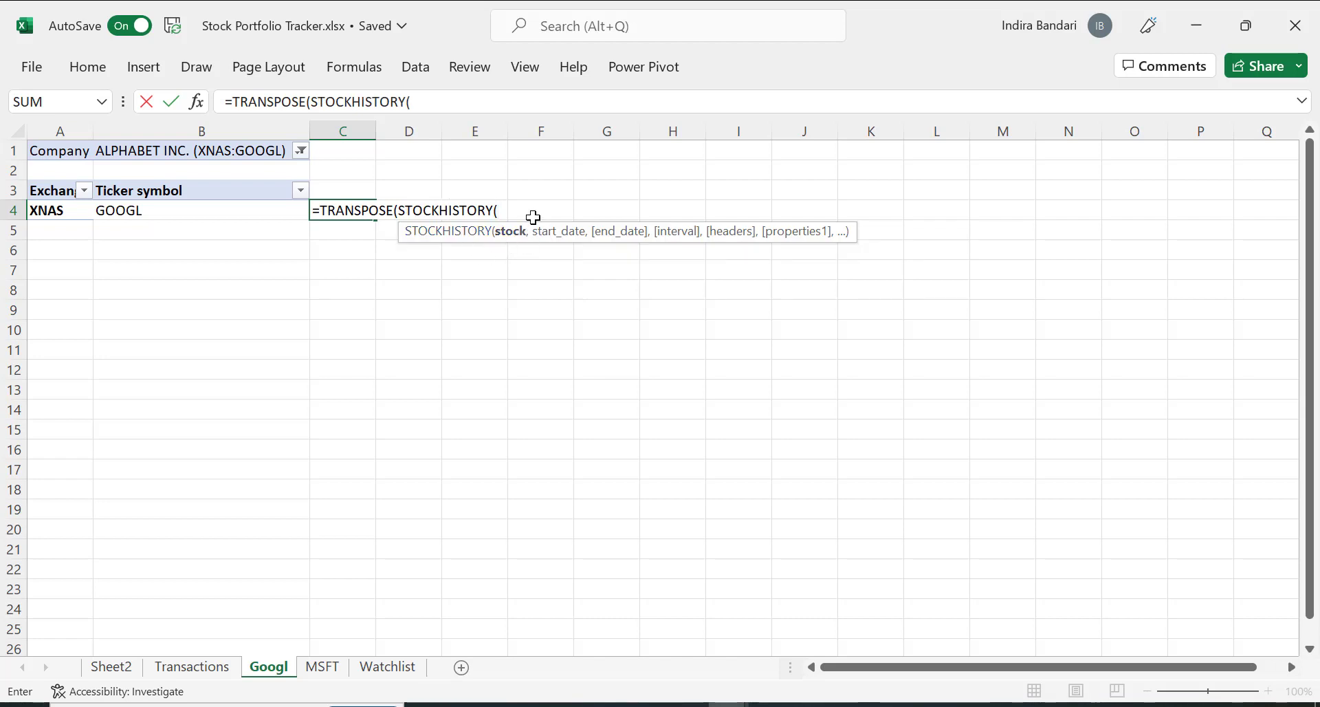
pyautogui.hotkey('ctrl', 'a')
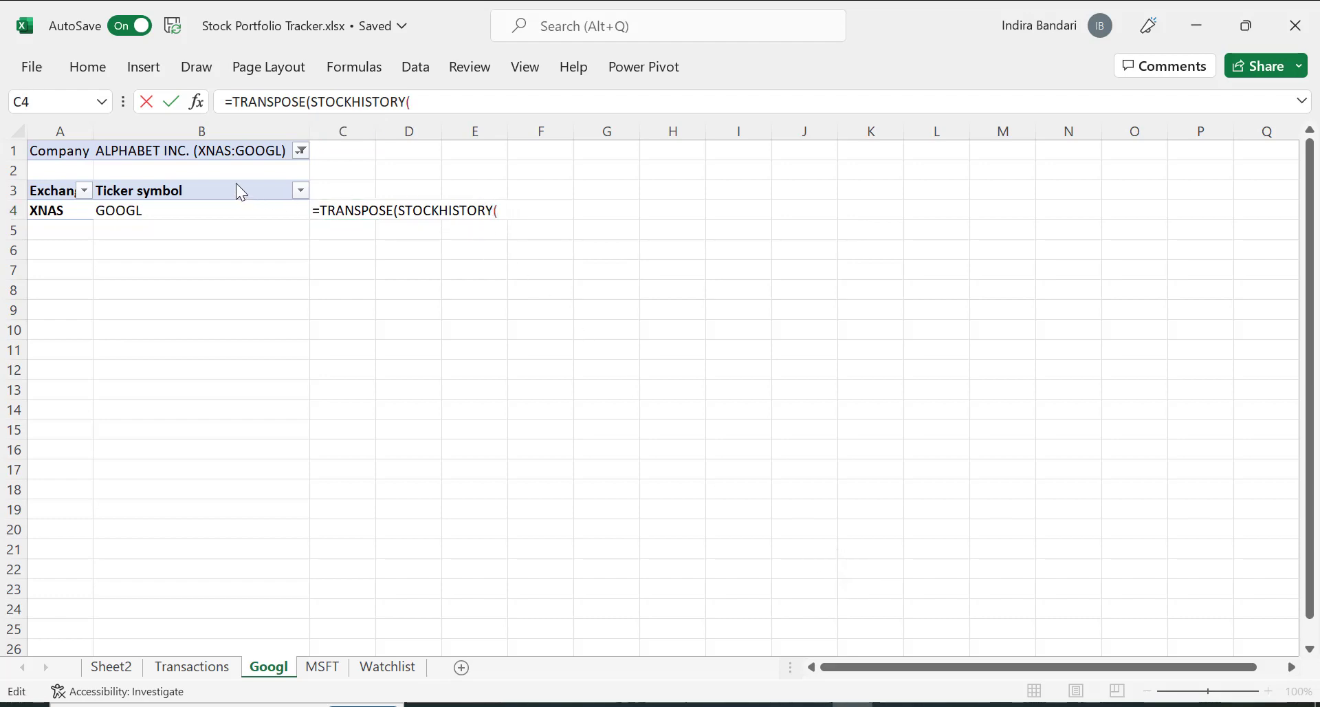
# Enter A4&':'&B4 as the stock argument of STOCKHISTORY, joining the exchange and ticker symbol cells.
pyautogui.click(49, 206)
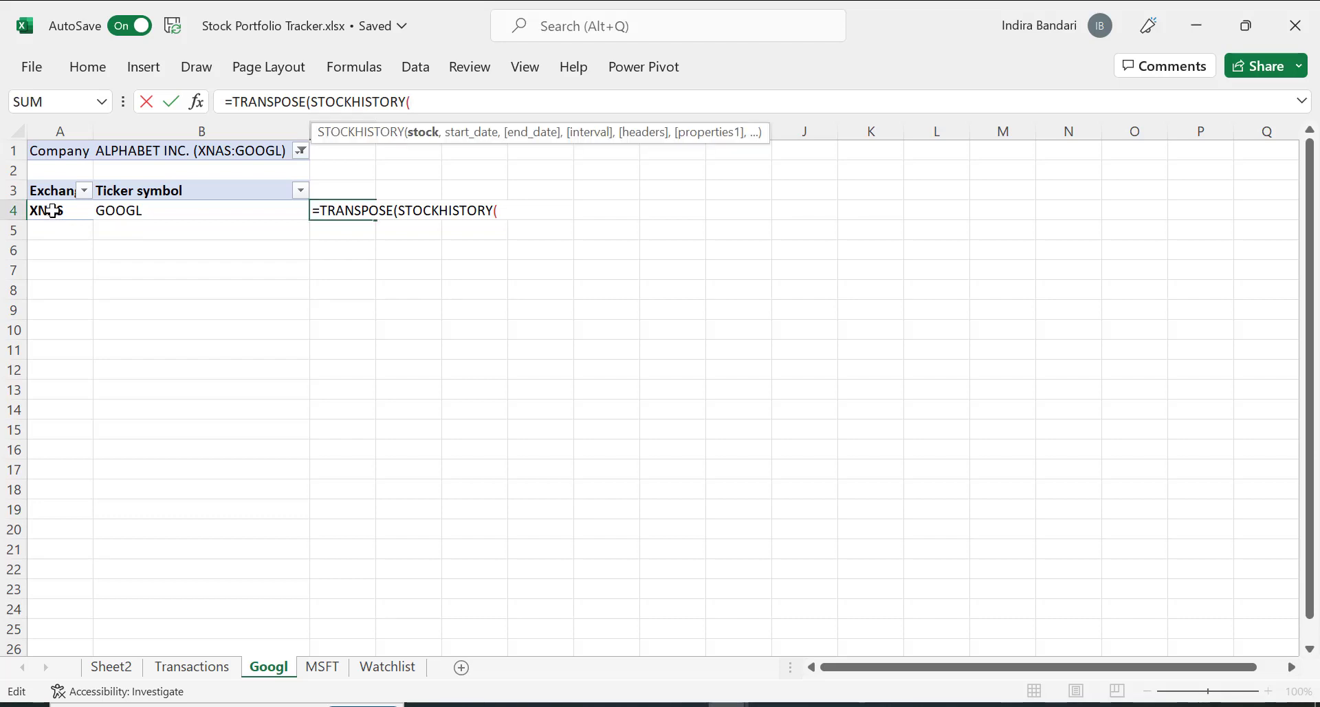
pyautogui.click(52, 211)
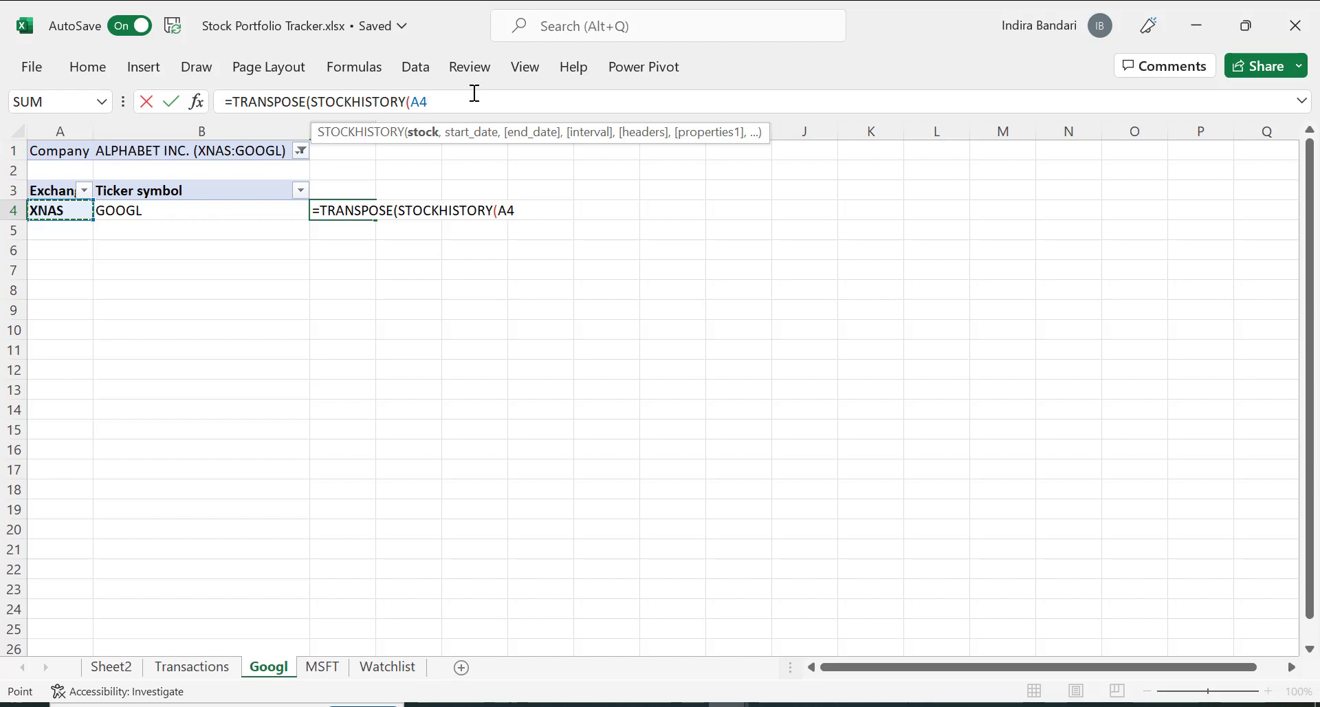
pyautogui.write('&')
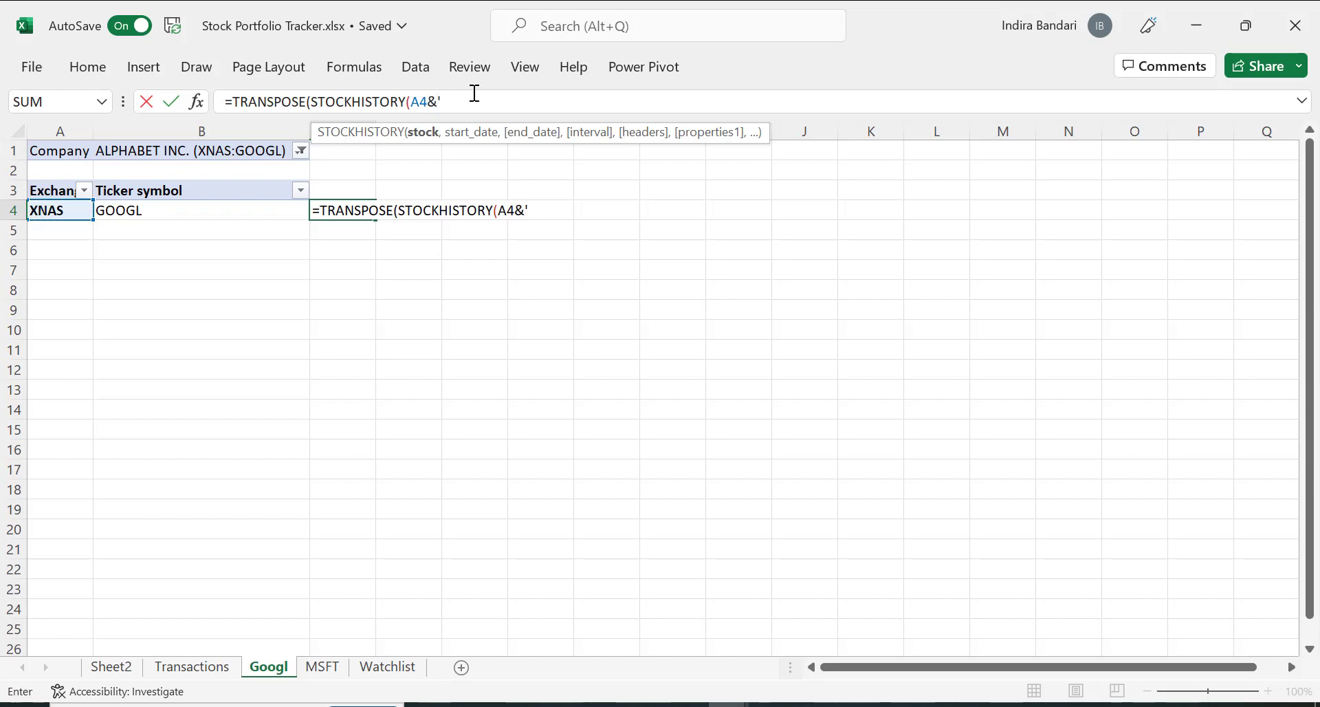
pyautogui.write("':'&")
pyautogui.click(147, 210)
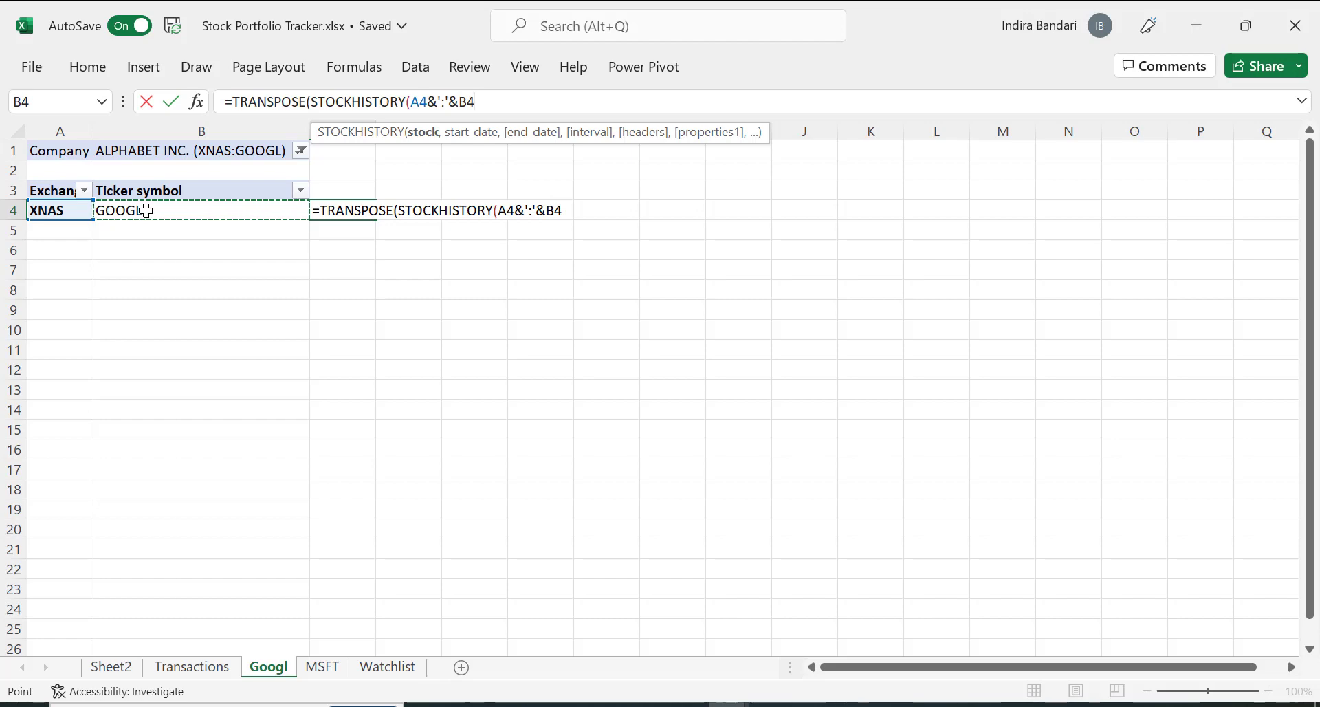
# Set the STOCKHISTORY start date to Today()-365 and the end date to Today() in the C4 formula.
pyautogui.write(',T')
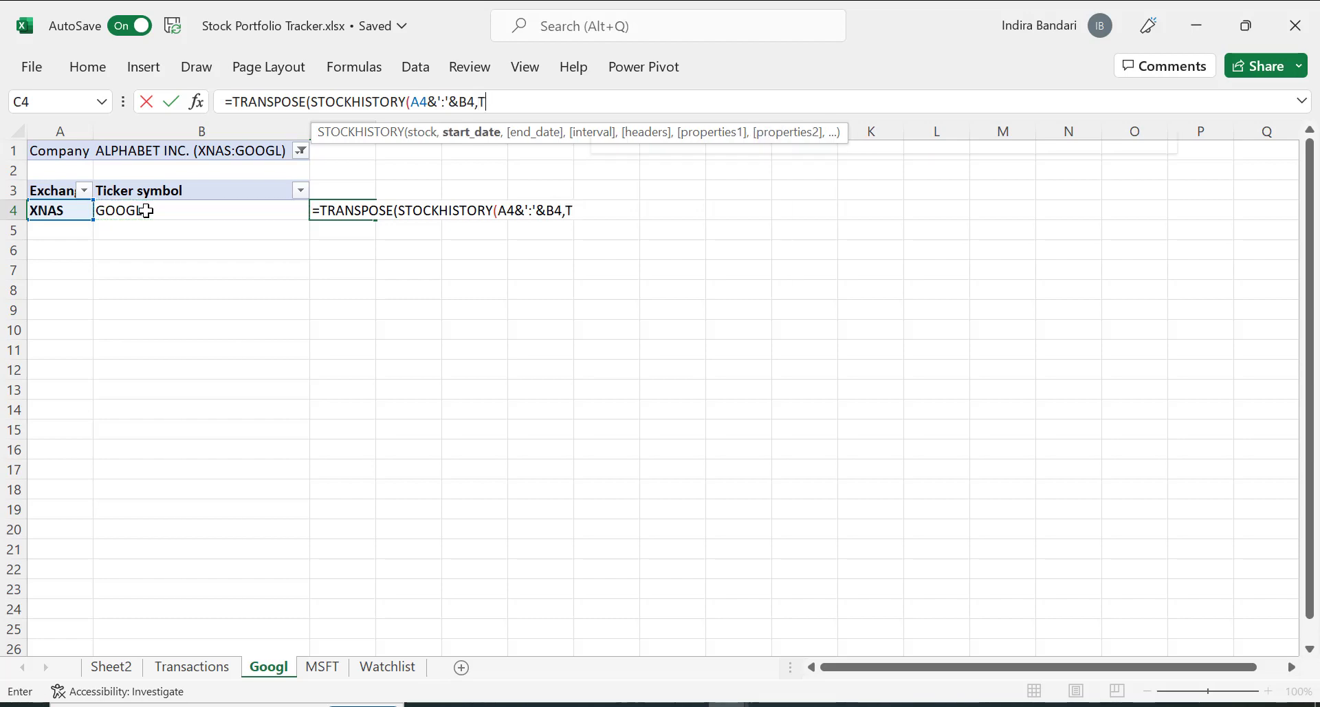
pyautogui.write('oday()-3')
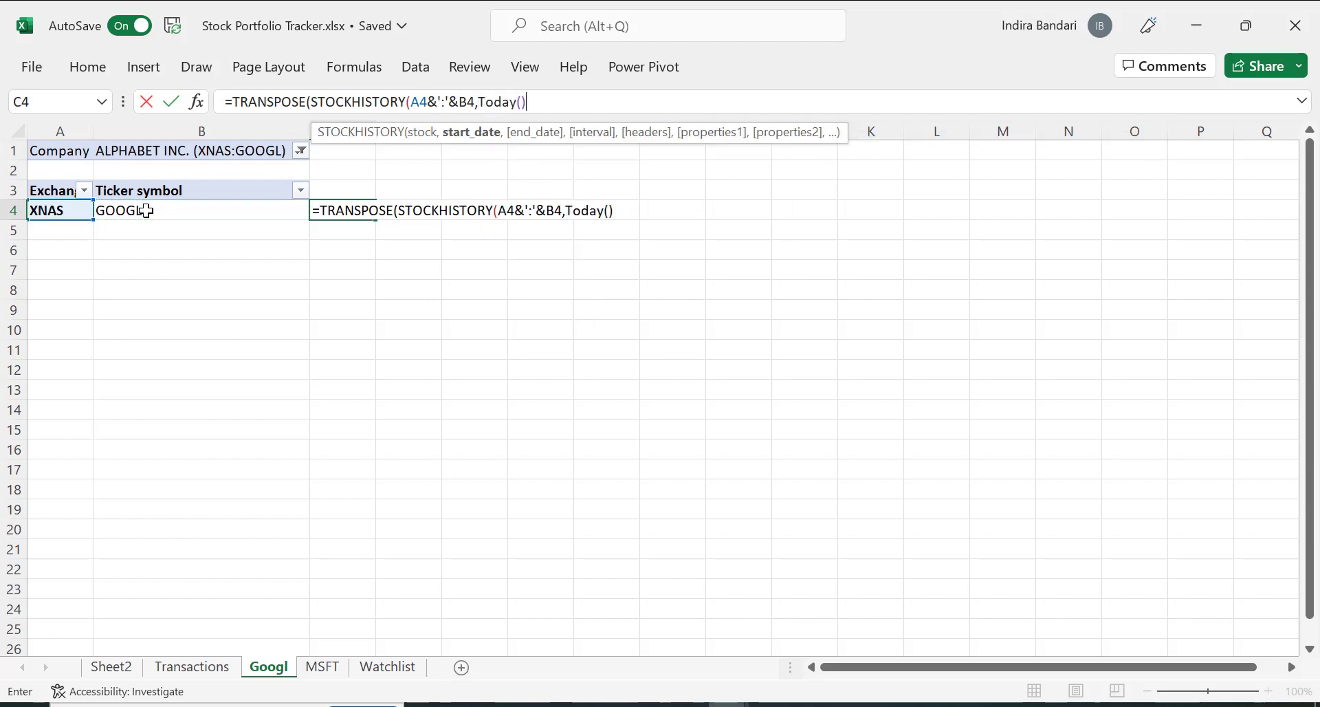
pyautogui.write('65')
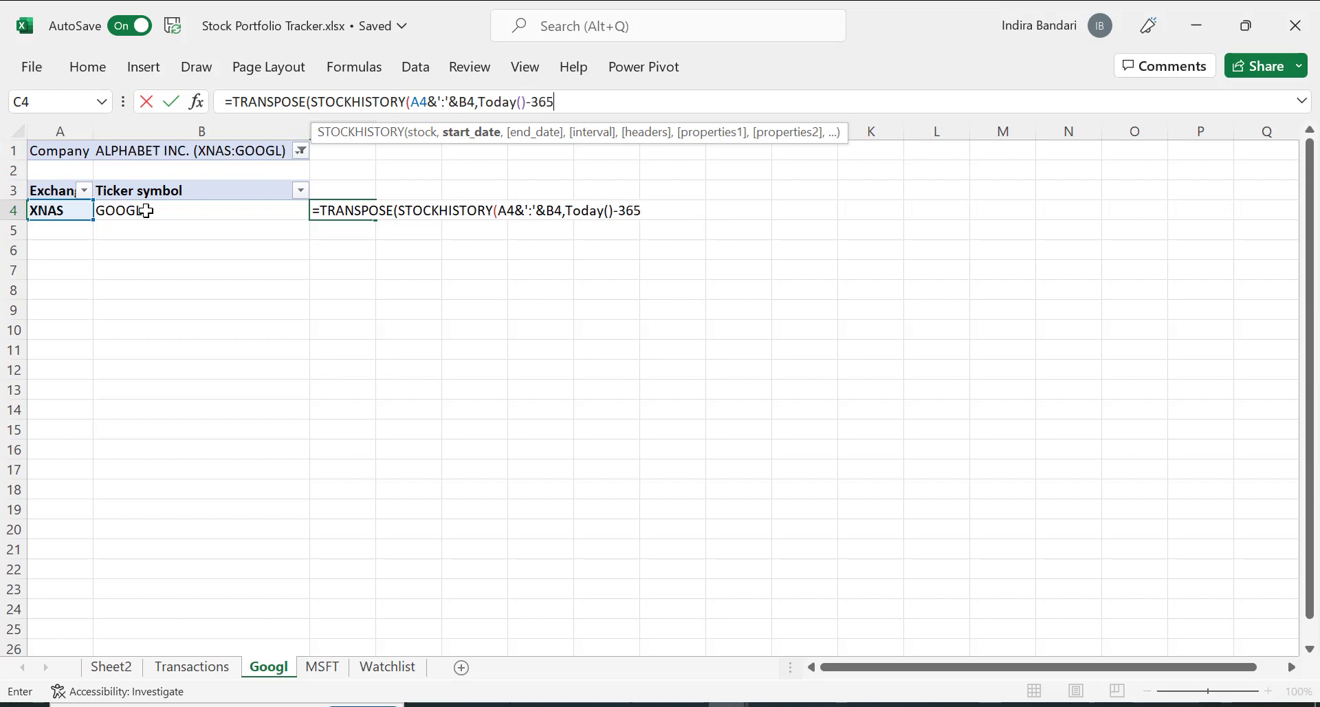
pyautogui.write(',')
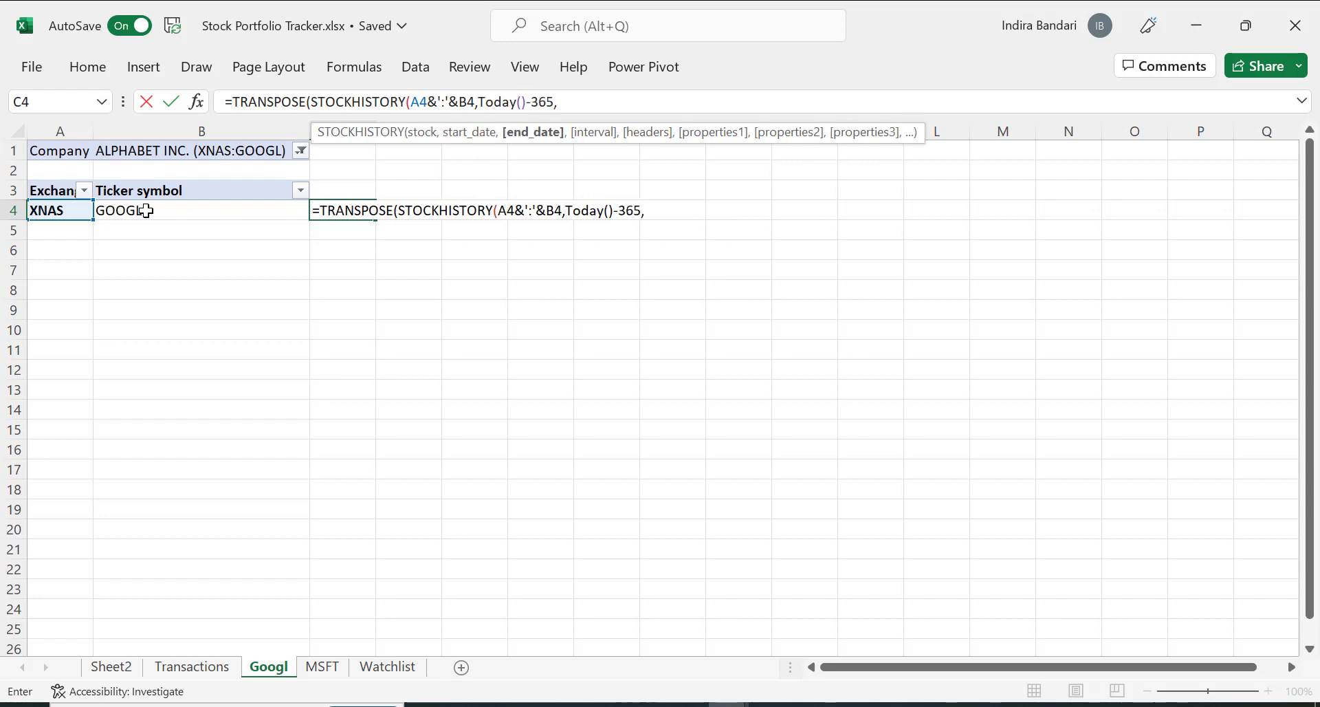
pyautogui.write('Today(')
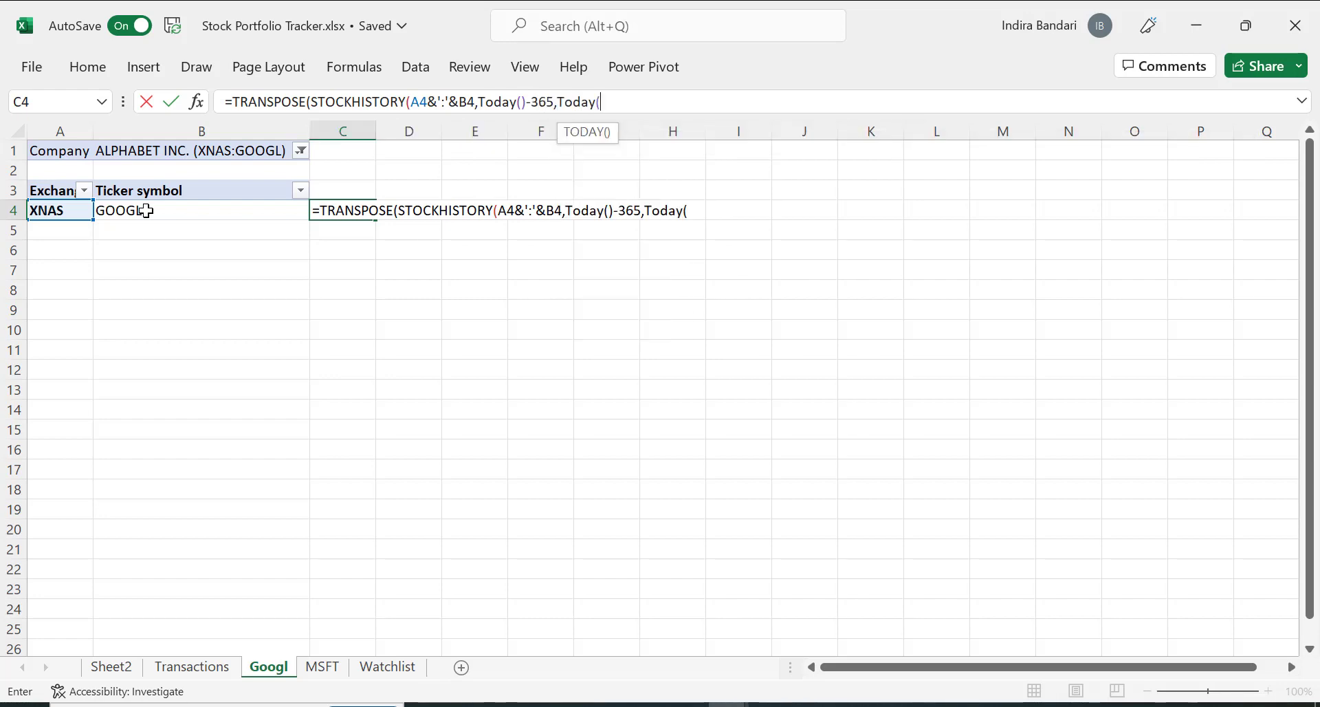
pyautogui.write('),')
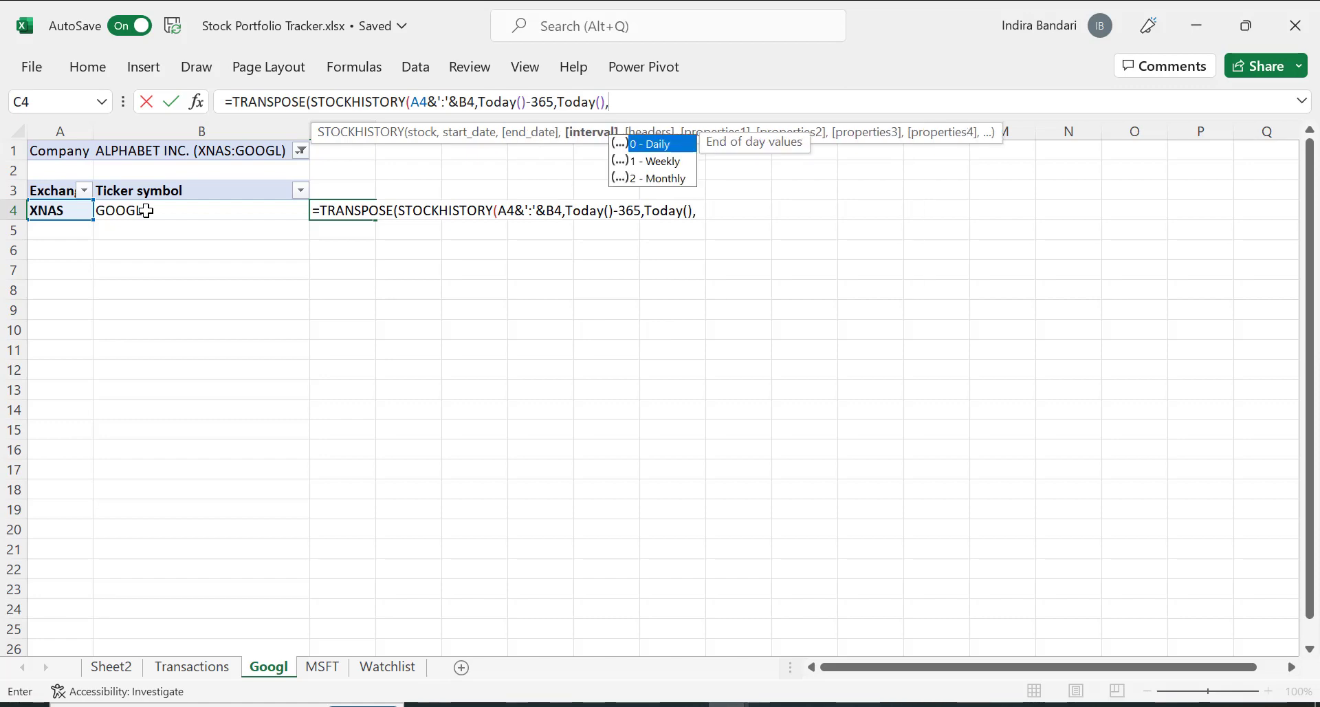
# Complete the C4 formula with daily interval 0, no-header option 0 and close-price property 1, and enter it.
pyautogui.write('0,')
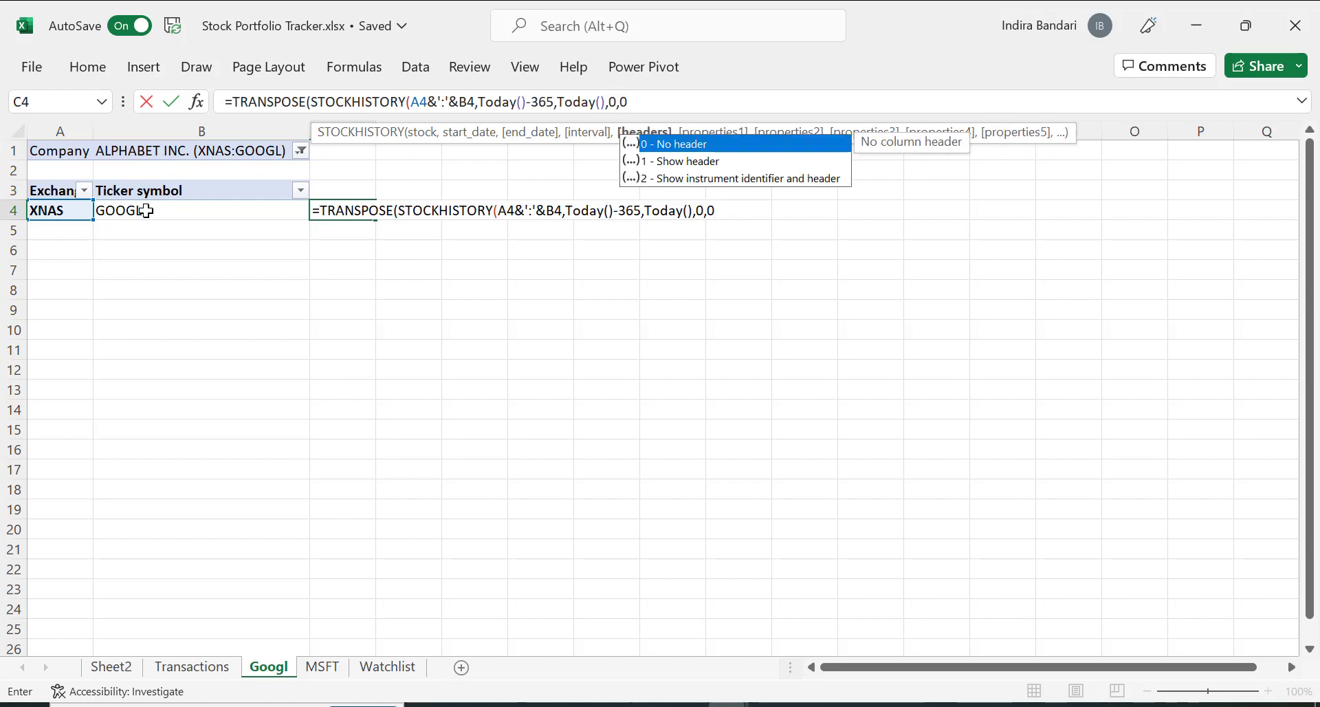
pyautogui.write('0,')
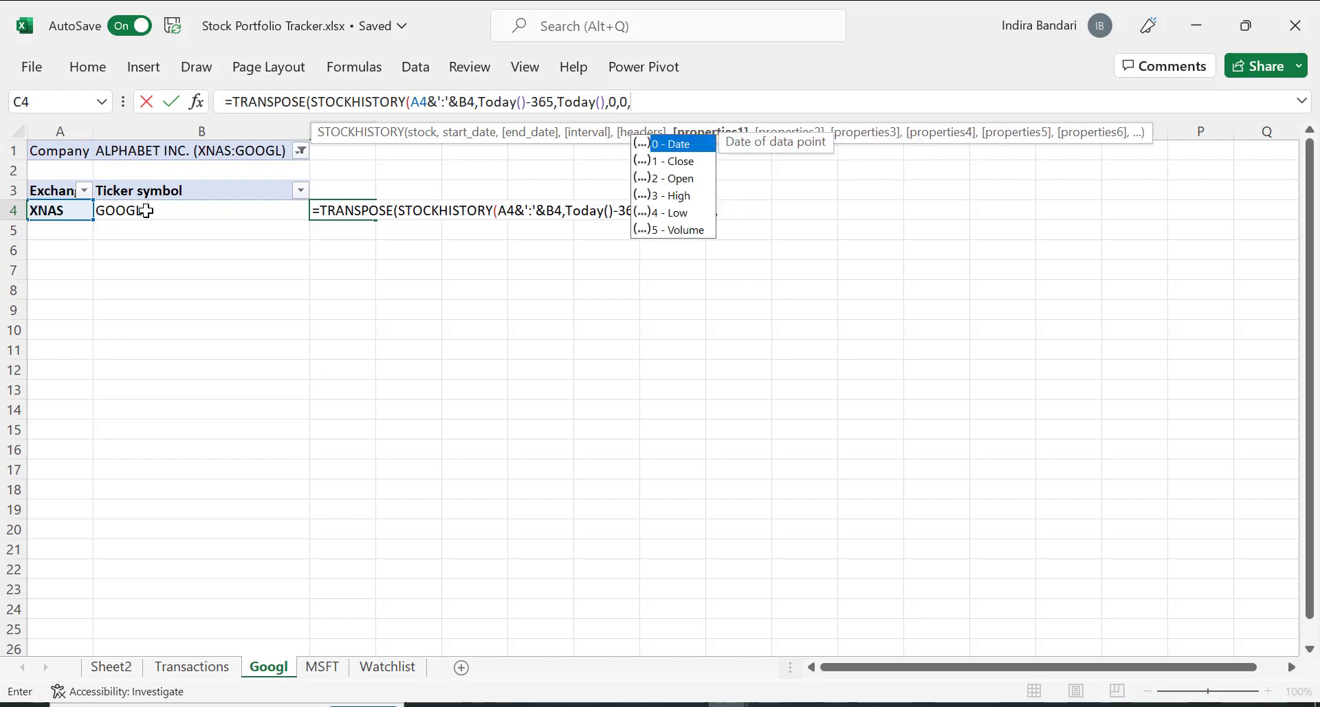
pyautogui.write('1)')
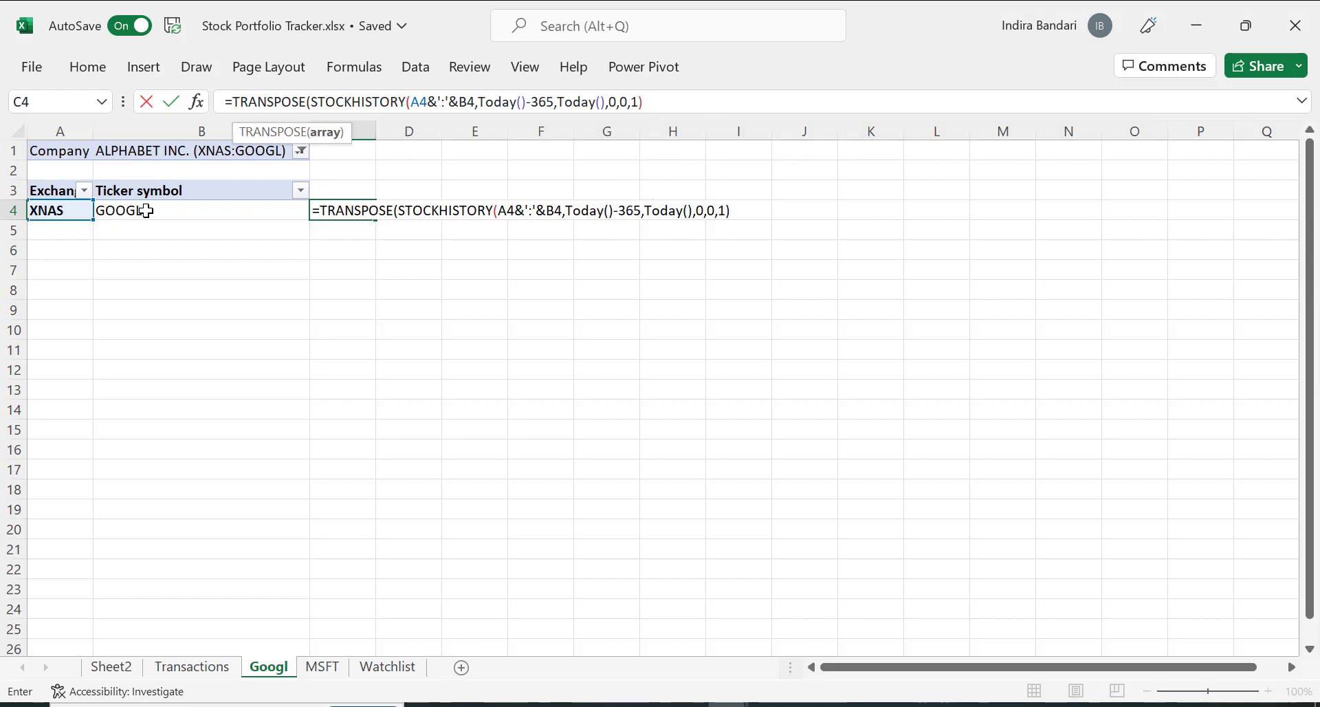
pyautogui.write(')')
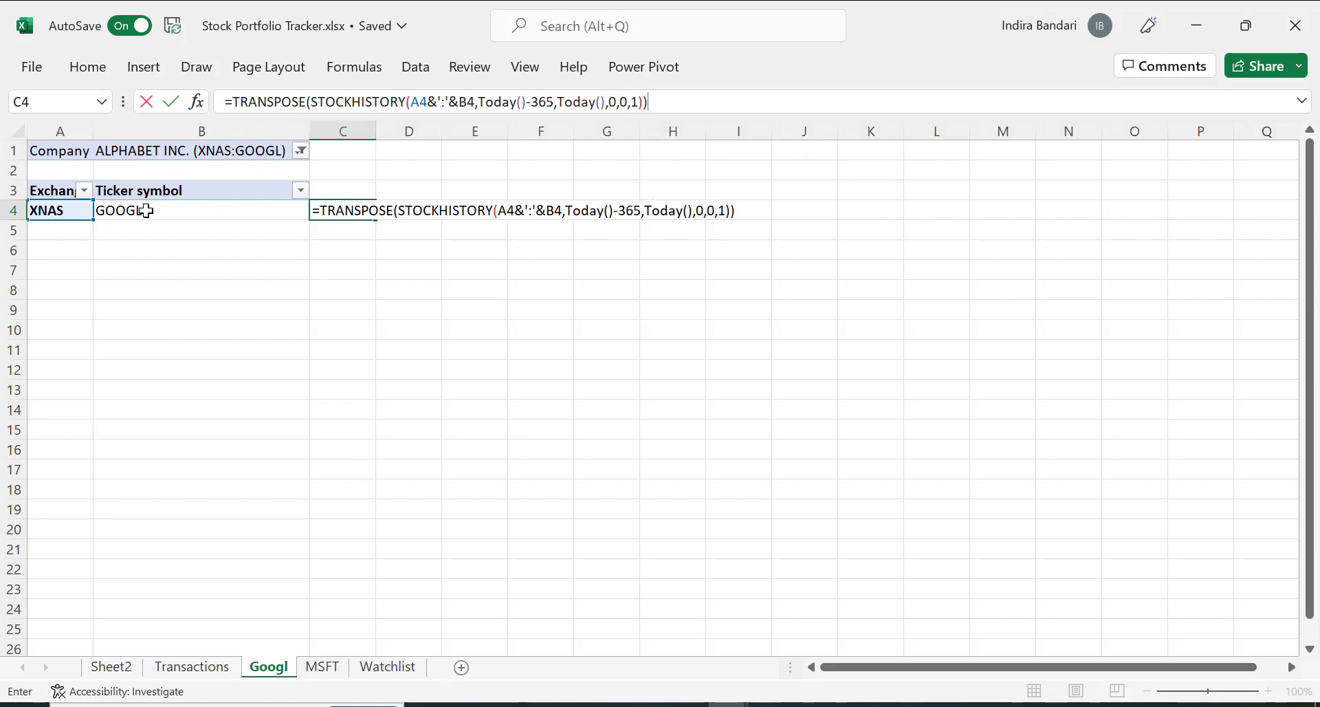
pyautogui.press('Return')
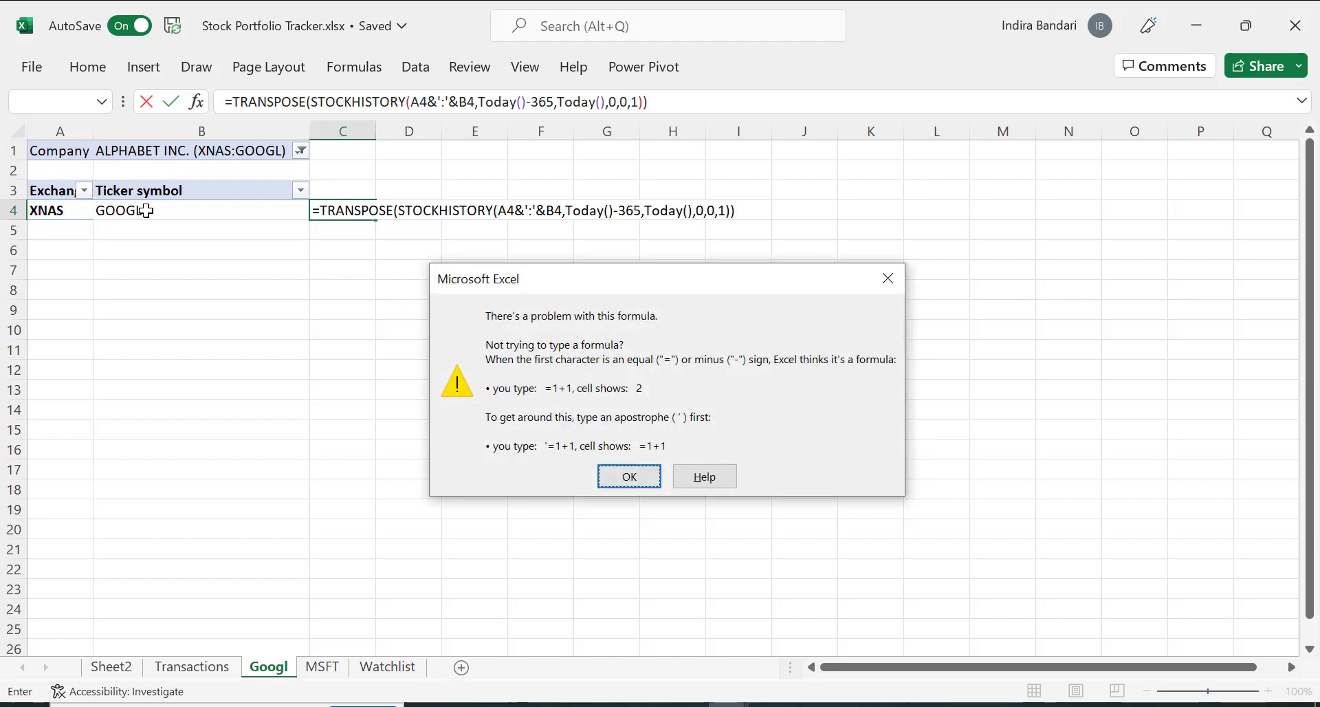
pyautogui.press('Return')
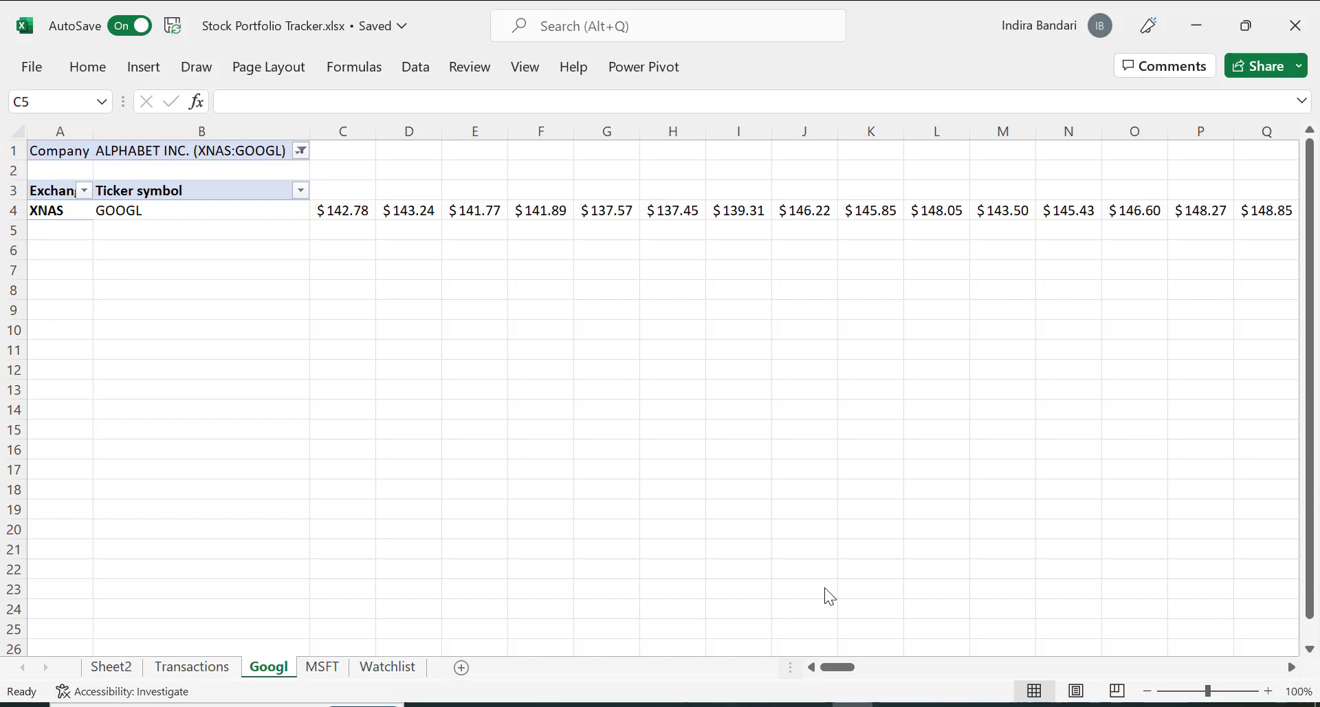
# Begin a STOCKHISTORY formula in cell A7 of the Googl sheet.
pyautogui.press('Down')
pyautogui.press('Down')
pyautogui.press('Down')
pyautogui.press('Left')
pyautogui.press('Left')
pyautogui.press('Up')
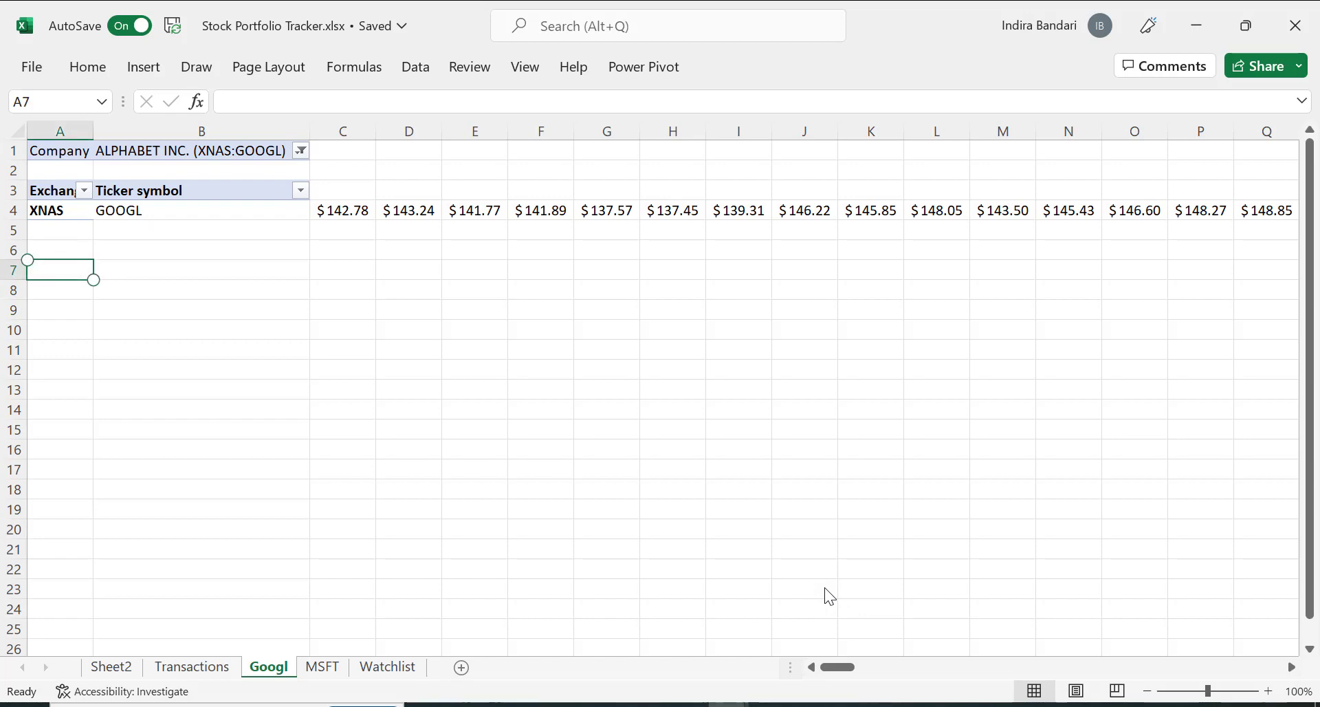
pyautogui.write('=')
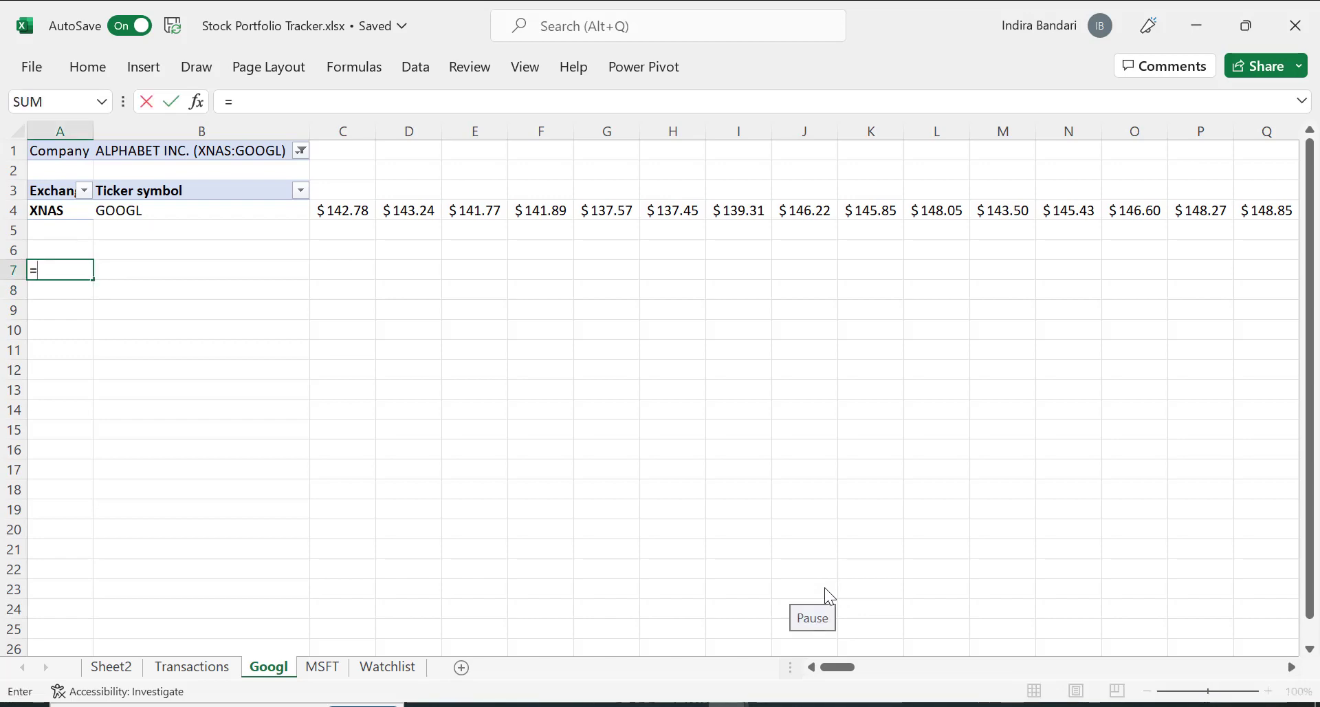
pyautogui.write('STO')
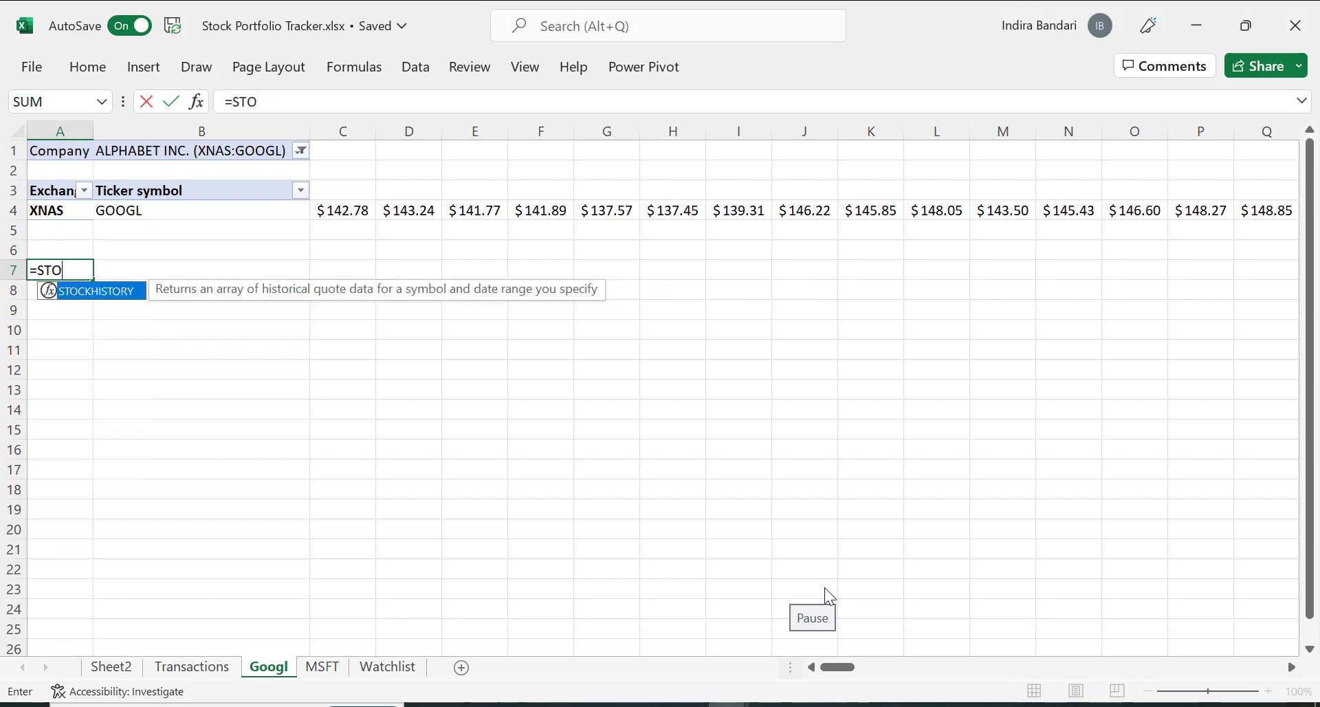
pyautogui.write('CKHISTRO')
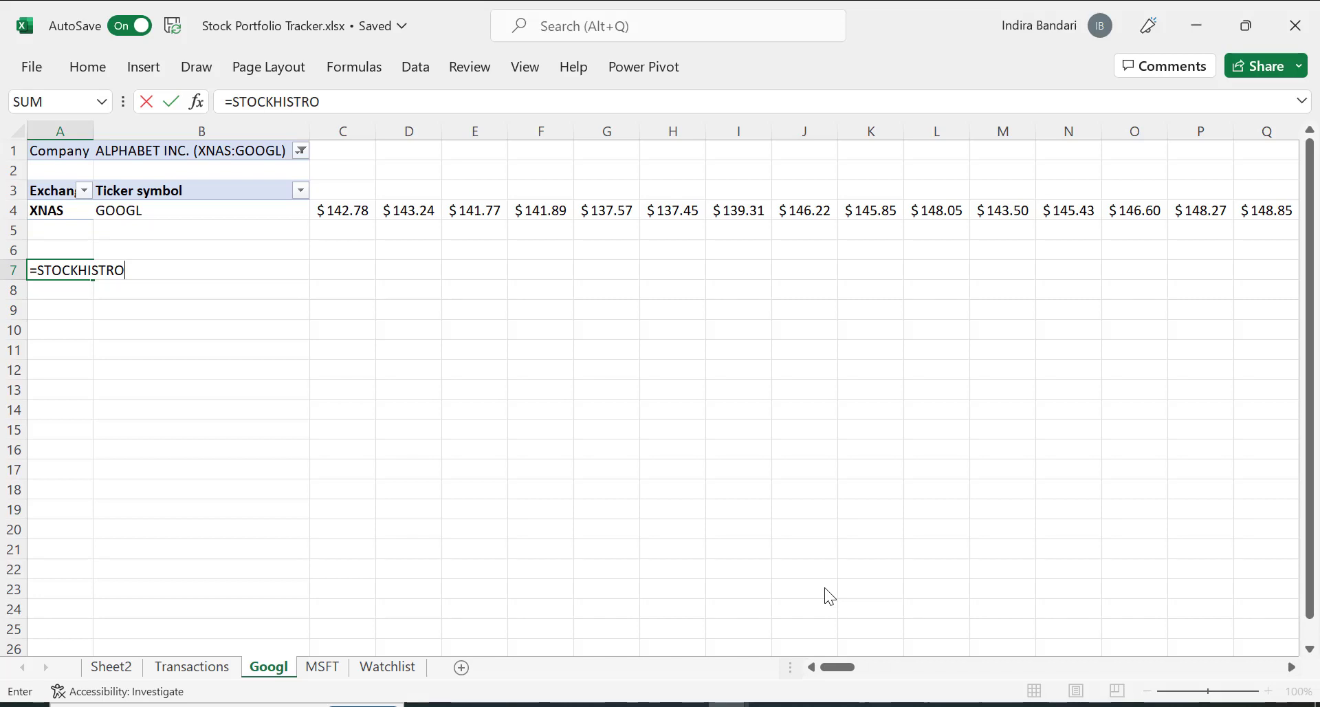
pyautogui.press('BackSpace')
pyautogui.press('BackSpace')
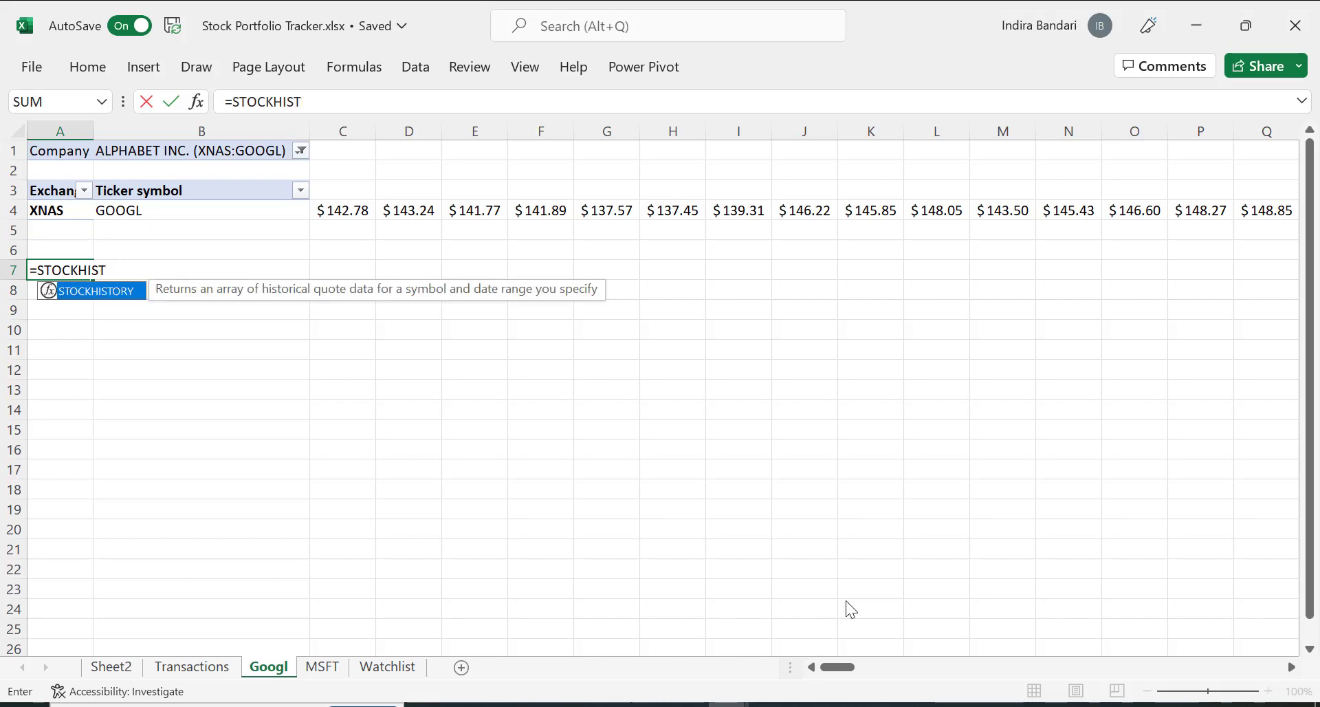
pyautogui.doubleClick(112, 303)
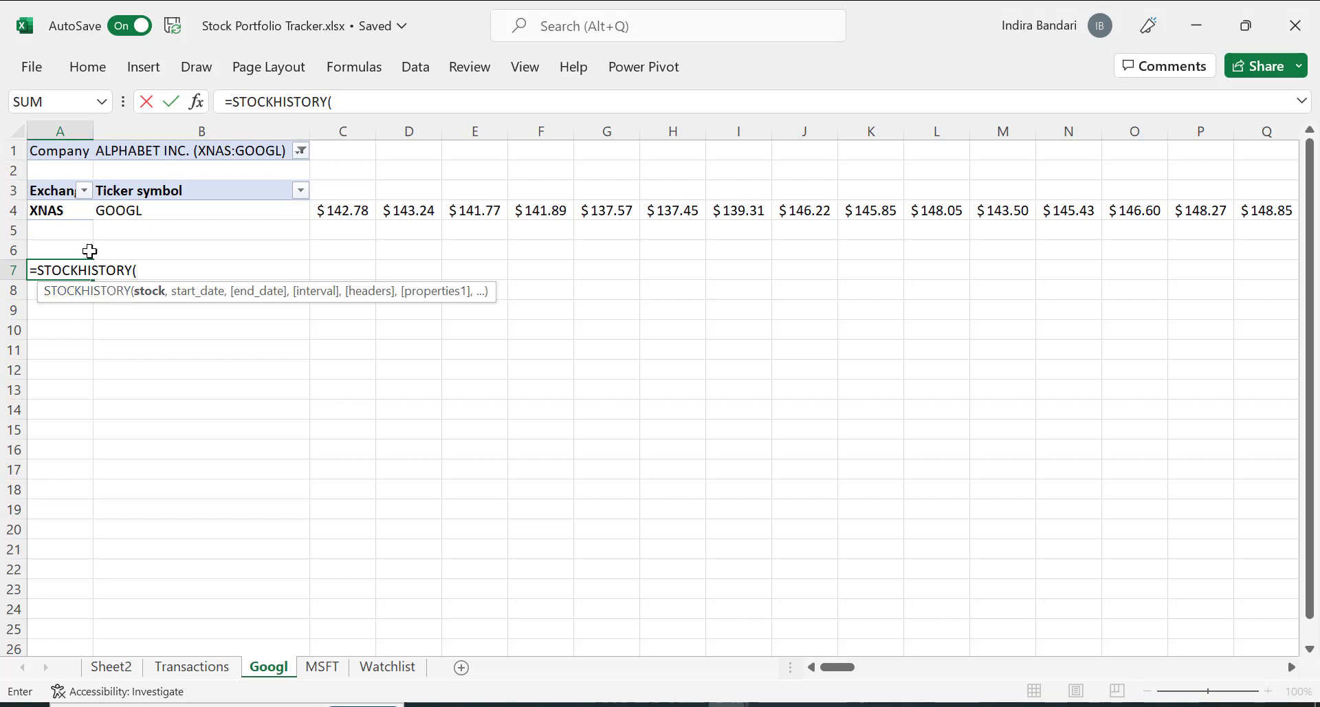
# Enter A4&":"&B4 as the stock argument of the A7 formula, joining the exchange and ticker symbol cells.
pyautogui.click(66, 211)
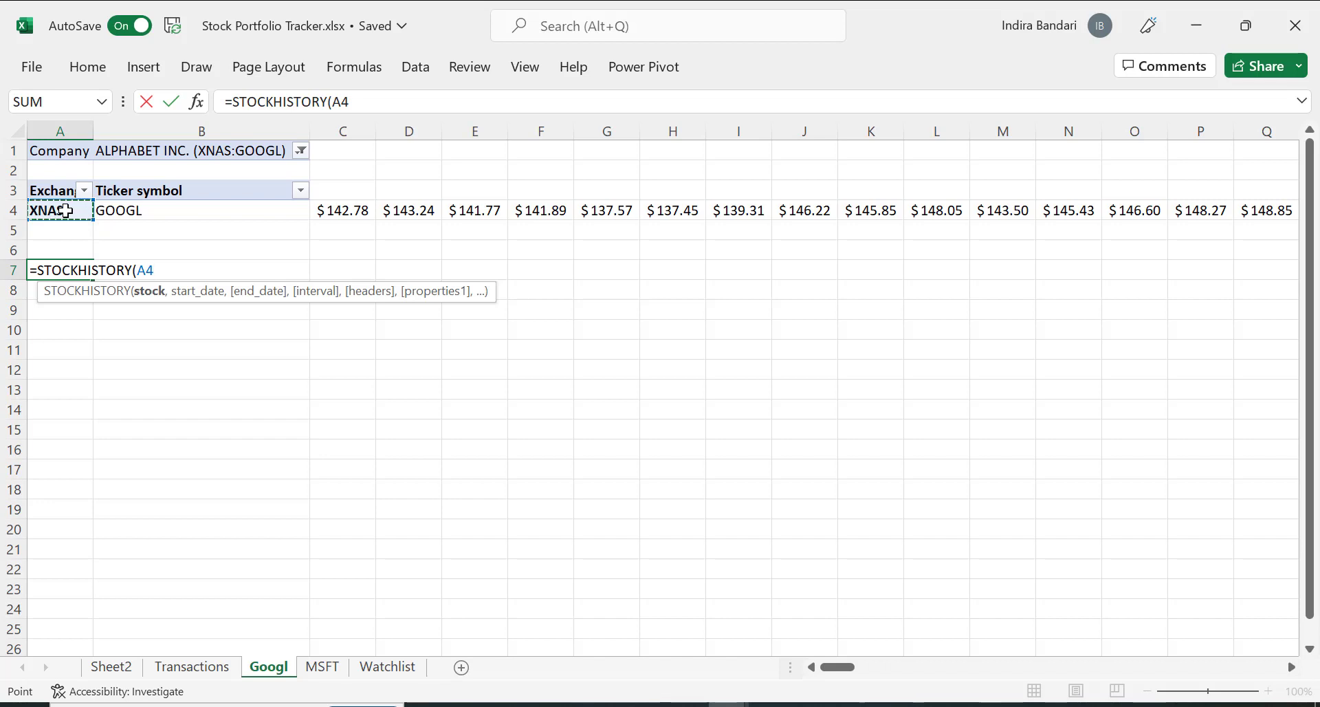
pyautogui.write('&":')
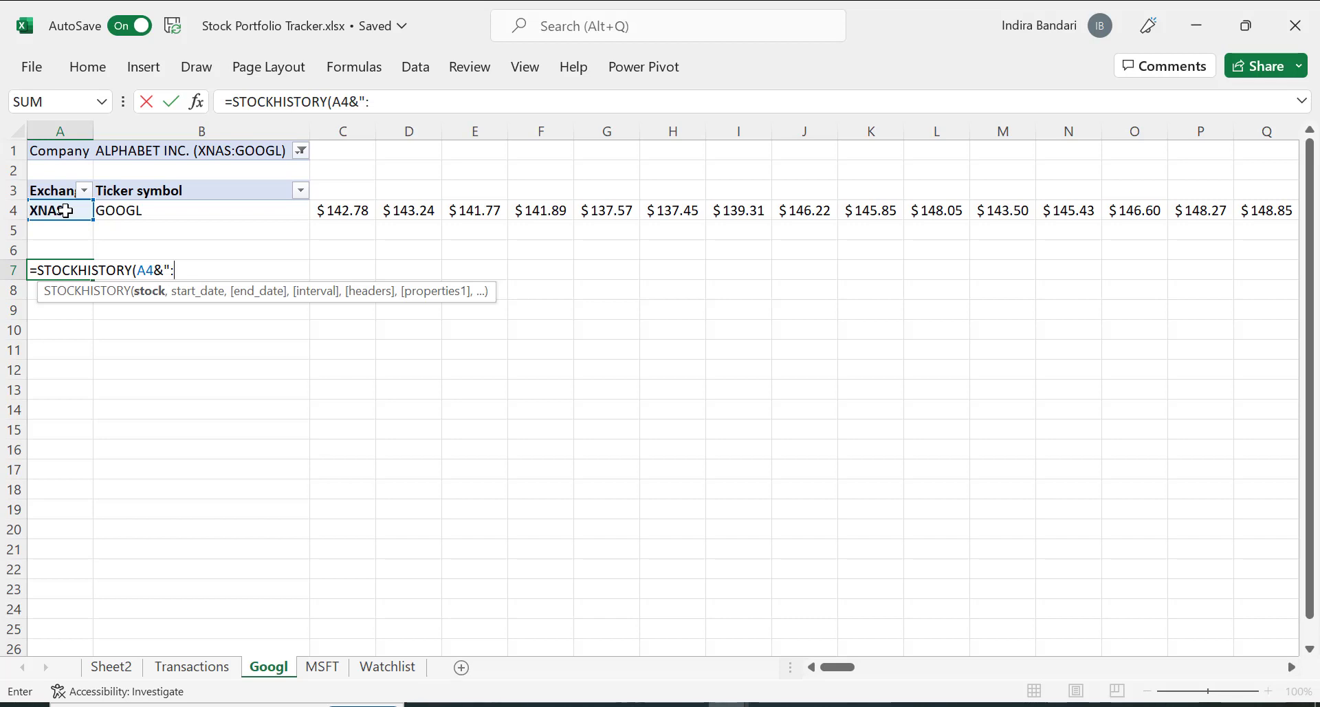
pyautogui.write('&')
pyautogui.click(129, 208)
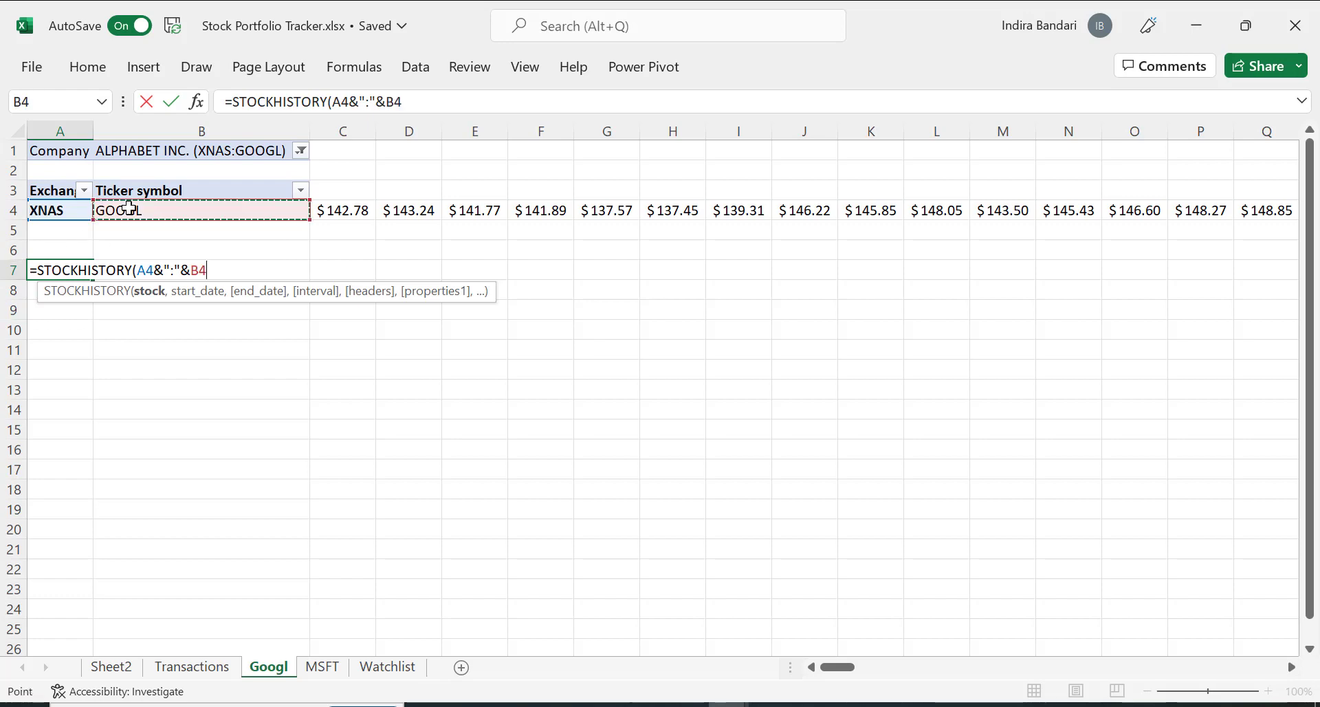
pyautogui.write(',')
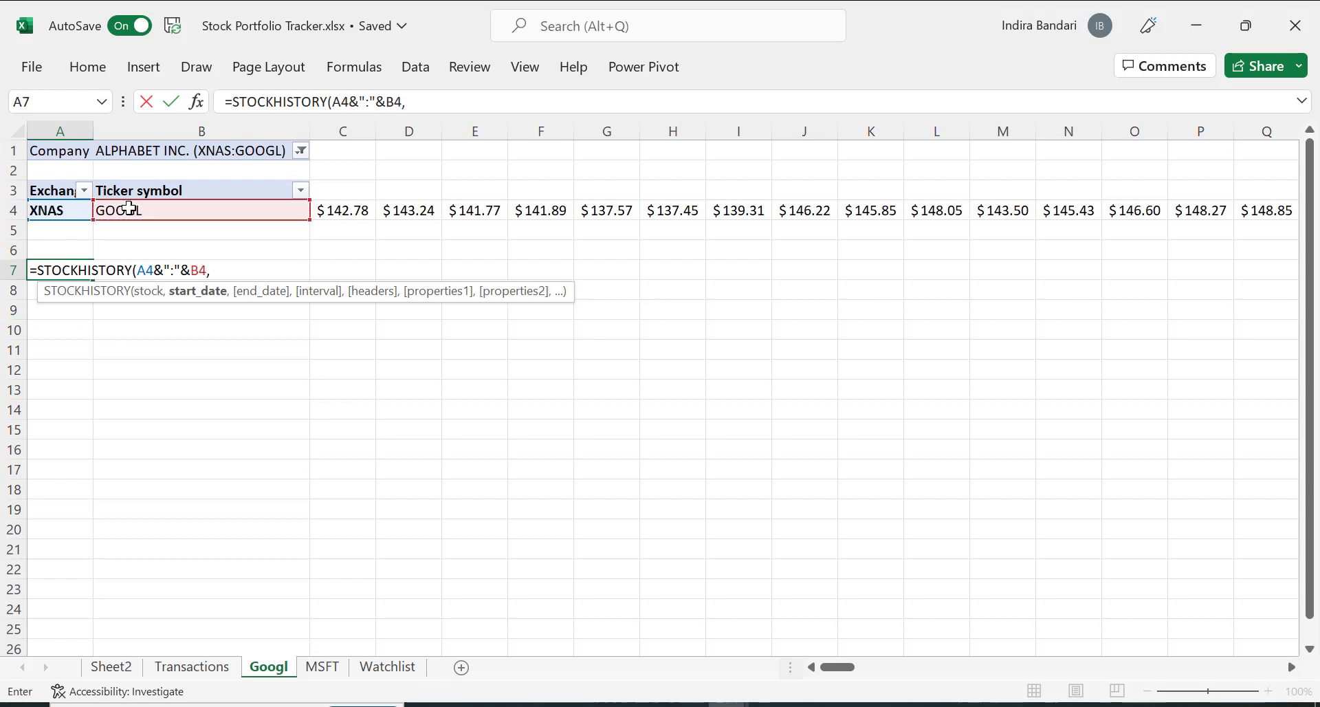
# Set the A7 formula's start date to Today()-30 and its end date to Today().
pyautogui.write('Today ')
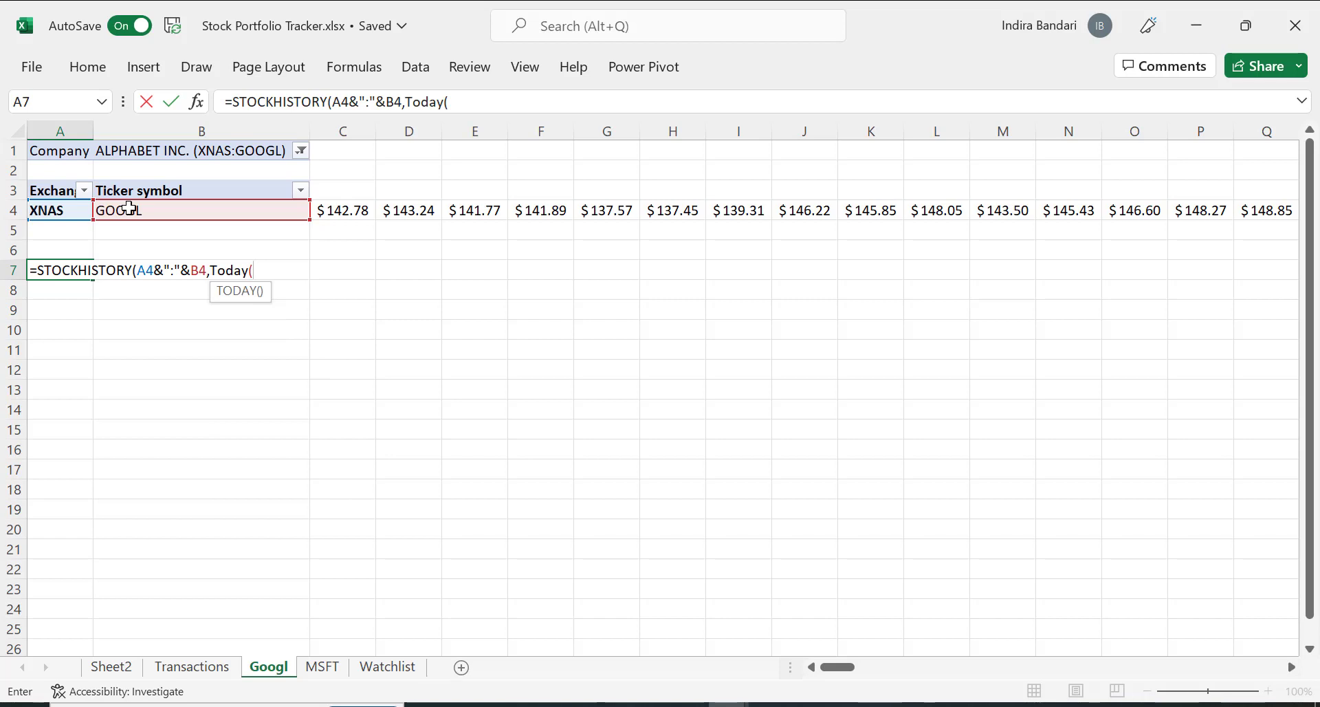
pyautogui.write(')-30')
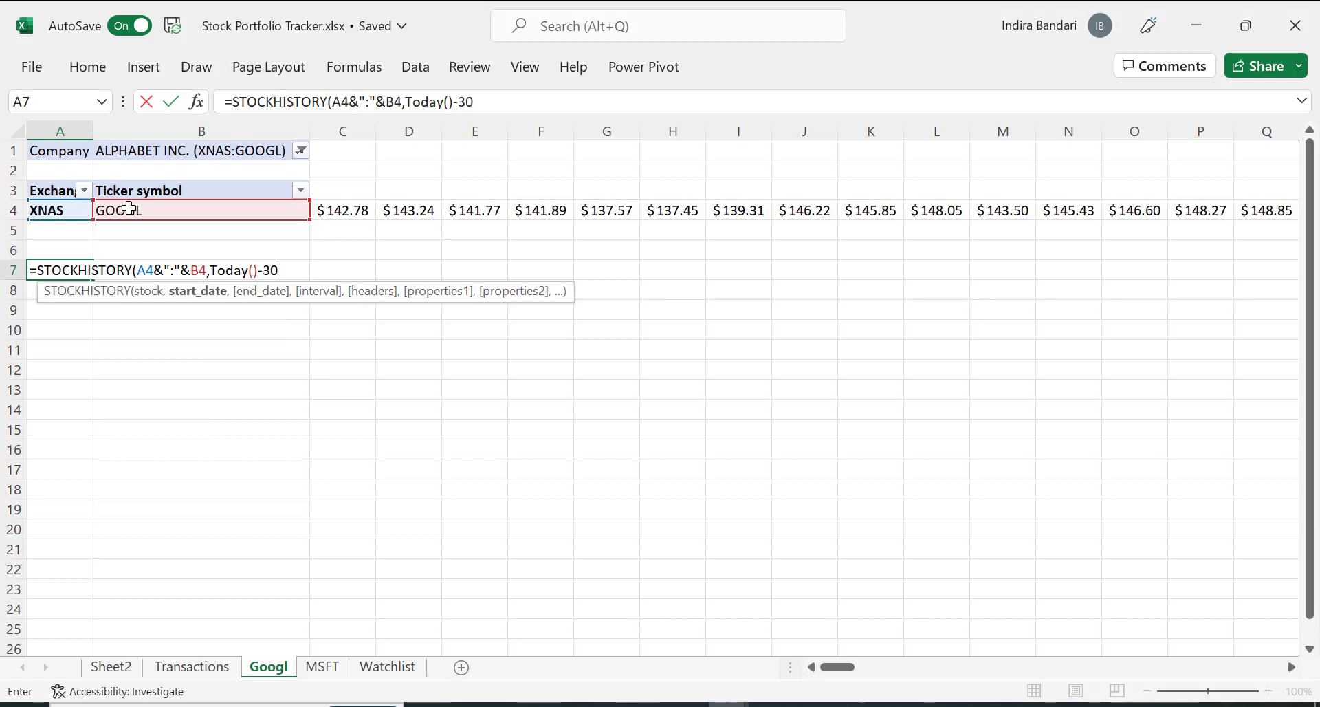
pyautogui.write(',')
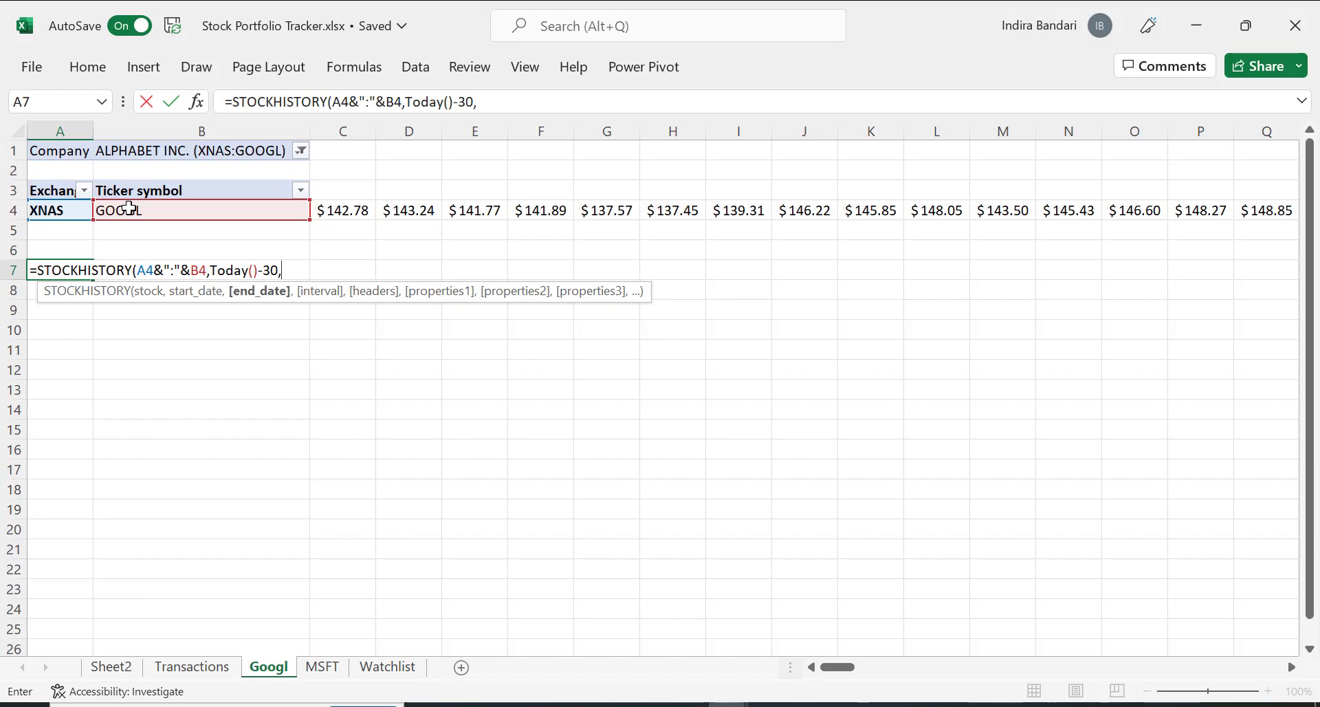
pyautogui.write('Today')
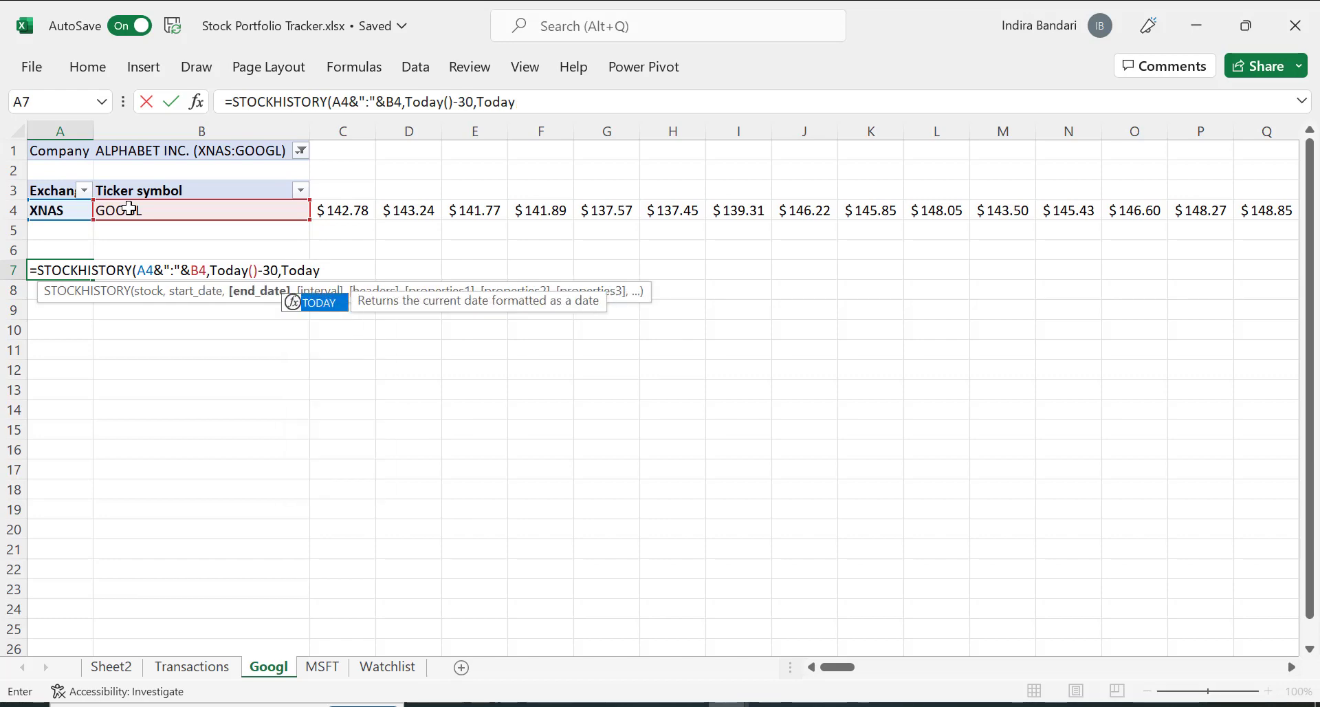
pyautogui.write('(),')
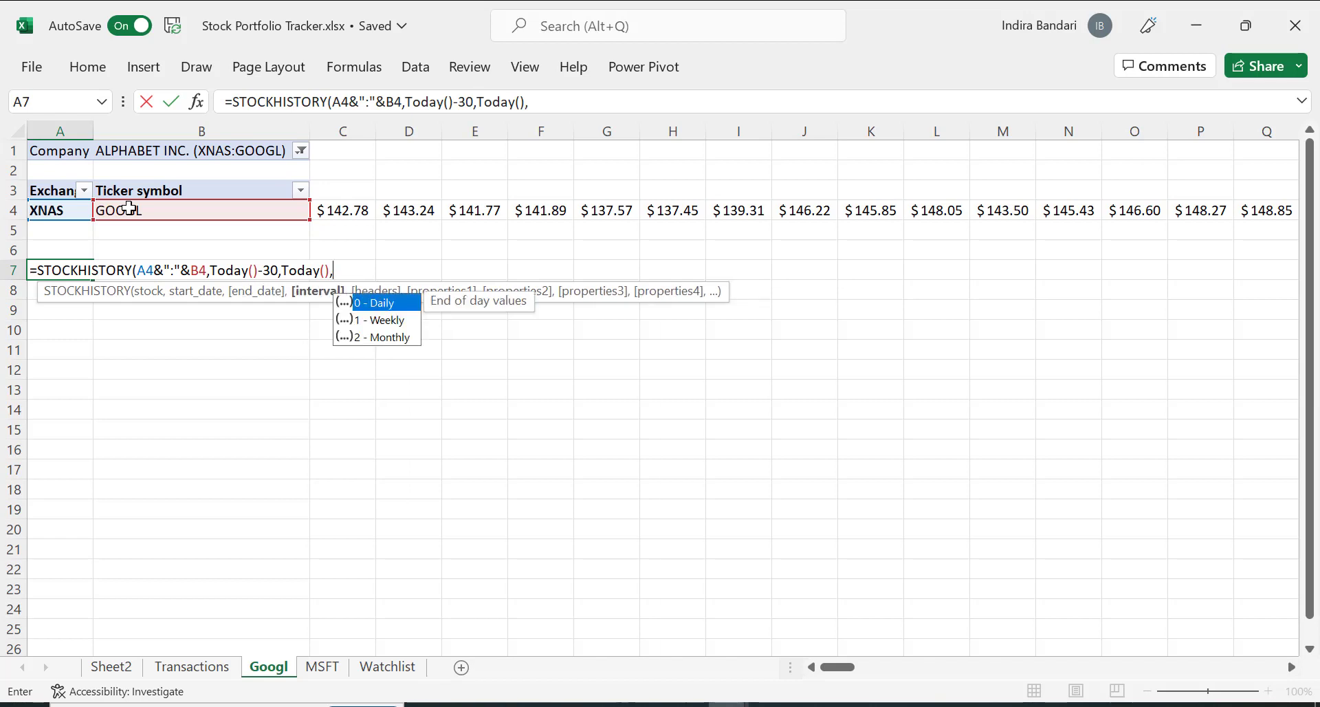
# Set the A7 formula's interval argument to 0 (daily) and its headers argument to 1 (show header).
pyautogui.write('0,')
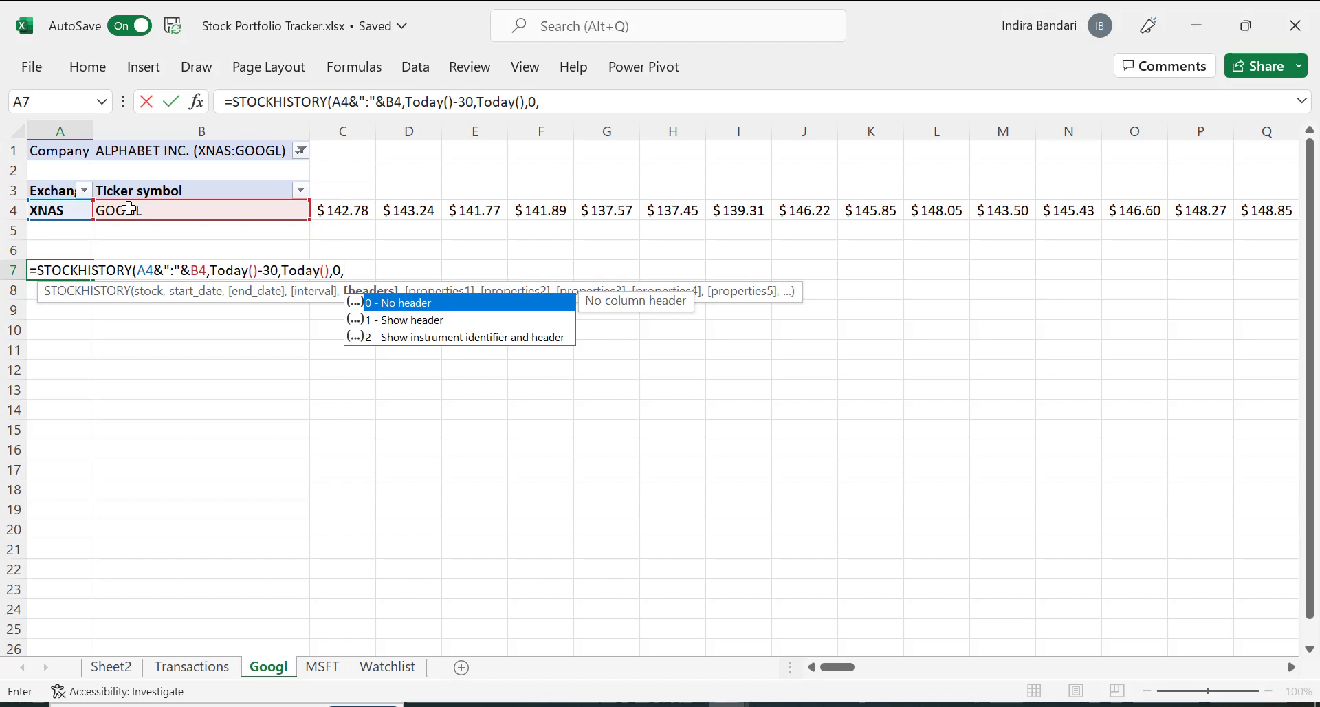
pyautogui.write('1,')
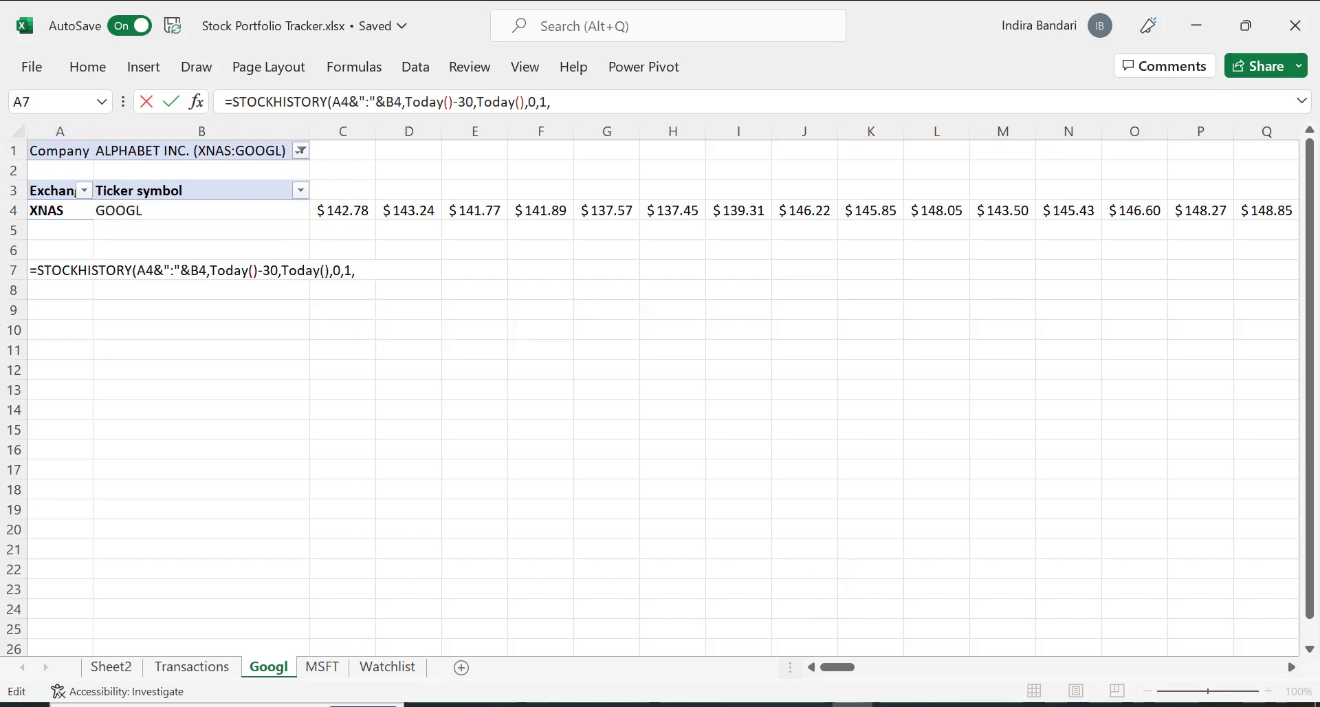
pyautogui.hotkey('alt', 'Tab')
# Finish the A7 formula with properties 0,5,2,3,4,1 (date, volume, open, high, low, close), enter it, and autofit column A.
pyautogui.write('0,')
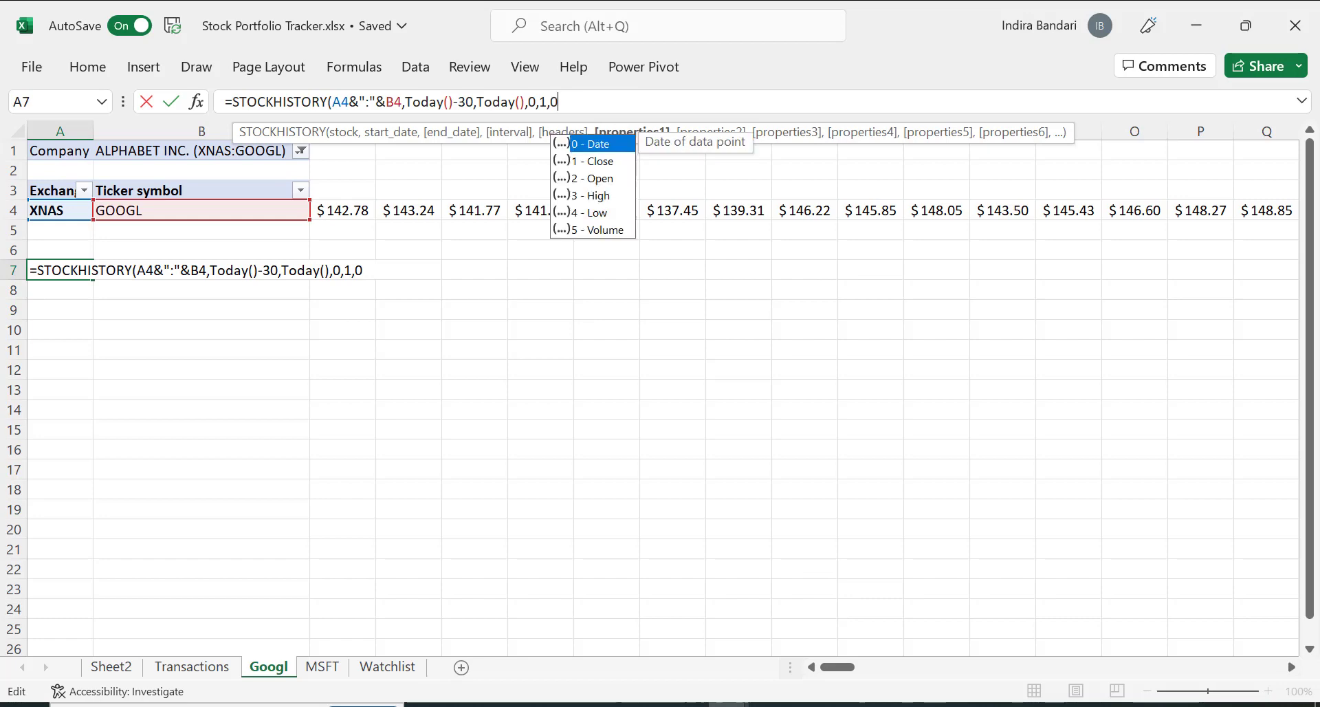
pyautogui.write('5,')
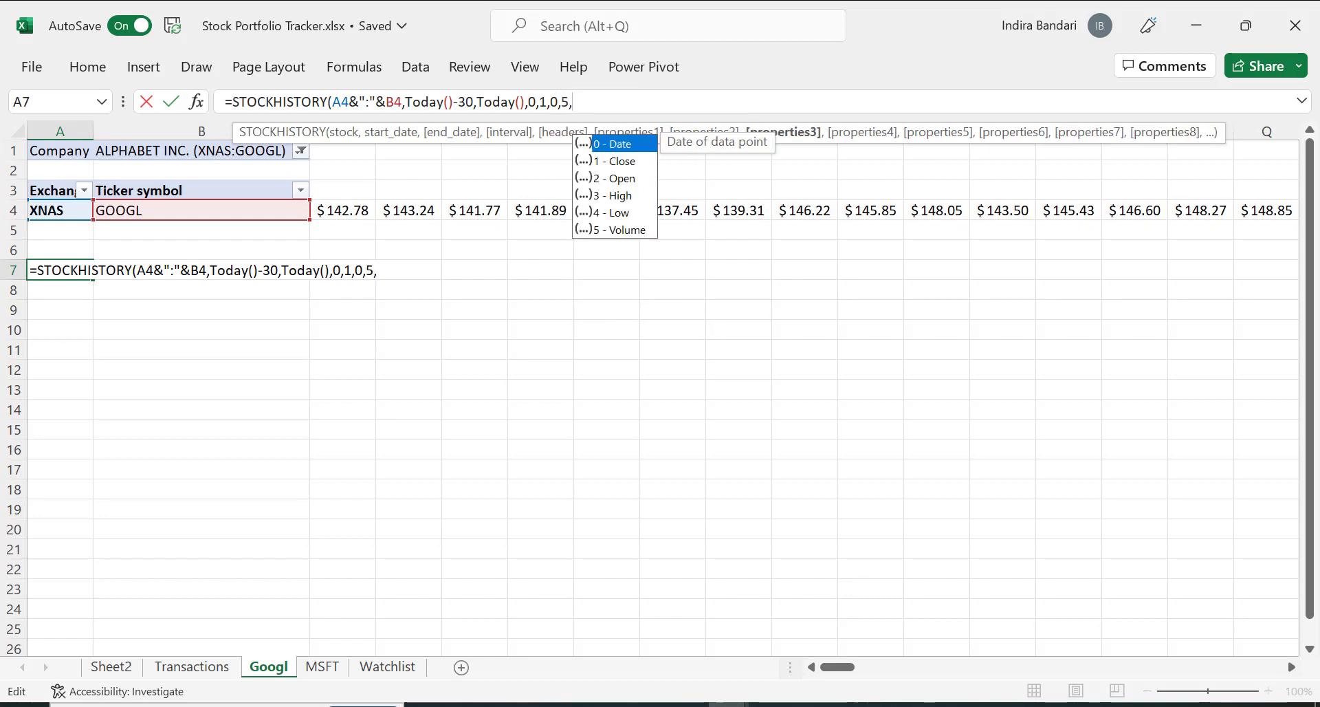
pyautogui.write('2,')
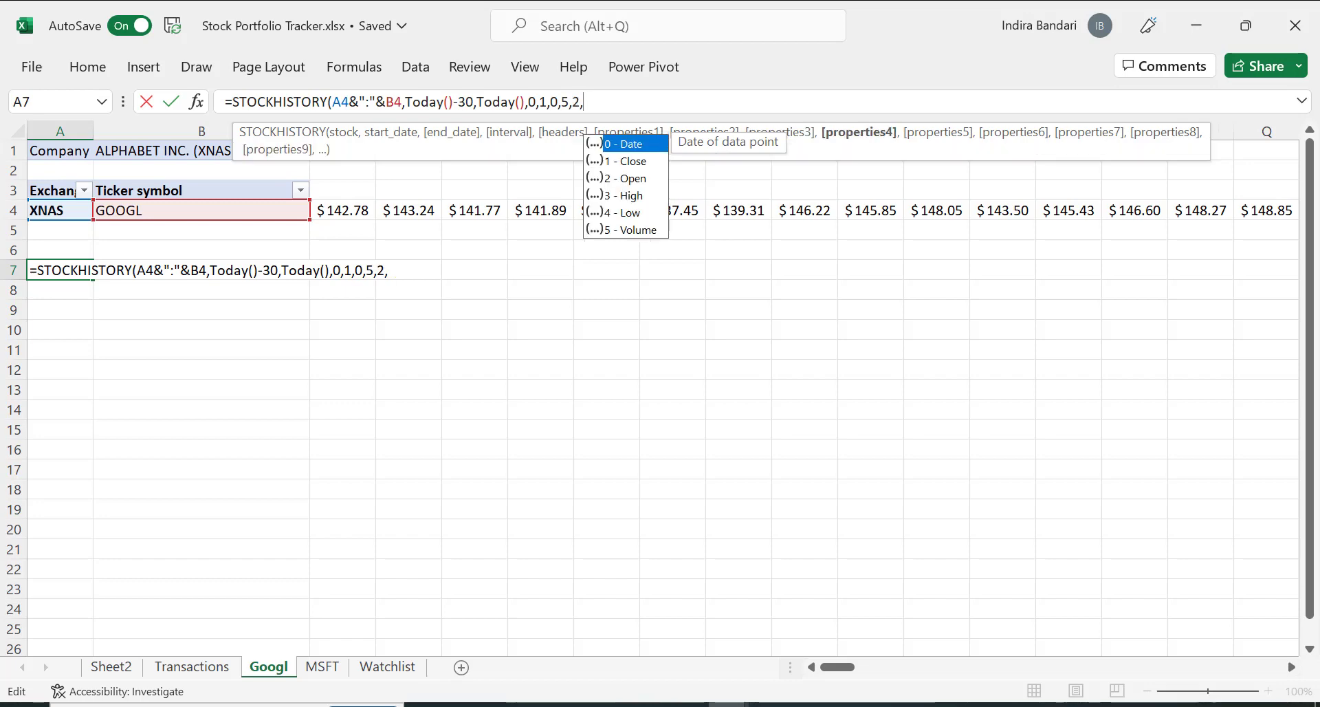
pyautogui.write('3,')
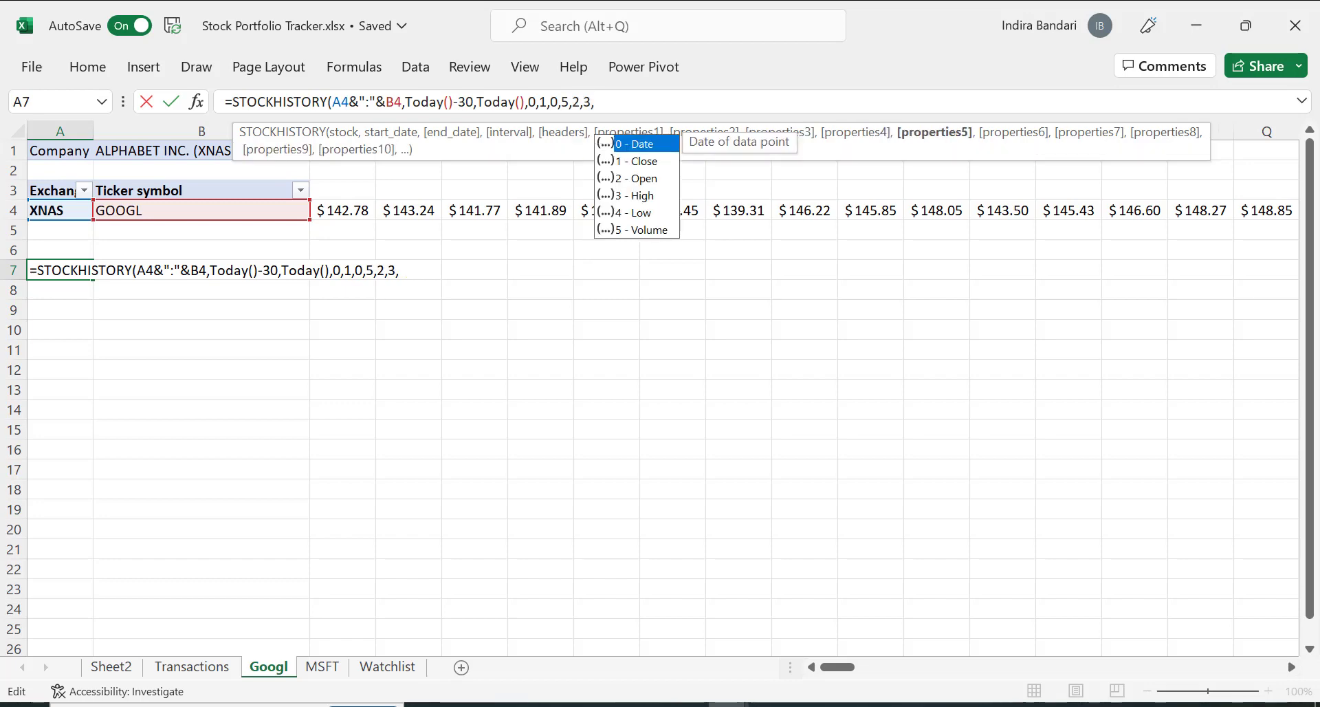
pyautogui.write('4,1')
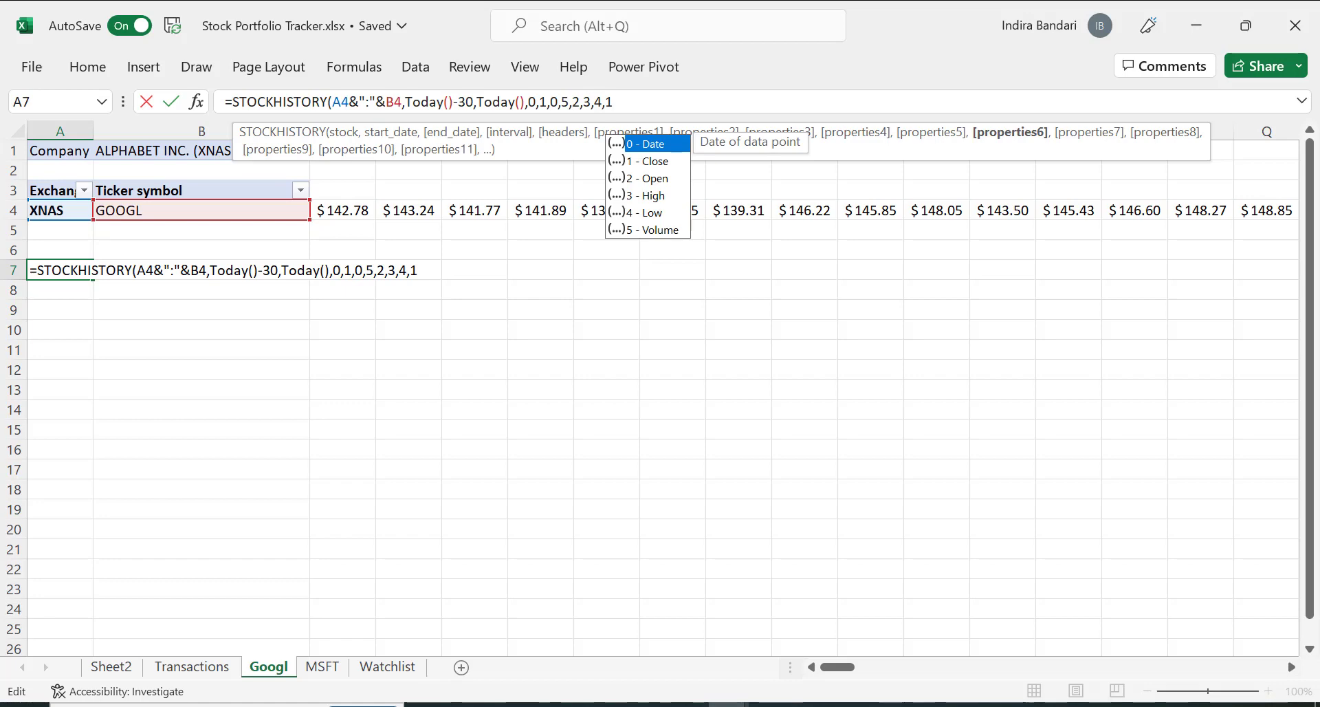
pyautogui.write(')')
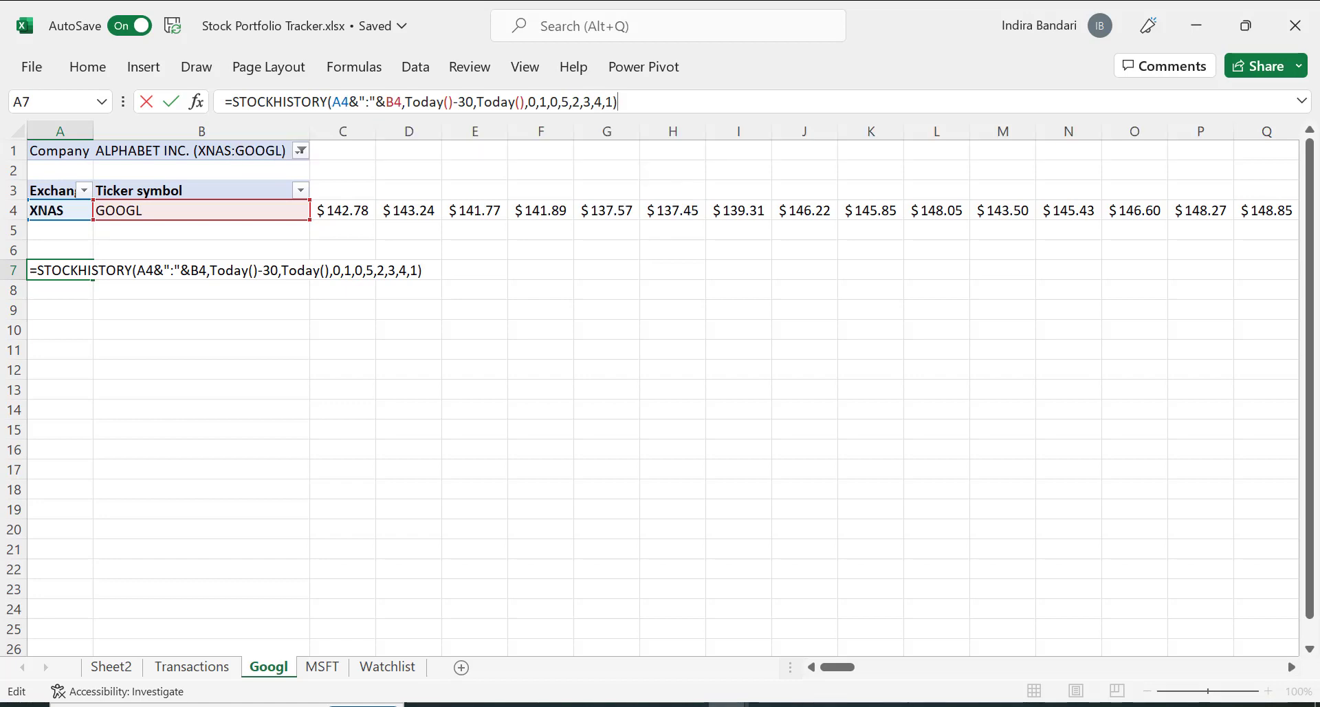
pyautogui.press('Return')
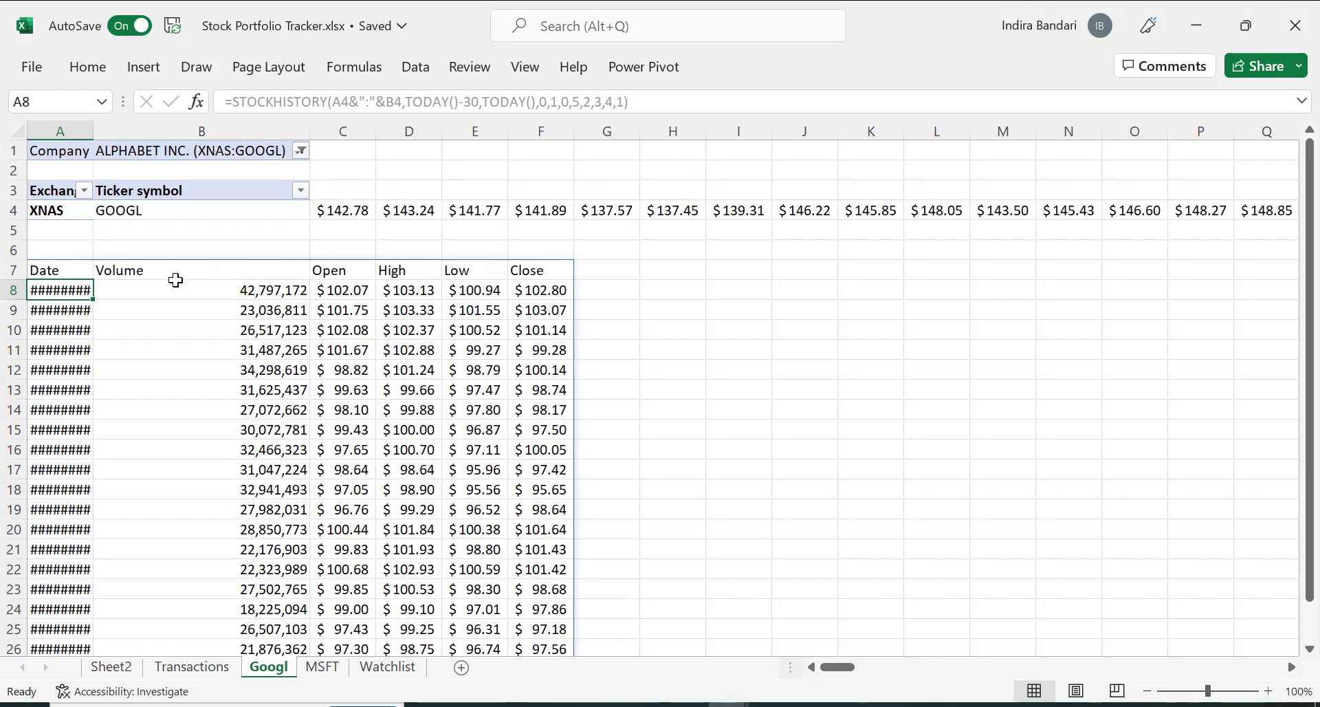
pyautogui.doubleClick(94, 130)
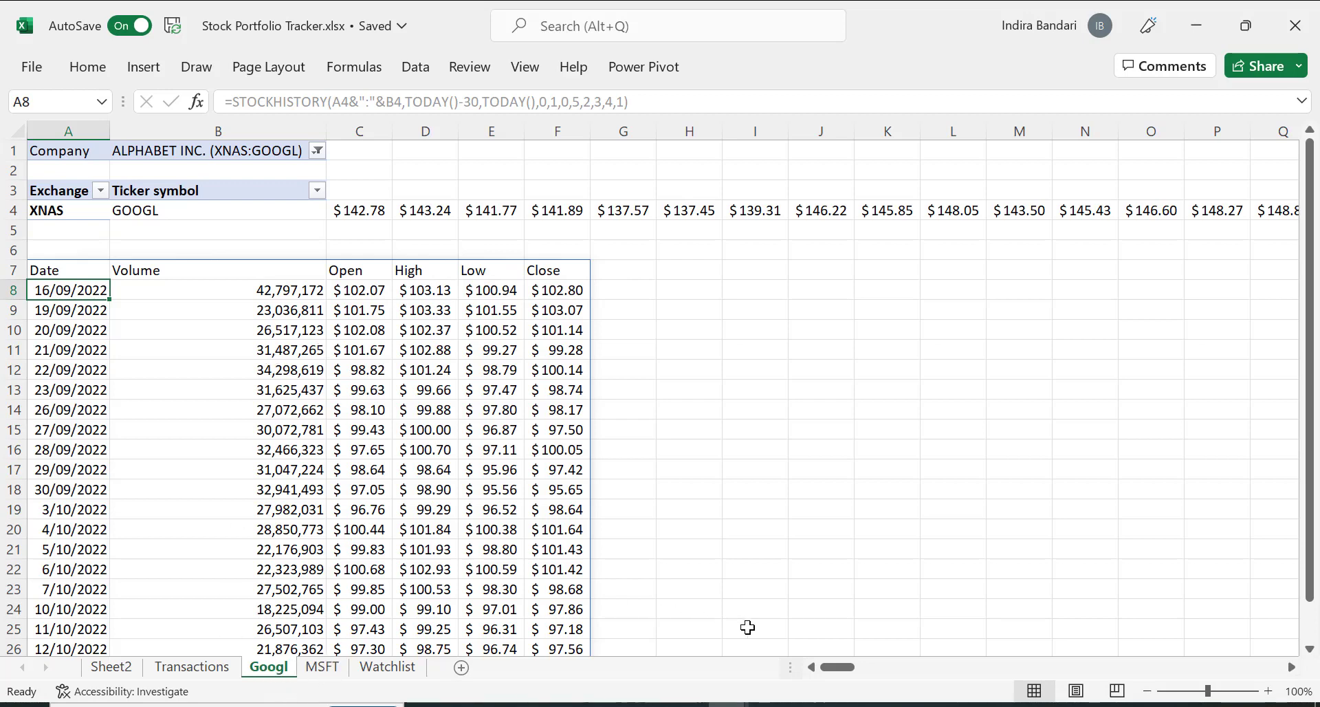
# On the MSFT sheet, insert an area chart of the one-year closing prices in row 4 and delete its horizontal axis.
pyautogui.hotkey('ctrl', 'pagedown')
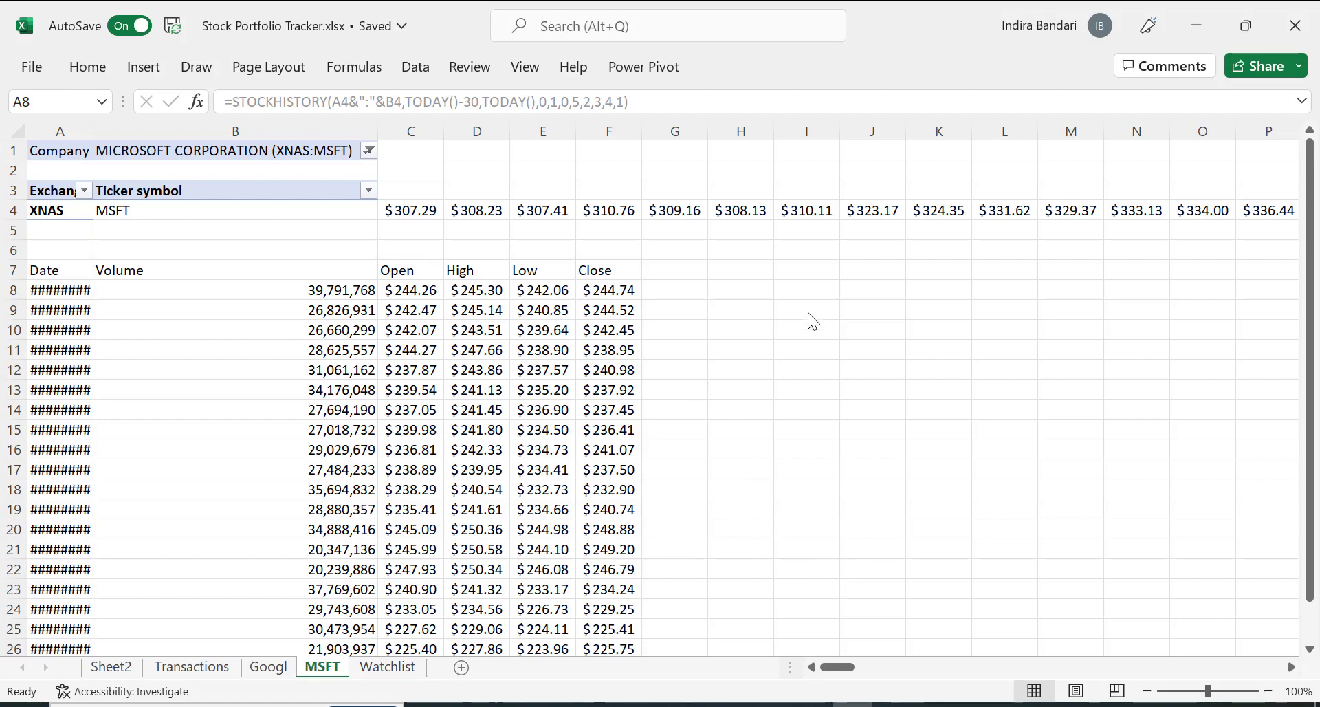
pyautogui.click(394, 210)
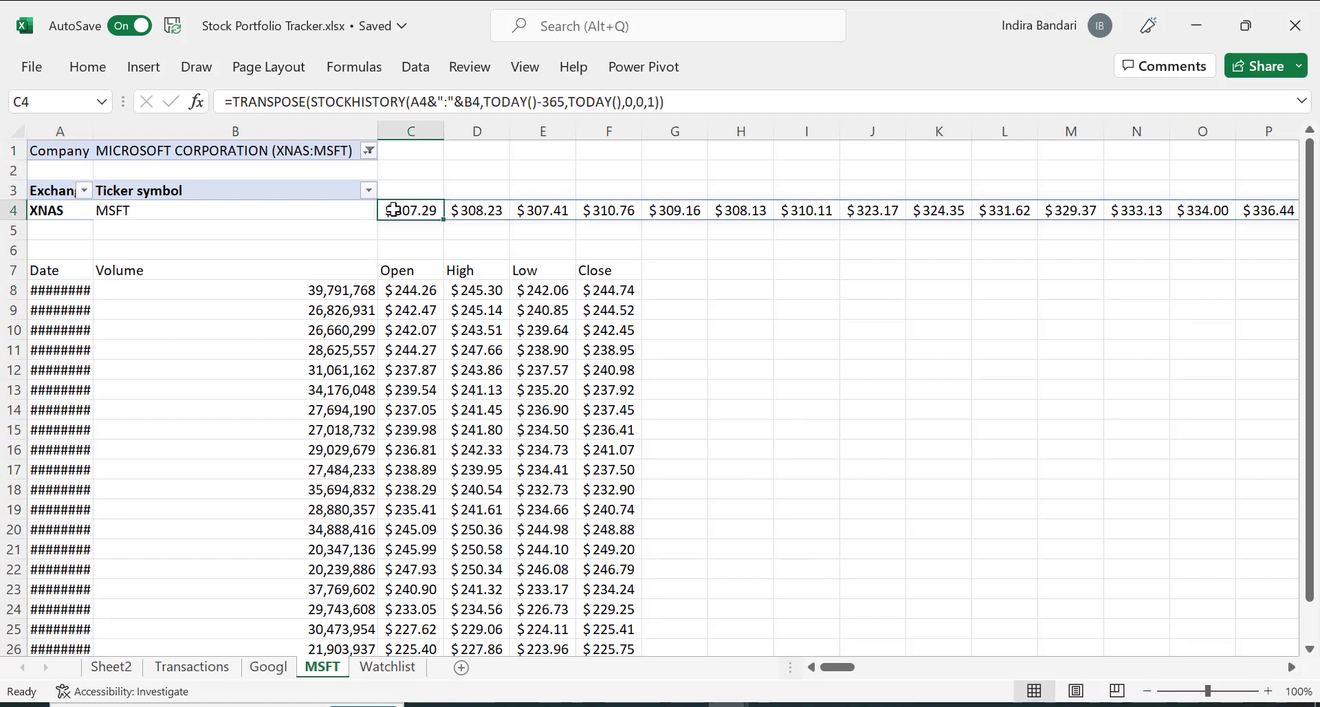
pyautogui.hotkey('ctrl', 'shift', 'Right')
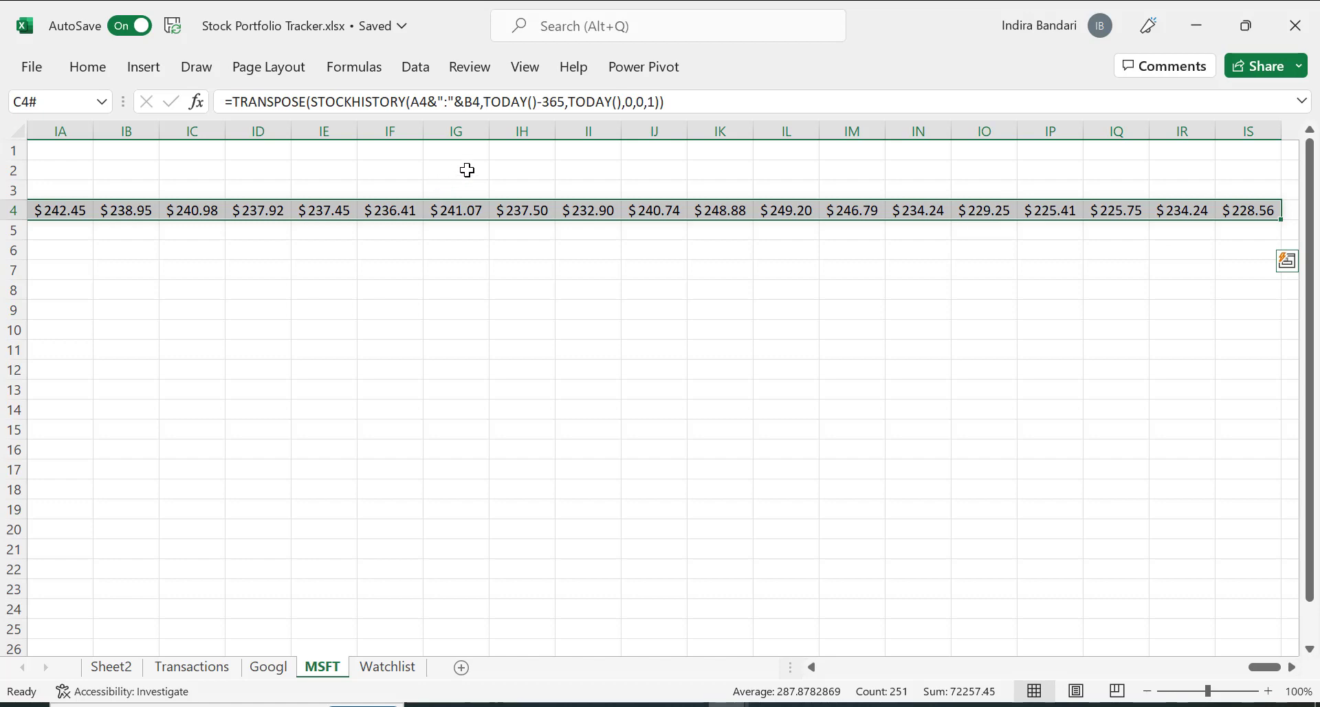
pyautogui.click(145, 66)
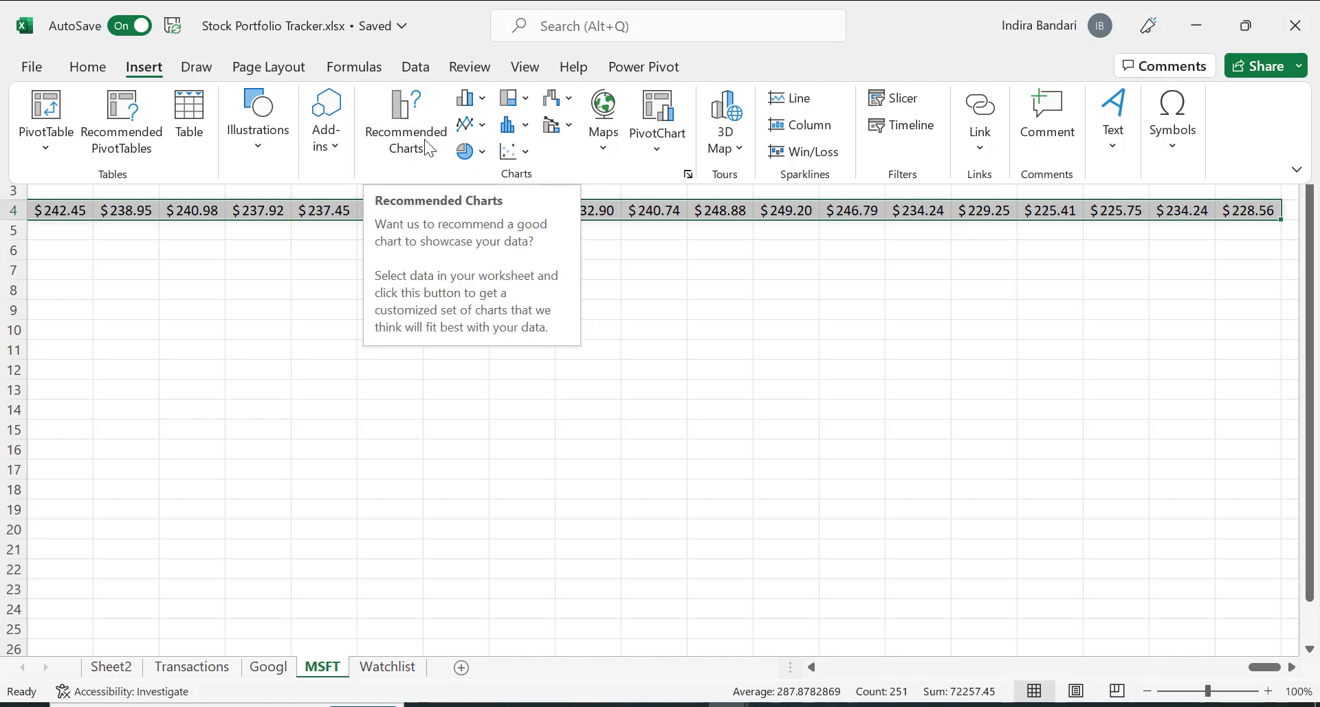
pyautogui.click(460, 266)
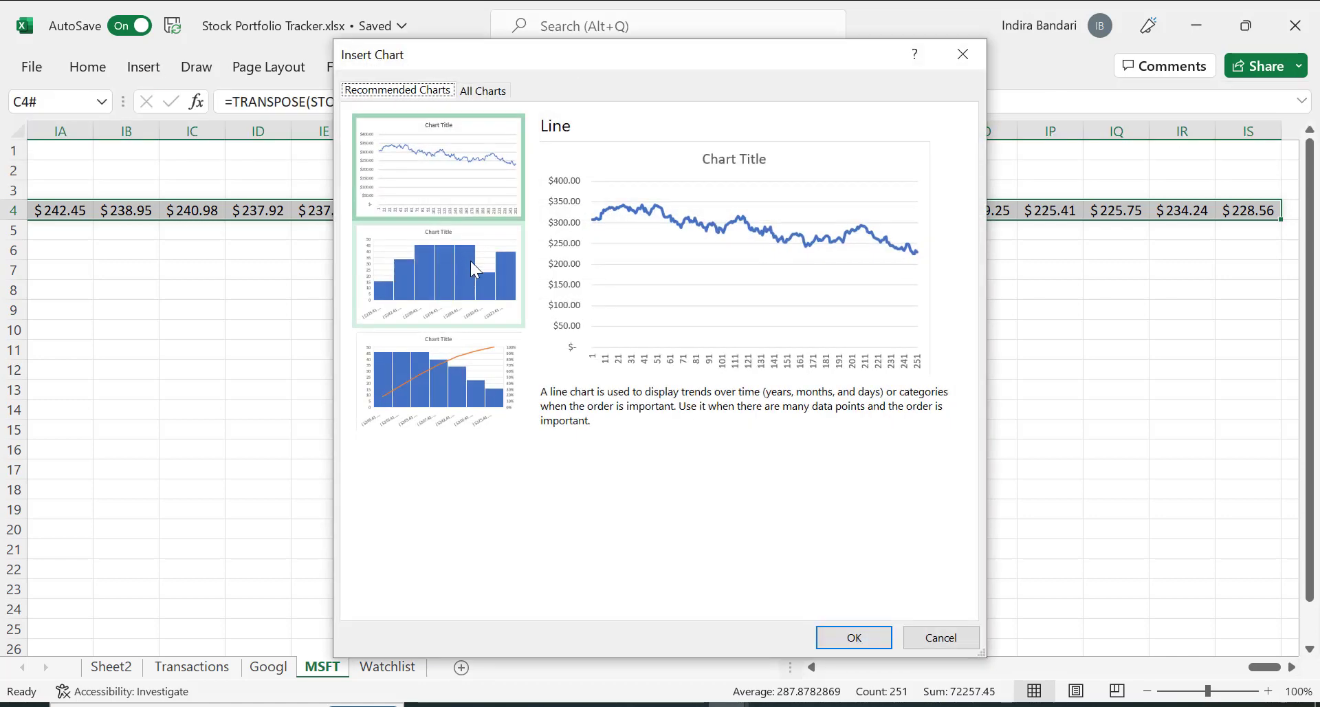
pyautogui.click(483, 90)
pyautogui.click(378, 271)
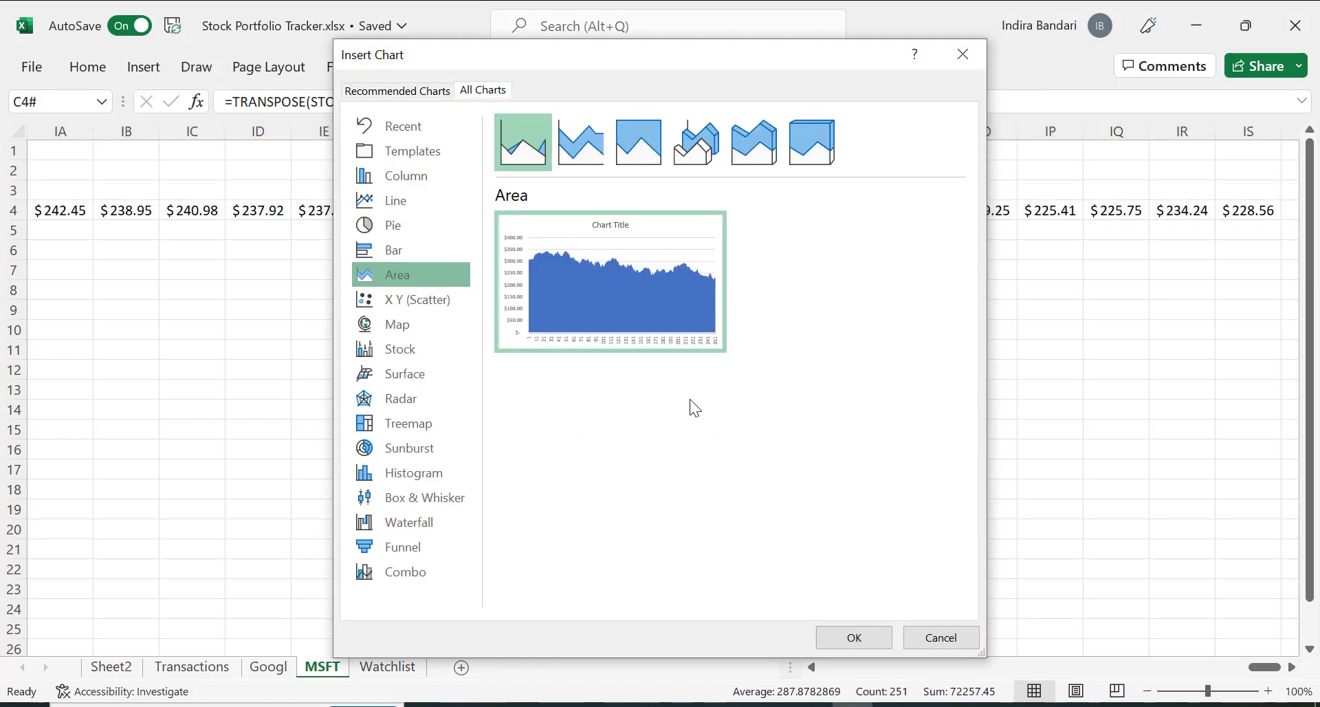
pyautogui.moveTo(660, 275)
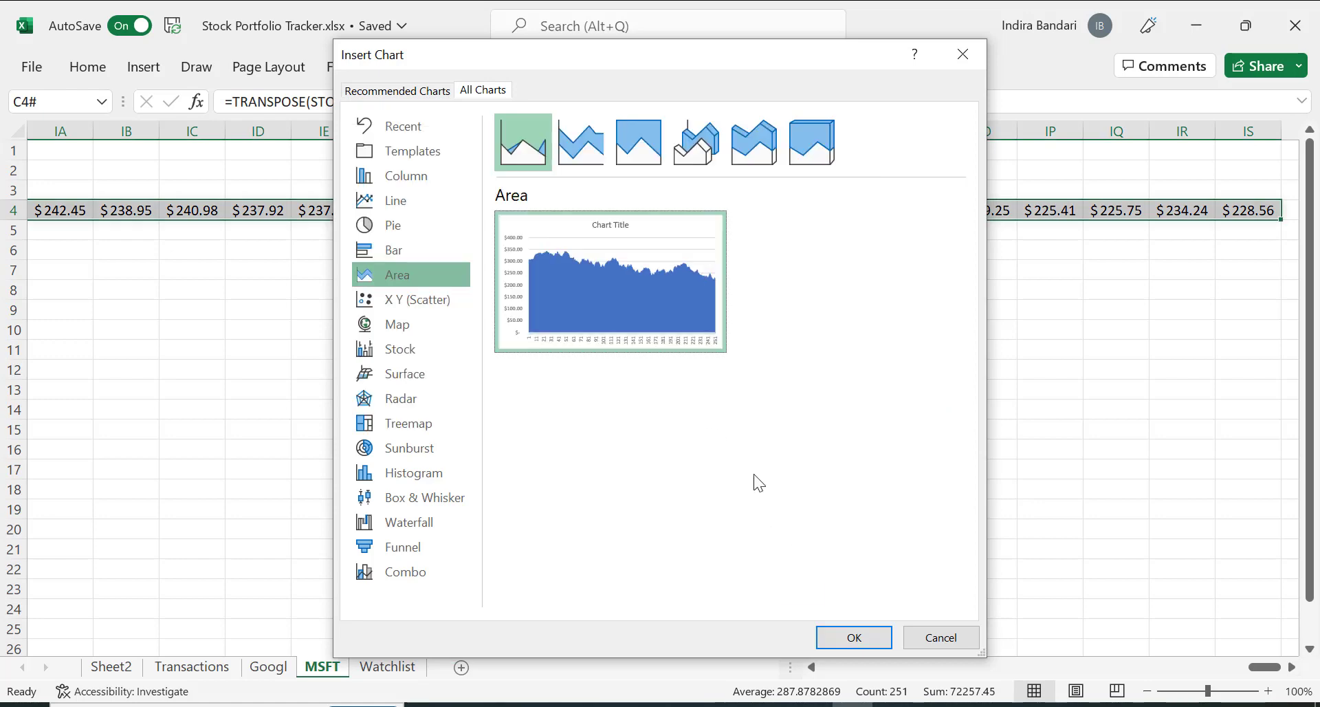
pyautogui.click(852, 637)
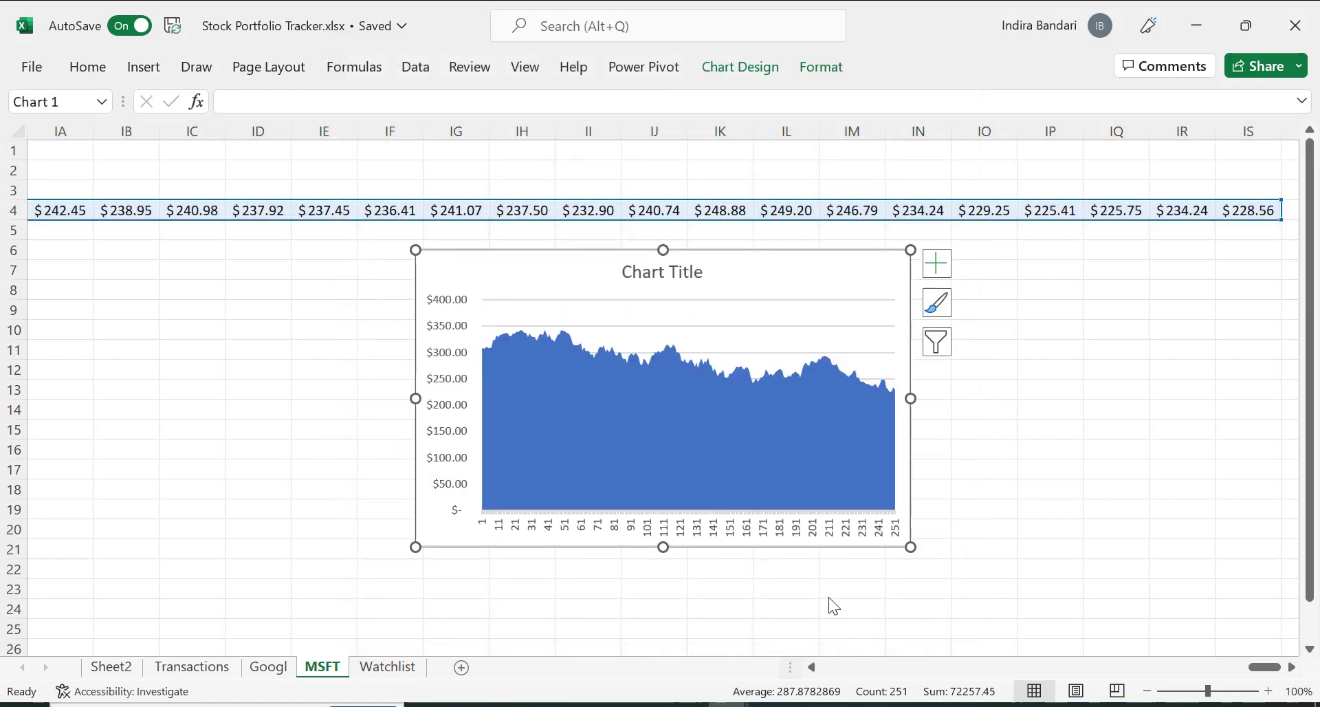
pyautogui.click(770, 537)
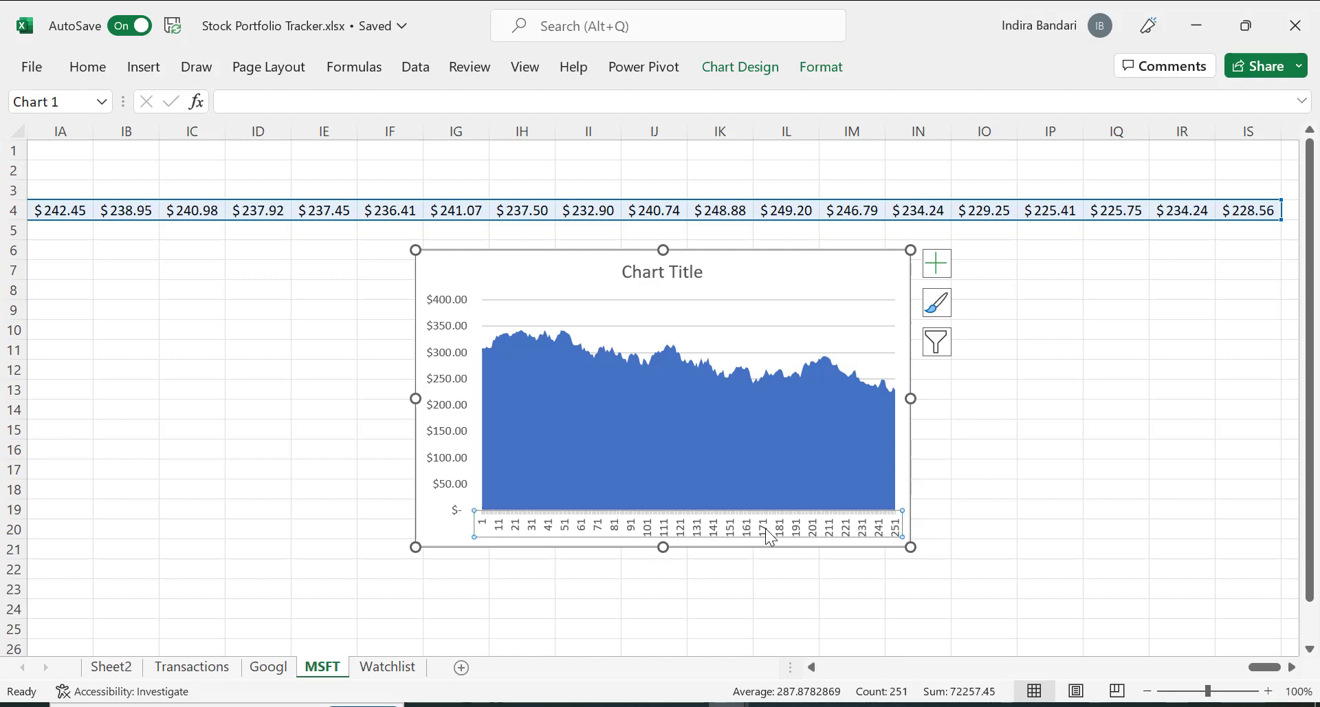
pyautogui.press('Delete')
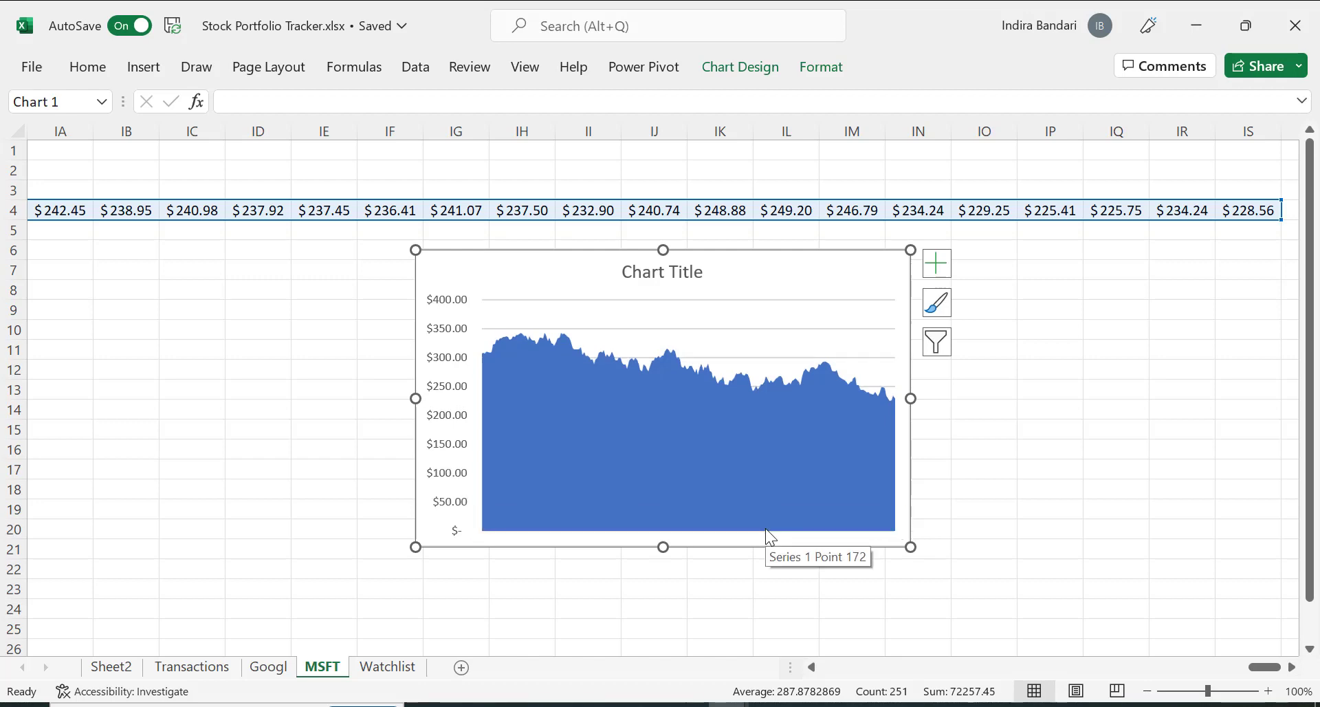
# Replace the area chart's placeholder title with "Last 12 months".
pyautogui.click(674, 275)
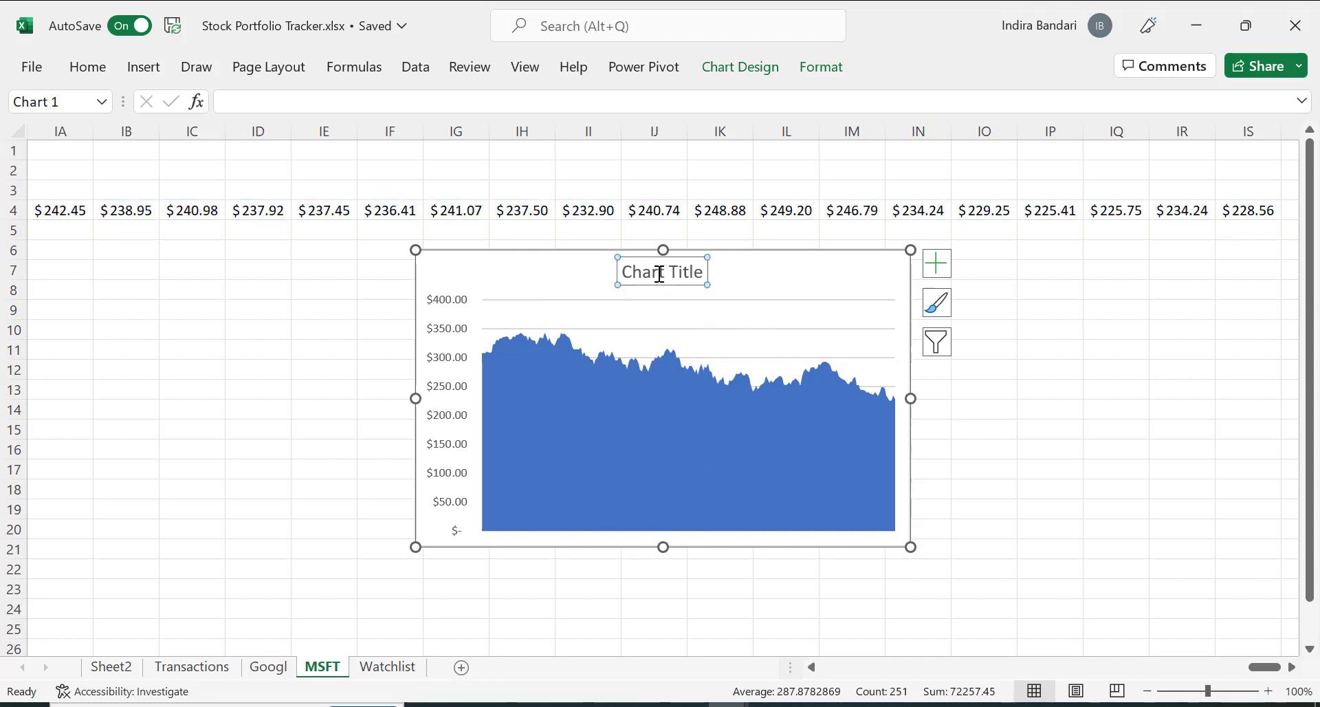
pyautogui.doubleClick(660, 273)
pyautogui.press('Delete')
pyautogui.press('Delete')
pyautogui.press('Delete')
pyautogui.press('Delete')
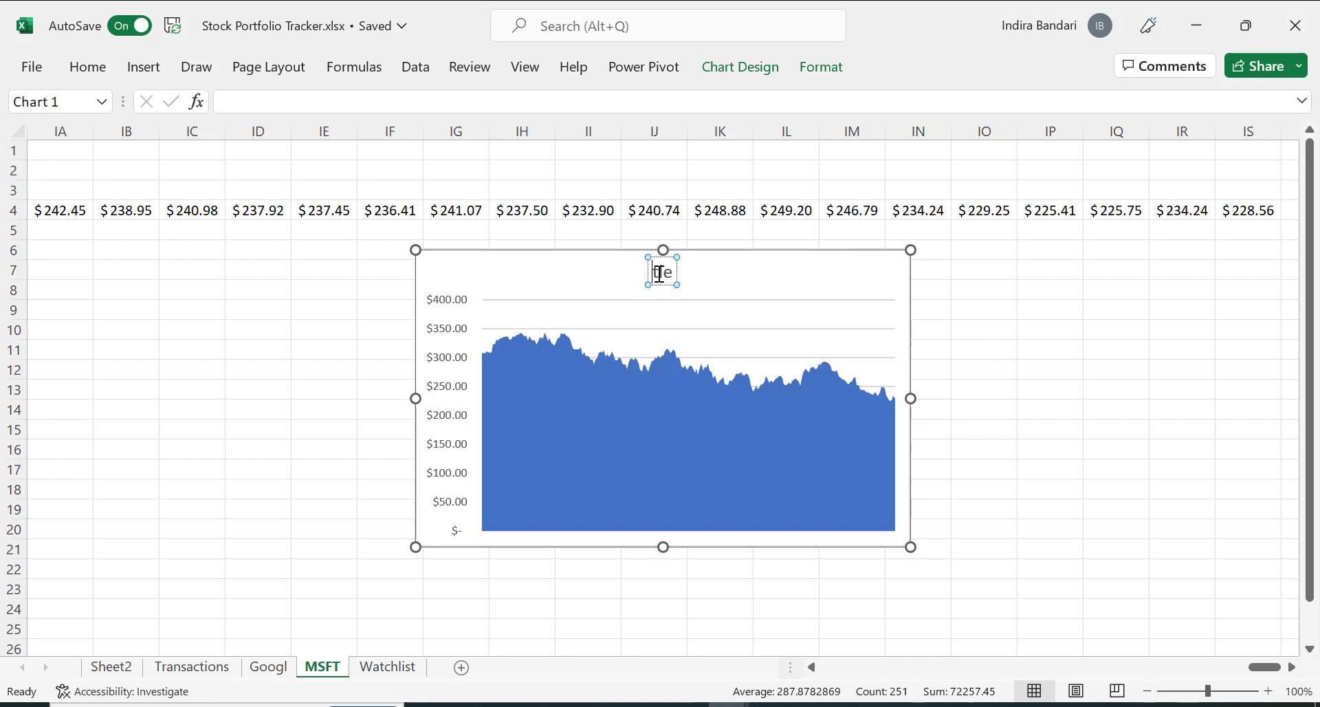
pyautogui.write('Last 12 ')
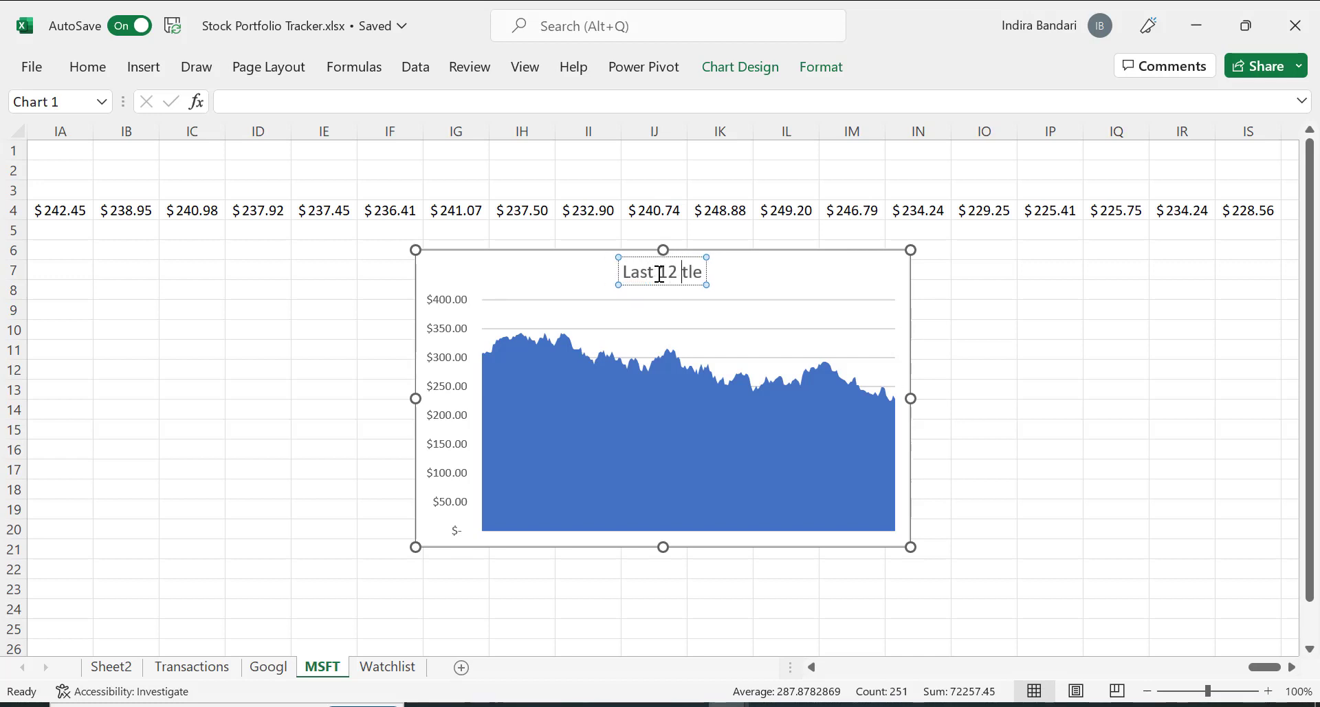
pyautogui.write('months')
pyautogui.press('Delete')
pyautogui.press('Delete')
pyautogui.press('Delete')
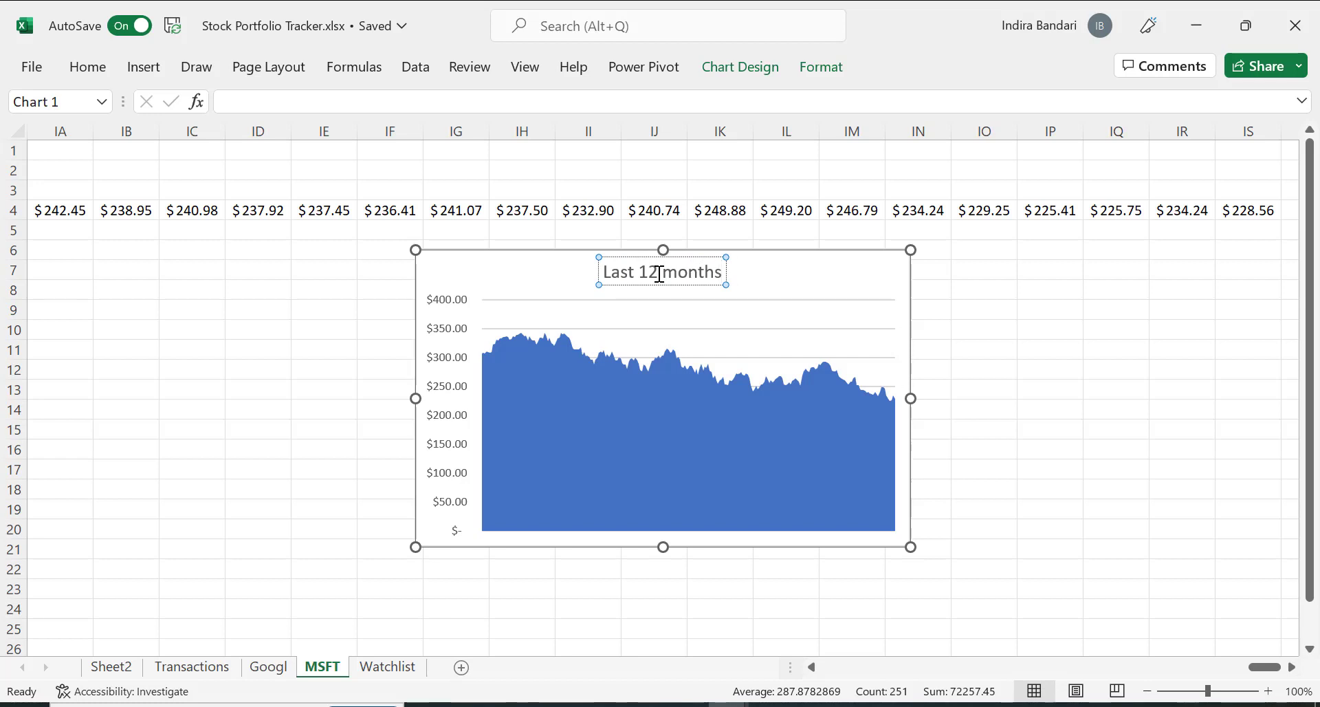
# Add "Close" in front of the chart title so it reads "Close Last 12 months".
pyautogui.click(602, 272)
pyautogui.write('Cl')
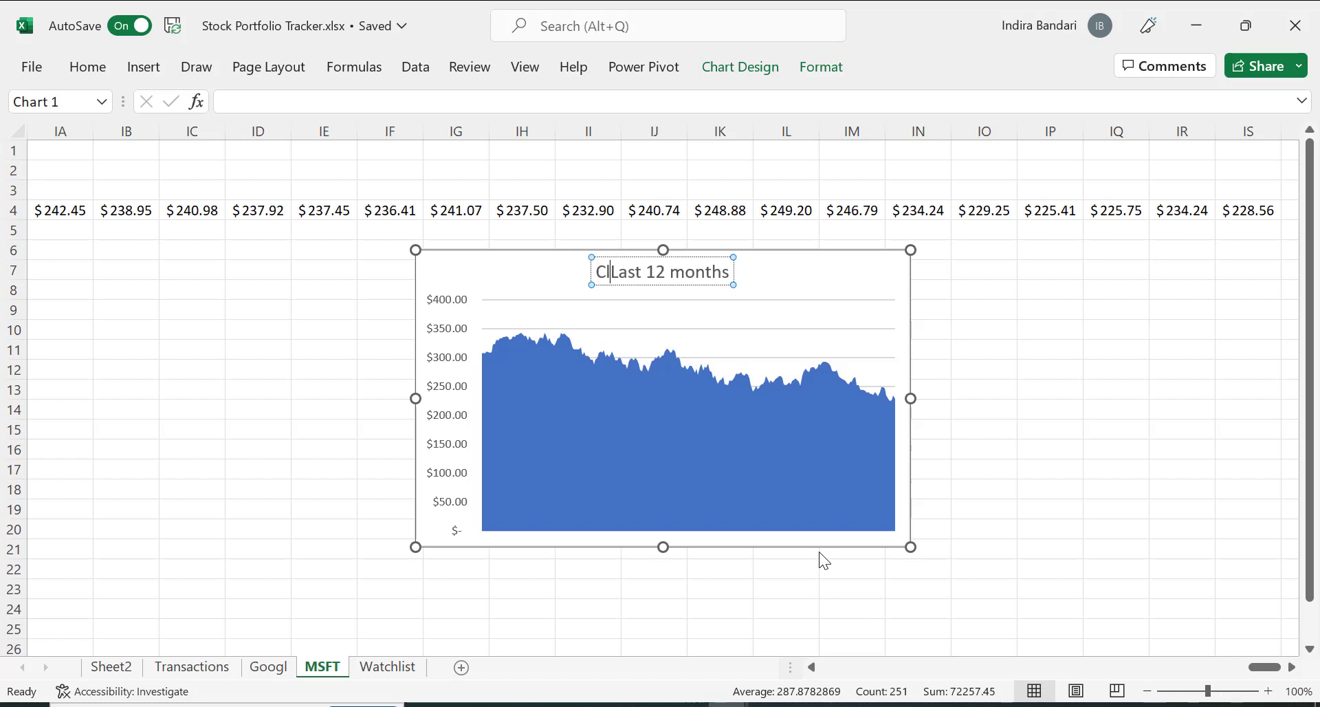
pyautogui.write('ose')
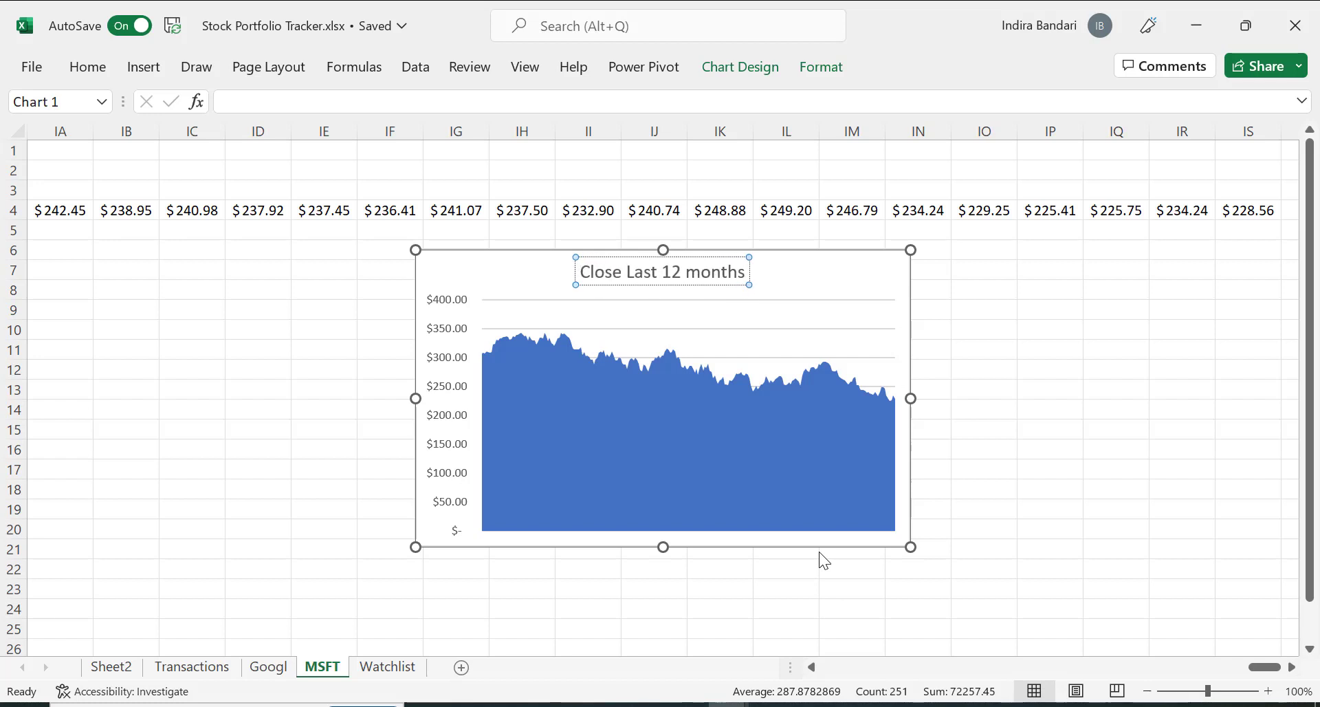
pyautogui.click(1022, 334)
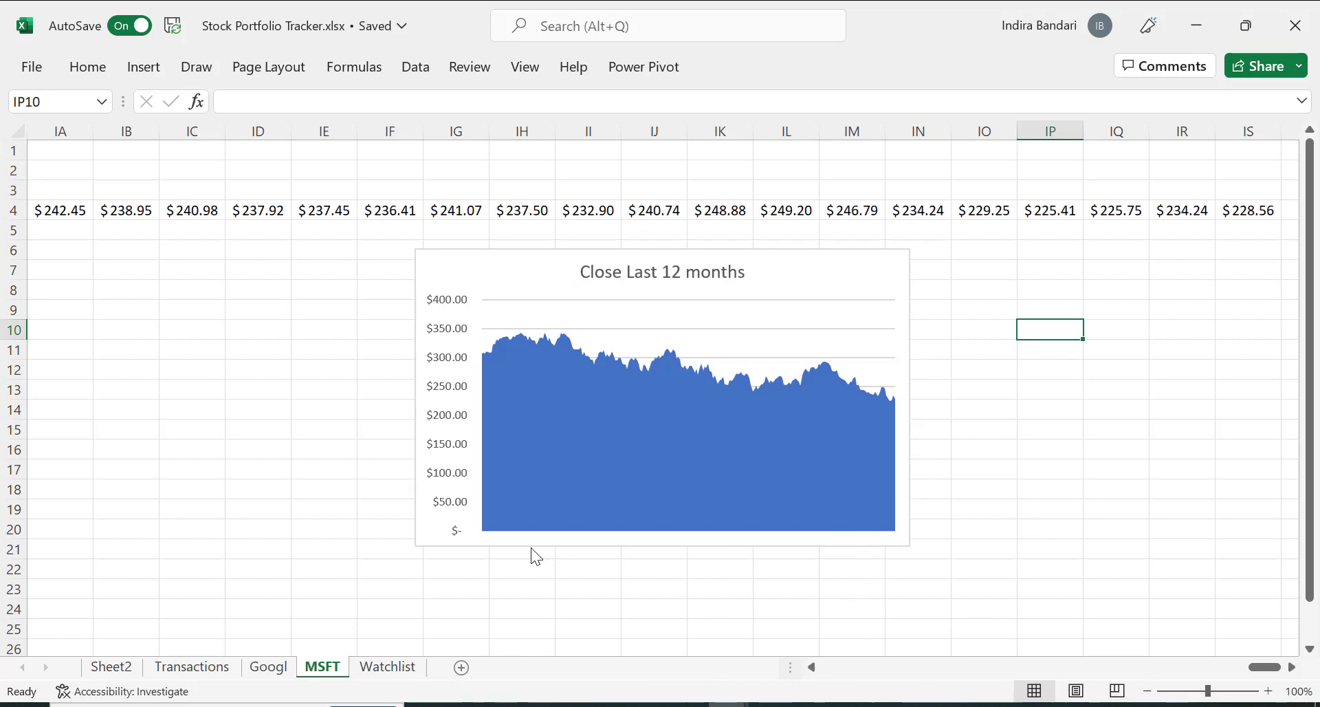
# Insert a Volume-Open-High-Low-Close stock chart from the 30-day price history in A7:F28 and place it beside the table.
pyautogui.hscroll(-10, 530, 548)
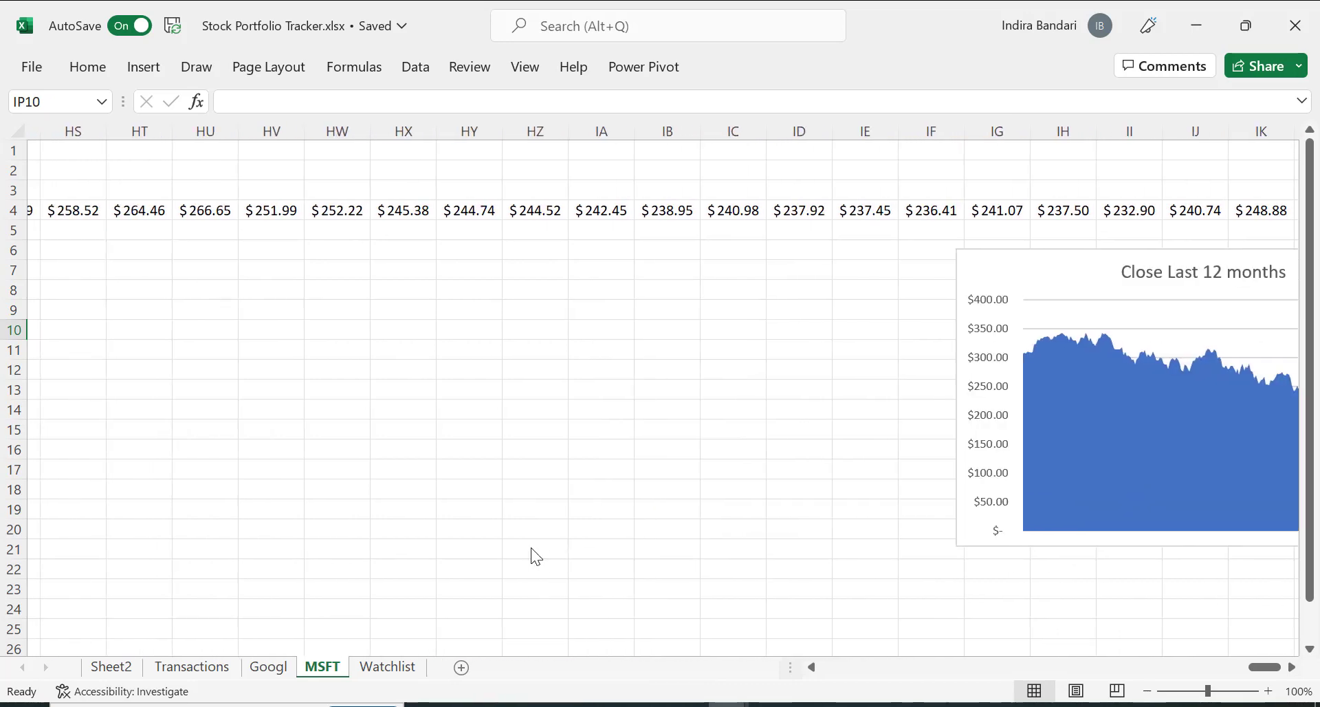
pyautogui.hscroll(-13, 531, 547)
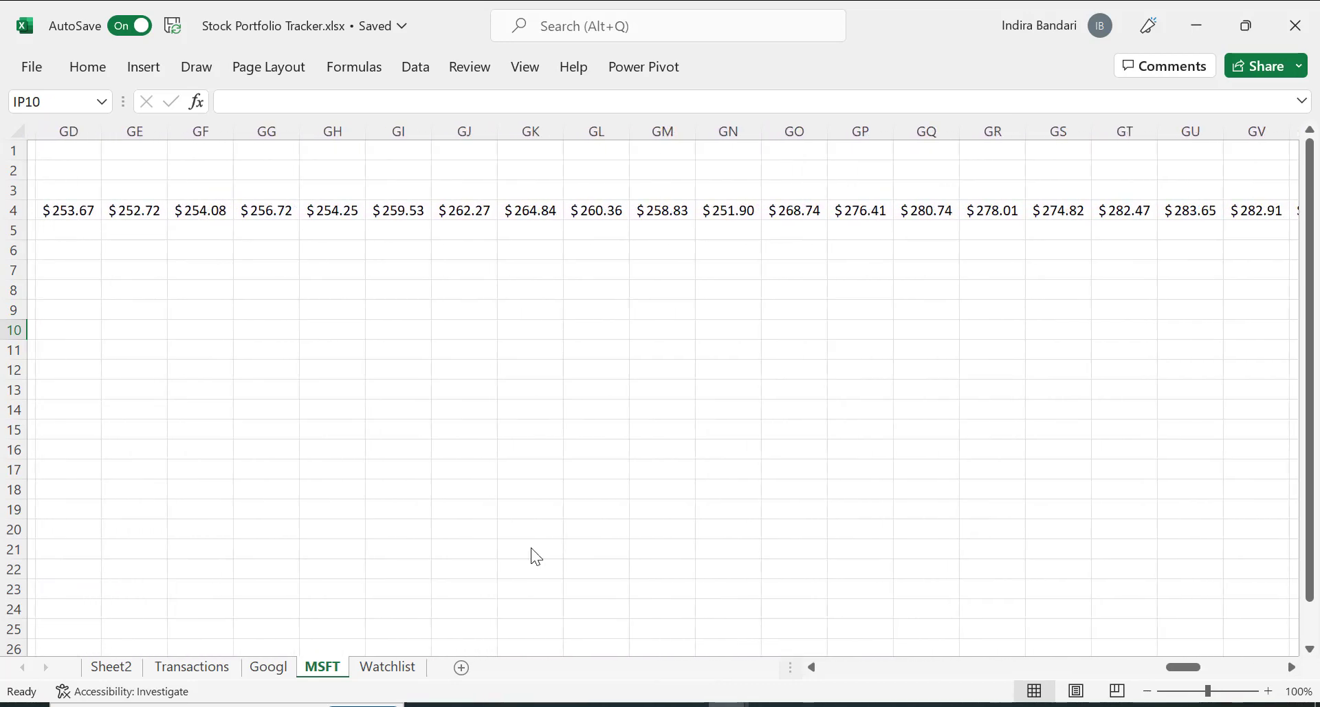
pyautogui.hscroll(-2, 530, 548)
pyautogui.hscroll(-20, 454, 553)
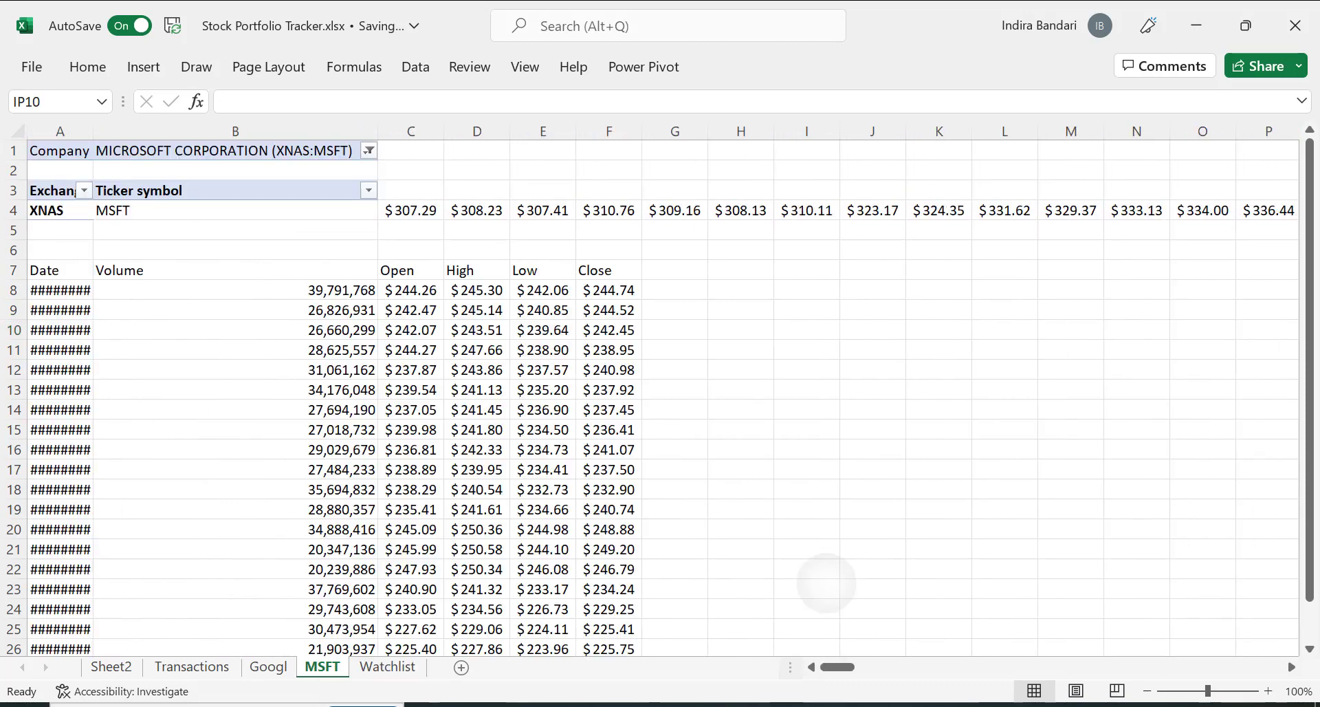
pyautogui.click(49, 267)
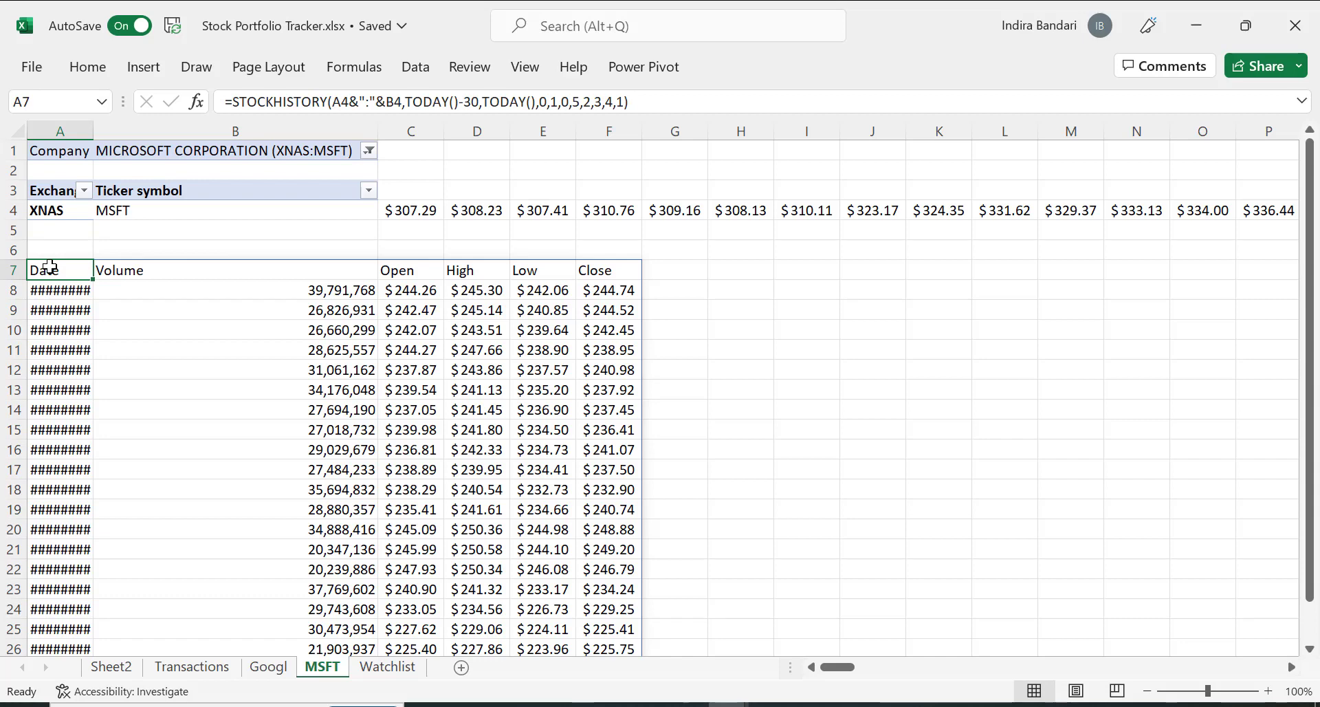
pyautogui.hotkey('ctrl', 'shift', 'Right')
pyautogui.hotkey('ctrl', 'shift', 'Down')
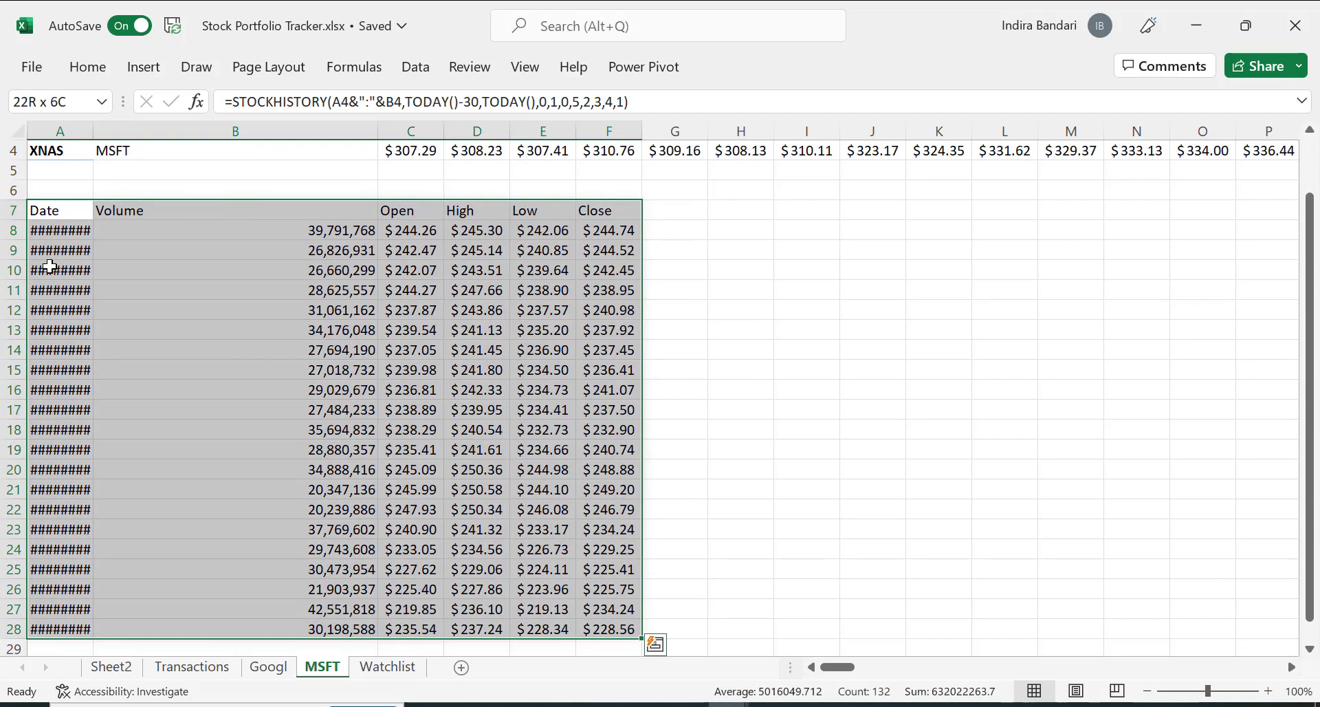
pyautogui.click(141, 71)
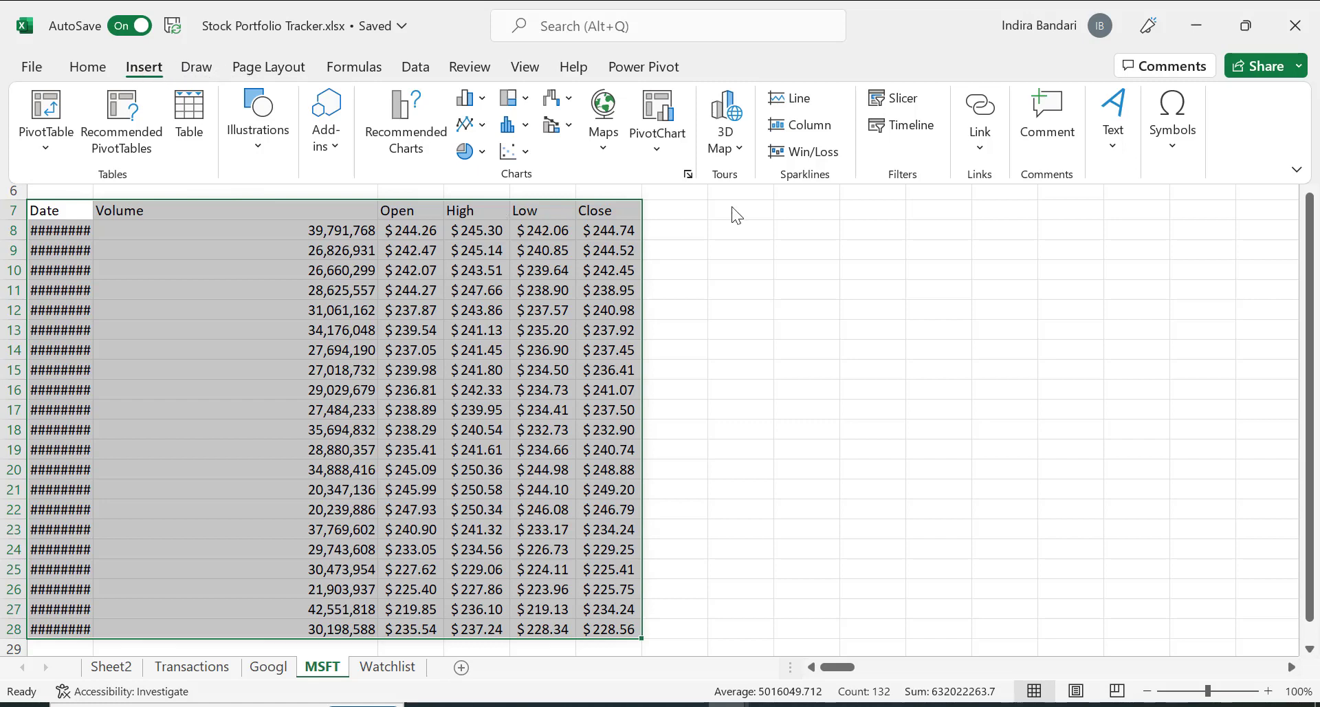
pyautogui.click(811, 222)
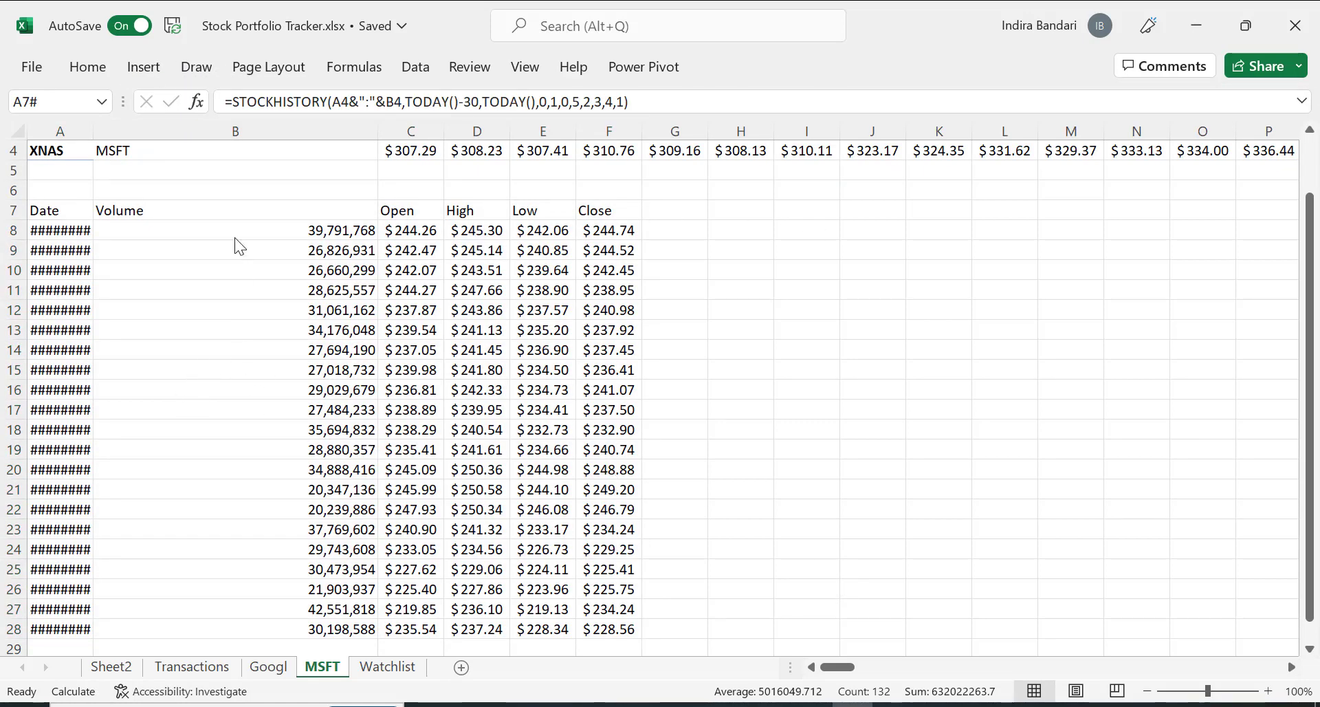
pyautogui.hotkey('ctrl', 'a')
pyautogui.click(144, 67)
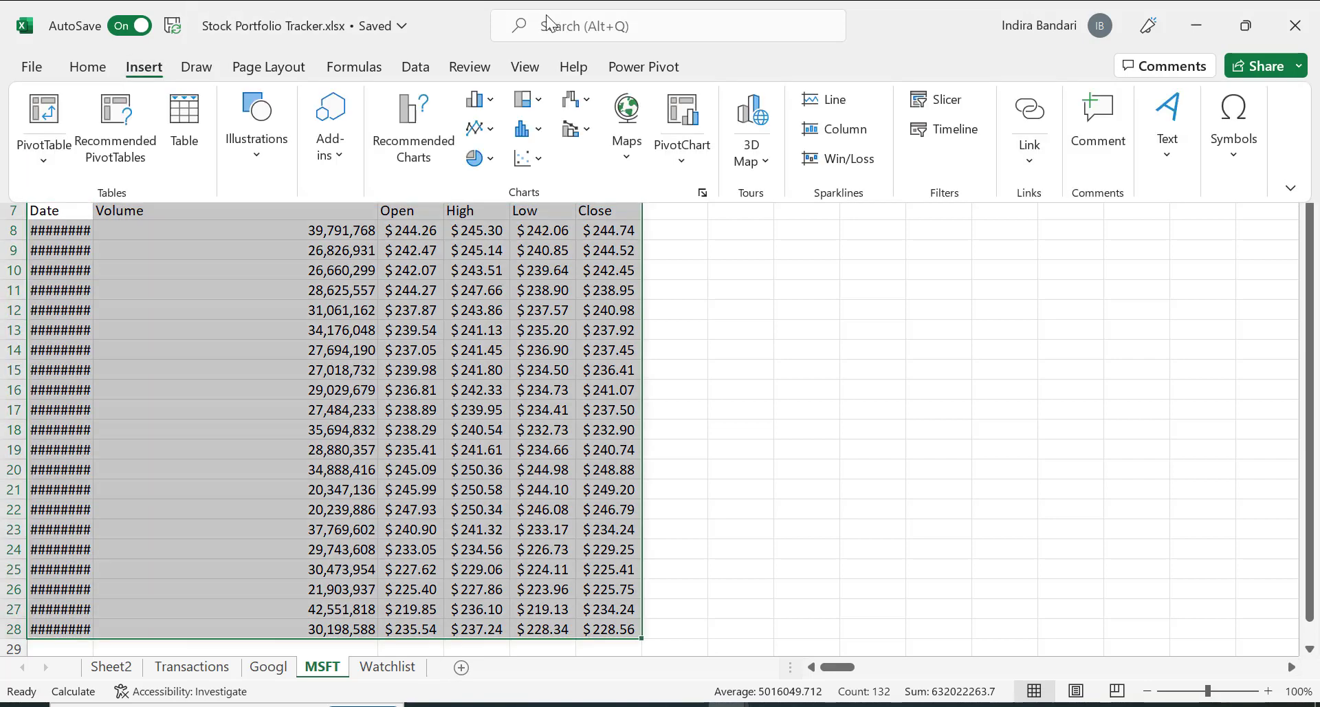
pyautogui.click(537, 130)
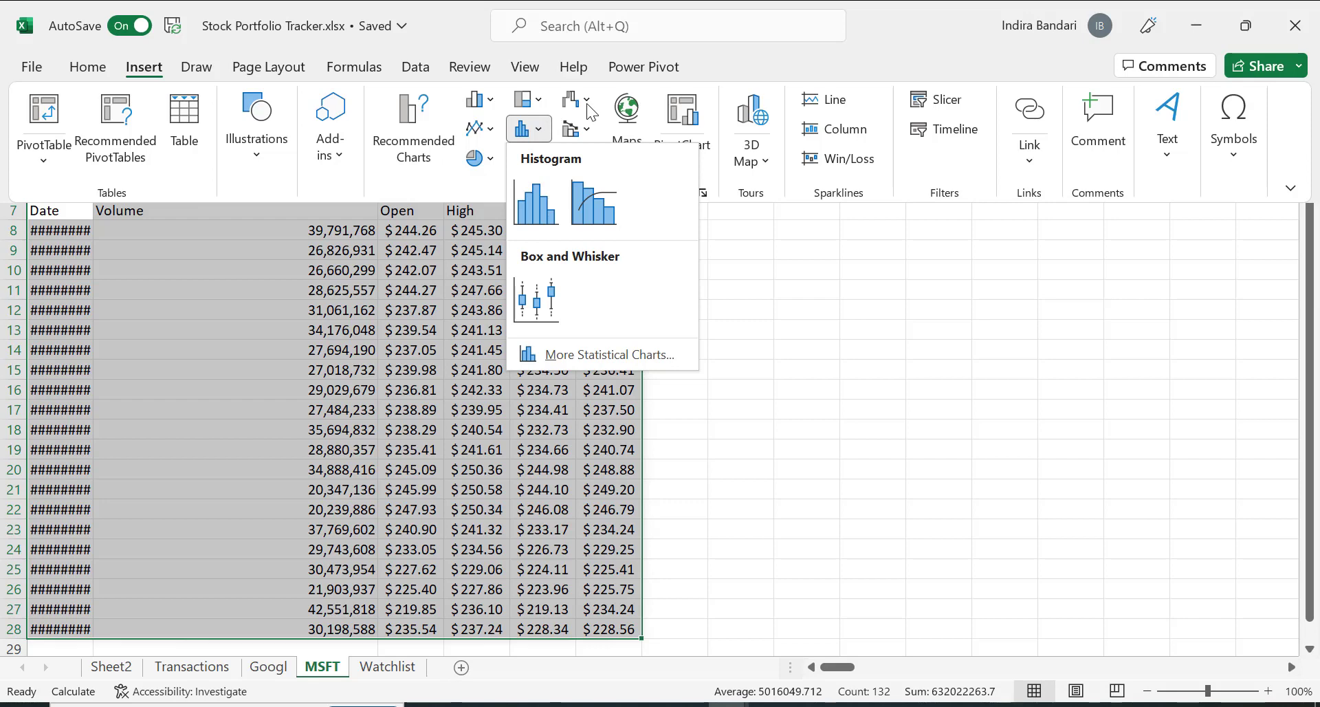
pyautogui.press('Escape')
pyautogui.click(588, 130)
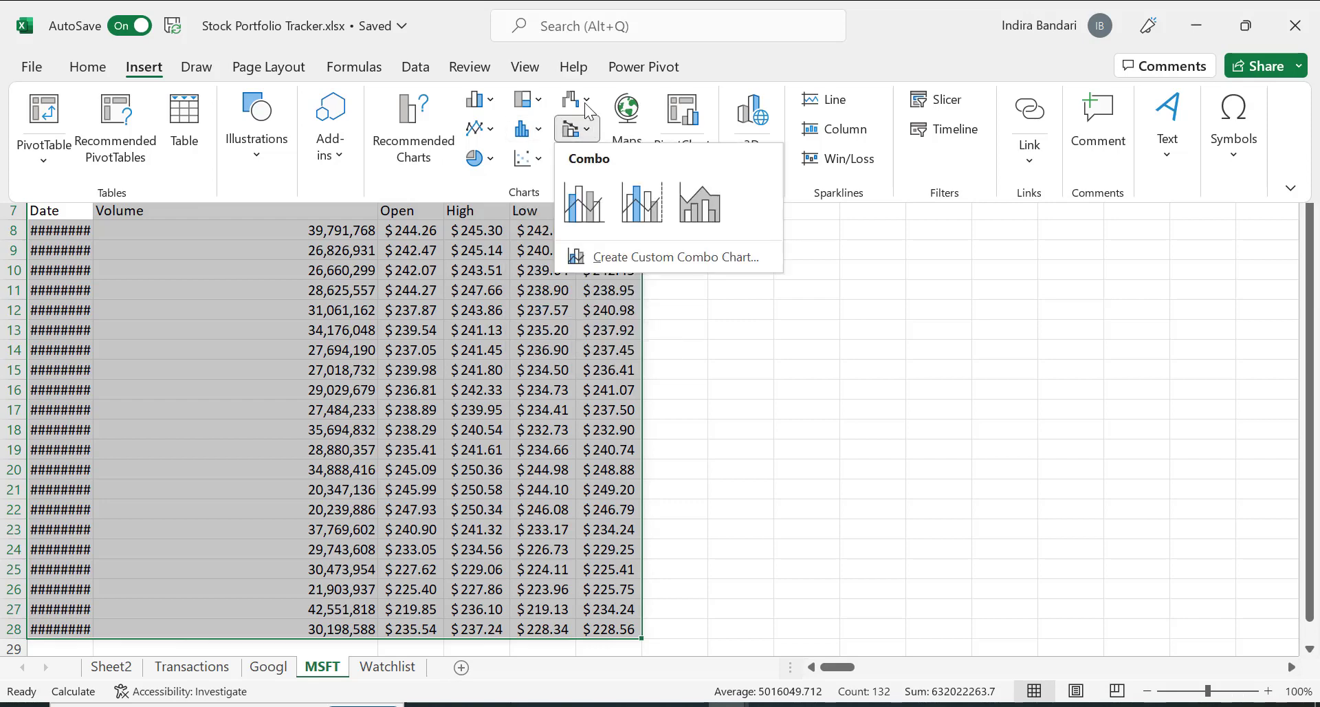
pyautogui.click(588, 106)
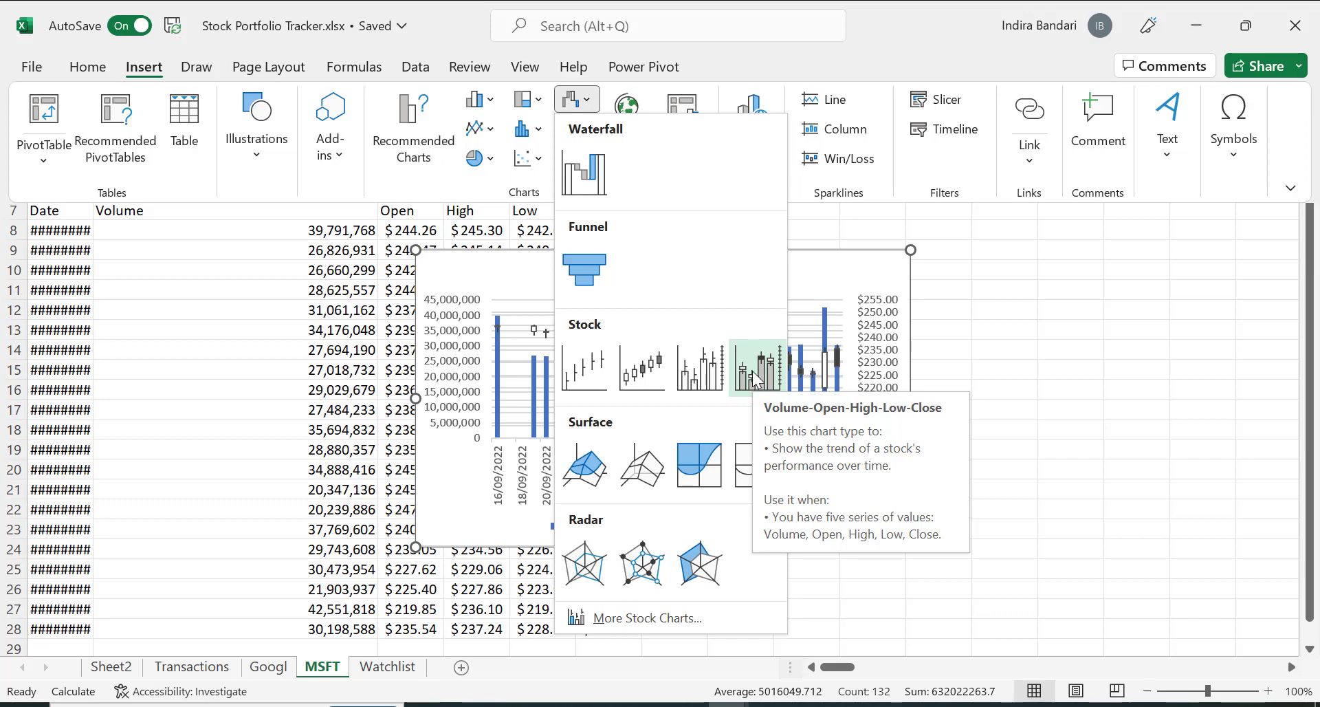
pyautogui.click(752, 369)
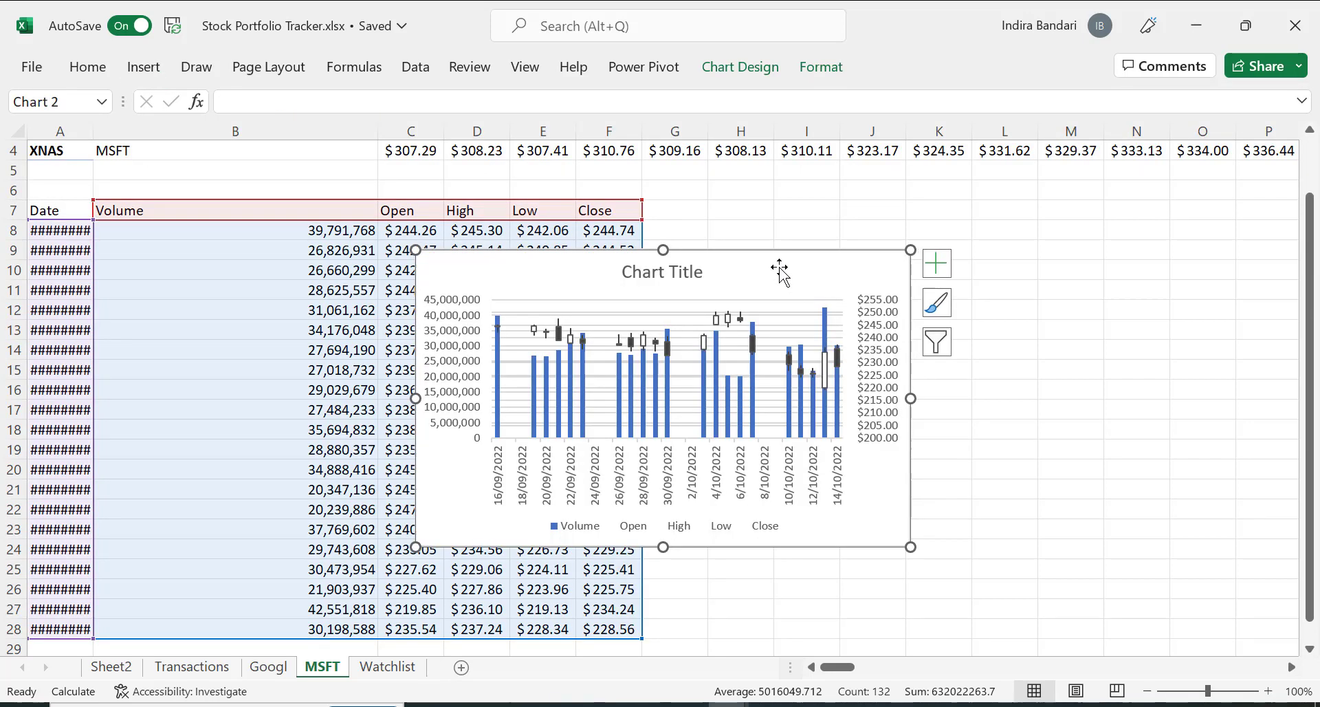
pyautogui.moveTo(777, 267); pyautogui.dragTo(984, 241)
pyautogui.click(1096, 242)
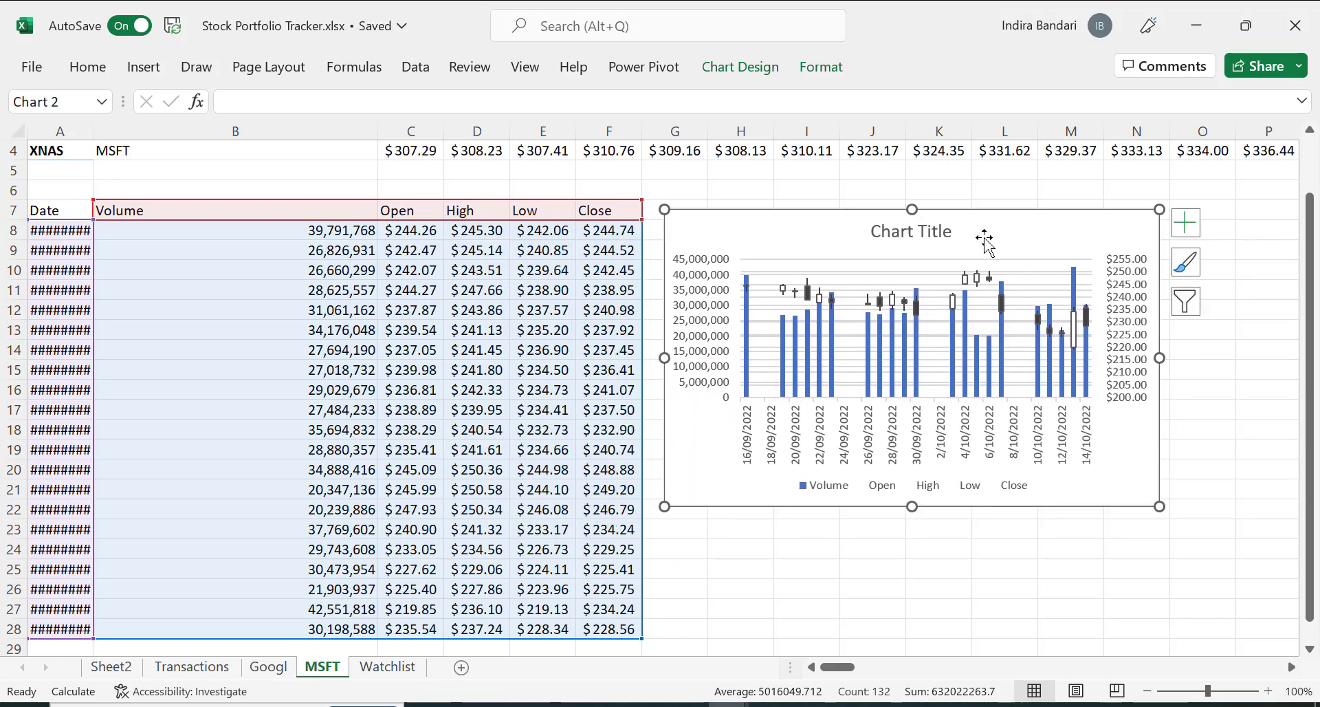
# Give the stock chart's date axis the custom number format d/mmm.
pyautogui.doubleClick(905, 440)
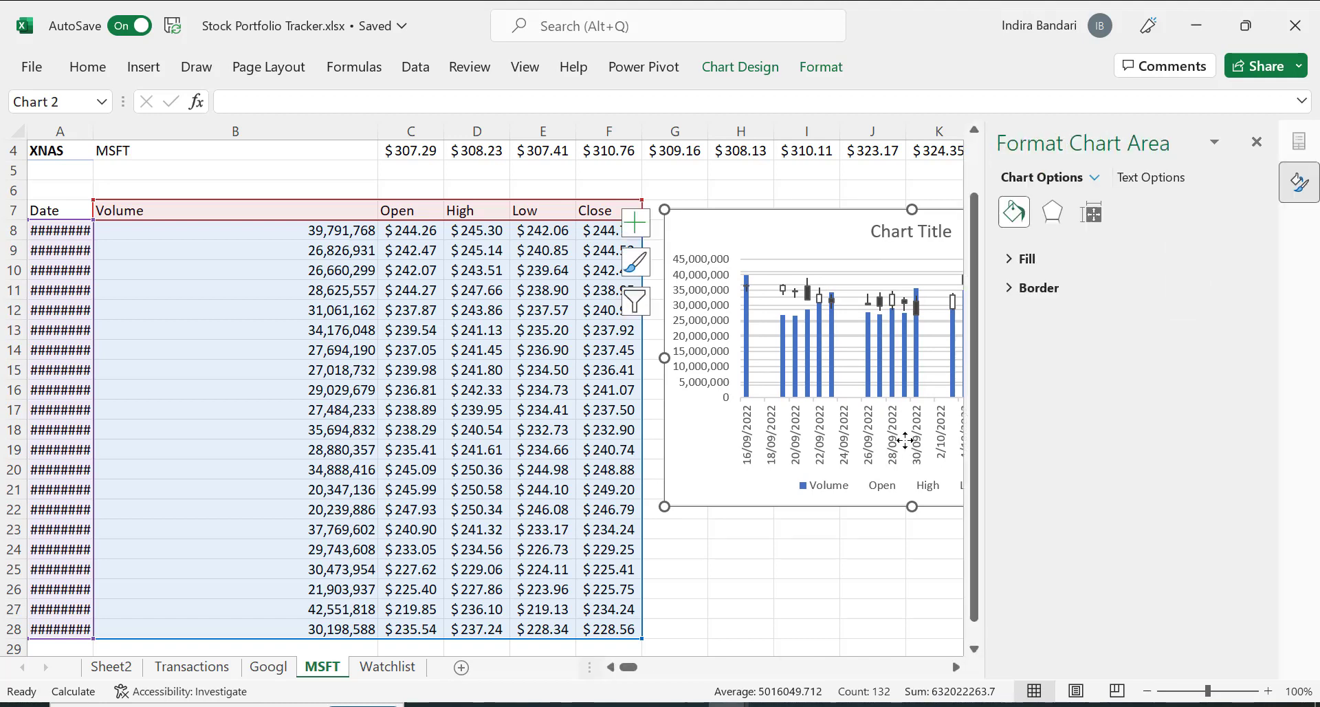
pyautogui.click(1092, 214)
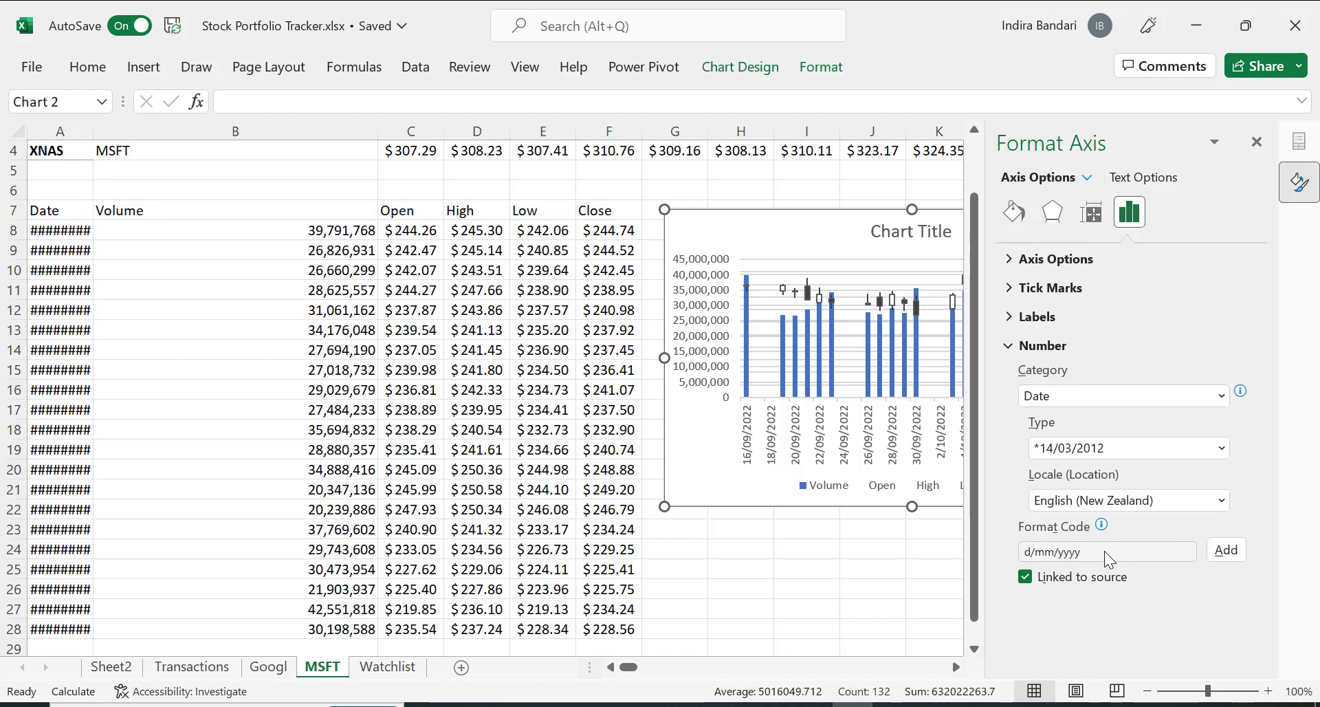
pyautogui.rightClick(1106, 552)
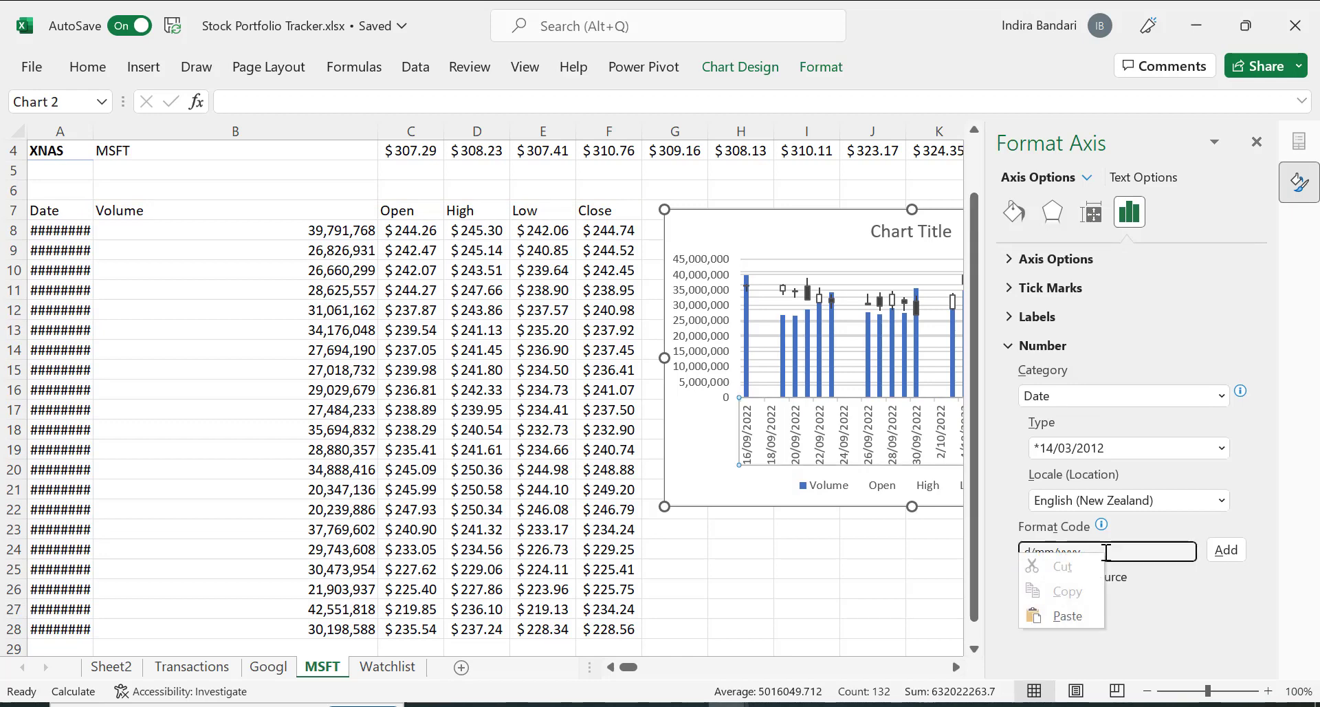
pyautogui.click(1143, 552)
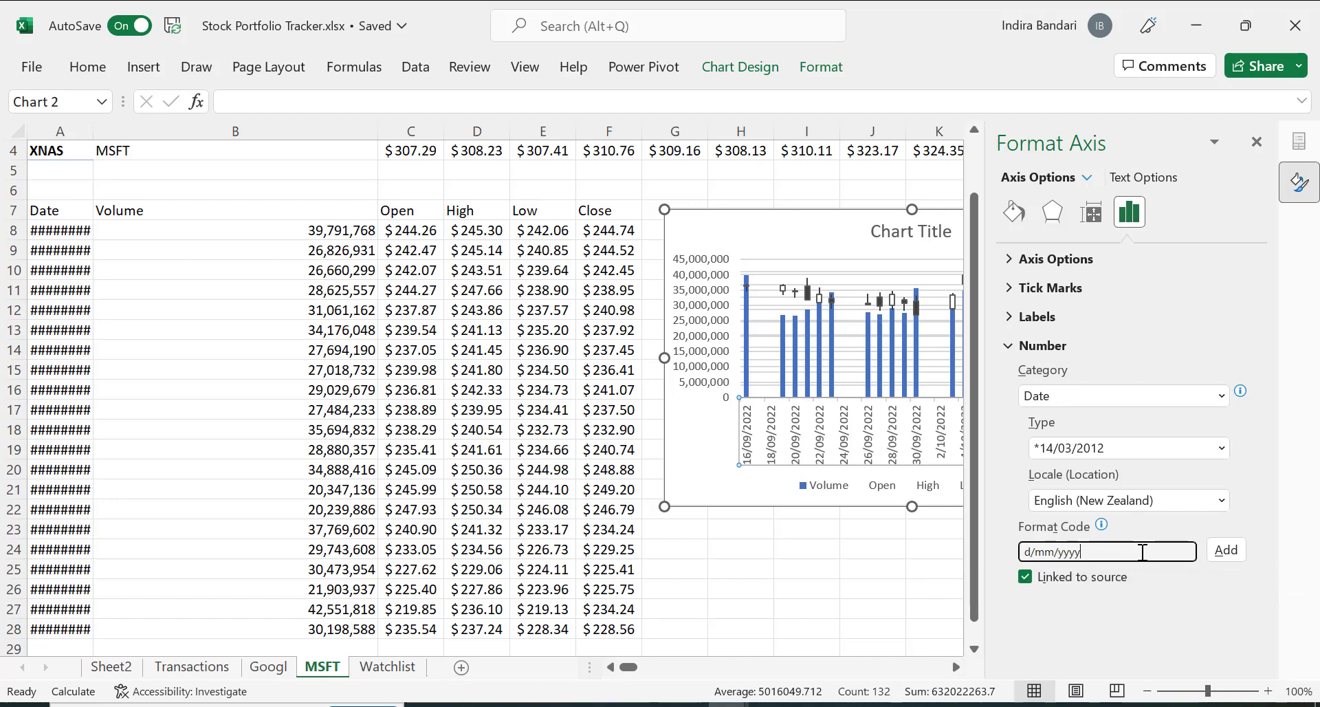
pyautogui.click(1226, 552)
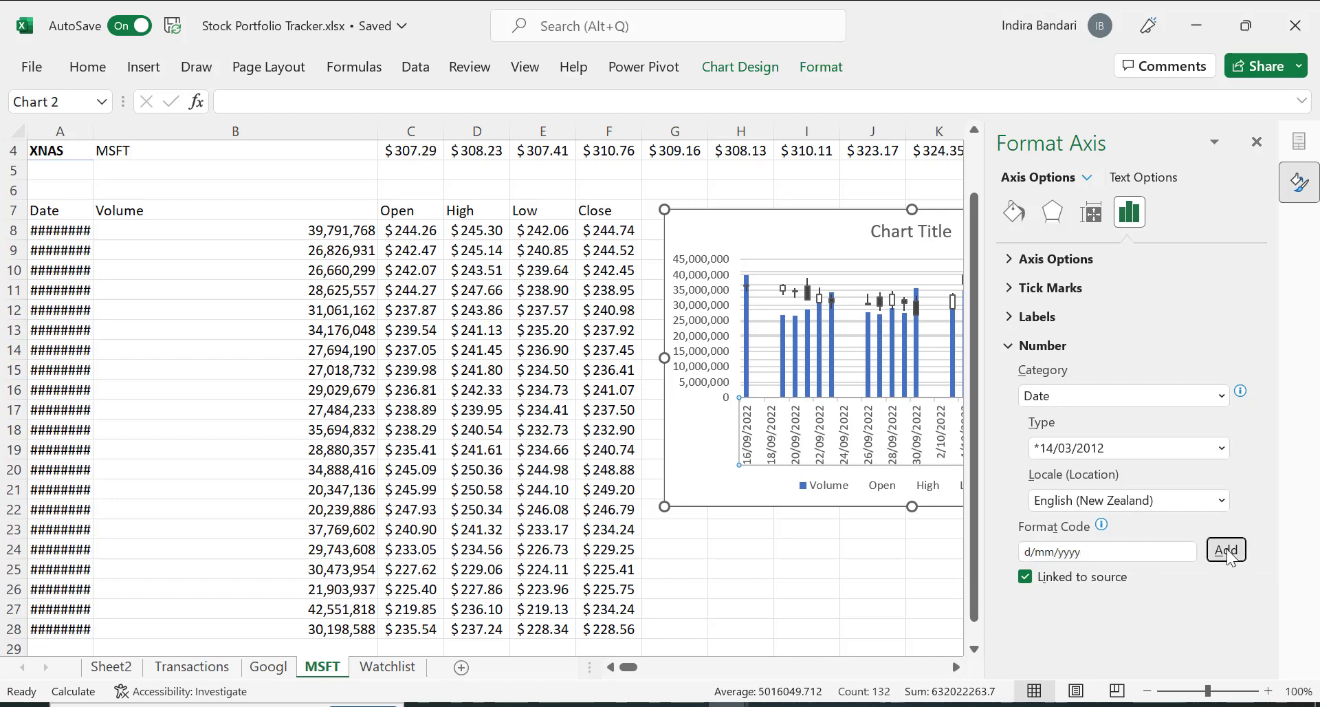
pyautogui.click(1092, 554)
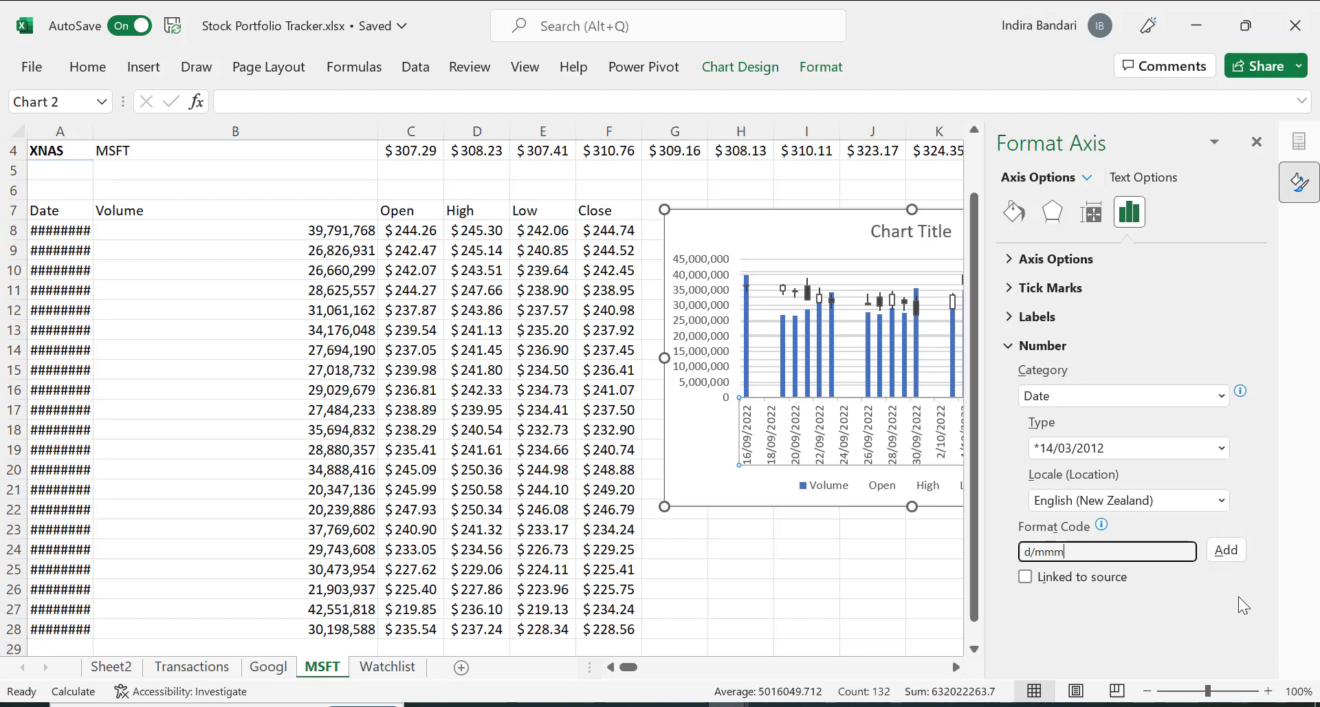
pyautogui.click(1221, 554)
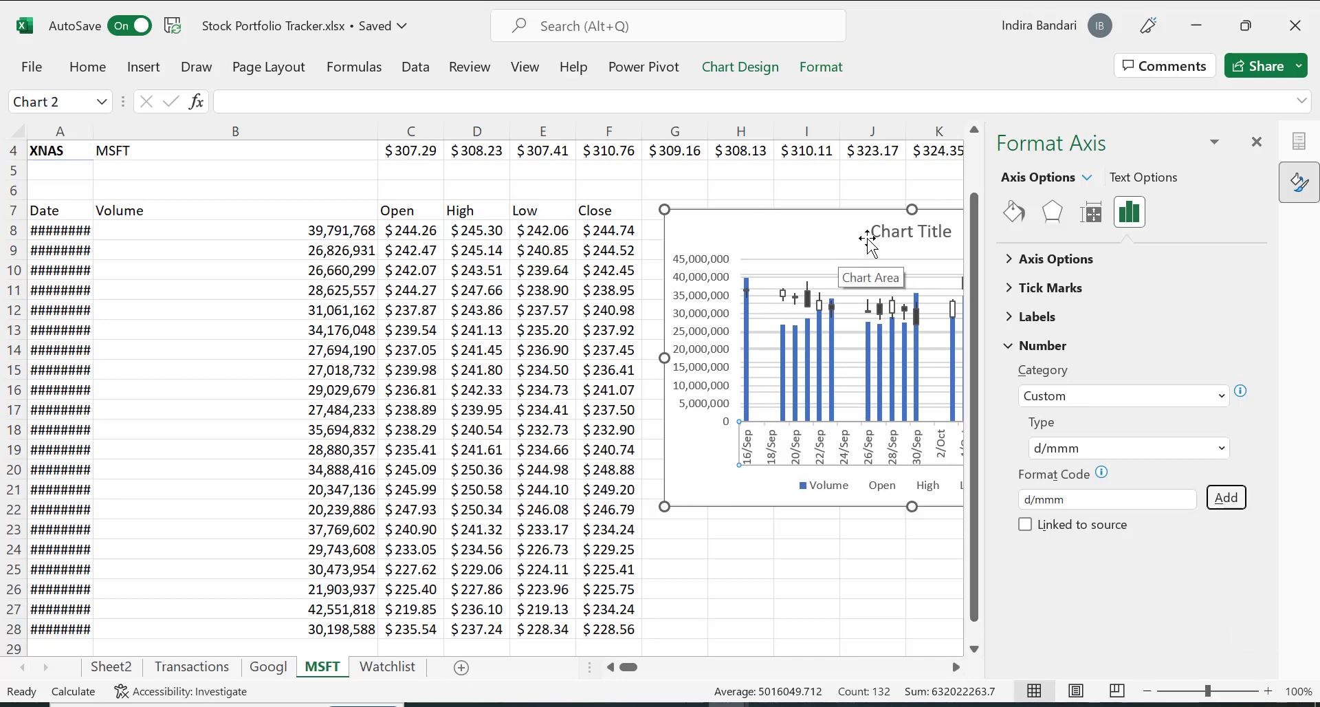
# Clear the placeholder title text of the stock chart.
pyautogui.click(887, 232)
pyautogui.click(887, 233)
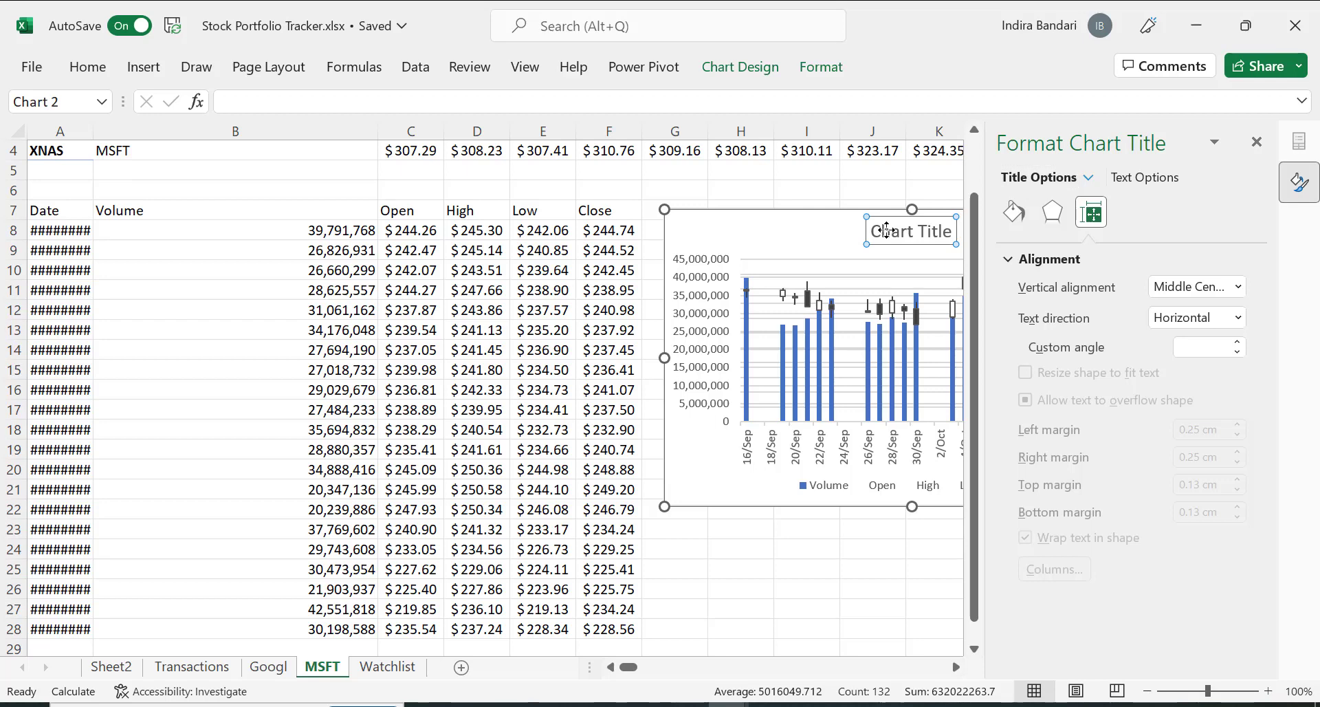
pyautogui.doubleClick(887, 231)
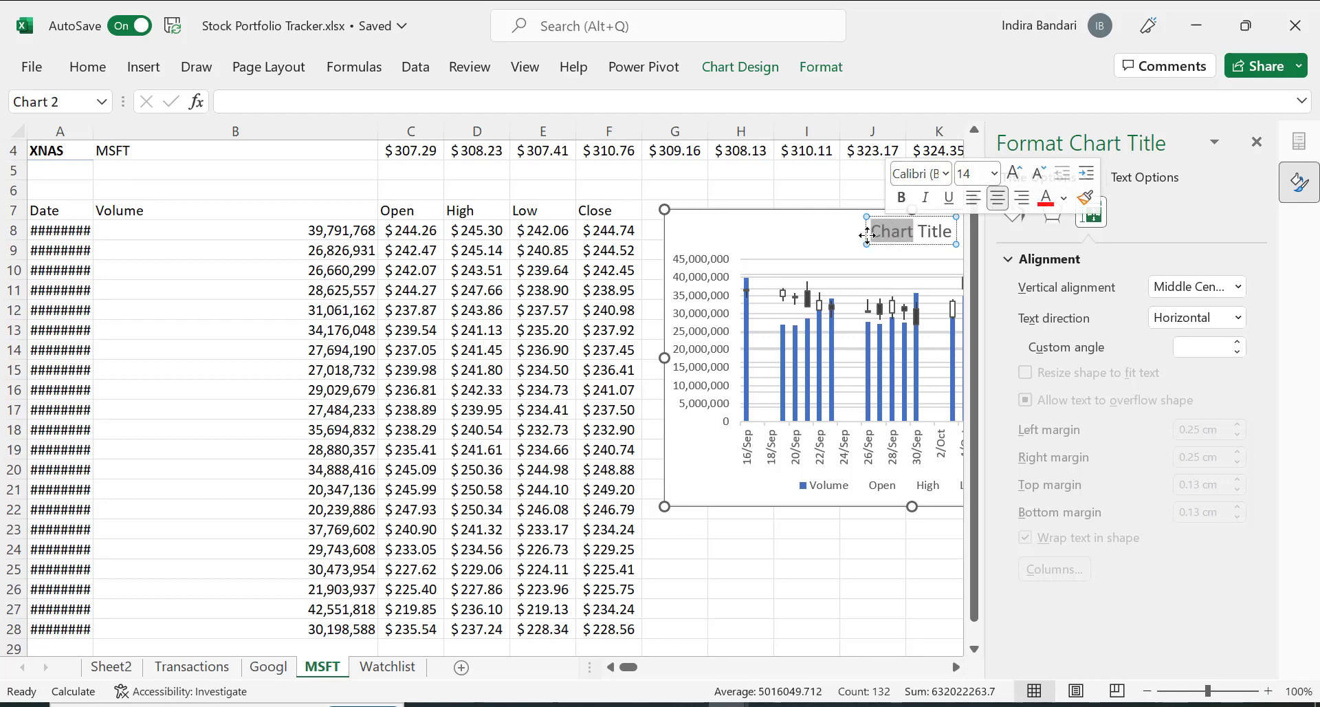
pyautogui.press('Delete')
pyautogui.press('Delete')
pyautogui.press('Delete')
pyautogui.press('Delete')
pyautogui.press('Delete')
pyautogui.press('Delete')
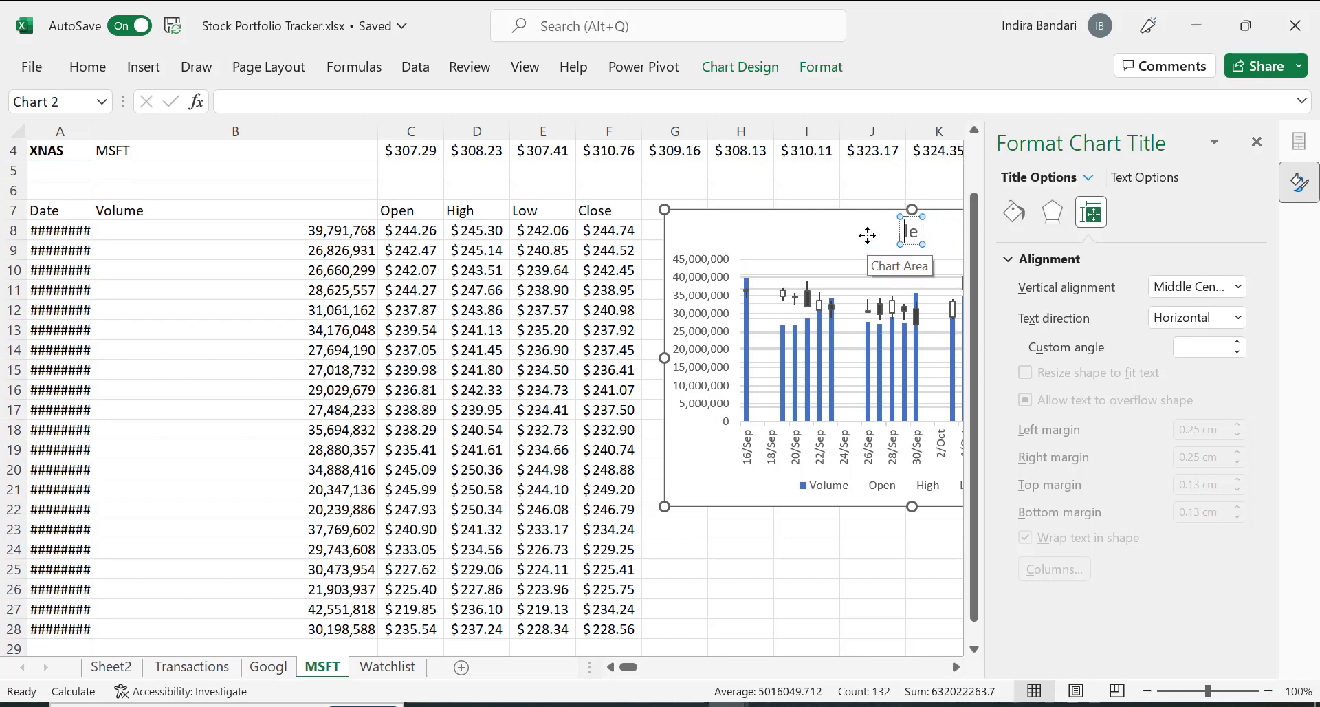
pyautogui.press('Delete')
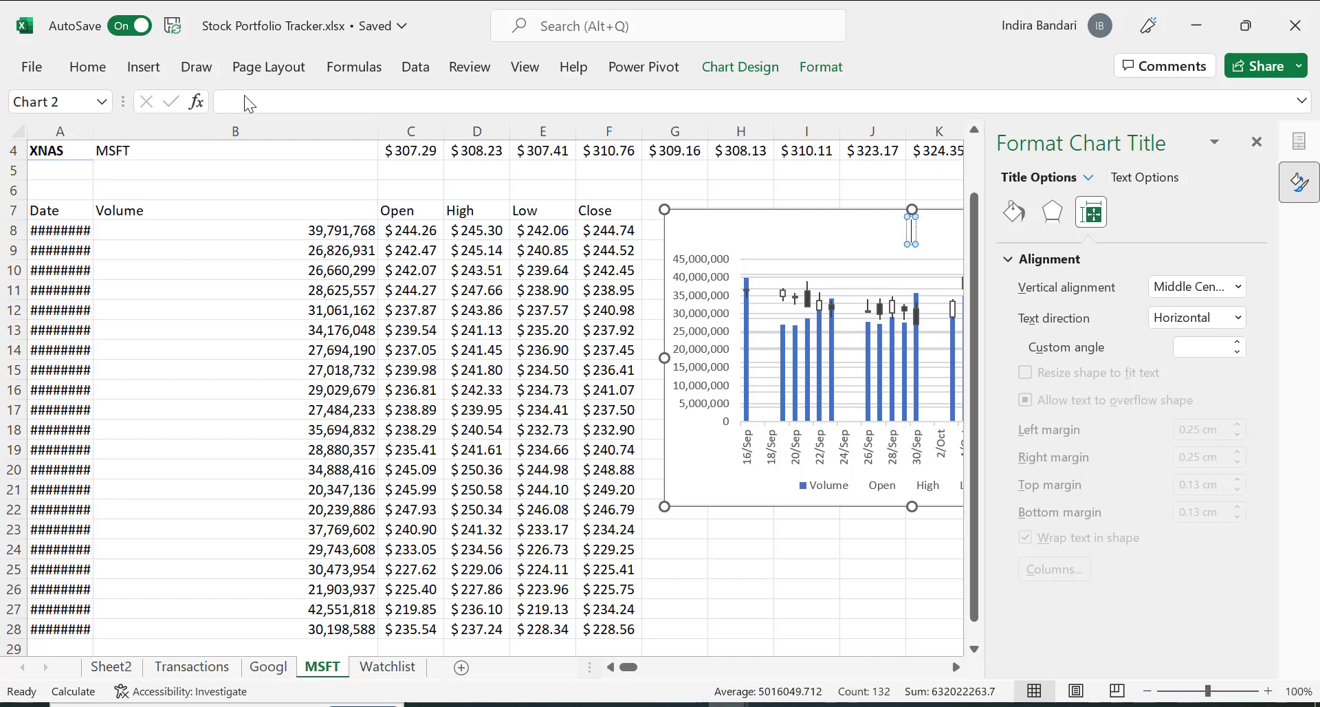
# Try to link the stock chart's title to the ticker symbol in cell B4.
pyautogui.write('=')
pyautogui.click(113, 152)
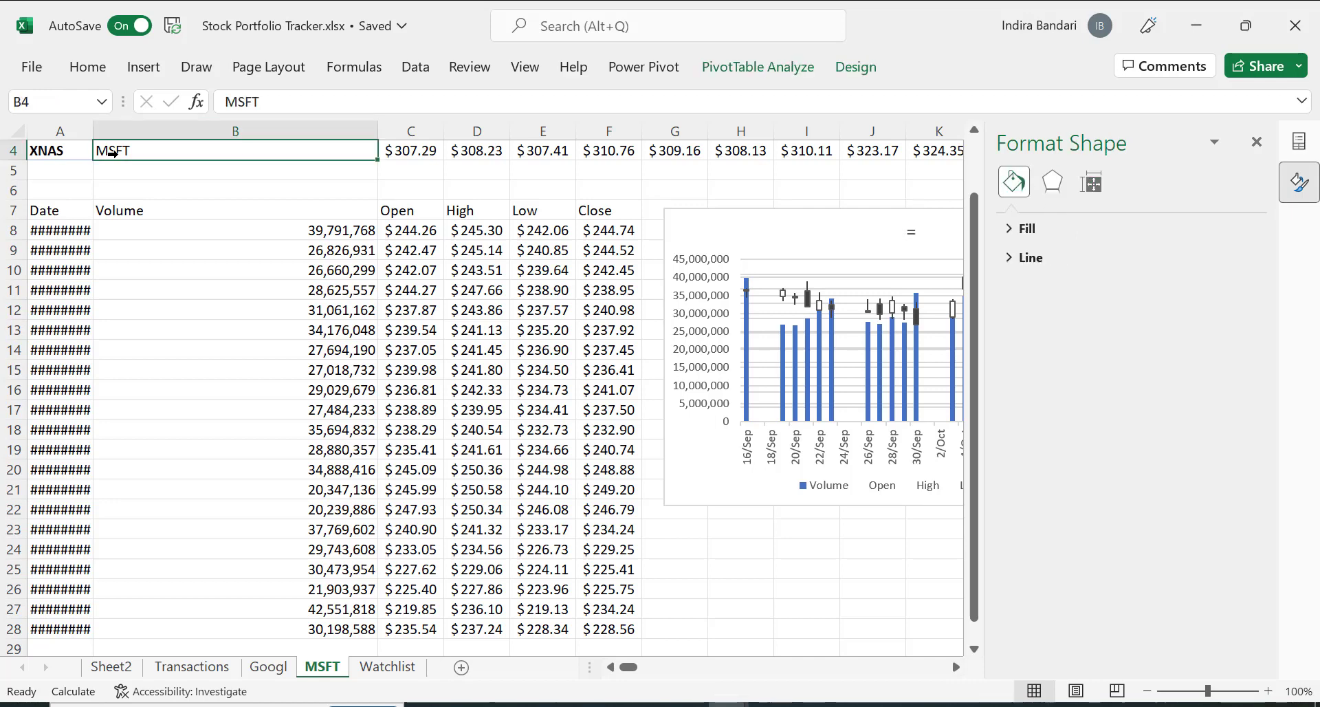
pyautogui.press('Return')
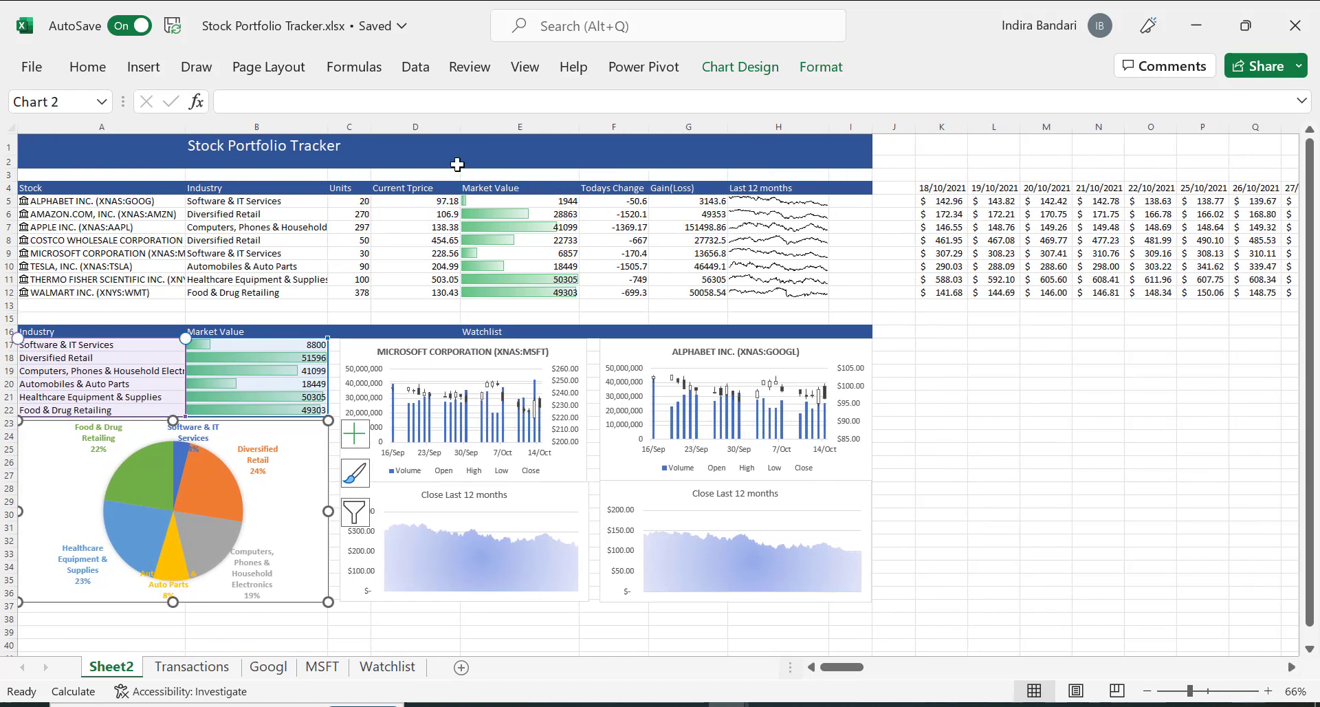
# Deselect the pie chart on Sheet2 and hide the gridlines of the portfolio dashboard.
pyautogui.click(268, 149)
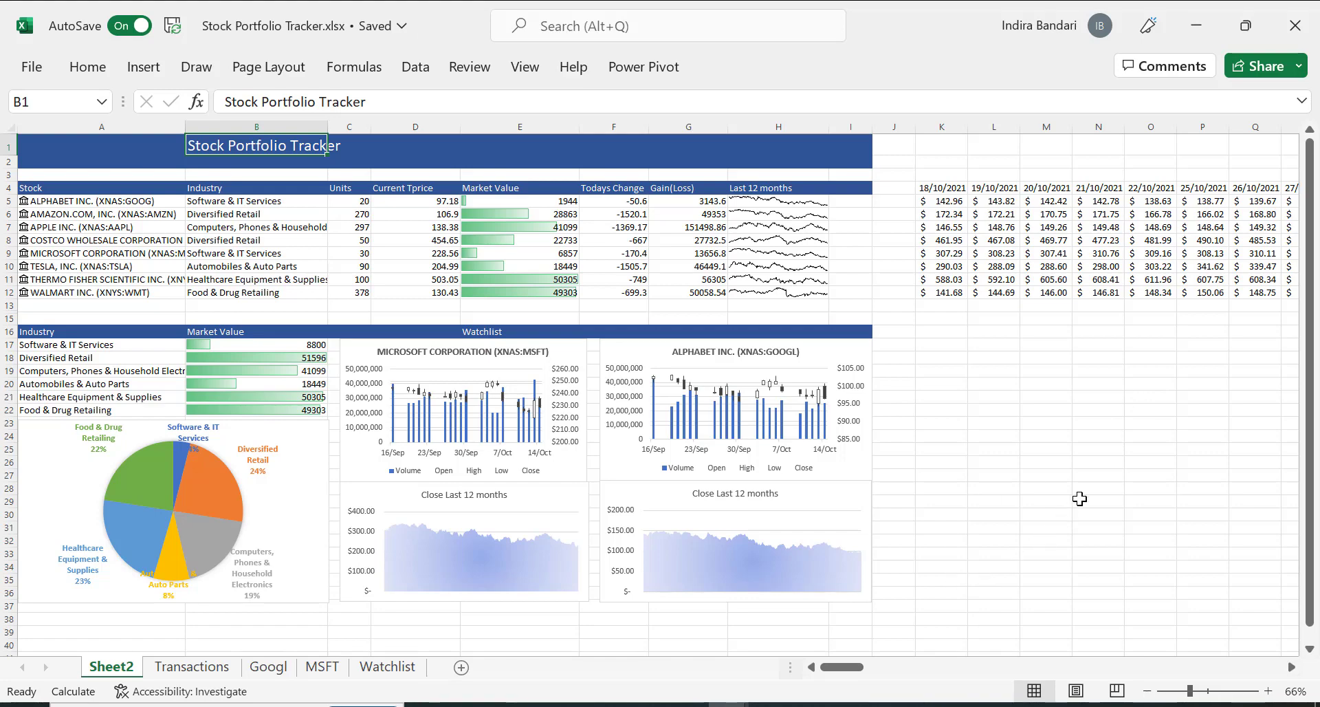
pyautogui.click(1065, 462)
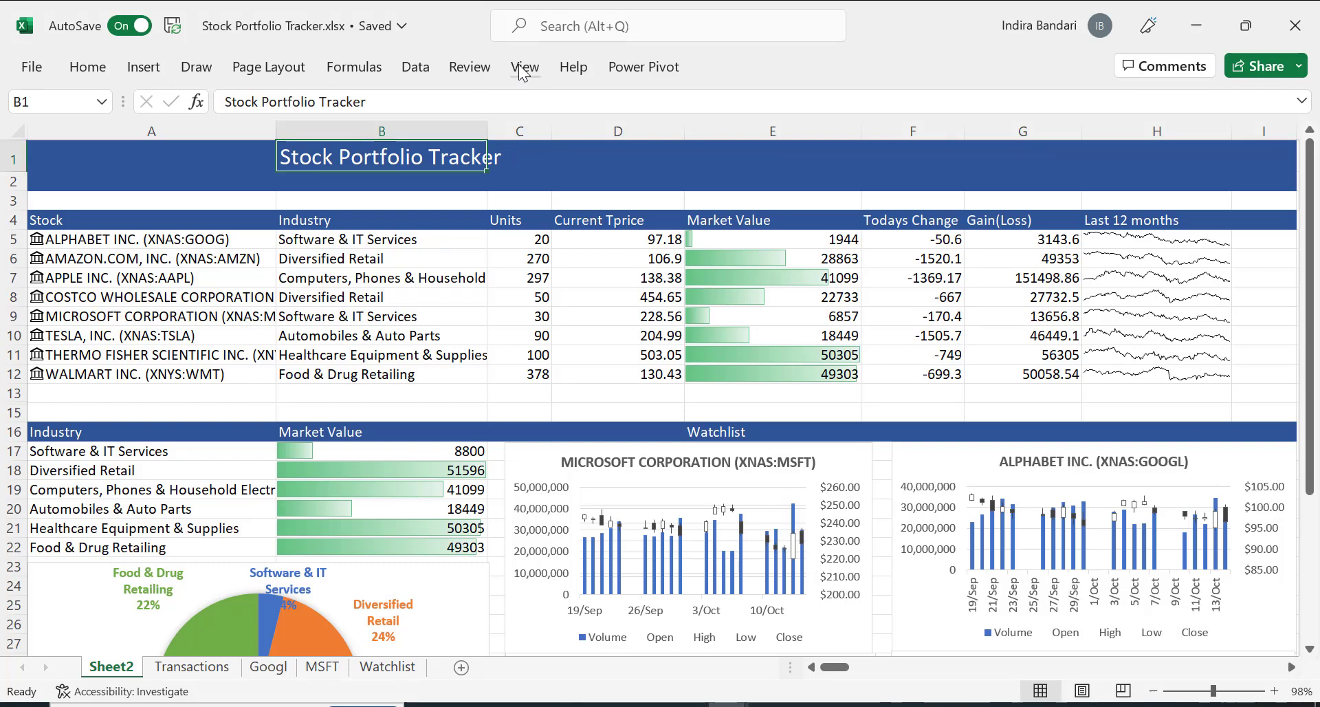
pyautogui.click(524, 68)
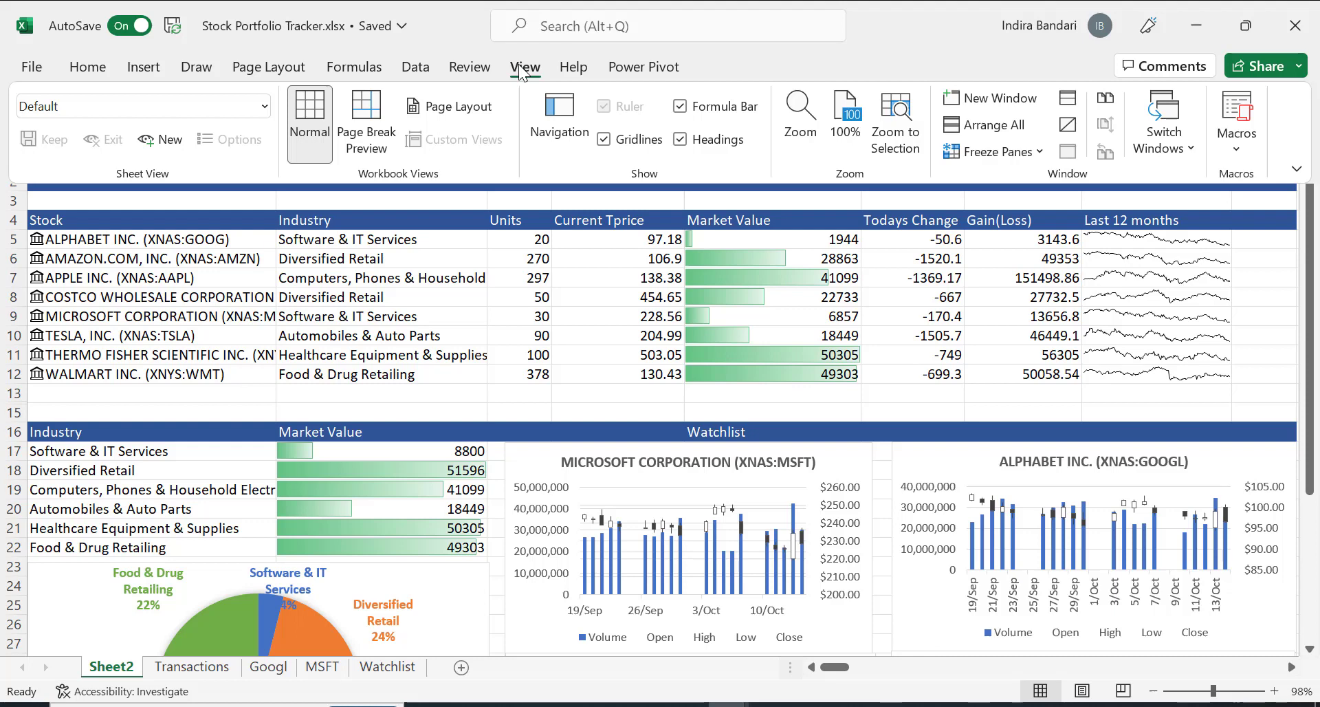
pyautogui.click(604, 140)
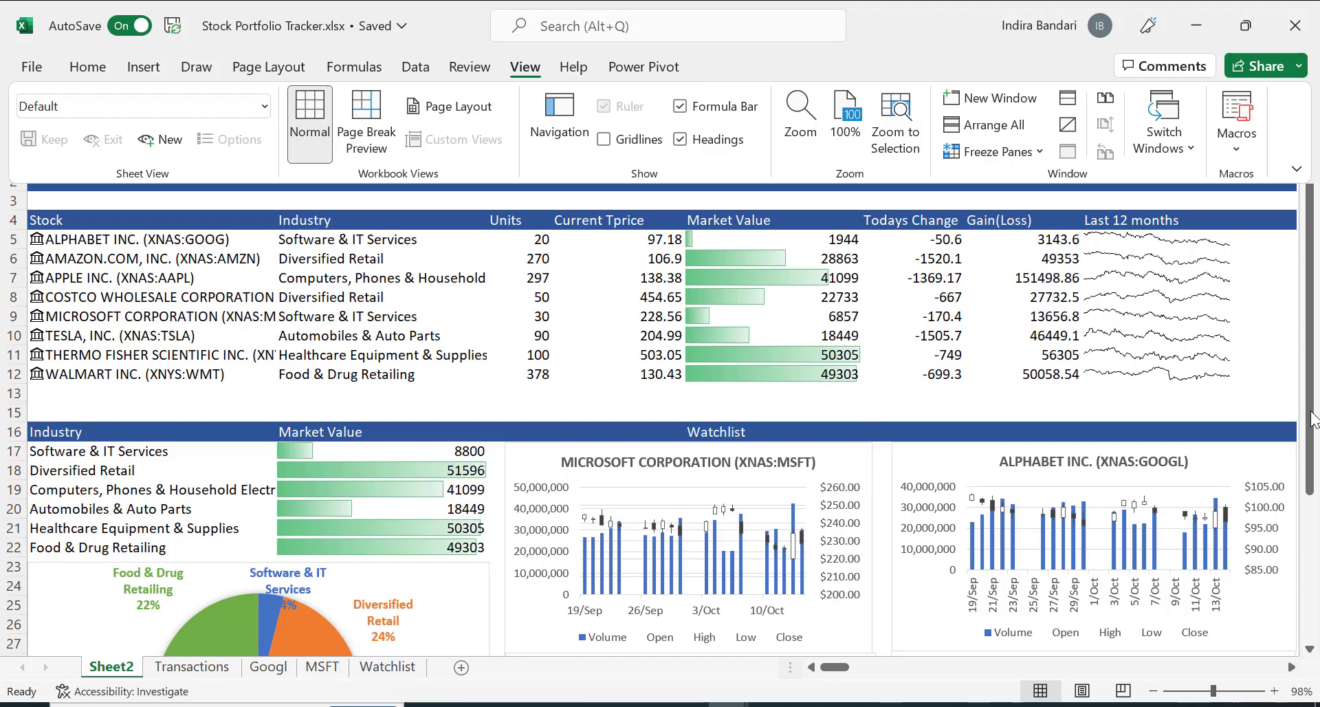
pyautogui.moveTo(1310, 419)
pyautogui.mouseDown()
pyautogui.moveTo(1316, 576)
pyautogui.moveTo(1316, 395)
pyautogui.mouseUp()
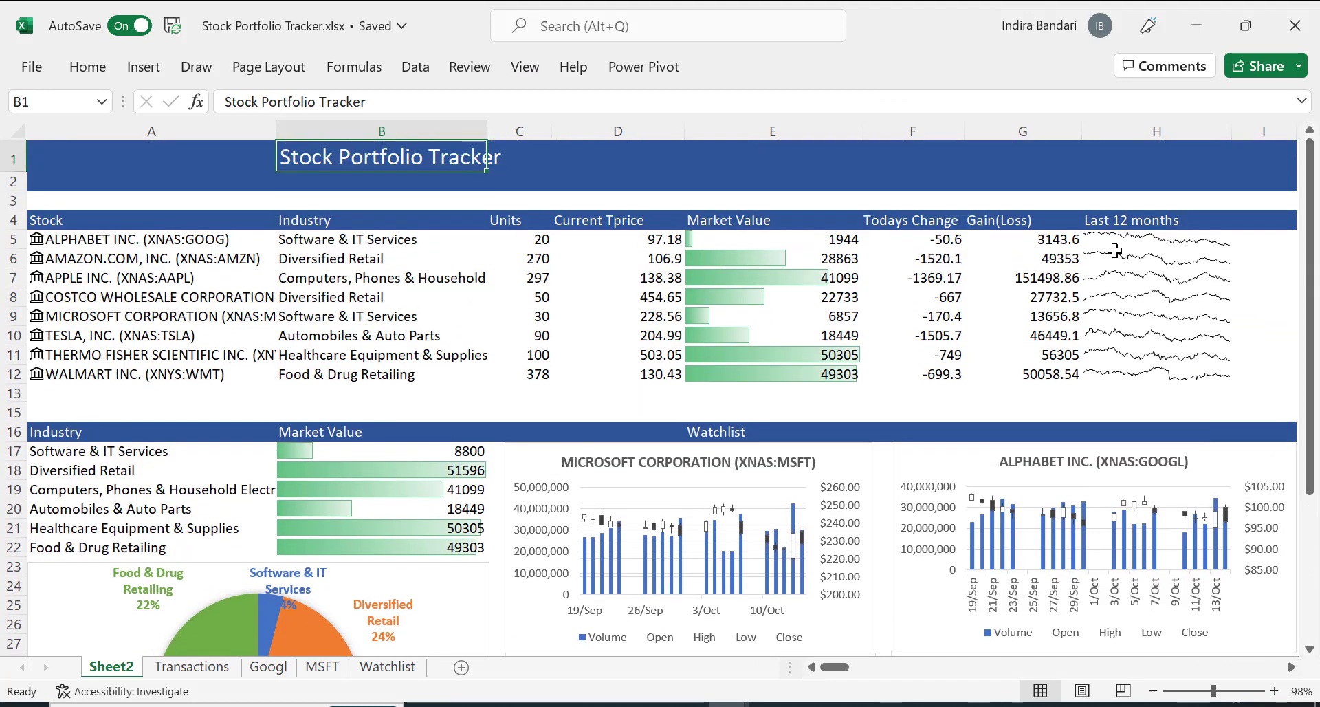